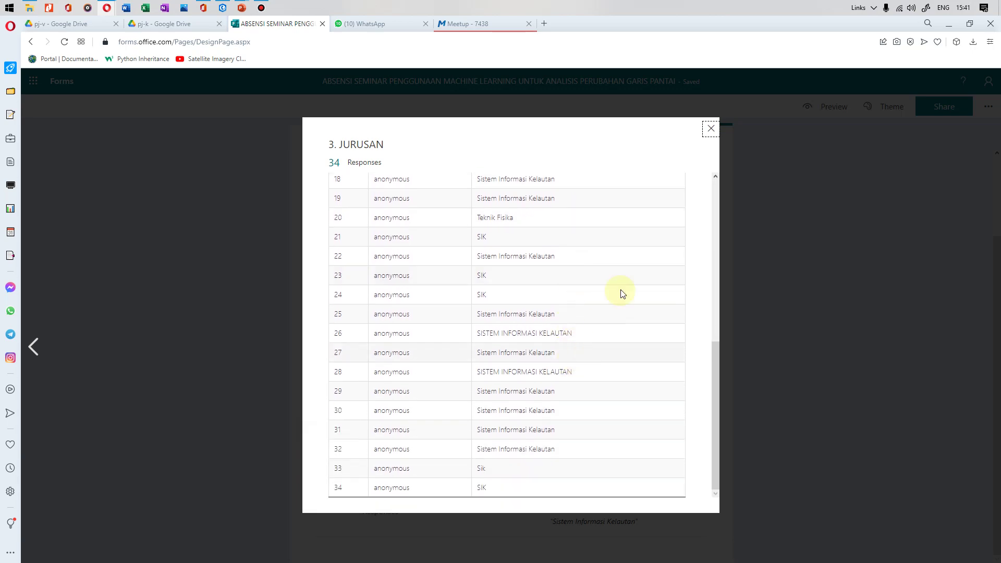
Close the JURUSAN breakdown, scroll the 36-response summary, and return to the Meetup meeting.
left_click(711, 129)
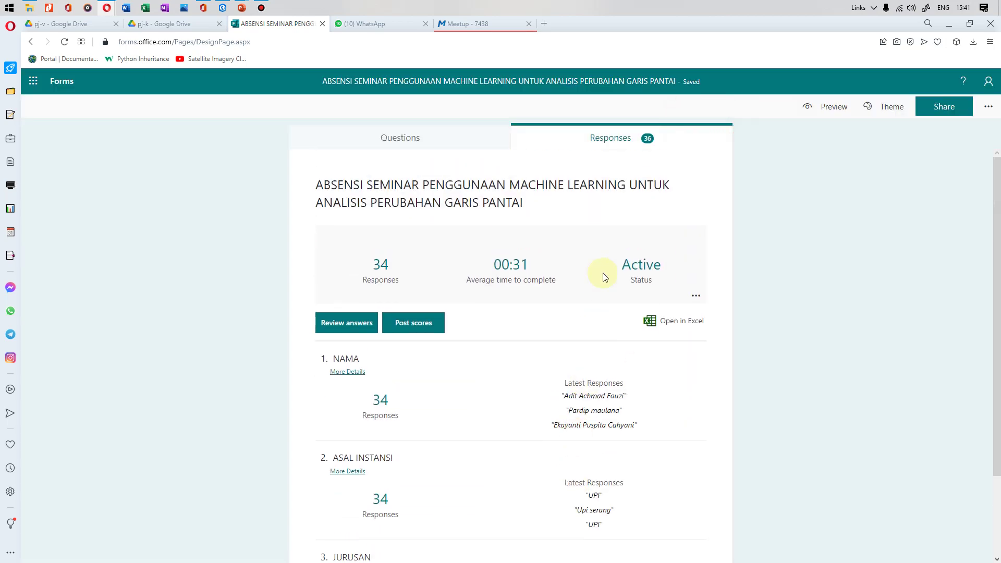
scroll(527, 424, "down", 1)
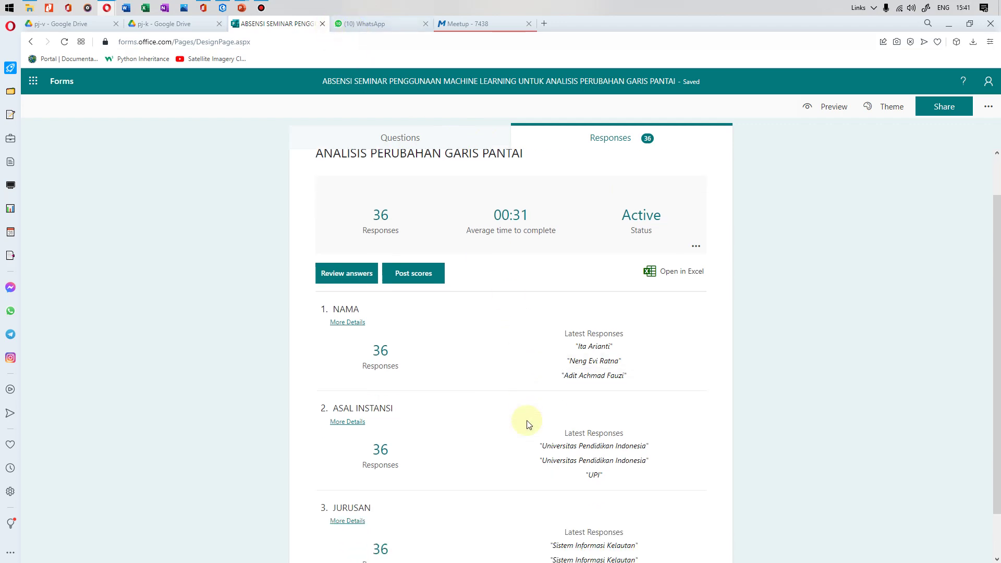
scroll(526, 423, "down", 1)
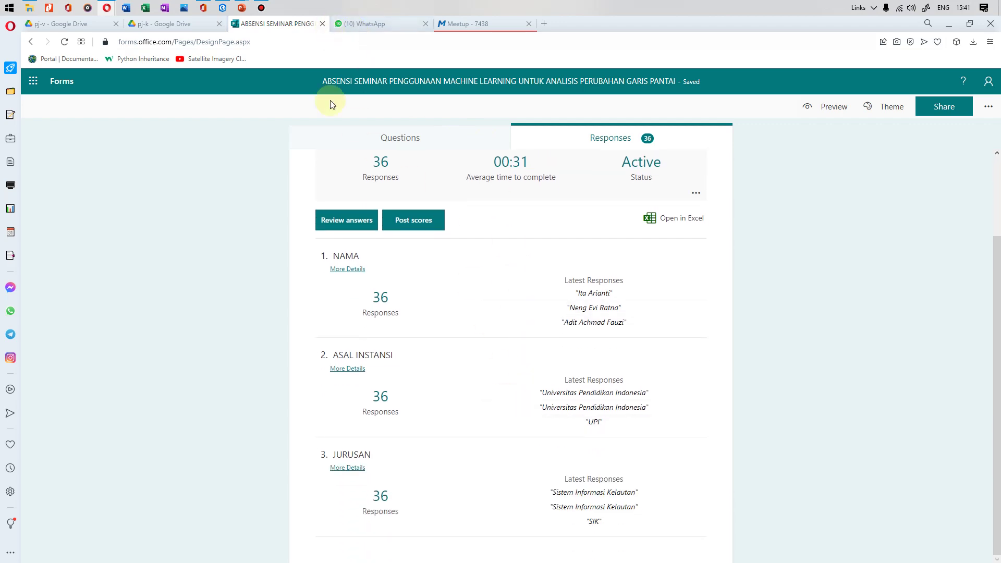
left_click(452, 23)
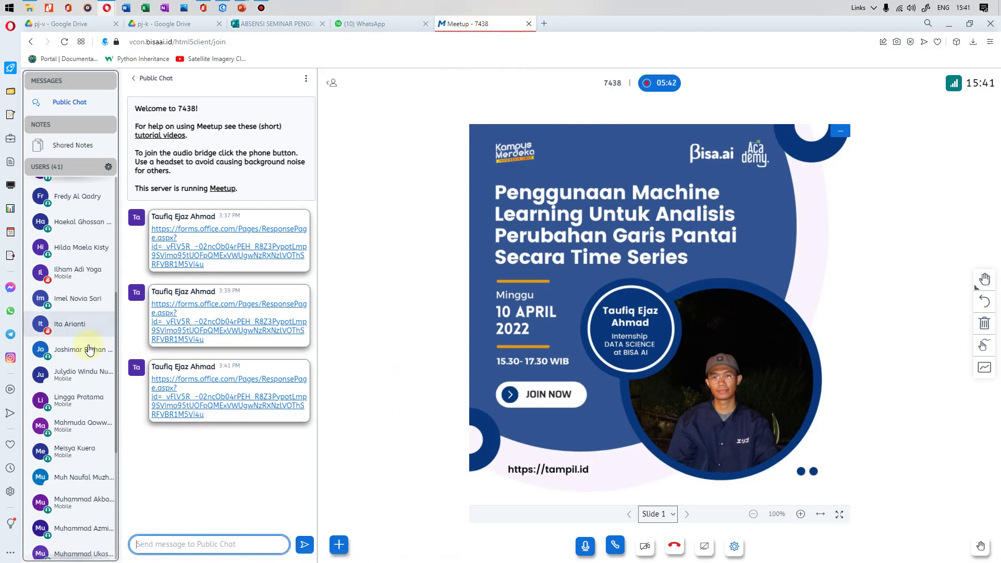
Paste the attendance form link into Meetup's Public Chat and send it, then go to WhatsApp.
scroll(84, 365, "up", 6)
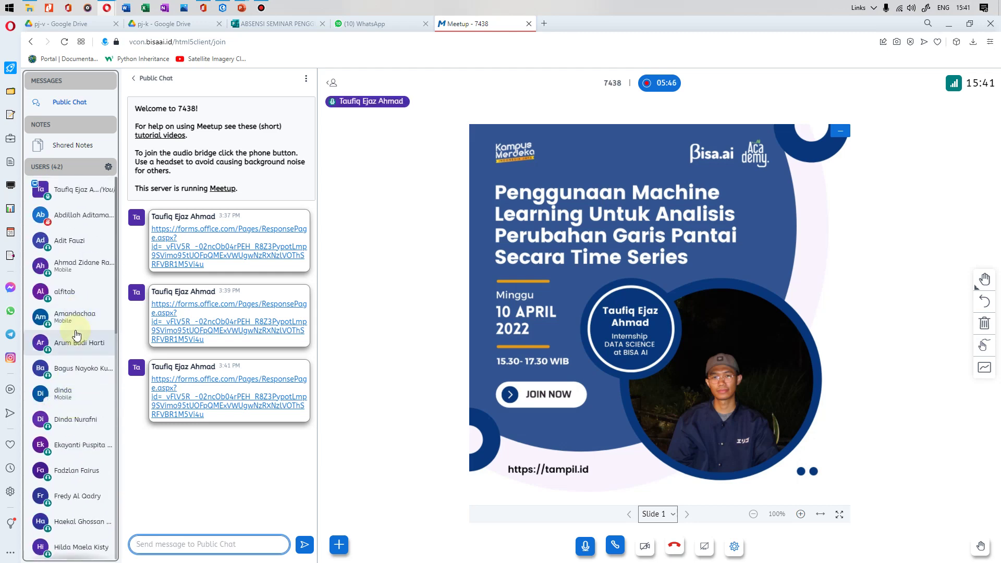
left_click(171, 544)
type("https://forms.office.com/Pages/ResponsePage.aspx?id=_vFlV5R_-02ncOb04rPEH_R8Z3PypotLmp9SVimo95tUOFpQMExVWUgwNzRXNzlVOThSRFVBR1M5Vi4u")
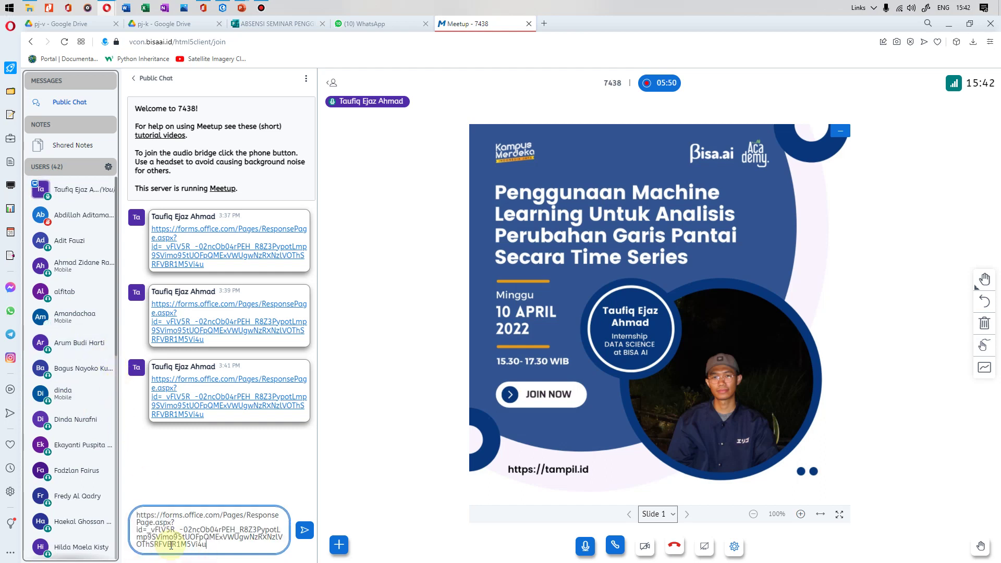
key("Return")
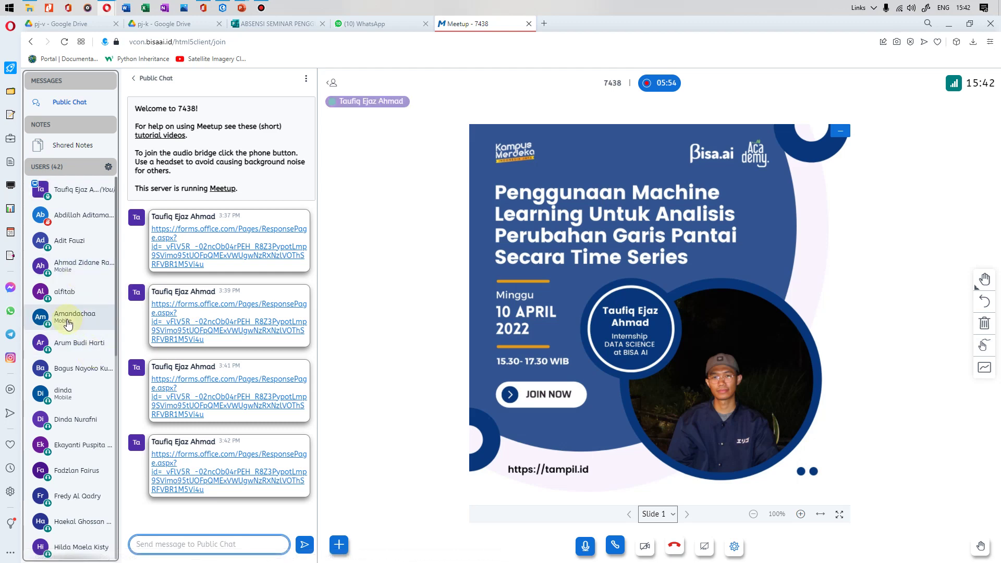
scroll(68, 323, "down", 5)
scroll(79, 331, "up", 5)
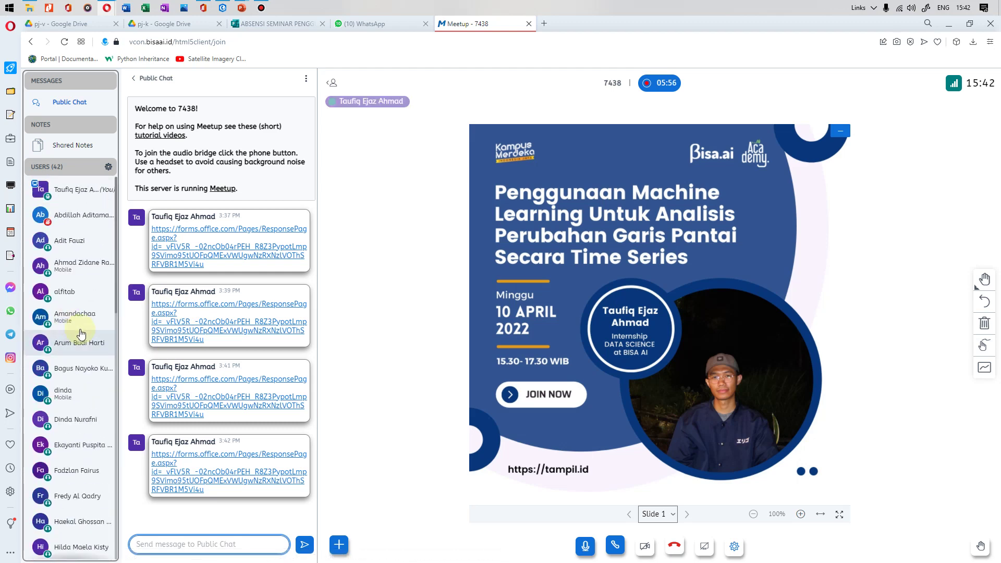
left_click(371, 24)
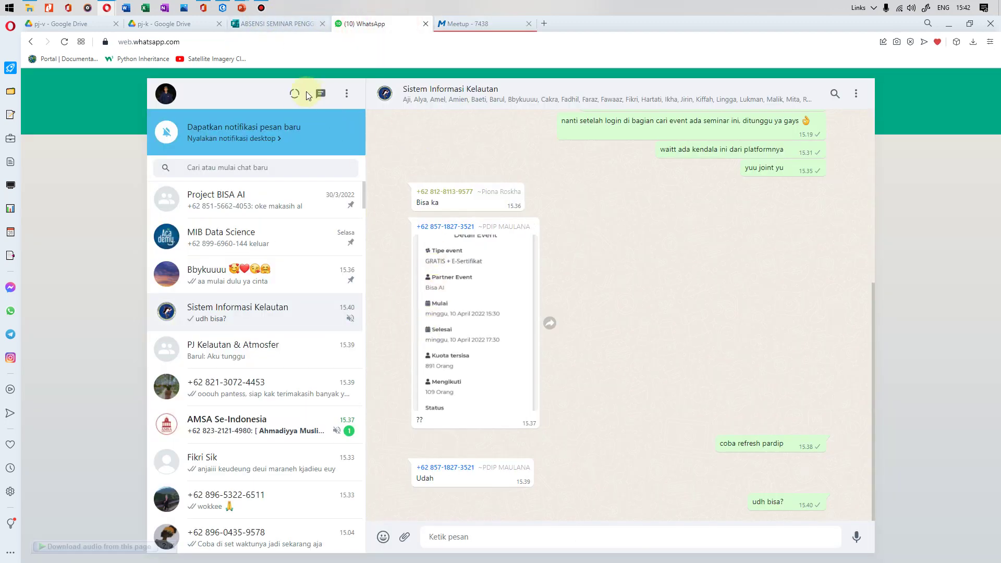
Bring up ArcGIS Pro's start page, start and cancel a Map project, then open File Explorer.
left_click(521, 24)
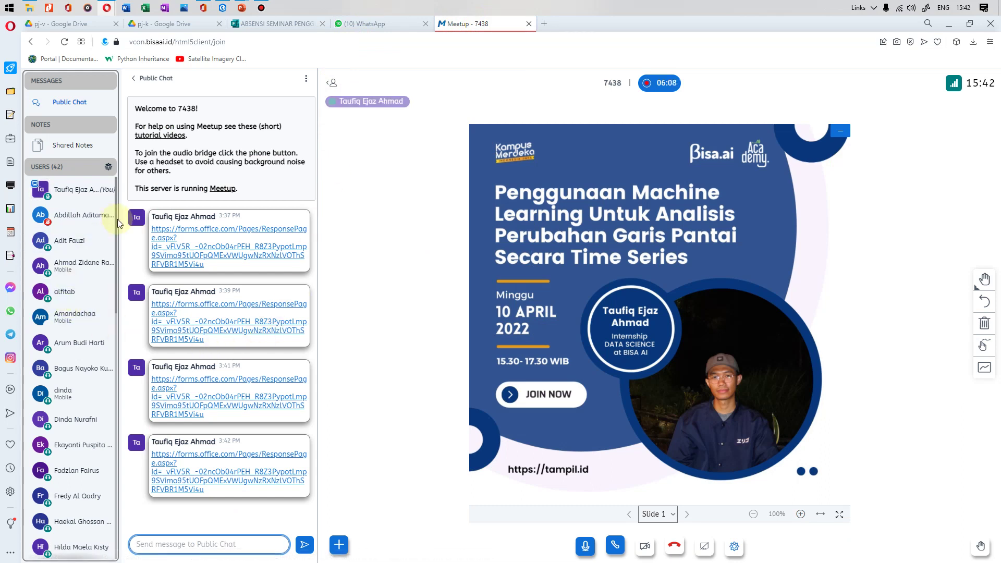
left_click(380, 23)
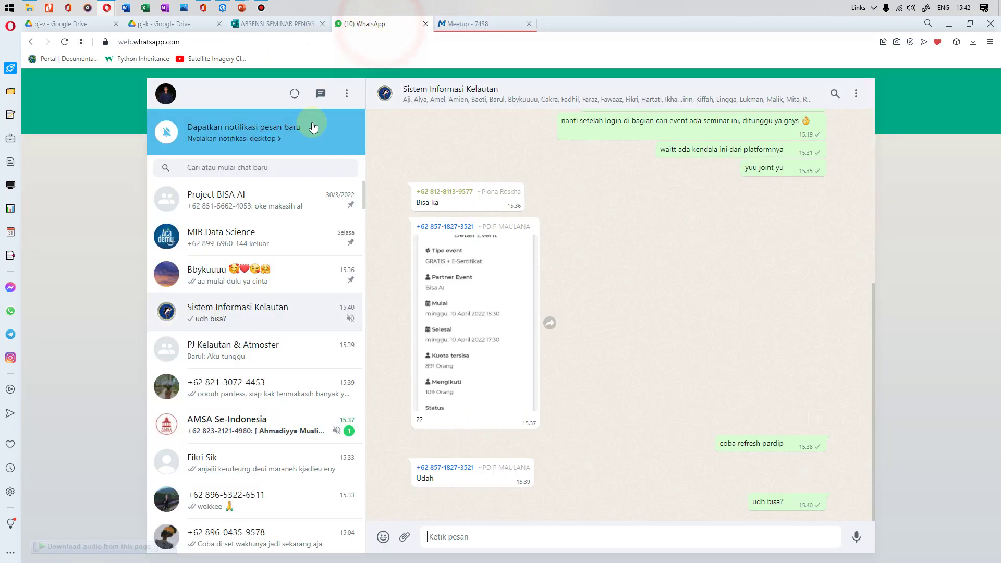
left_click(222, 8)
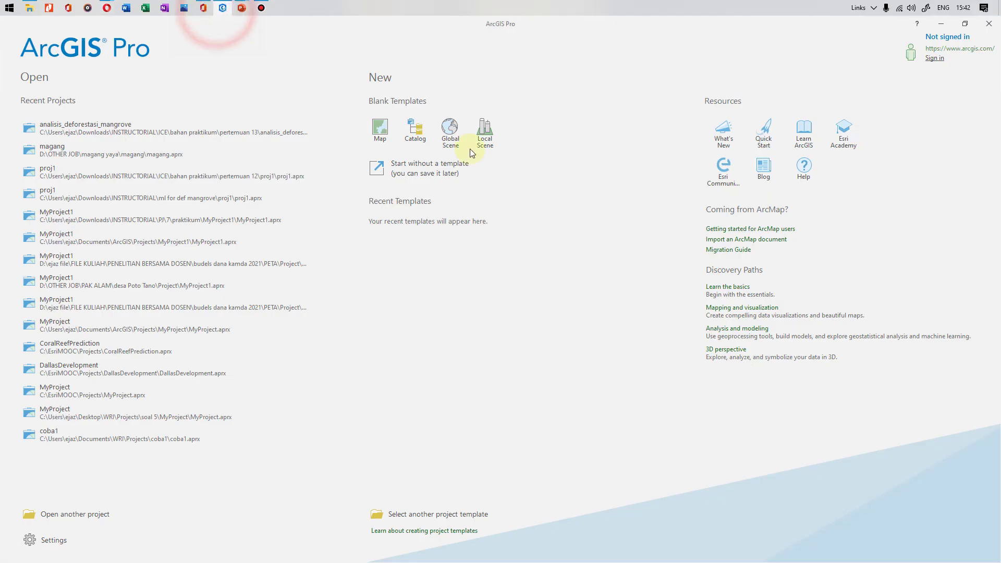
left_click(380, 127)
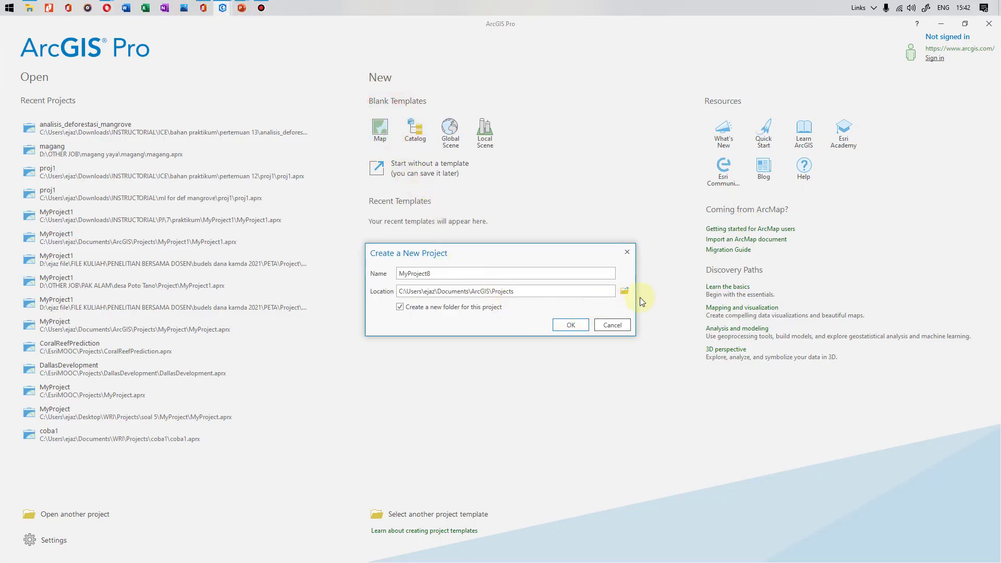
left_click(612, 324)
left_click(29, 8)
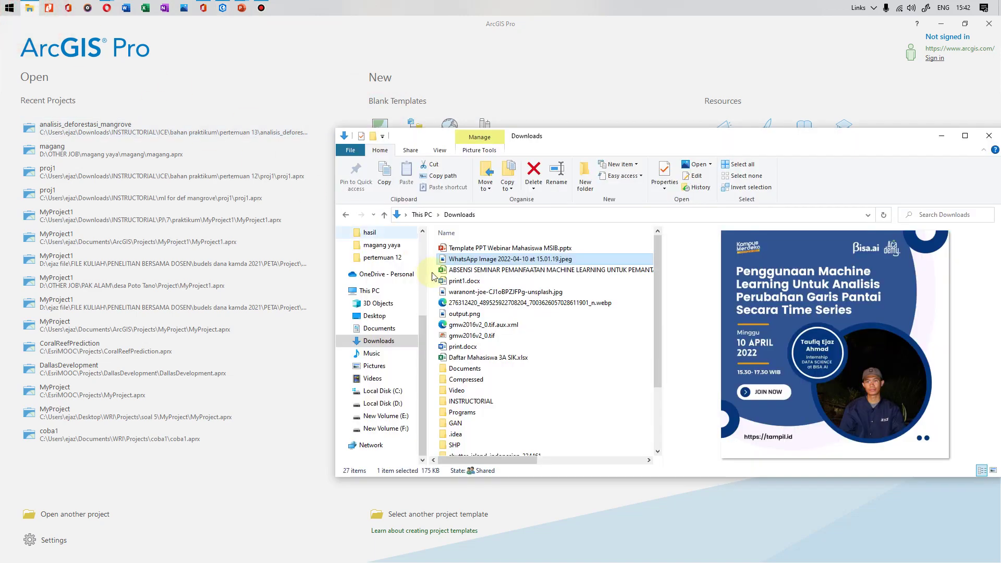
Create a new folder named 'ml for shoreline' inside Downloads\INSTRUCTORIAL.
left_click(379, 341)
left_click(486, 400)
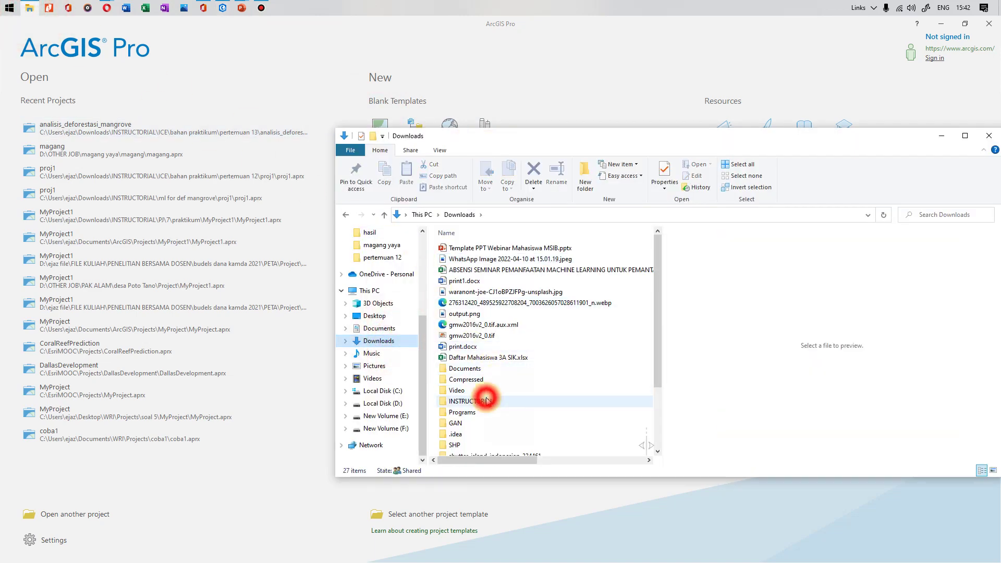
right_click(520, 383)
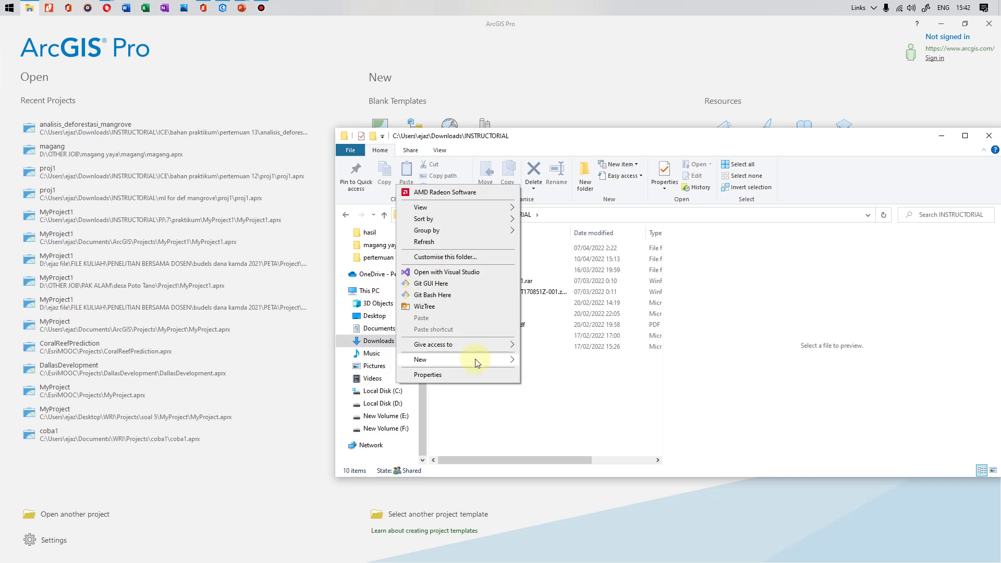
mouse_move(474, 359)
left_click(542, 359)
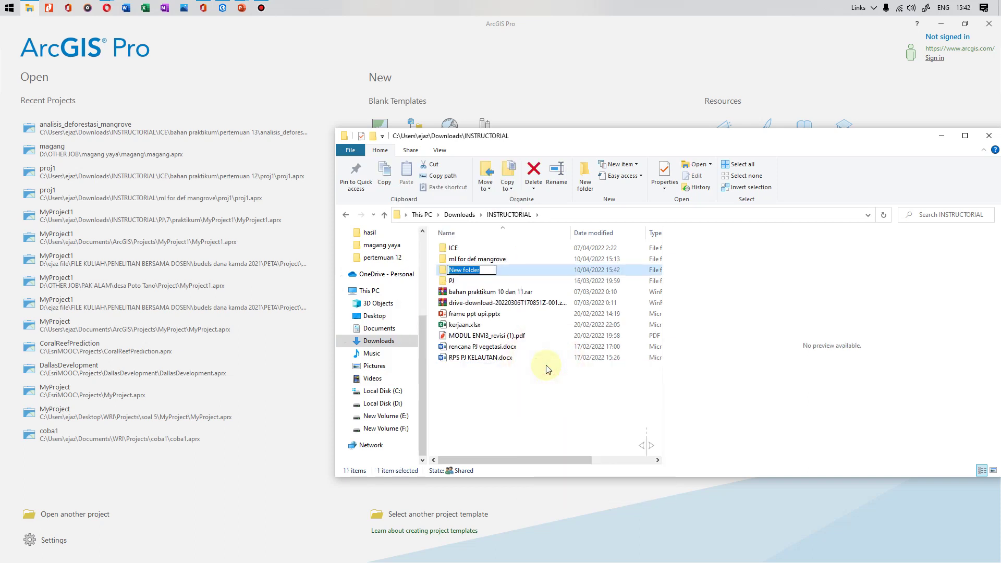
type("ml for shoreline")
key("Return")
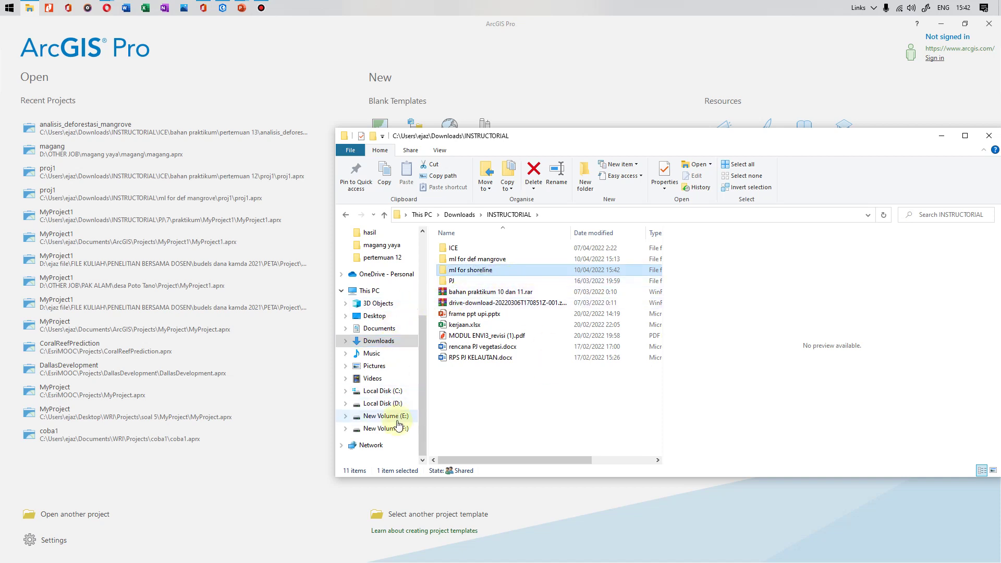
Browse to D:\OTHER JOB\PAK ALAM and open its IMAGERY folder.
left_click(381, 402)
double_click(468, 313)
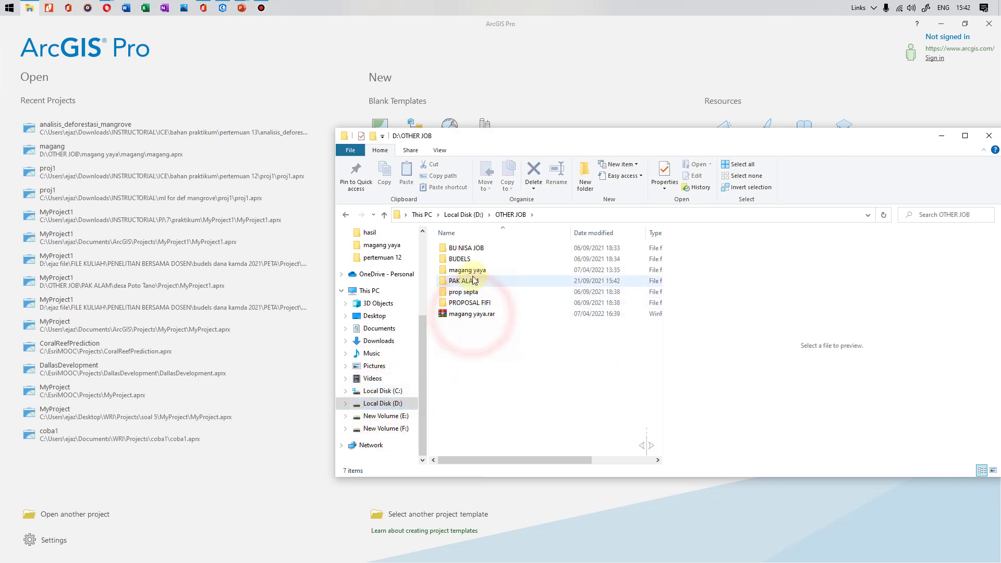
double_click(474, 280)
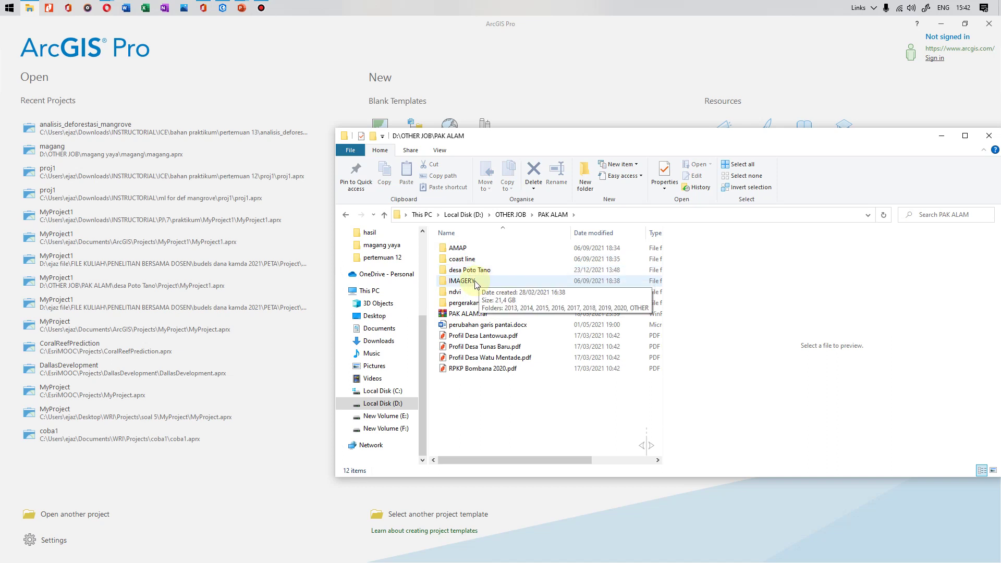
left_click(475, 281)
double_click(475, 281)
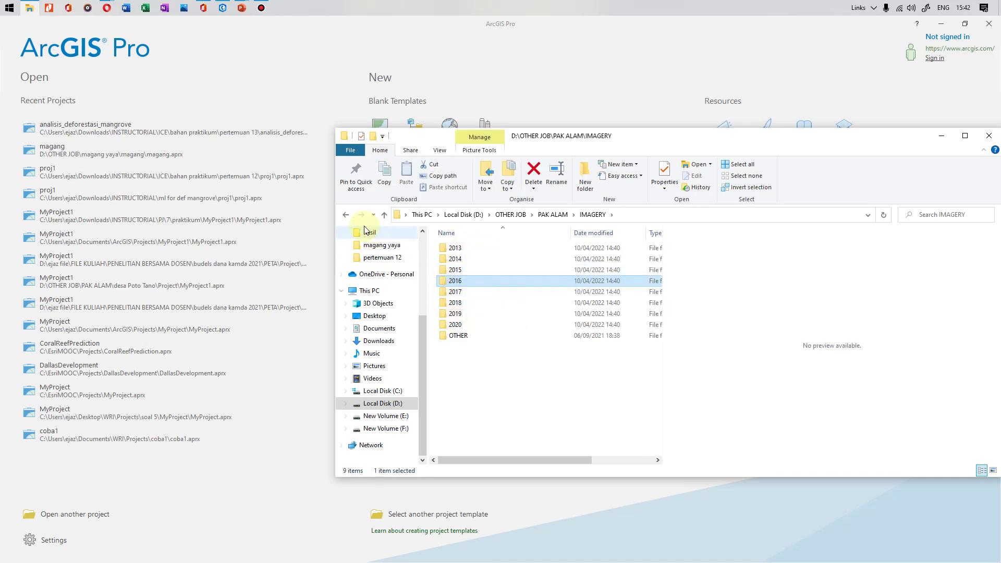
Go back to INSTRUCTORIAL and open the ml for shoreline folder to receive the imagery copy.
left_click(346, 214)
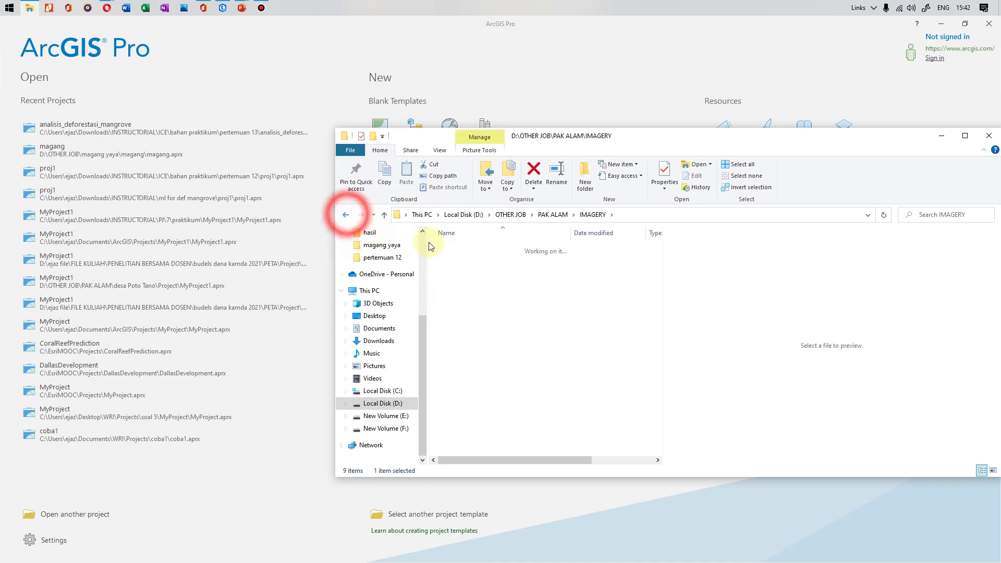
left_click(346, 215)
left_click(346, 215)
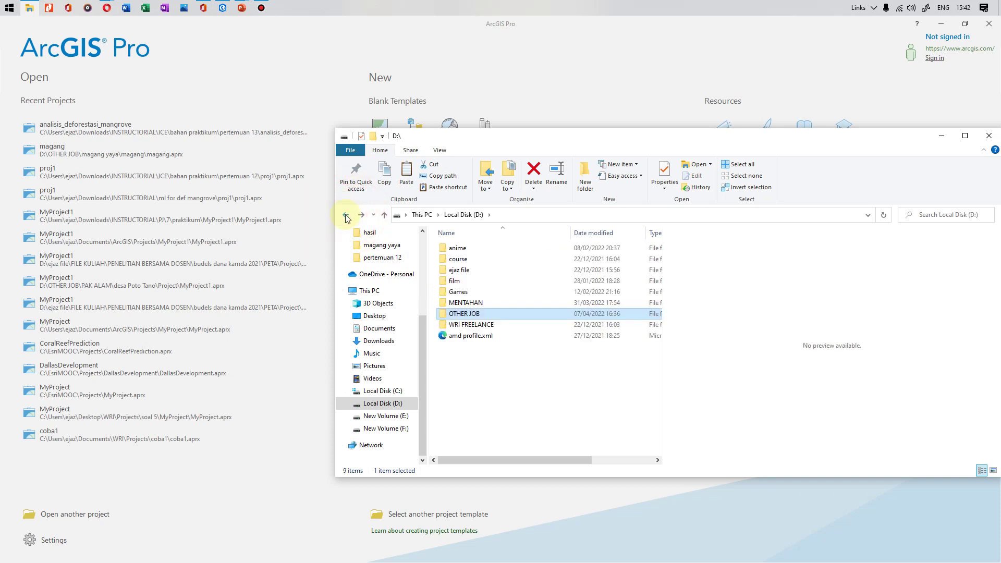
left_click(345, 215)
double_click(469, 270)
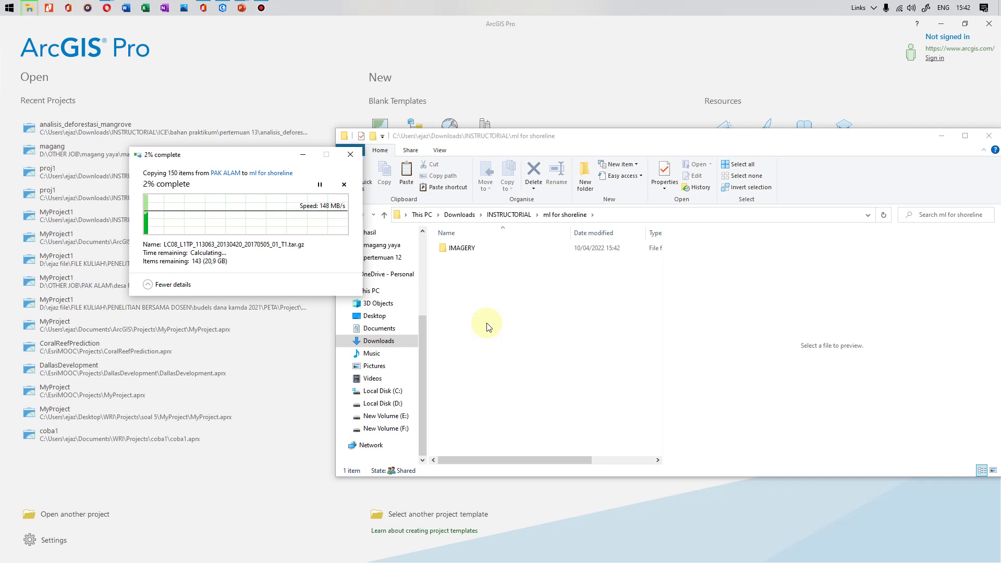
left_click(557, 73)
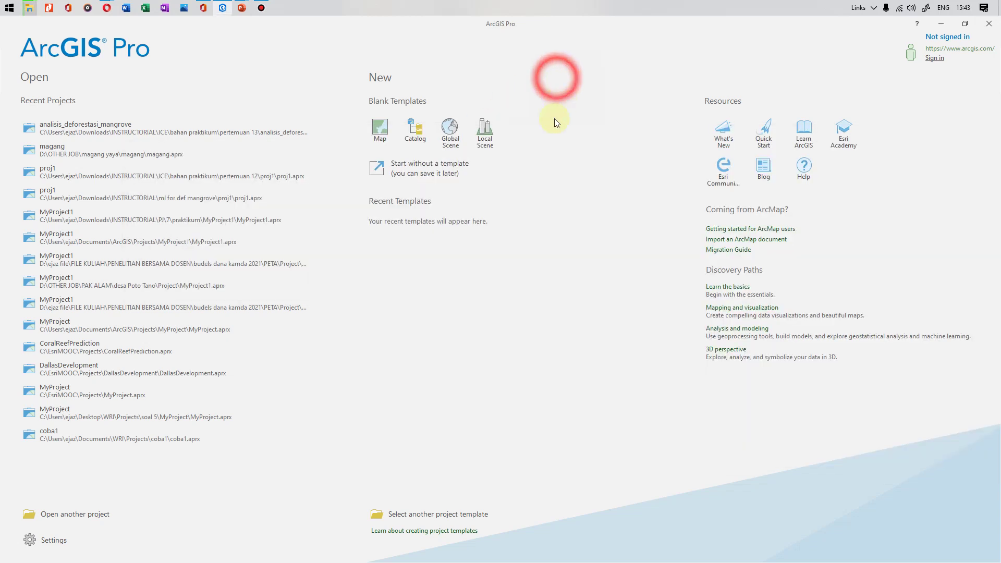
Start a Map project with its location set to Downloads\INSTRUCTORIAL\ml for shoreline.
left_click(380, 130)
left_click(622, 290)
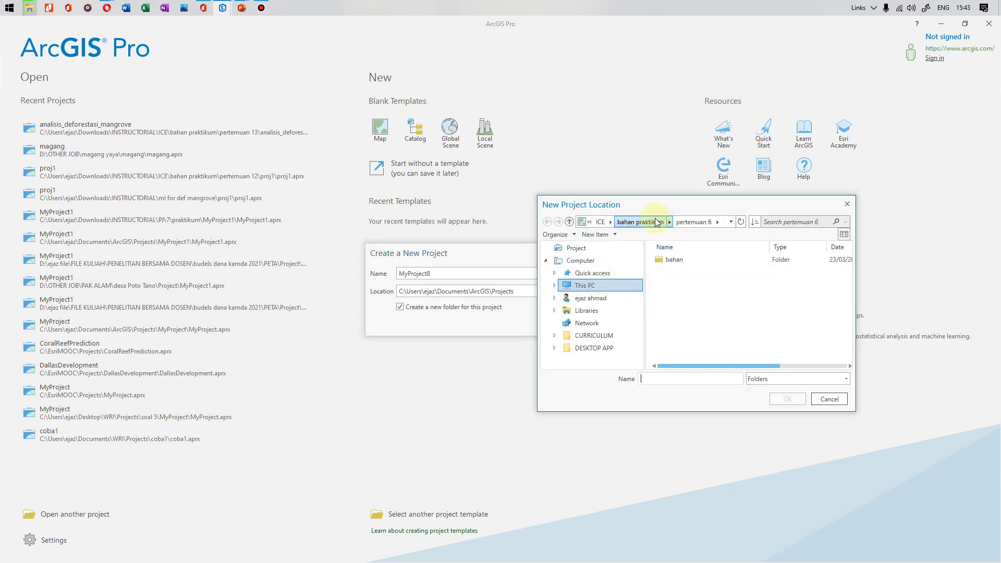
left_click(636, 221)
left_click(600, 221)
left_click(603, 220)
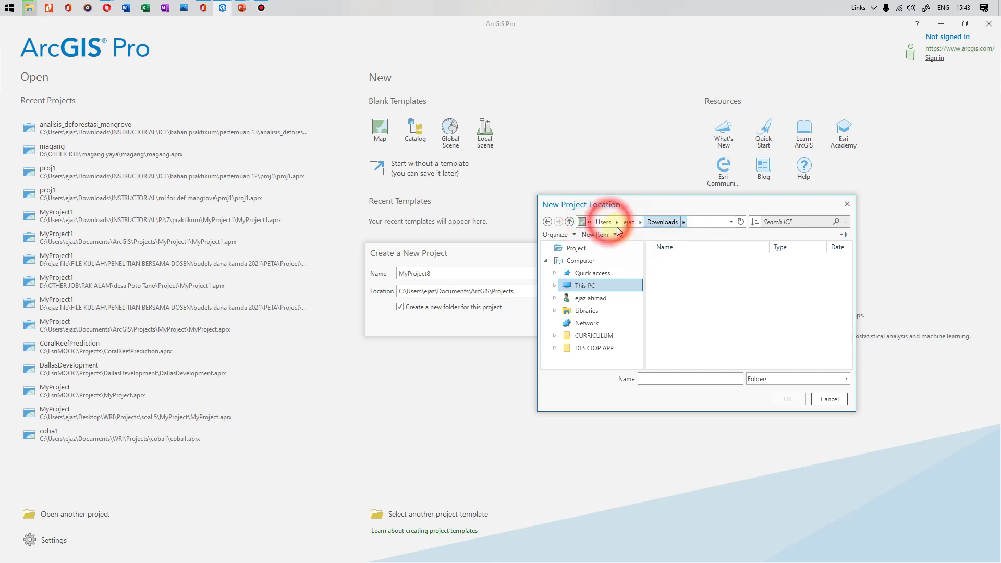
double_click(703, 339)
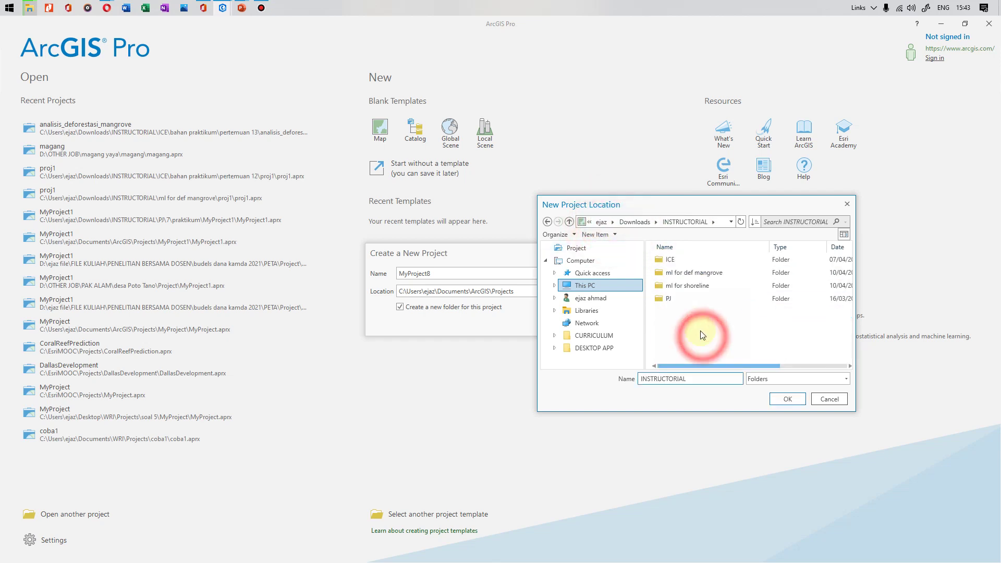
double_click(689, 286)
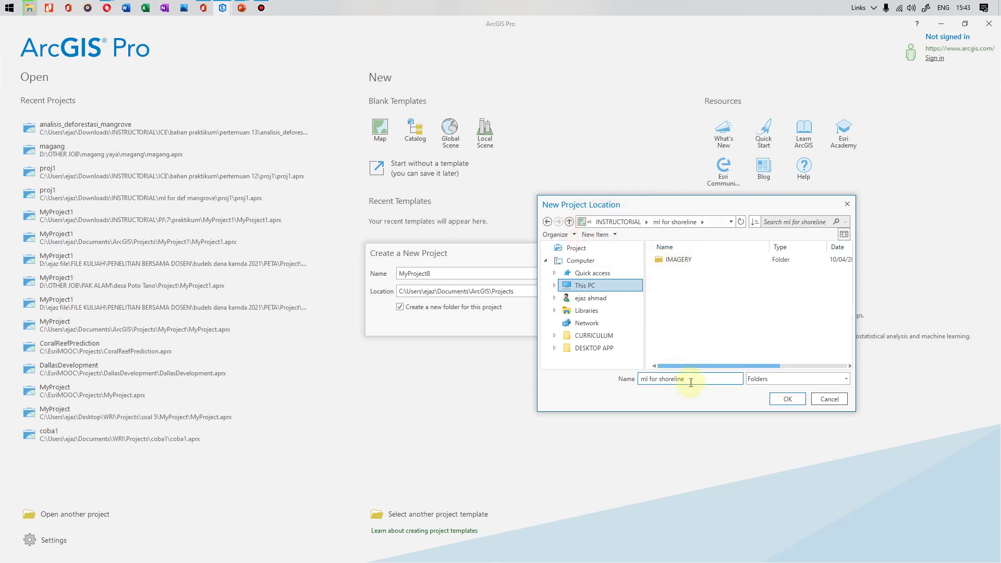
left_click(788, 399)
Name the project 'shoreline delineation', create it, and check the imagery copy progress.
double_click(459, 275)
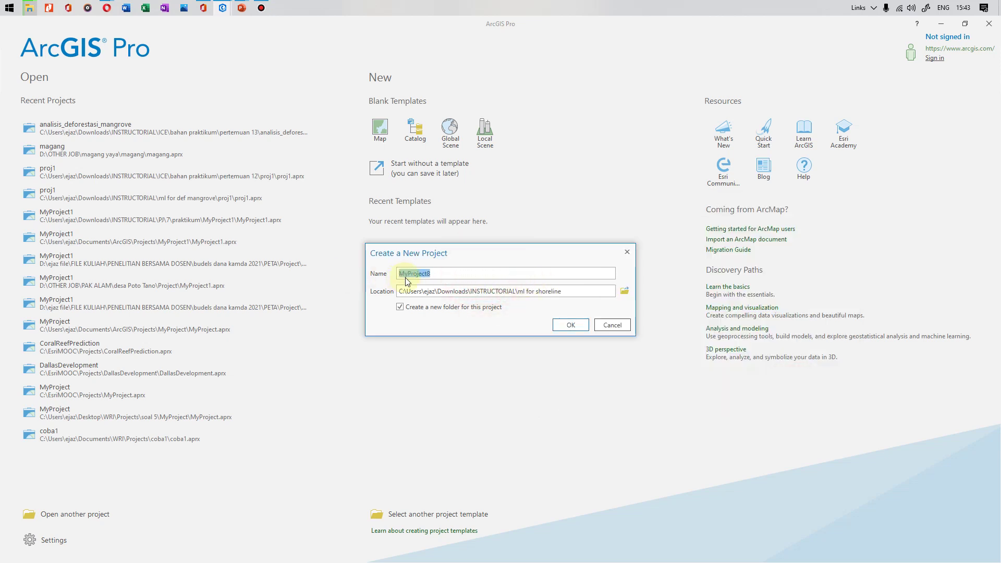
left_click(460, 276)
key("Return")
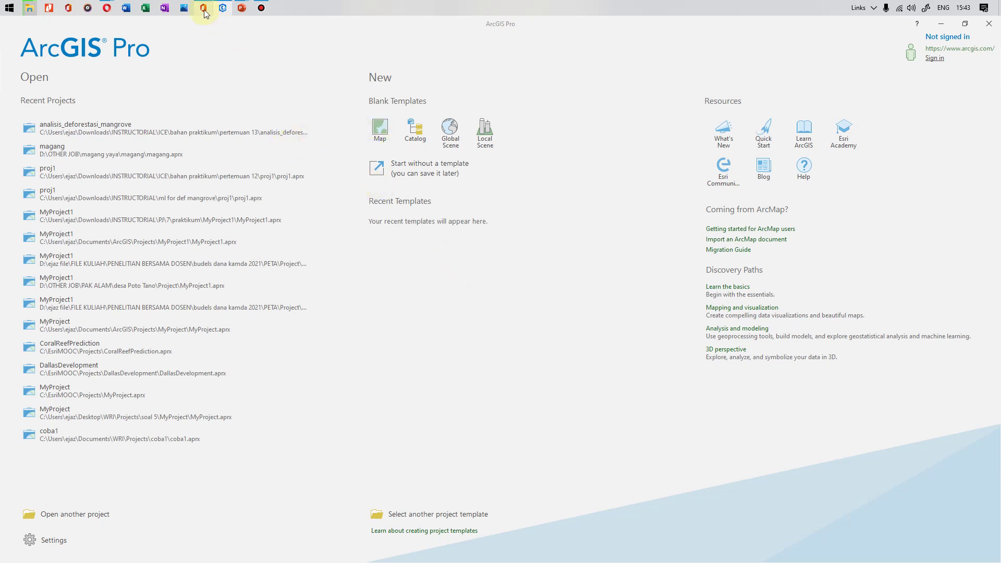
mouse_move(29, 8)
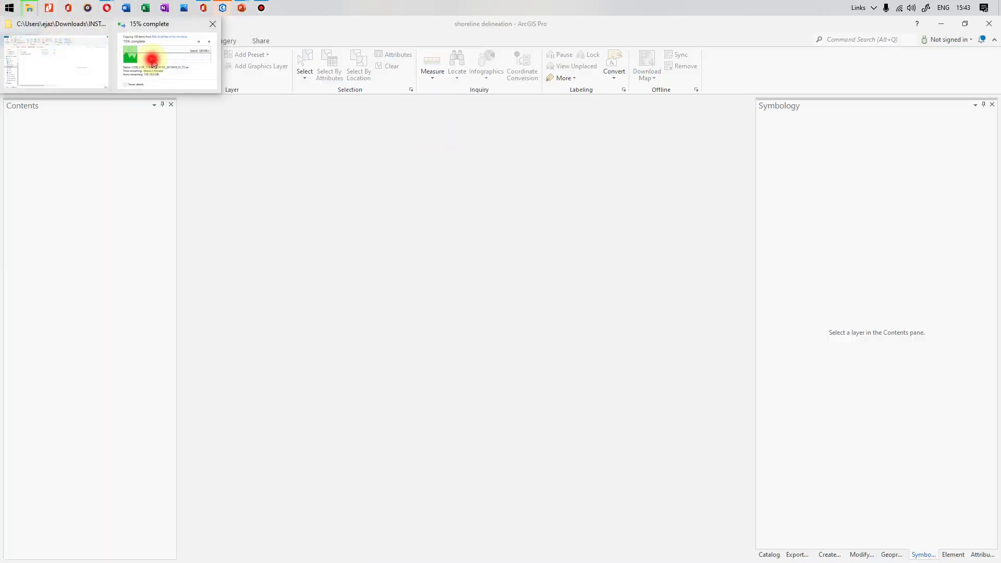
left_click(150, 60)
Close Presentation 2.pptx without saving, then launch Task Manager from the taskbar.
left_click(222, 8)
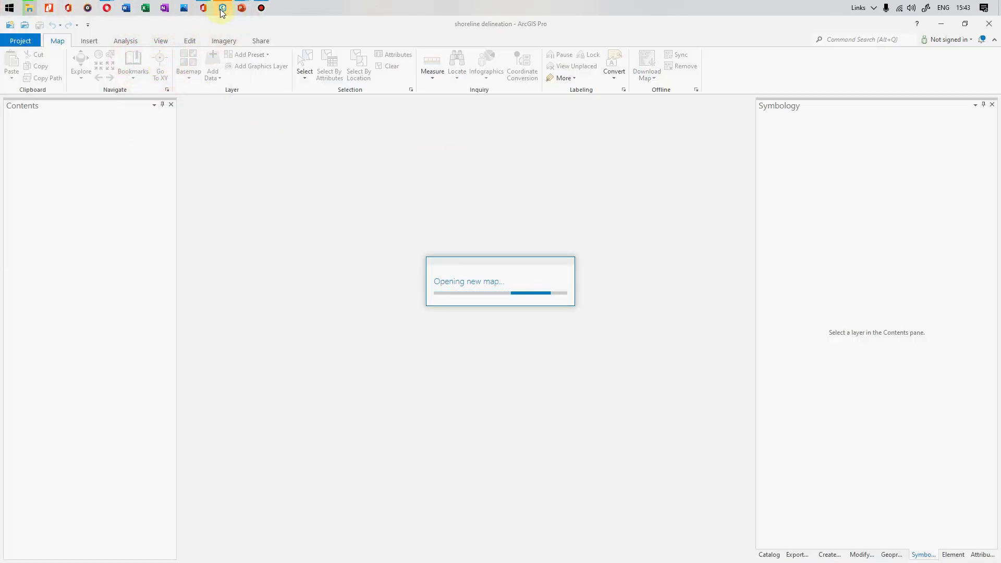
mouse_move(244, 9)
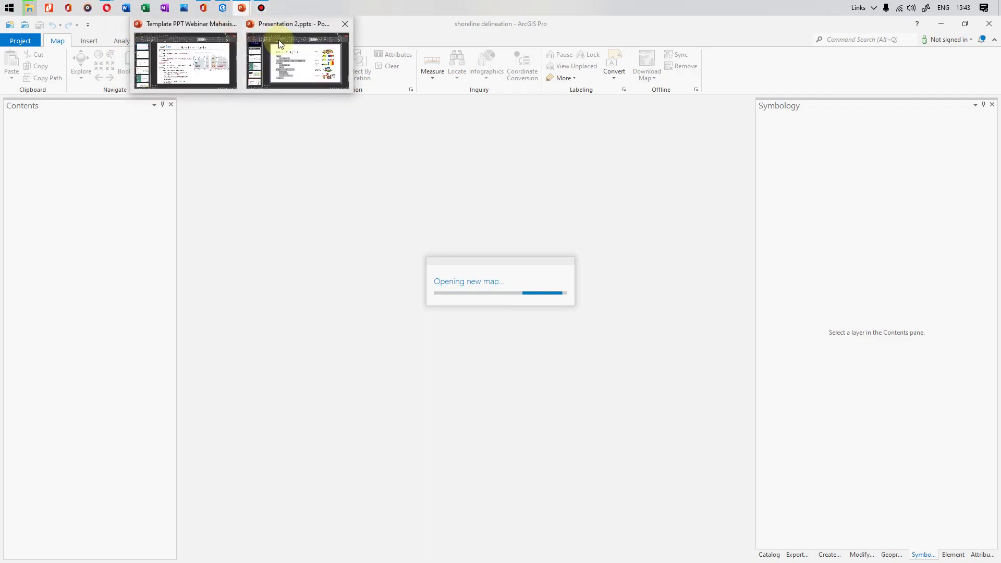
left_click(300, 56)
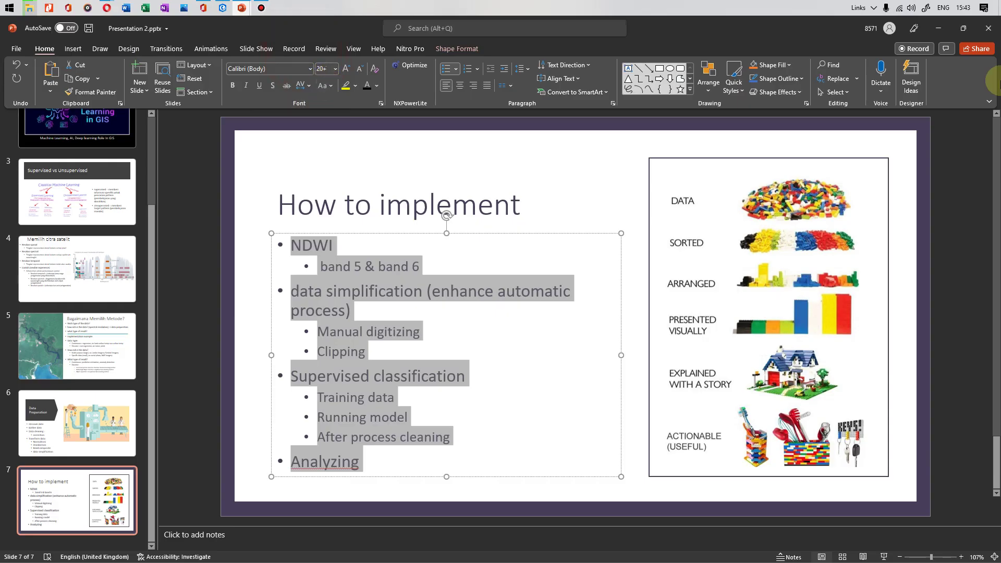
left_click(928, 73)
key("alt+F4")
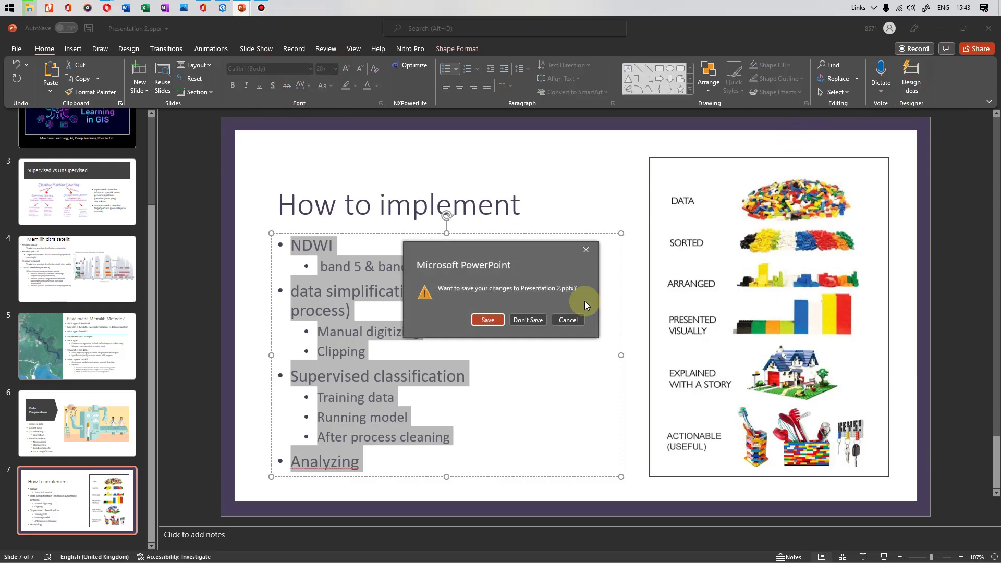
left_click(521, 319)
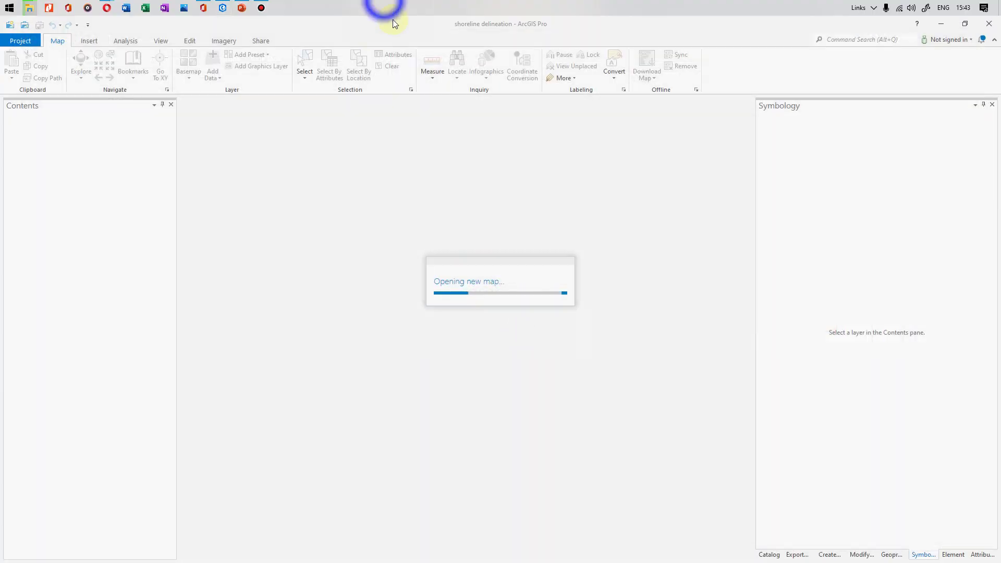
right_click(384, 6)
left_click(421, 207)
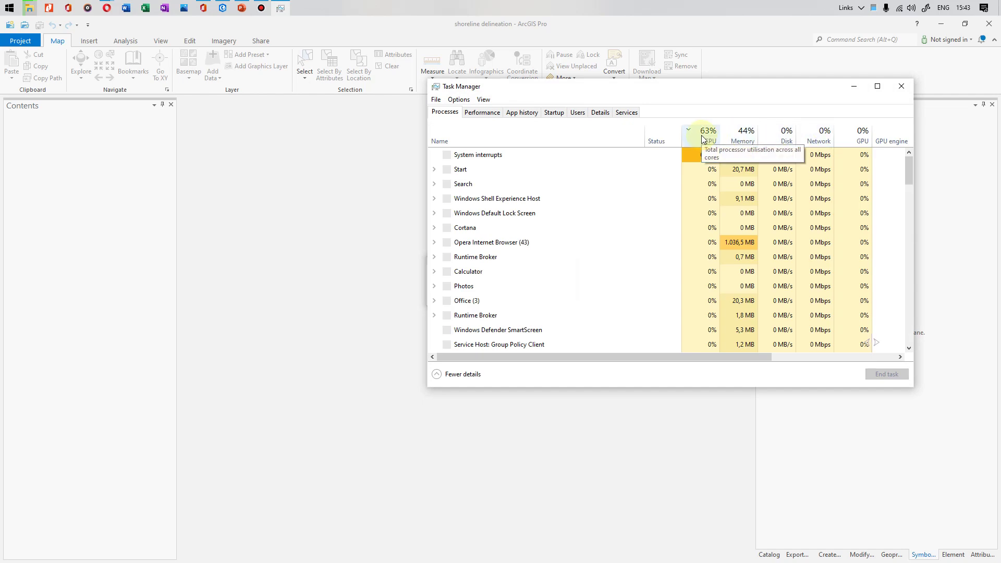
left_click(782, 137)
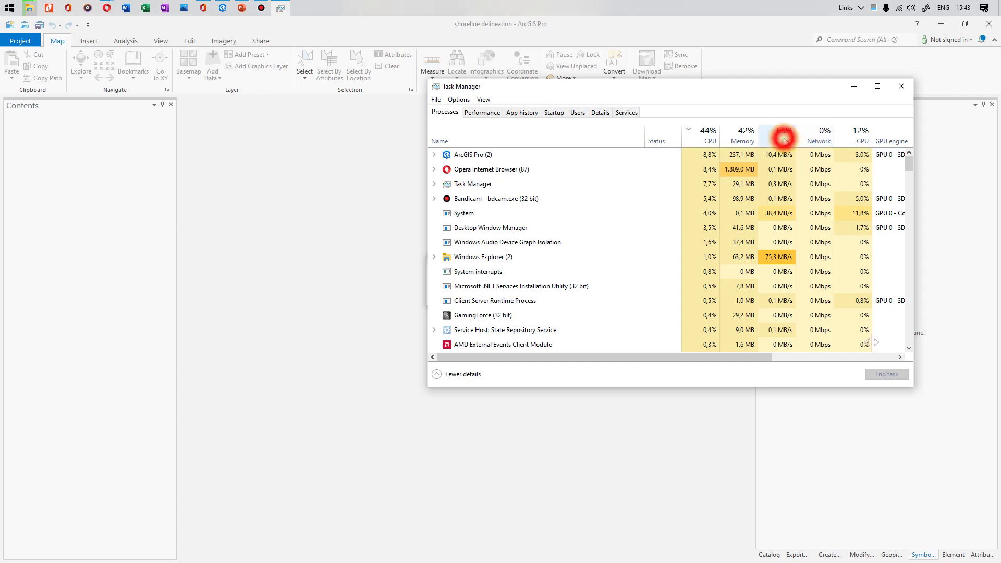
left_click(909, 86)
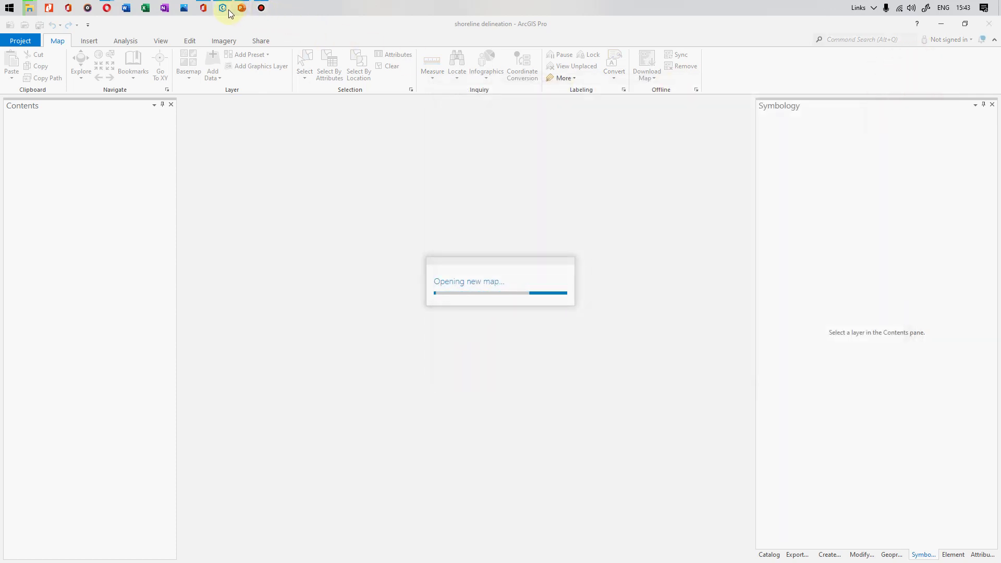
Check the imagery copy, close the TAMPIL event window, and open the unread personal WhatsApp chat.
left_click(30, 8)
left_click(149, 67)
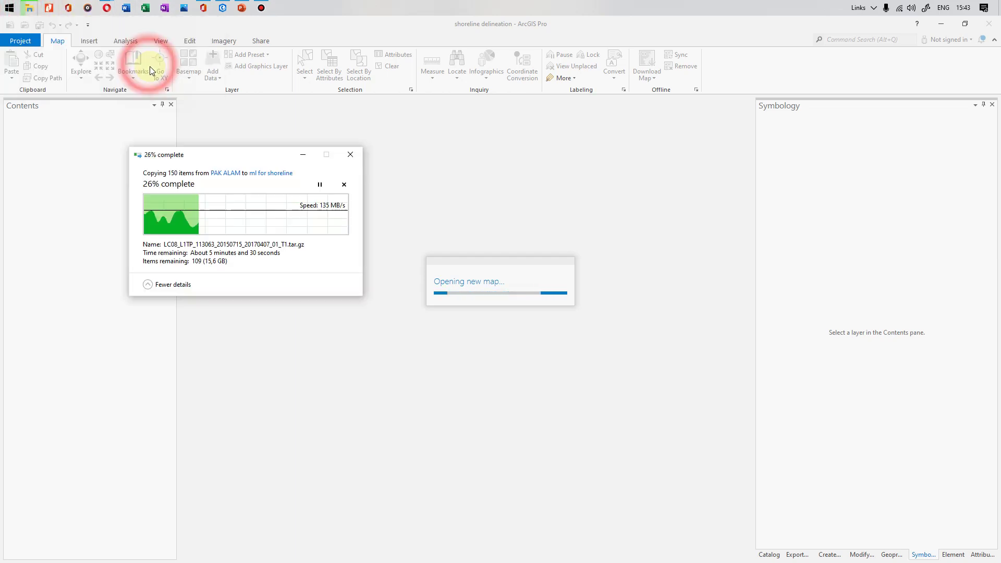
left_click(107, 7)
left_click(169, 30)
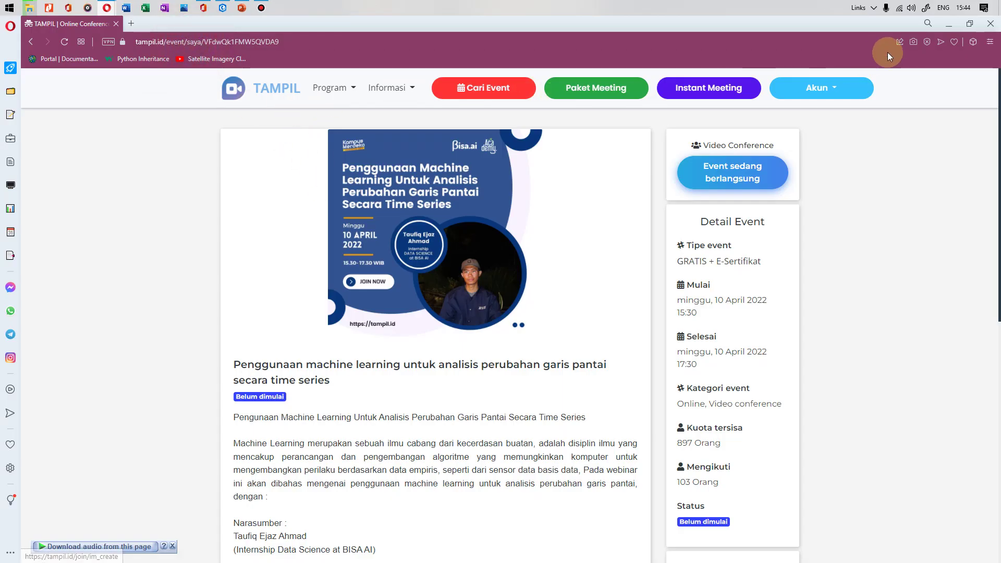
left_click(990, 24)
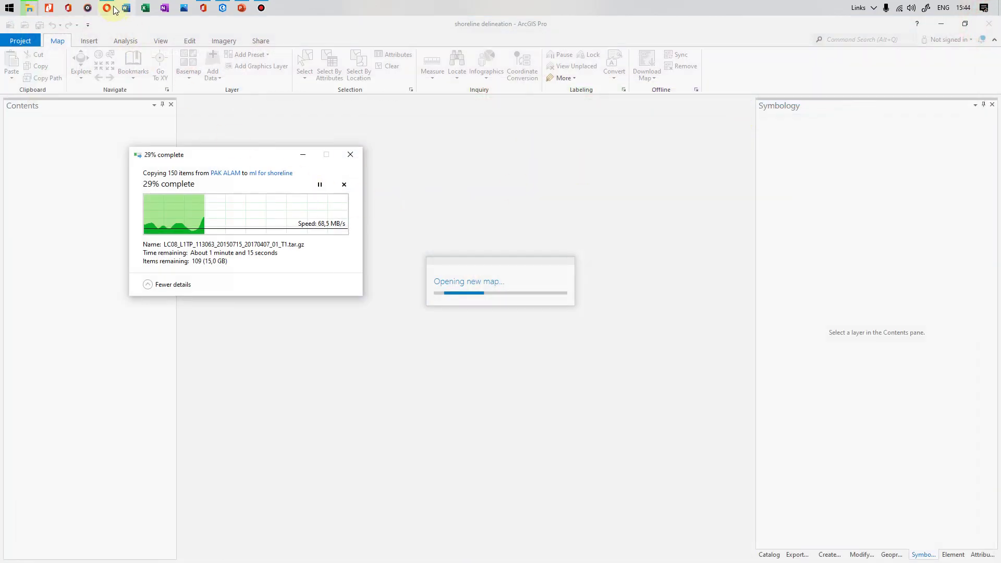
left_click(107, 8)
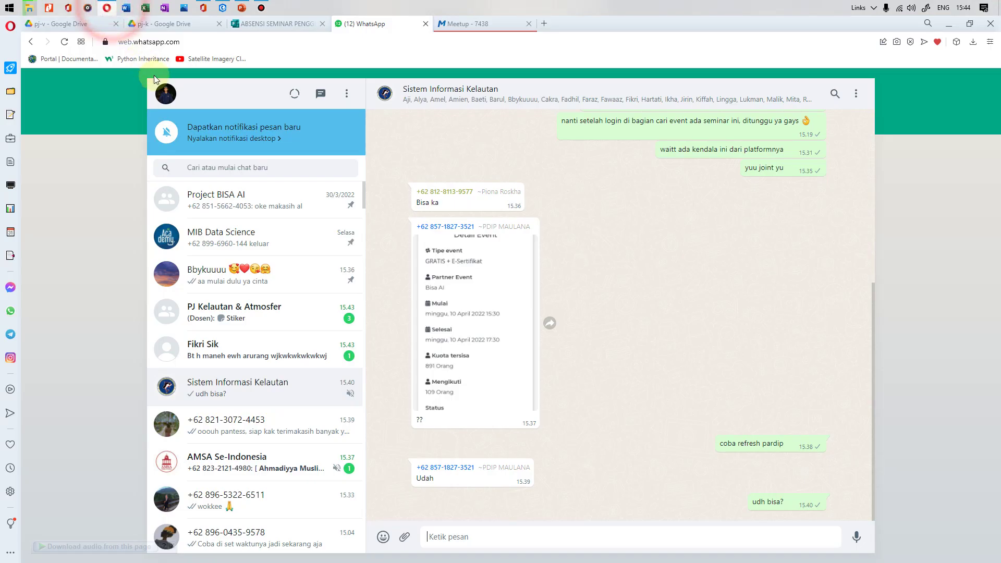
left_click(324, 360)
Reply 'hahahahahahhaa' in the personal chat, then open the PJ Kelautan & Atmosfer group.
left_click(466, 538)
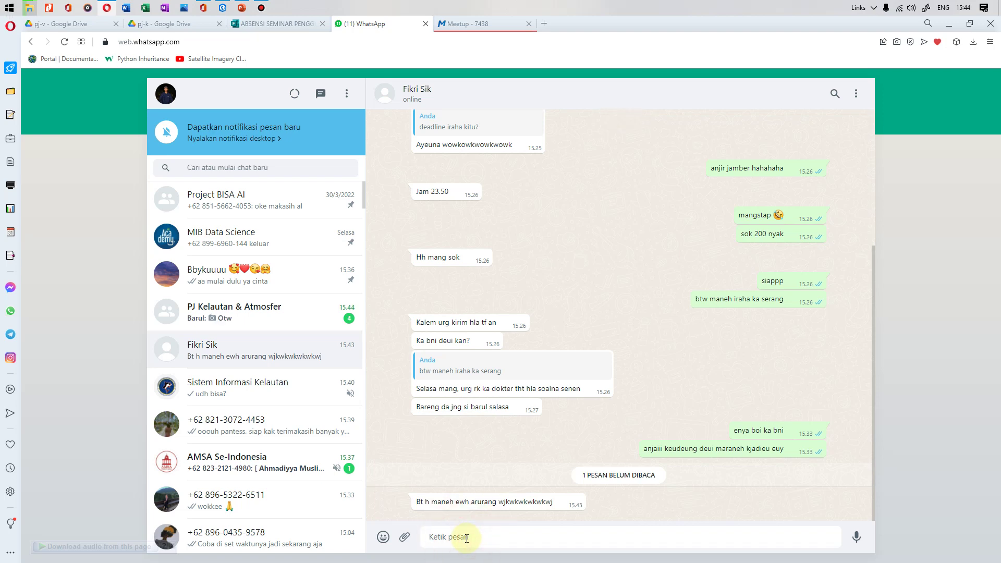
type("hahahahahahhaa")
key("Return")
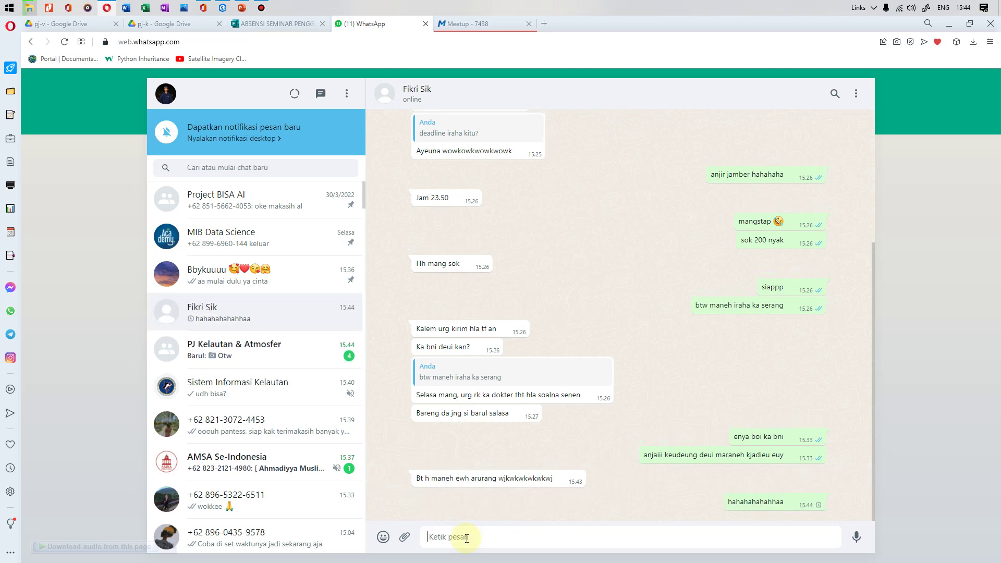
left_click(290, 345)
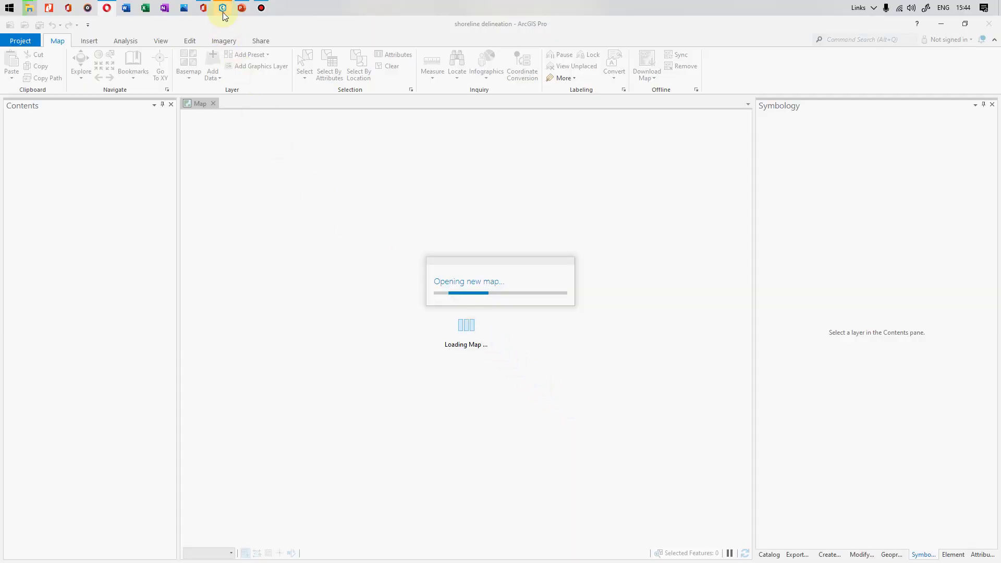
Monitor the imagery copy while ArcGIS Pro's new map loads the topographic basemap over Indonesia.
left_click(34, 11)
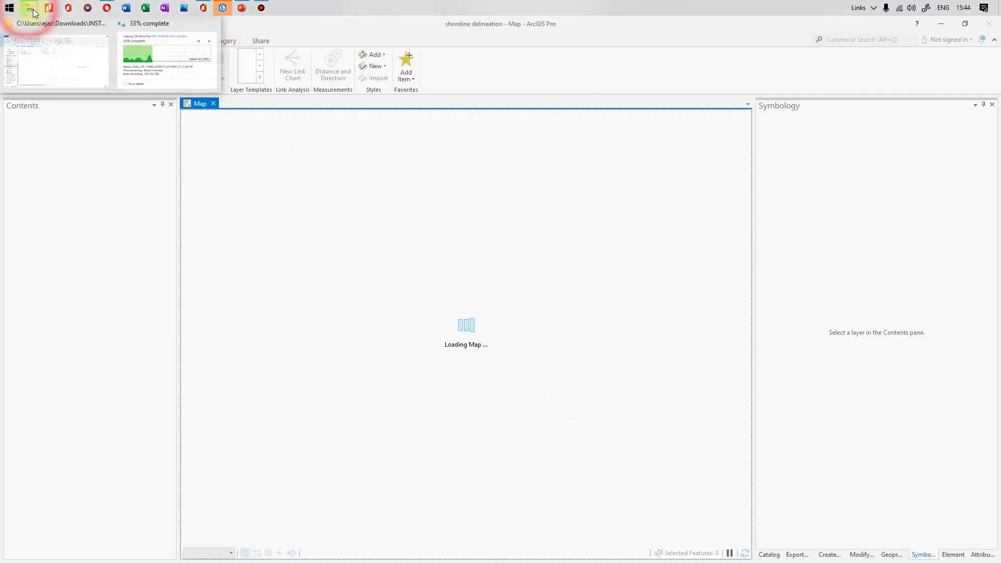
left_click(181, 65)
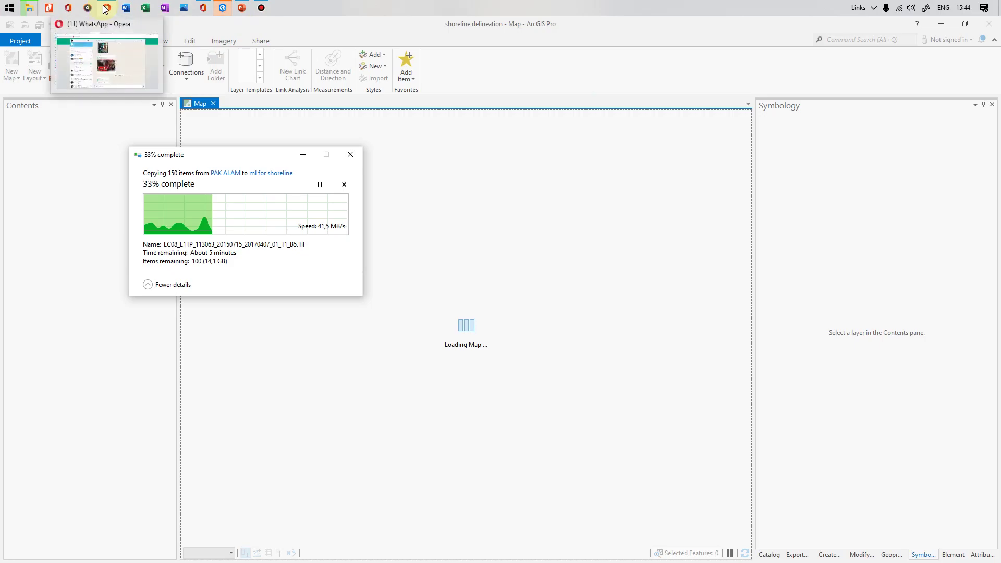
left_click(103, 48)
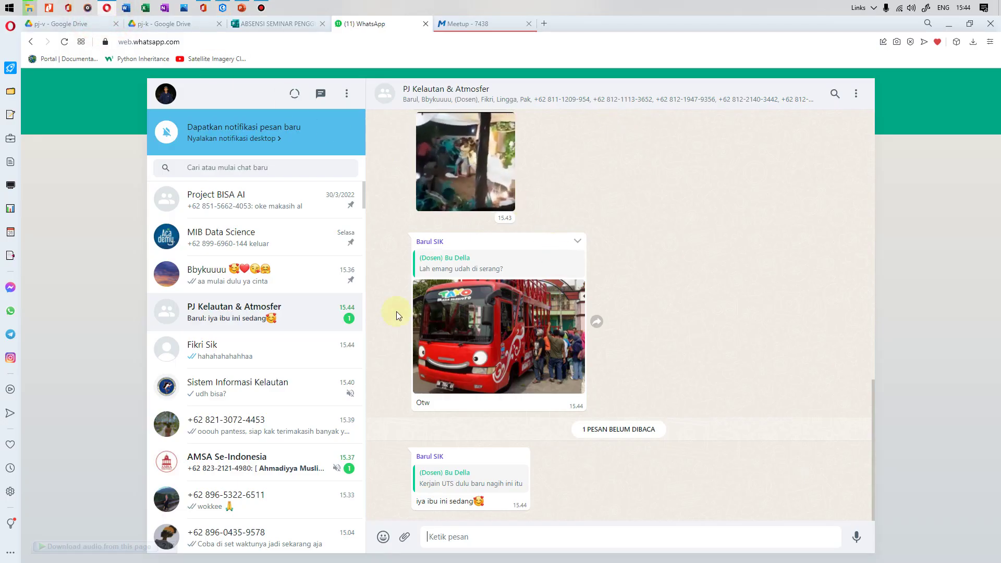
left_click(222, 8)
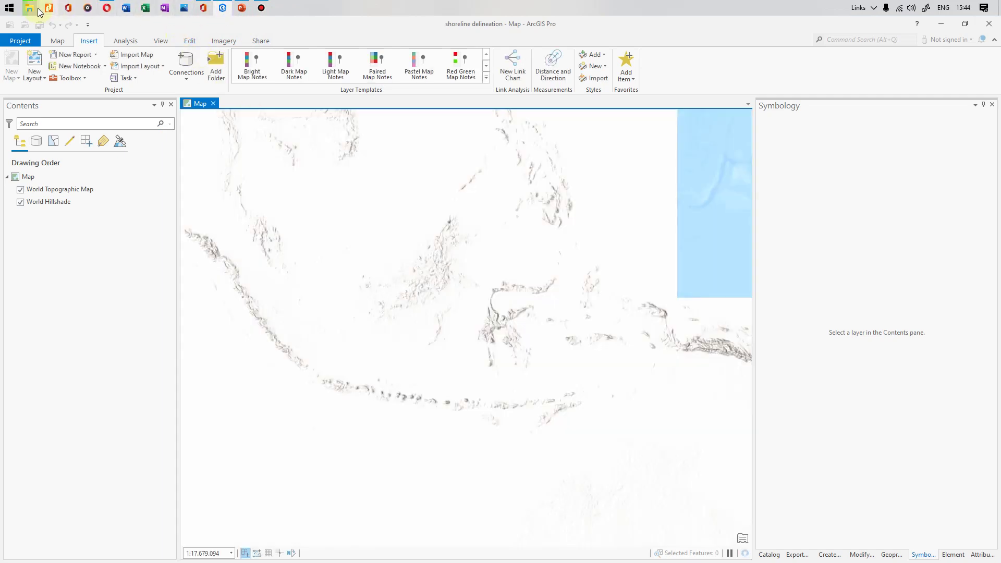
mouse_move(30, 8)
left_click(63, 52)
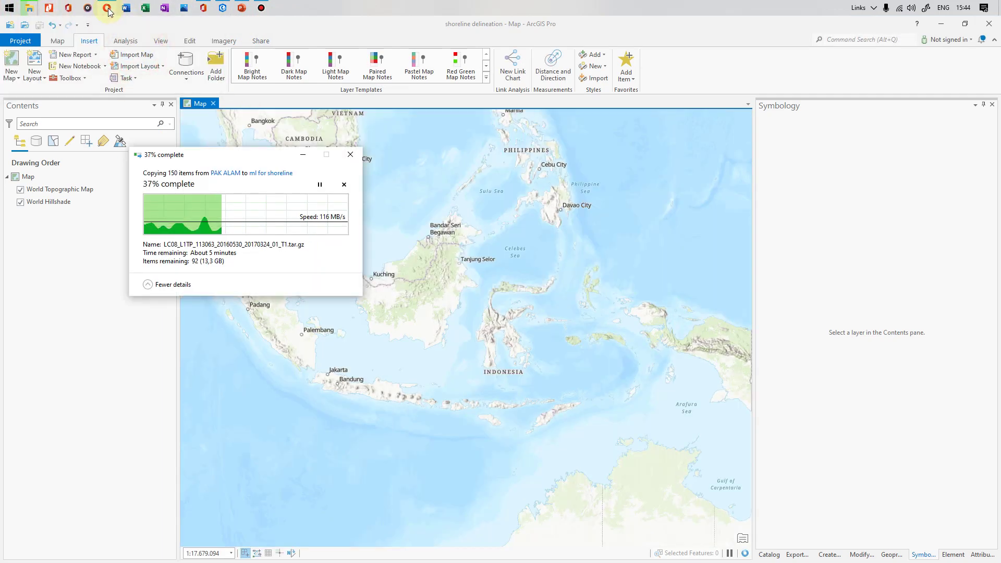
left_click(109, 9)
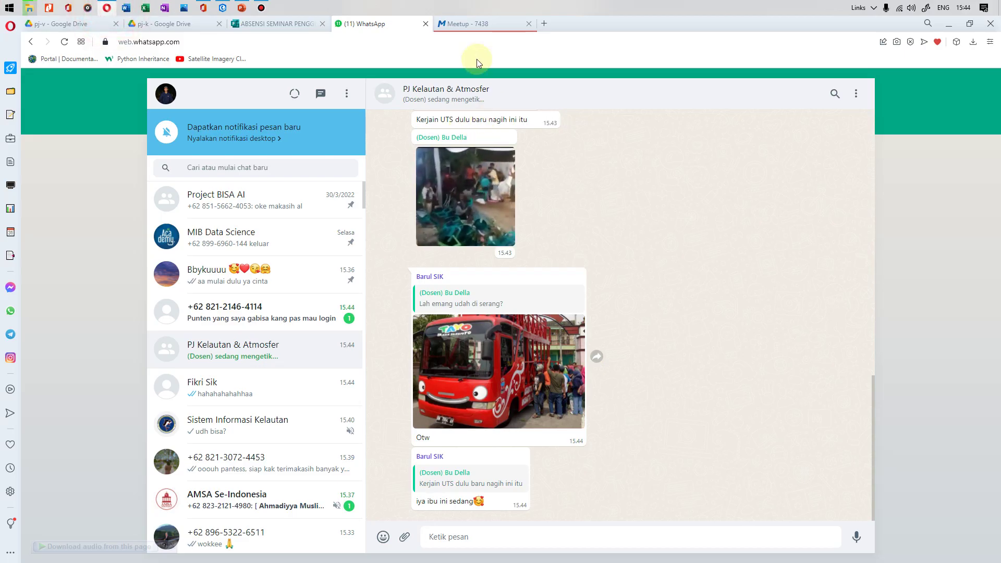
Open the new chat from the unsaved number and download its login-error screenshot.
right_click(362, 23)
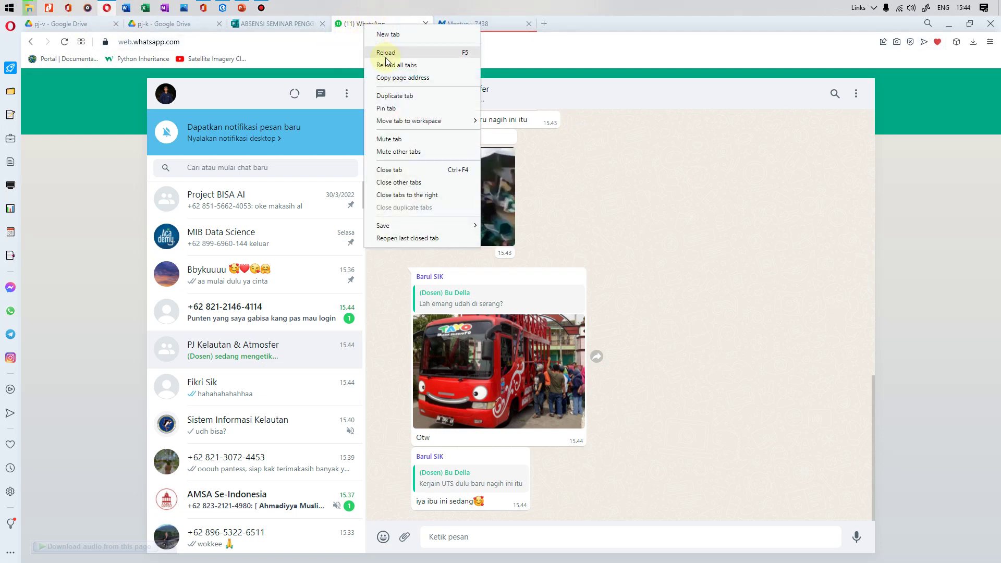
left_click(417, 139)
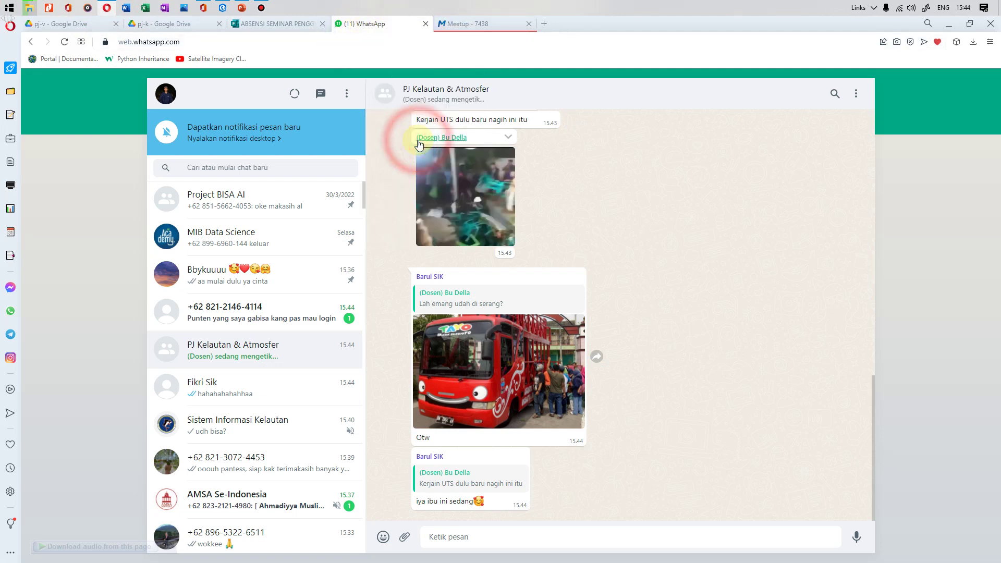
left_click(291, 325)
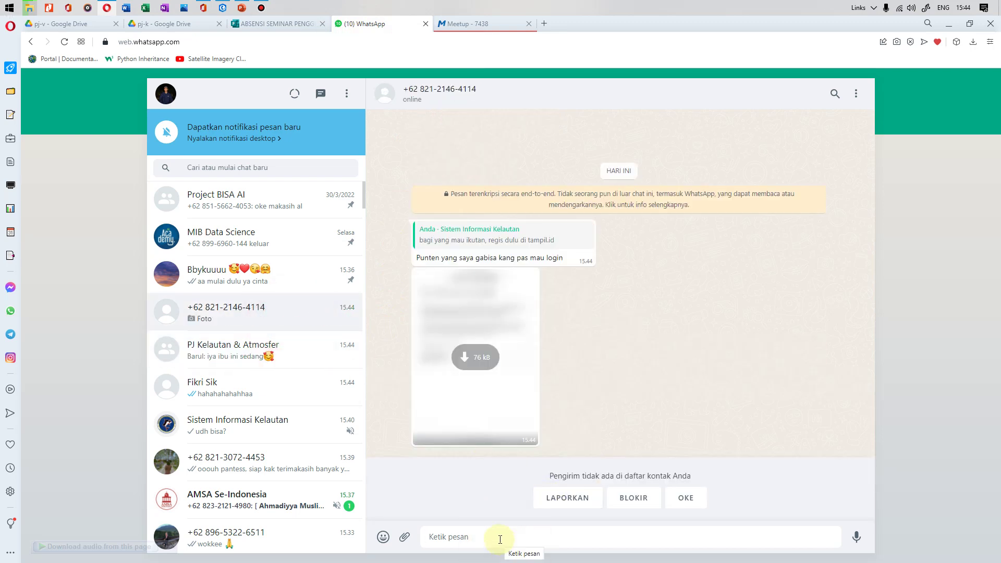
left_click(476, 355)
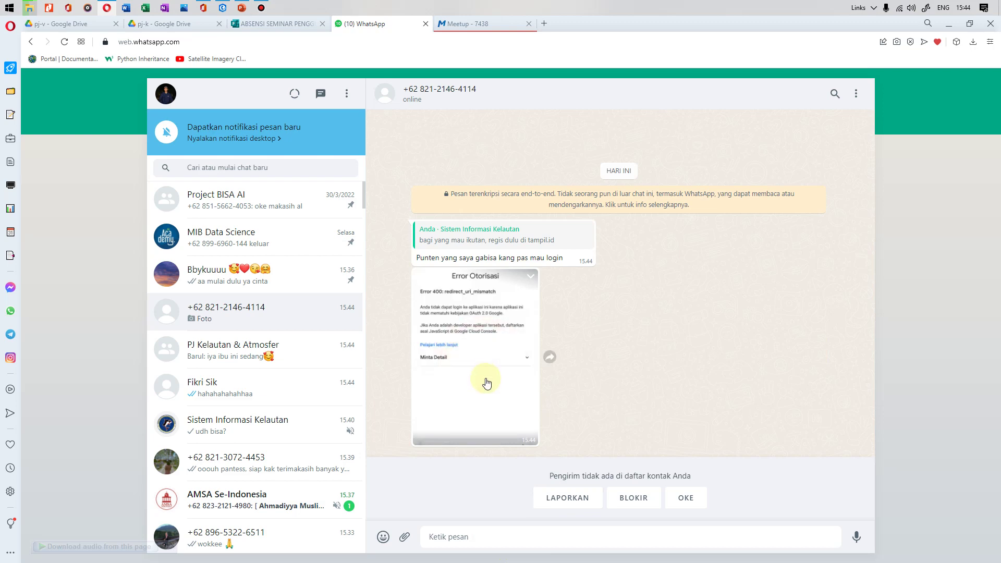
Reply 'jangan login yang ngeklik logo gmail' to the screenshot.
left_click(482, 538)
type("jangan login yang ngek")
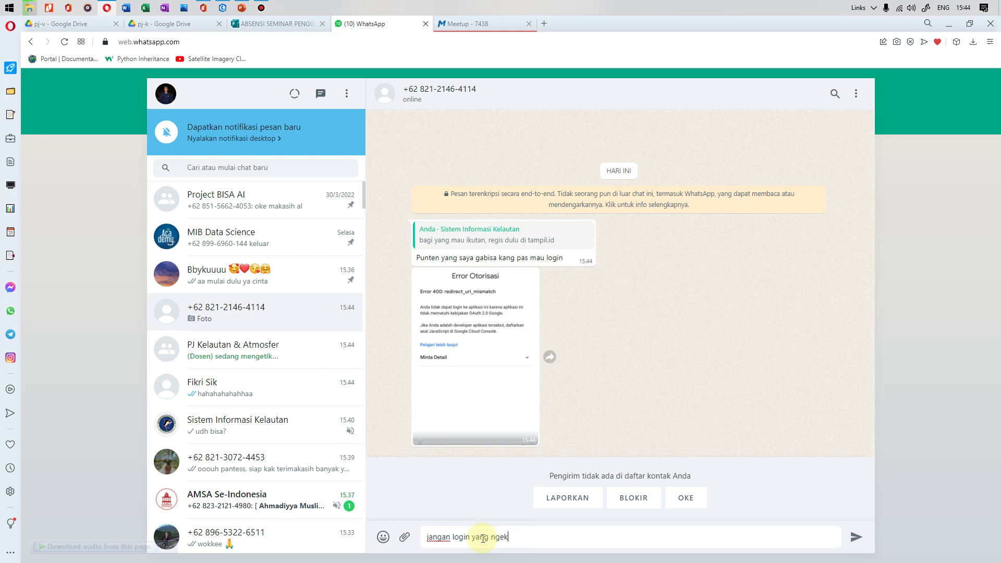
type("lik logo gmail")
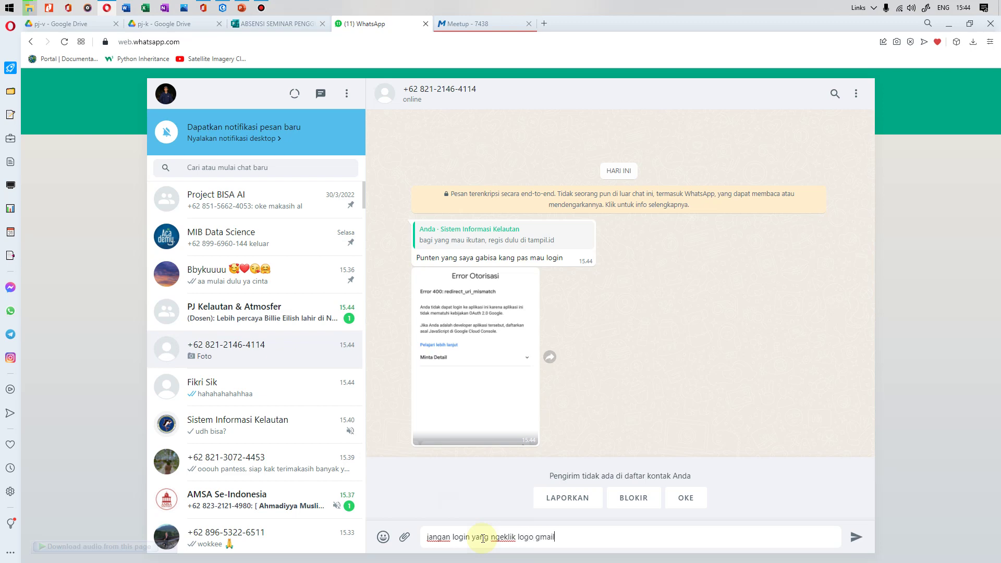
key("Return")
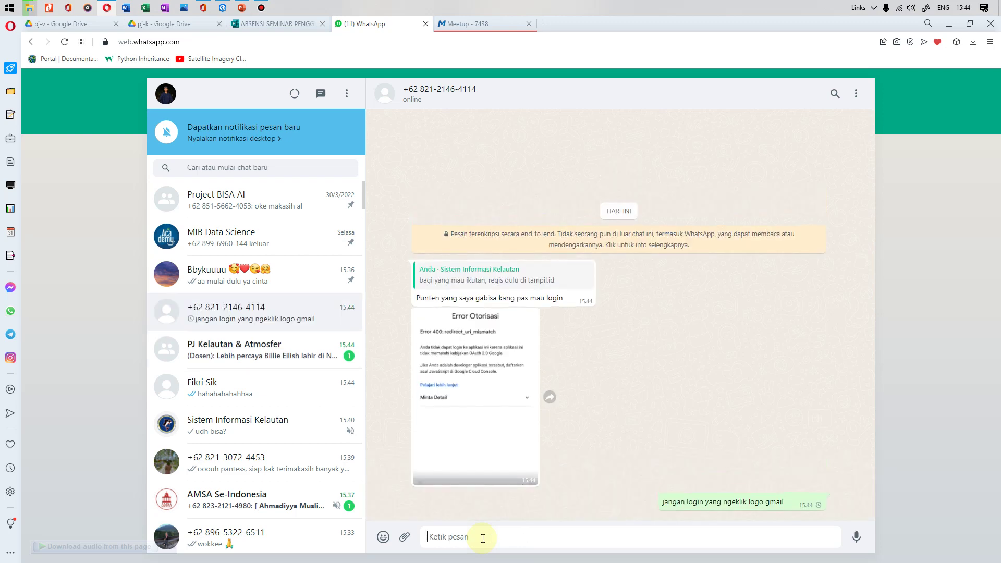
Check Meetup's public chat, then copy the attendance form's share link in Microsoft Forms.
left_click(501, 27)
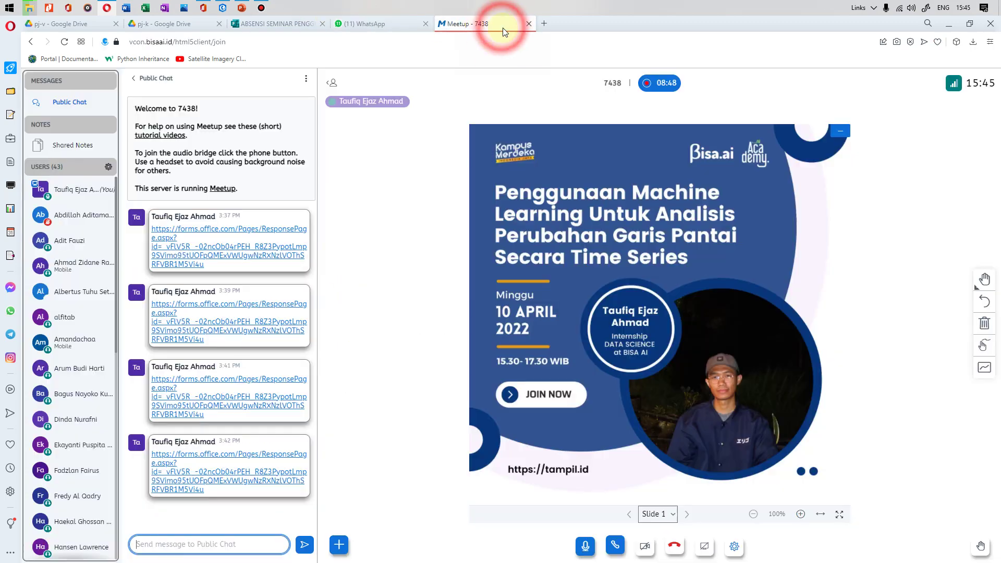
left_click(200, 543)
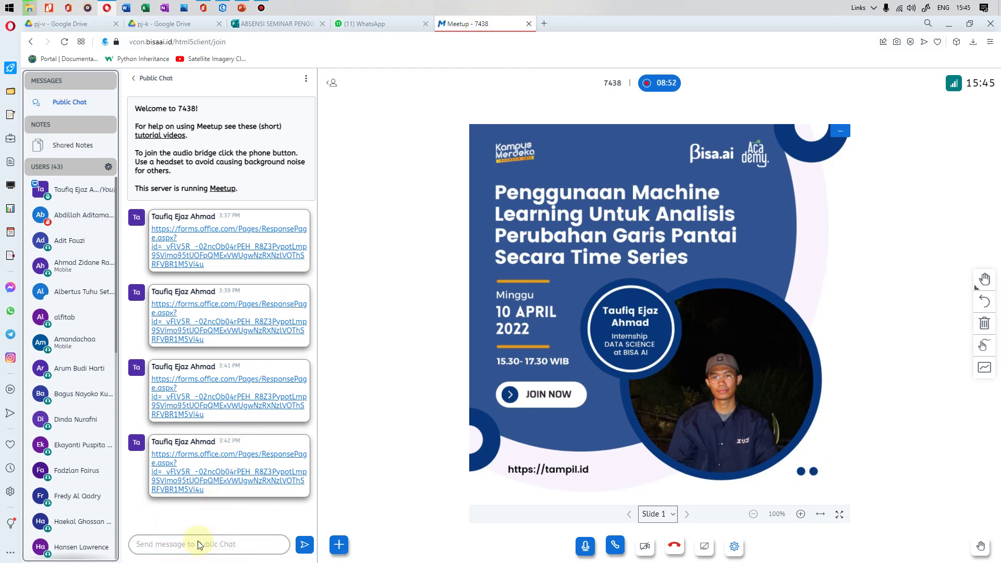
left_click(164, 545)
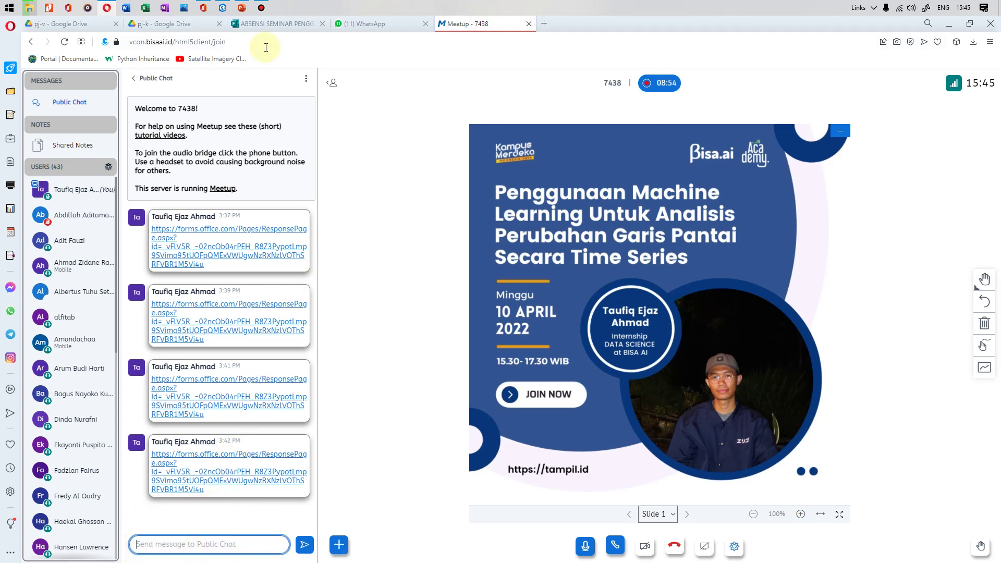
left_click(299, 26)
left_click(938, 107)
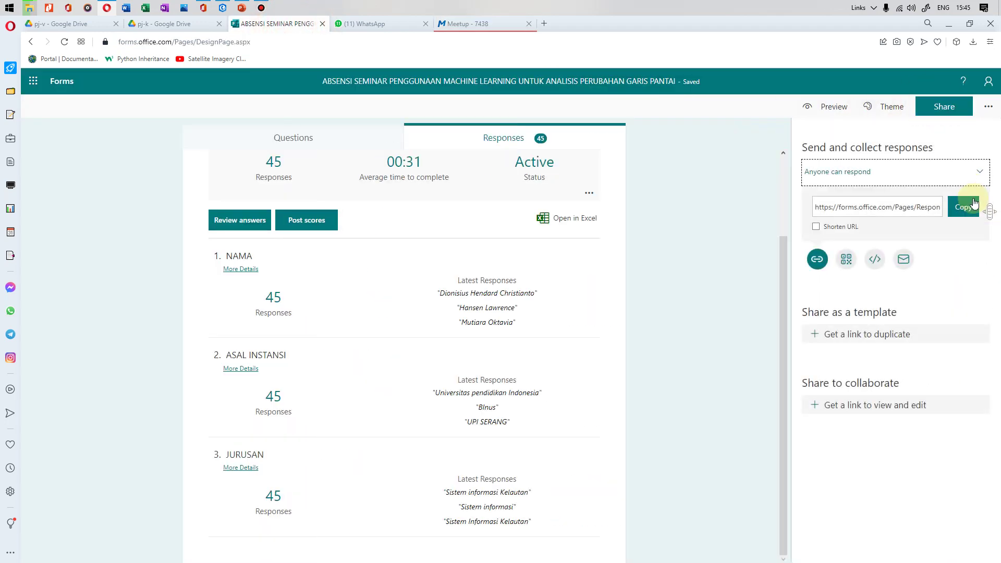
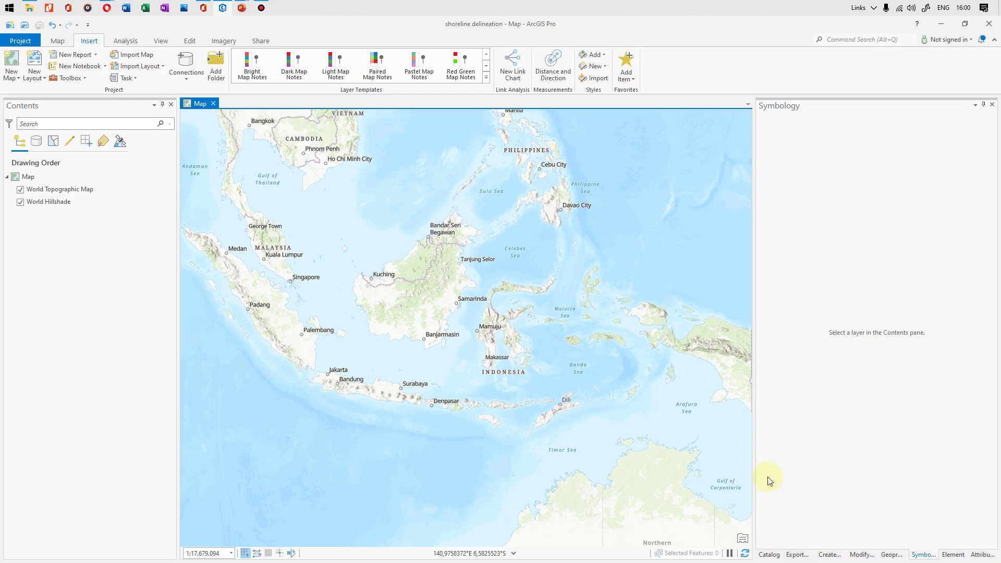
Add a folder connection to the IMAGERY folder inside ml for shoreline via the Catalog.
left_click(769, 554)
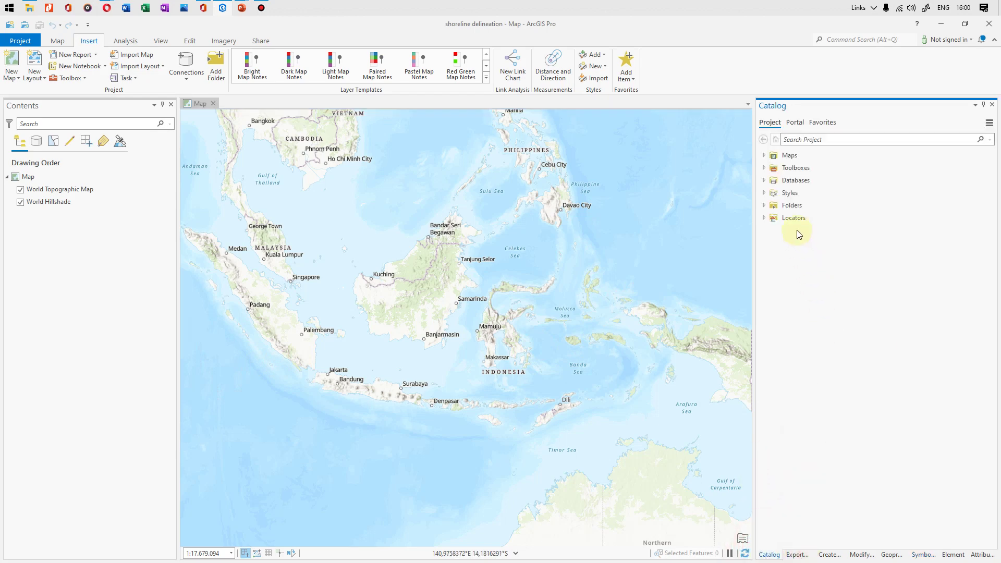
right_click(784, 205)
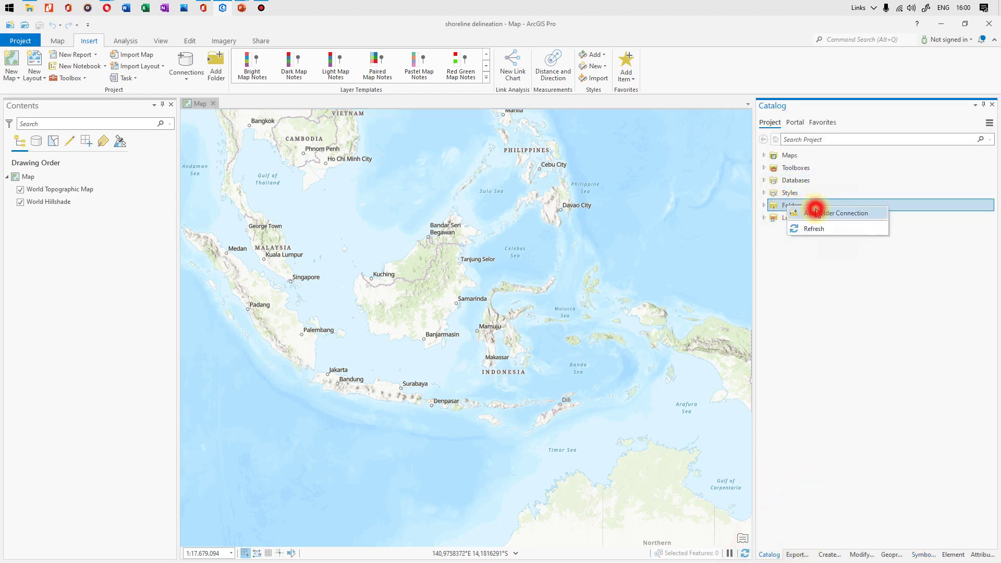
left_click(816, 213)
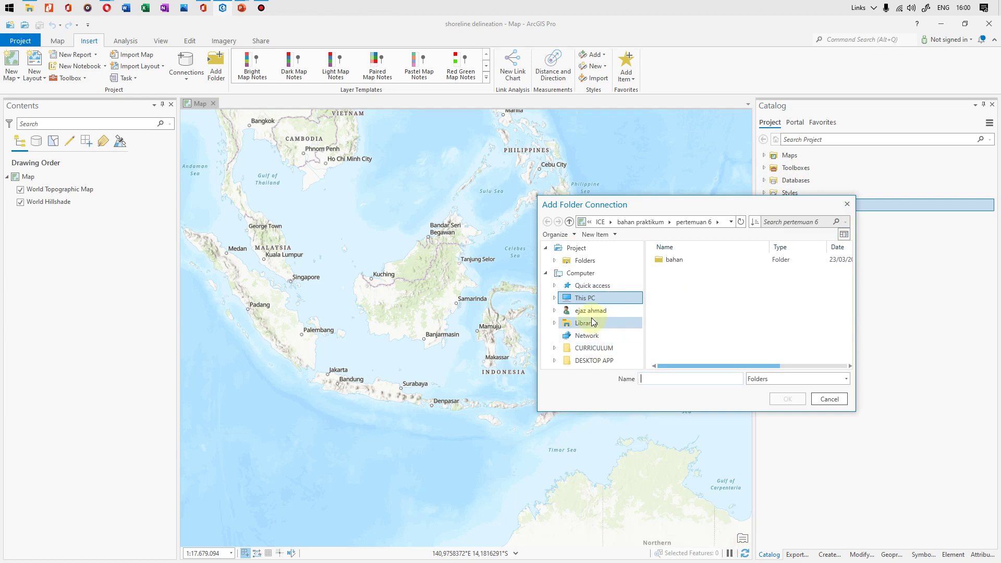
left_click(555, 299)
left_click(566, 326)
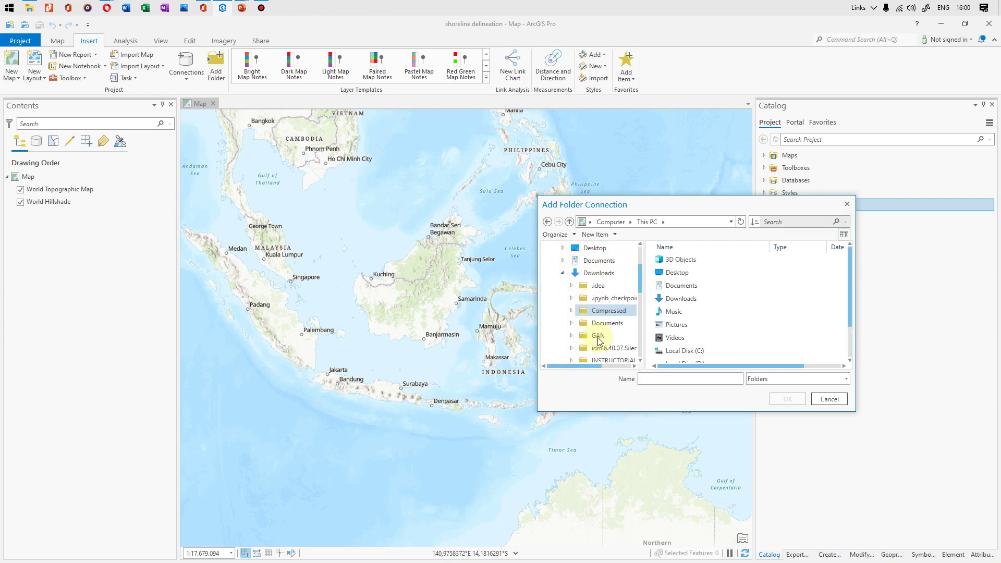
left_click(599, 324)
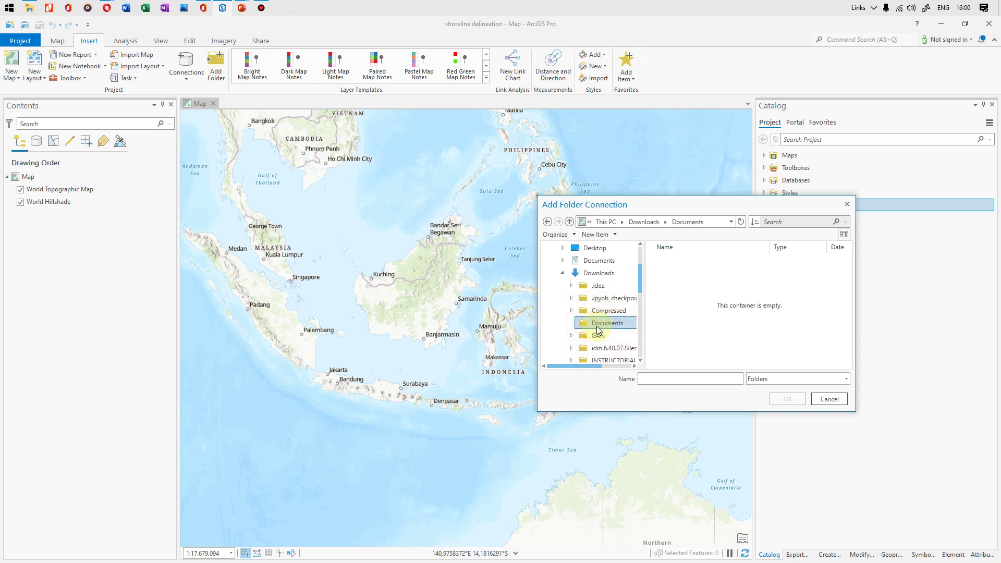
scroll(585, 336, "down", 1)
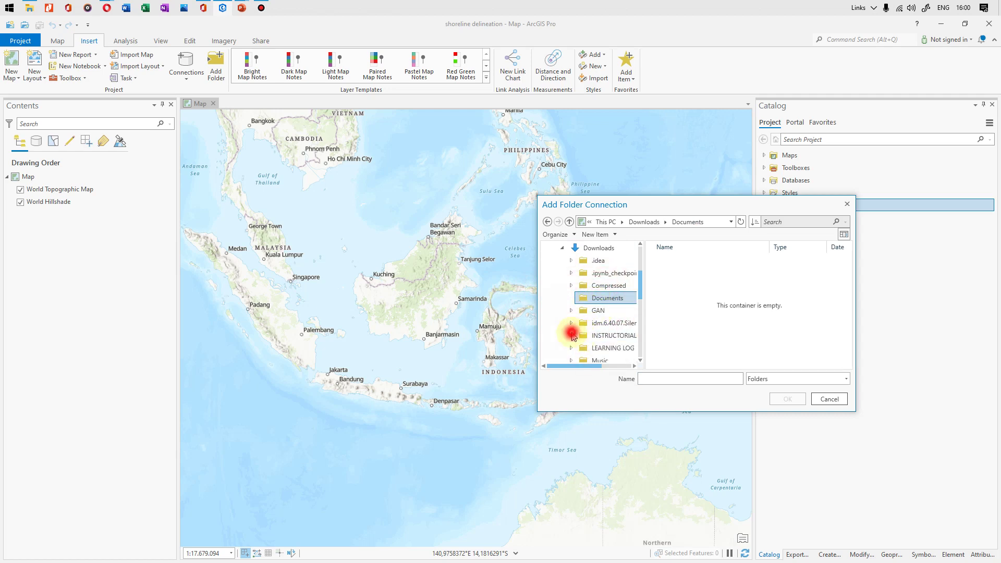
left_click(571, 335)
scroll(605, 348, "down", 3)
left_click(616, 273)
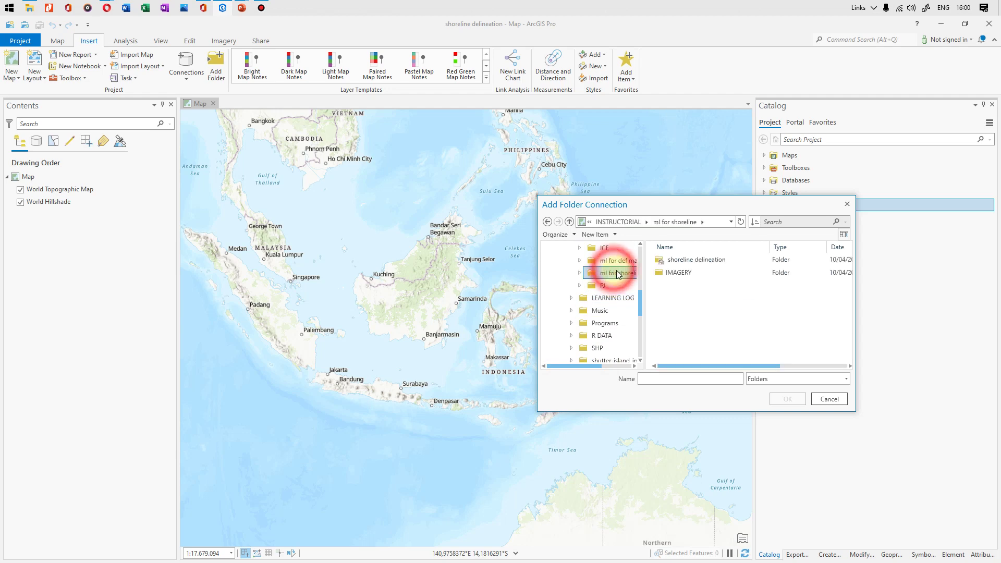
left_click(677, 273)
left_click(791, 399)
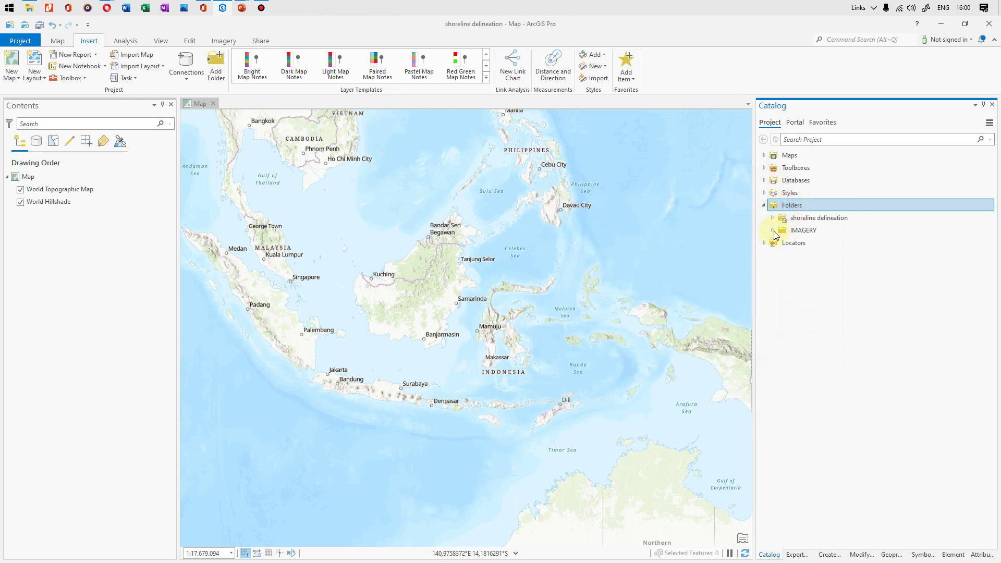
Expand IMAGERY, the 2013 and 2020 folders and their LC08 scenes to list the band TIFs.
left_click(772, 229)
left_click(780, 242)
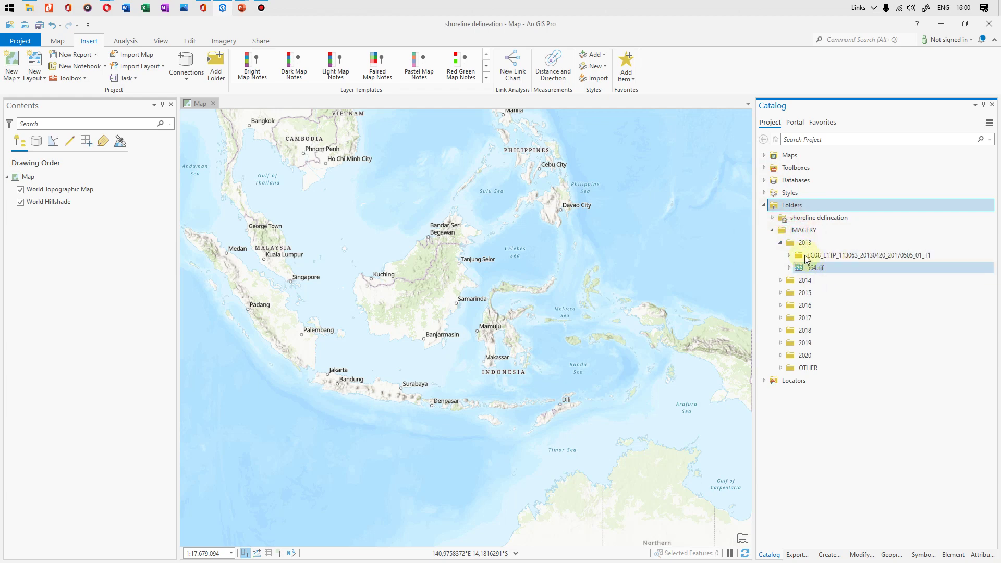
left_click(787, 255)
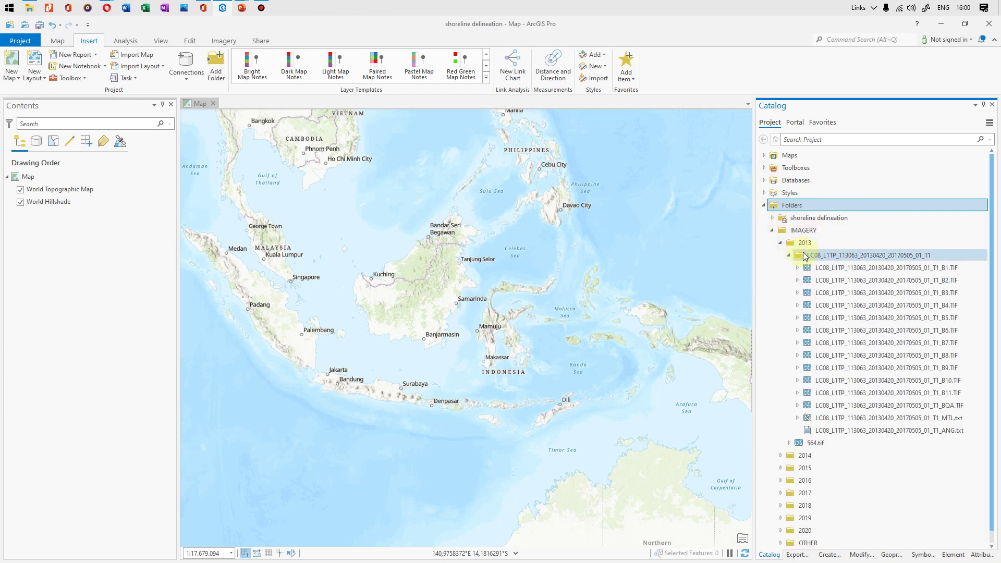
scroll(783, 393, "down", 1)
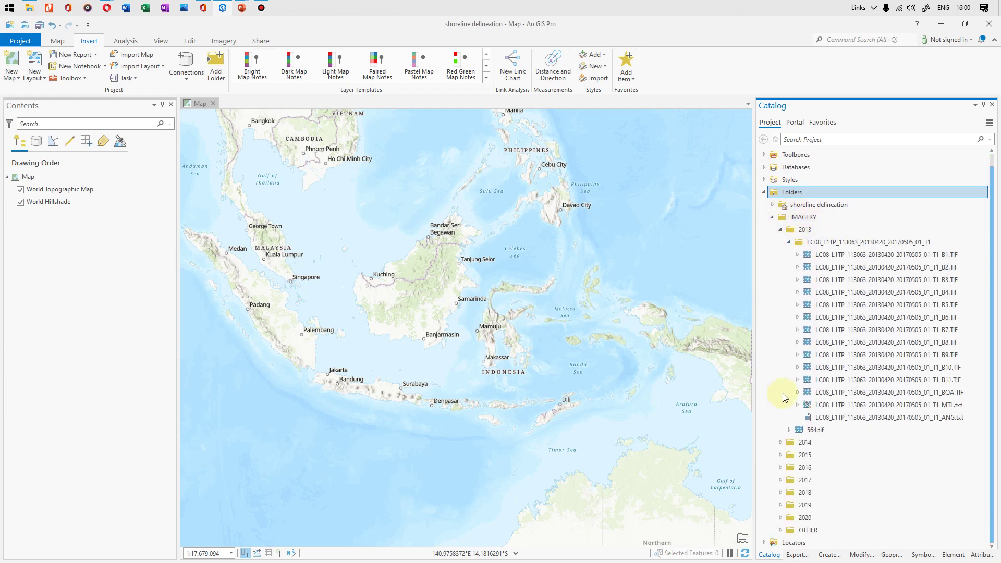
left_click(781, 517)
scroll(785, 508, "down", 1)
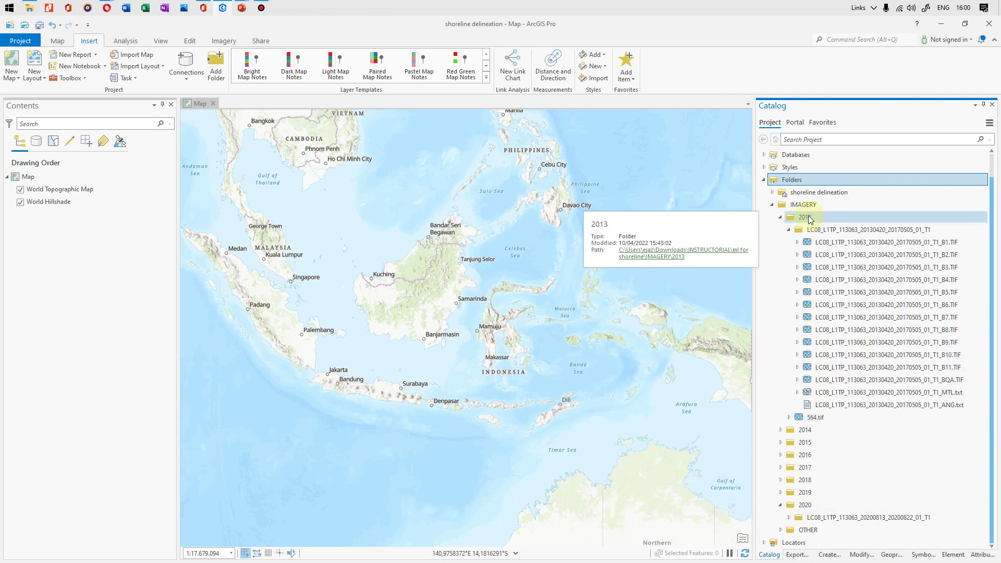
left_click(789, 517)
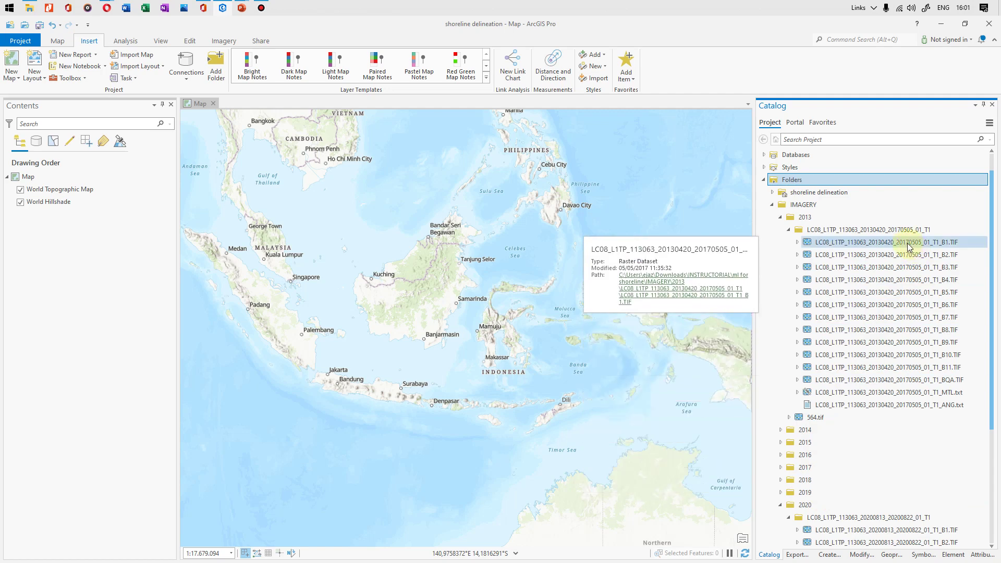
left_click(933, 267)
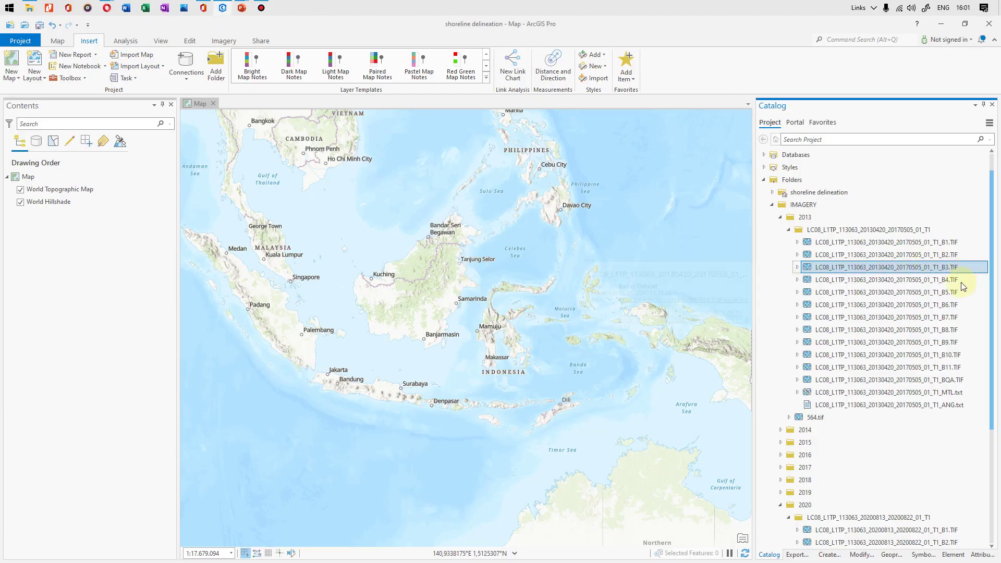
Add the 2013 B5 and B6 rasters to the map and pan along the coastline.
left_click(951, 292)
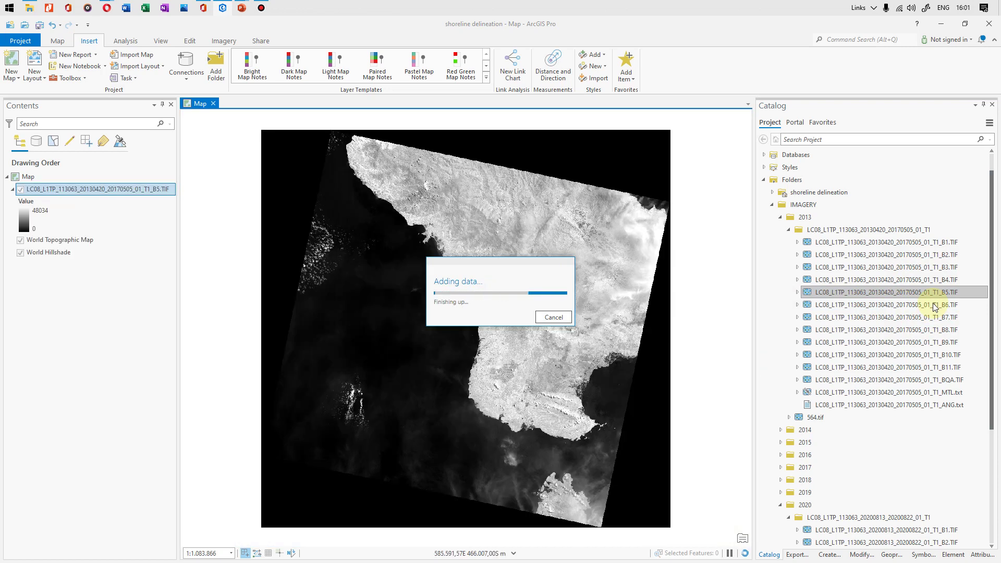
mouse_move(913, 308)
left_mouse_down()
mouse_move(594, 310)
mouse_move(631, 328)
left_mouse_up()
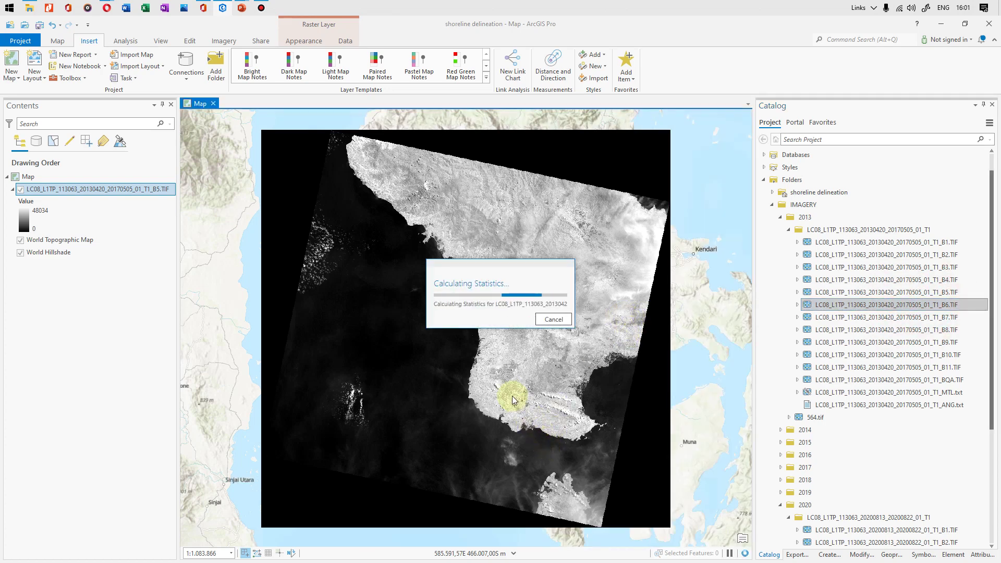
scroll(602, 393, "up", 10)
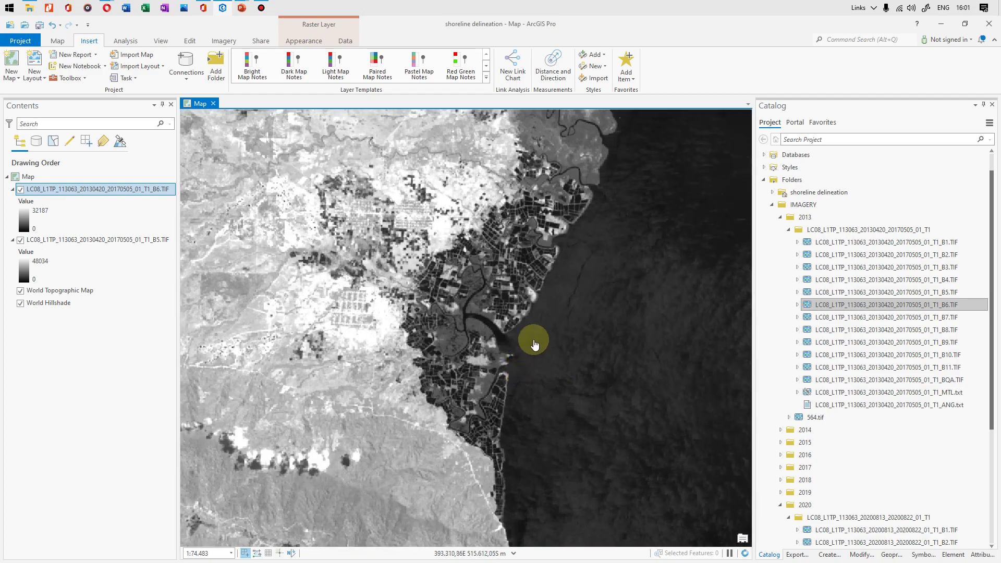
left_click_drag(534, 344, 403, 305)
scroll(471, 296, "down", 2)
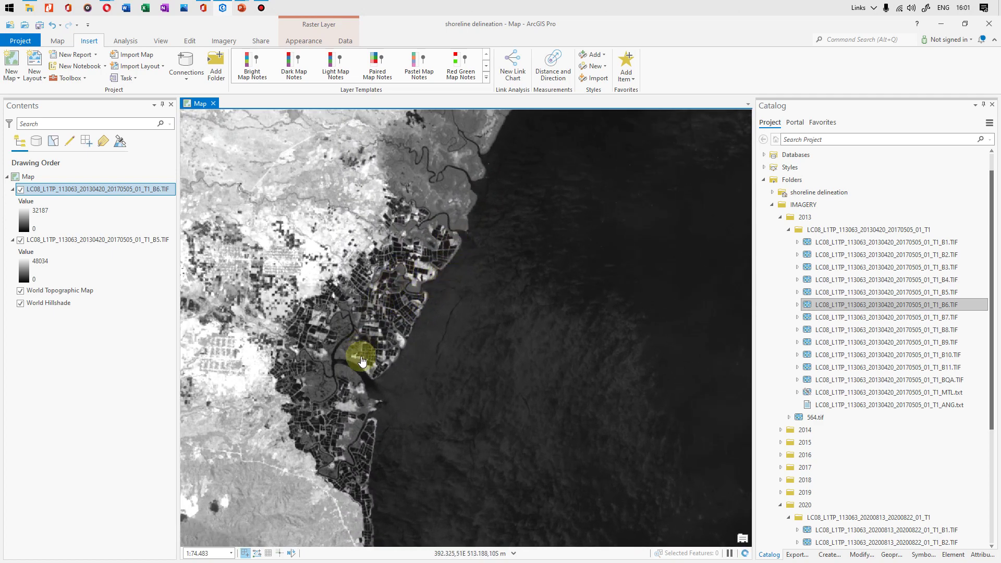
left_click_drag(431, 246, 472, 218)
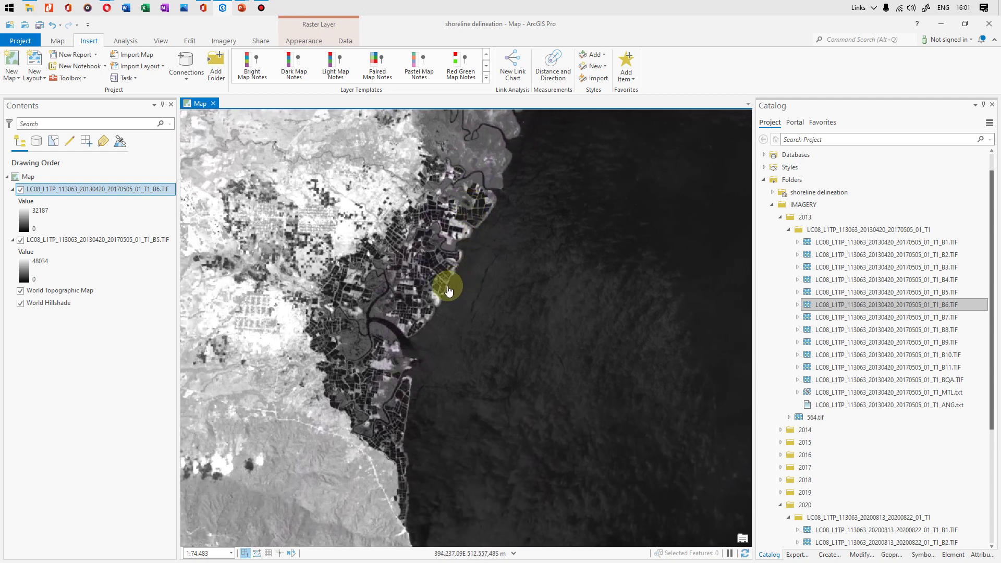
mouse_move(398, 447)
left_mouse_down()
mouse_move(420, 251)
mouse_move(416, 194)
left_mouse_up()
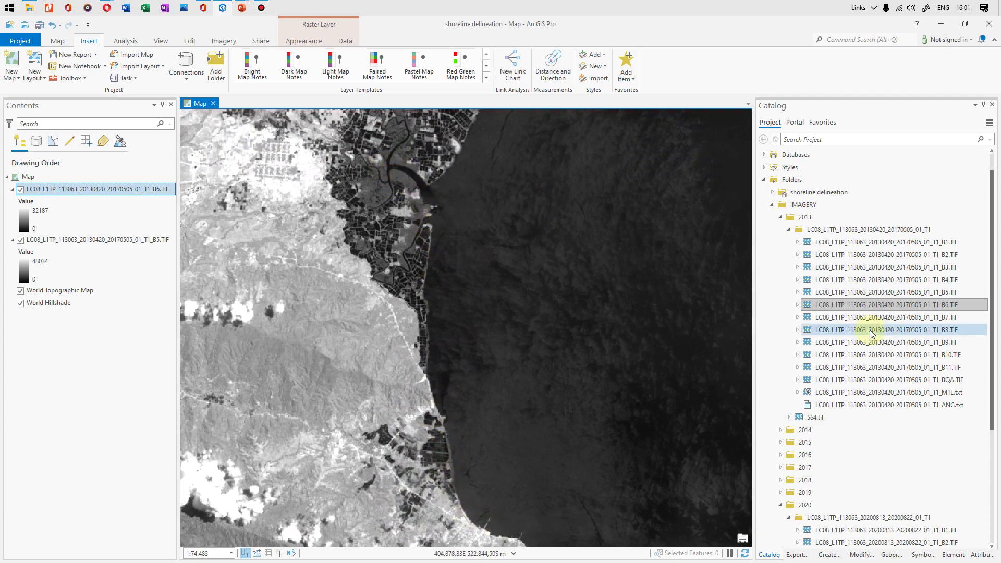
scroll(898, 458, "down", 3)
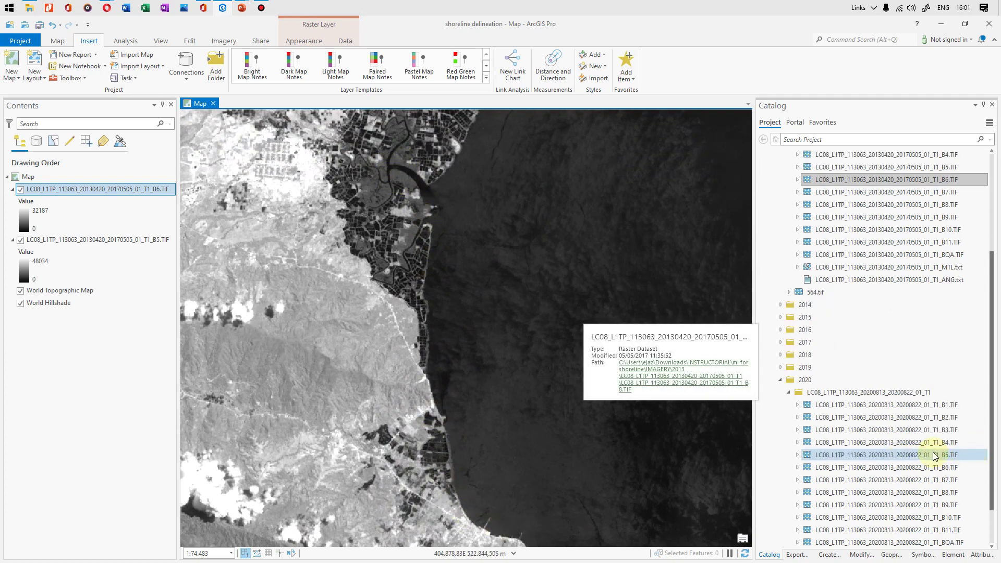
Attempt to add the 2020 B5 raster, then remove the B6 layer and start removing B5.
left_click(944, 455)
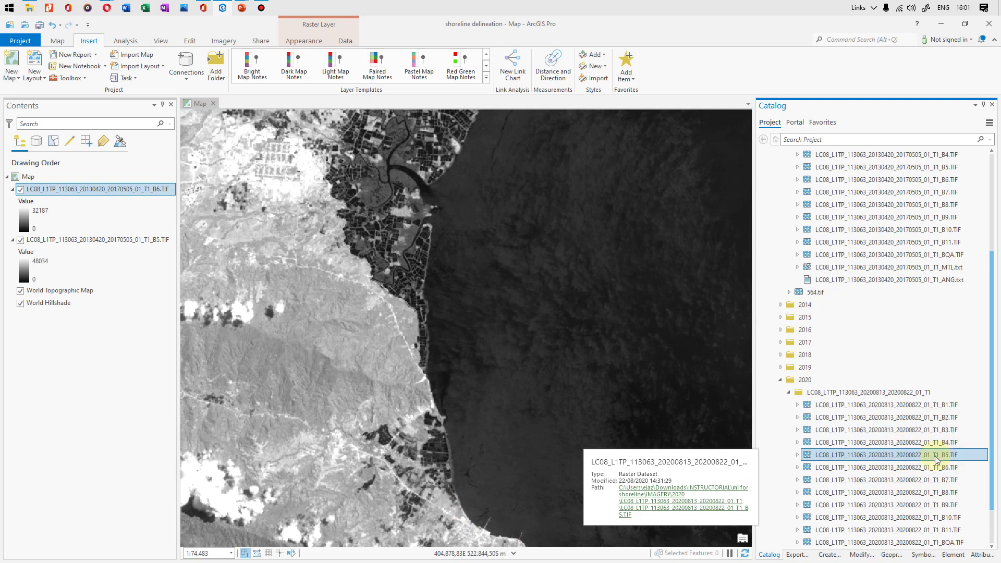
left_click_drag(934, 455, 464, 415)
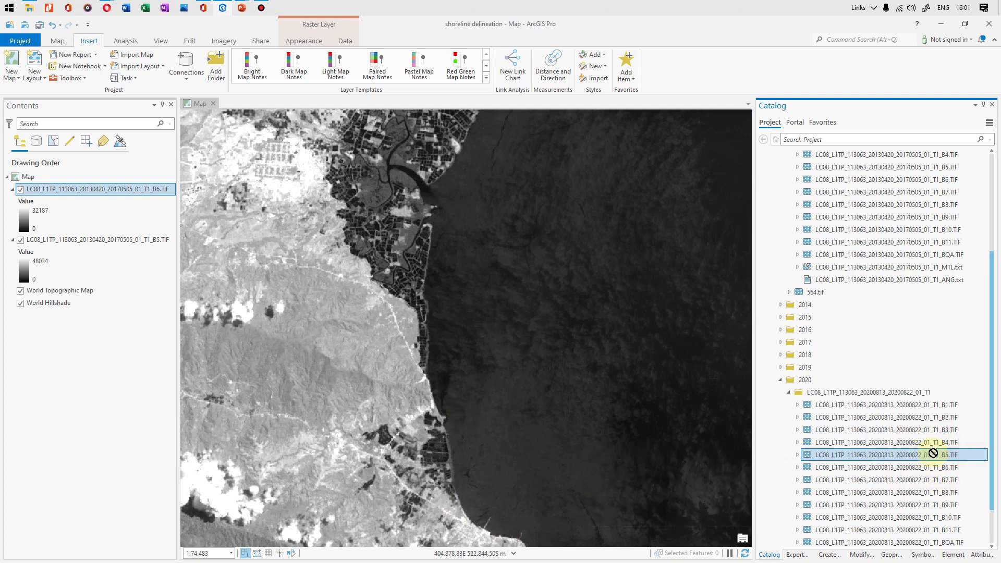
right_click(86, 189)
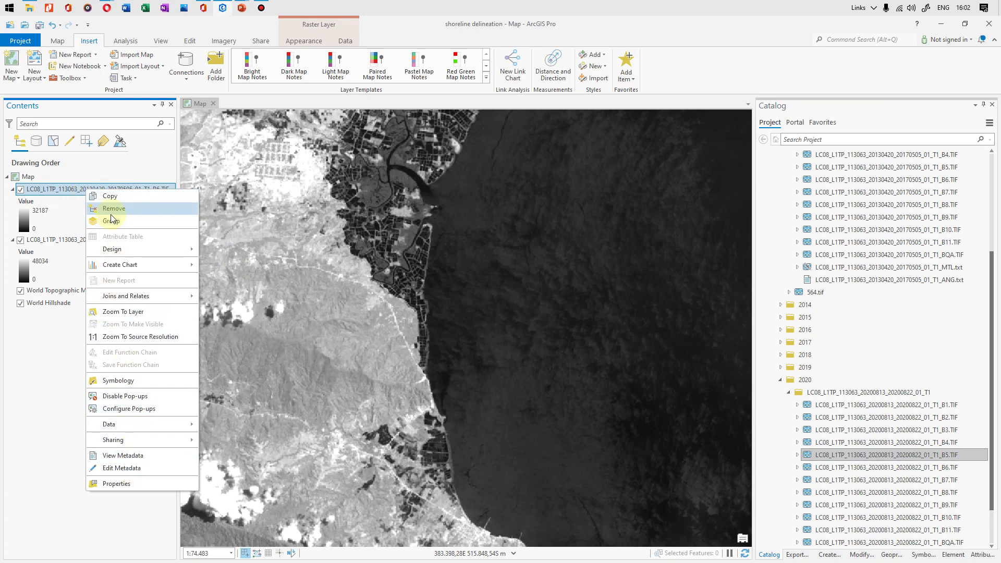
left_click(109, 208)
right_click(81, 190)
Remove the B5 layer from the map and rename the 2013 B5 raster to B5_2013.
left_click(104, 208)
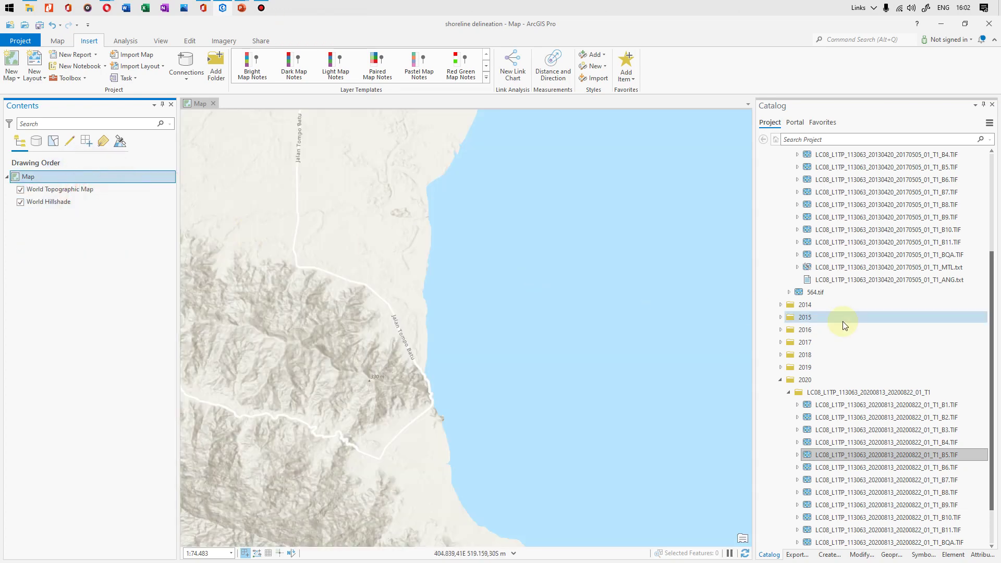
scroll(875, 329, "up", 3)
left_click(925, 324)
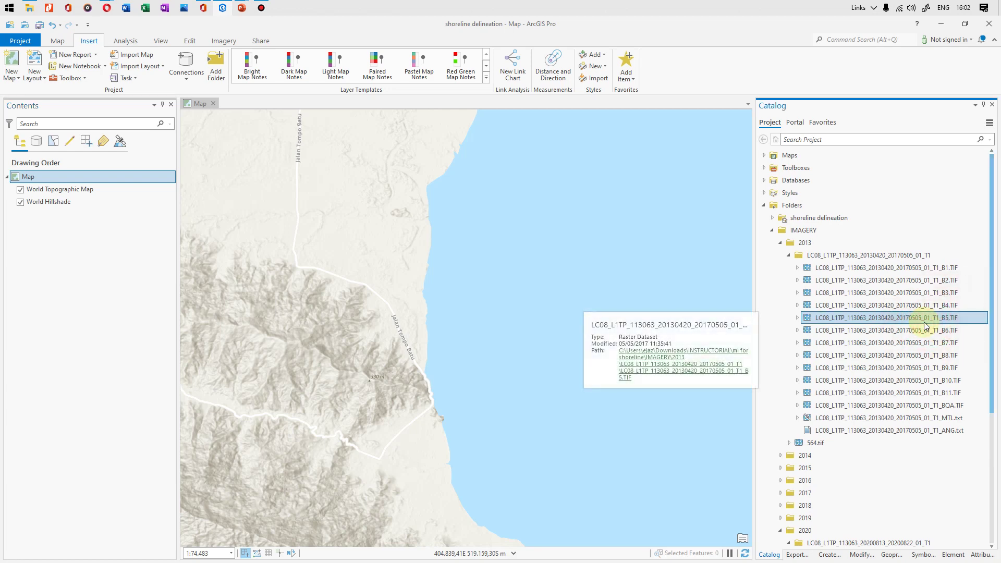
right_click(925, 324)
left_click(828, 369)
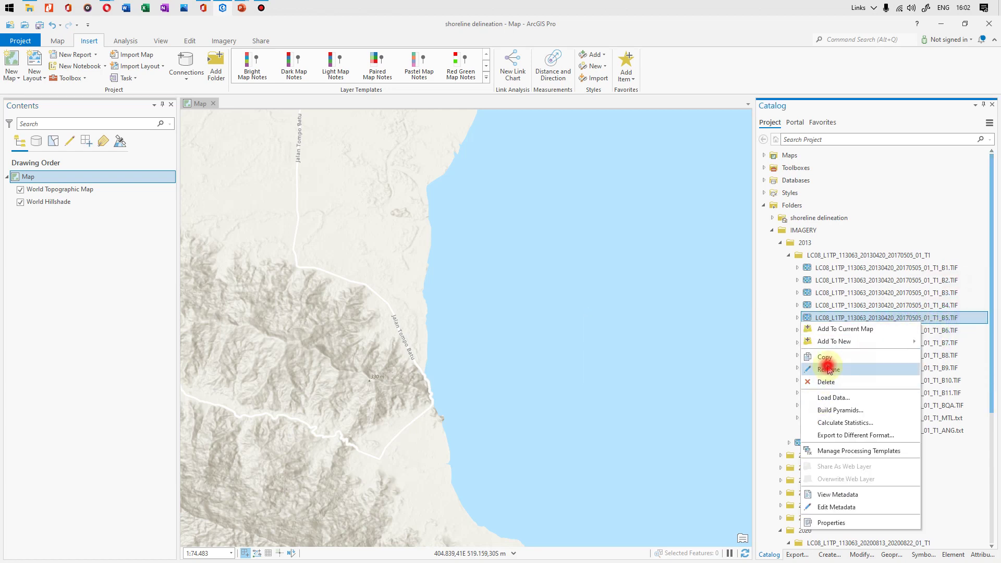
type("B5_2013")
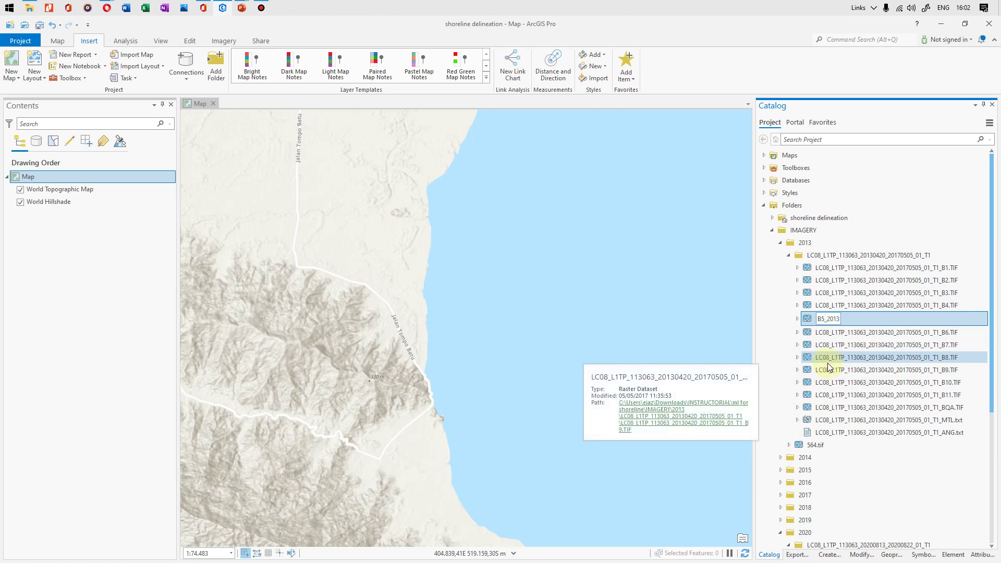
key("Return")
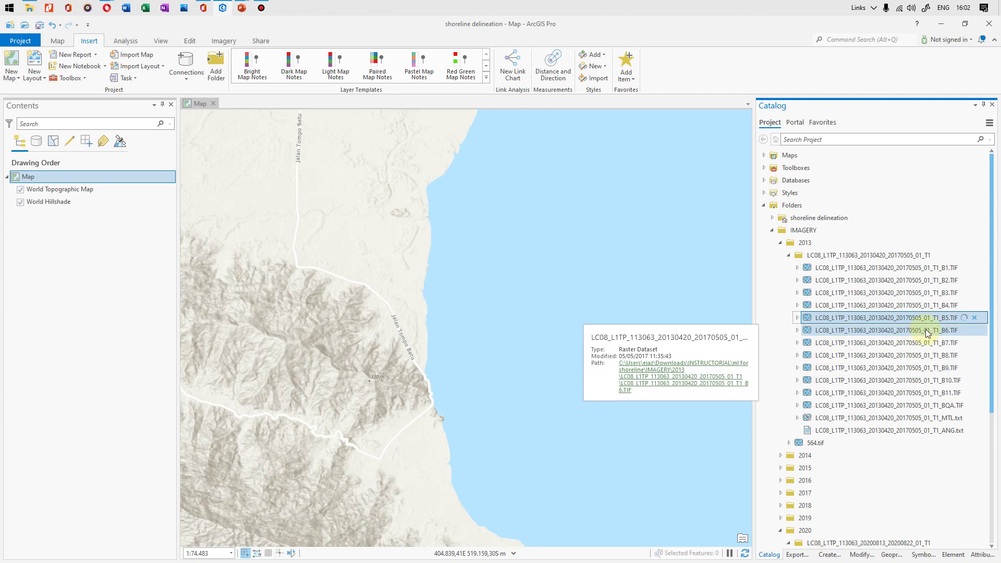
Rename the 2013 B6 raster to B6_2013 in the Catalog.
left_click(929, 331)
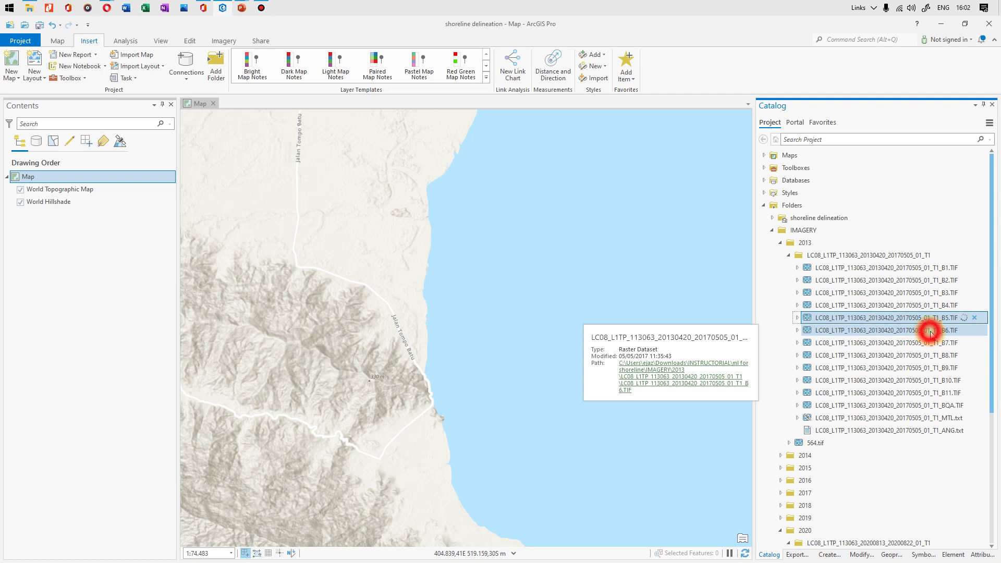
right_click(929, 330)
left_click(929, 334)
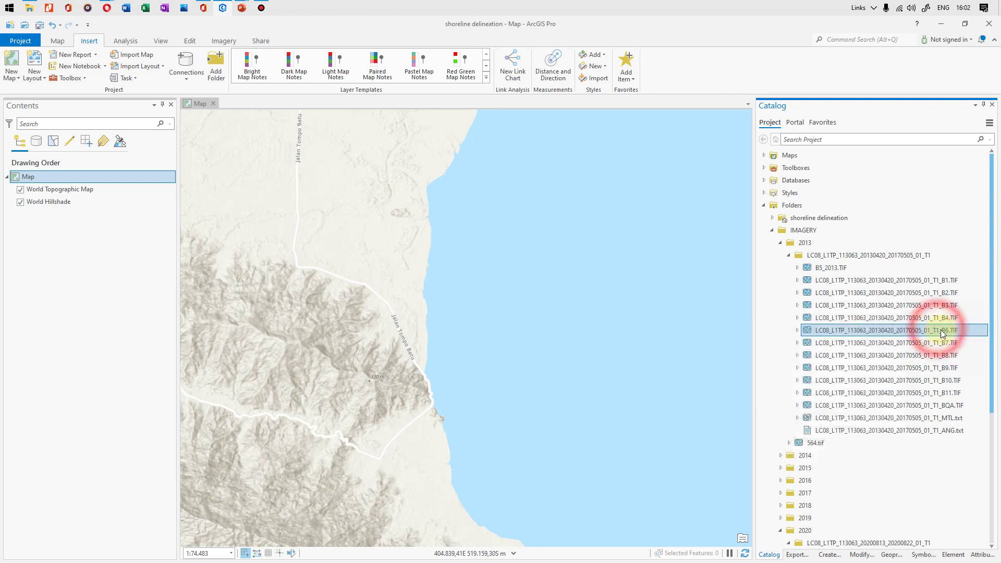
right_click(928, 331)
left_click(836, 334)
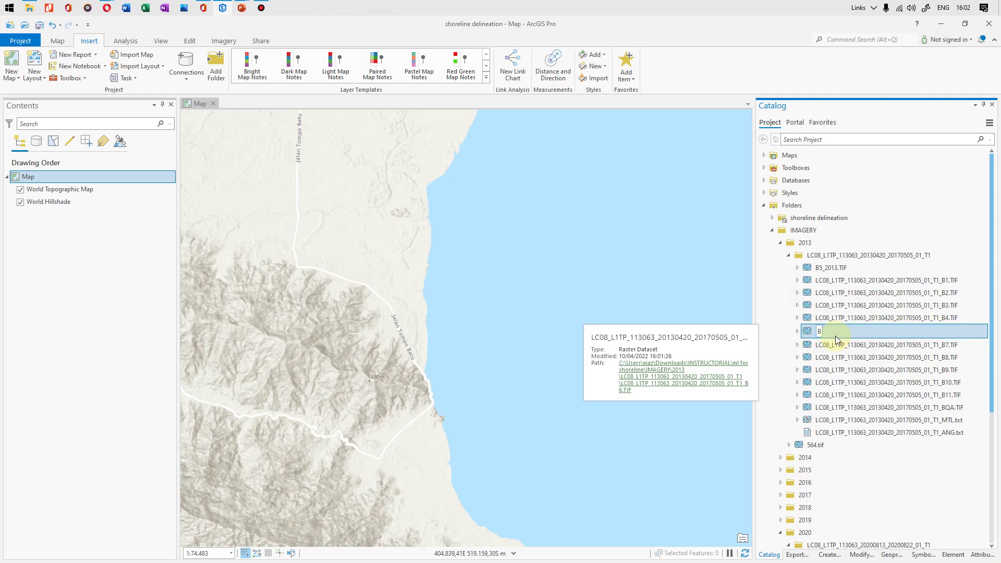
type("B6_2013")
key("Return")
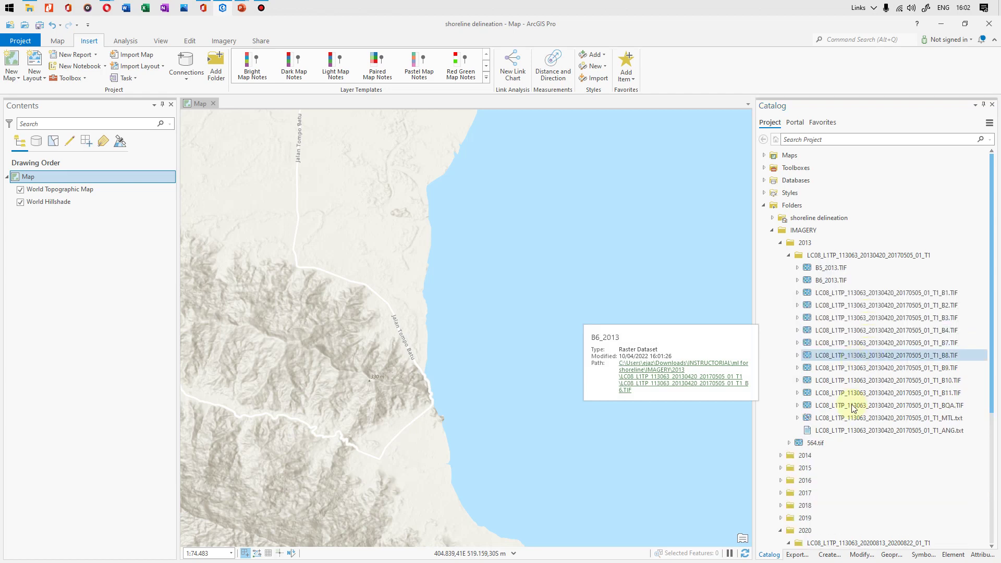
Add B5_2013.TIF and B6_2013.TIF to the map.
left_click_drag(838, 262, 518, 317)
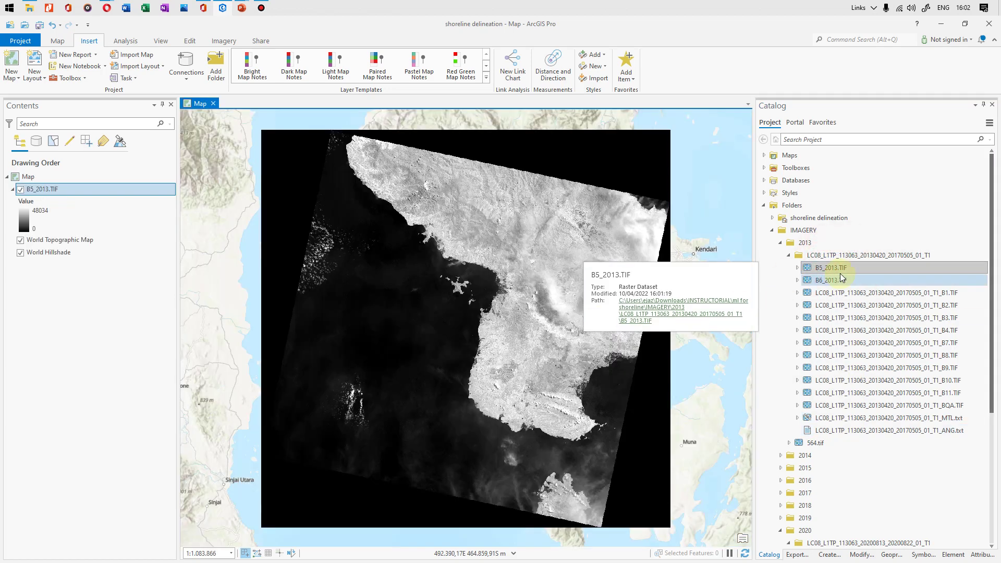
left_click(853, 282)
left_click_drag(852, 282, 504, 331)
scroll(882, 417, "down", 5)
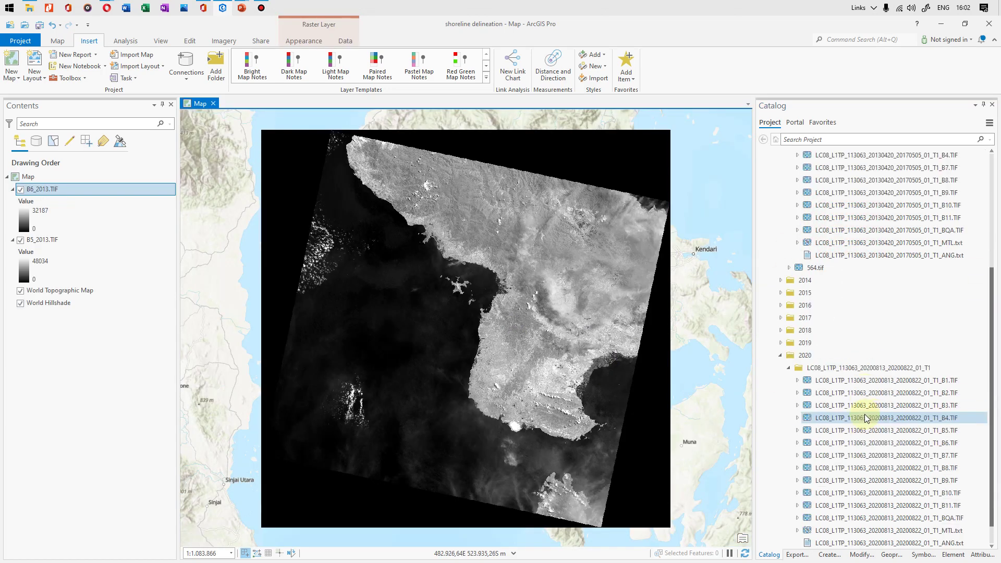
Rename the 2020 band 5 raster to B5_2020.
left_click(947, 468)
left_click(933, 430)
right_click(933, 430)
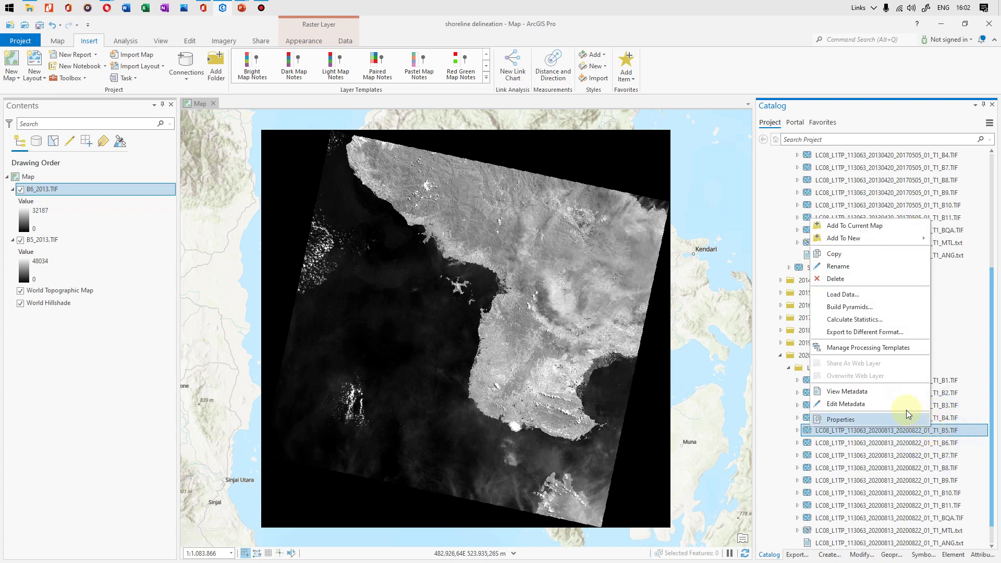
left_click(839, 266)
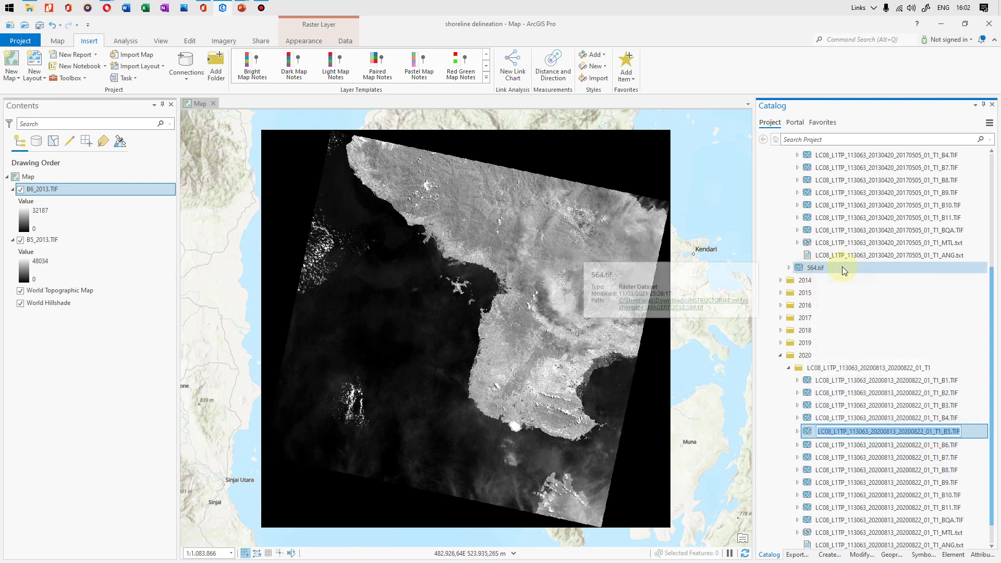
type("b")
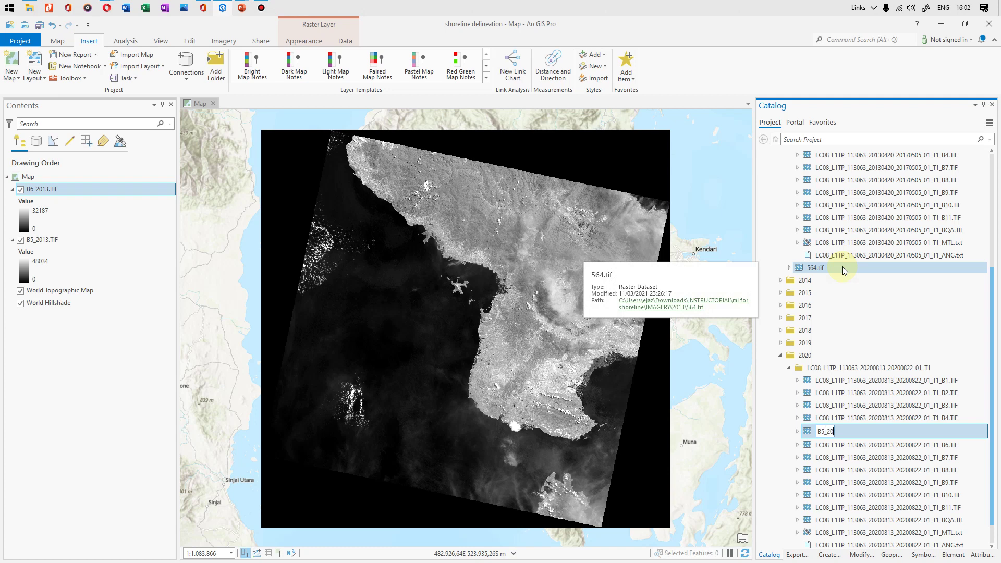
key("Return")
Rename the 2020 band 6 raster to B6_2020.
scroll(886, 334, "up", 4)
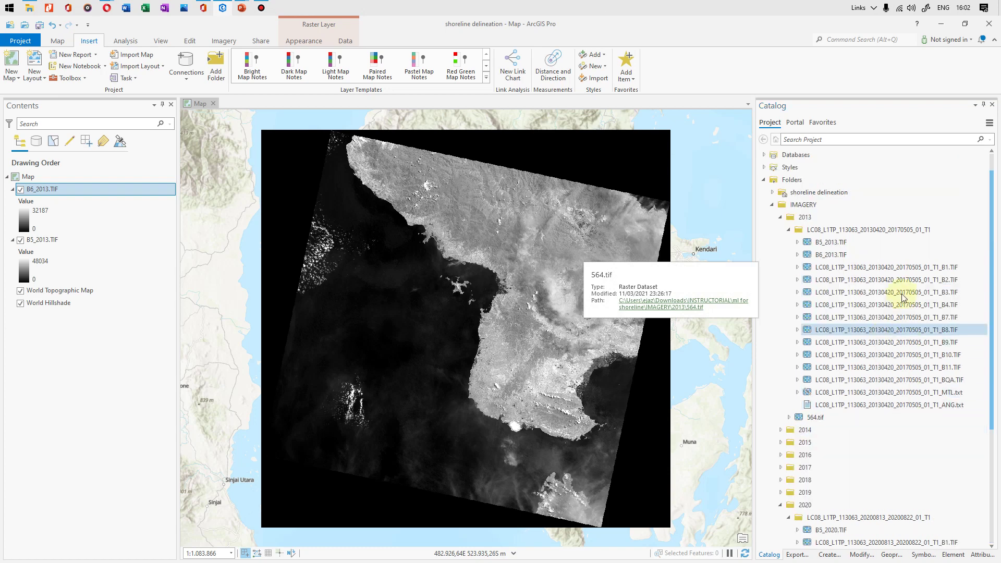
left_click(946, 305)
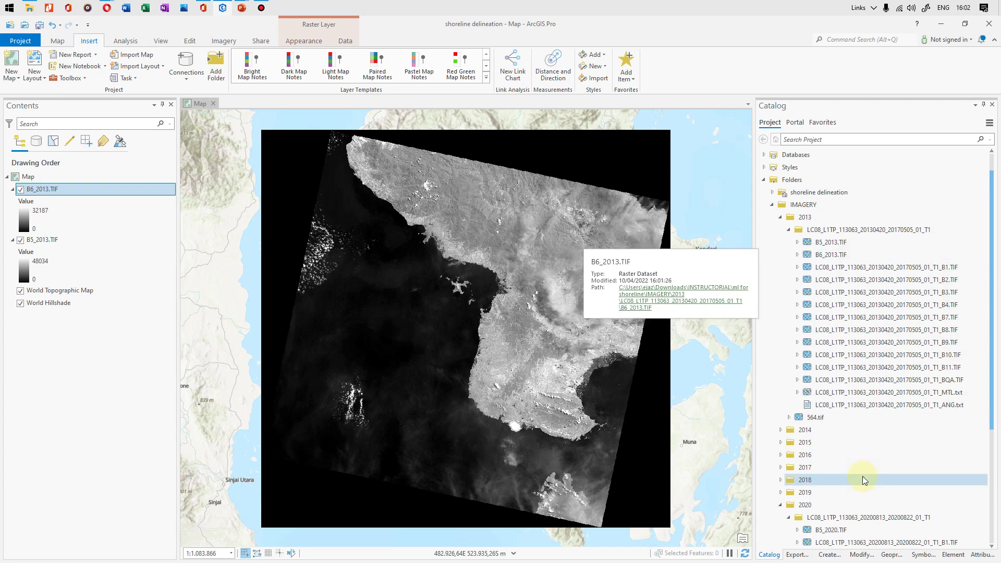
scroll(862, 478, "down", 3)
right_click(943, 466)
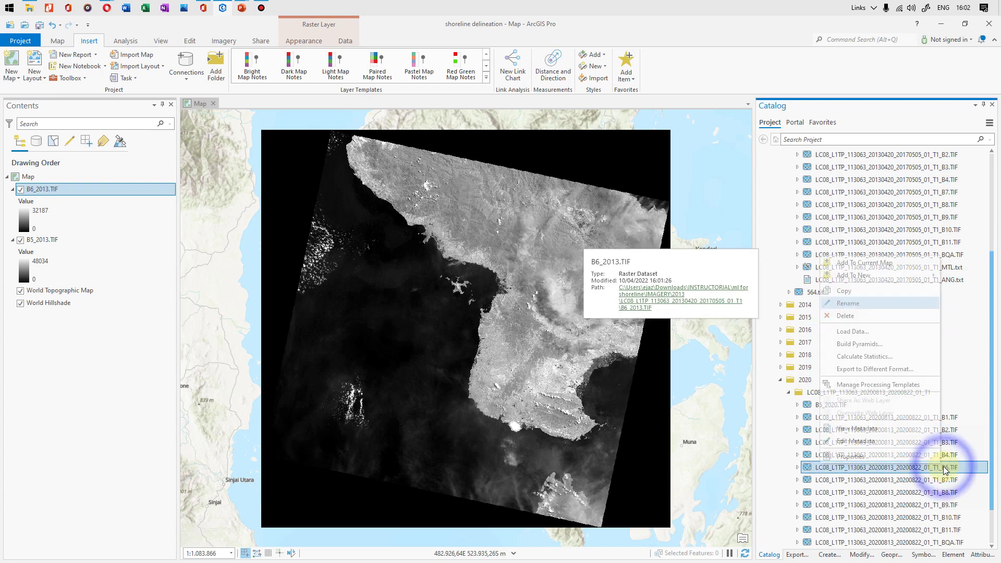
left_click(847, 302)
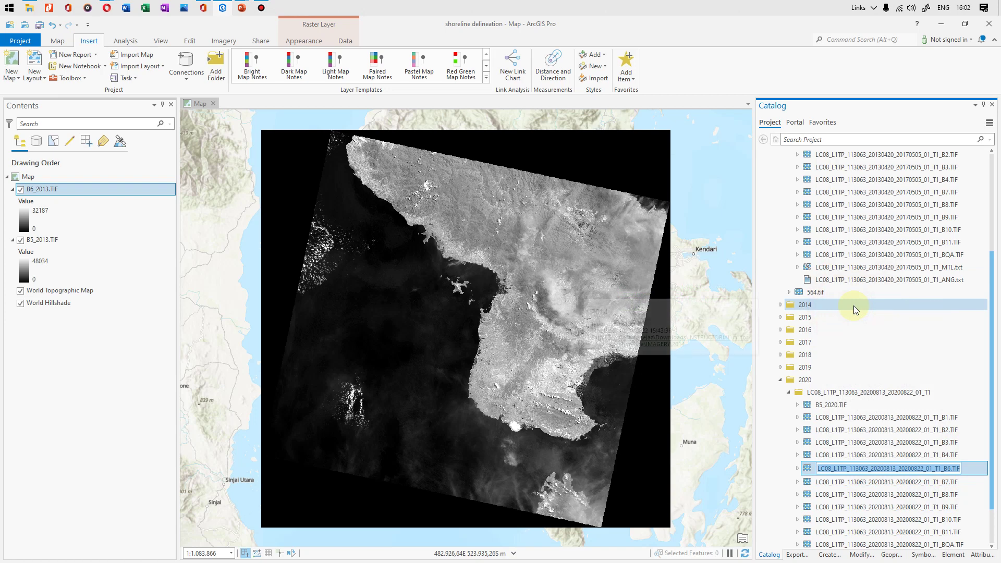
type("B6_")
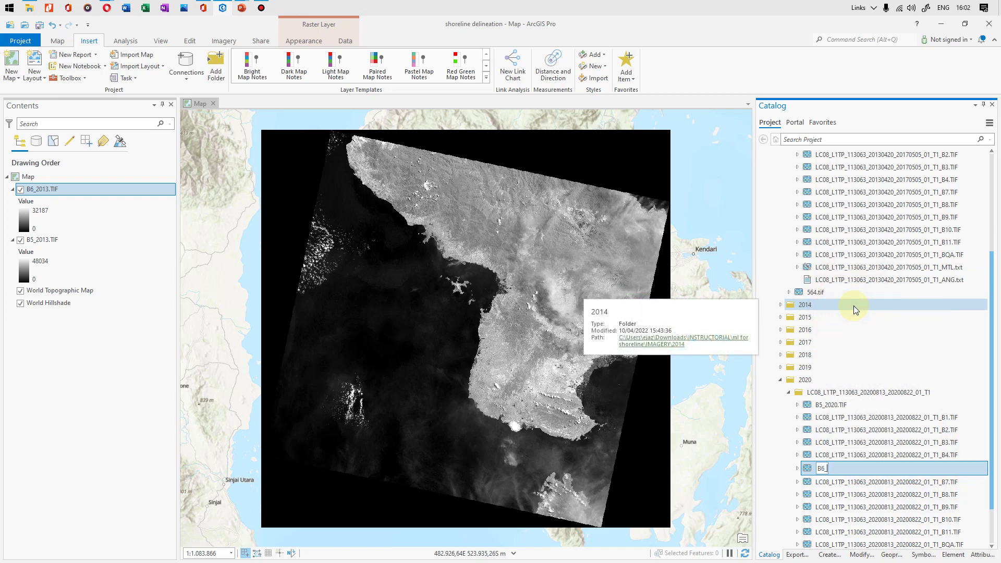
type("2020")
key("Return")
Add B5_2020.TIF and B6_2020.TIF to the map as layers.
scroll(849, 429, "up", 3)
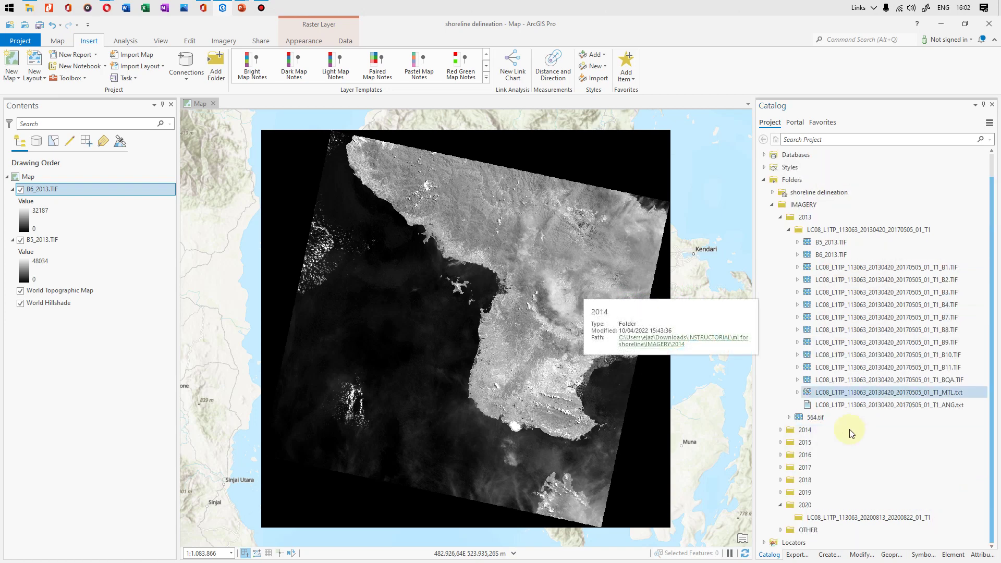
scroll(840, 458, "down", 3)
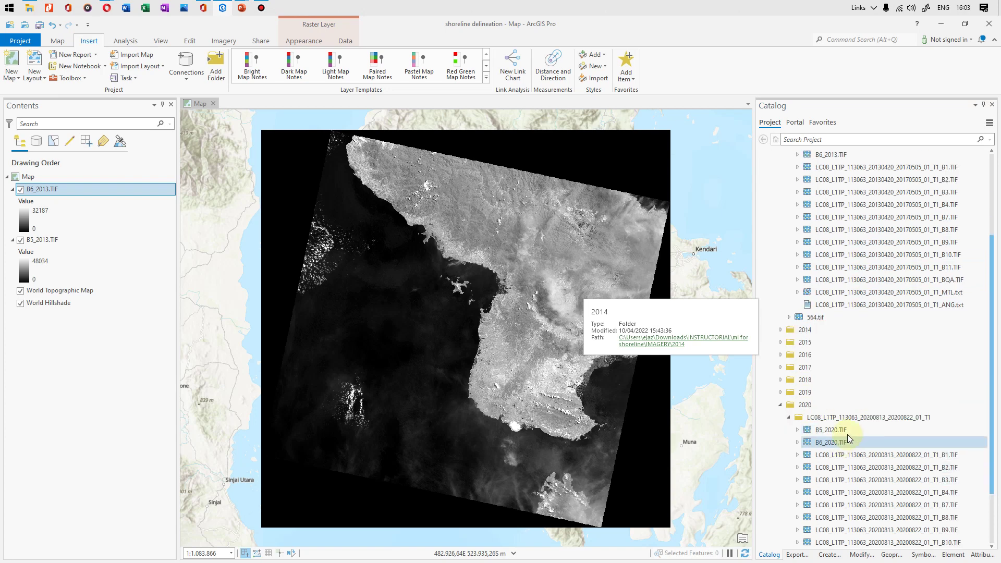
left_click_drag(831, 430, 501, 447)
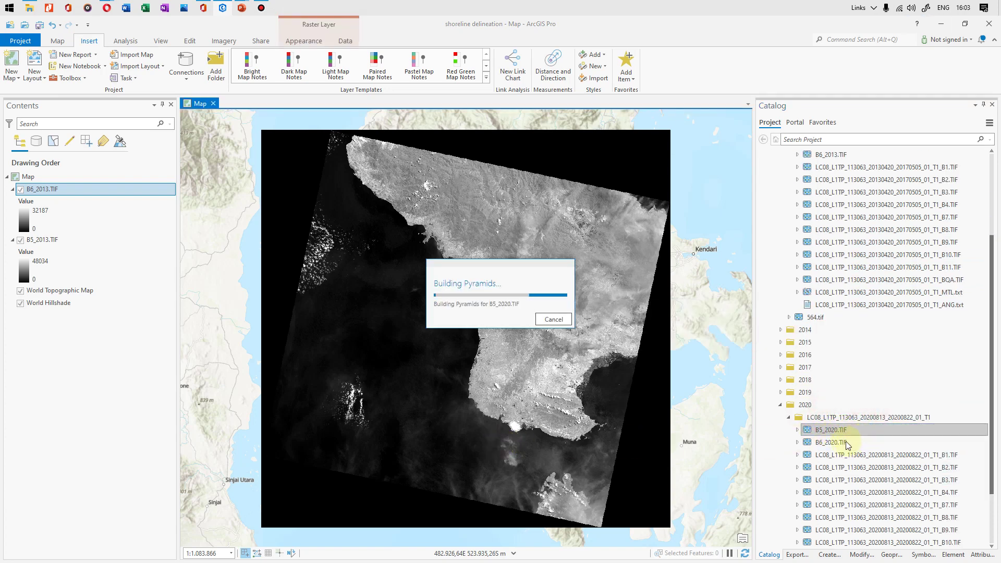
left_click_drag(846, 441, 540, 418)
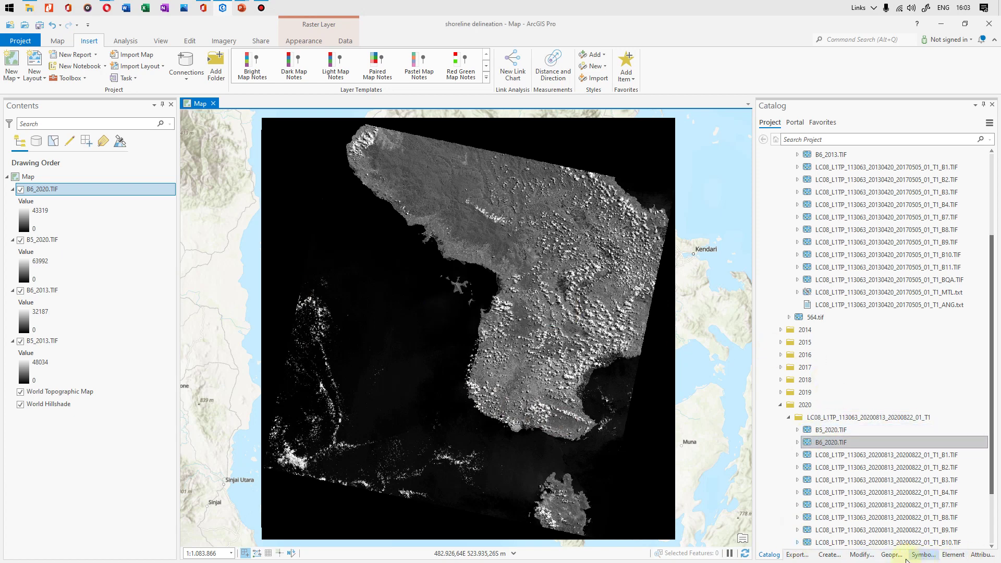
Open and close several docked side panes, ending with the Element pane closed.
left_click(801, 557)
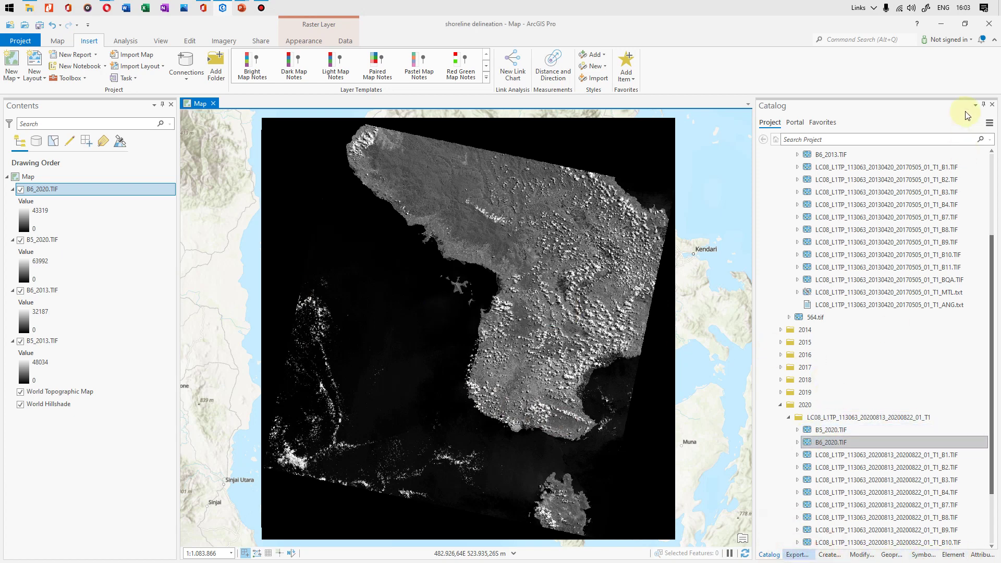
left_click(993, 105)
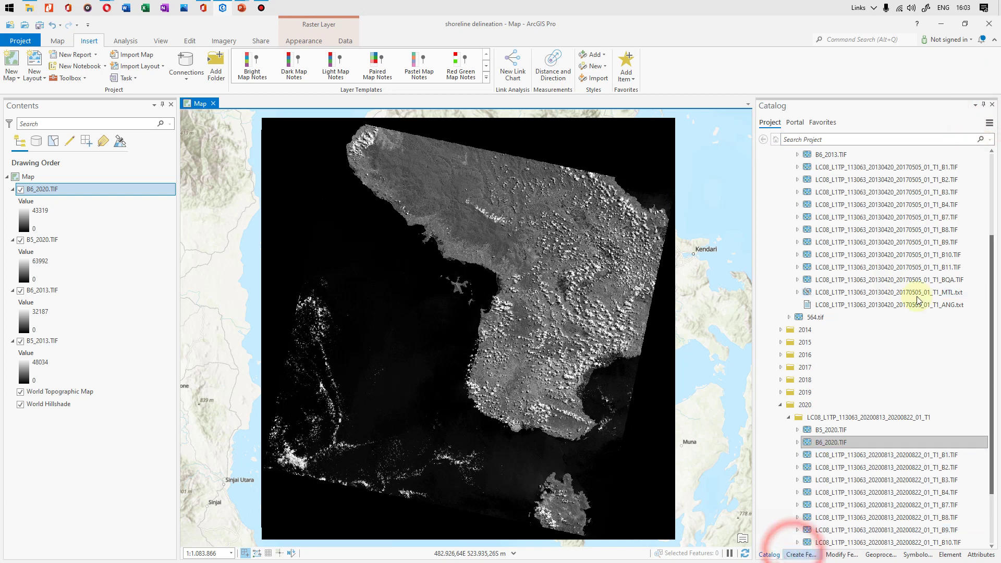
left_click(800, 554)
left_click(992, 105)
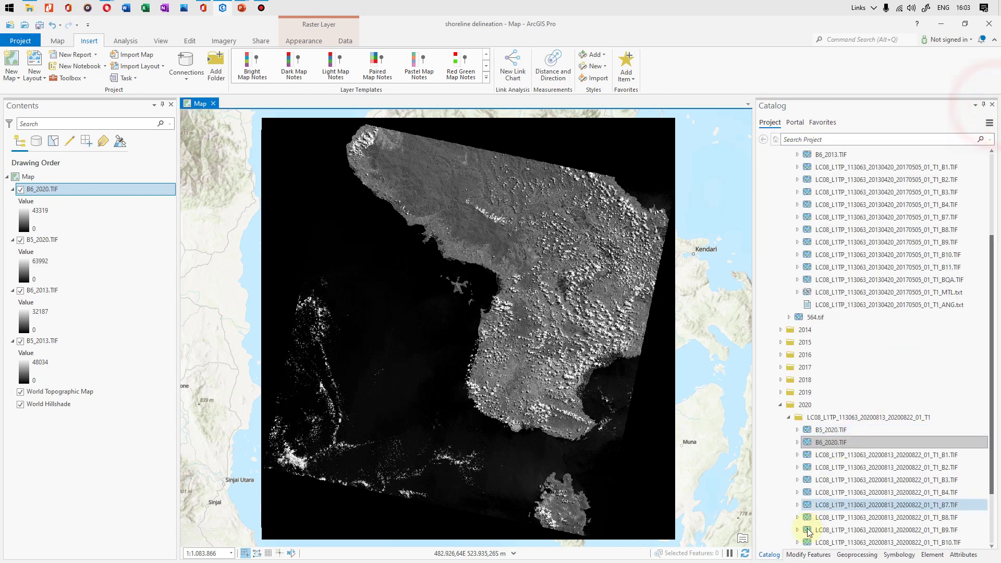
left_click(808, 555)
left_click(992, 105)
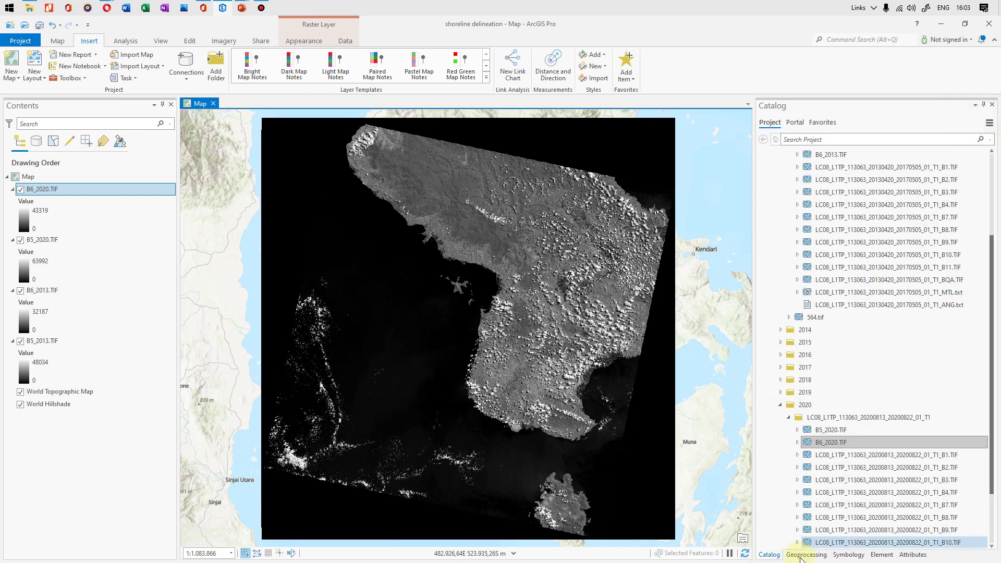
left_click(821, 554)
left_click(991, 105)
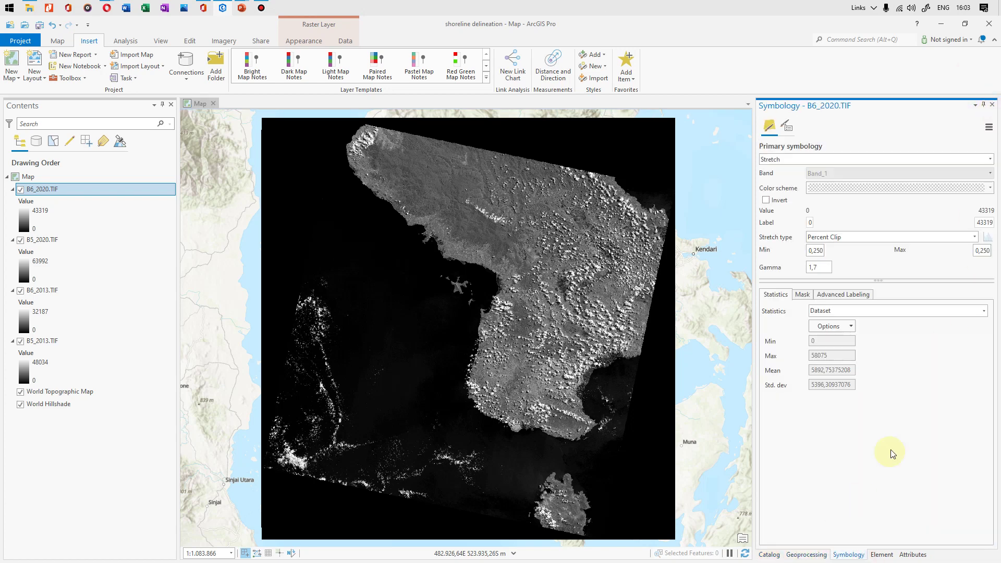
left_click(990, 105)
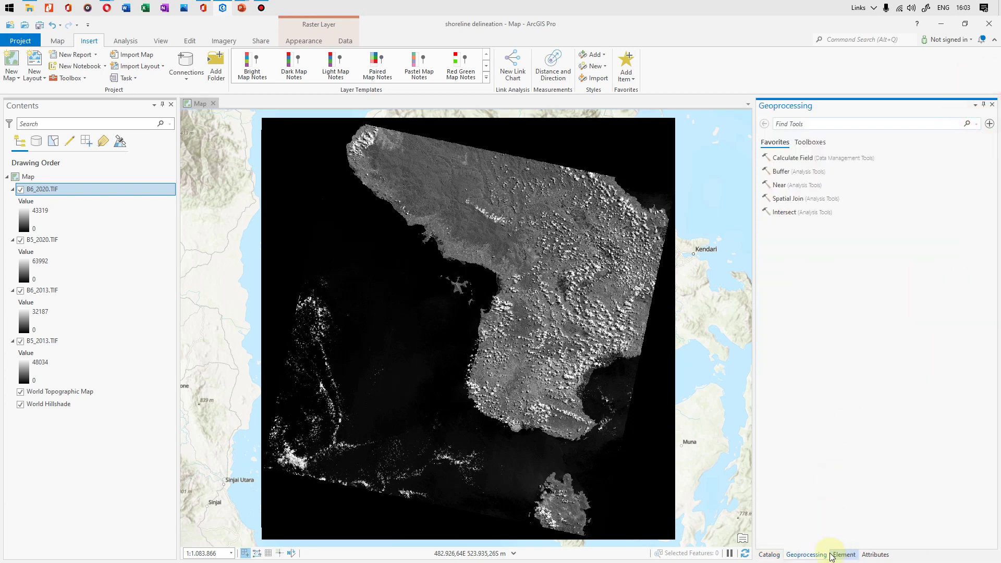
left_click(837, 555)
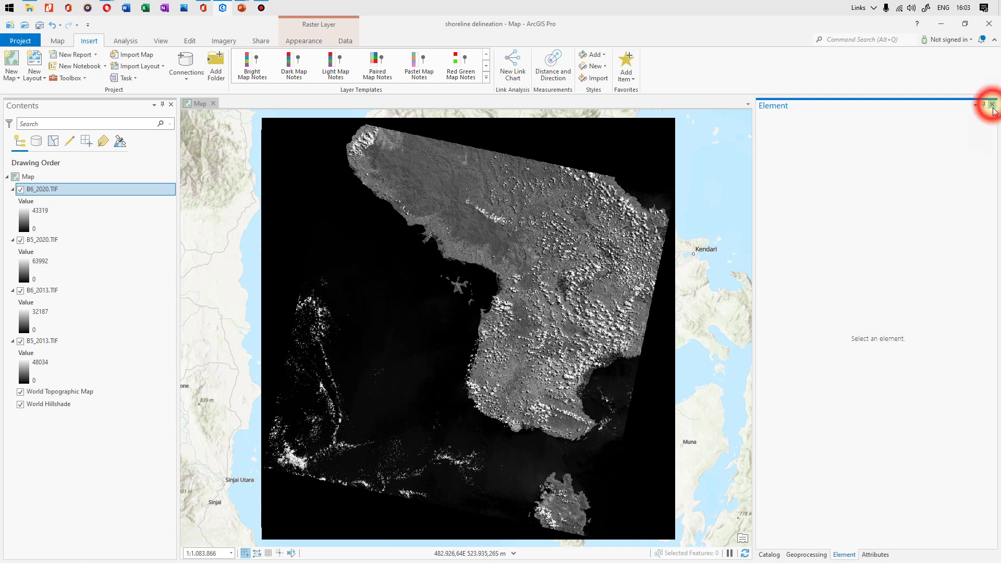
left_click(991, 105)
Open the Geoprocessing pane from Analysis > Tools and search for 'raster calculator'.
left_click(772, 127)
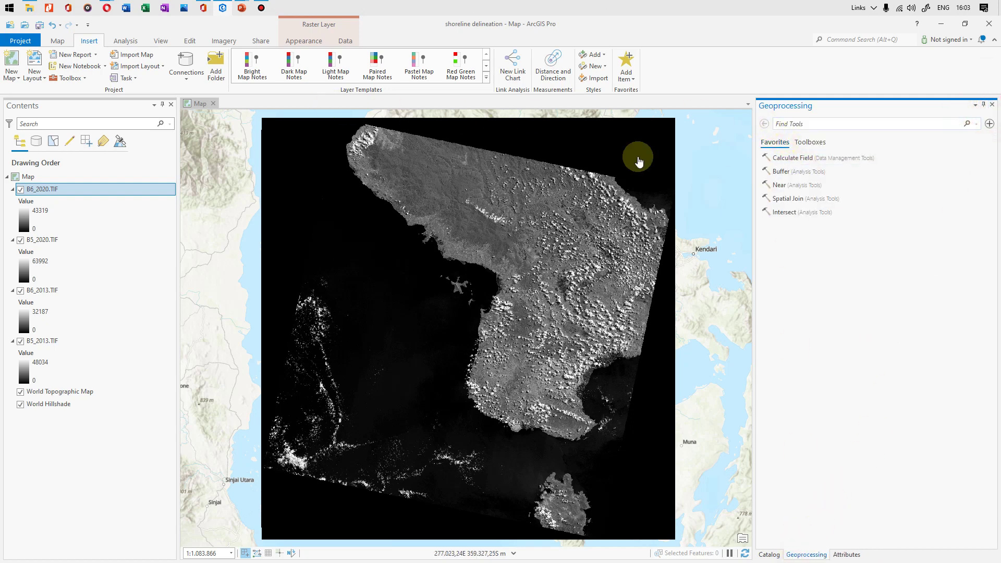
left_click(126, 42)
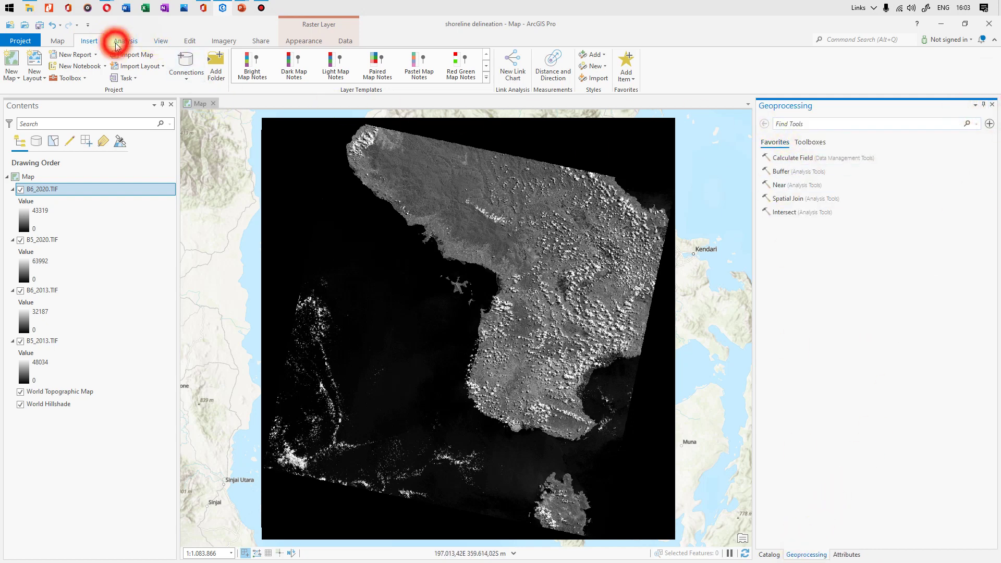
left_click(119, 63)
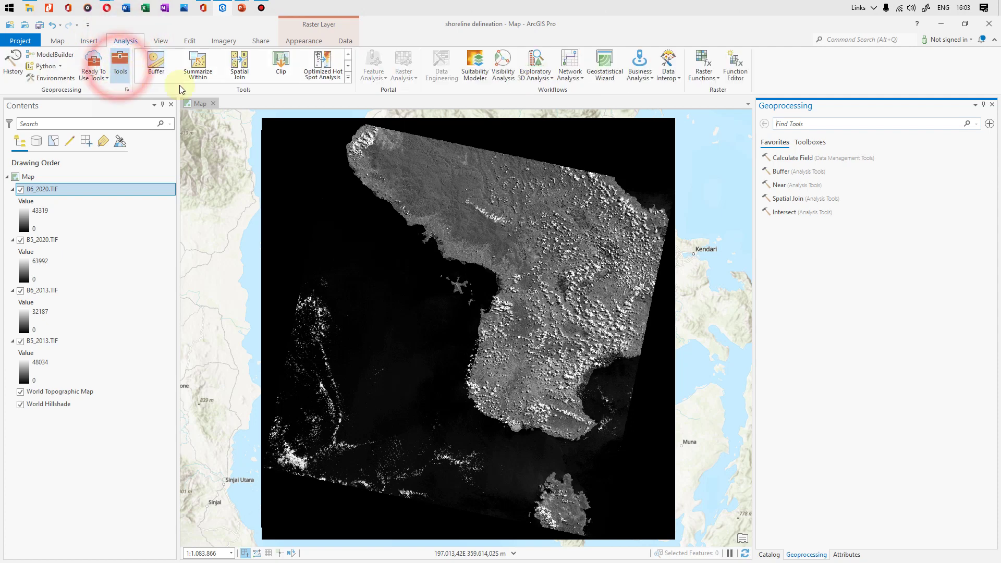
left_click(792, 125)
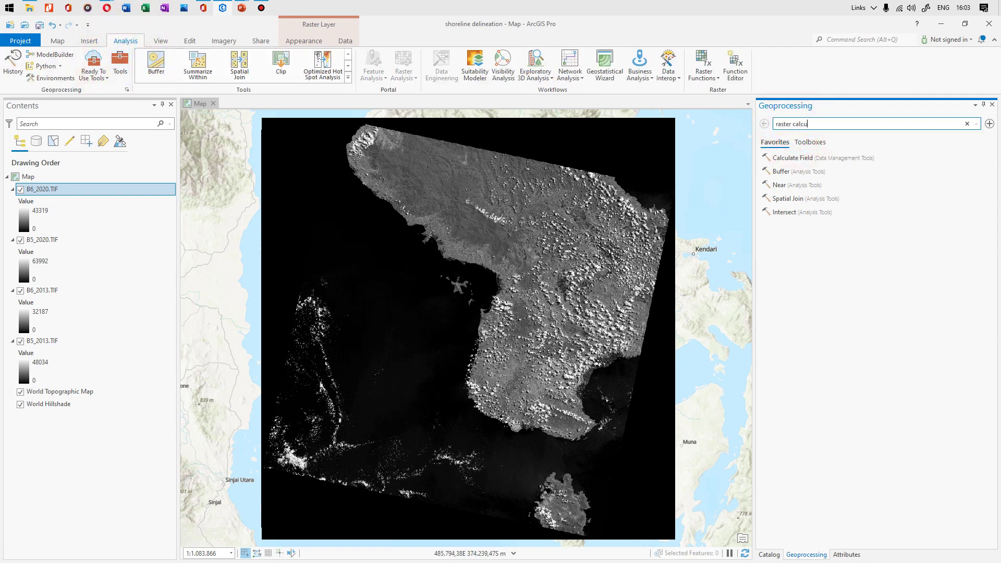
type("or")
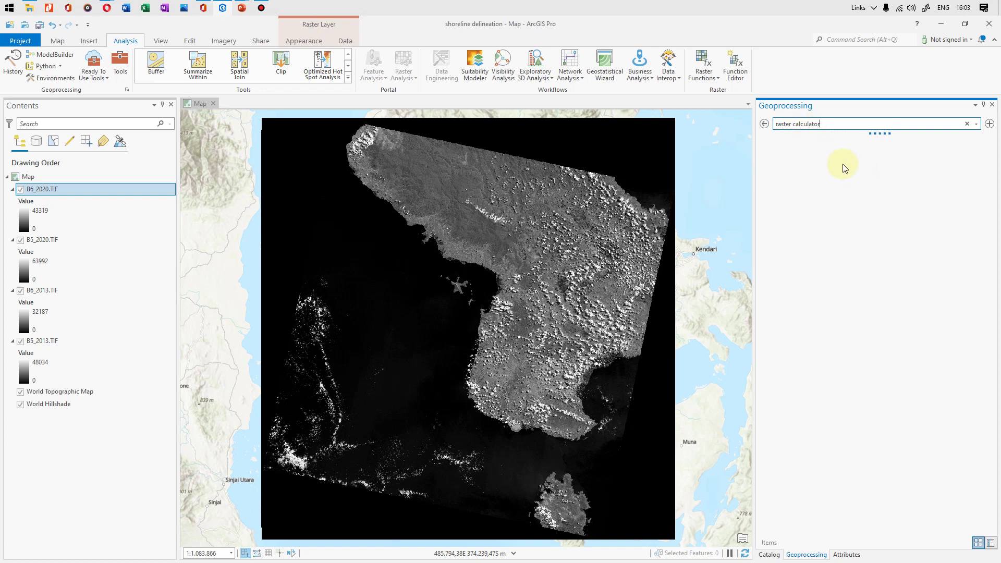
In Raster Calculator, build the expression (B5_2013 - B6_2013)/(B5_2013 + B6_2013).
left_click(814, 161)
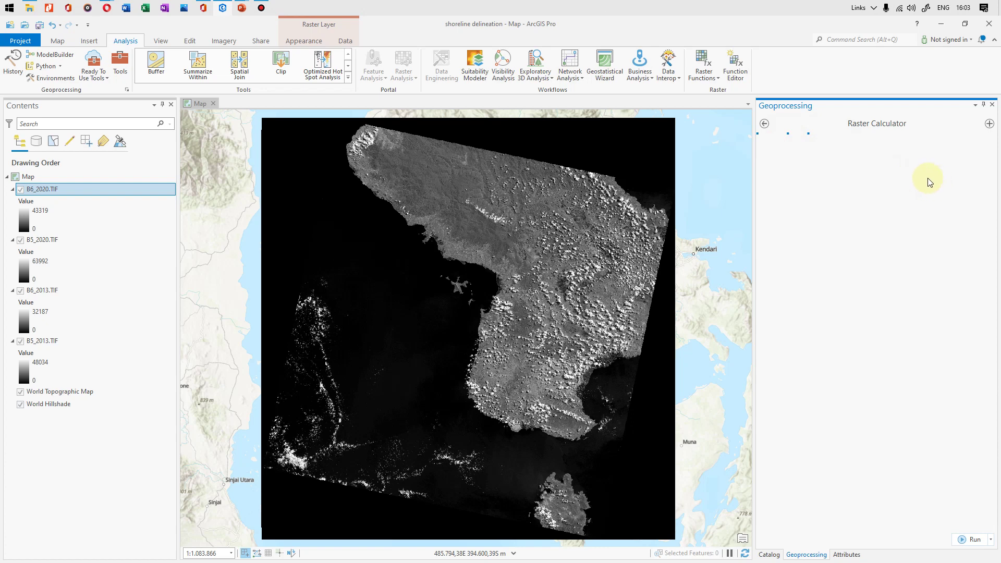
left_click_drag(796, 226, 792, 252)
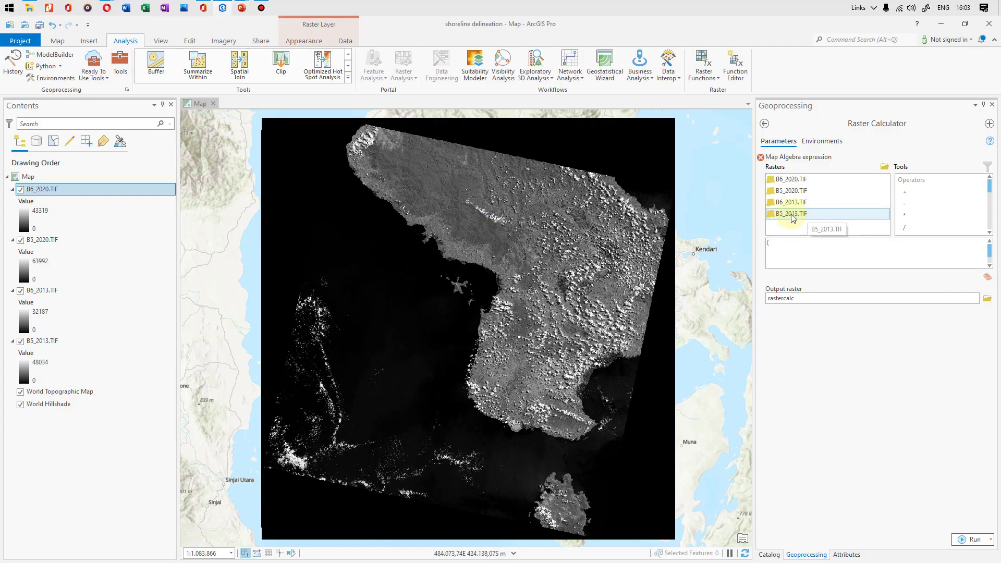
double_click(788, 213)
double_click(908, 203)
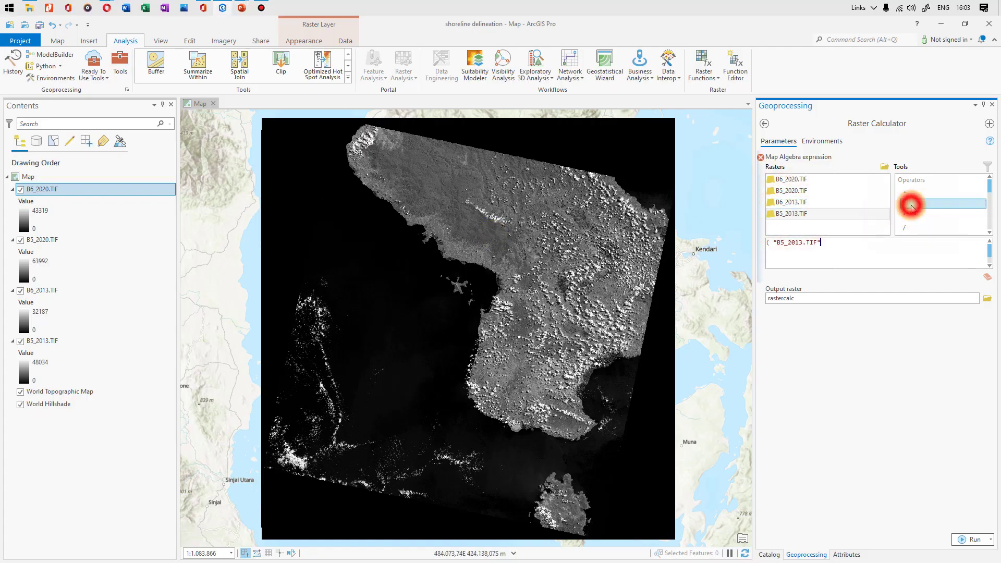
double_click(849, 202)
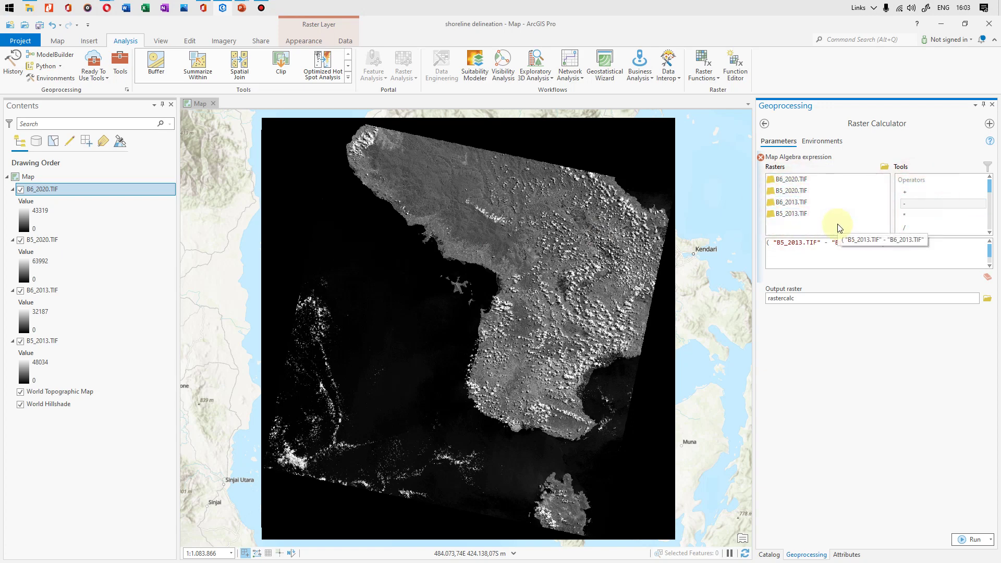
type(")")
double_click(904, 228)
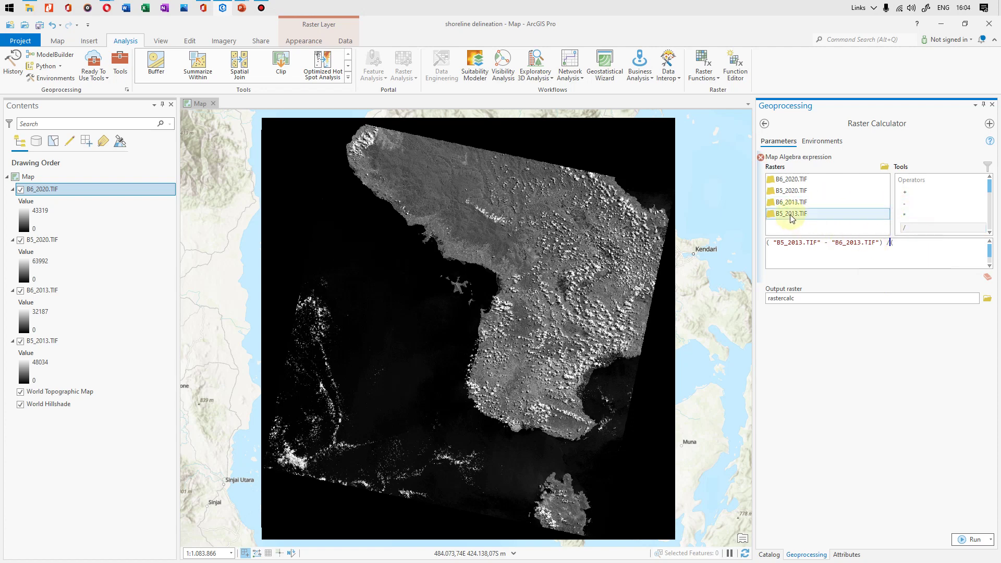
left_click(793, 213)
double_click(844, 213)
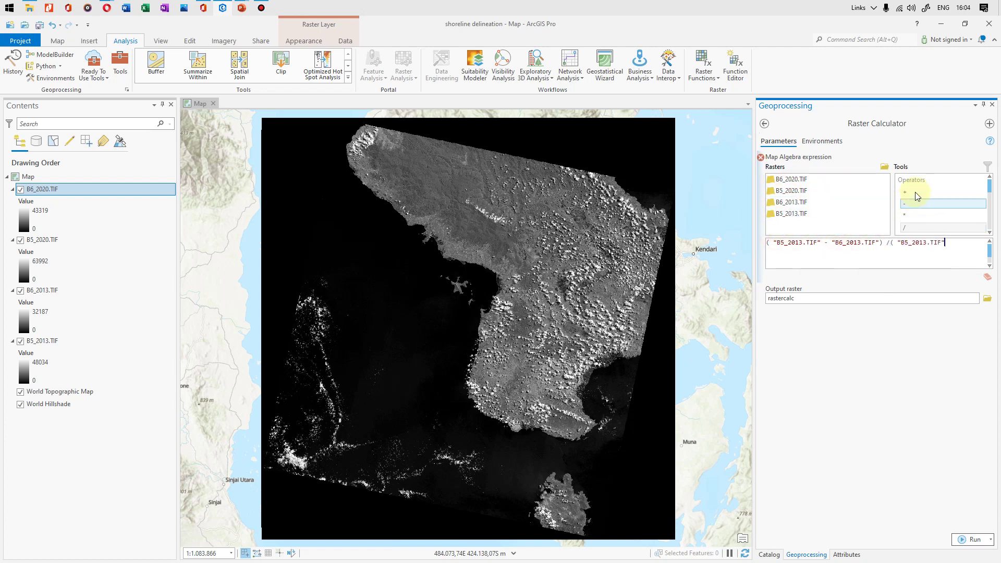
double_click(909, 192)
left_click(822, 200)
double_click(821, 201)
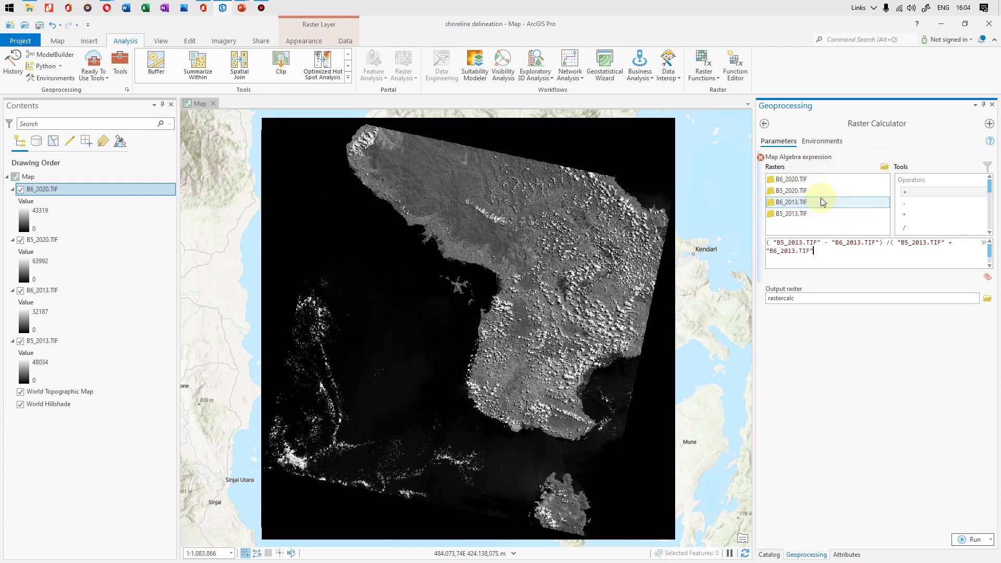
Name the output raster ndwi_2013 and run the calculation.
left_click(873, 297)
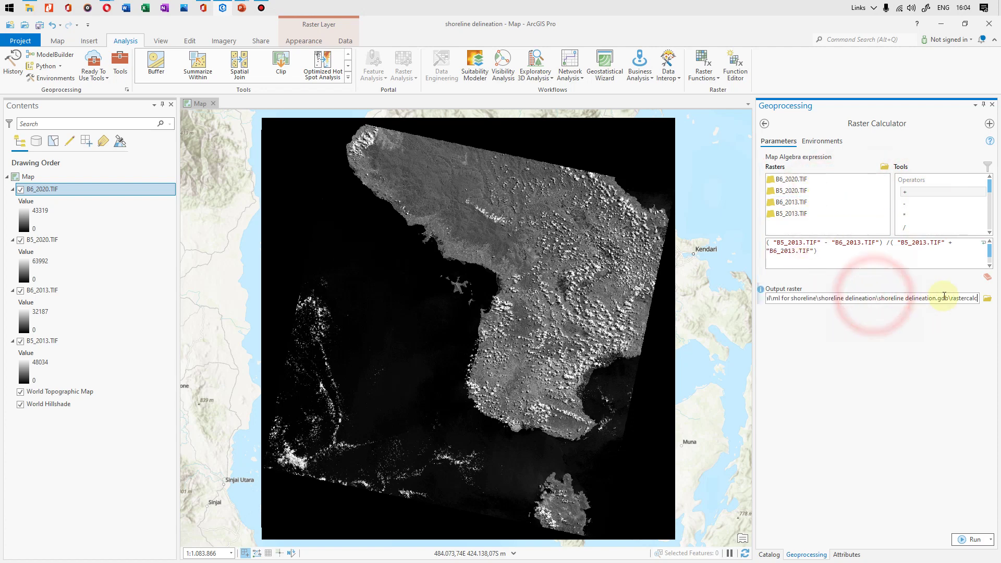
double_click(952, 298)
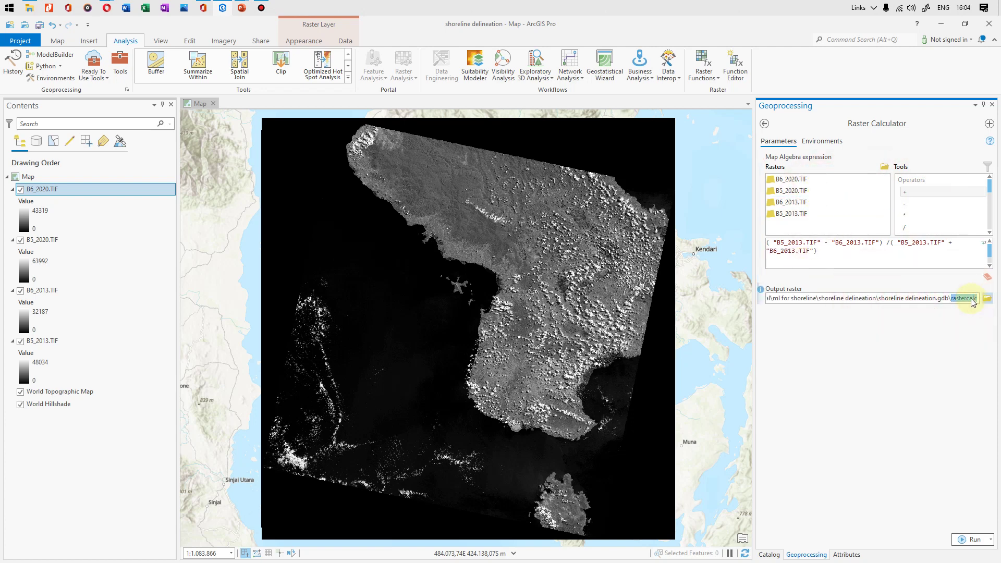
type("ndwi_2013")
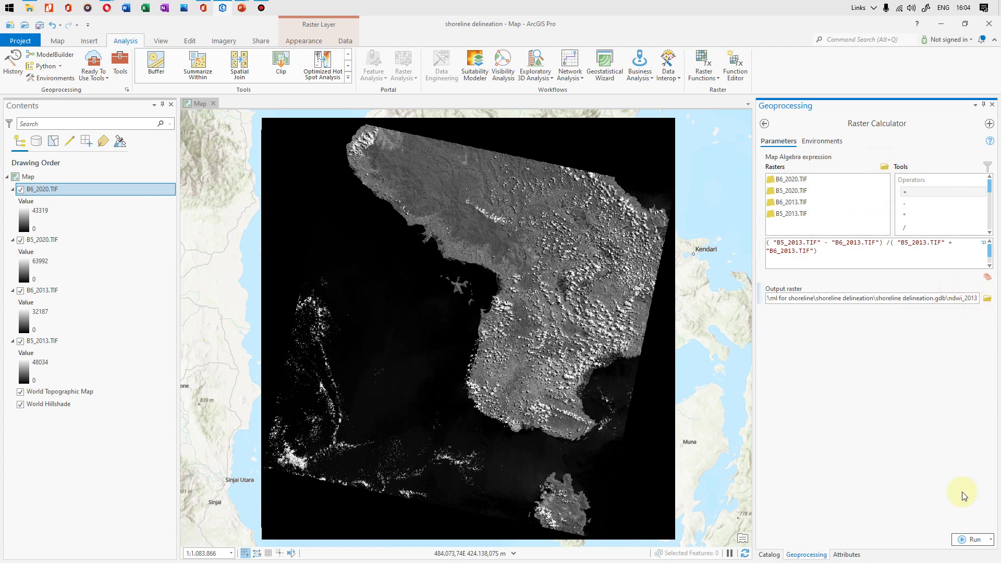
left_click(963, 540)
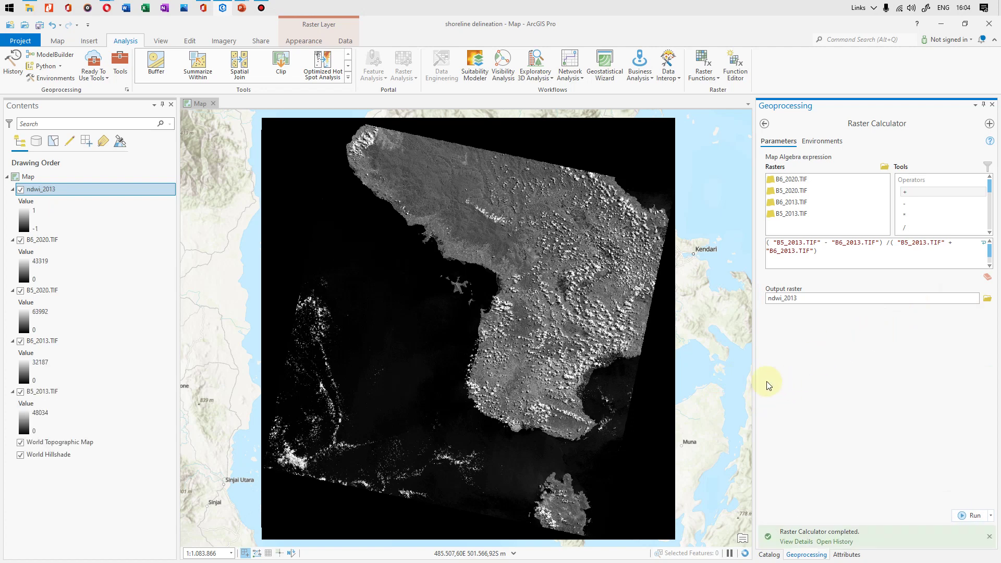
Replace the expression with (B5_2020 - B6_2020)/(B5_2020 + B6_2020).
triple_click(813, 252)
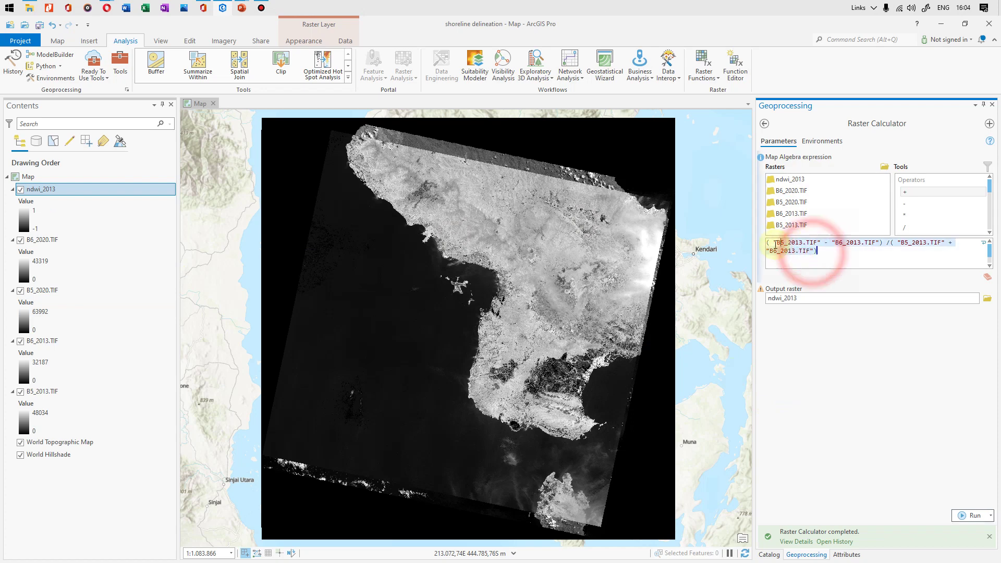
key("BackSpace")
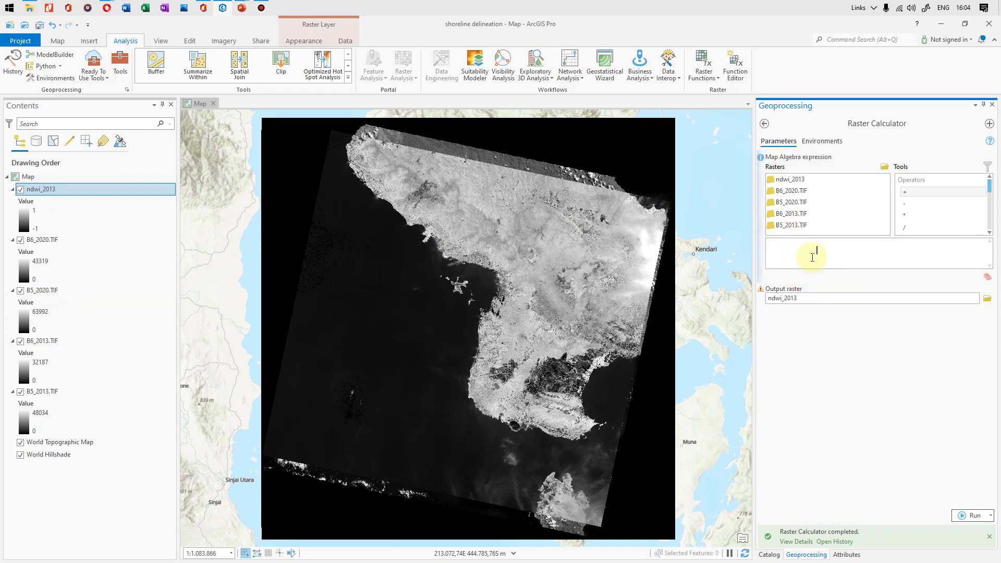
left_click(797, 202)
double_click(798, 202)
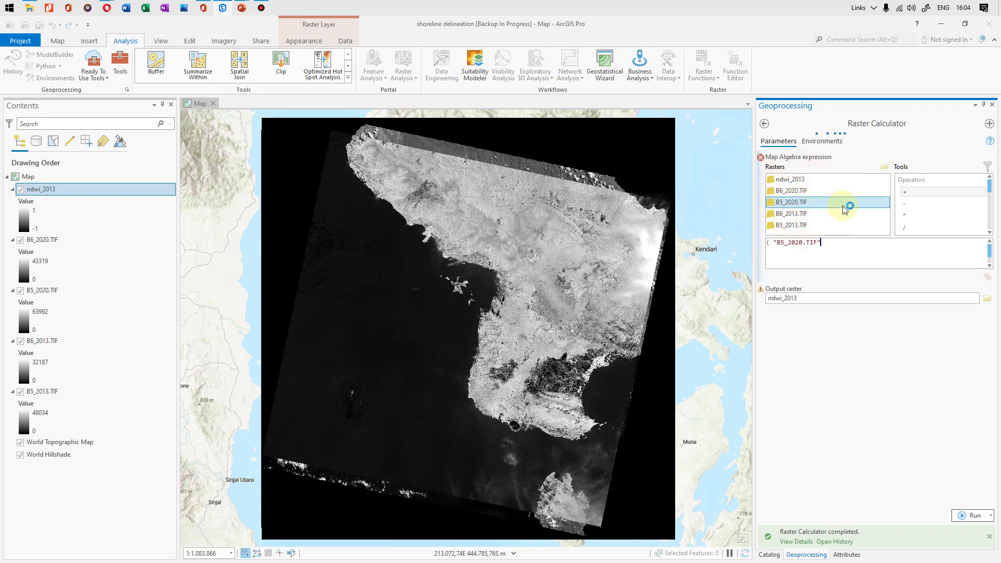
double_click(918, 204)
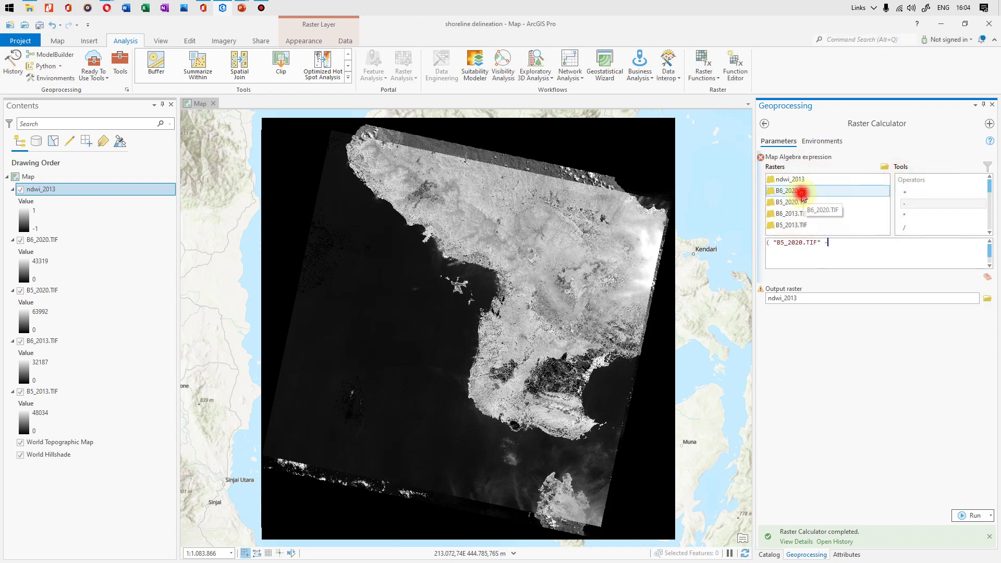
double_click(803, 191)
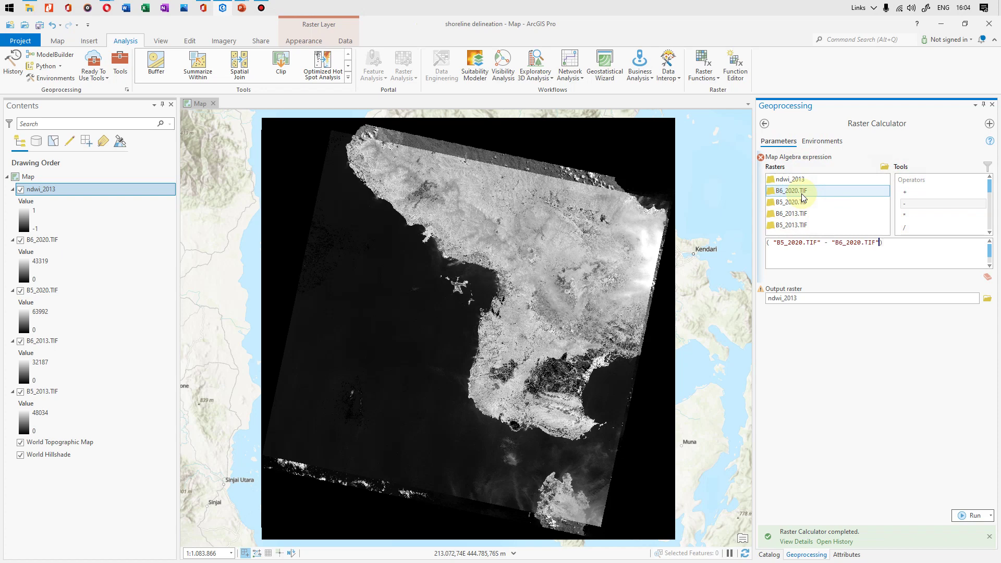
type("/")
left_click(803, 201)
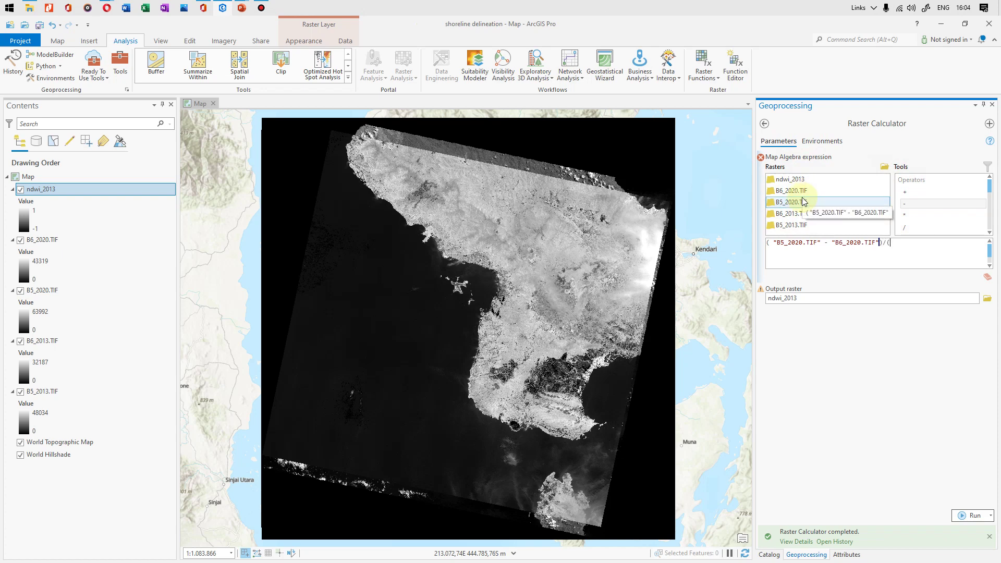
type("(")
double_click(799, 202)
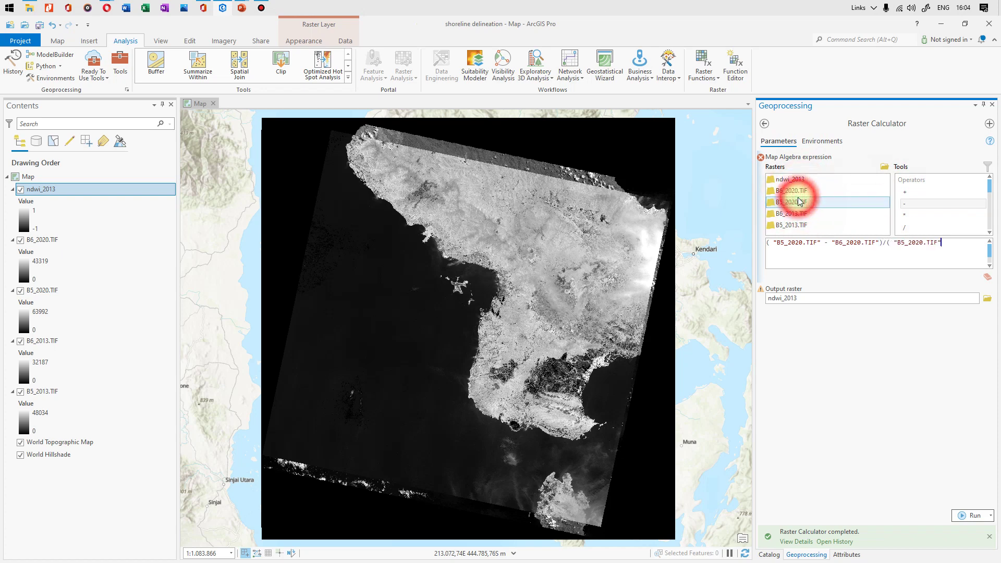
double_click(913, 193)
double_click(815, 192)
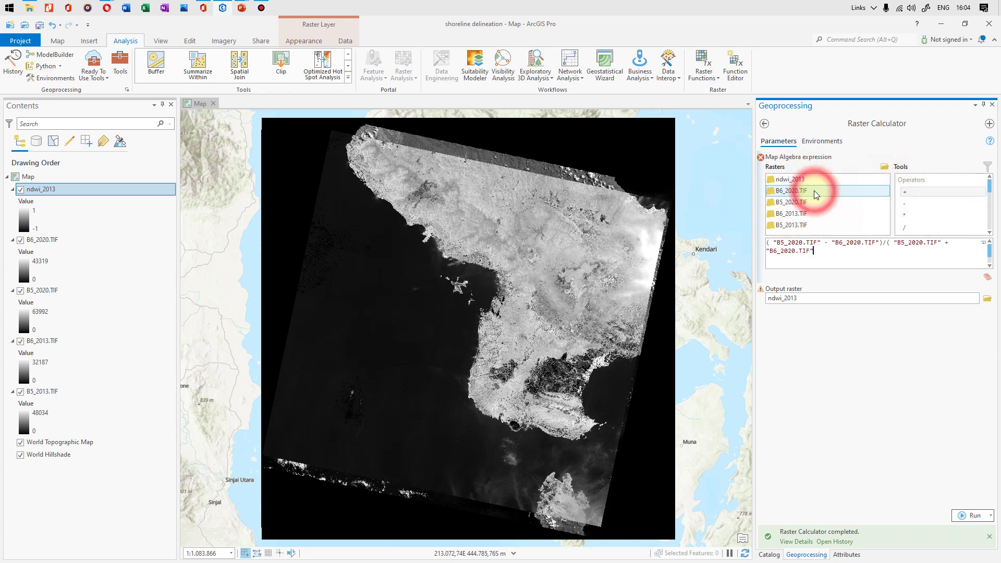
Set the output to ndwi_2020 and run the calculation.
left_click(889, 298)
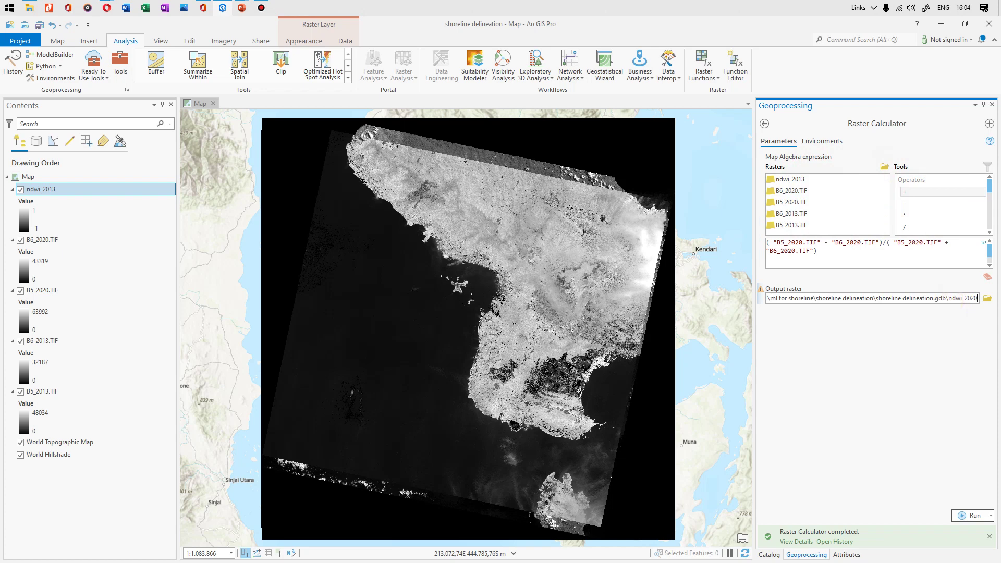
left_click(961, 519)
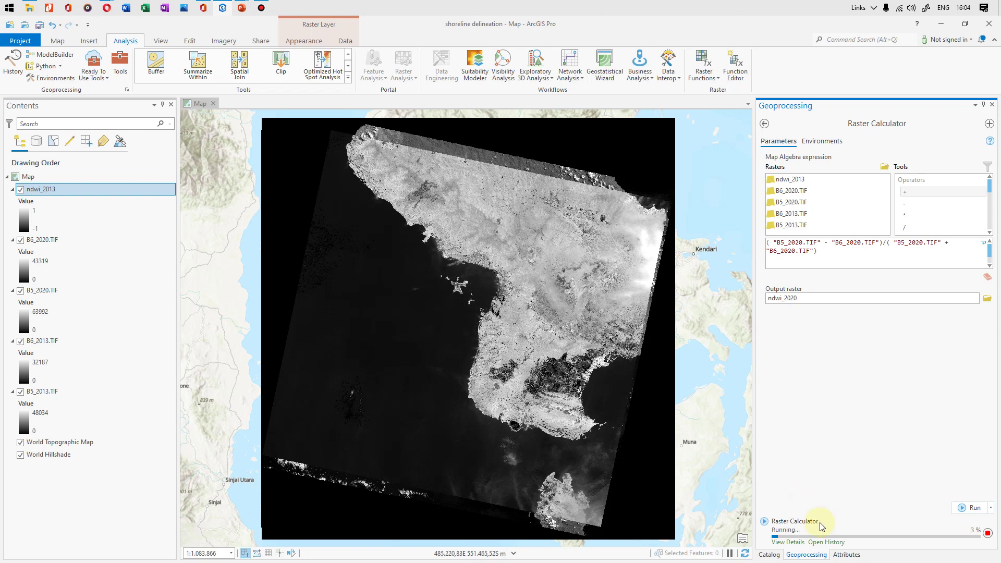
mouse_move(820, 526)
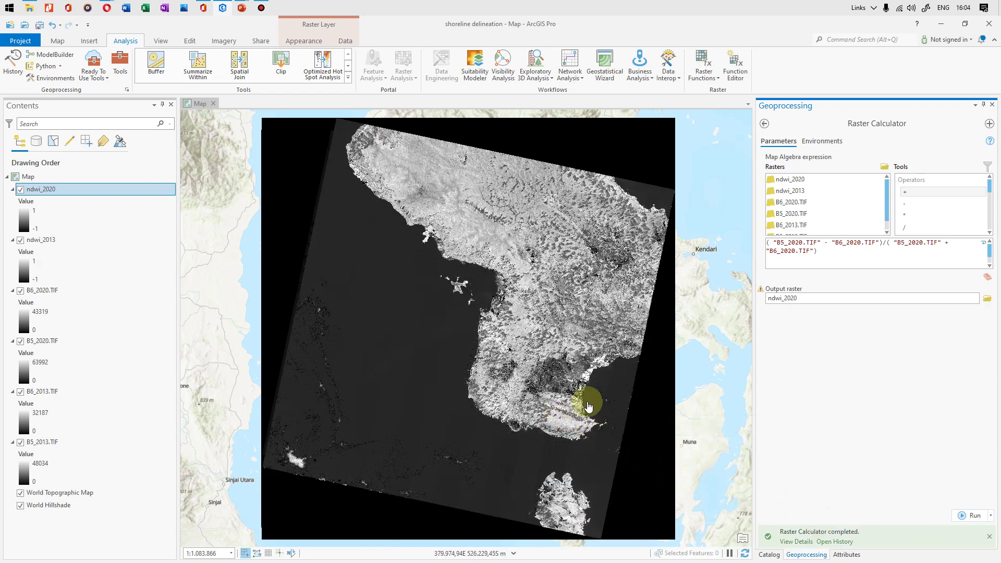
scroll(589, 402, "up", 5)
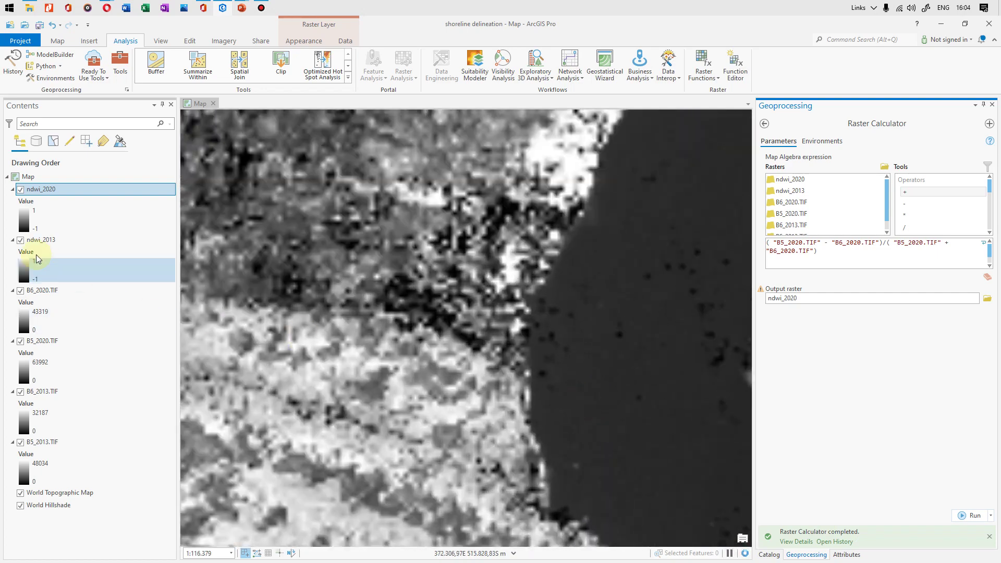
Collapse the legends of the four B5/B6 band layers in Contents.
left_click(13, 290)
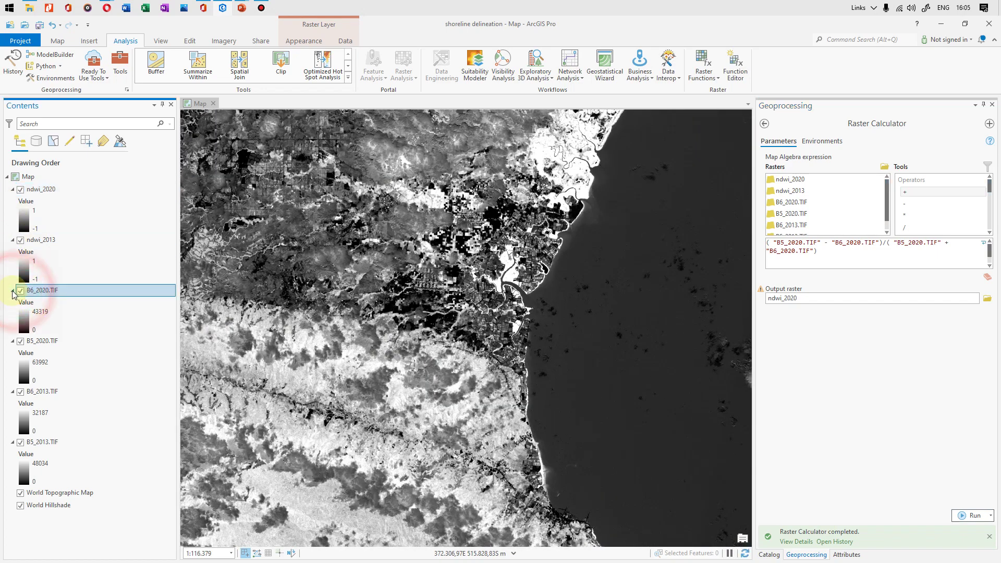
left_click(13, 302)
left_click(12, 315)
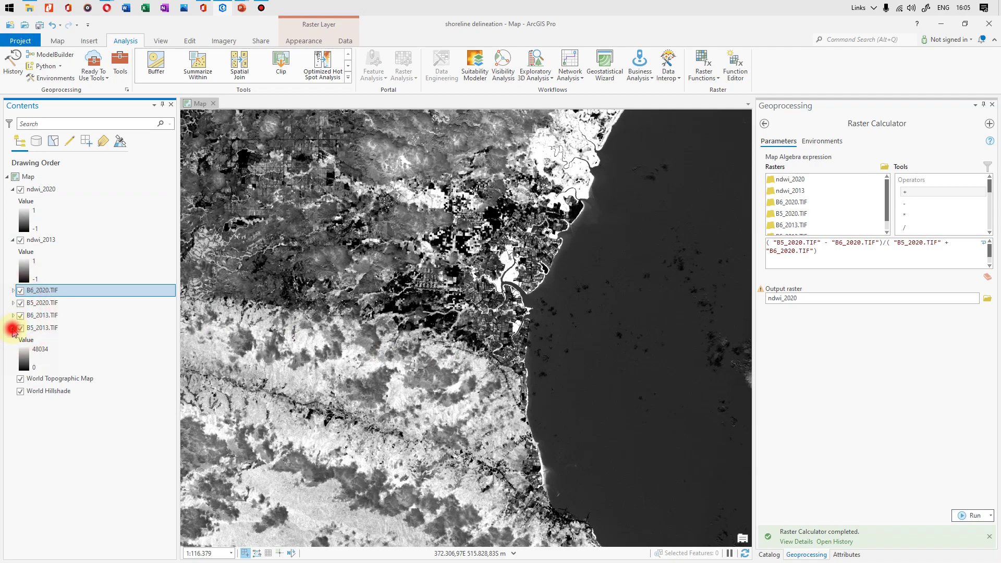
left_click(13, 328)
key("alt+Tab")
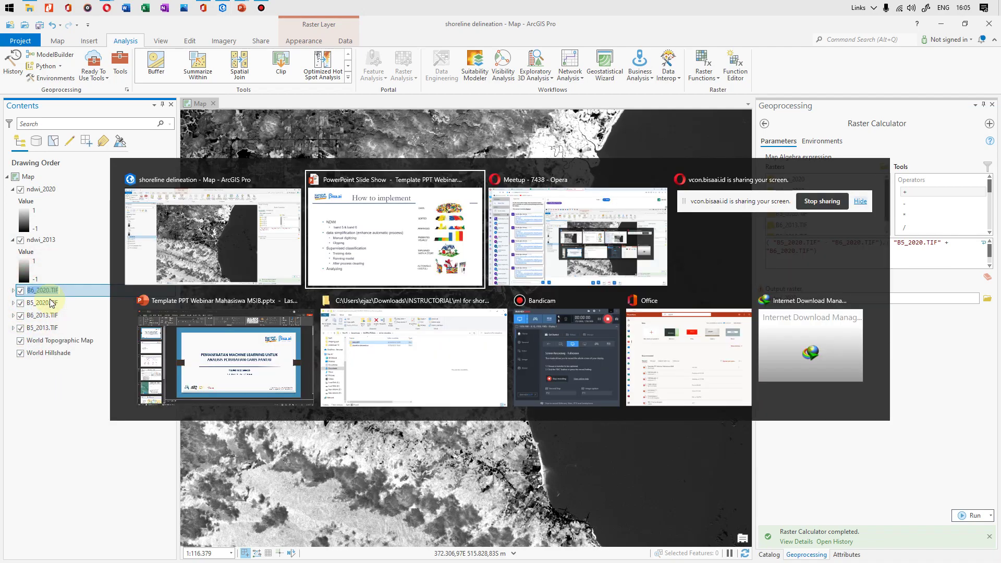
key("alt+Tab")
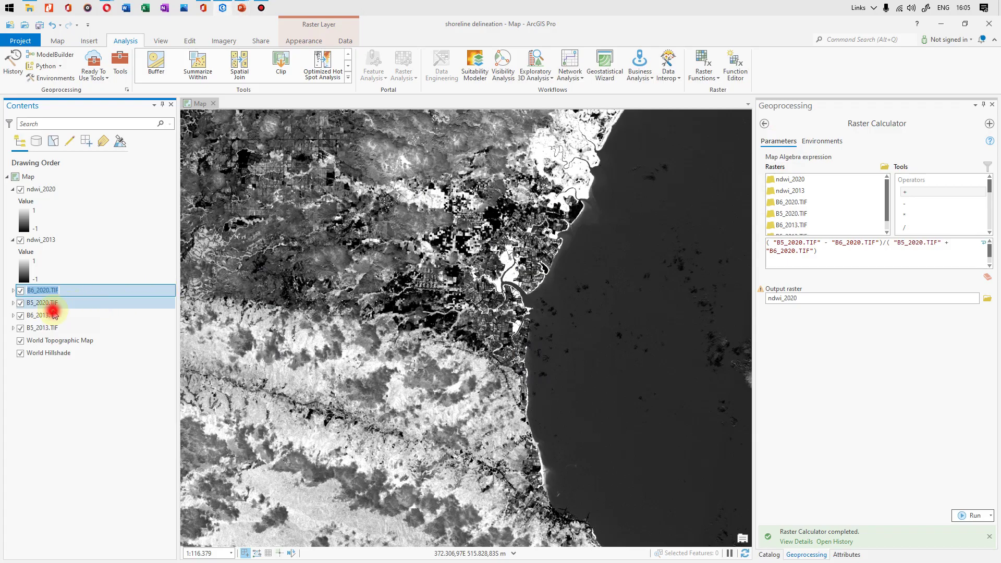
Select the four B5/B6 band layers in Contents and remove them from the map.
left_click(56, 290)
key("shift+Down")
key("shift+Down")
key("shift+Down")
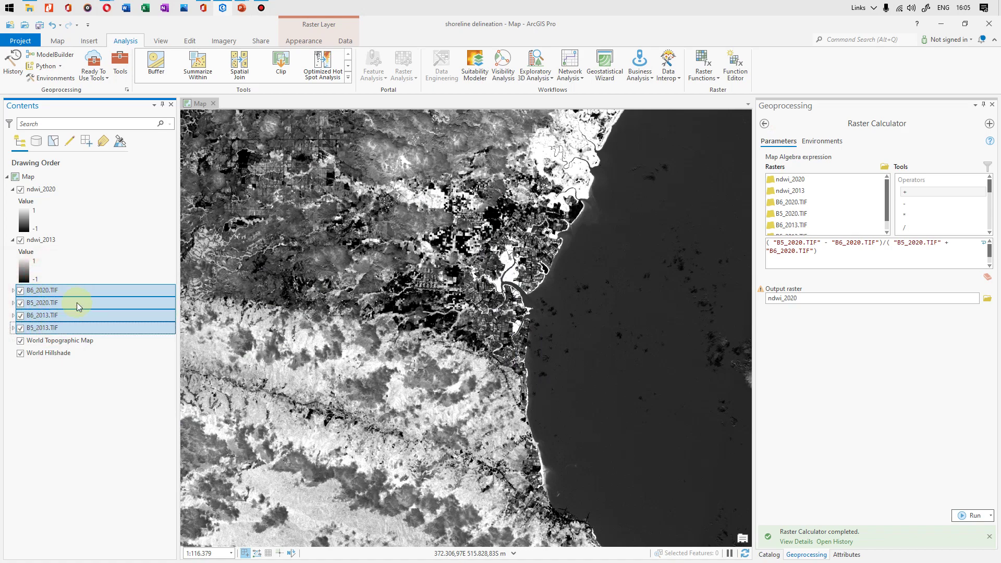
right_click(77, 303)
left_click(107, 36)
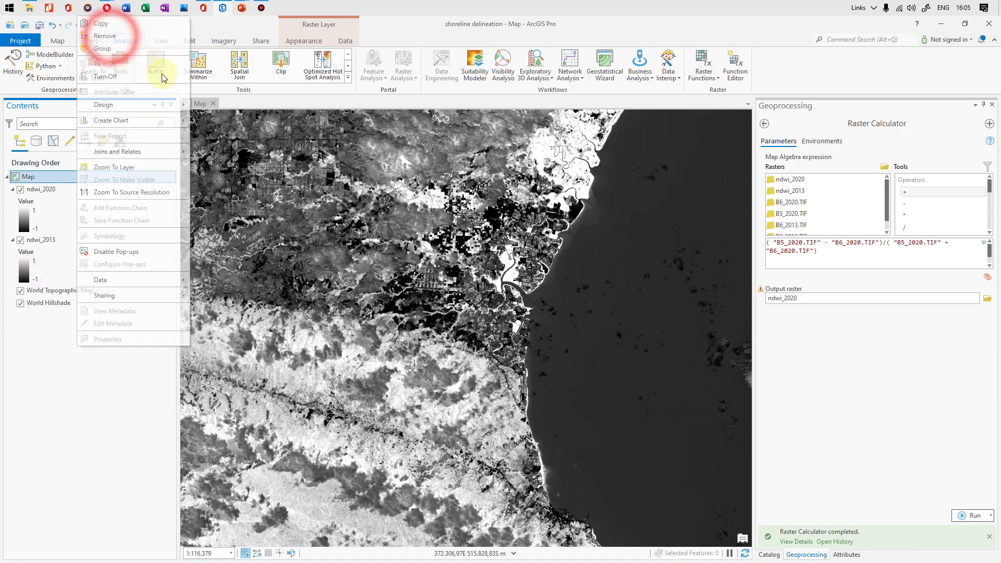
Pan the map to bring the river mouth into view and show the project Catalog.
left_click_drag(542, 405, 505, 373)
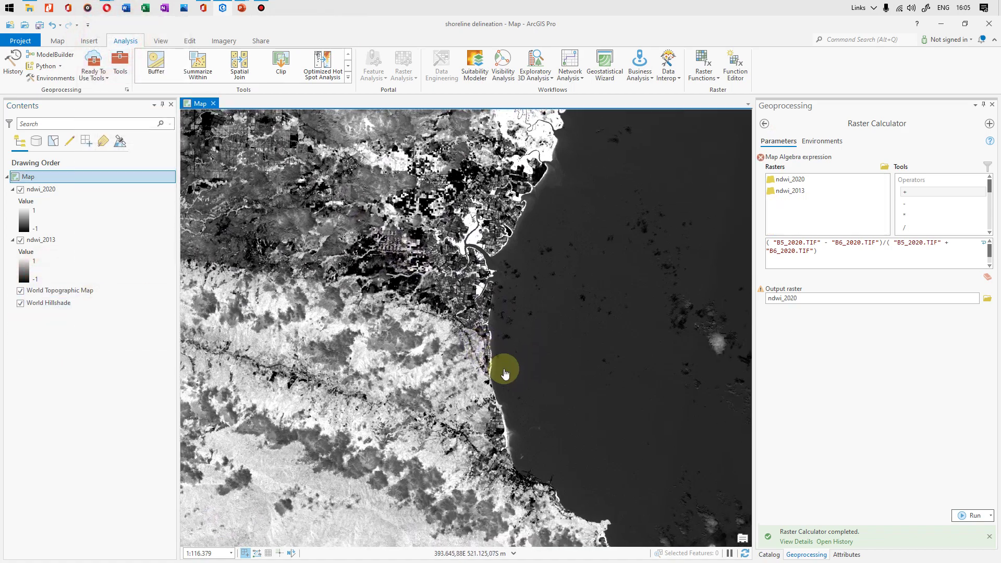
scroll(505, 373, "up", 4)
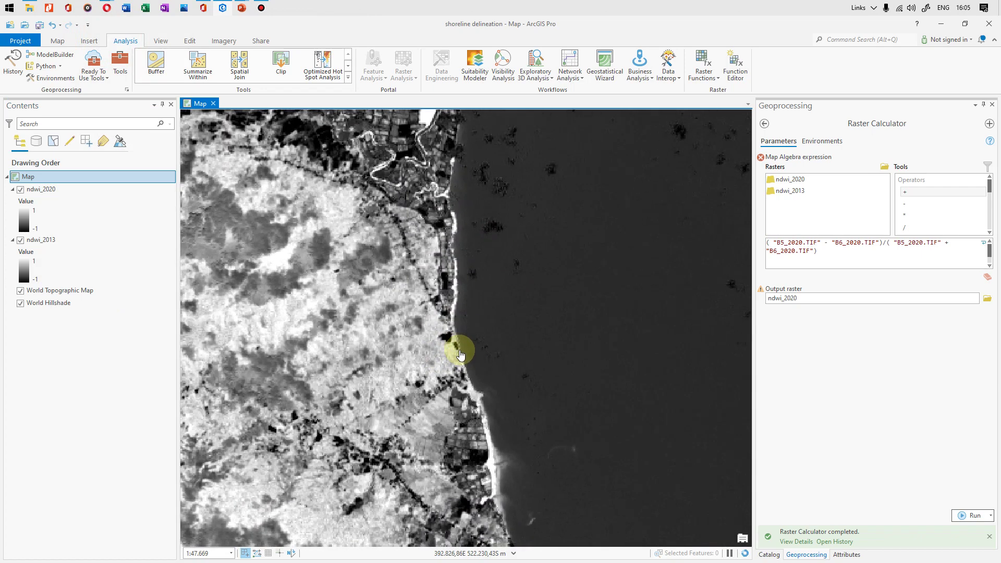
scroll(460, 355, "down", 2)
left_click_drag(456, 331, 496, 462)
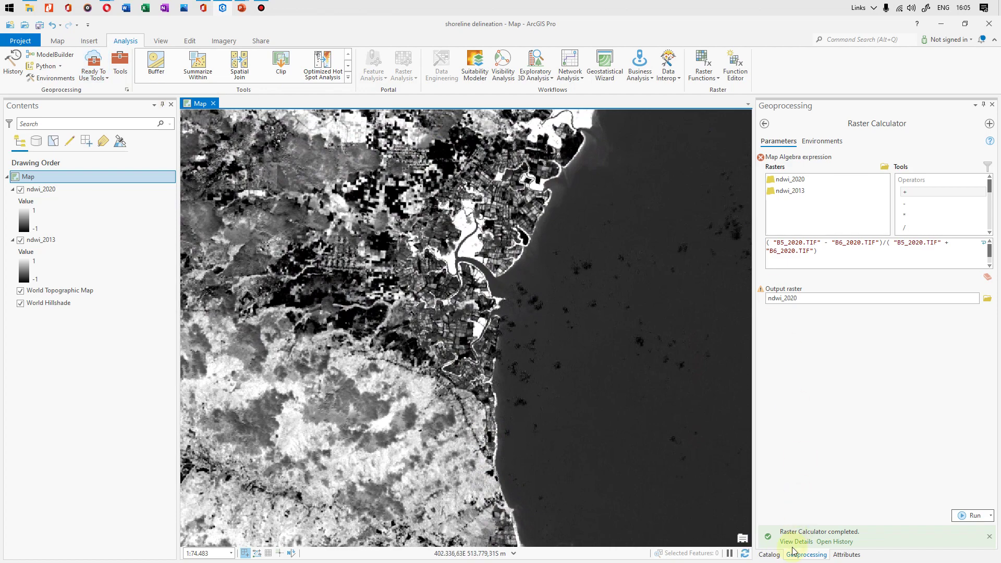
left_click(769, 553)
scroll(795, 291, "up", 3)
In shoreline delineation.gdb, create a new Polygon feature class named pemotong.
left_click(778, 226)
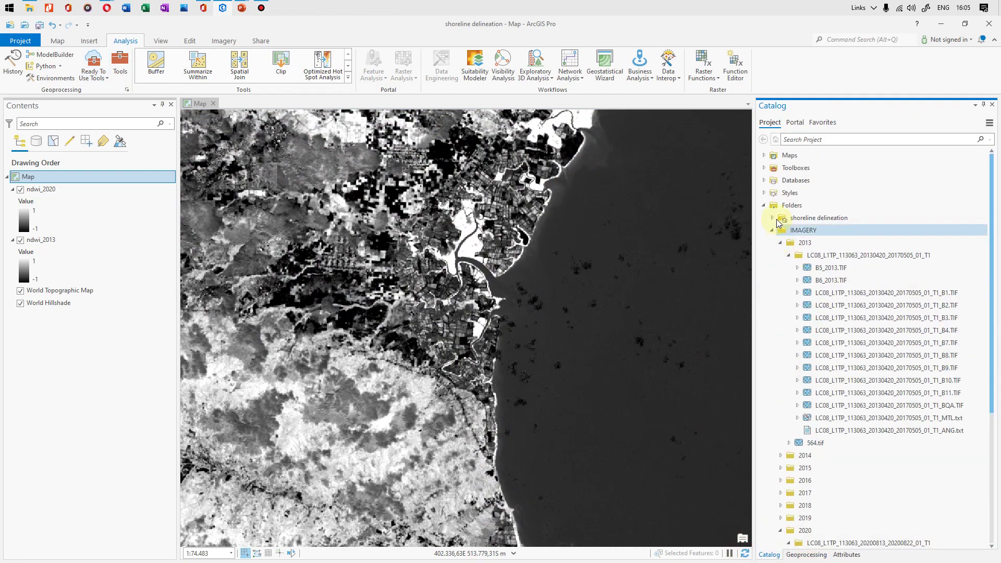
left_click(765, 193)
left_click(765, 193)
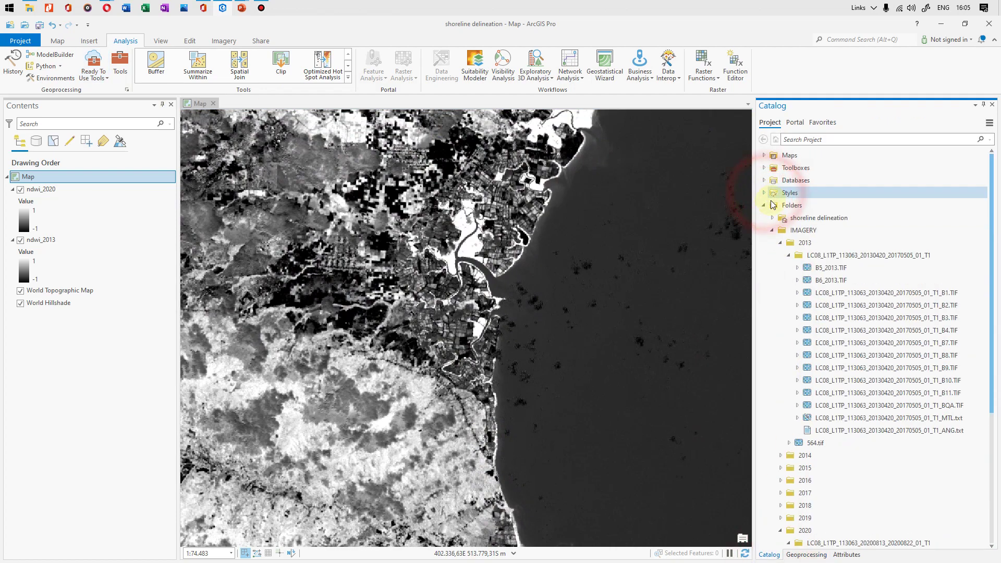
left_click(772, 229)
left_click(772, 218)
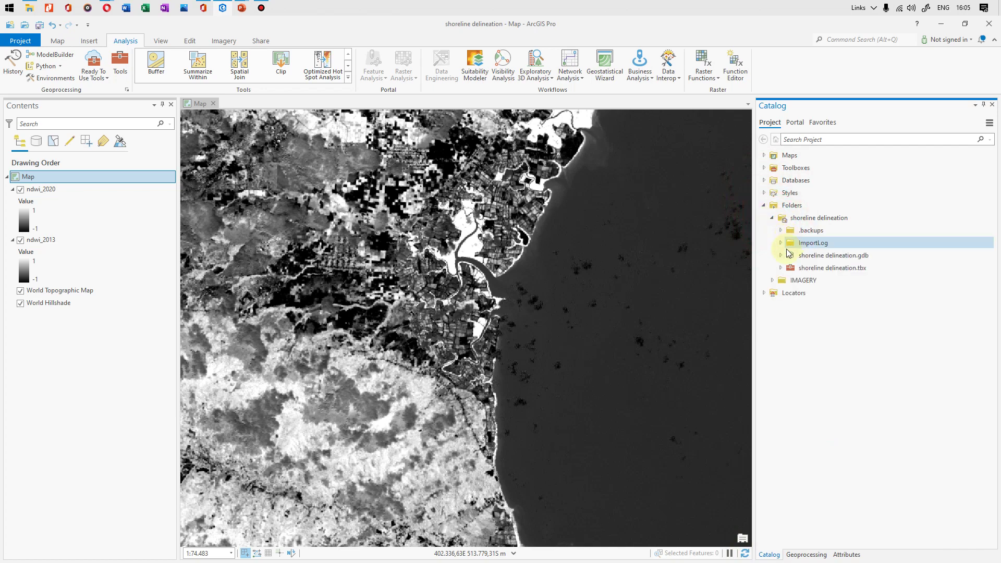
double_click(789, 255)
right_click(827, 258)
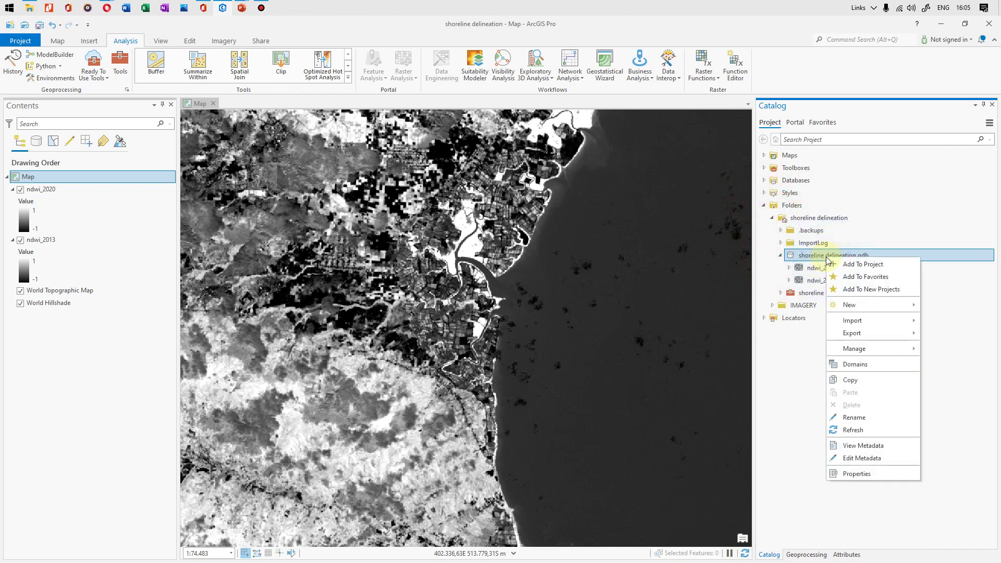
mouse_move(868, 307)
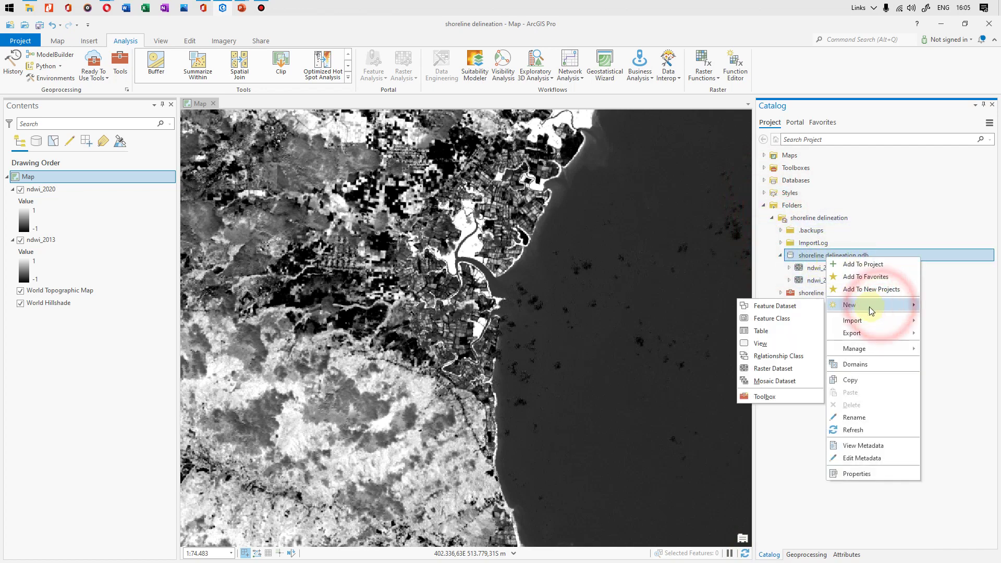
left_click(776, 320)
type("pemotong")
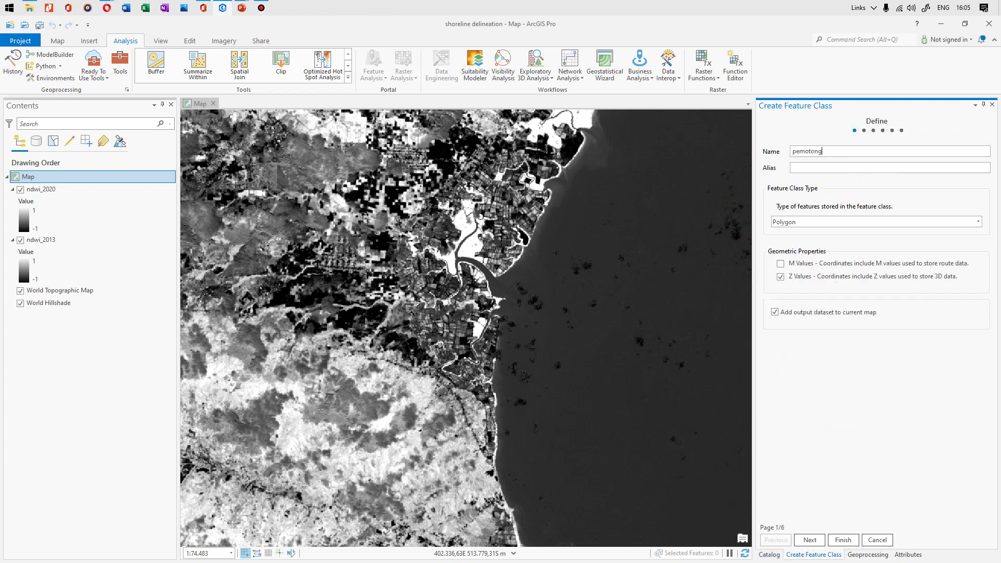
left_click(841, 538)
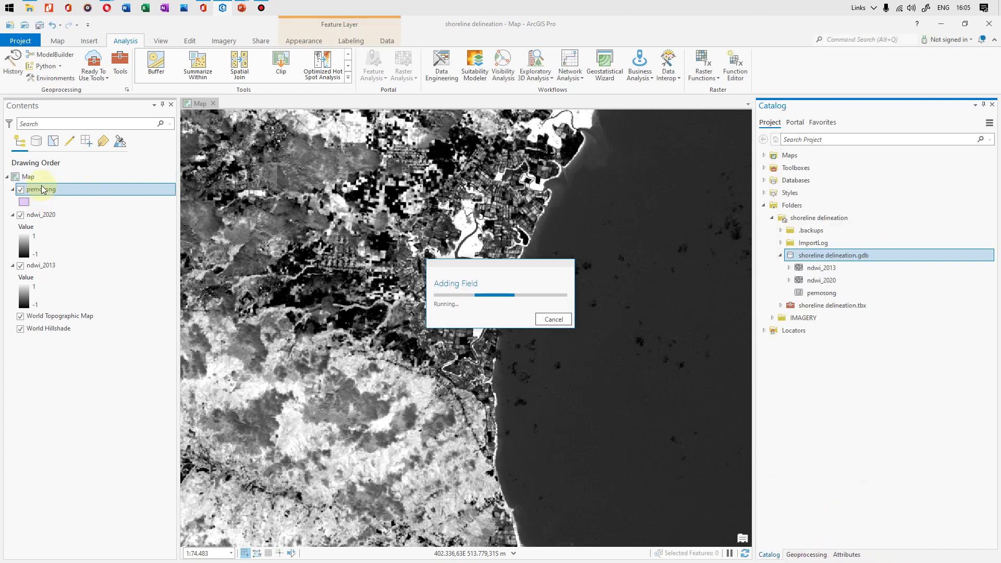
Pick the pemotong template in Create Features and frame the coastline on the map.
left_click(190, 40)
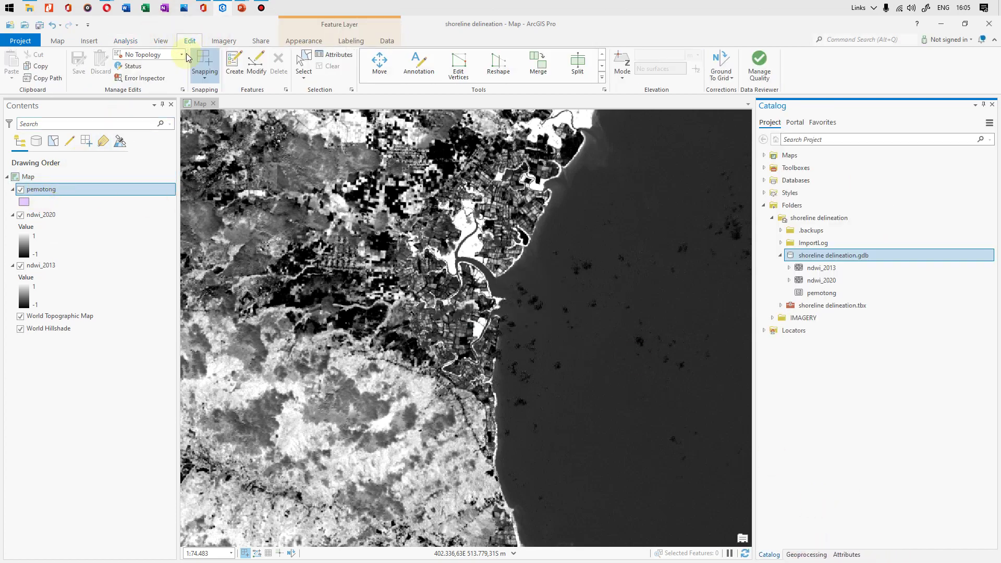
left_click(233, 73)
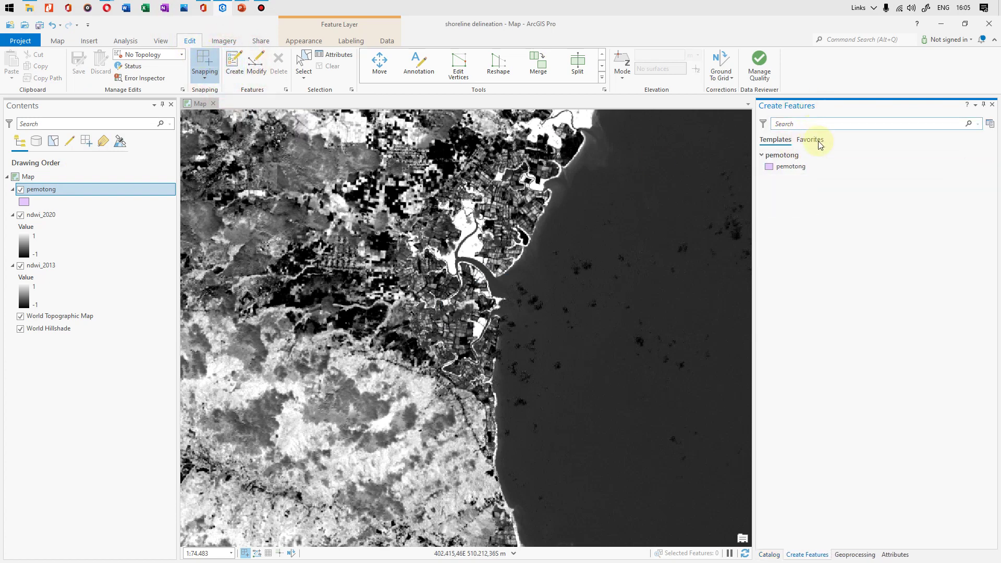
left_click(788, 169)
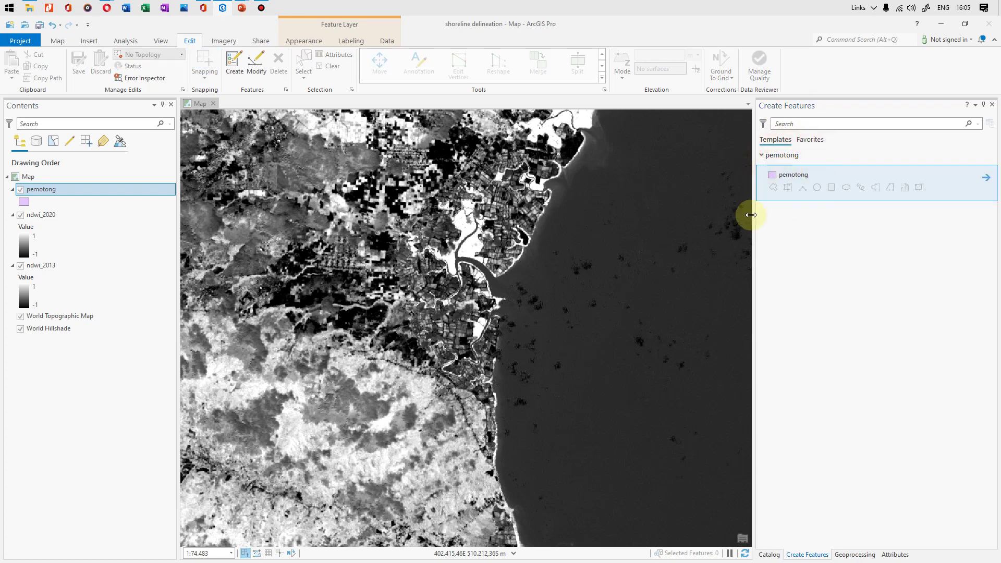
mouse_move(502, 446)
left_mouse_down()
mouse_move(476, 353)
mouse_move(489, 365)
mouse_move(425, 297)
mouse_move(446, 342)
left_mouse_up()
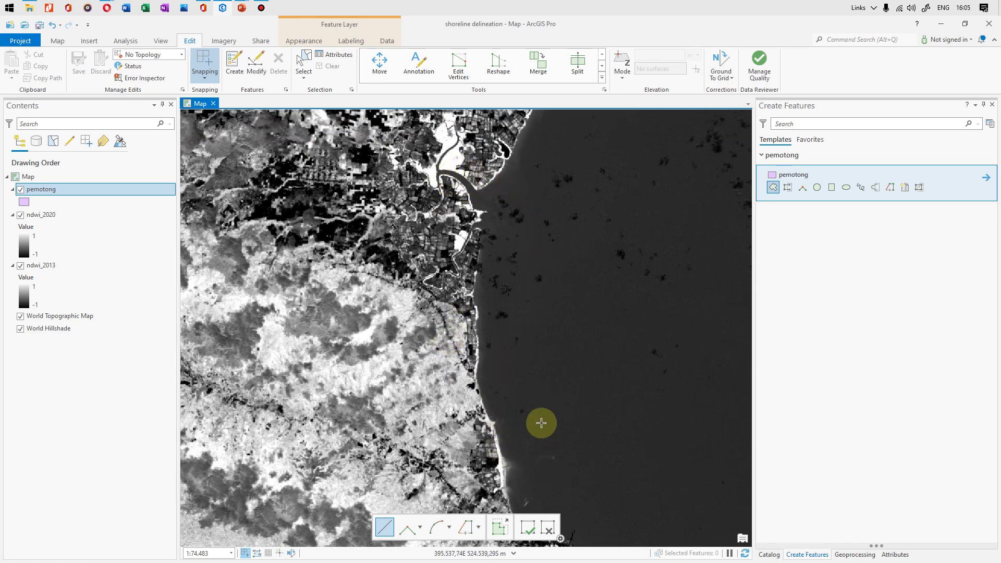
key("Up")
key("Up")
key("Up")
key("Up")
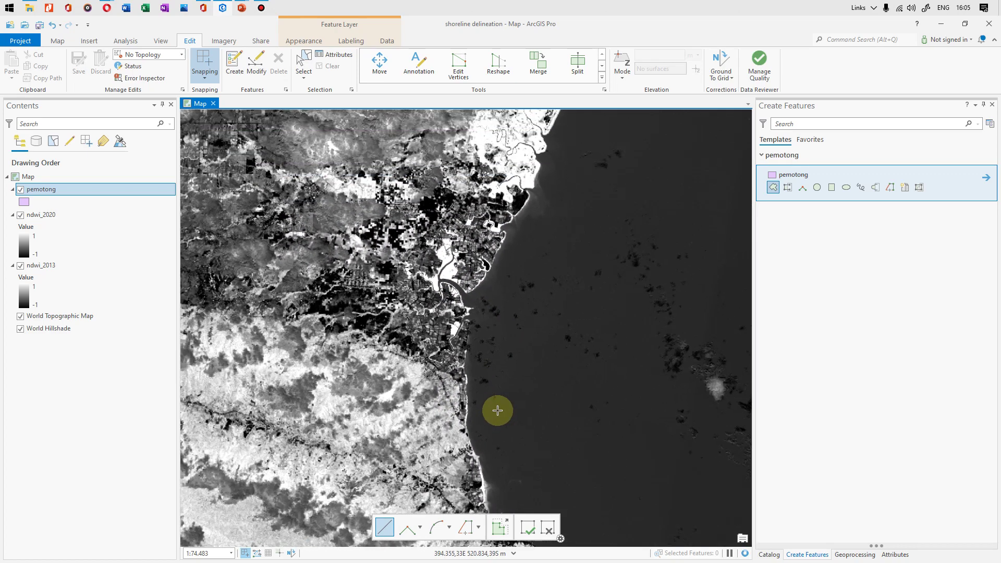
scroll(497, 410, "down", 2)
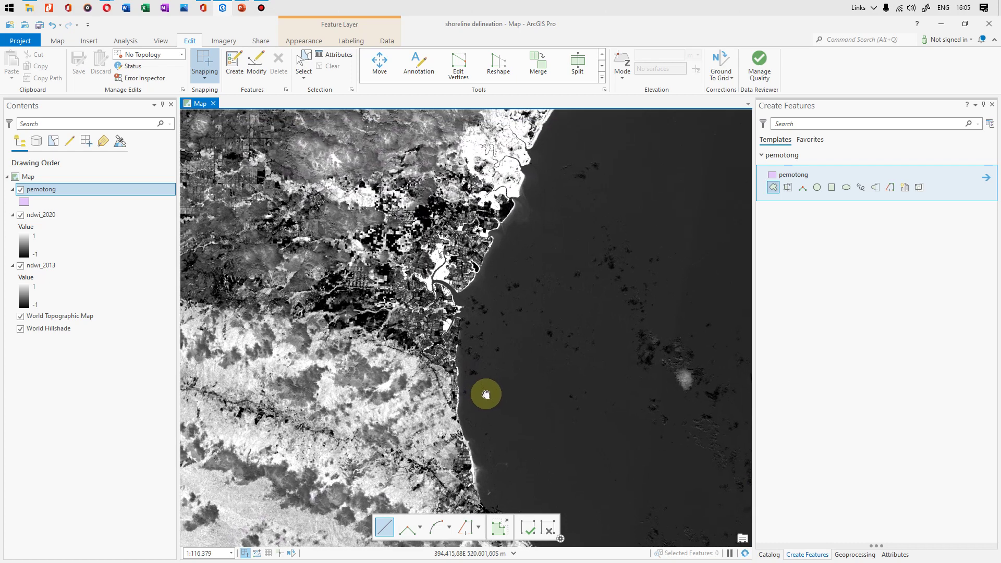
left_click_drag(486, 394, 449, 384)
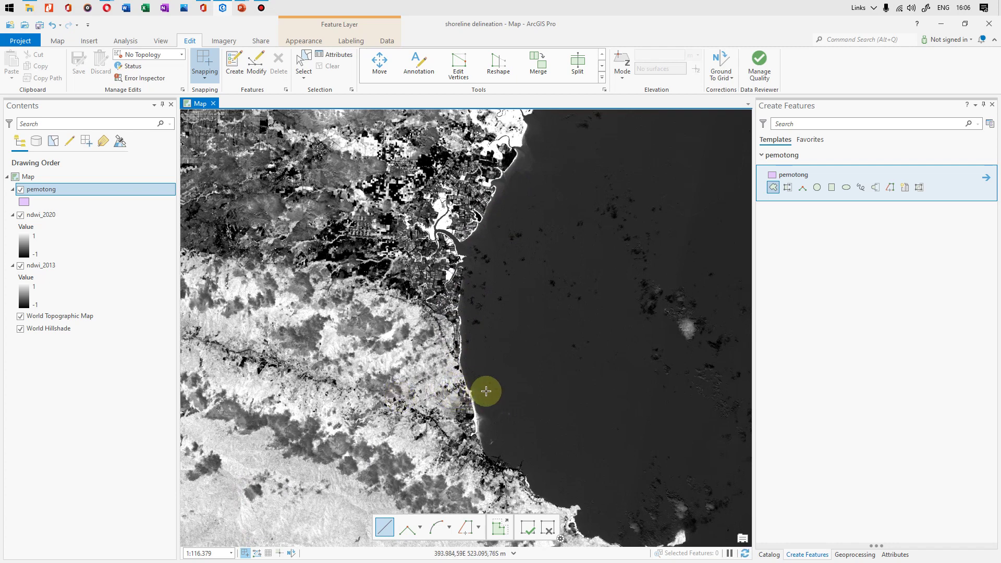
Draw a pemotong rectangle spanning the coastline and estuary with the Rectangle tool.
left_click(626, 390)
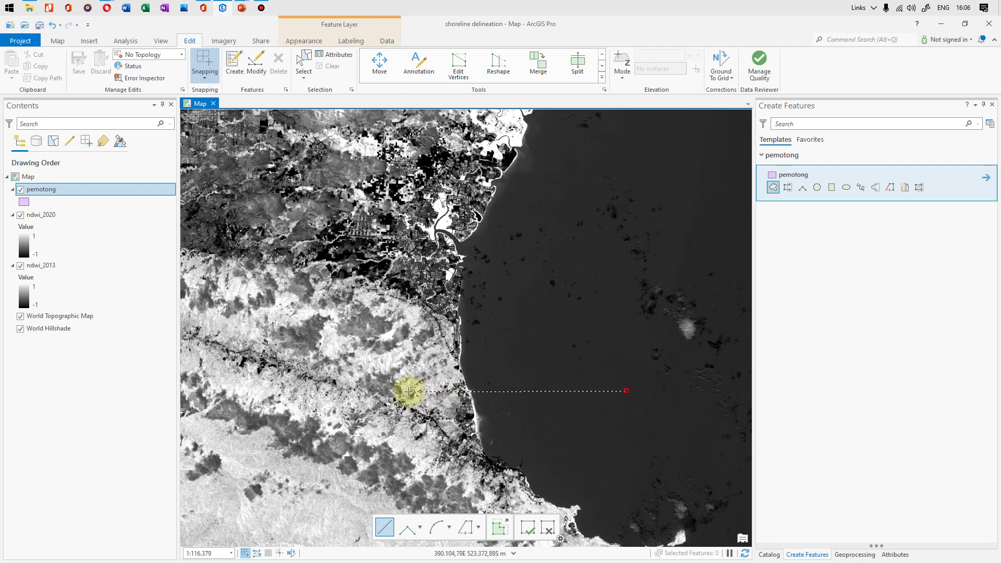
key("Escape")
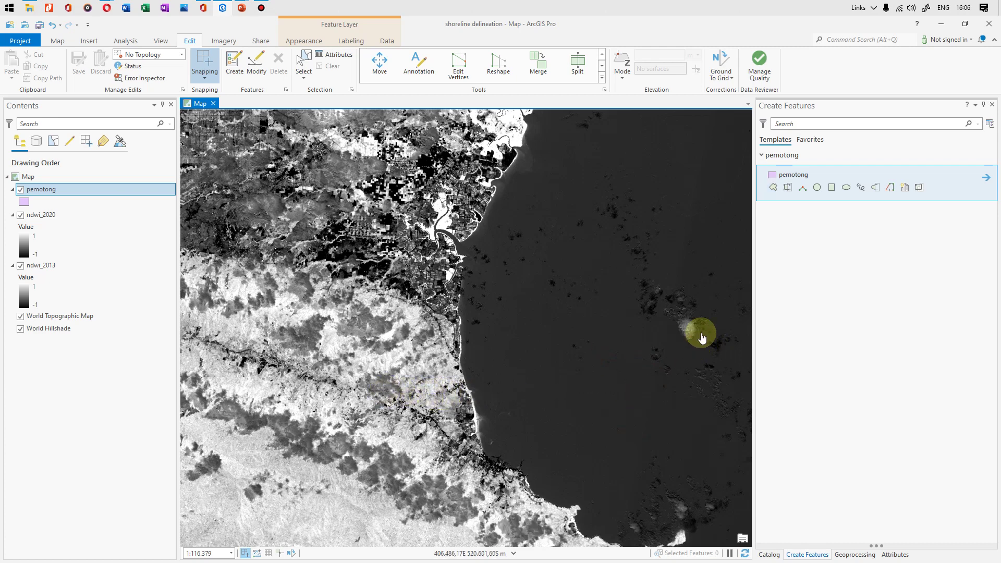
left_click(833, 187)
key("Up")
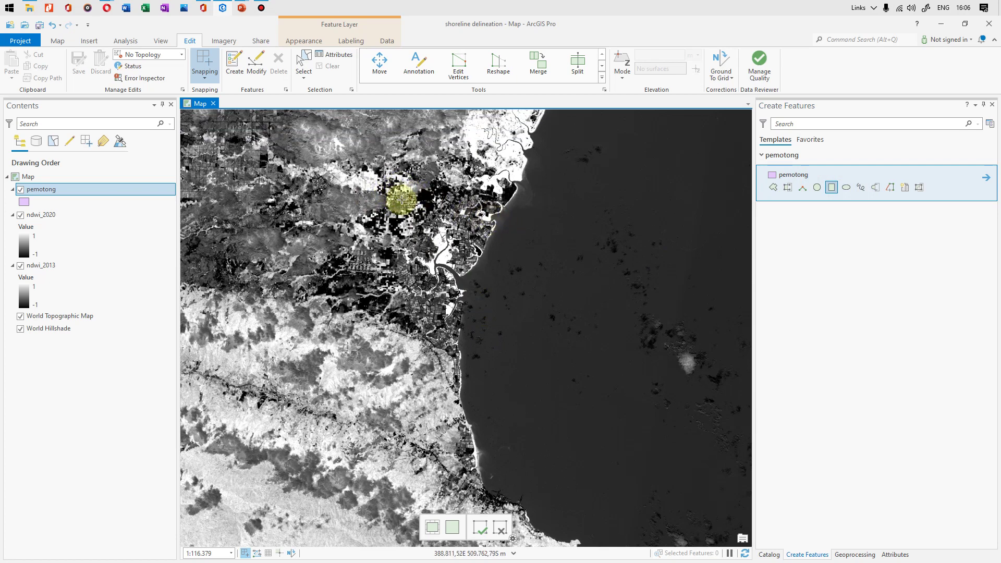
left_click(336, 198)
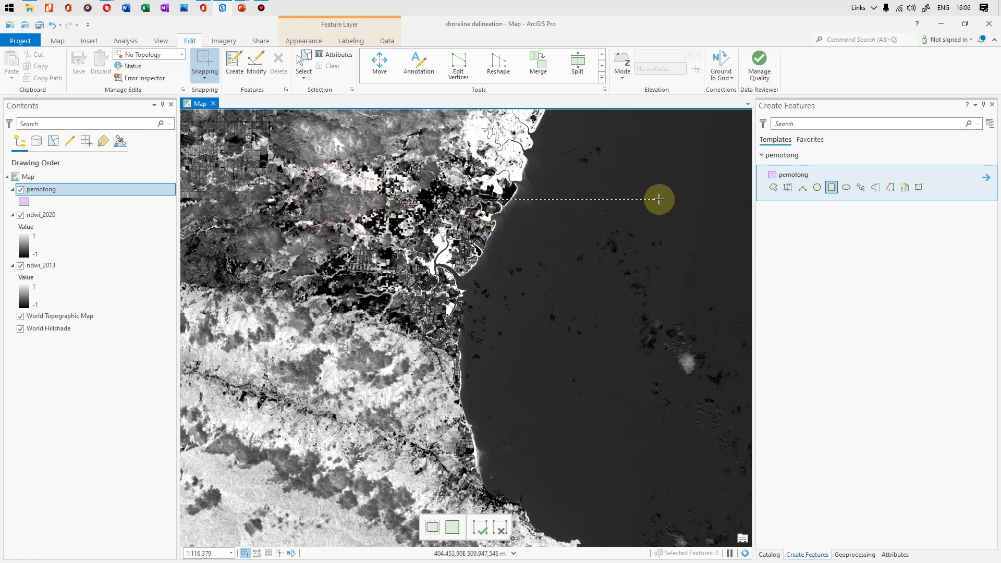
left_click(678, 199)
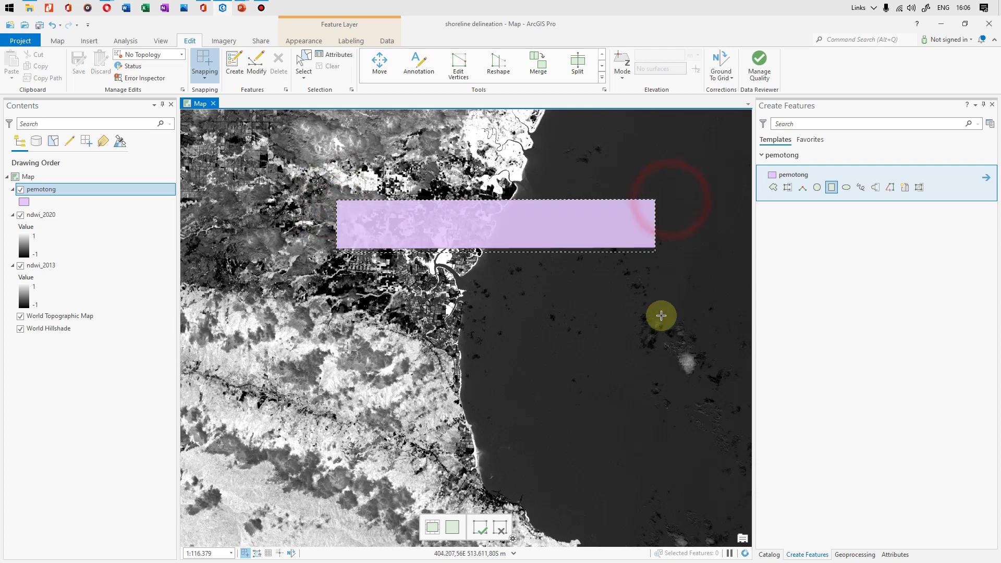
left_click(679, 491)
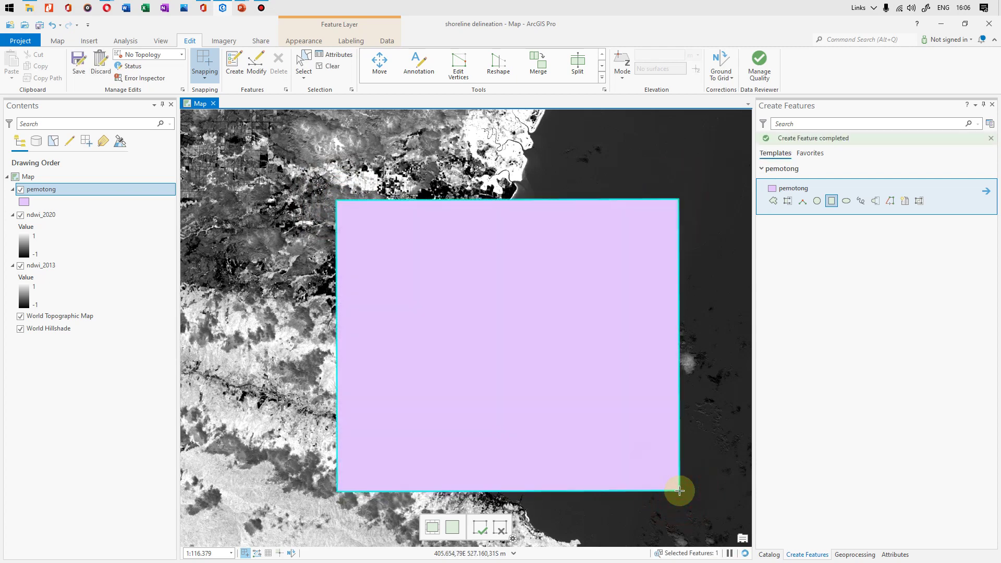
Save all edits and return to the Geoprocessing search results.
left_click(80, 58)
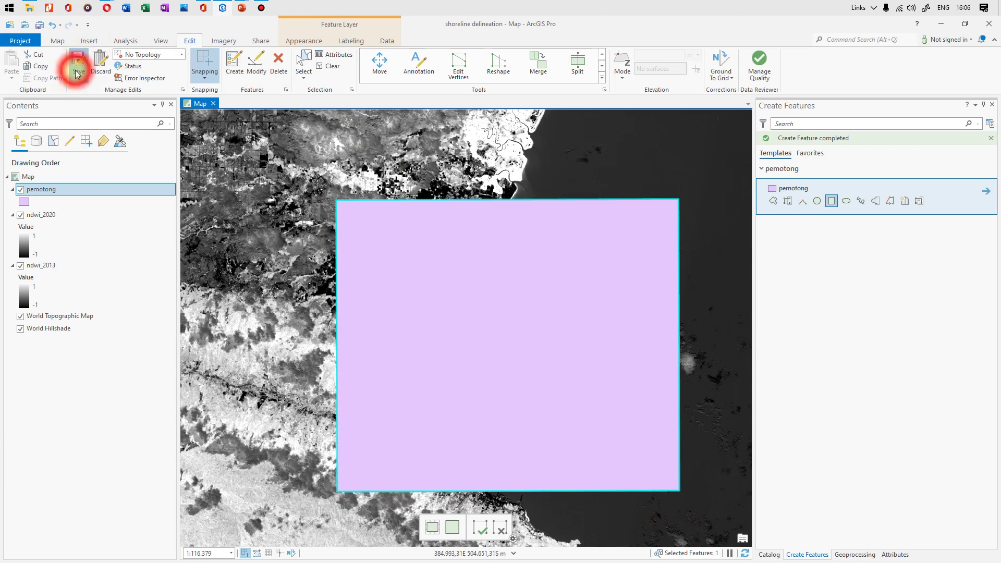
left_click(512, 305)
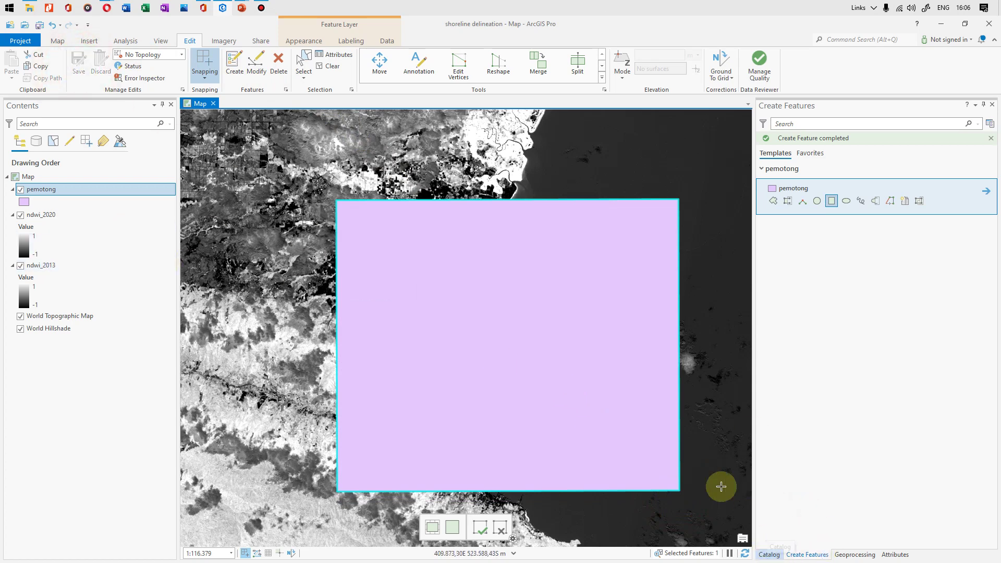
left_click(854, 554)
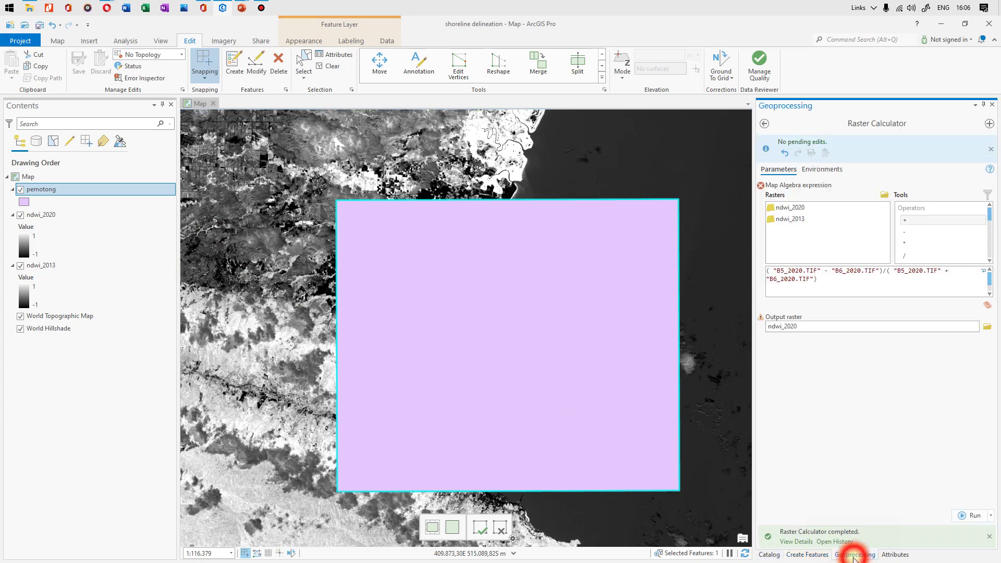
left_click(766, 127)
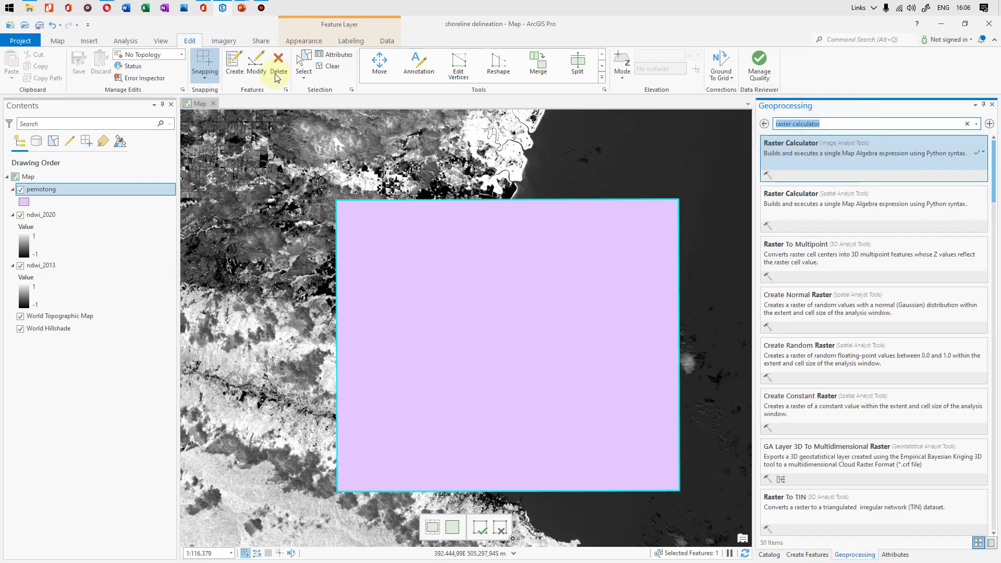
Share the screen in the Opera Meetup session, then switch back to ArcGIS Pro.
left_click(105, 6)
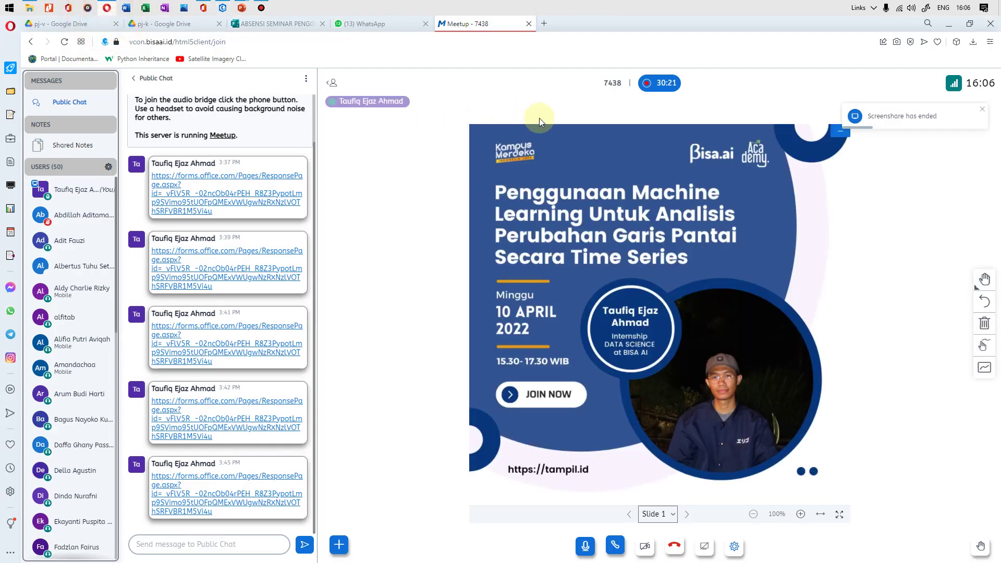
left_click(705, 546)
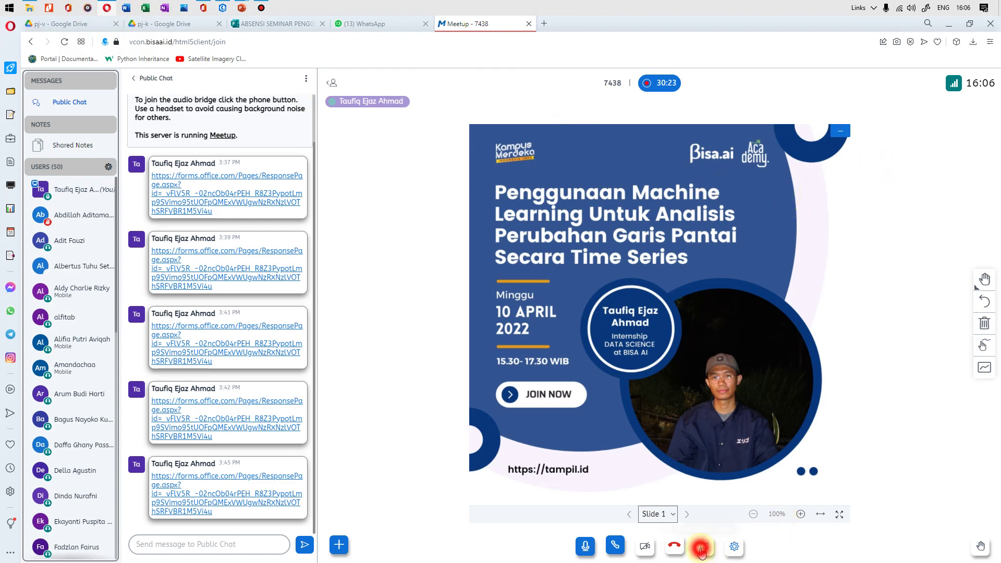
left_click(603, 289)
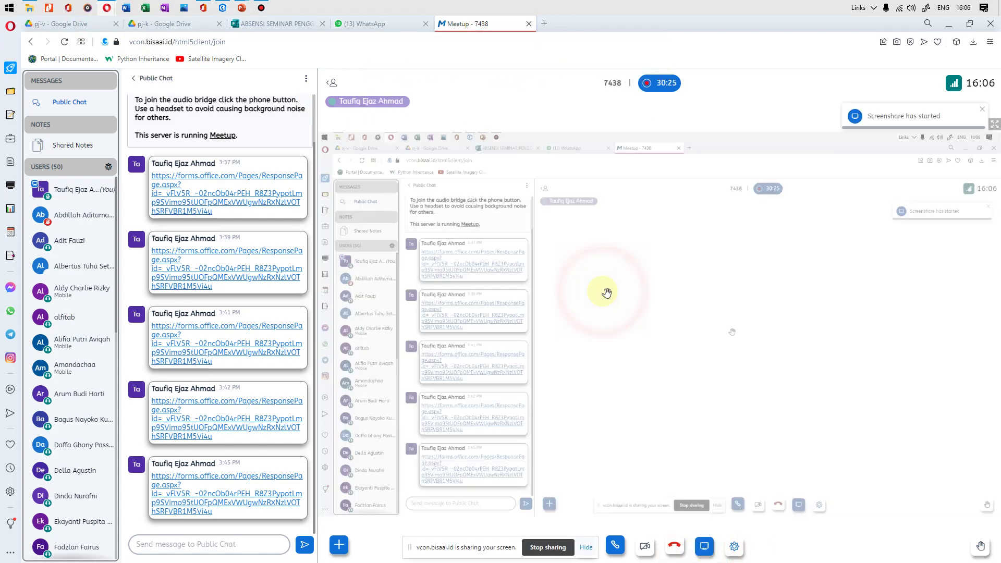
left_click(222, 8)
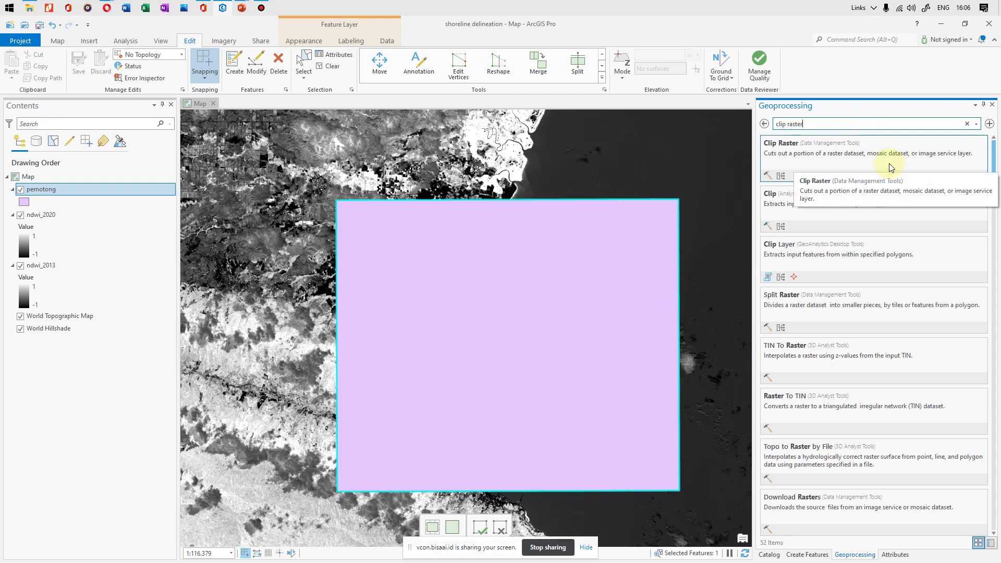
Clip ndwi_2013 to the pemotong polygon's exact shape with Clip Raster.
left_click(587, 549)
left_click(840, 163)
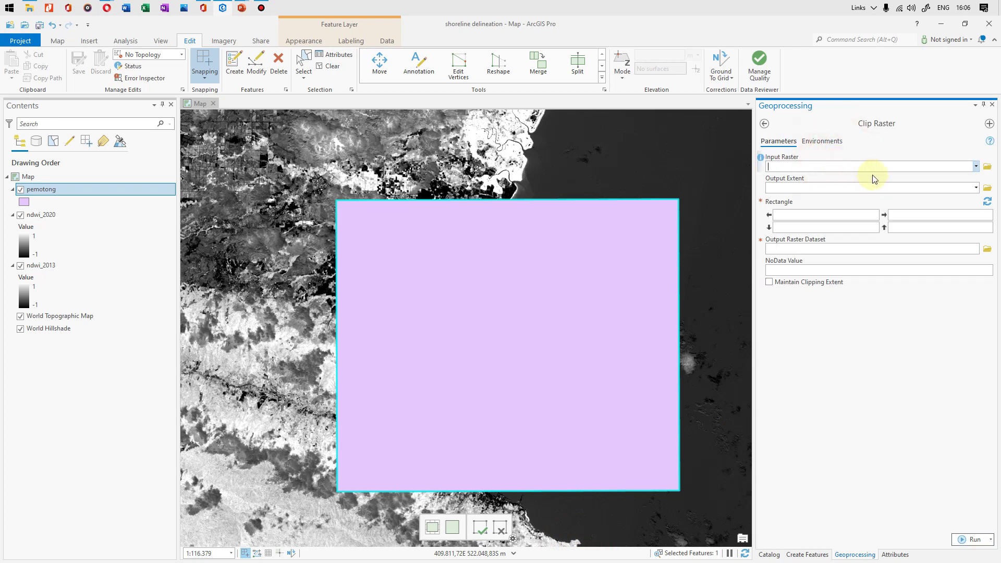
left_click(976, 167)
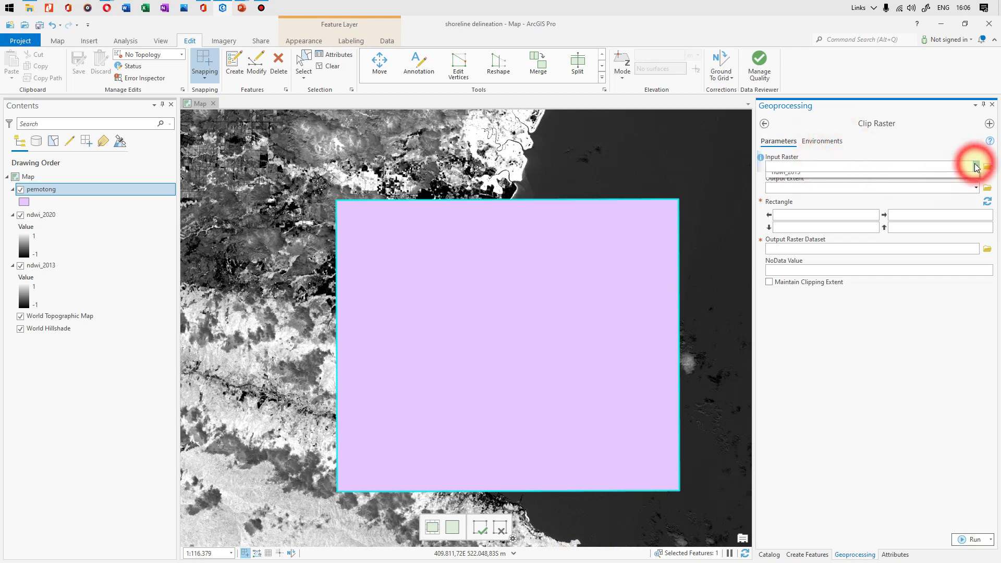
left_click(785, 188)
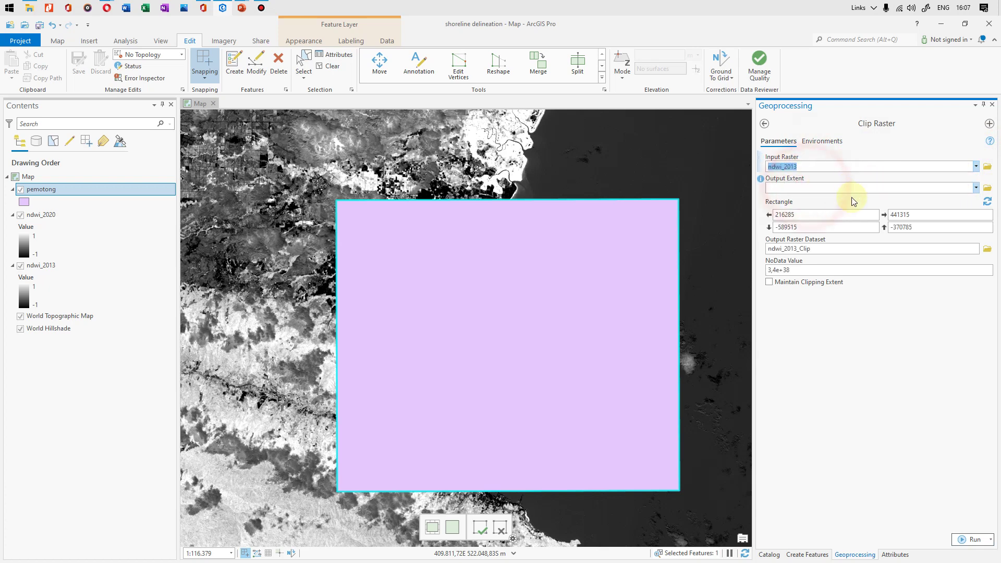
left_click(976, 188)
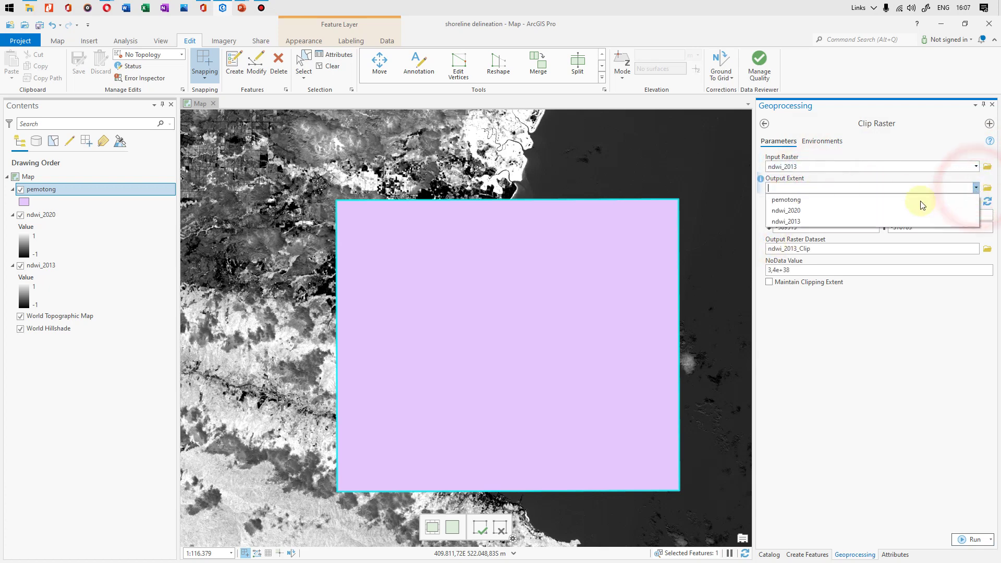
left_click(877, 201)
left_click(769, 240)
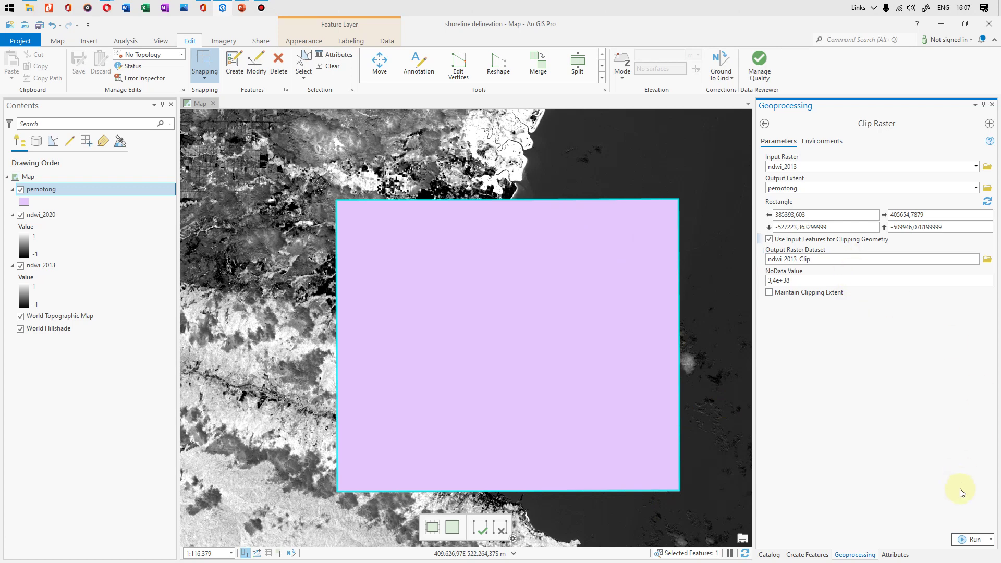
left_click(972, 541)
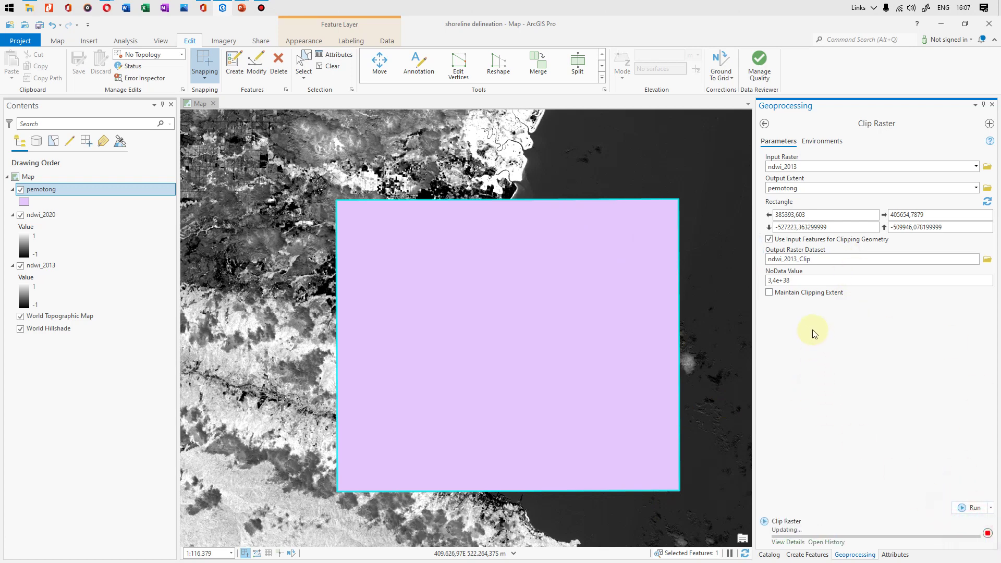
Clip ndwi_2020 to pemotong the same way, outputting ndwi_2020_Clip.
left_click(975, 167)
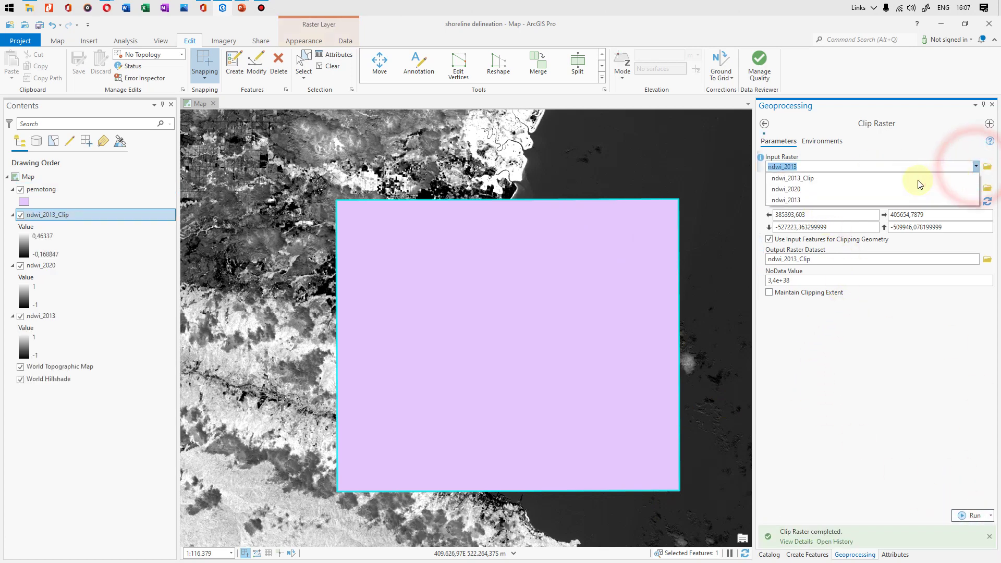
left_click(802, 191)
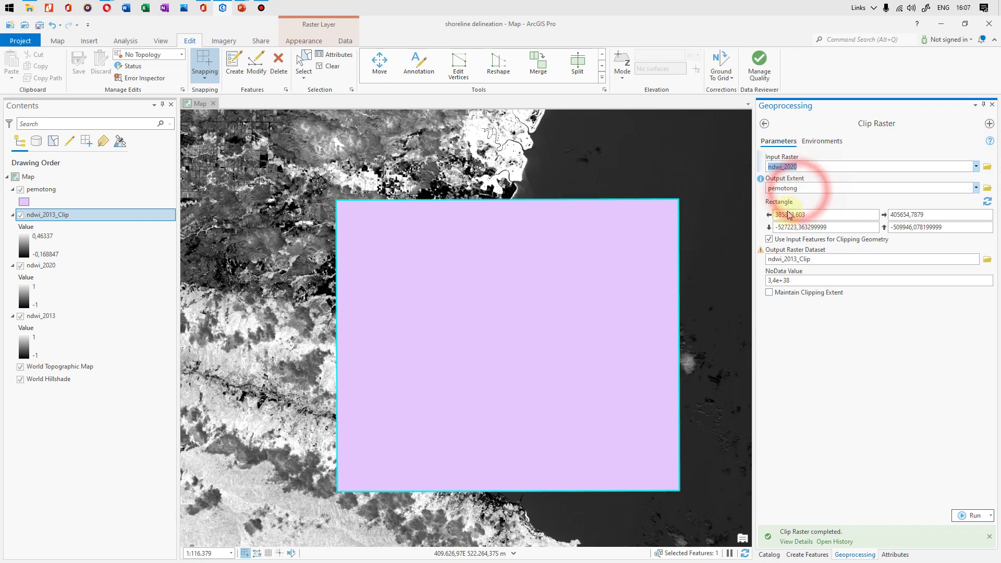
left_click(866, 259)
left_click(963, 259)
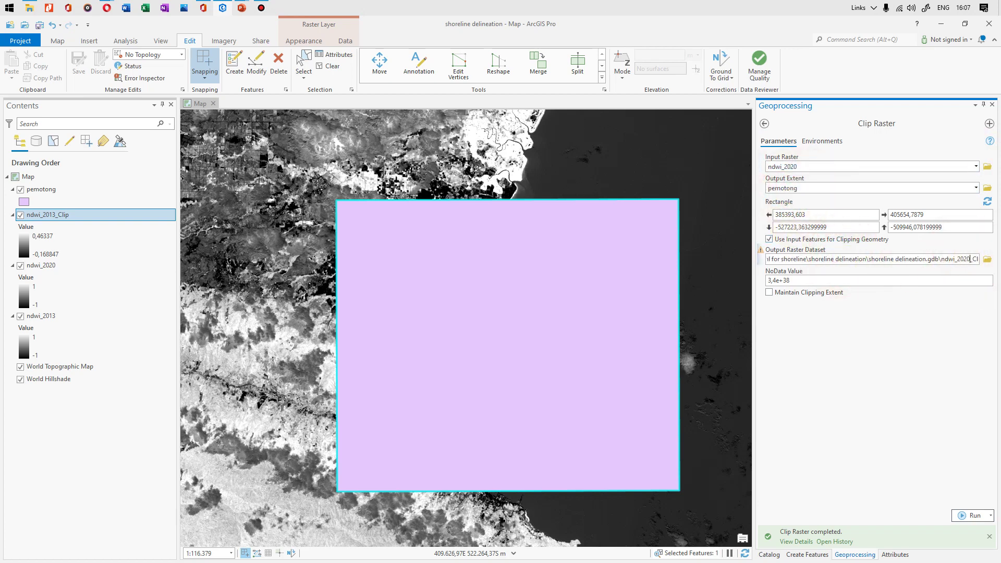
left_click(962, 516)
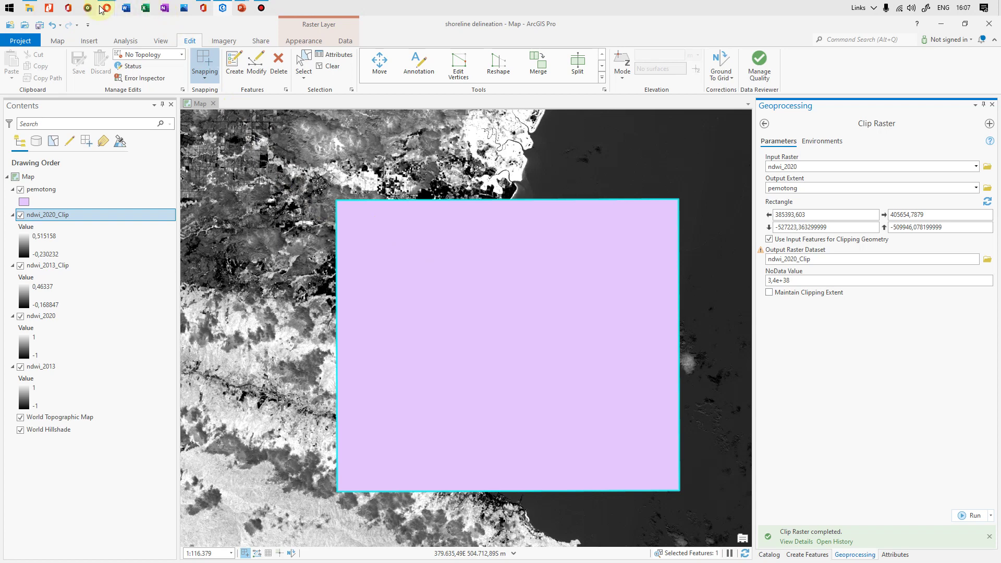
Dismiss the sharing notice and hide the pemotong, ndwi_2020 and ndwi_2013 layers.
mouse_move(107, 8)
left_click(158, 61)
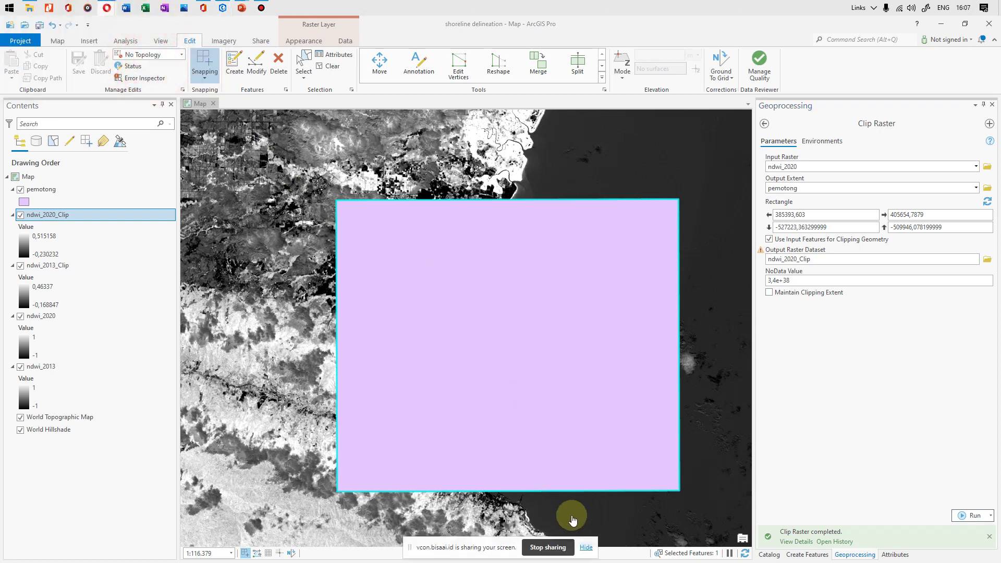
left_click(586, 546)
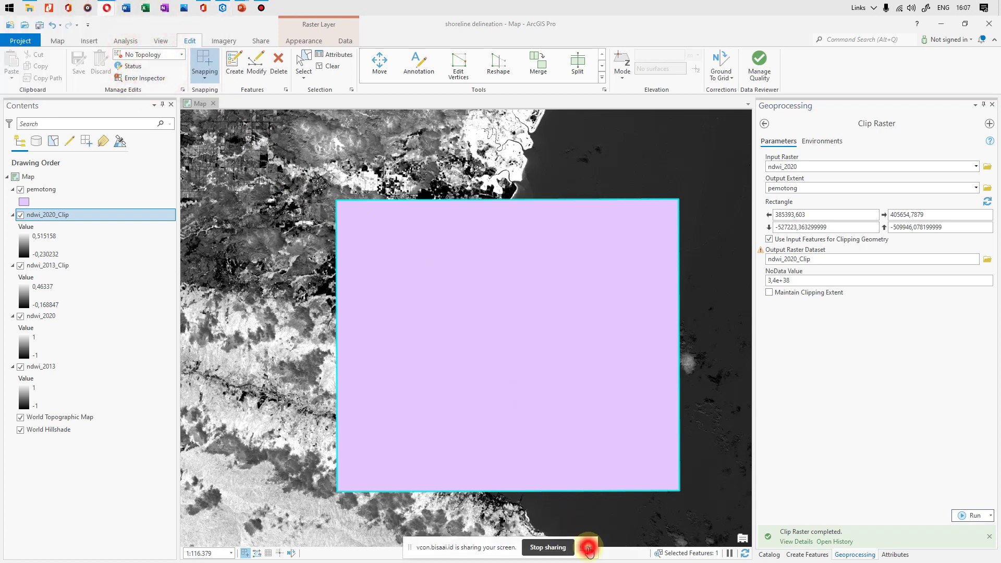
left_click(21, 190)
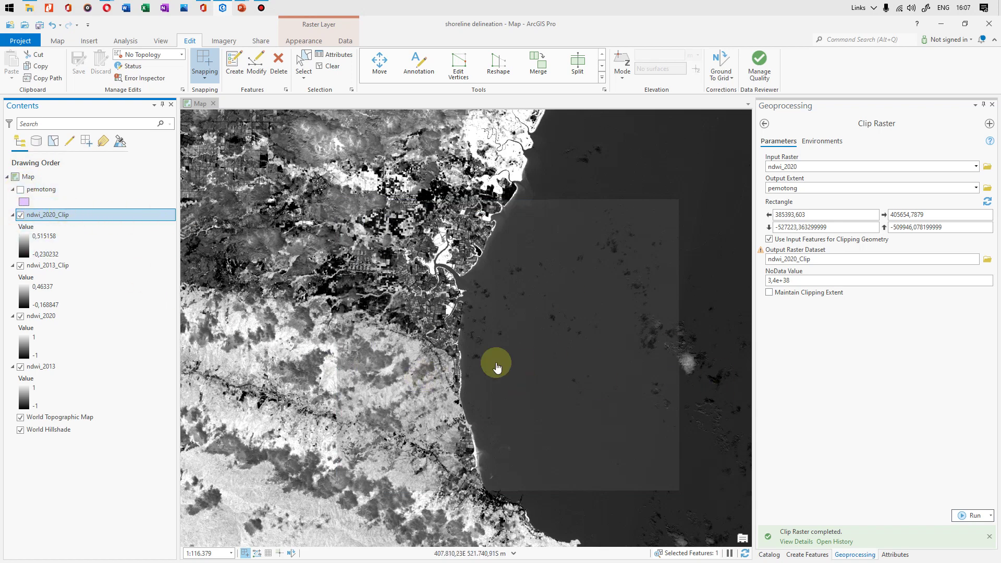
left_click(13, 316)
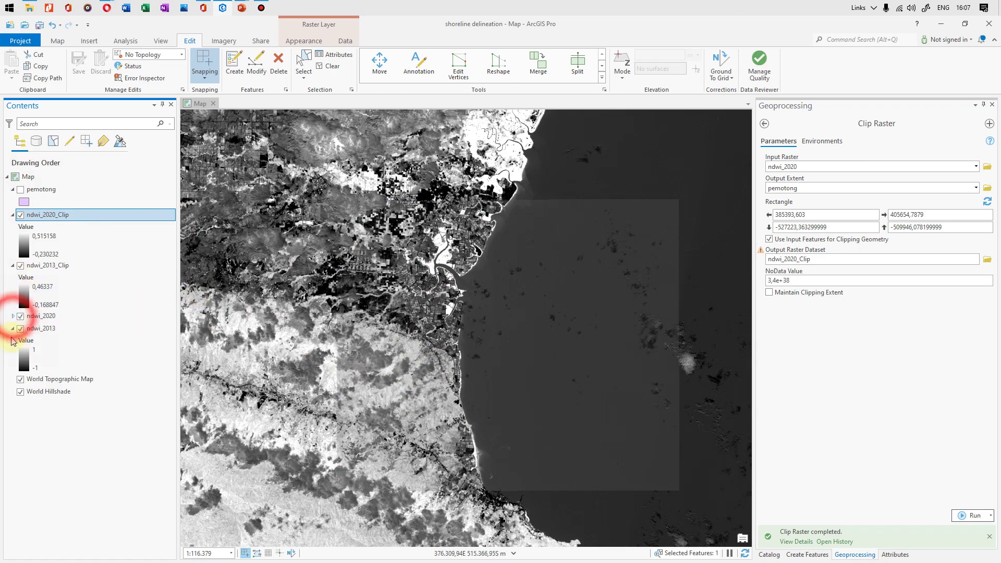
left_click(20, 316)
left_click(12, 329)
left_click(21, 329)
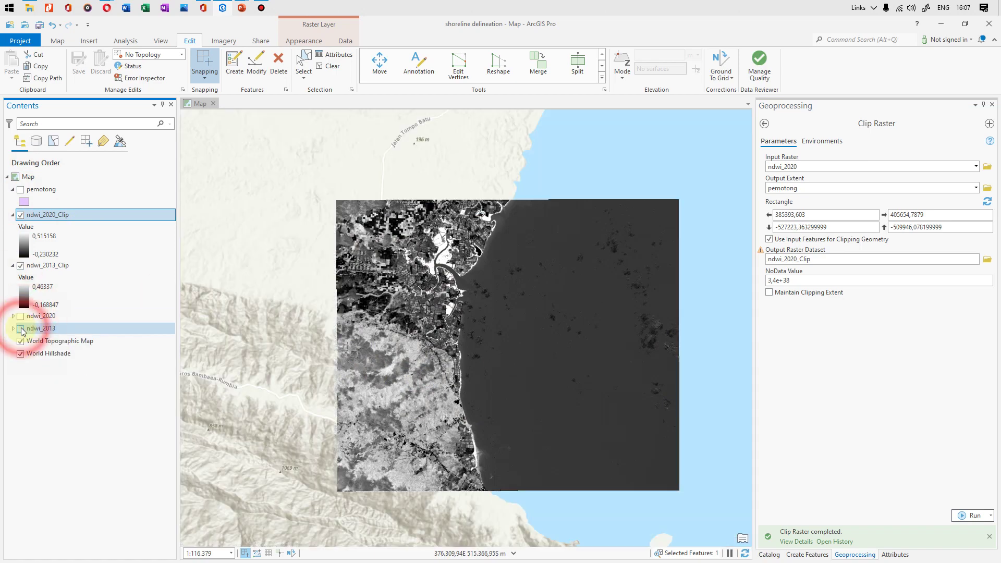
Remove the unclipped ndwi_2020 and ndwi_2013 layers, then switch to the presentation slides.
left_click(52, 317)
right_click(52, 316)
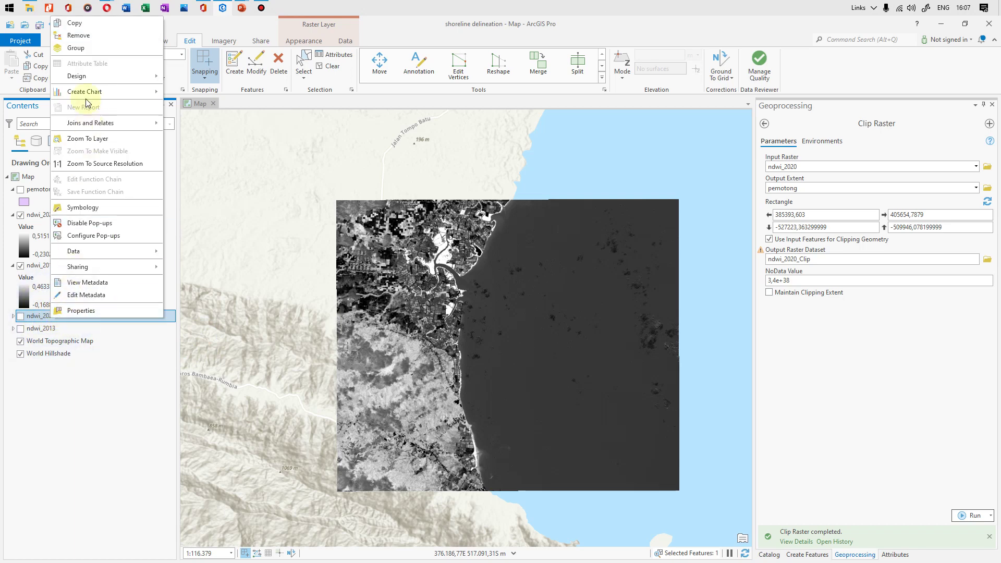
left_click(73, 33)
right_click(51, 317)
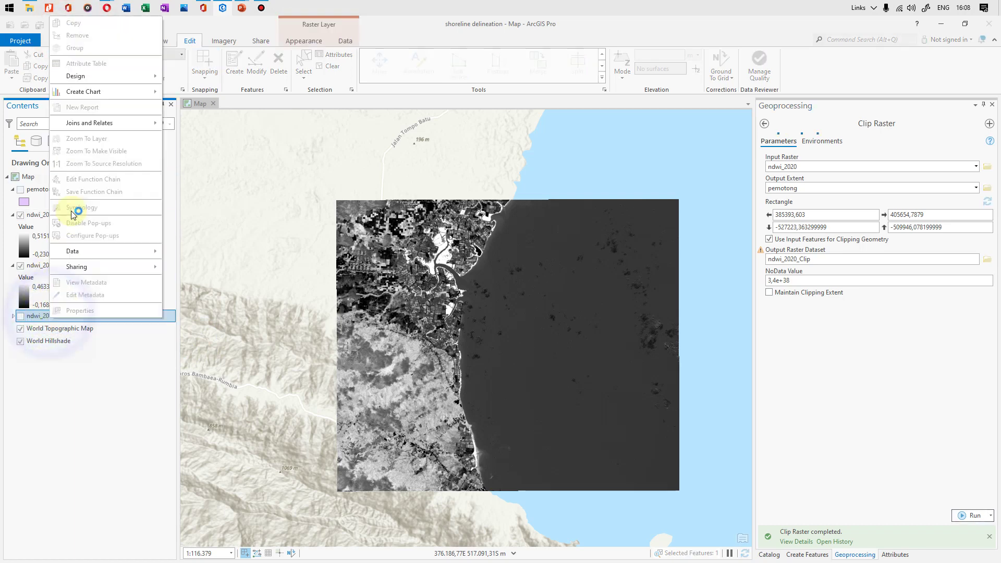
left_click(40, 329)
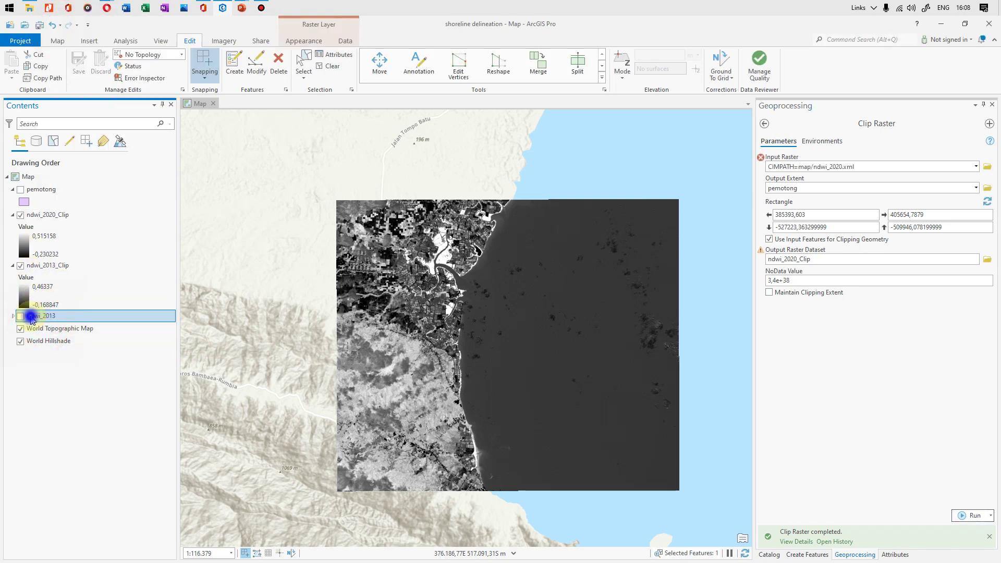
right_click(57, 316)
left_click(77, 35)
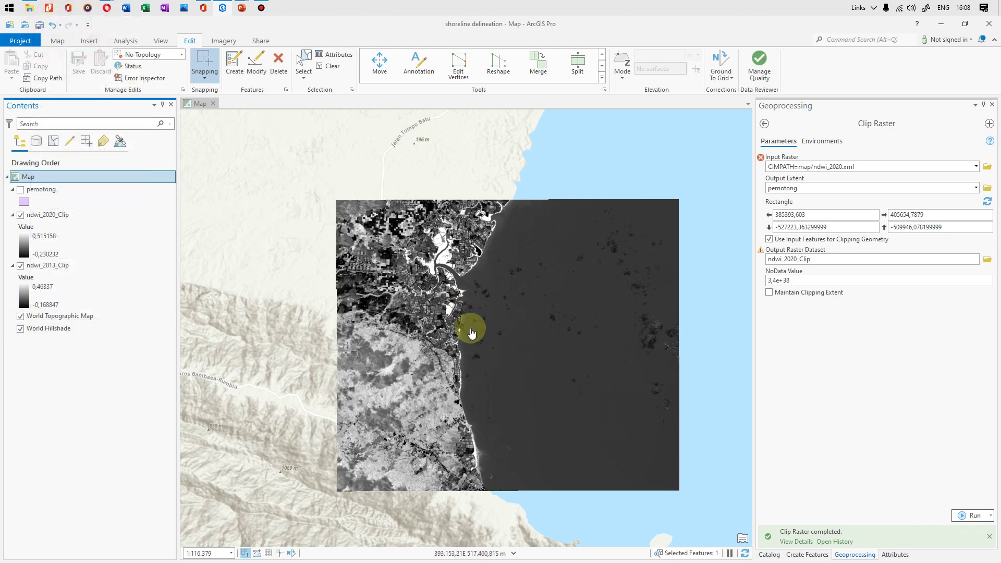
left_click_drag(469, 328, 464, 277)
key("alt+Tab")
key("alt+Tab")
key("alt+Tab")
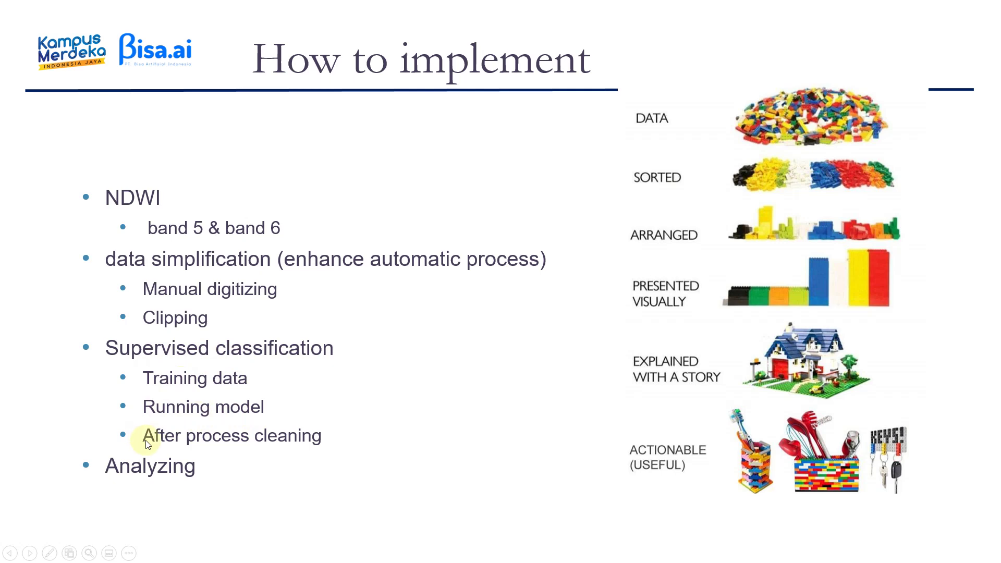
Leave the How to implement slide and return to the ArcGIS Pro map.
key("alt+Tab")
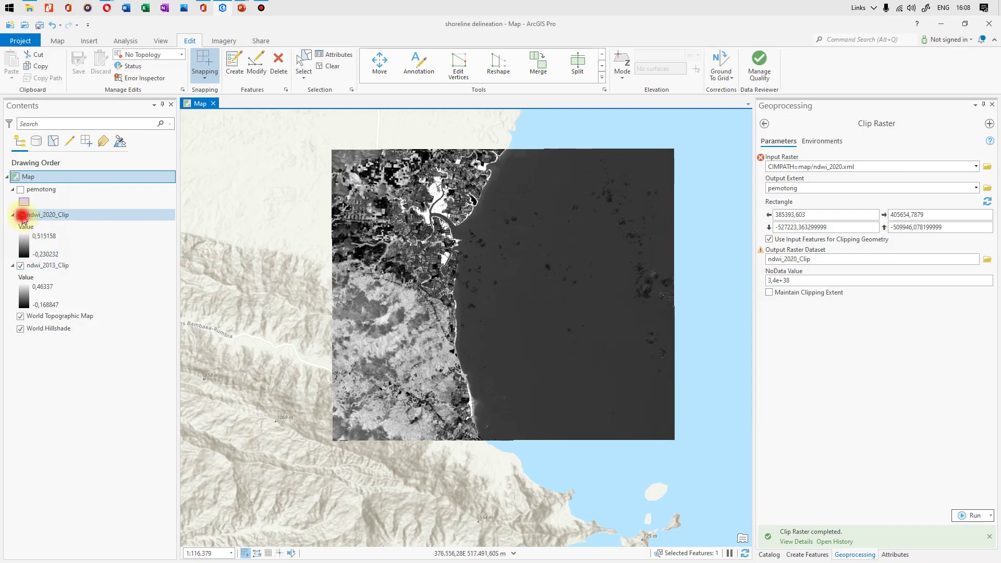
Toggle ndwi_2020_Clip off and on to compare with ndwi_2013_Clip, then show Catalog.
left_click(20, 214)
left_click(21, 215)
left_click(21, 215)
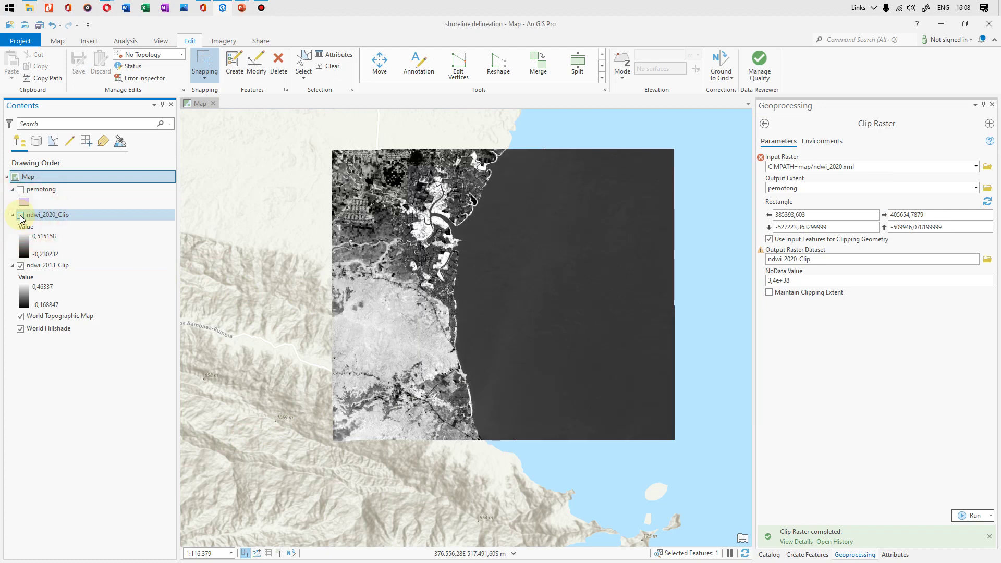
left_click(20, 215)
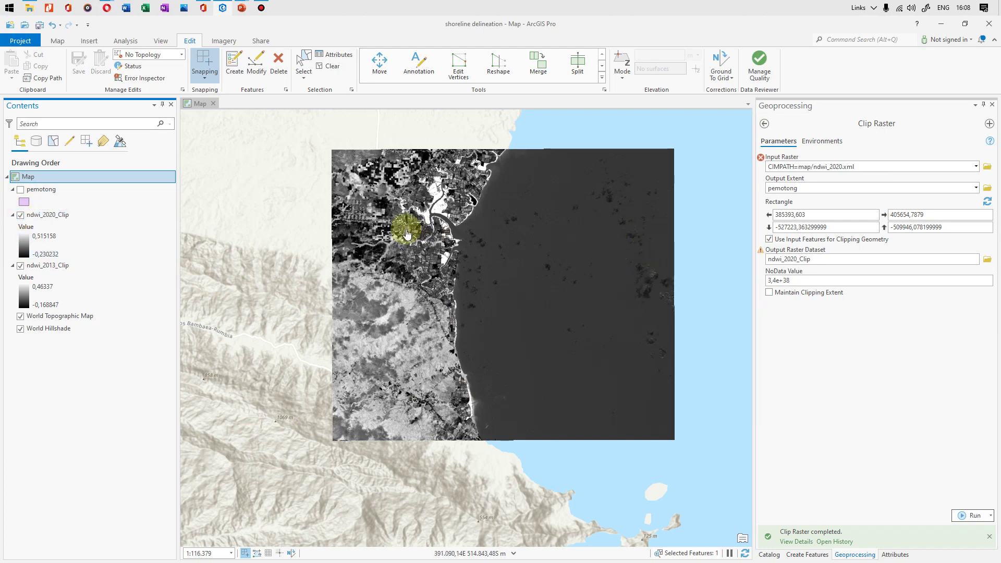
scroll(446, 306, "up", 5)
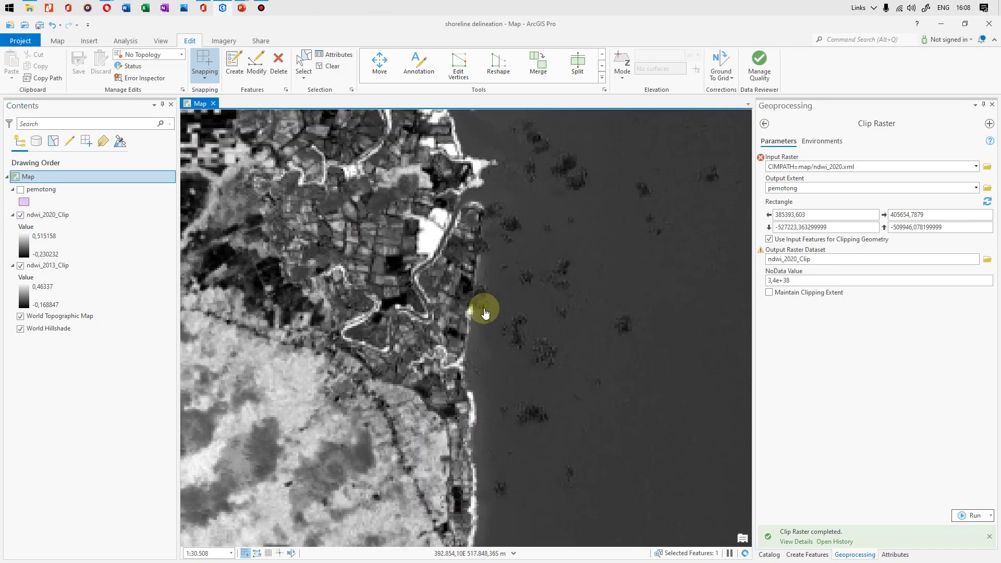
scroll(484, 312, "up", 5)
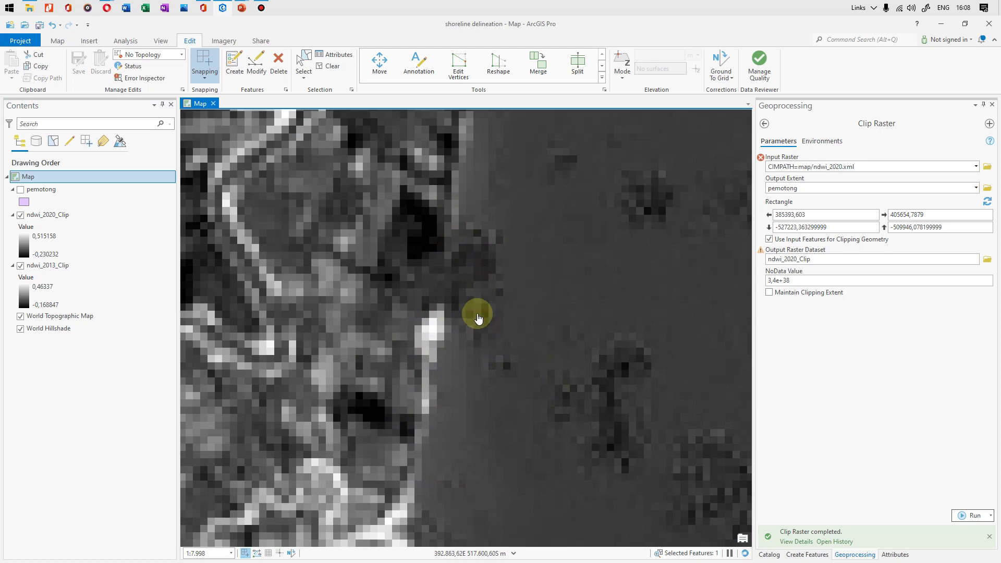
scroll(479, 318, "down", 8)
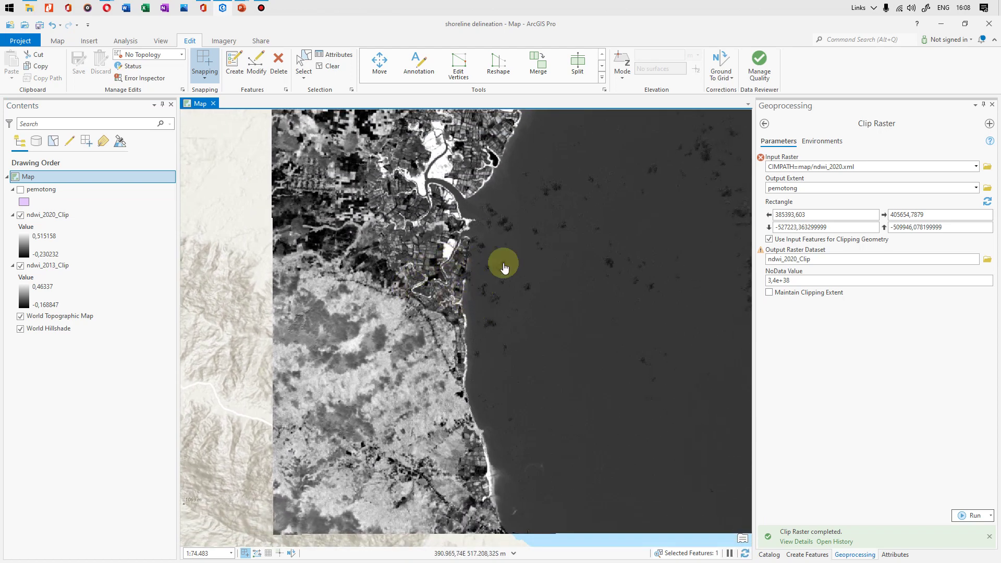
left_click(769, 554)
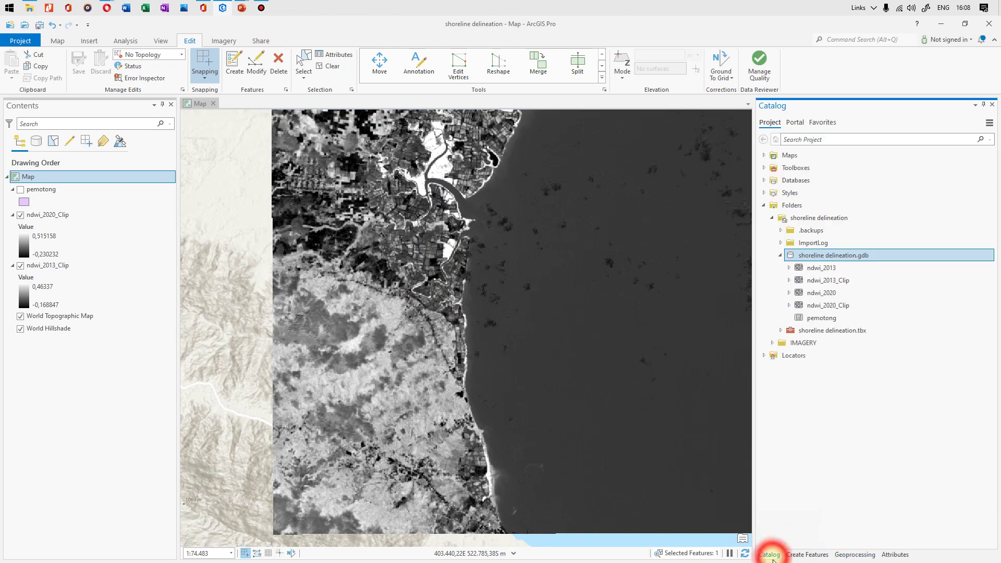
Add the 2019 Landsat B5 band raster from IMAGERY > 2019 to the map.
left_click(771, 344)
scroll(803, 354, "down", 5)
left_click(787, 224)
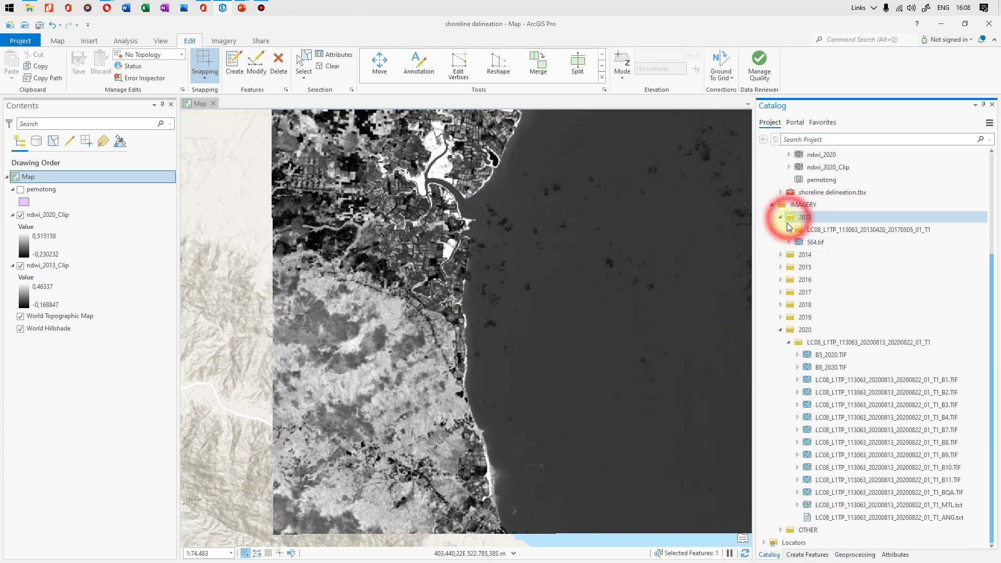
left_click(782, 330)
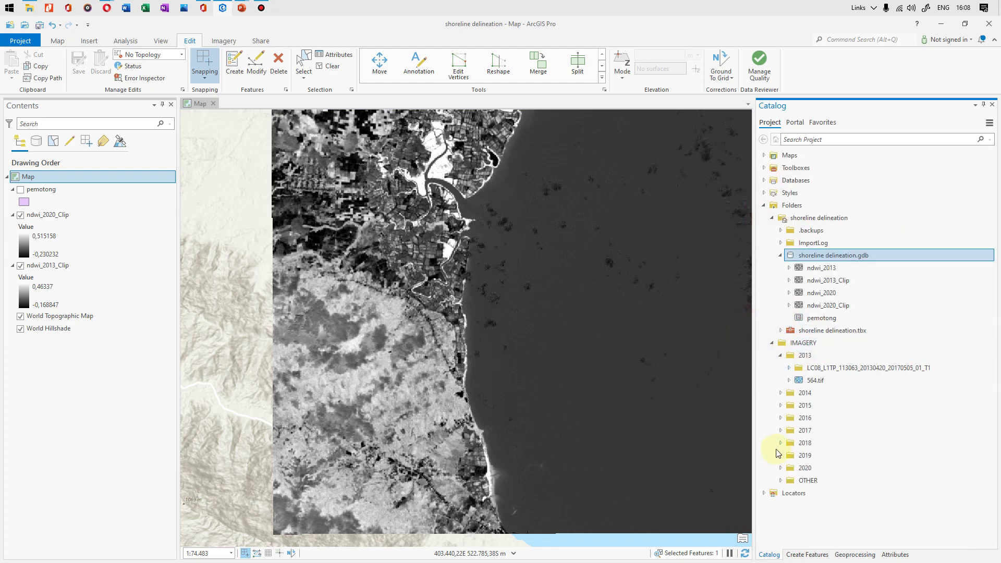
left_click(780, 456)
left_click(789, 467)
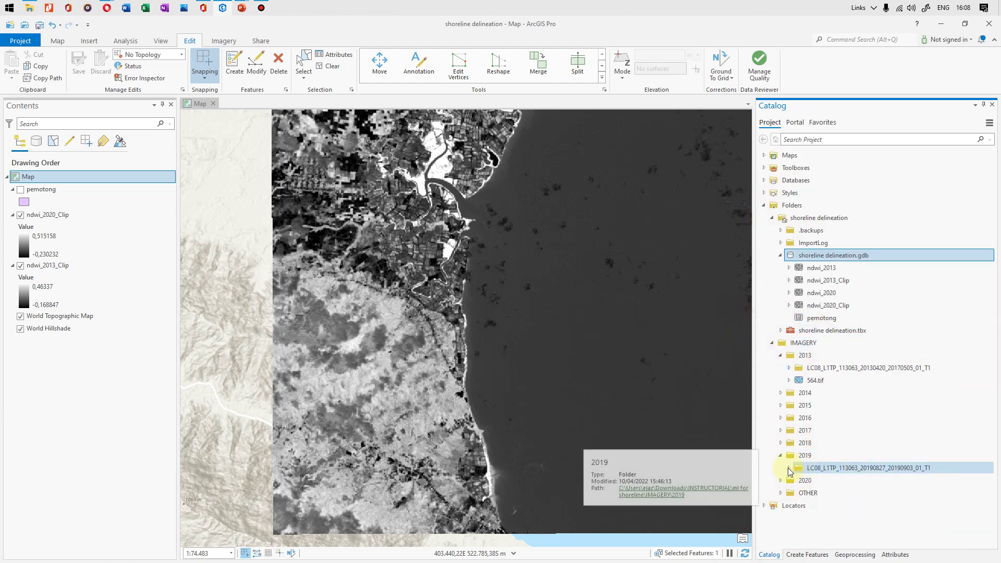
scroll(817, 455, "down", 3)
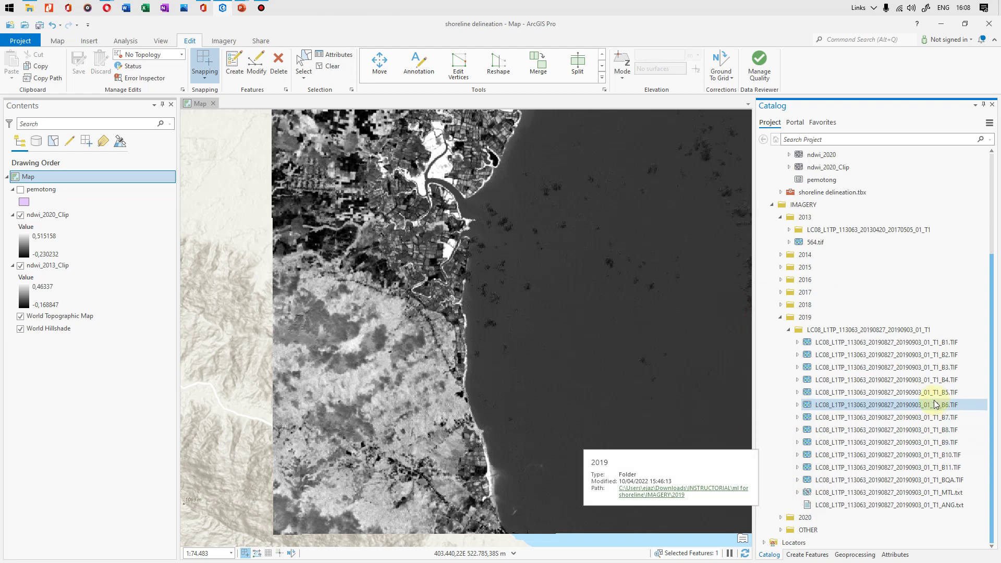
left_click_drag(932, 397, 513, 346)
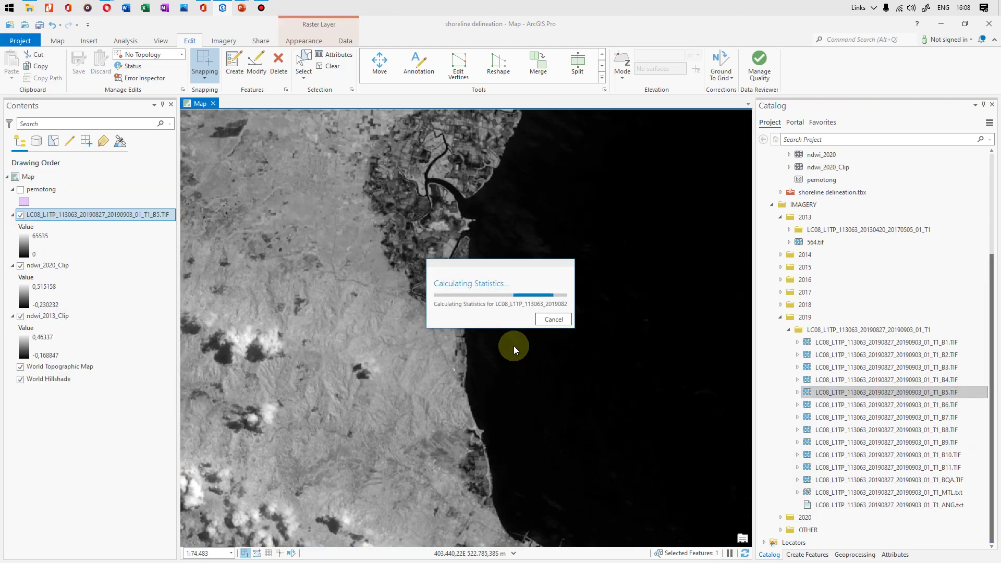
Add the 2019 B6 band raster to the map and return to Geoprocessing.
left_click_drag(496, 371, 446, 343)
left_click_drag(487, 286, 458, 330)
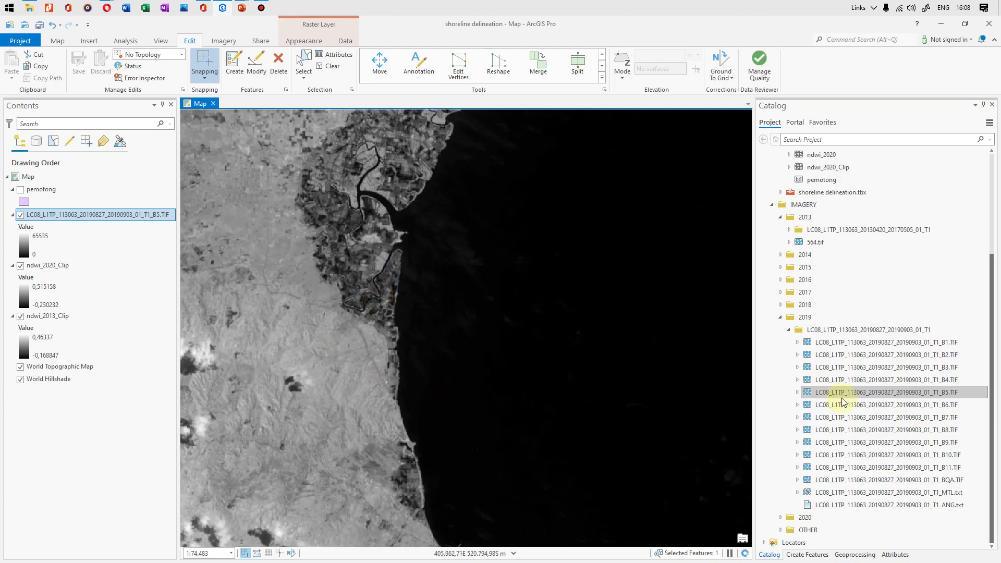
left_click(900, 404)
left_click_drag(928, 404, 461, 361)
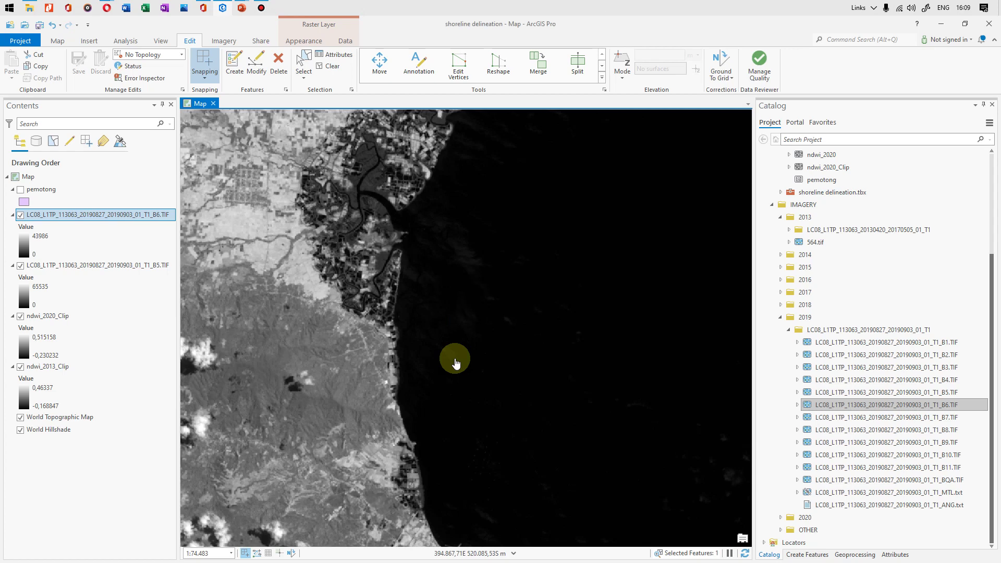
left_click(855, 554)
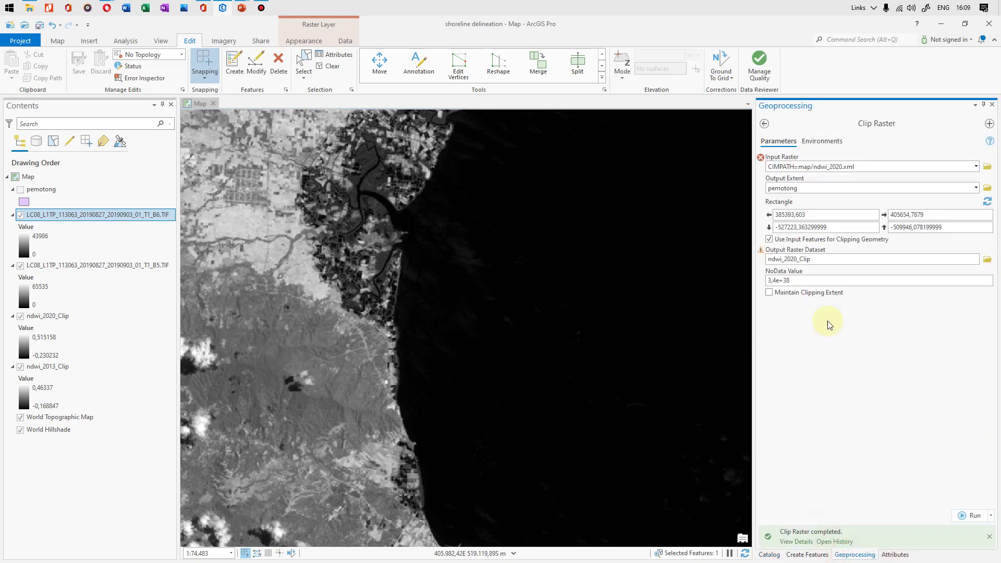
Search 'raster ca' in Geoprocessing and open the Raster Calculator tool.
left_click(976, 167)
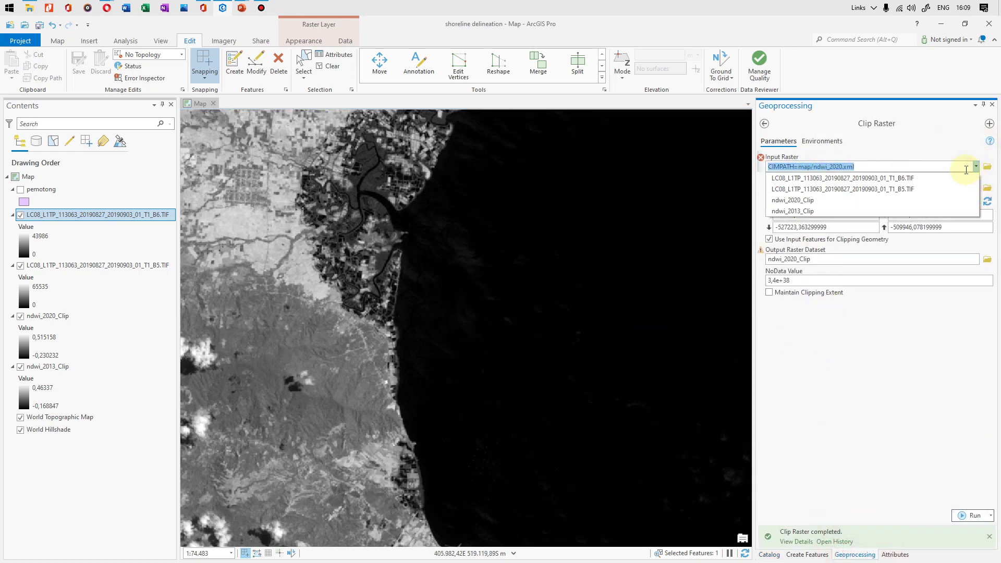
left_click(913, 176)
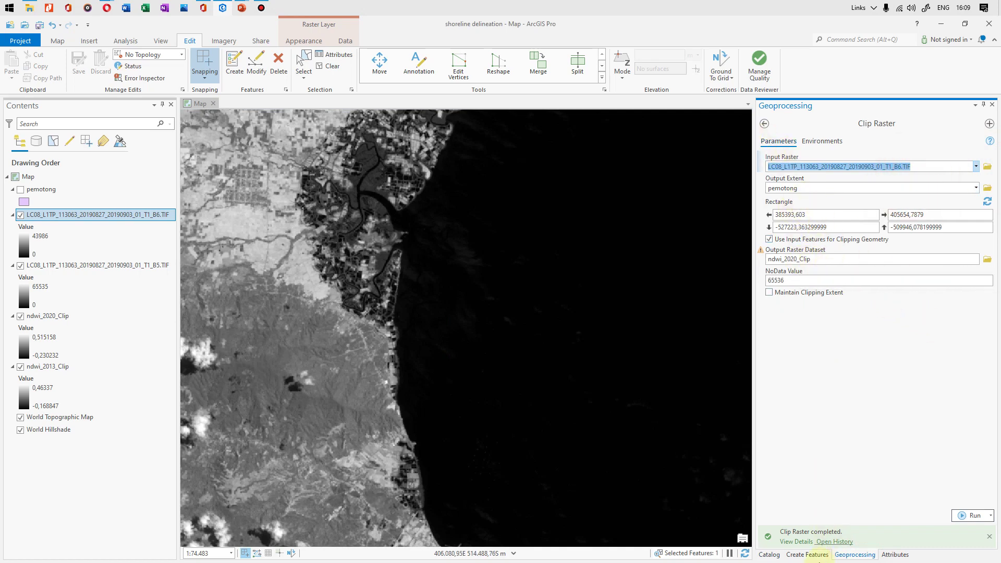
left_click(764, 124)
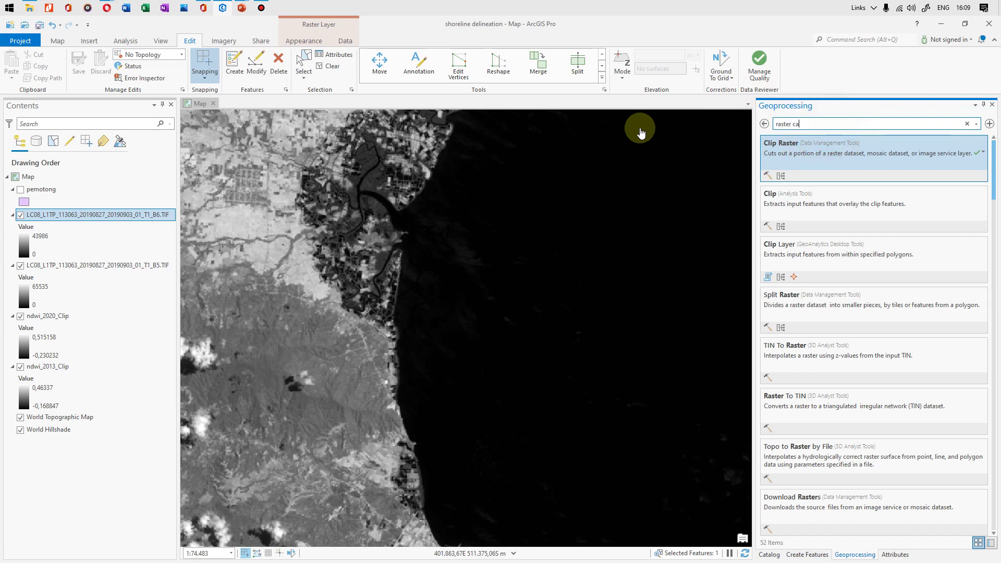
type("raster ca")
left_click(893, 152)
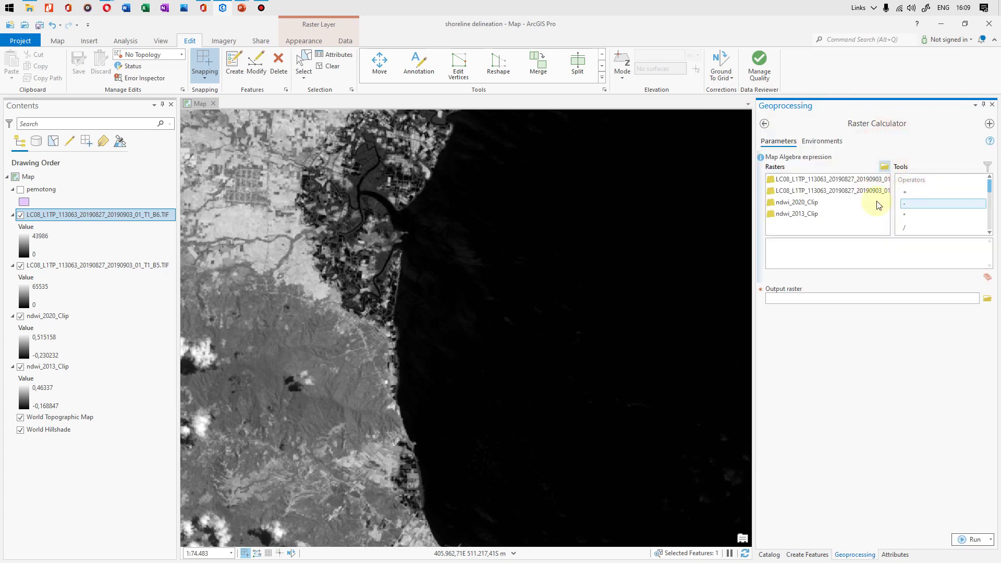
Compute ndwi_2019 using the expression (B5-B6)/(B5+B6) from the 2019 bands.
left_click(801, 246)
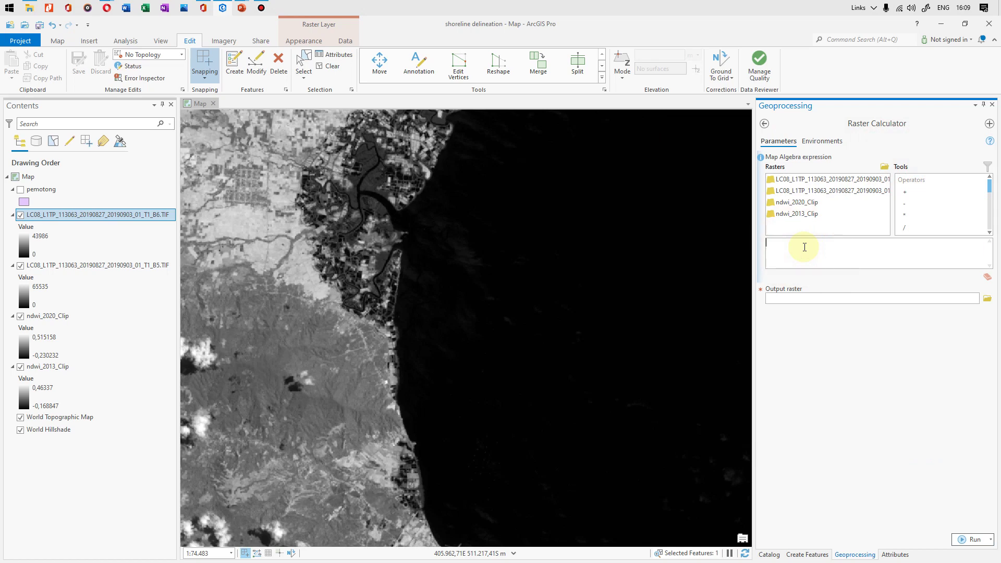
double_click(884, 192)
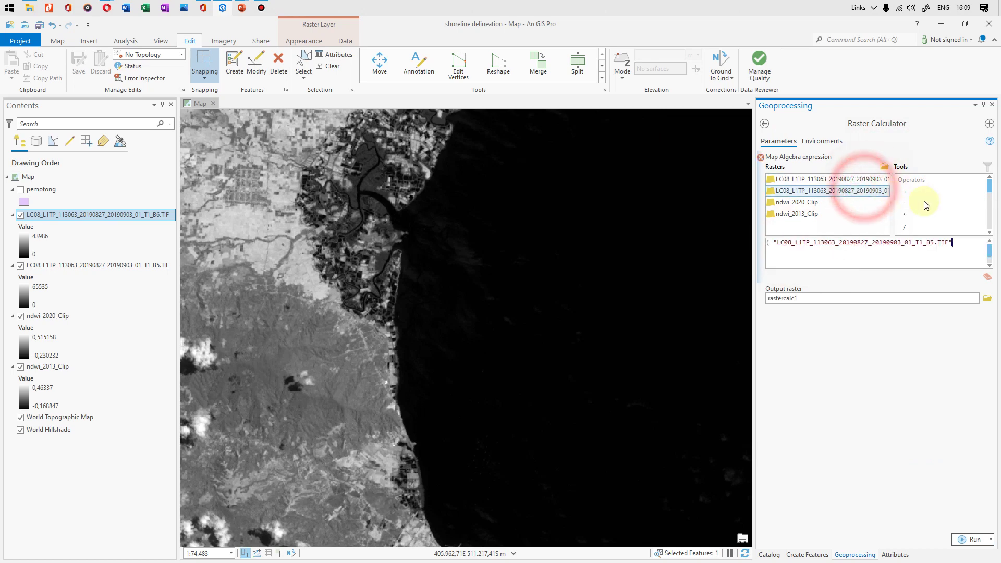
double_click(915, 202)
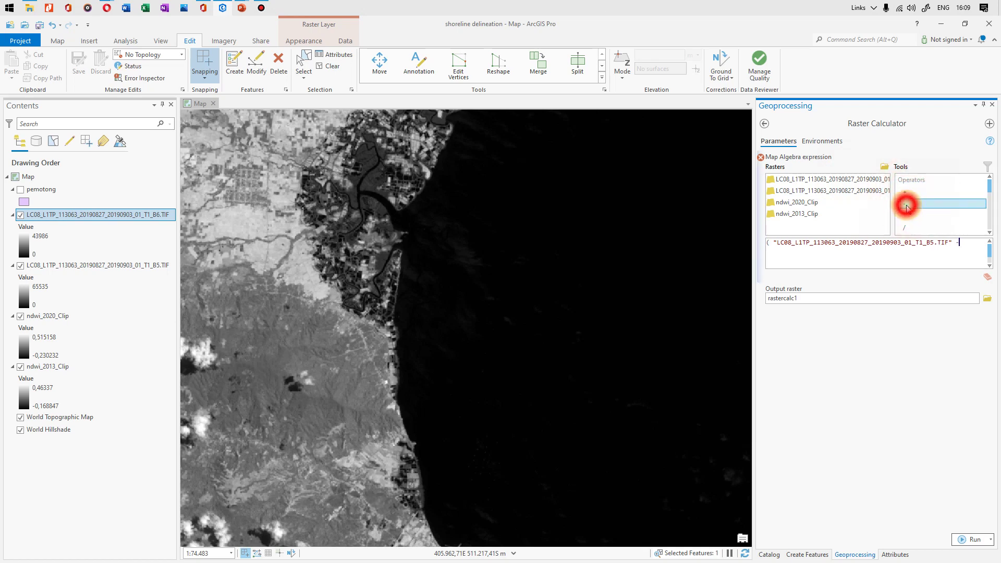
double_click(850, 179)
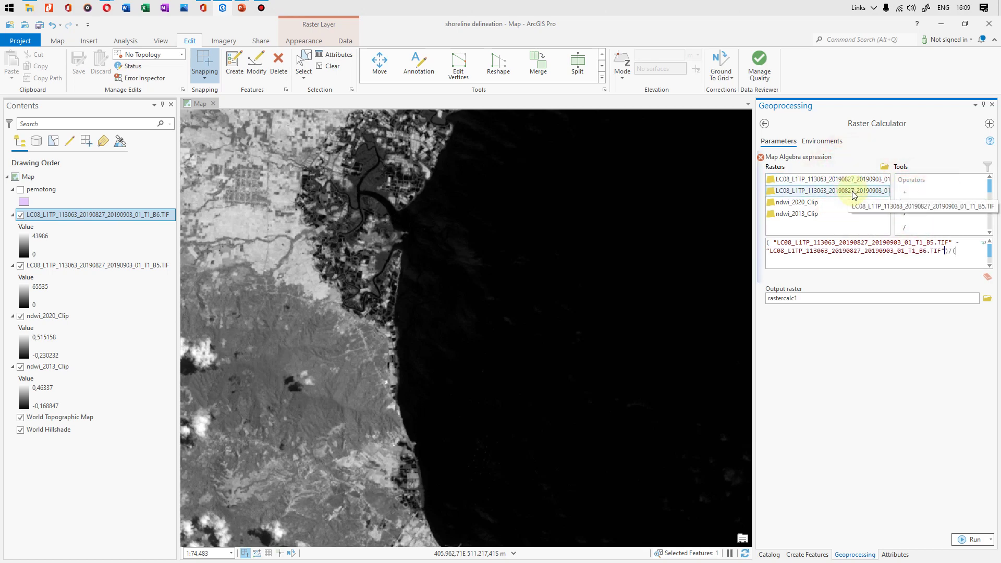
double_click(852, 191)
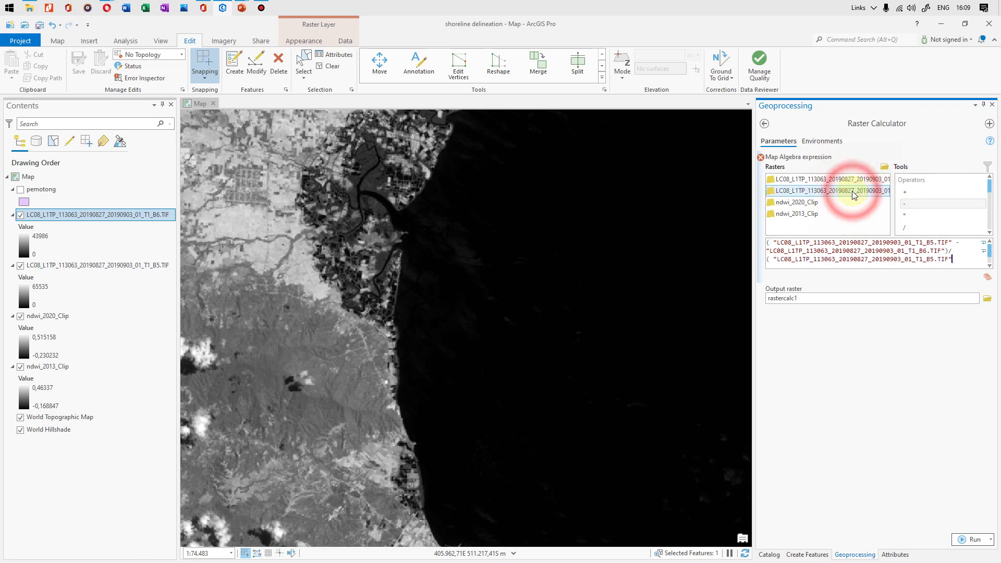
double_click(912, 192)
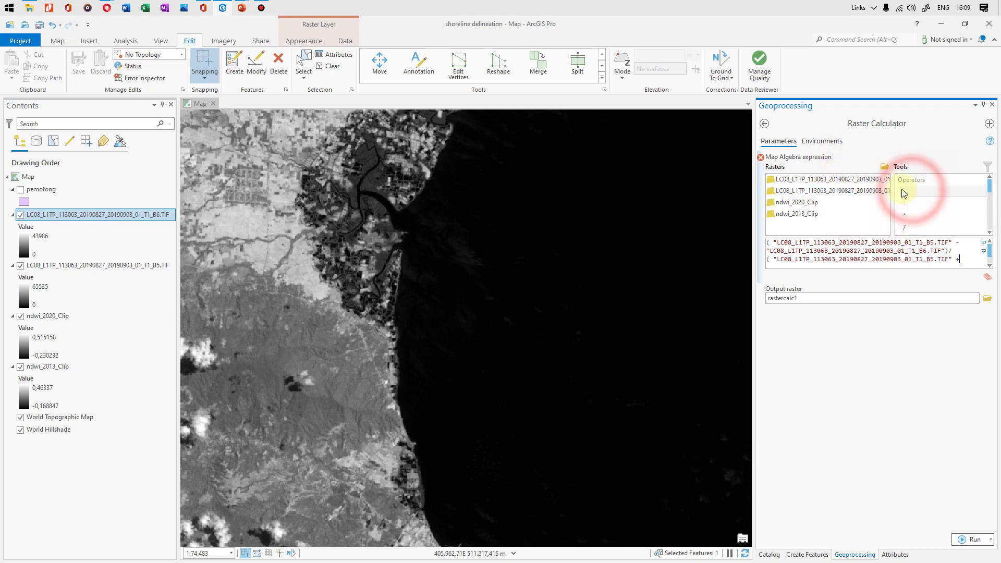
double_click(857, 180)
type(")")
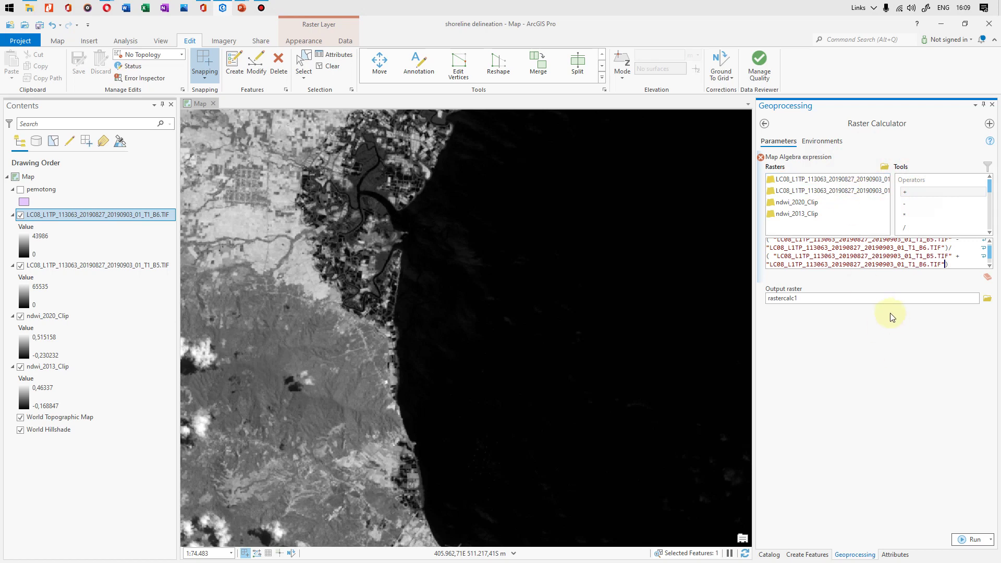
left_click(889, 301)
double_click(962, 299)
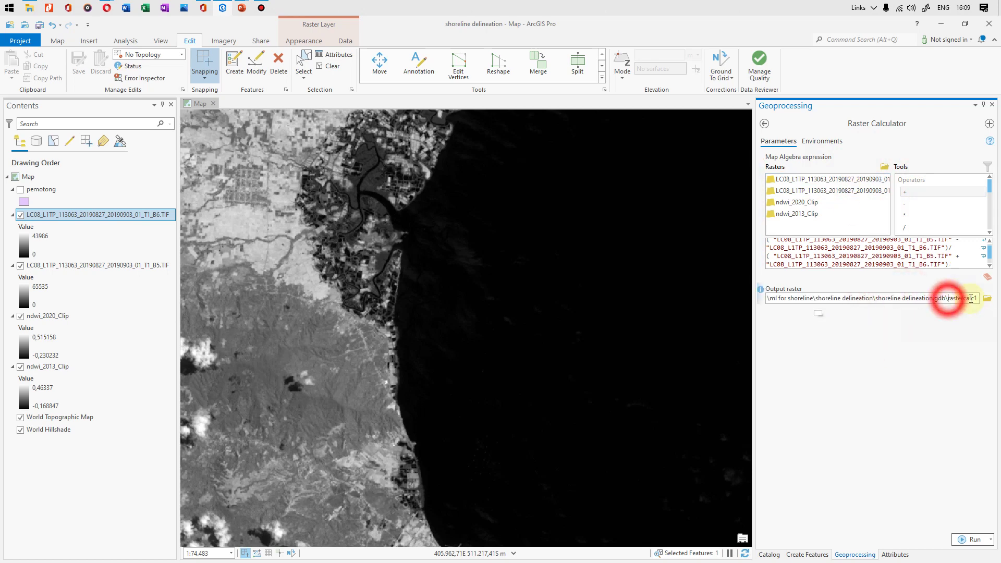
type("ndwi")
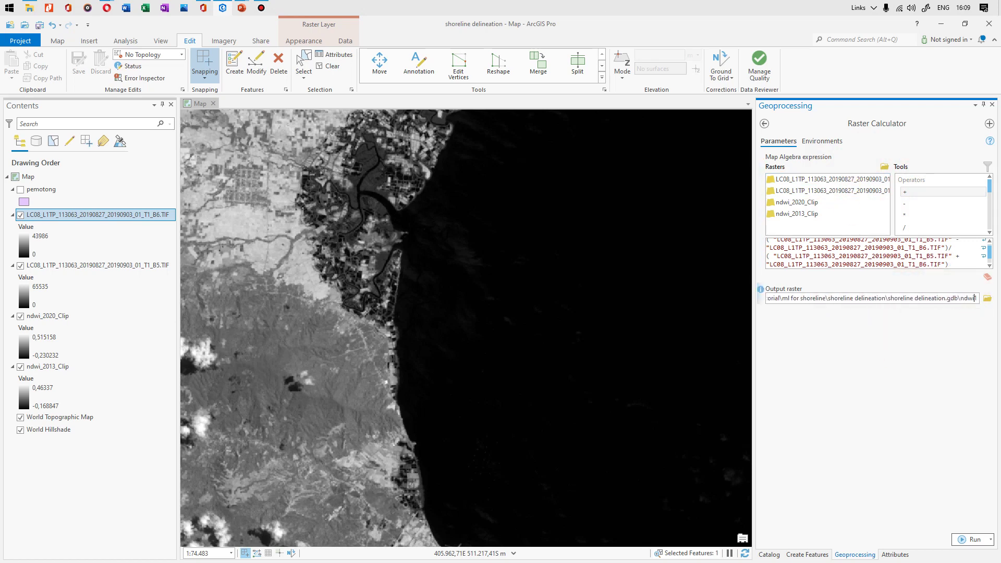
type("_2019")
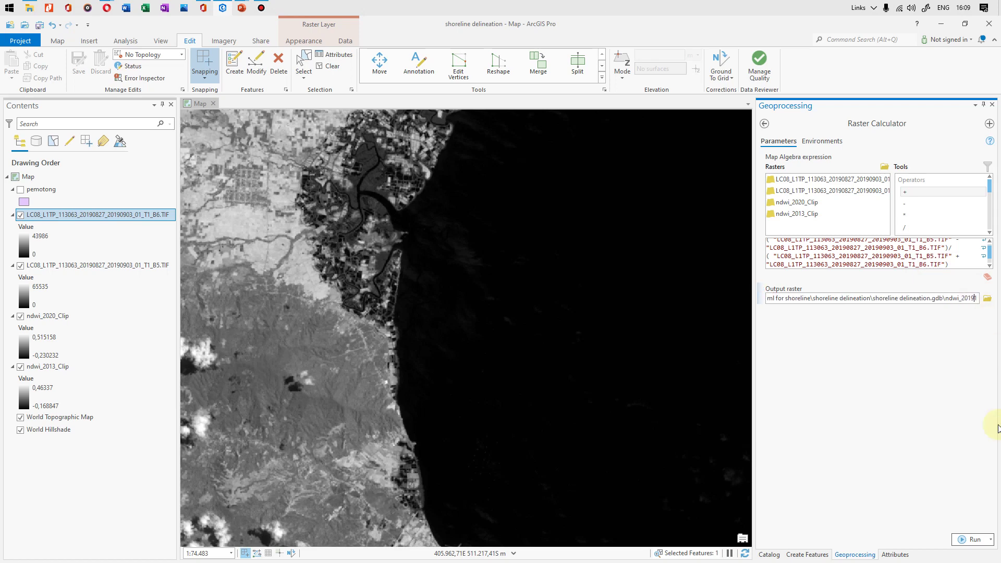
left_click(973, 539)
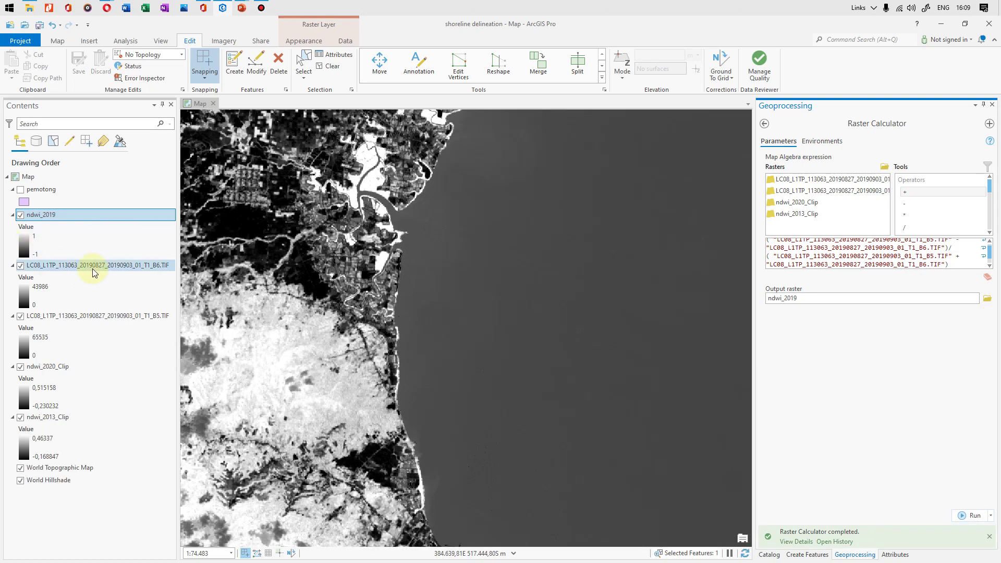
Remove the B6 and B5 band layers from the map.
right_click(92, 265)
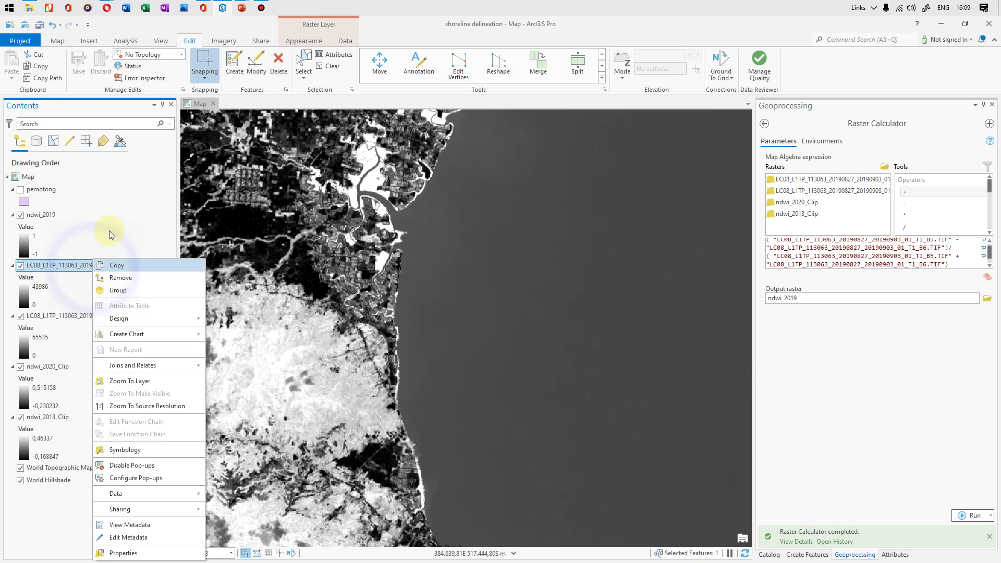
left_click(122, 278)
right_click(91, 265)
left_click(141, 279)
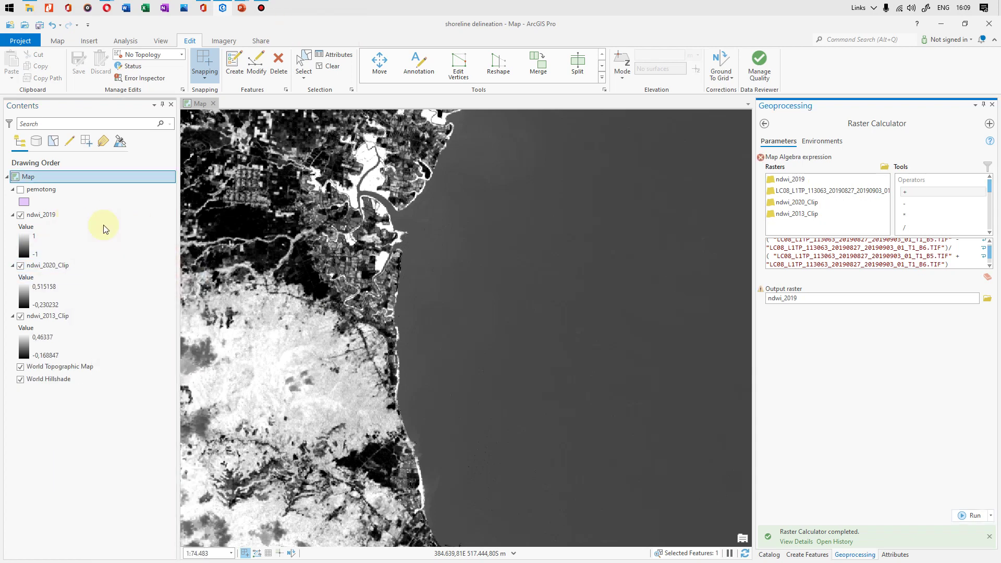
right_click(50, 266)
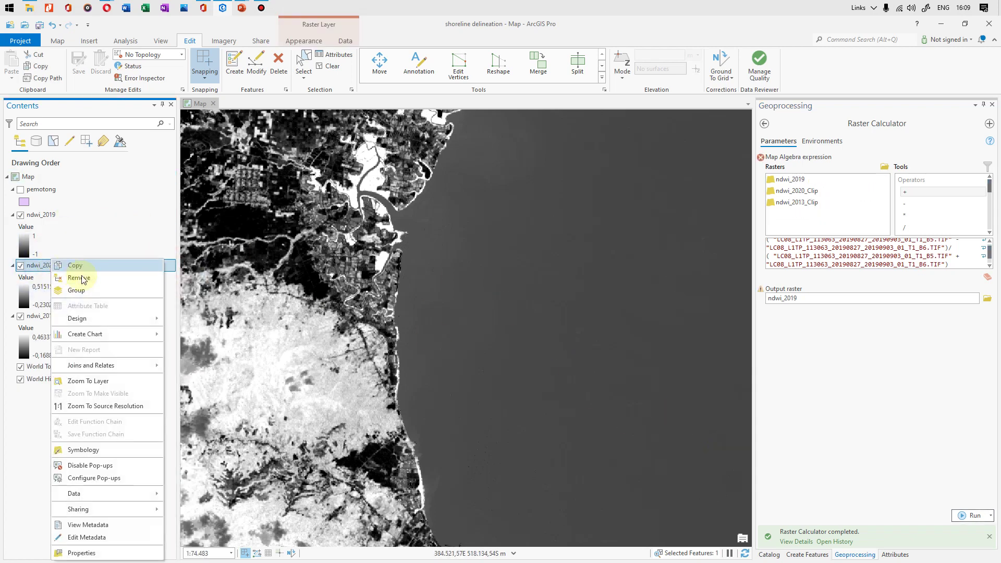
Remove ndwi_2020_Clip, then clip ndwi_2019 to the pemotong polygon shape as ndwi_2019_Clip.
left_click(82, 277)
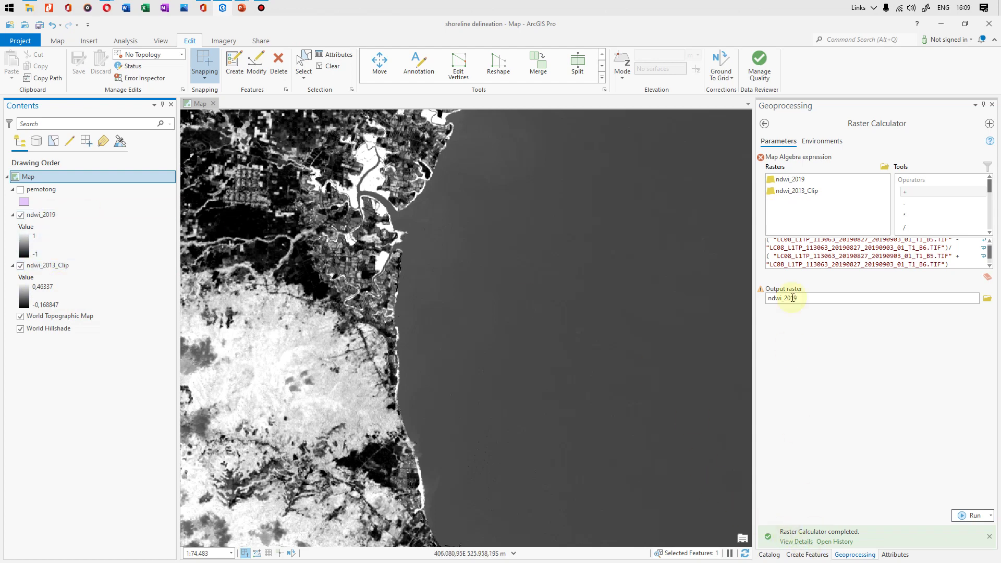
left_click(766, 123)
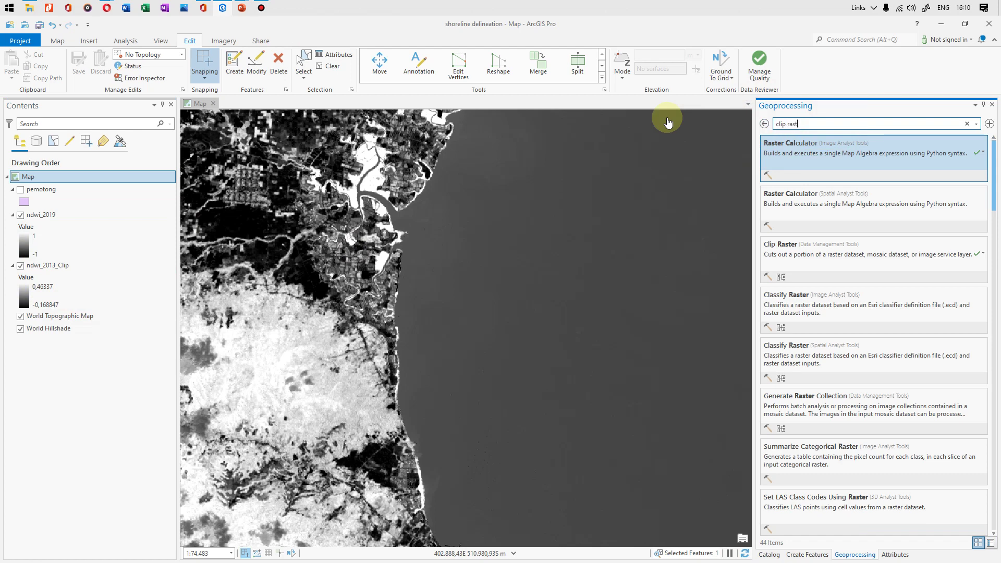
left_click(847, 165)
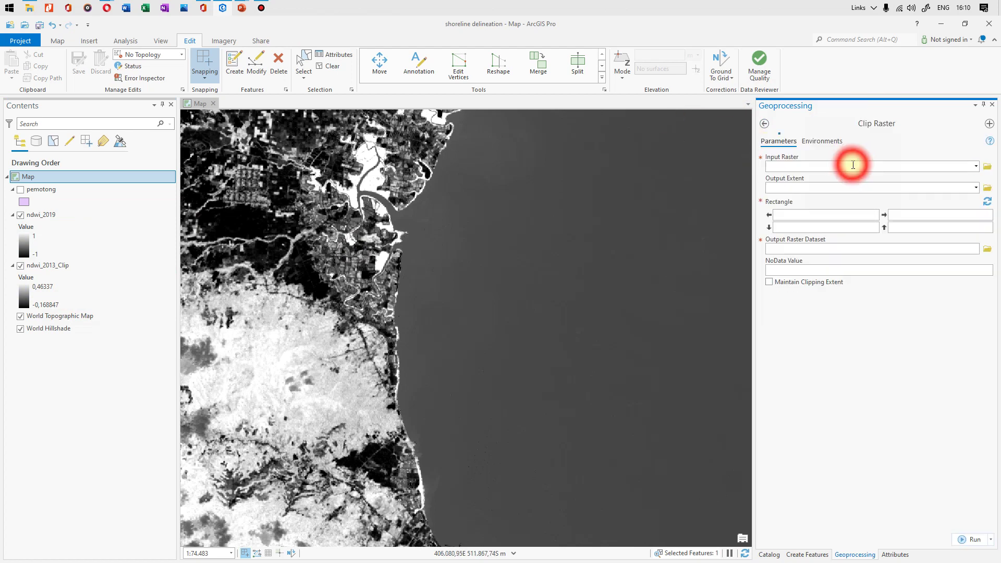
left_click(975, 167)
left_click(931, 181)
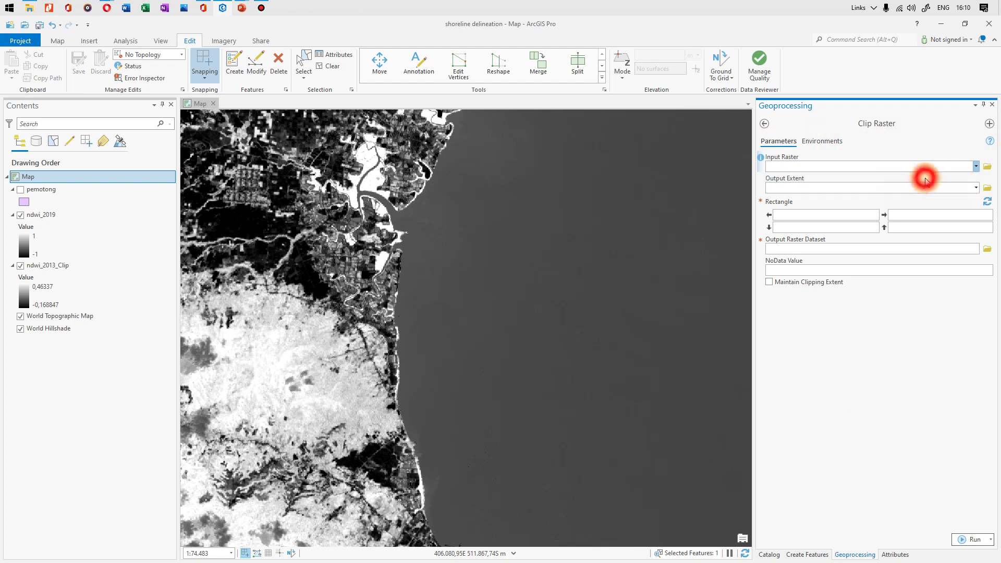
left_click(976, 188)
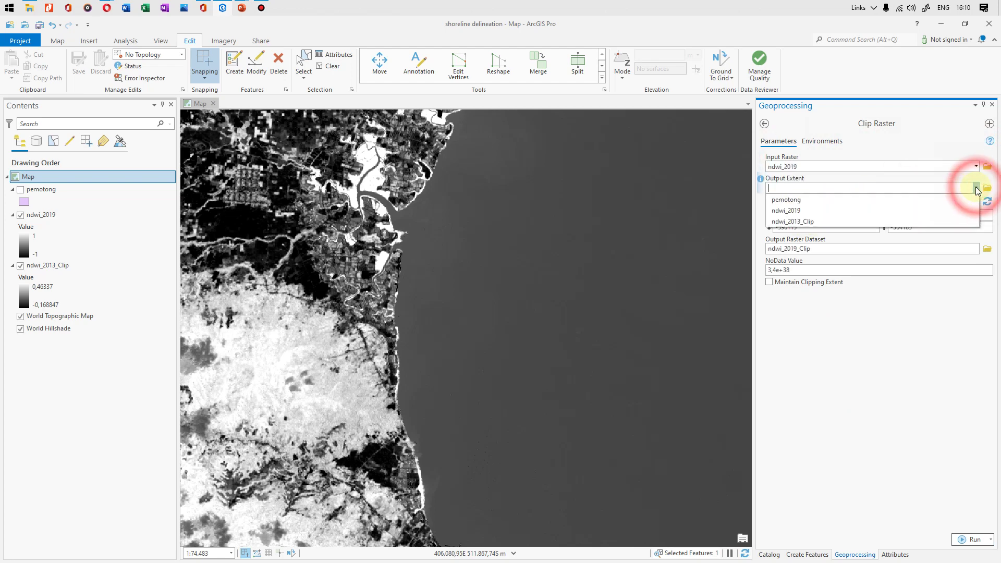
left_click(920, 199)
left_click(768, 239)
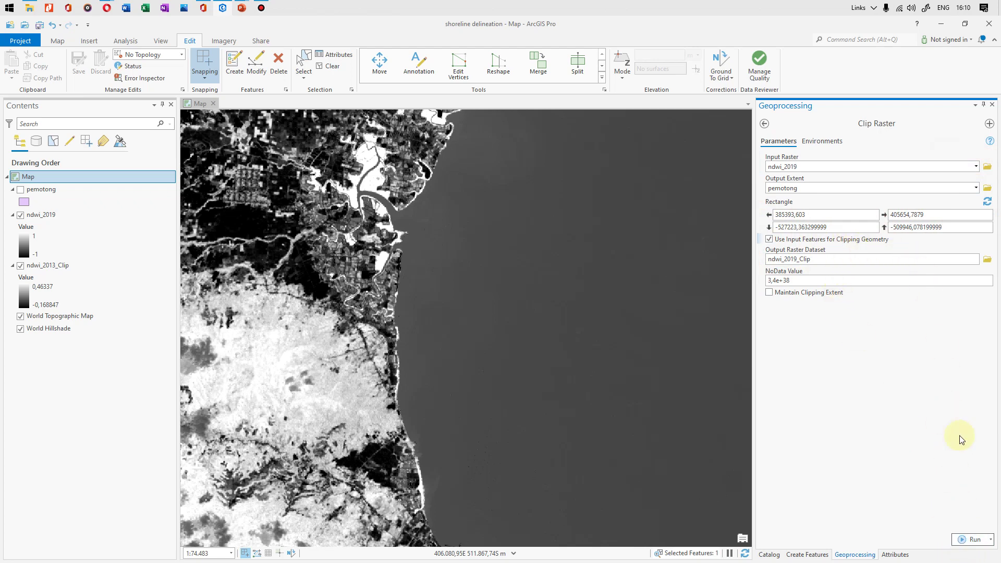
left_click(971, 541)
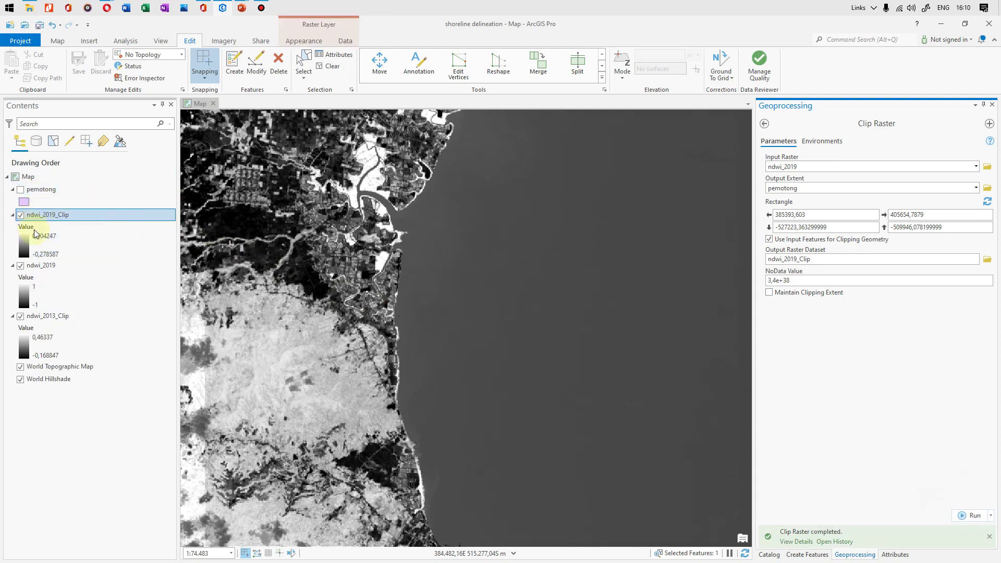
Remove the unclipped ndwi_2019 layer from the Contents pane.
scroll(268, 303, "down", 4)
right_click(37, 265)
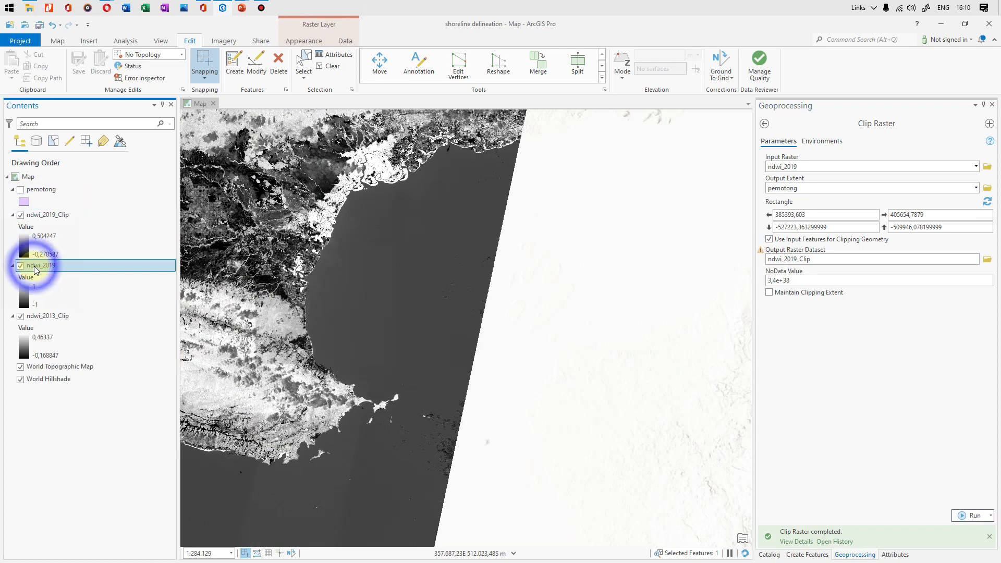
left_click(83, 280)
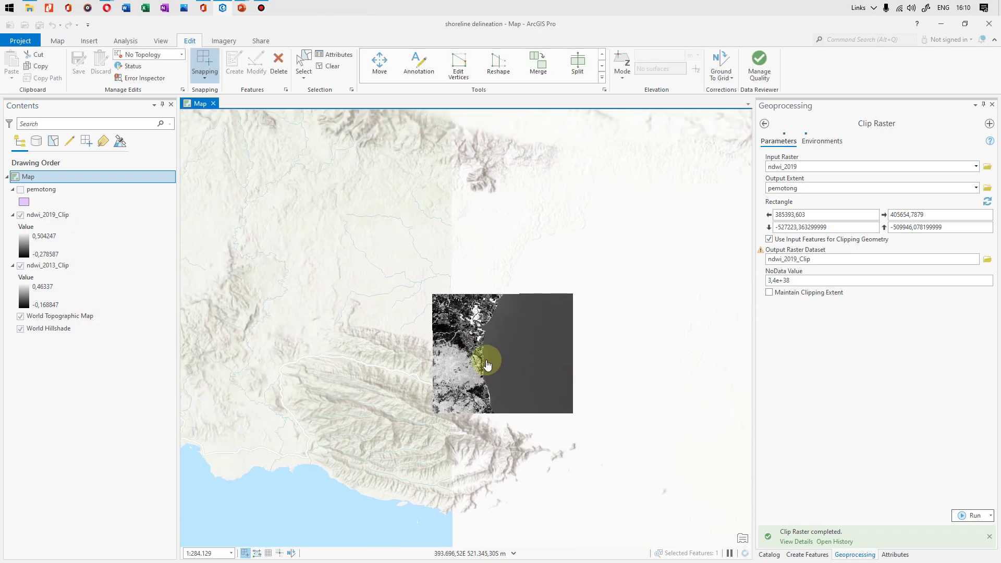
scroll(485, 368, "up", 5)
scroll(484, 367, "down", 3)
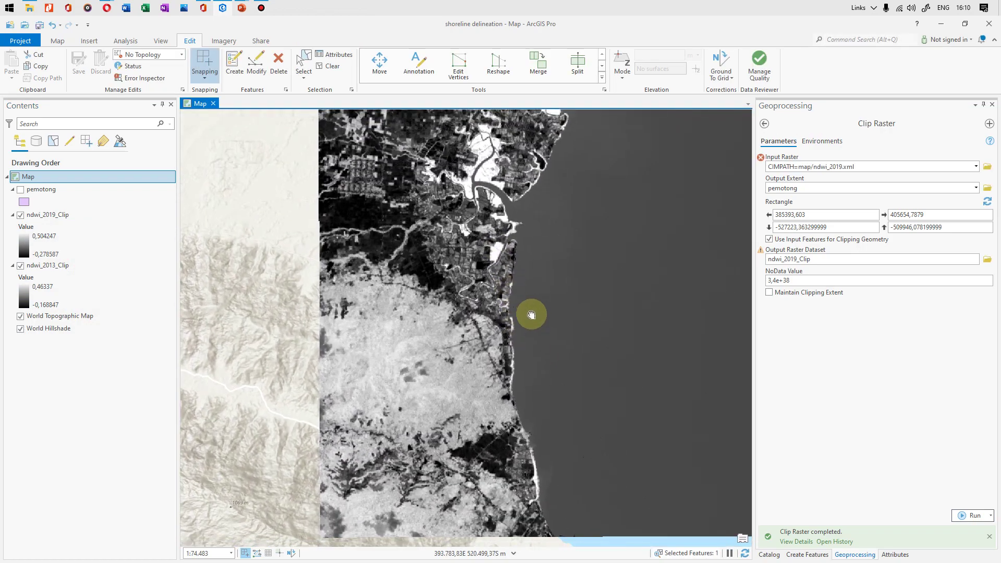
scroll(538, 350, "down", 1)
scroll(474, 369, "up", 1)
Pan the map along the coastline and river mouth to inspect the clipped raster.
left_click_drag(474, 369, 459, 384)
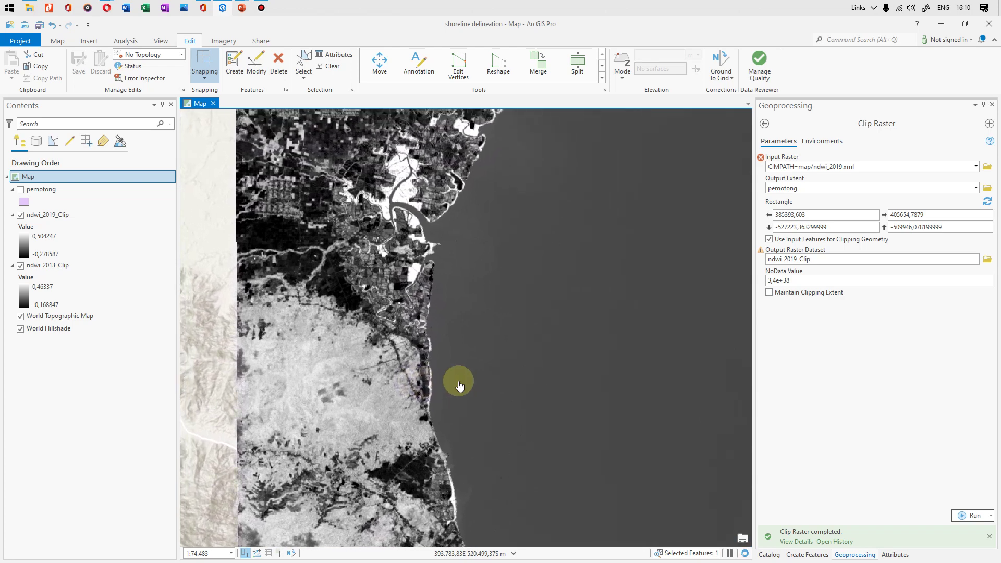
mouse_move(505, 295)
left_mouse_down()
mouse_move(500, 389)
mouse_move(510, 296)
left_mouse_up()
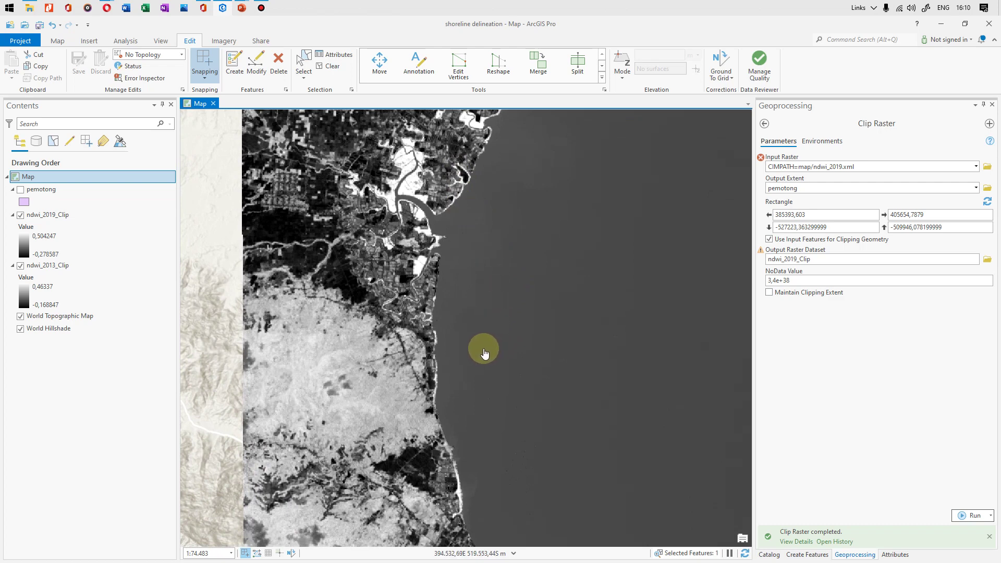
left_click_drag(485, 353, 487, 416)
left_click_drag(572, 418, 552, 351)
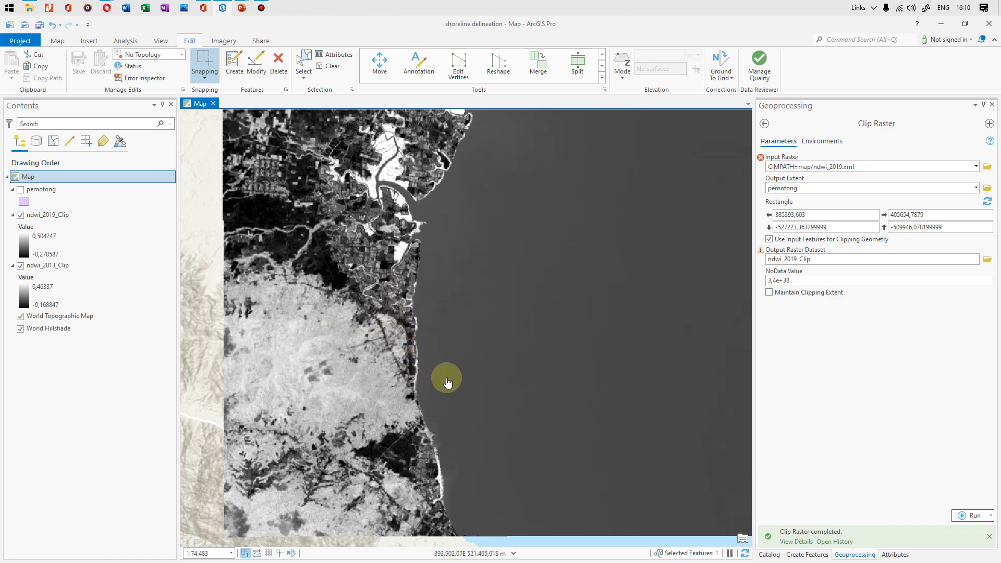
left_click_drag(546, 348, 527, 373)
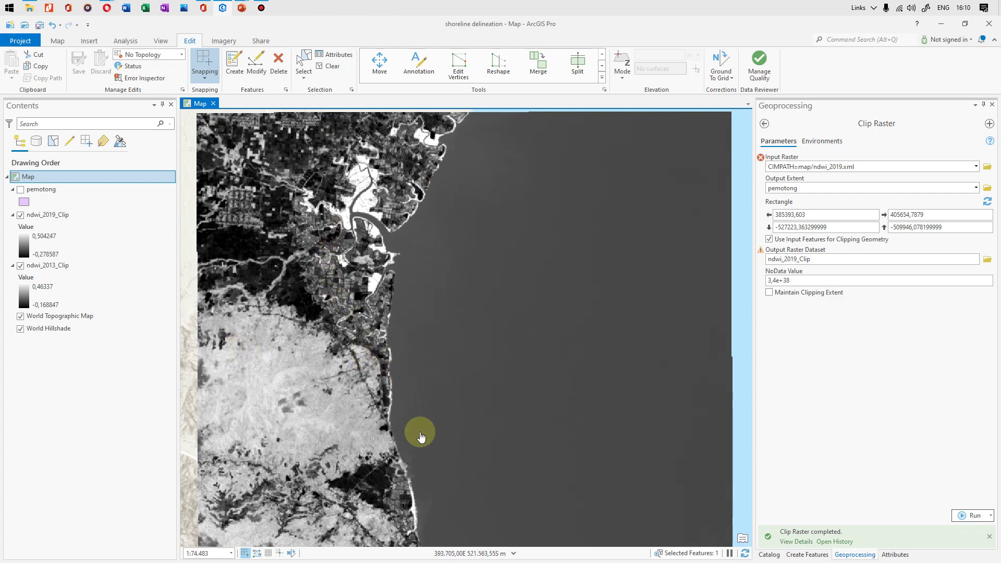
left_click_drag(423, 452, 436, 394)
left_click_drag(552, 308, 547, 391)
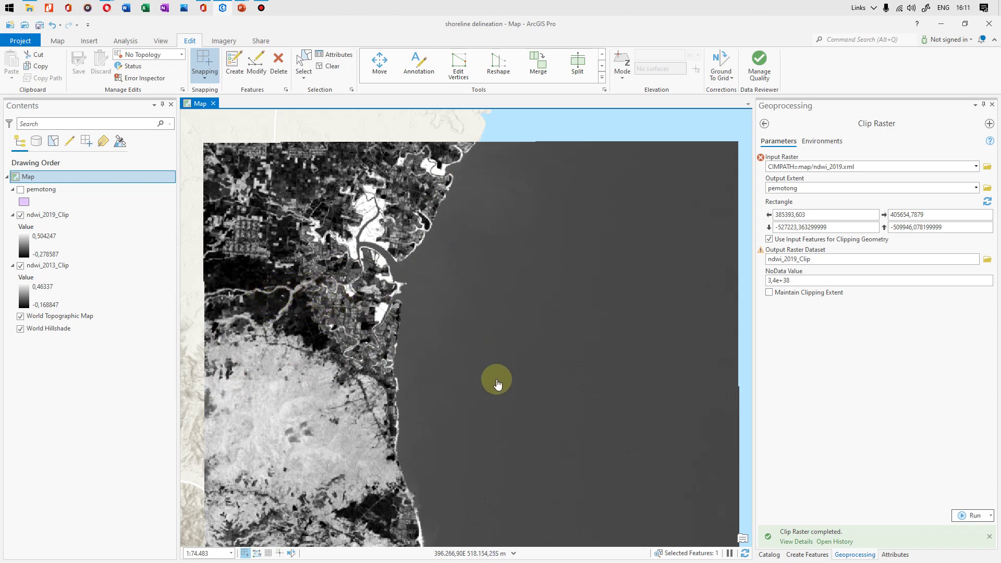
left_click_drag(528, 417, 526, 362)
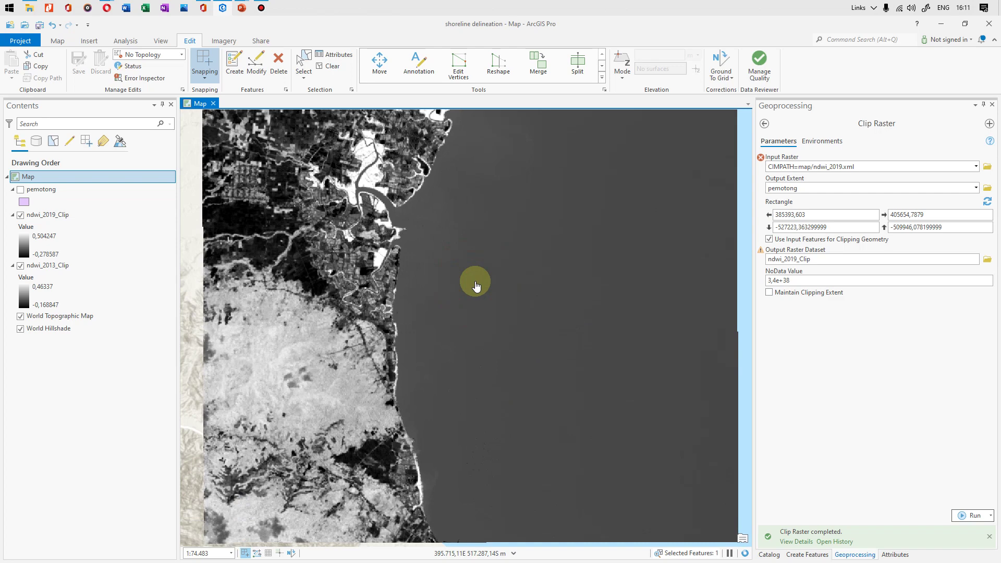
left_click(476, 284)
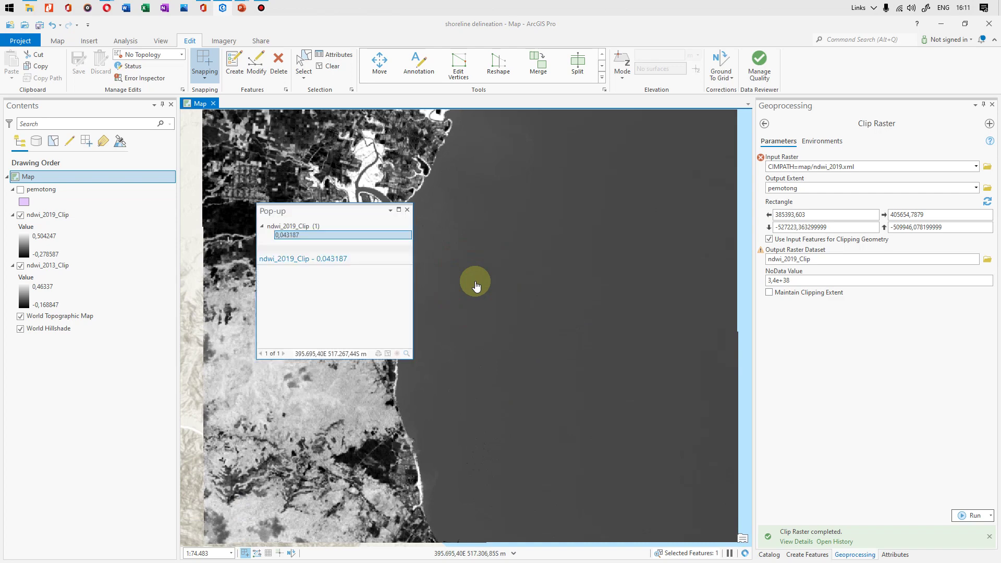
left_click(278, 235)
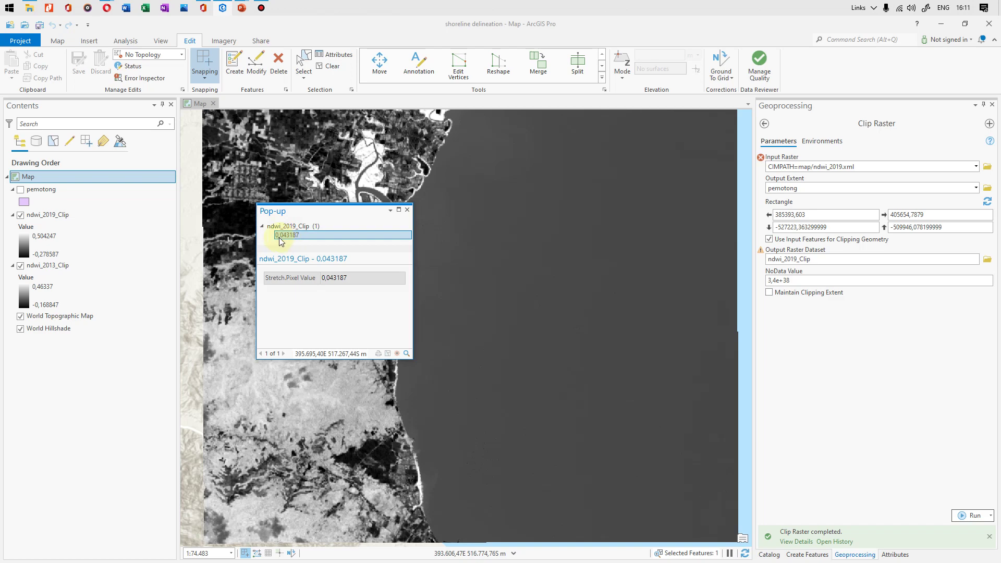
left_click(407, 210)
left_click(346, 365)
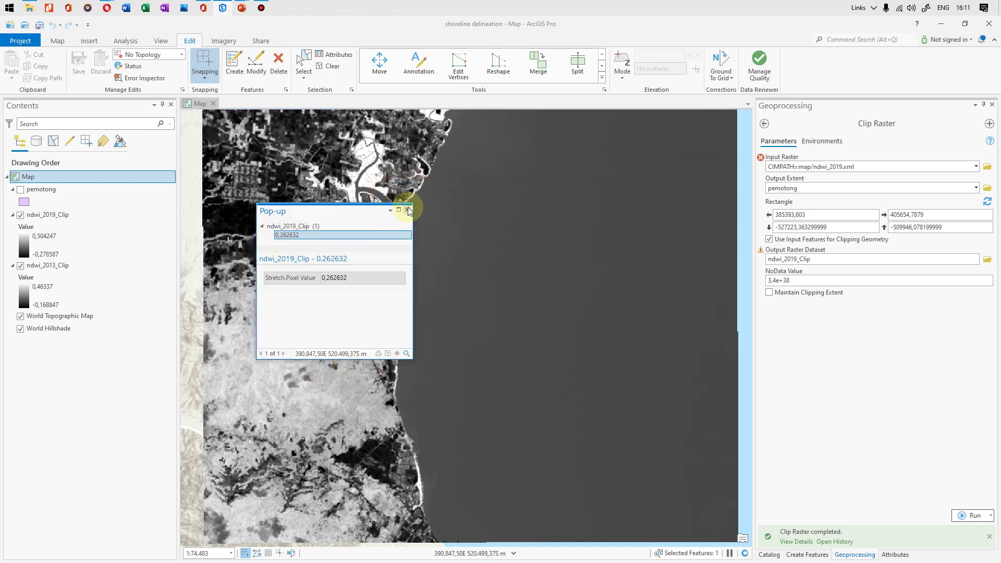
left_click(407, 211)
scroll(397, 245, "up", 4)
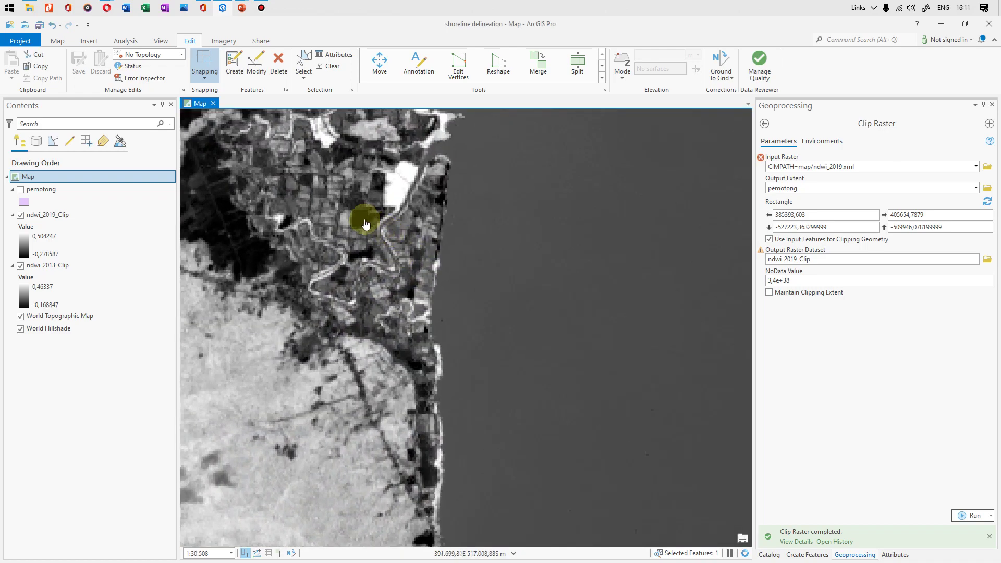
left_click(364, 218)
left_click(408, 210)
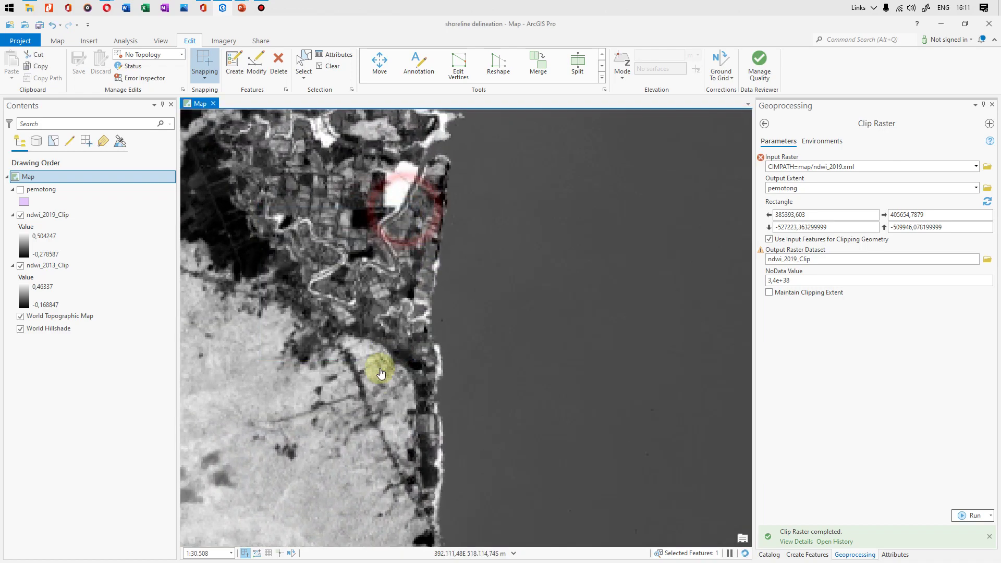
scroll(368, 387, "down", 4)
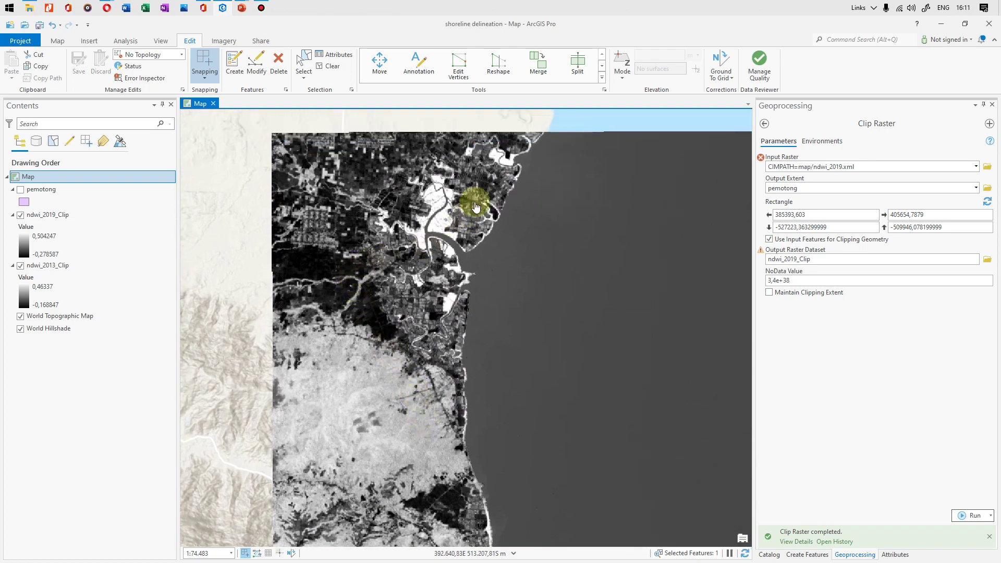
scroll(437, 321, "up", 6)
left_click(426, 321)
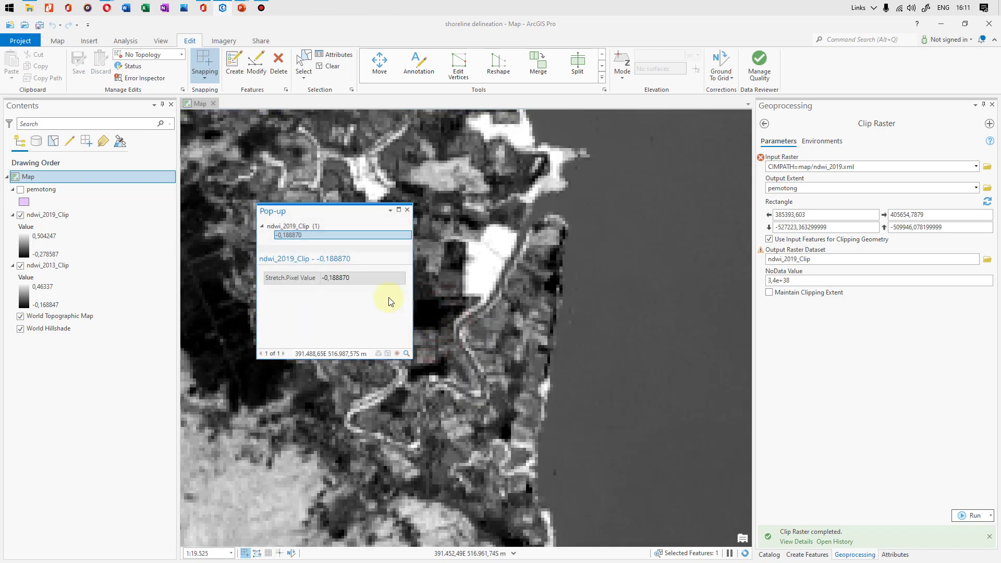
left_click(407, 209)
scroll(409, 402, "down", 4)
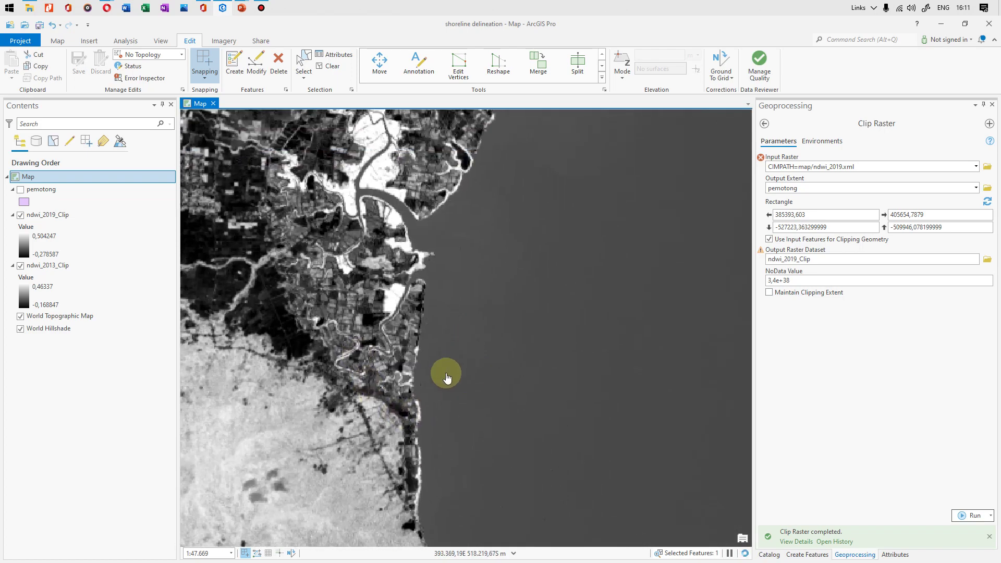
left_click(467, 306)
left_click(407, 210)
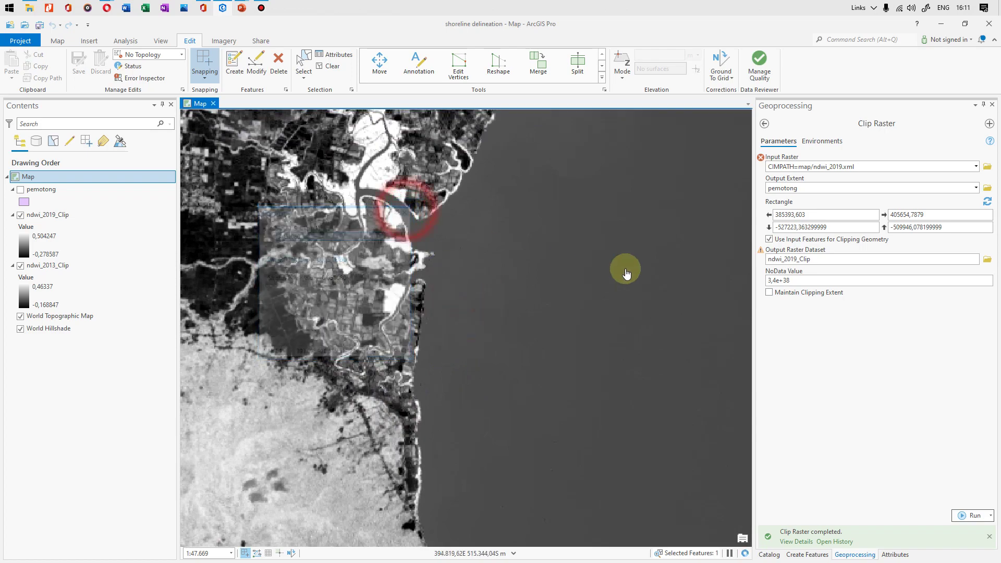
left_click(636, 262)
scroll(514, 346, "down", 4)
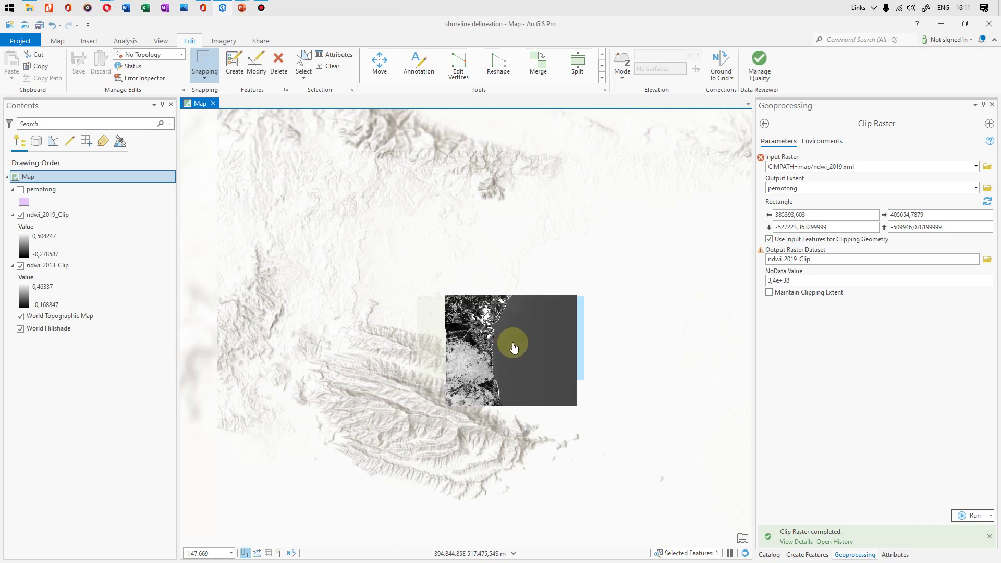
scroll(521, 346, "up", 3)
left_click(571, 267)
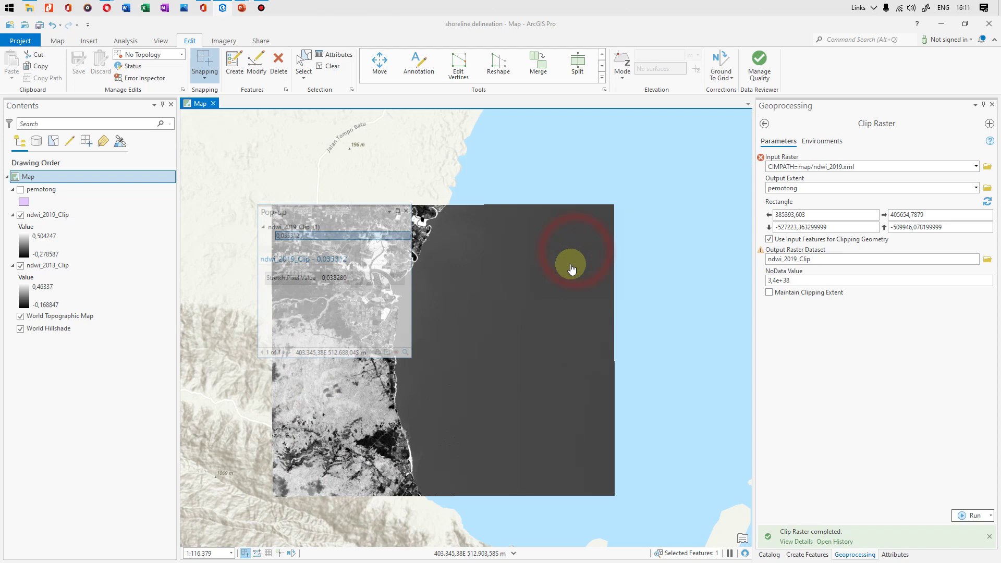
left_click(407, 209)
scroll(323, 284, "up", 2)
left_click(263, 250)
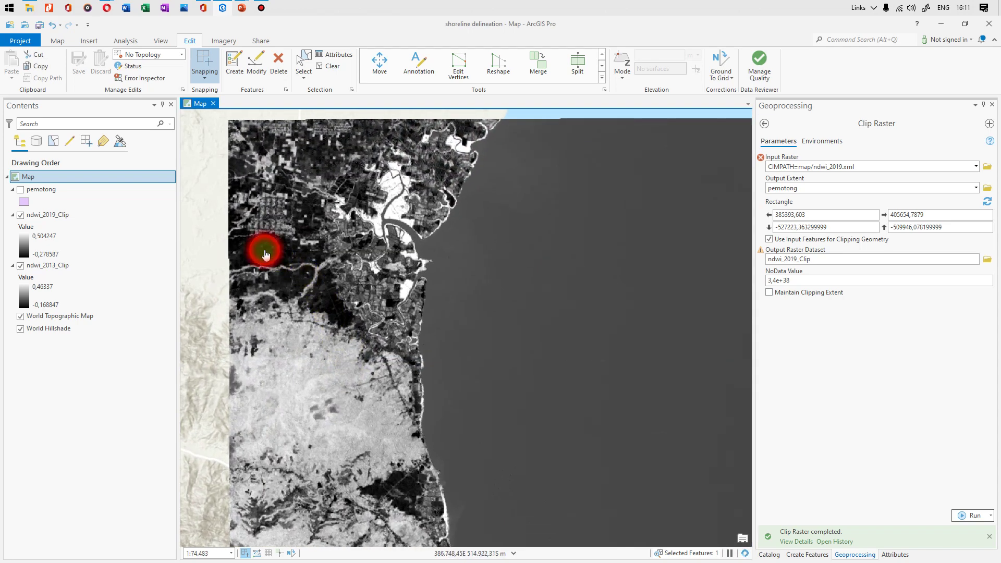
left_click(407, 210)
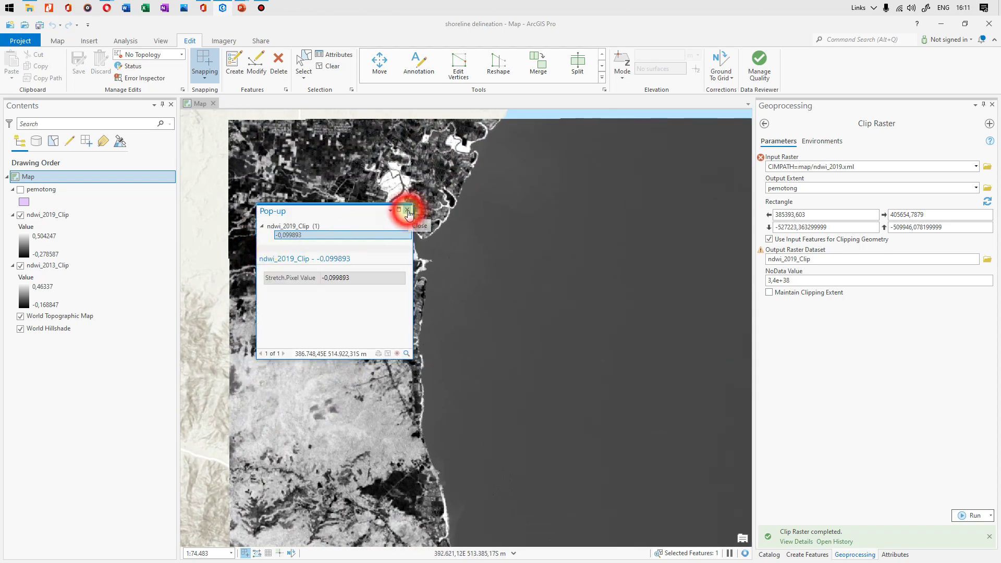
left_click(335, 312)
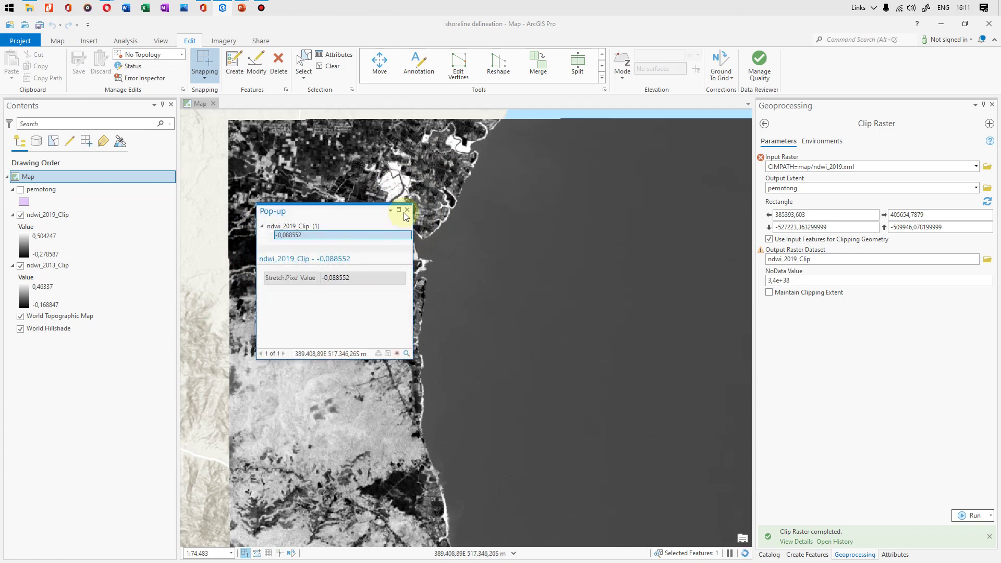
left_click(406, 211)
left_click(349, 319)
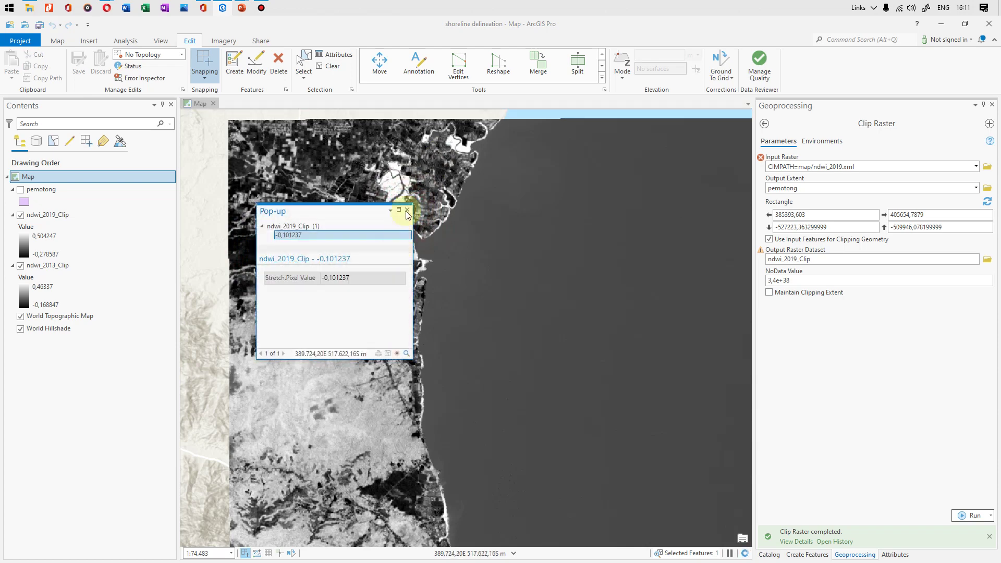
left_click(407, 210)
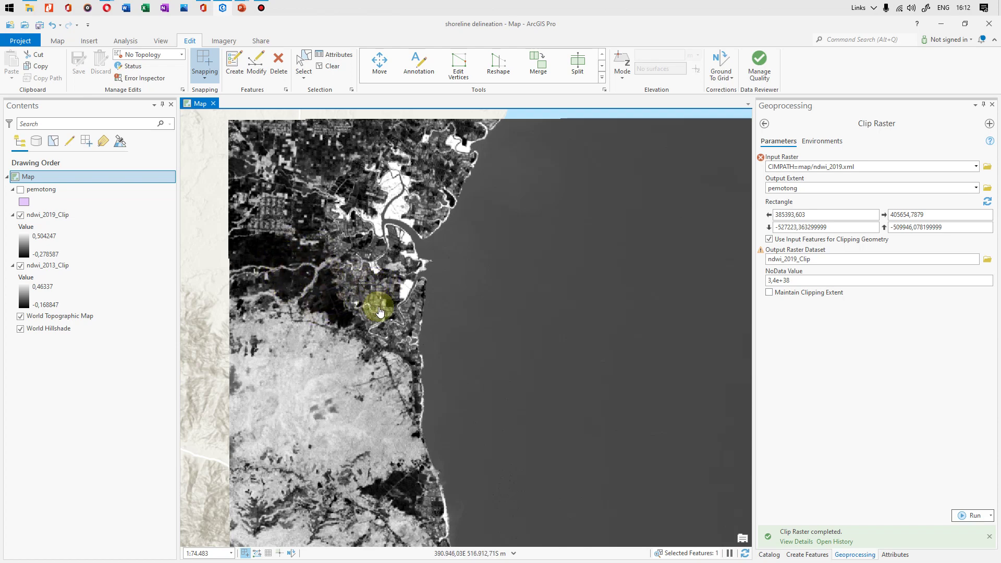
scroll(369, 290, "up", 2)
scroll(380, 409, "down", 2)
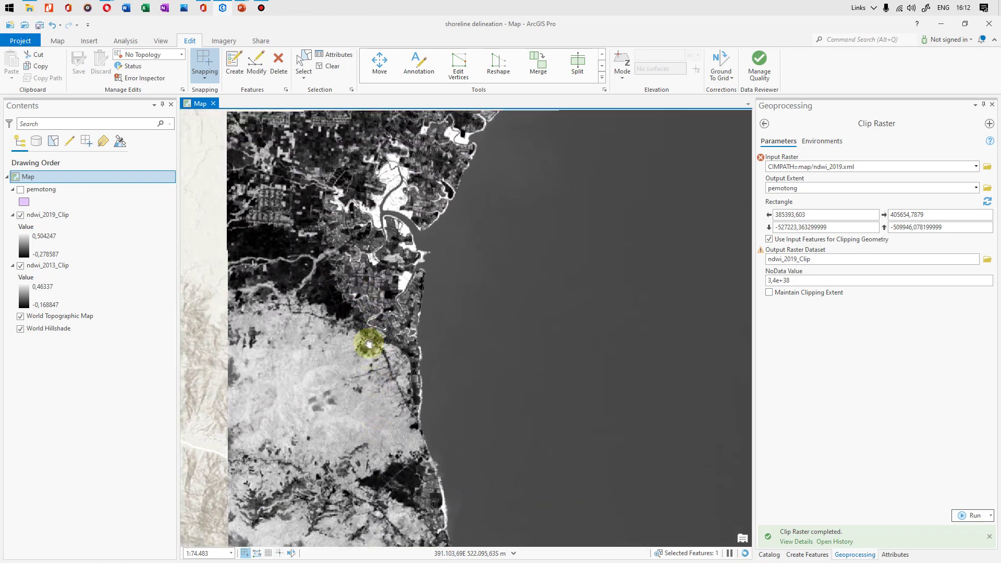
scroll(369, 344, "up", 1)
scroll(391, 425, "down", 1)
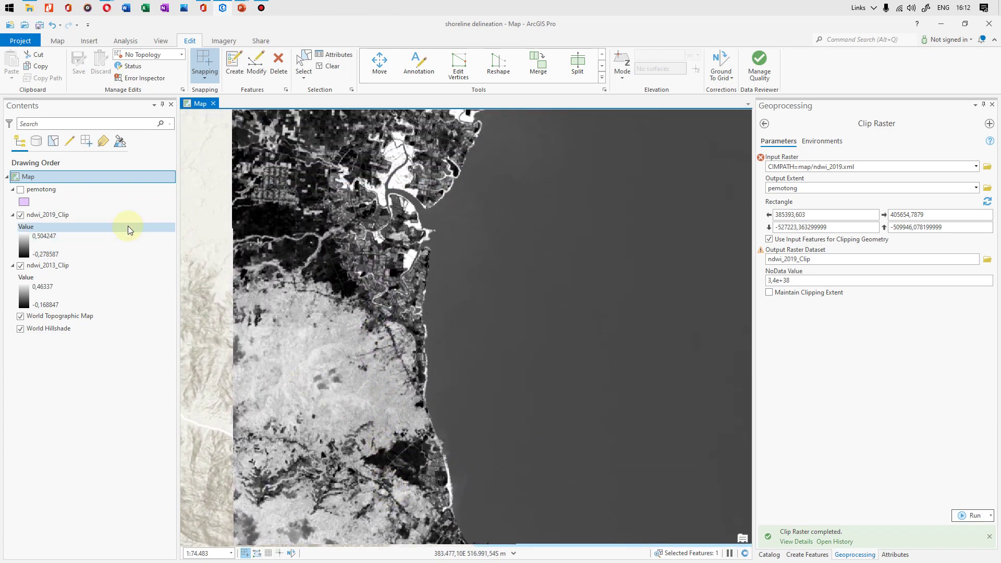
Open the Reclassify tool and set its input raster to ndwi_2019_Clip.
left_click(767, 554)
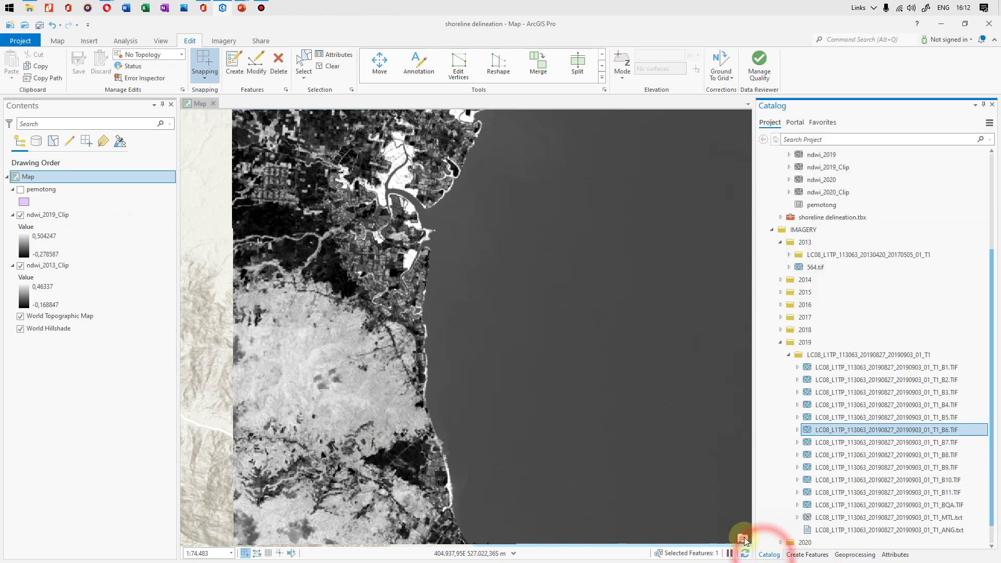
left_click(855, 555)
left_click(764, 125)
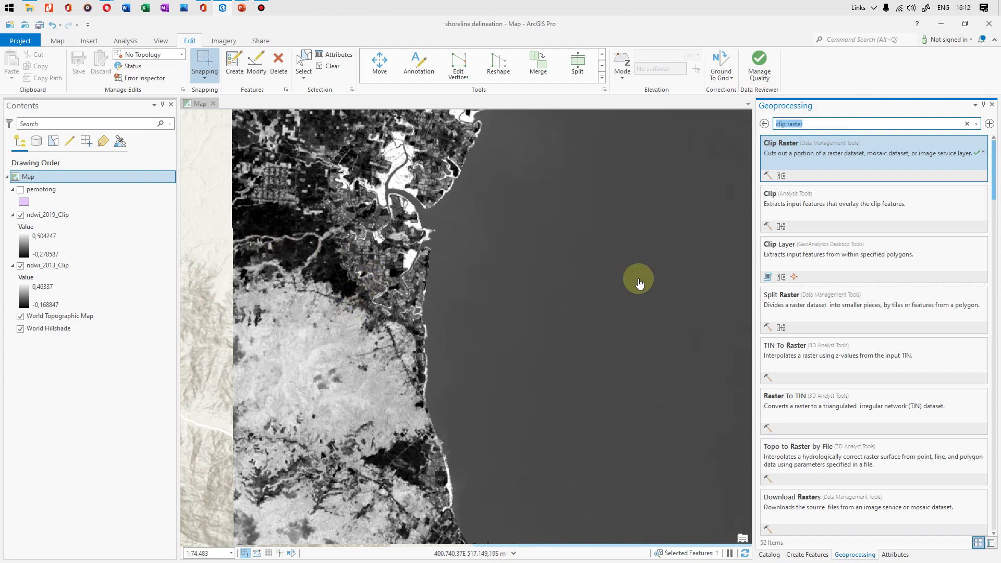
type("reclass")
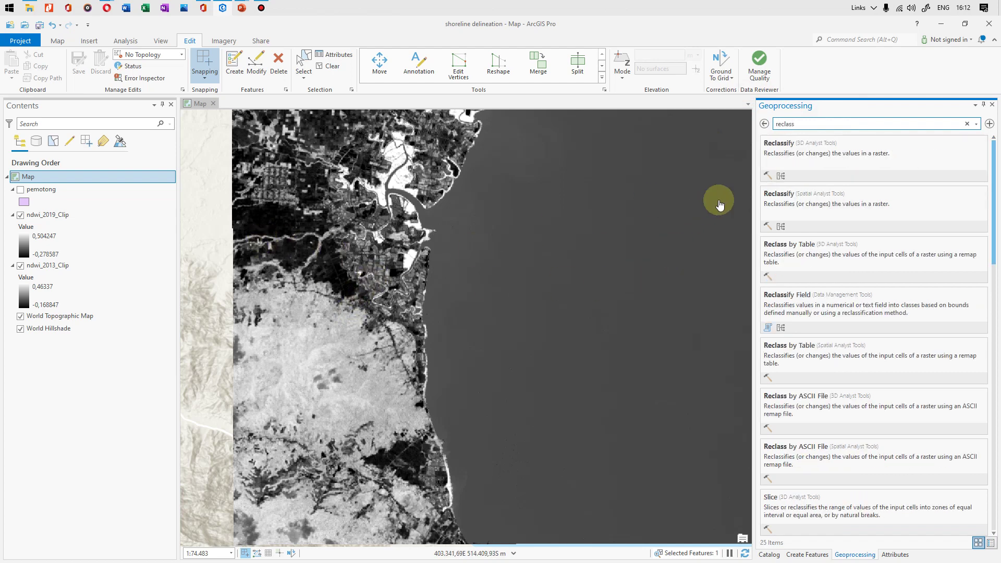
left_click(791, 174)
left_click(813, 159)
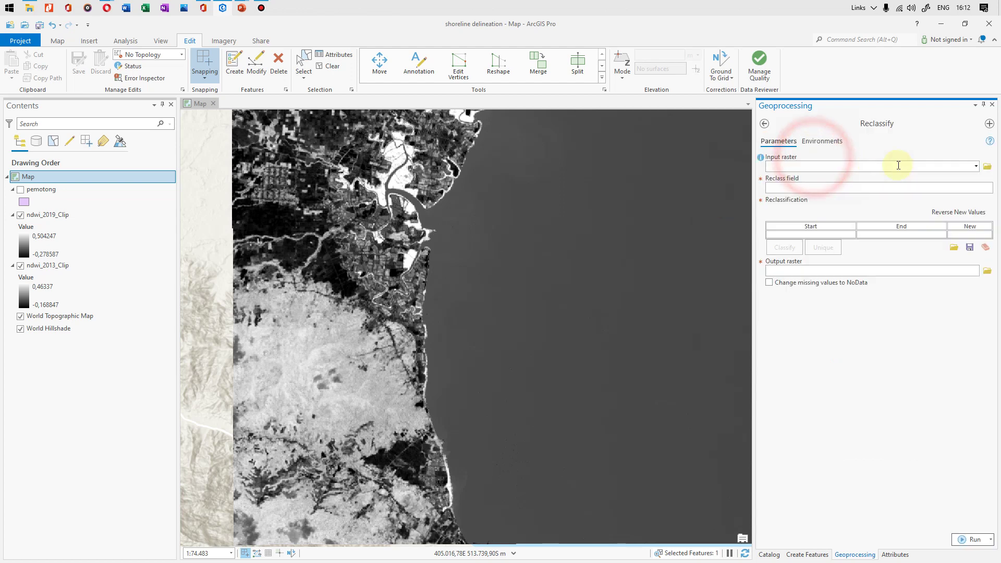
left_click(975, 166)
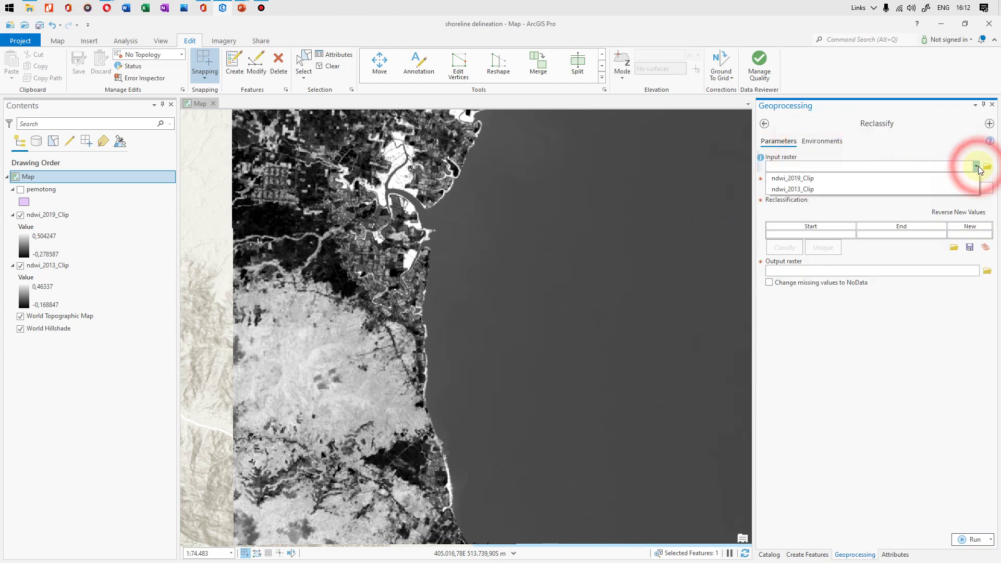
left_click(915, 179)
In the Classify dialog, choose Equal Interval with 9 classes.
left_click(787, 249)
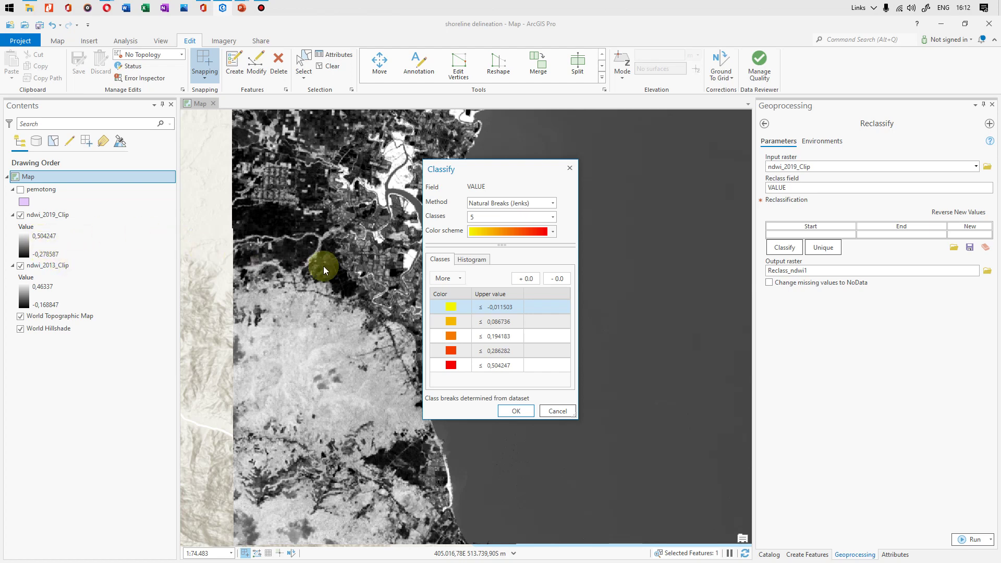
left_click(550, 205)
left_click(569, 323)
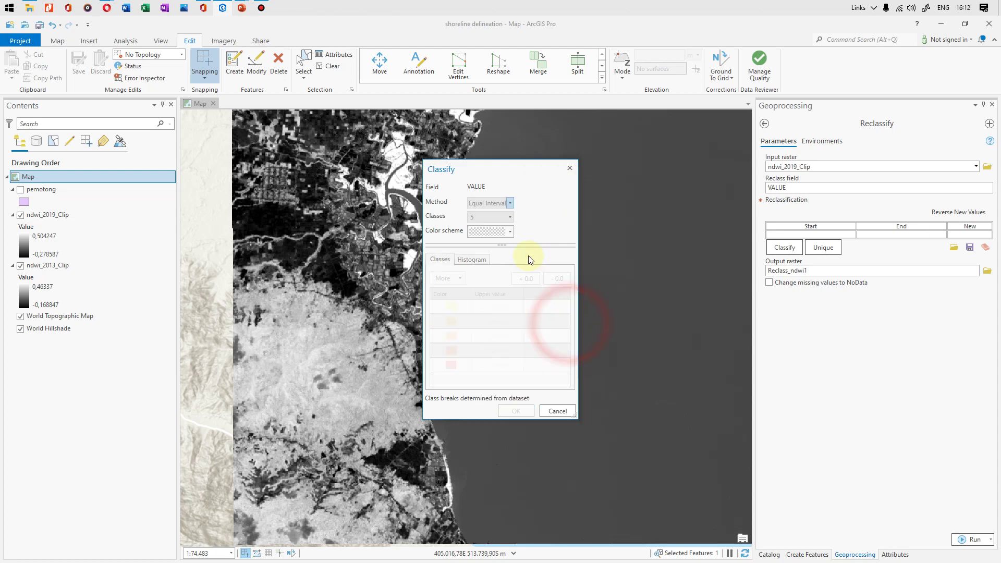
left_click(551, 217)
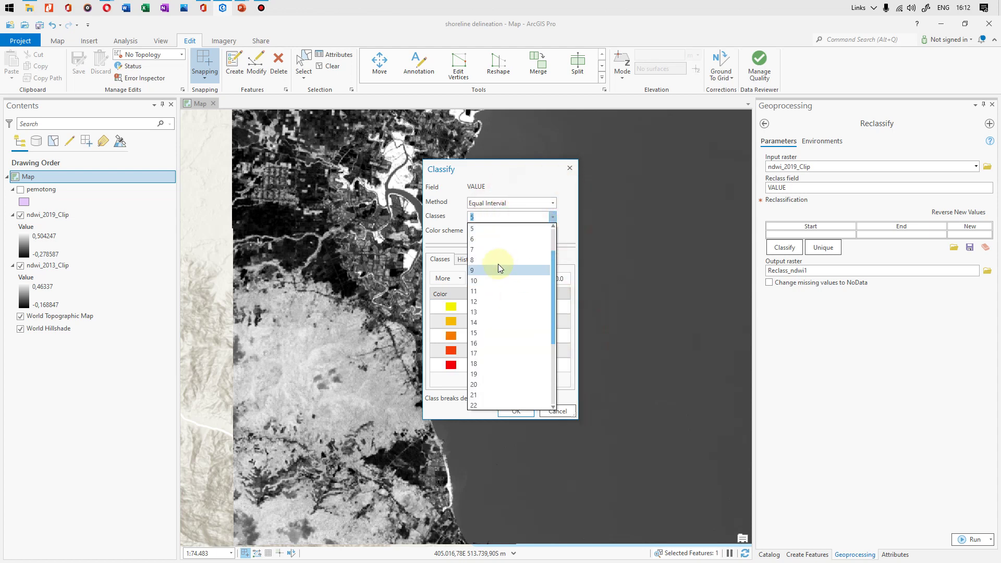
left_click(492, 272)
type("9")
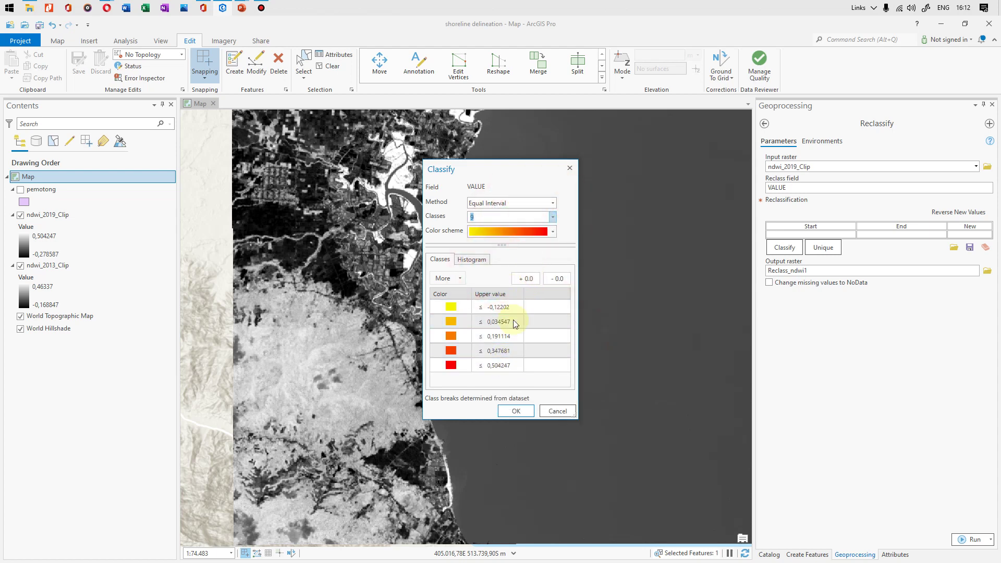
left_click(511, 338)
Change the top two class upper values to 0,6 and 0,5.
left_click(511, 307)
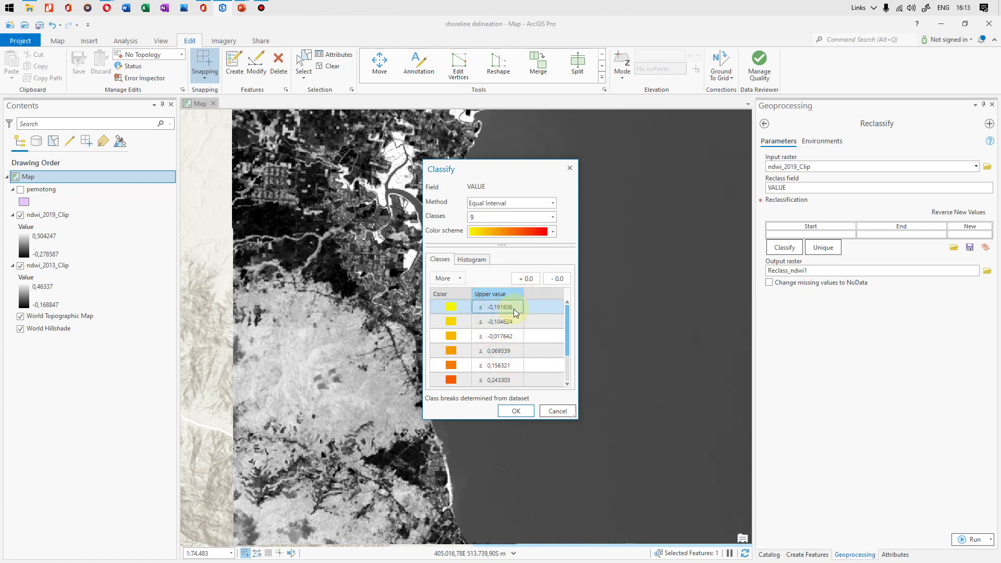
scroll(508, 339, "down", 1)
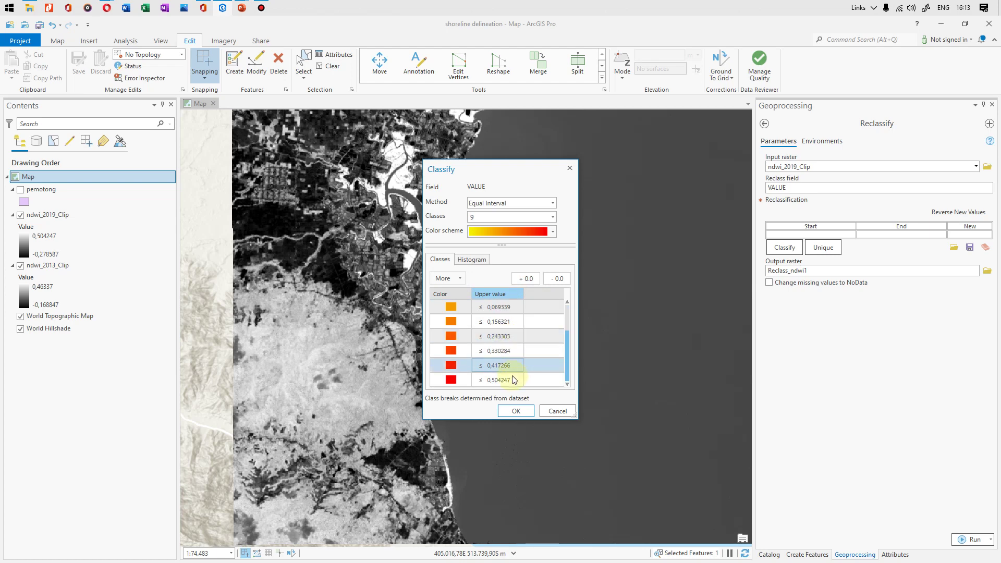
double_click(512, 380)
left_click(512, 380)
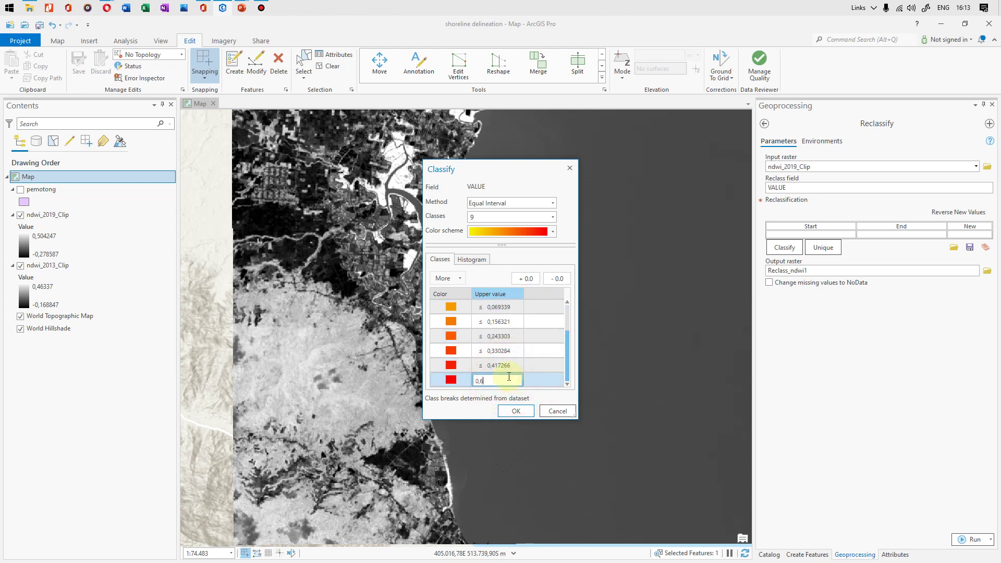
type("6")
key("Return")
left_click(508, 367)
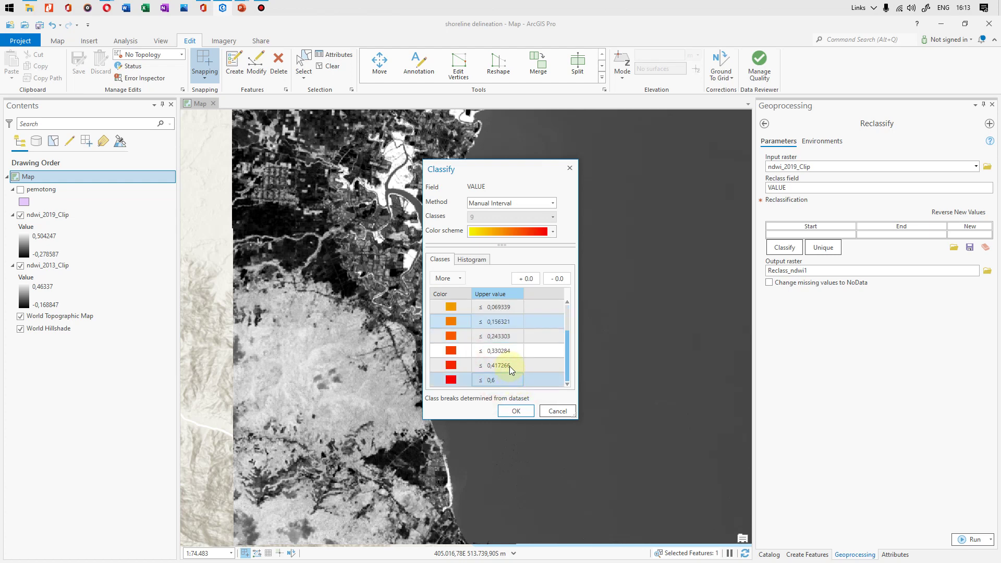
left_click(509, 367)
left_click(510, 367)
key("BackSpace")
key("BackSpace")
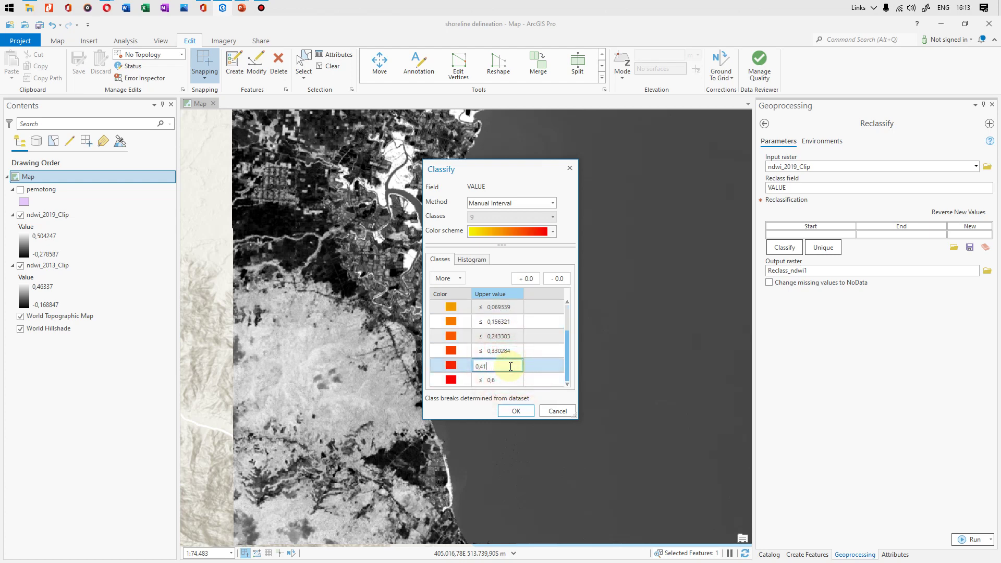
type("5")
left_click(519, 348)
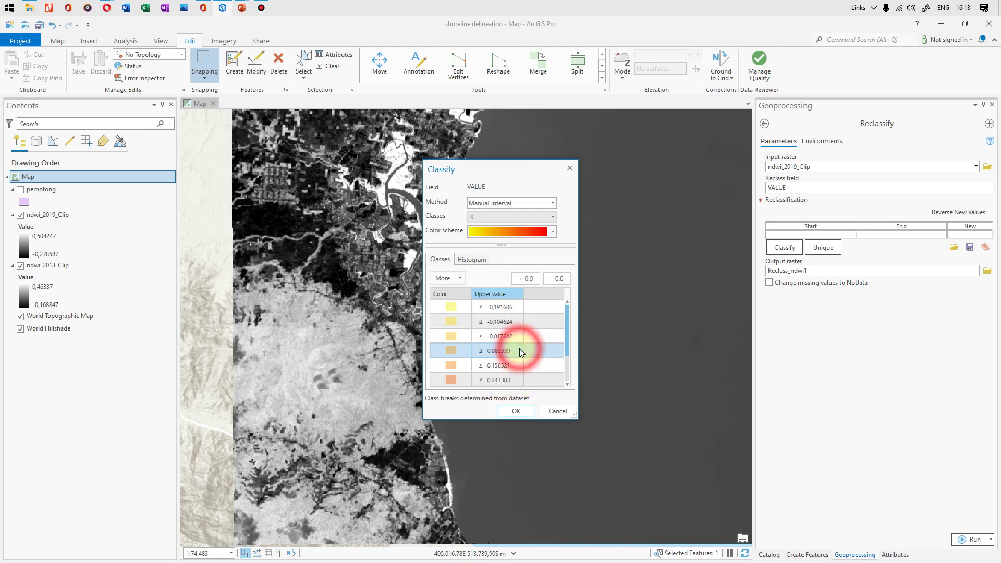
Round the next two class upper values to 0,4 and 0,3.
left_click(519, 348)
left_click(509, 367)
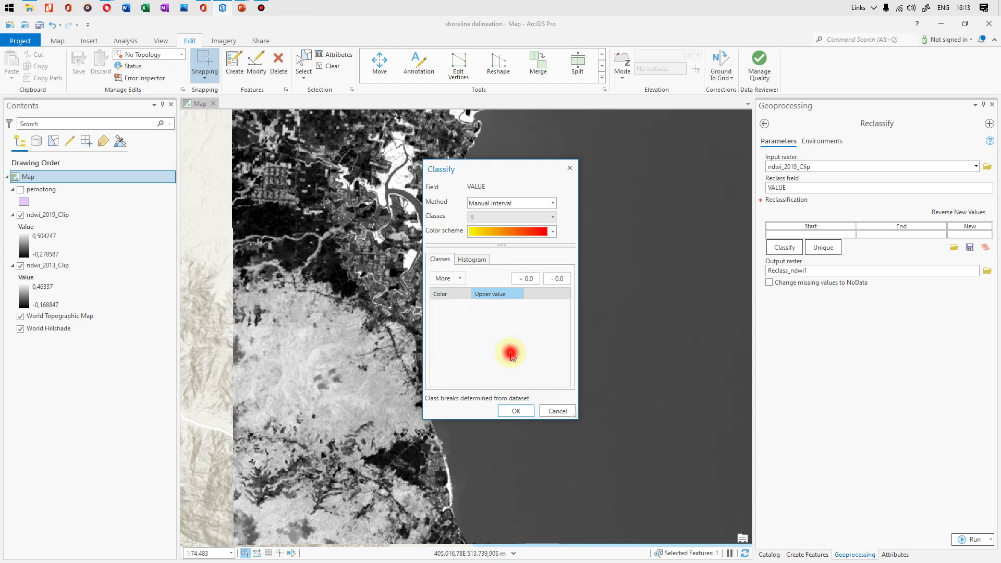
left_click(514, 350)
left_click(516, 350)
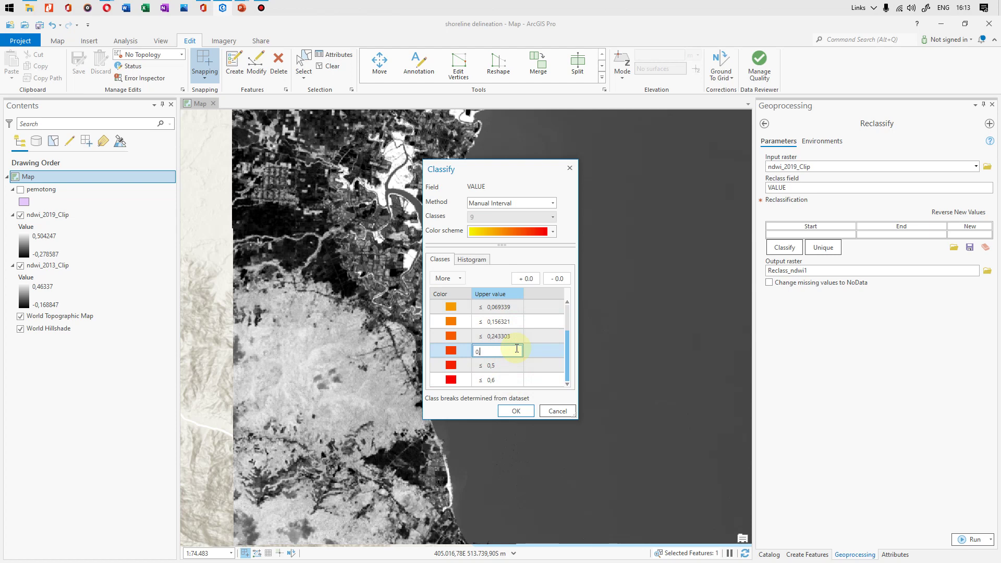
left_click(505, 339)
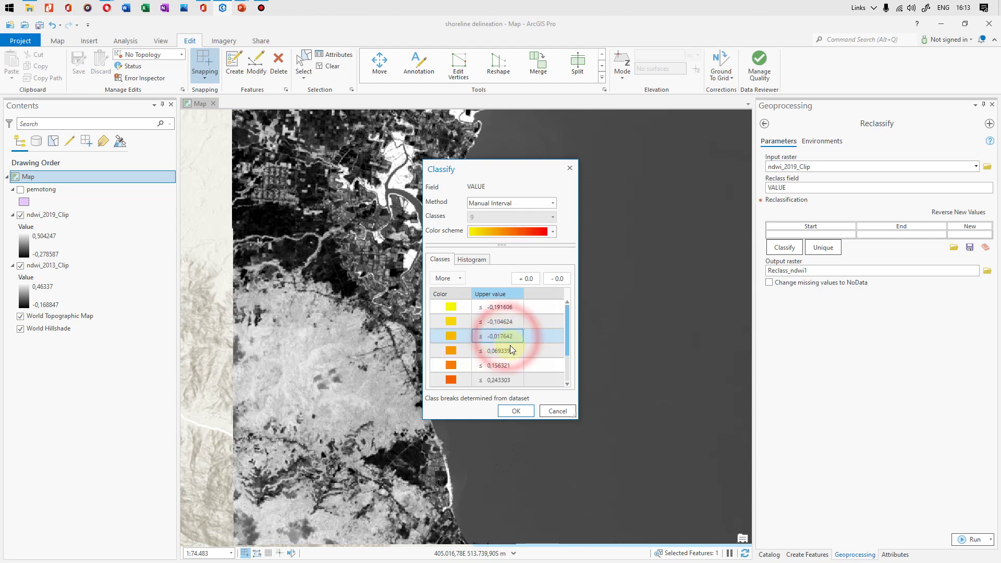
left_click(509, 380)
left_click(508, 379)
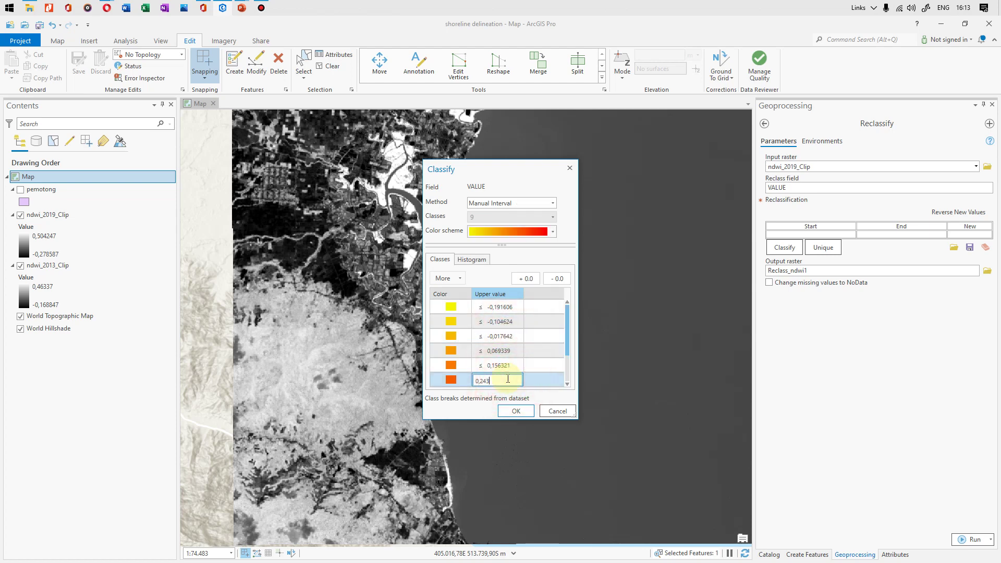
type("0,3")
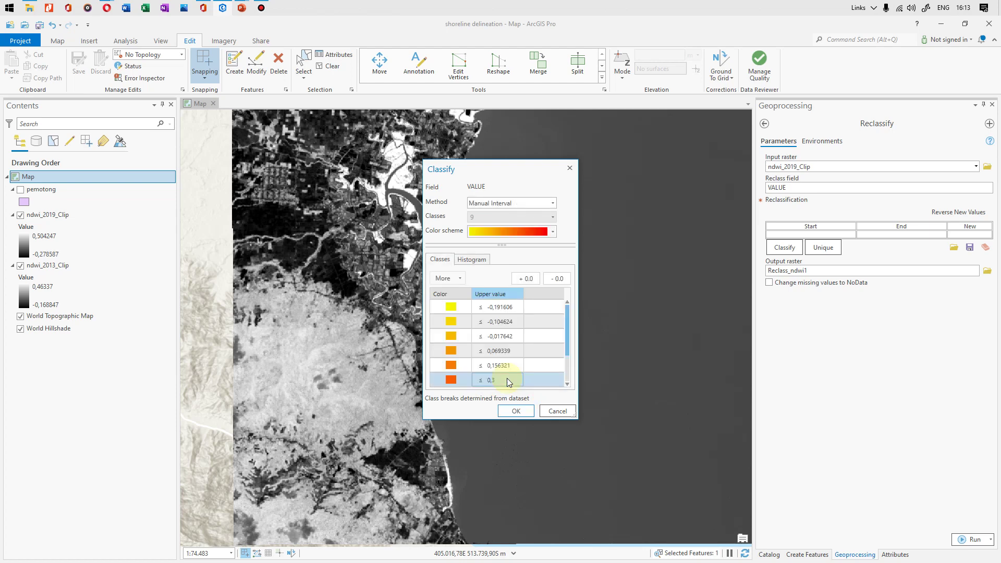
key("Return")
Round the 0,156321 and 0,069339 breaks to 0,2 and 0,1.
left_click(509, 321)
left_click(509, 321)
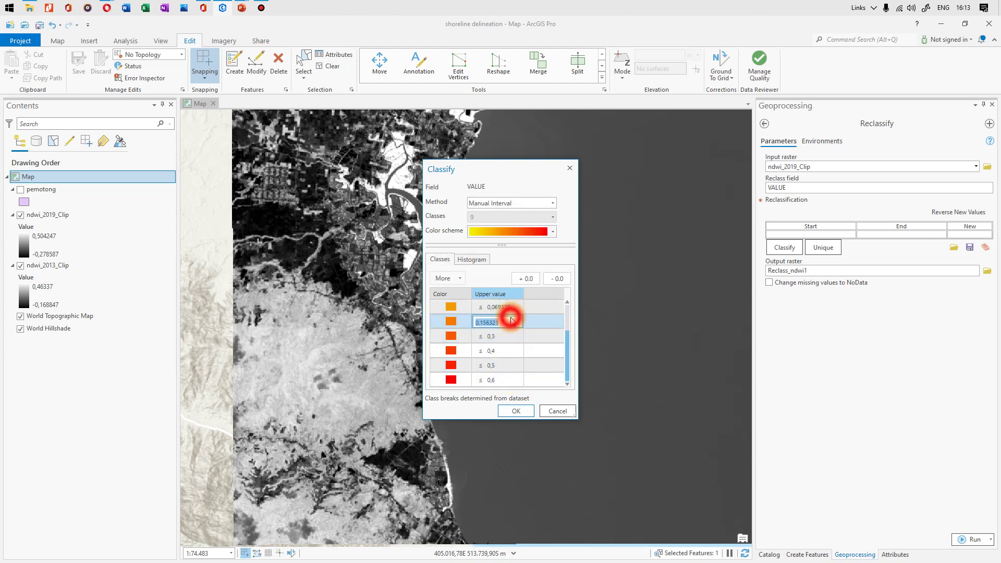
left_click(510, 323)
key("BackSpace")
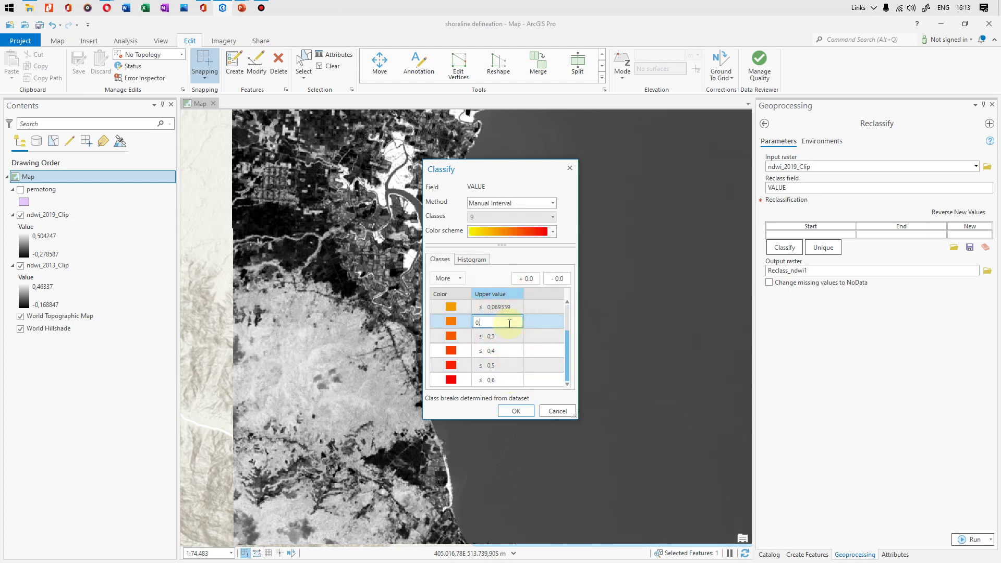
type(",2")
key("Return")
left_click(508, 350)
left_click(508, 351)
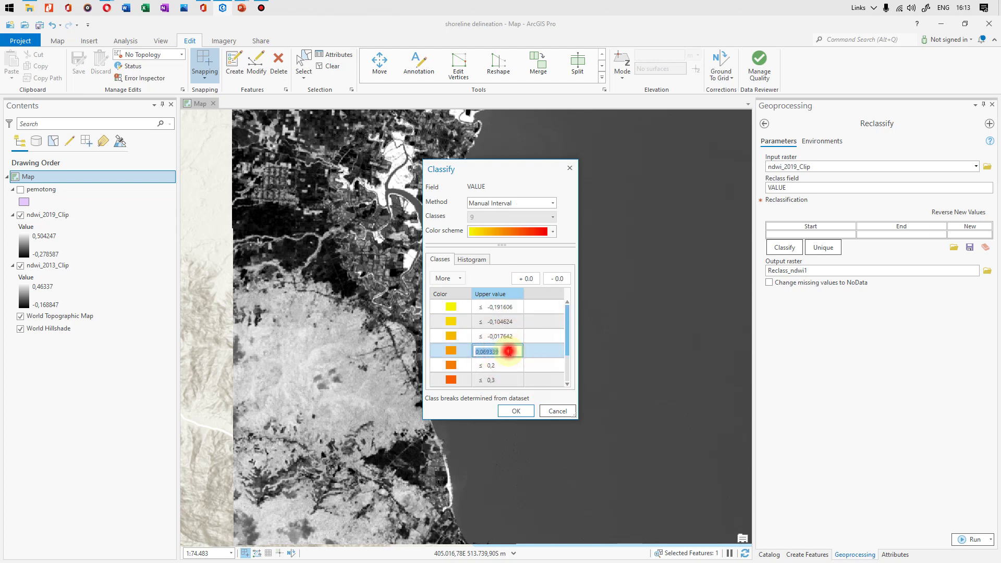
left_click(508, 351)
type("1")
key("Return")
Round the lowest breaks to 0,0, -0,1 and -0,2, then accept the classes.
double_click(497, 336)
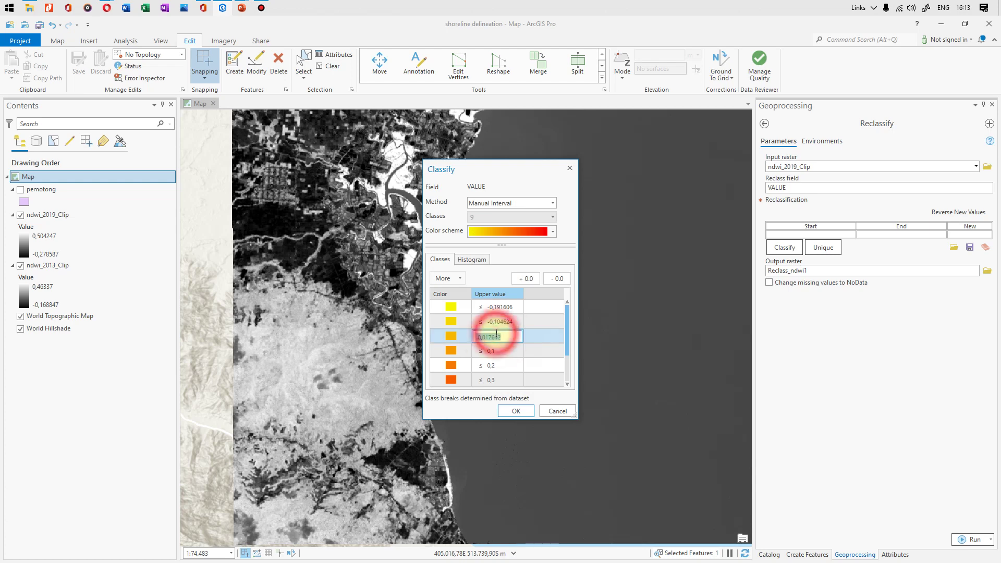
key("BackSpace")
key("BackSpace")
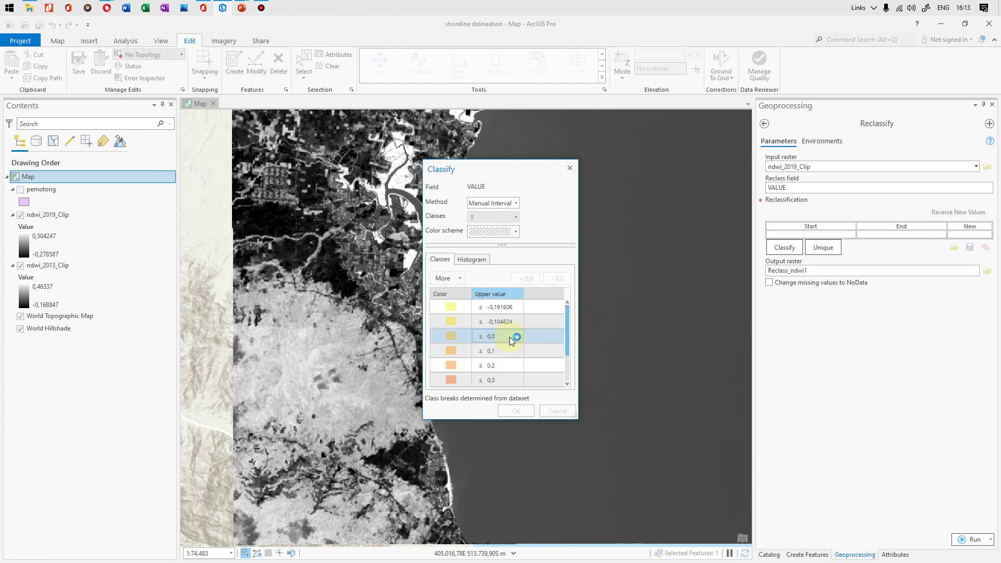
double_click(504, 321)
key("BackSpace")
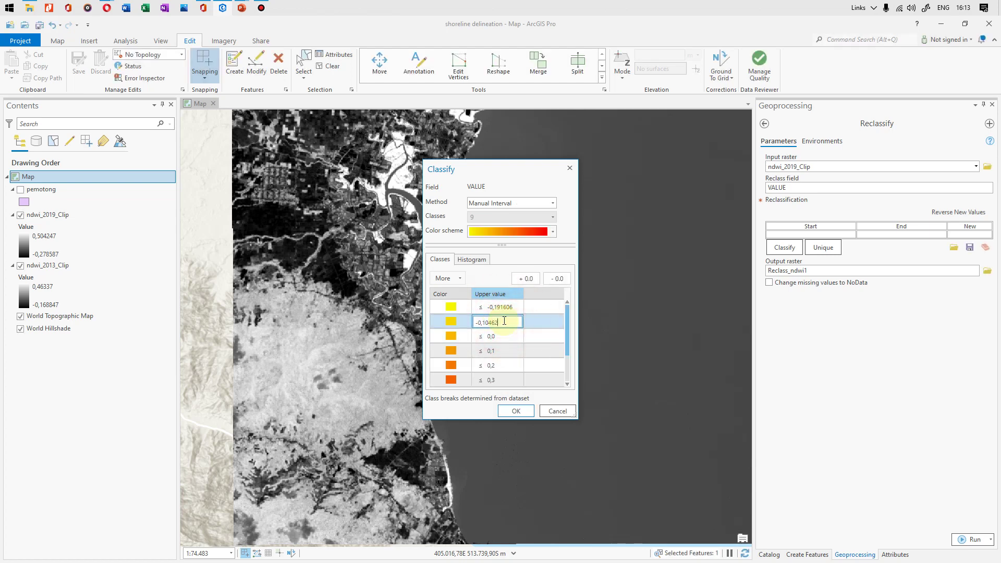
key("BackSpace")
key("BackSpace")
key("Return")
double_click(505, 307)
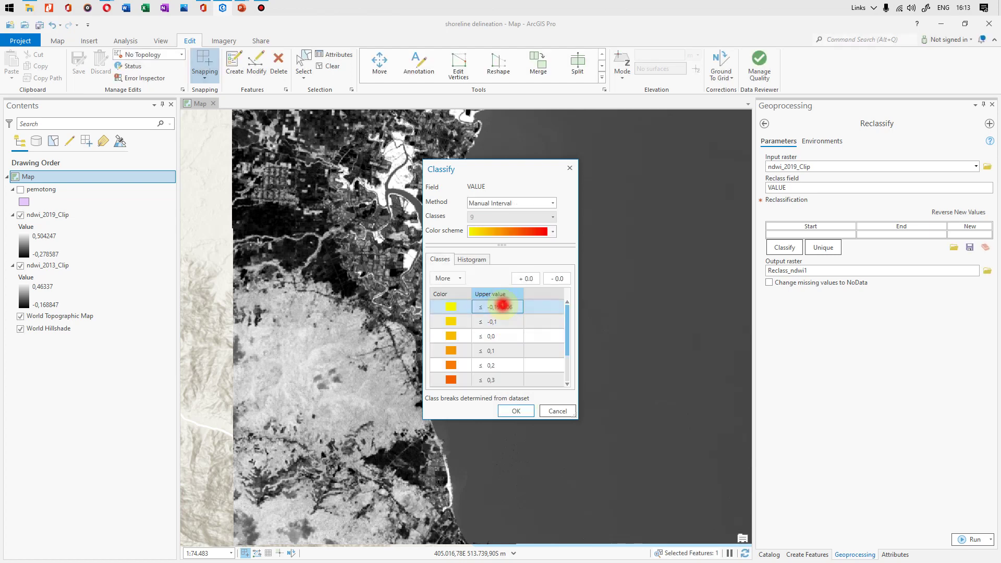
key("BackSpace")
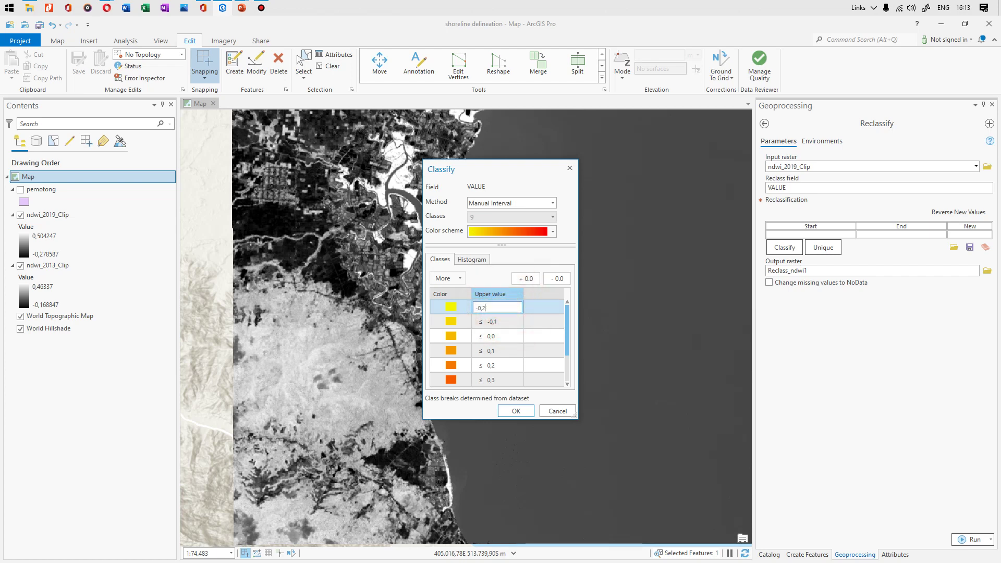
key("Return")
left_click(504, 340)
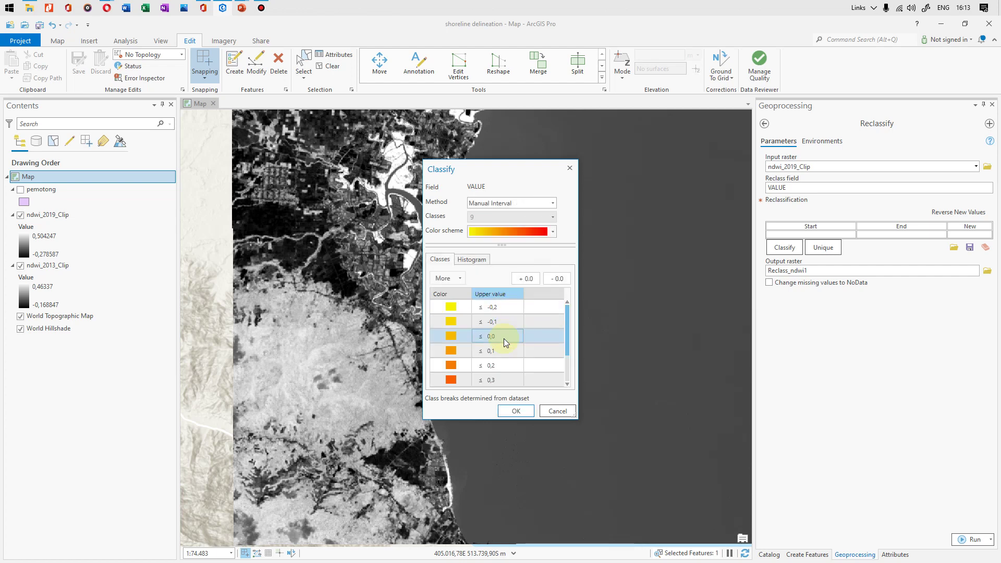
scroll(514, 338, "down", 2)
left_click(516, 411)
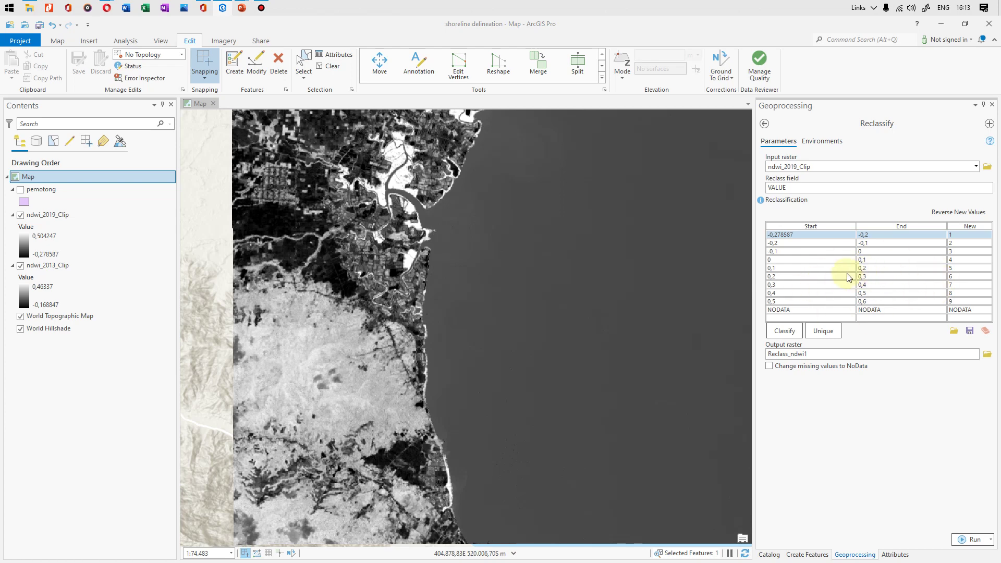
Snip the reclassification table with Snipping Tool, then run Reclassify to create Reclass_ndwi1.
key("super")
type("sn")
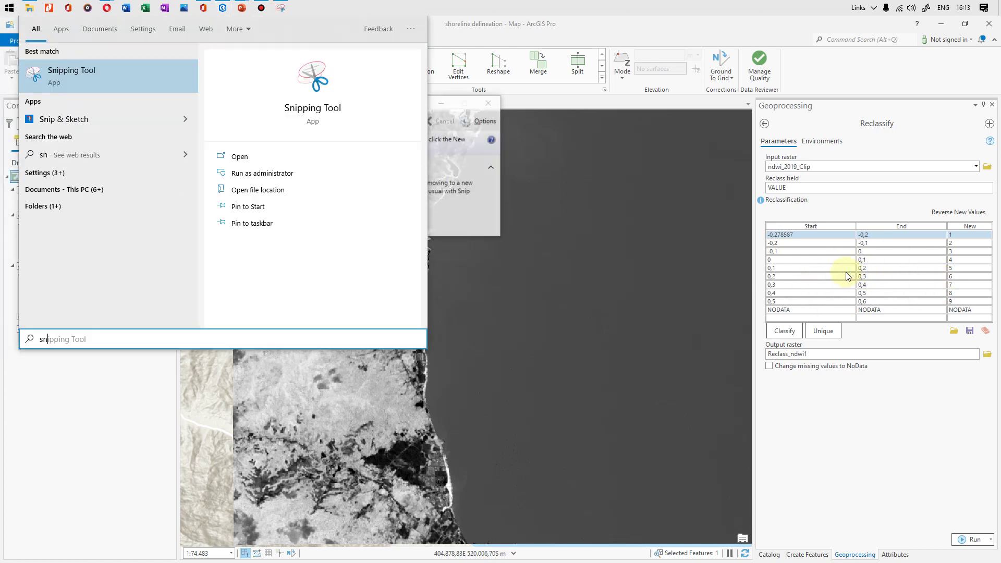
key("Return")
left_click(313, 120)
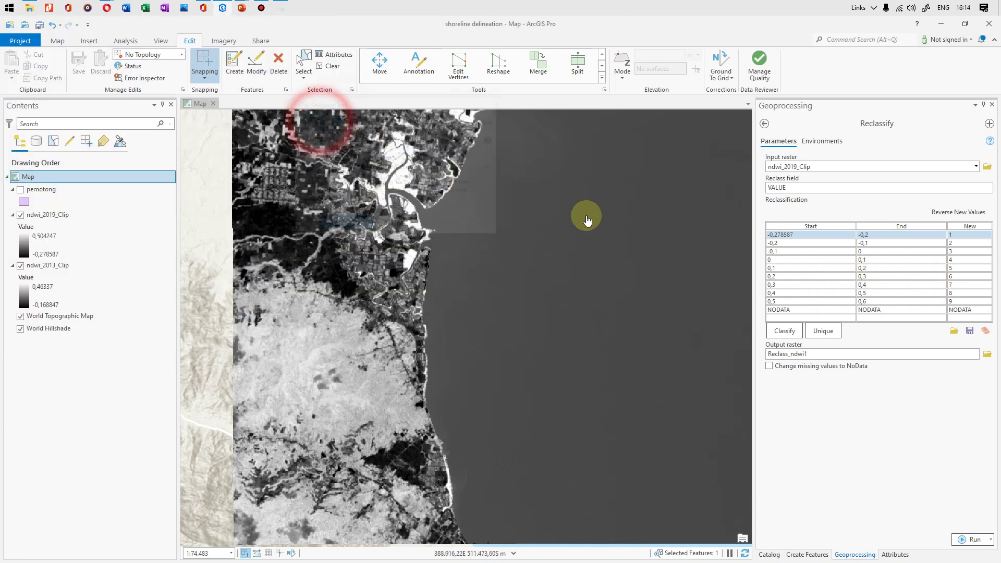
left_click_drag(762, 229, 992, 316)
left_click(710, 111)
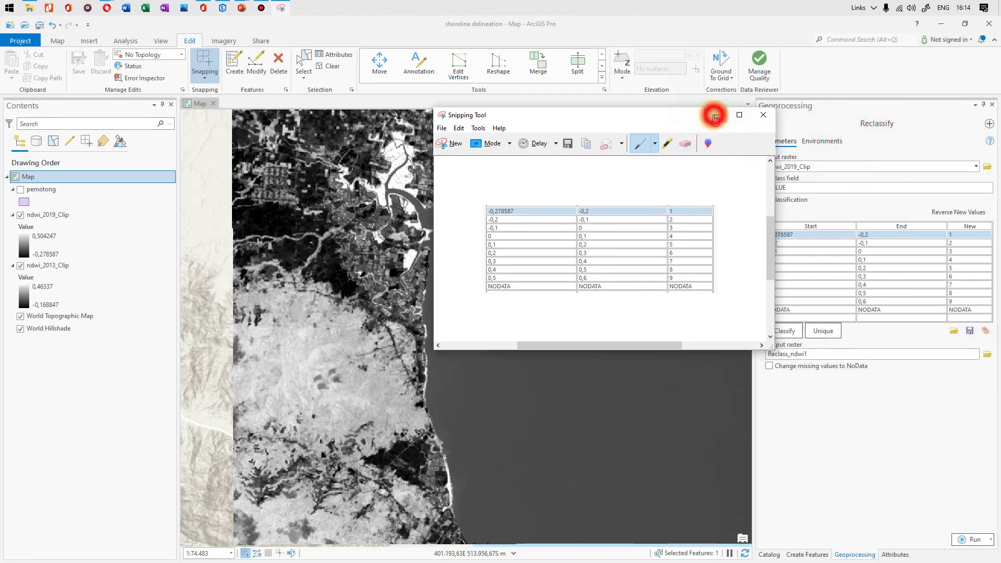
left_click(972, 540)
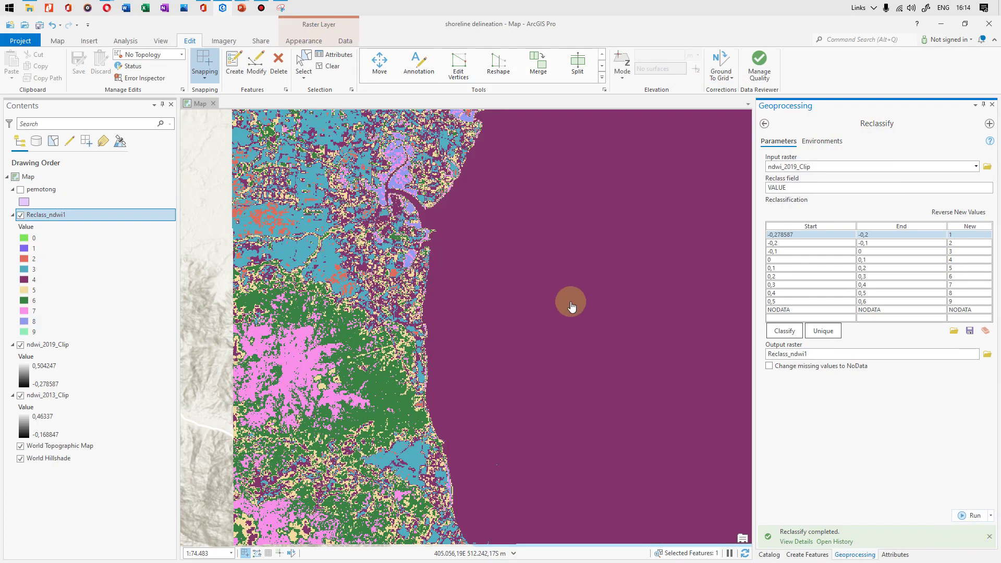
left_click_drag(421, 291, 500, 307)
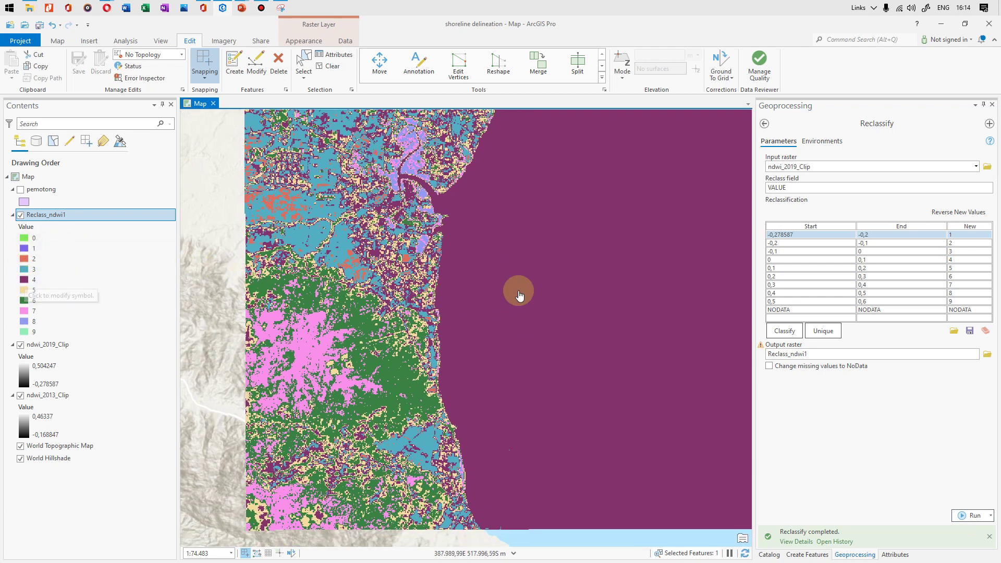
left_click_drag(529, 272, 545, 315)
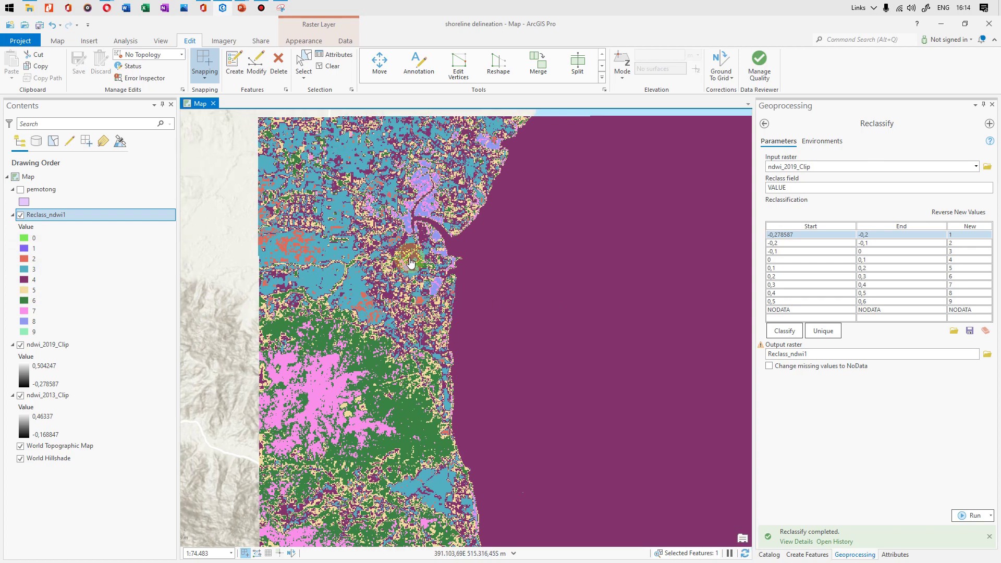
scroll(411, 261, "up", 2)
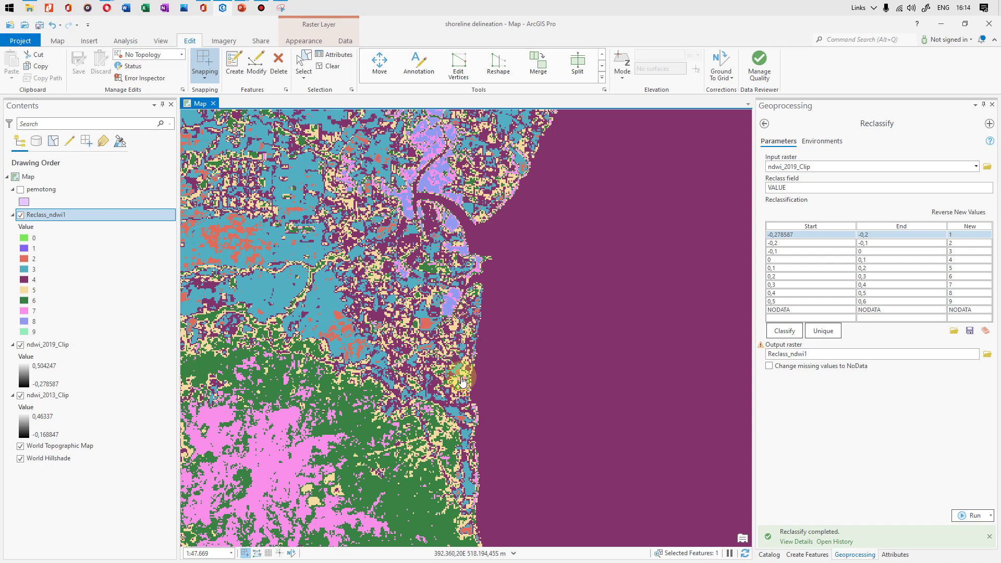
left_click_drag(450, 385, 428, 338)
scroll(518, 318, "down", 3)
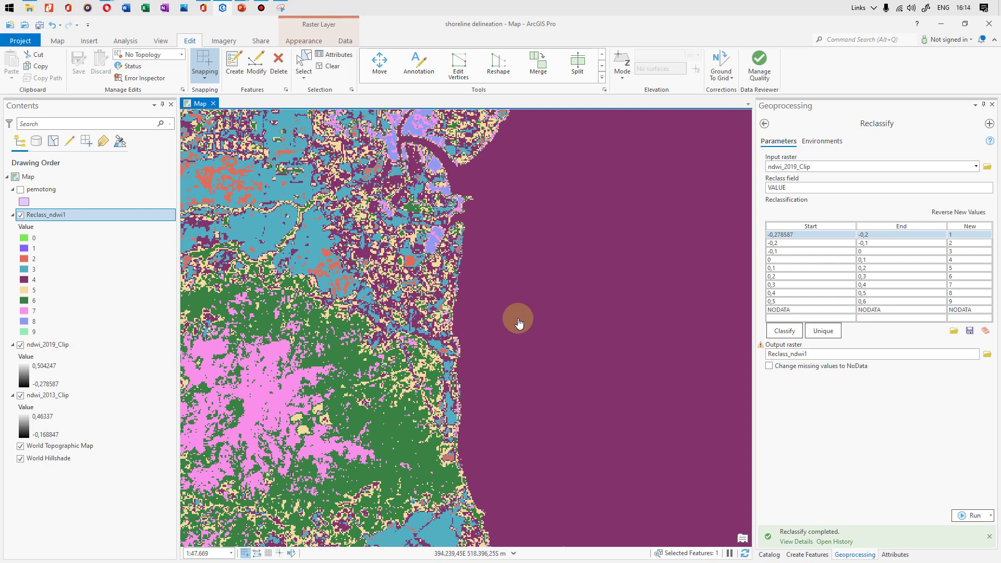
scroll(493, 337, "up", 2)
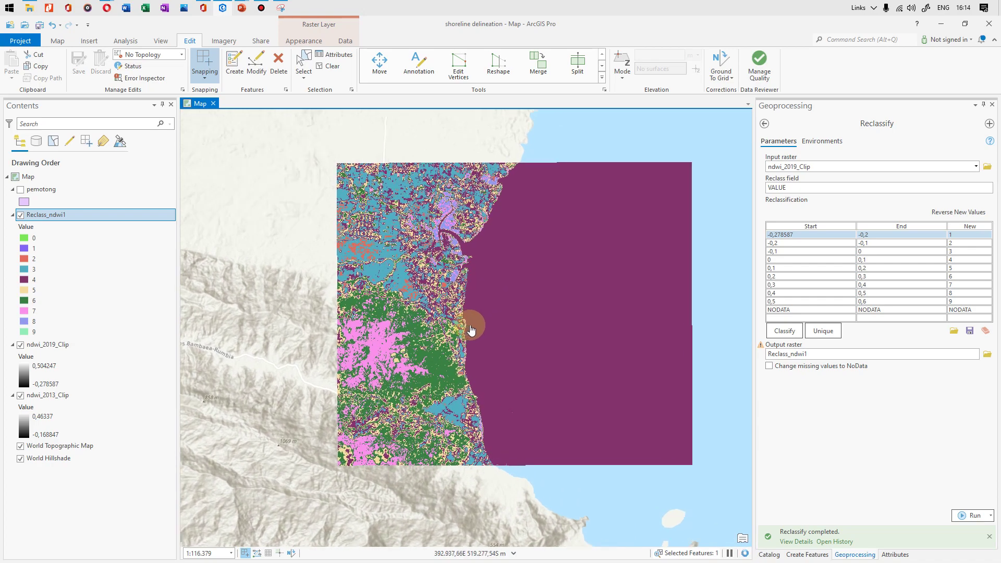
left_click_drag(468, 362, 449, 369)
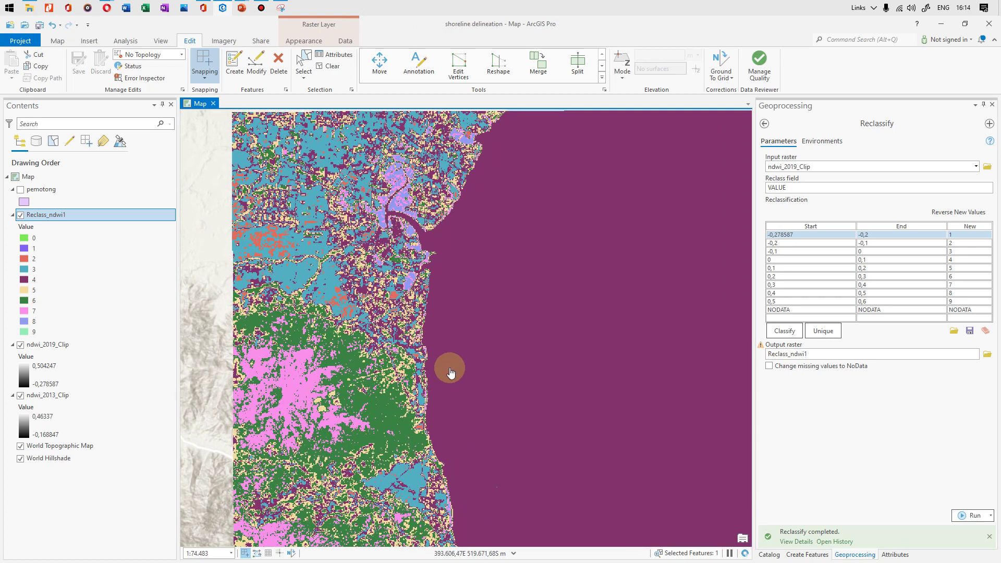
left_click(434, 356)
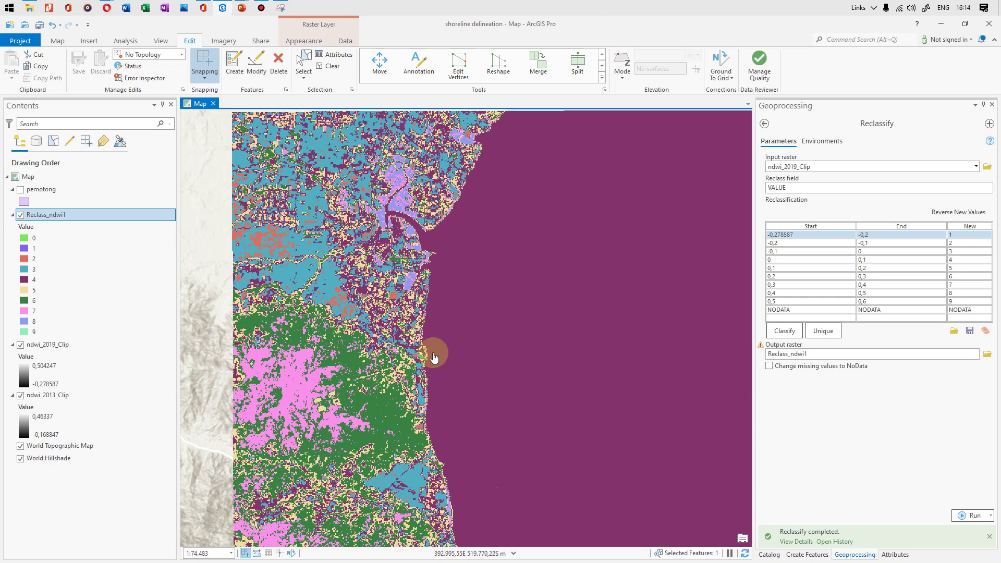
scroll(397, 332, "up", 2)
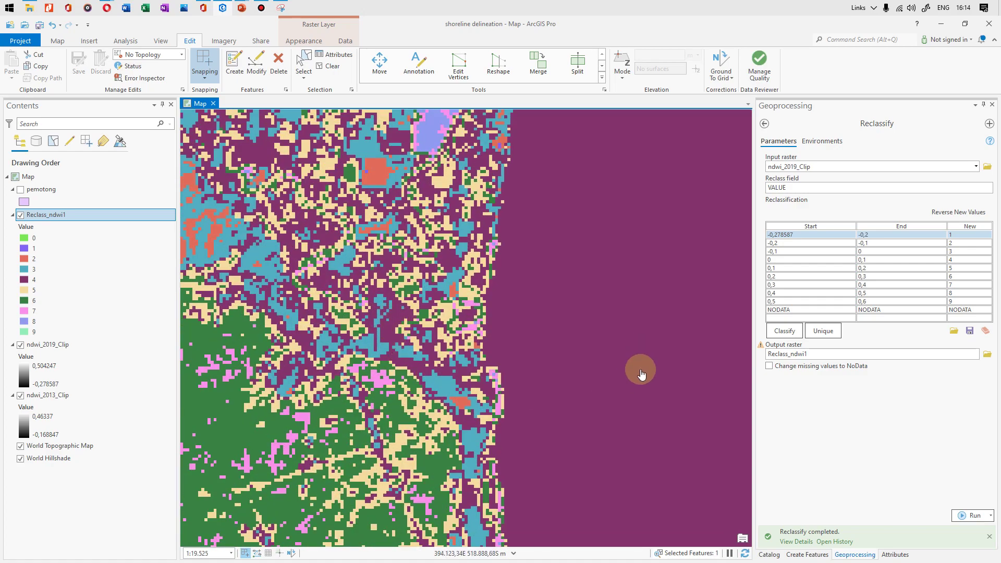
scroll(641, 374, "down", 2)
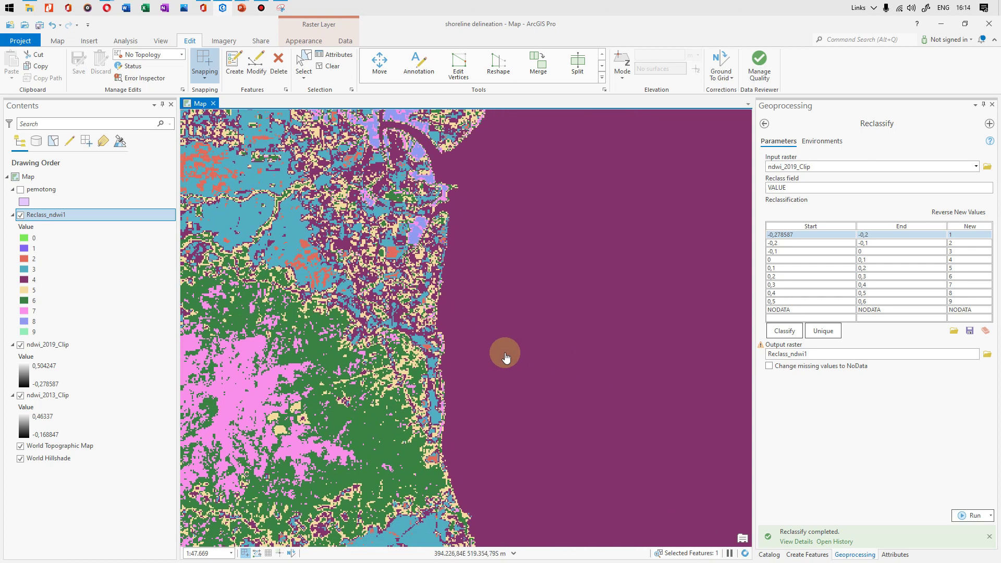
scroll(466, 366, "up", 1)
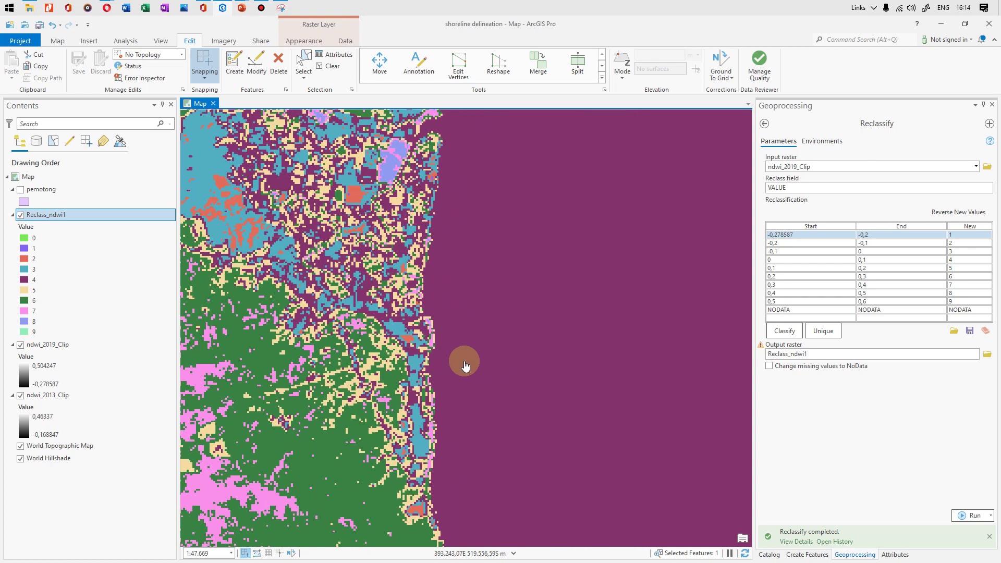
mouse_move(444, 398)
left_mouse_down()
mouse_move(458, 326)
mouse_move(449, 292)
mouse_move(458, 387)
left_mouse_up()
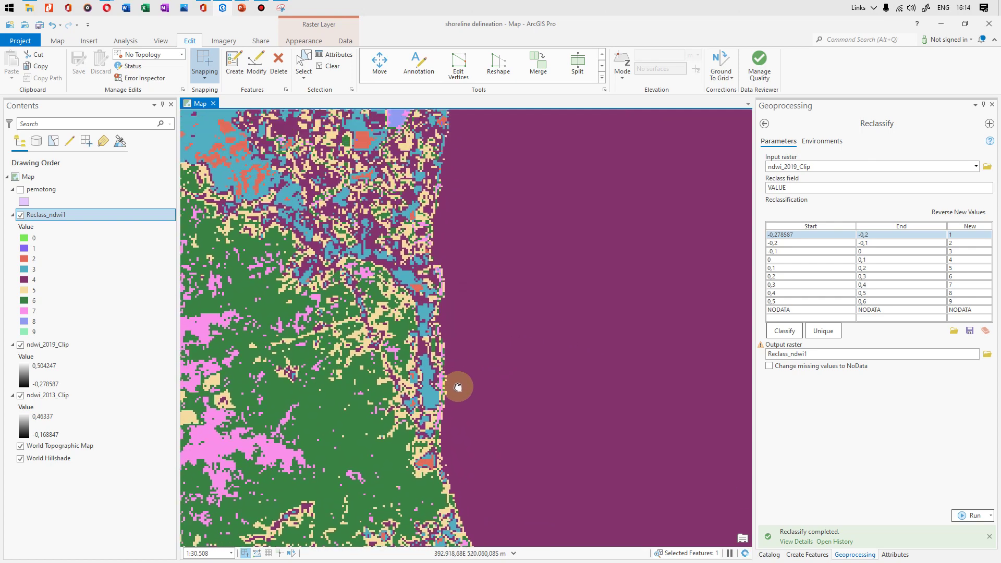
scroll(448, 449, "down", 3)
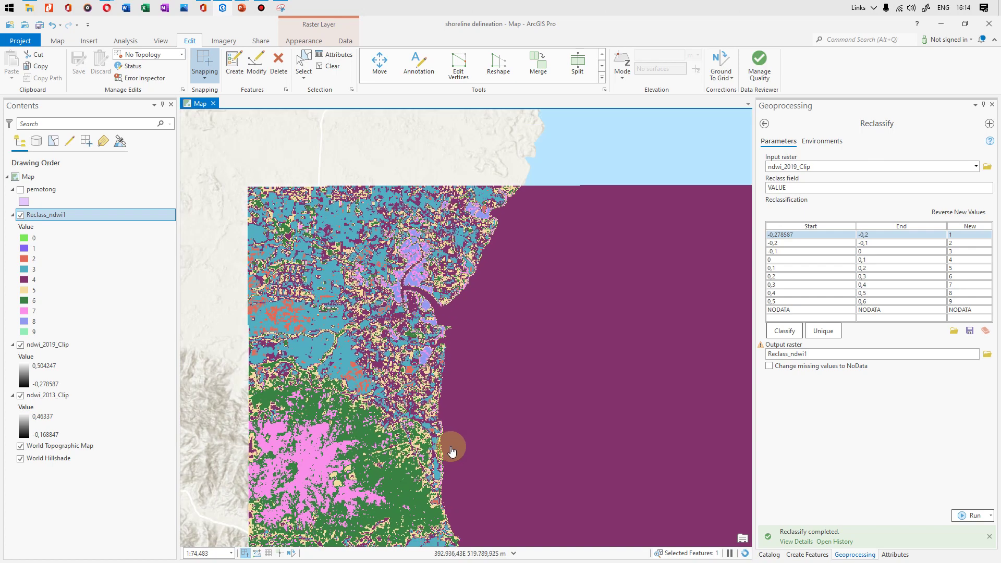
left_click_drag(454, 447, 431, 362)
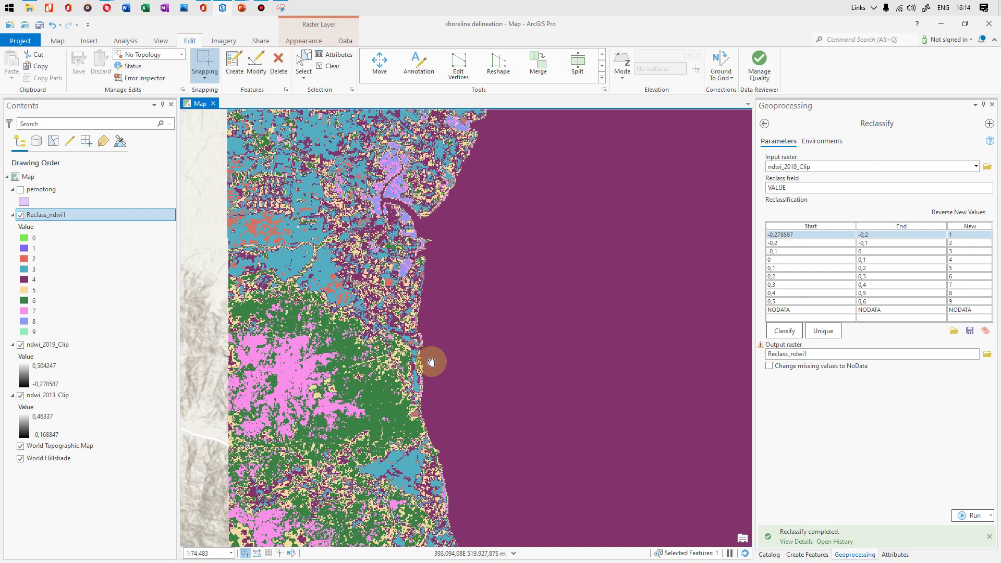
scroll(431, 363, "up", 2)
left_click_drag(422, 286, 455, 358)
scroll(423, 282, "up", 1)
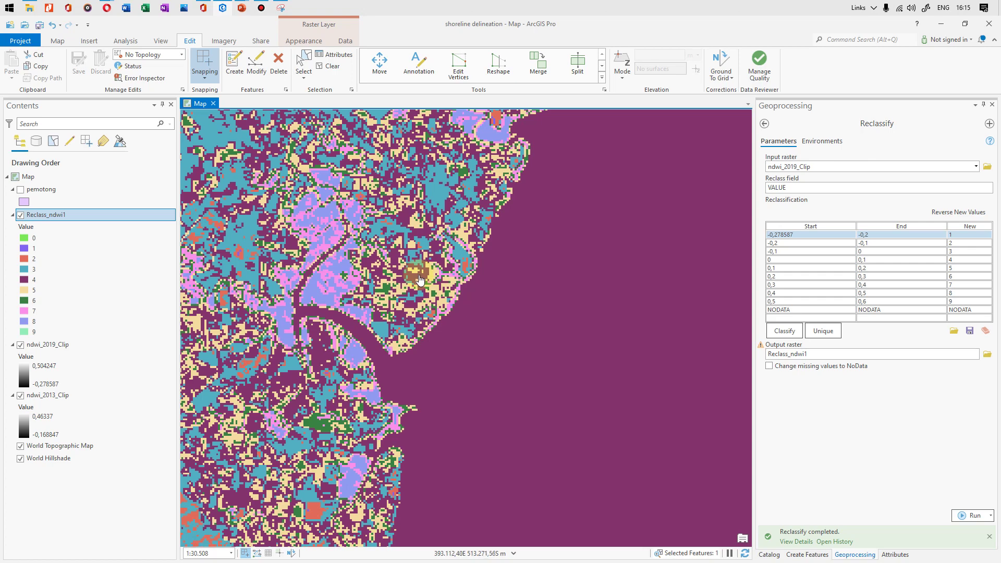
scroll(419, 280, "up", 3)
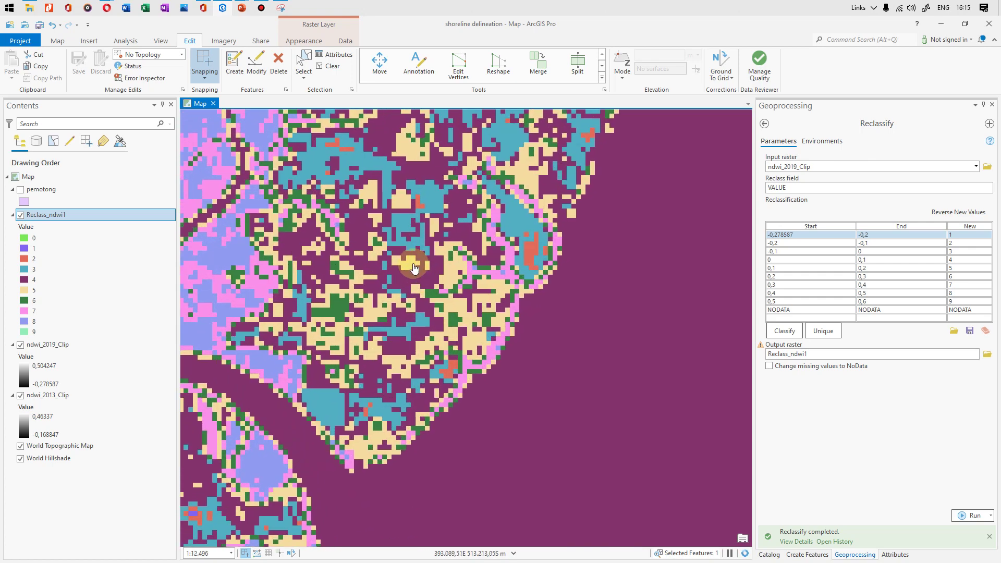
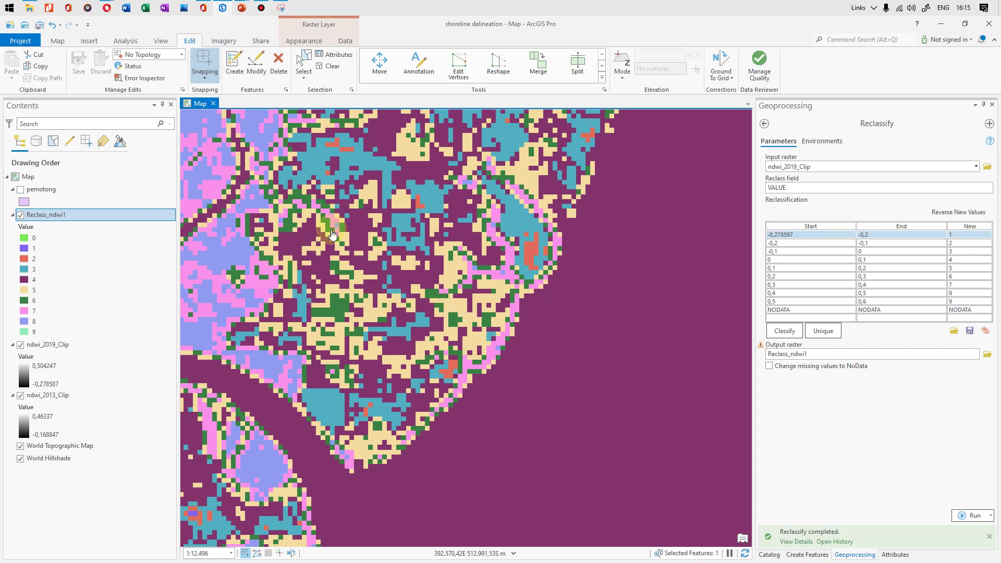
Zoom and pan the map to frame the coastline and open sea, then show the Catalog.
scroll(524, 364, "down", 4)
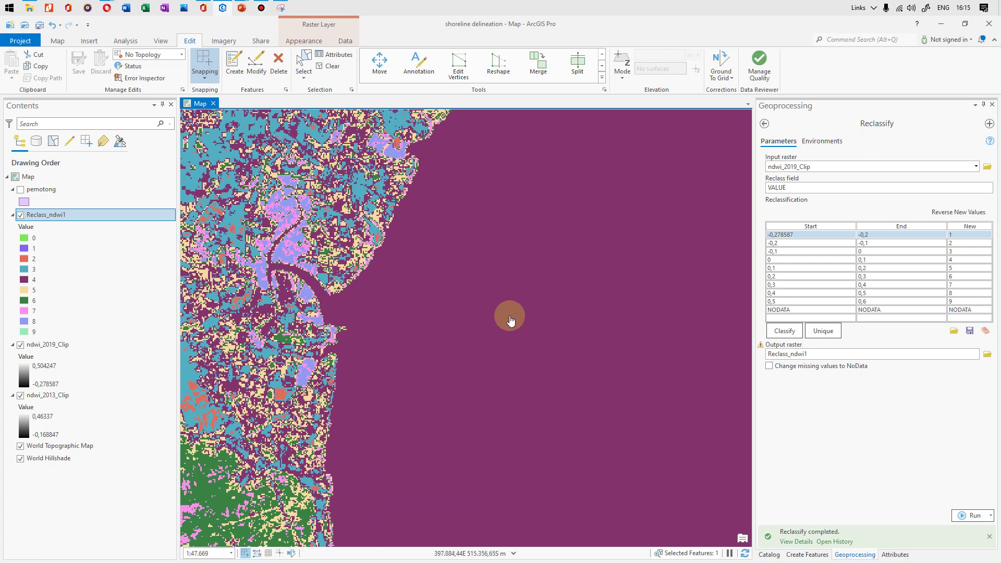
scroll(520, 386, "up", 2)
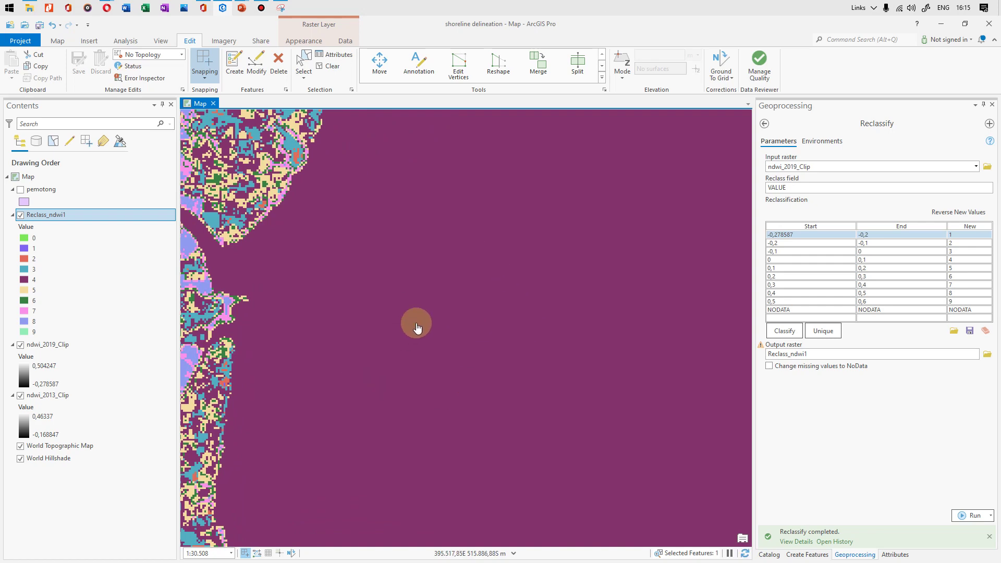
left_click_drag(420, 312, 447, 380)
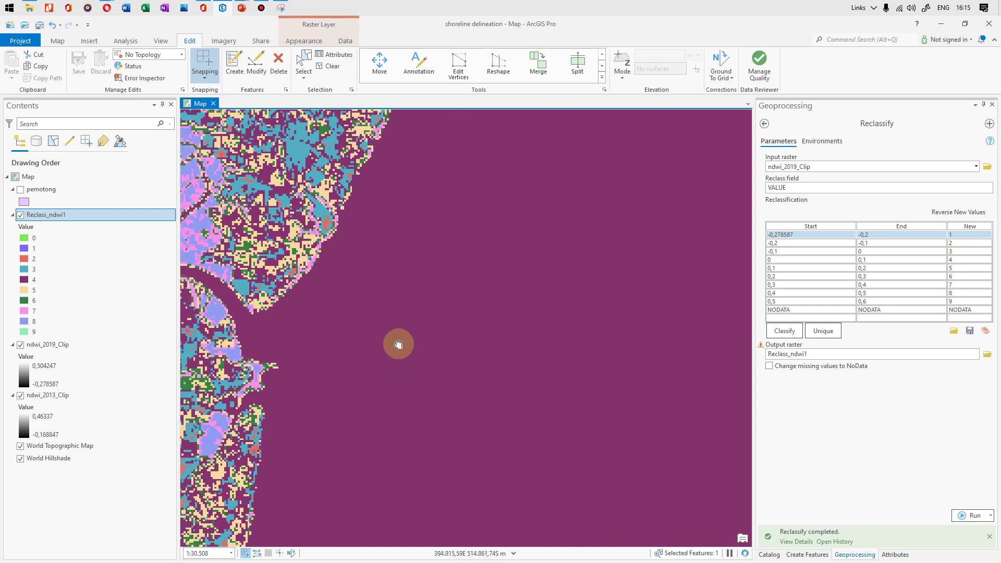
left_click_drag(398, 342, 529, 384)
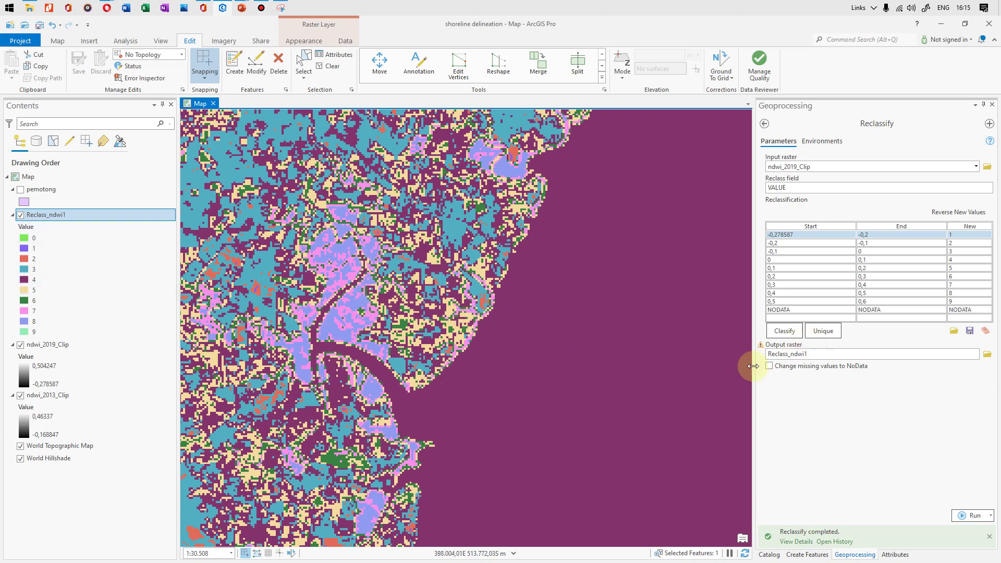
left_click(770, 554)
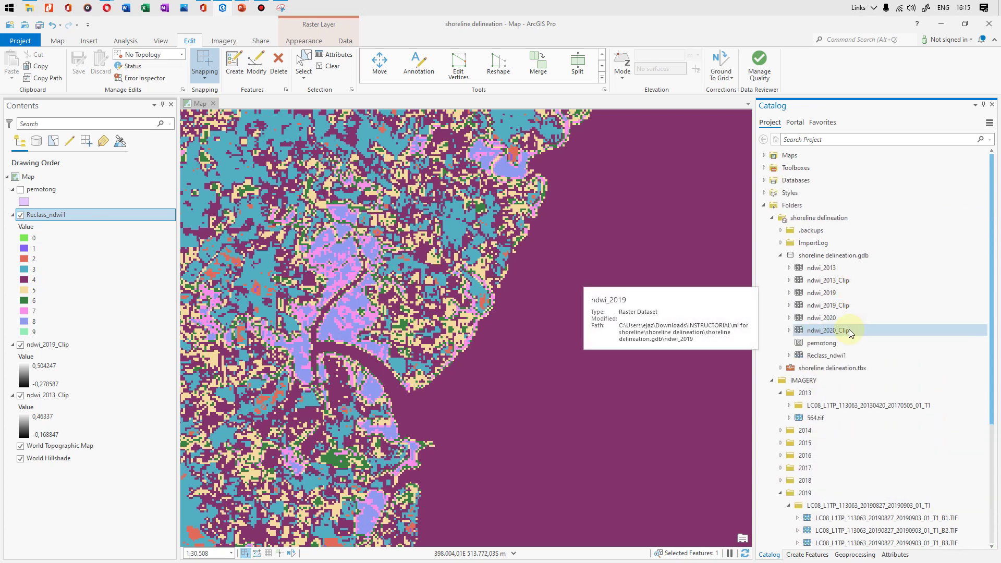
Rename the Reclass_ndwi1 raster in the Catalog to Reclass_ndwi2019.
left_click(837, 356)
right_click(836, 356)
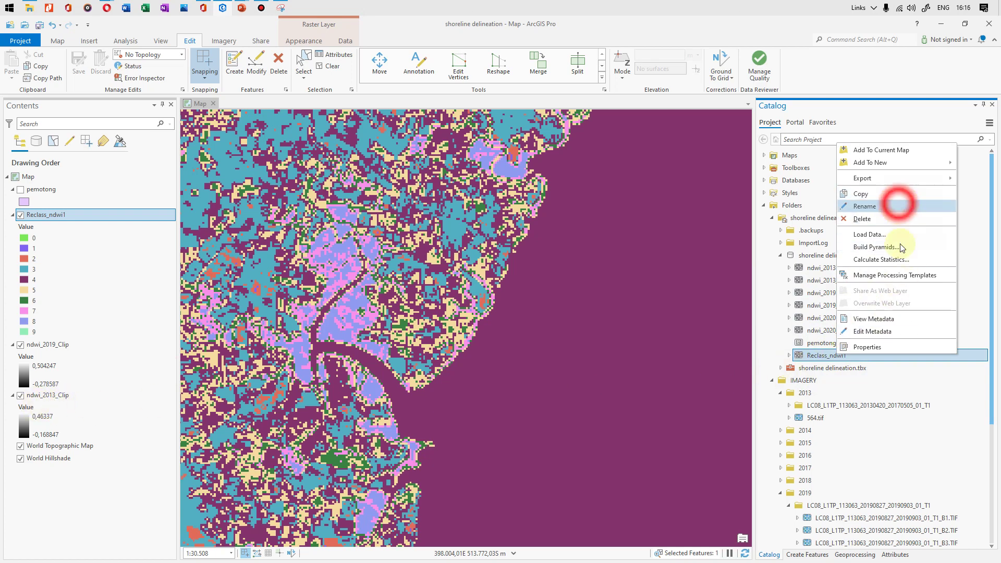
left_click(849, 356)
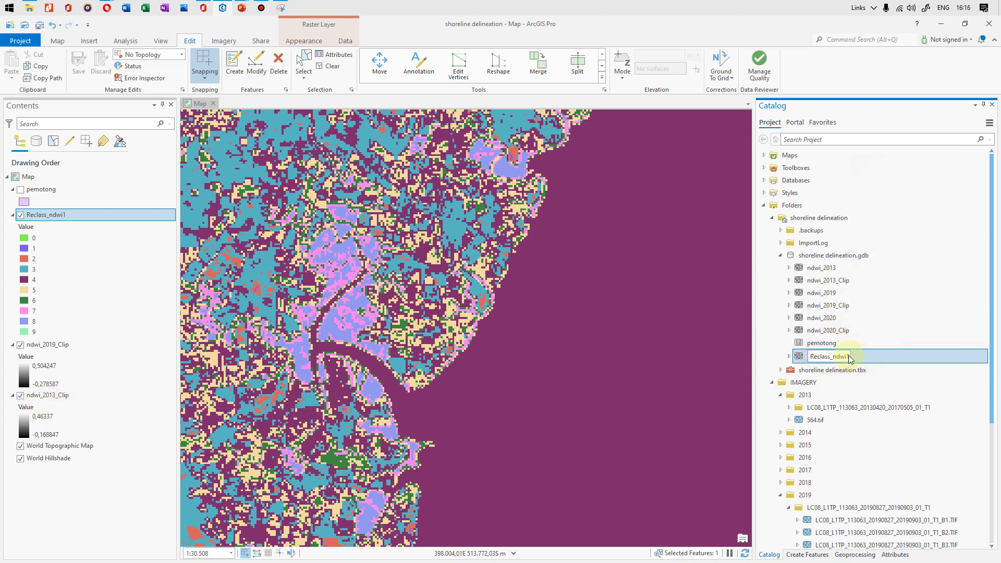
key("BackSpace")
type("2019")
key("Return")
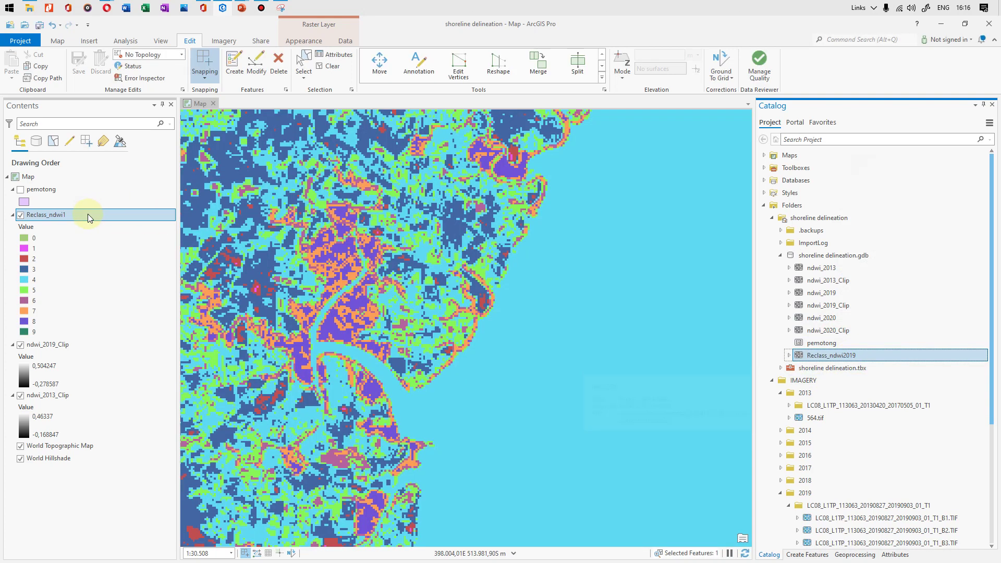
Remove the old Reclass_ndwi1 layer and add Reclass_ndwi2019 to the current map.
right_click(87, 214)
left_click(91, 218)
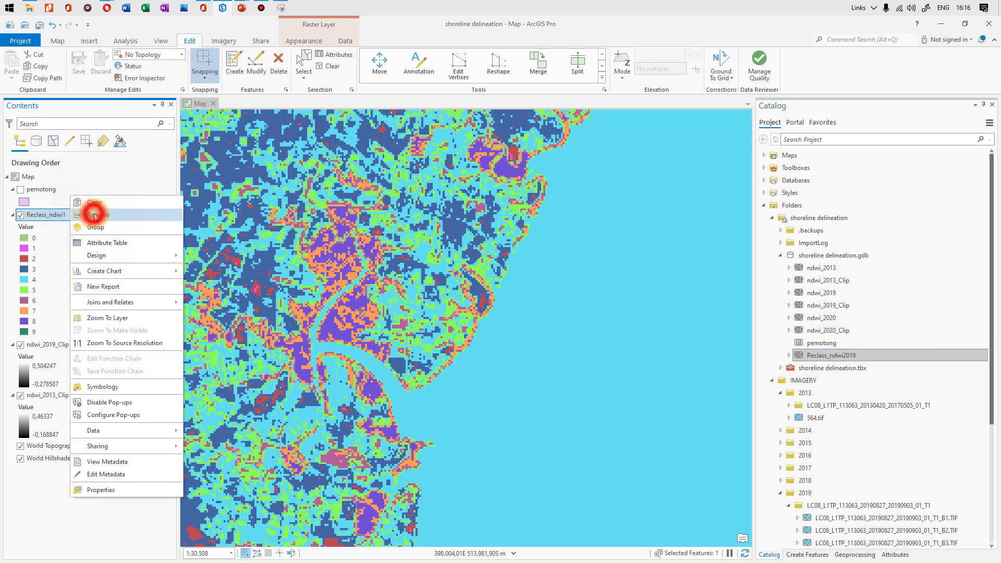
right_click(859, 356)
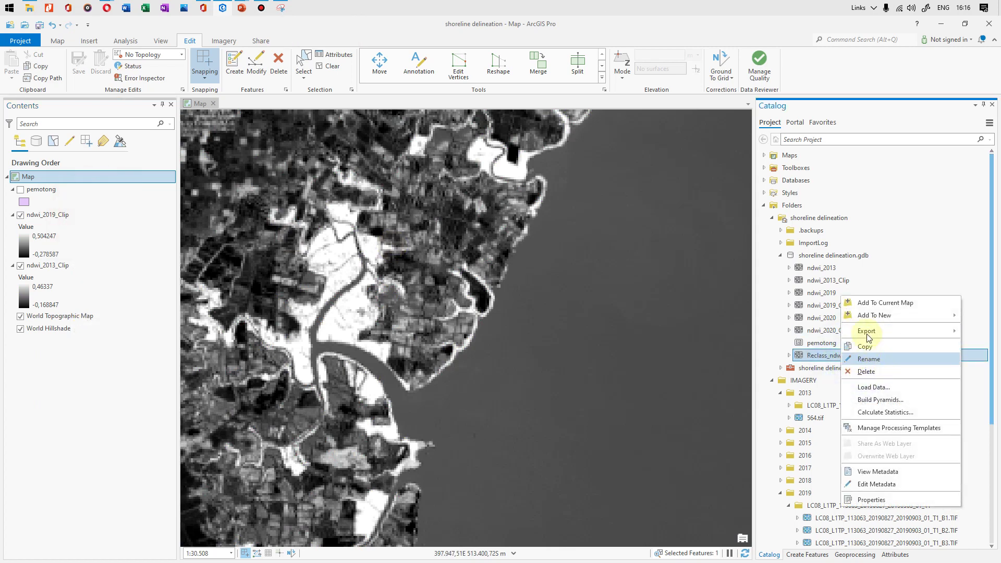
left_click(878, 303)
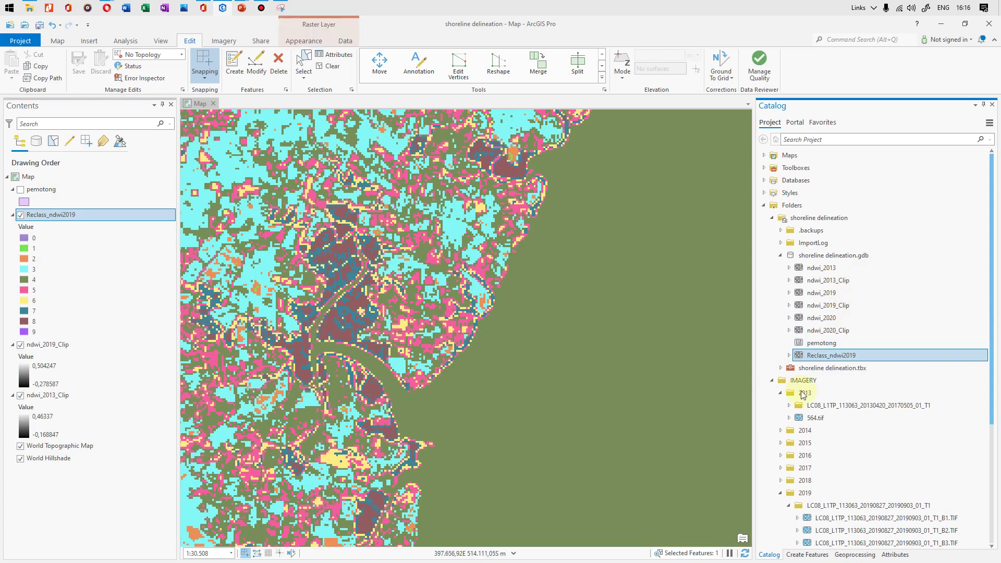
scroll(862, 417, "down", 3)
Return to the Reclassify tool and choose ndwi_2013_Clip as the input raster.
left_click(807, 554)
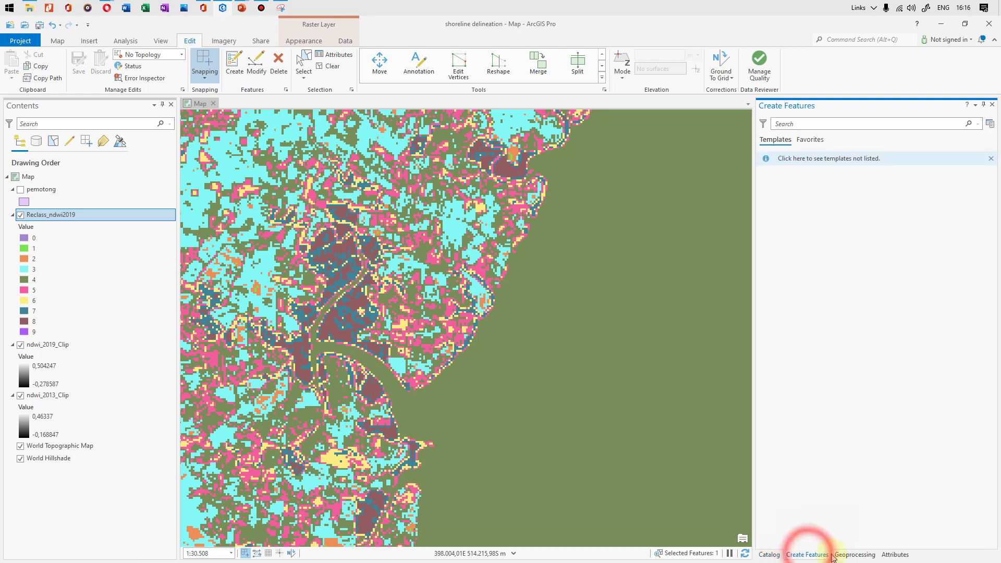
left_click(854, 554)
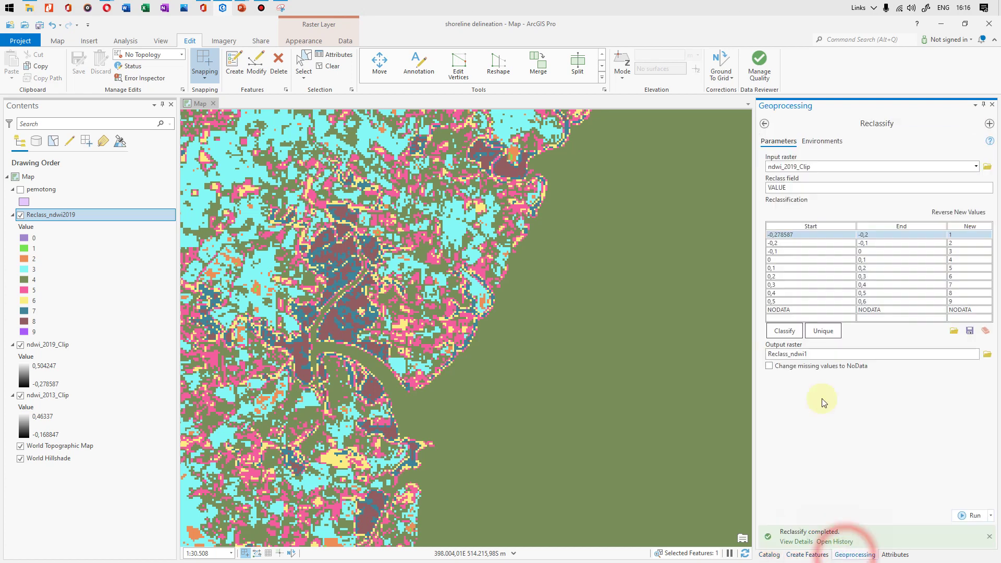
left_click(975, 167)
left_click(839, 195)
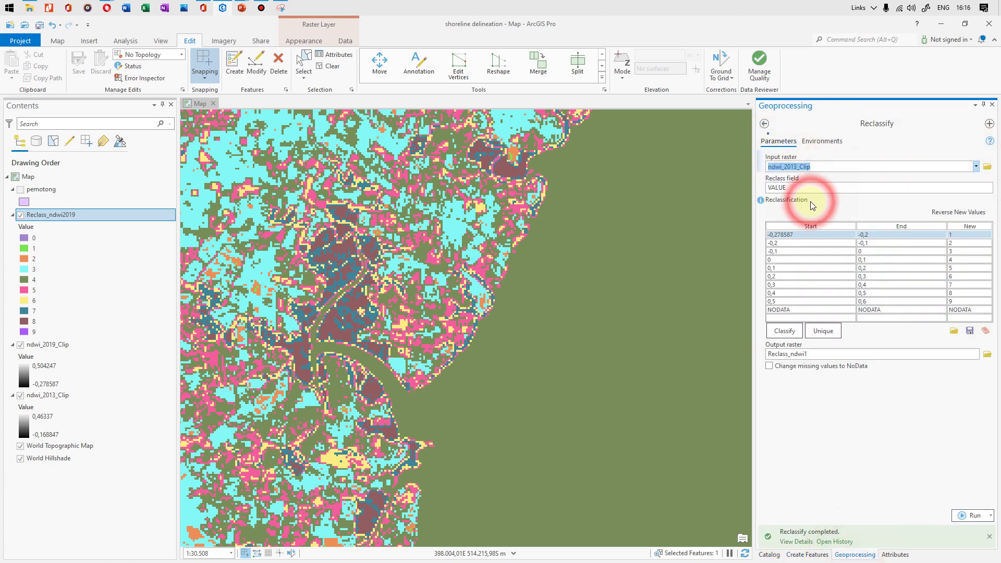
In the Classify dialog, try editing the 0,2, 0,5 and 0,6 class breaks.
left_click(785, 331)
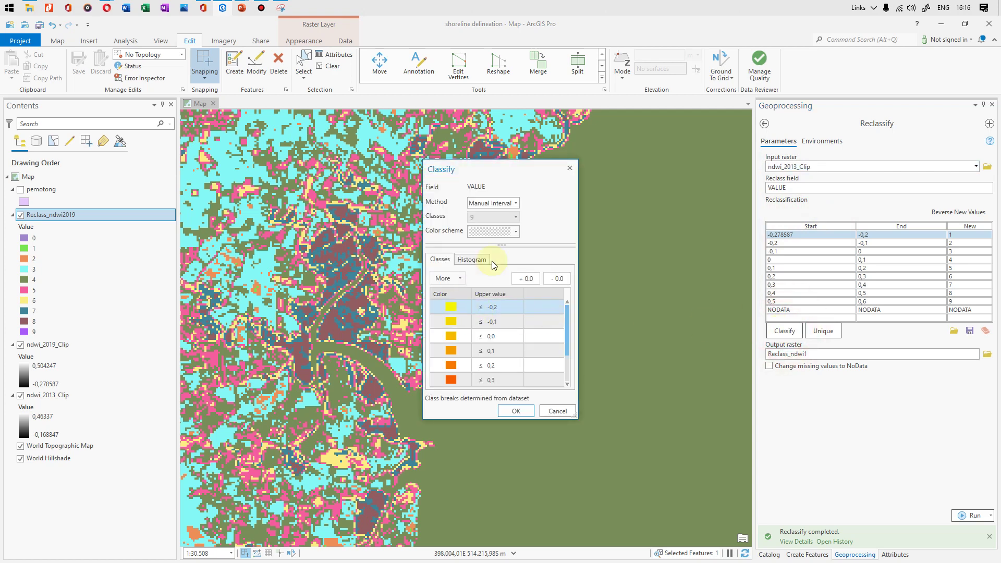
scroll(511, 313, "down", 3)
left_click(508, 321)
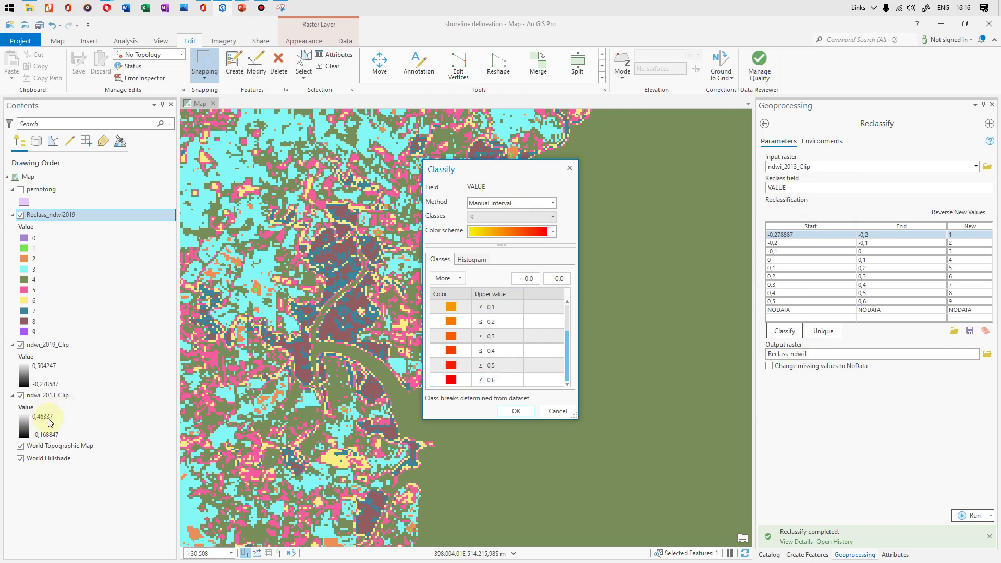
left_click(502, 380)
left_click(501, 380)
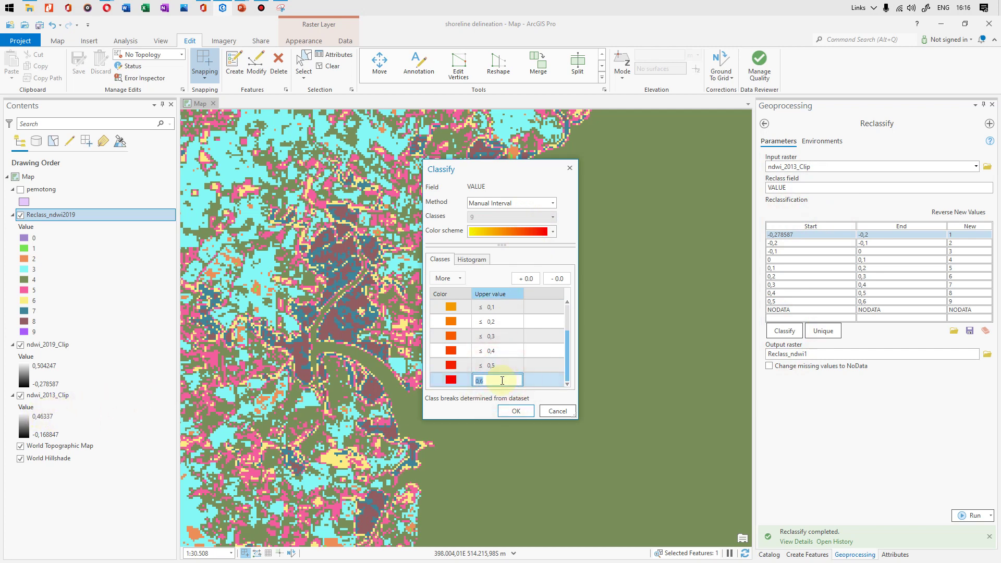
left_click(505, 383)
left_click(502, 370)
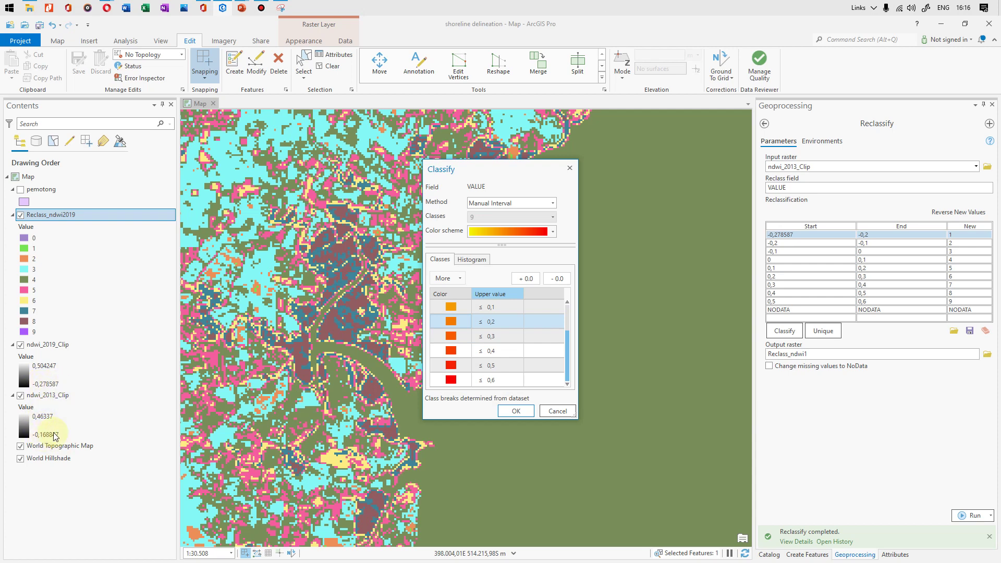
left_click(496, 364)
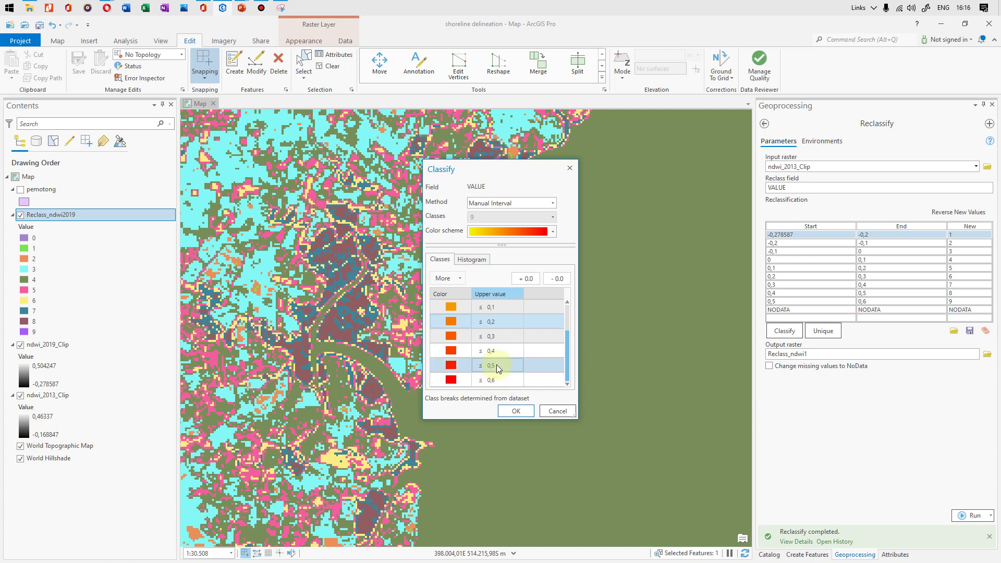
left_click(508, 379)
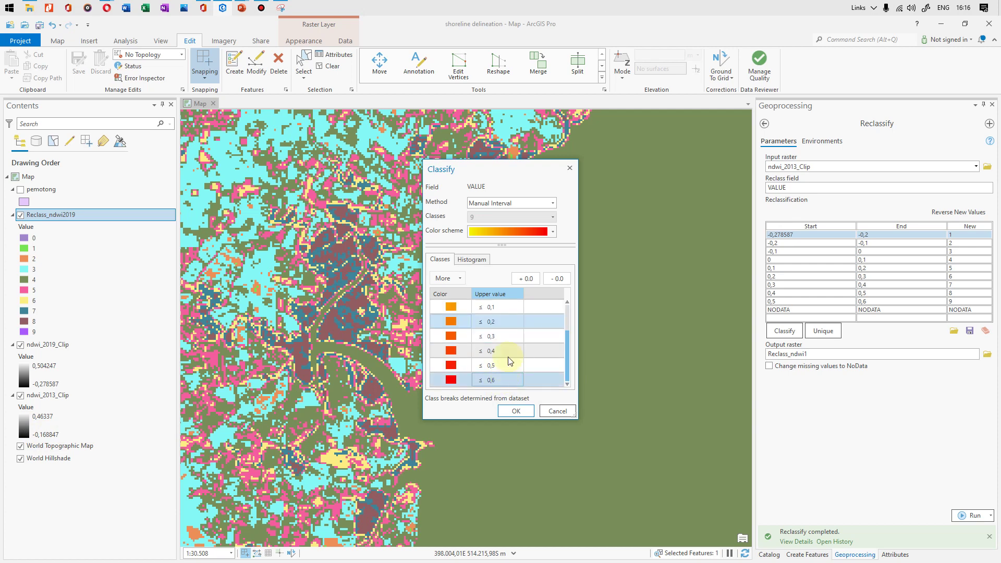
scroll(499, 359, "up", 1)
Discard the class break changes and reopen Reclassify from the tool list with empty parameters.
left_click(509, 307)
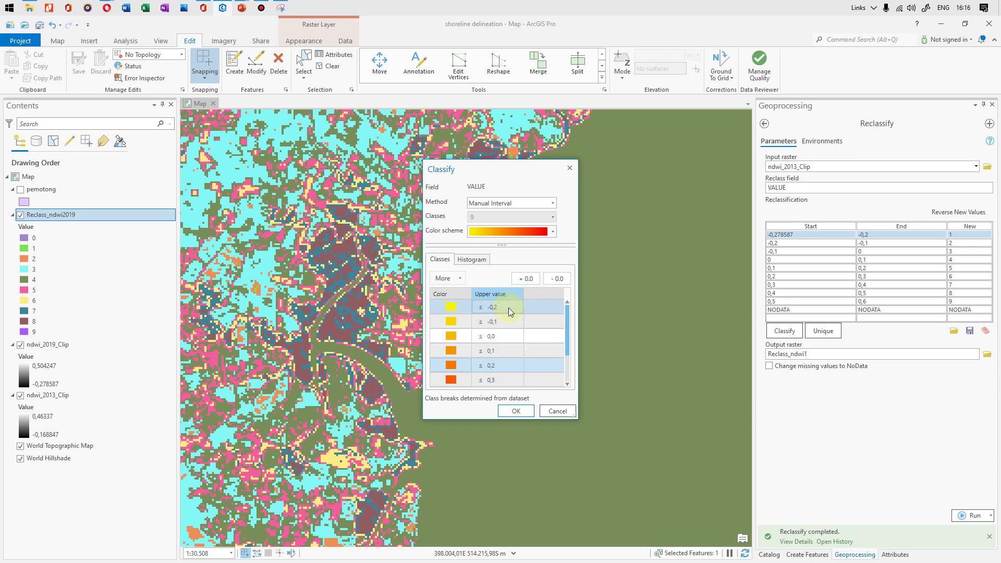
left_click(508, 308)
scroll(508, 312, "down", 1)
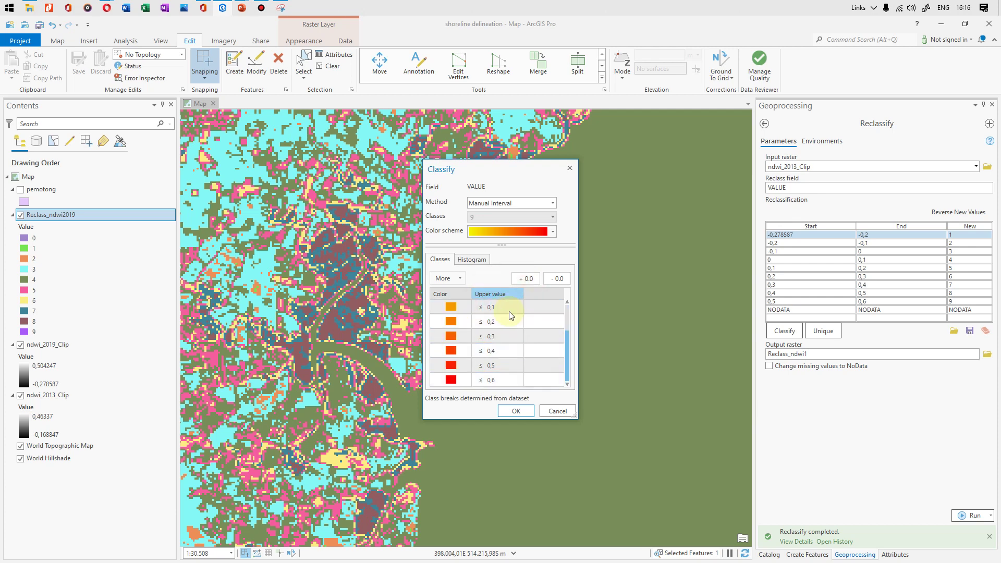
scroll(506, 383, "up", 2)
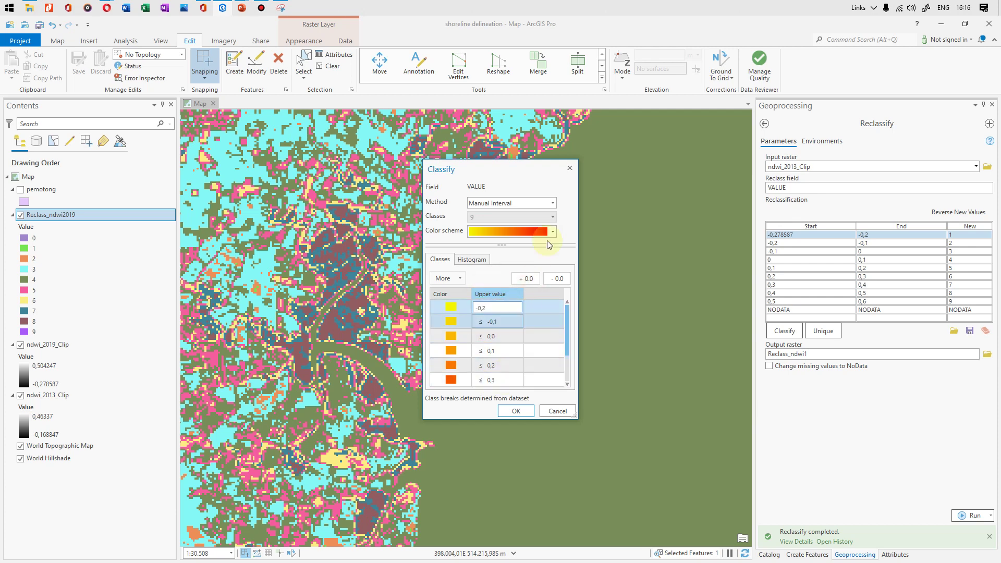
left_click(556, 411)
left_click(764, 123)
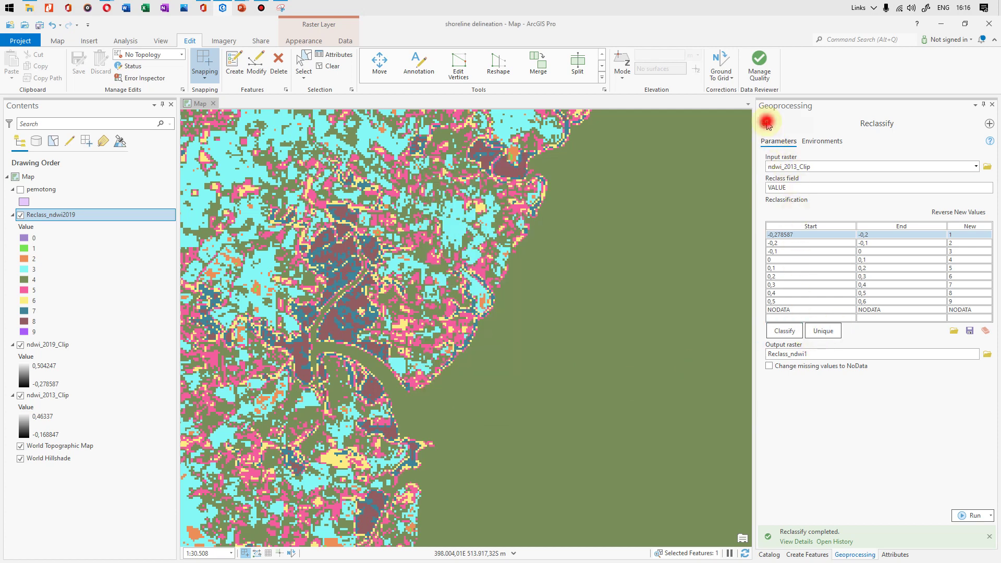
left_click(911, 138)
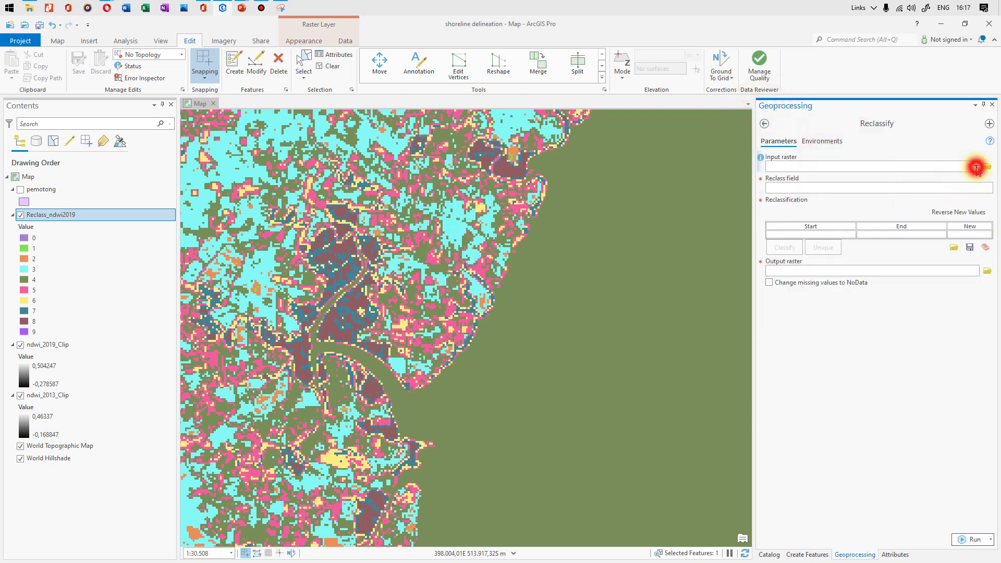
Choose ndwi_2013_Clip as input and classify it by Equal Interval into 9 classes.
left_click(975, 166)
left_click(845, 201)
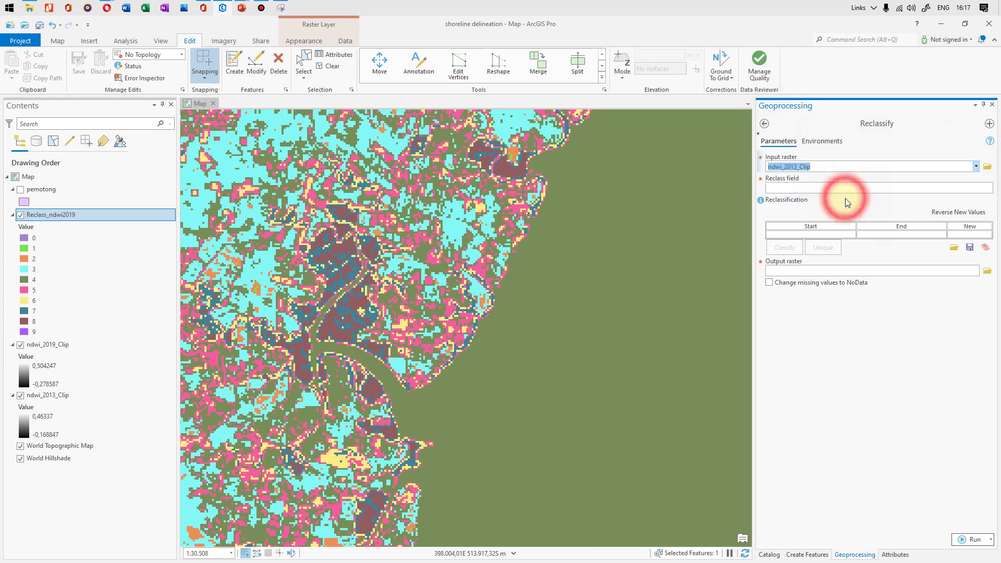
left_click(784, 247)
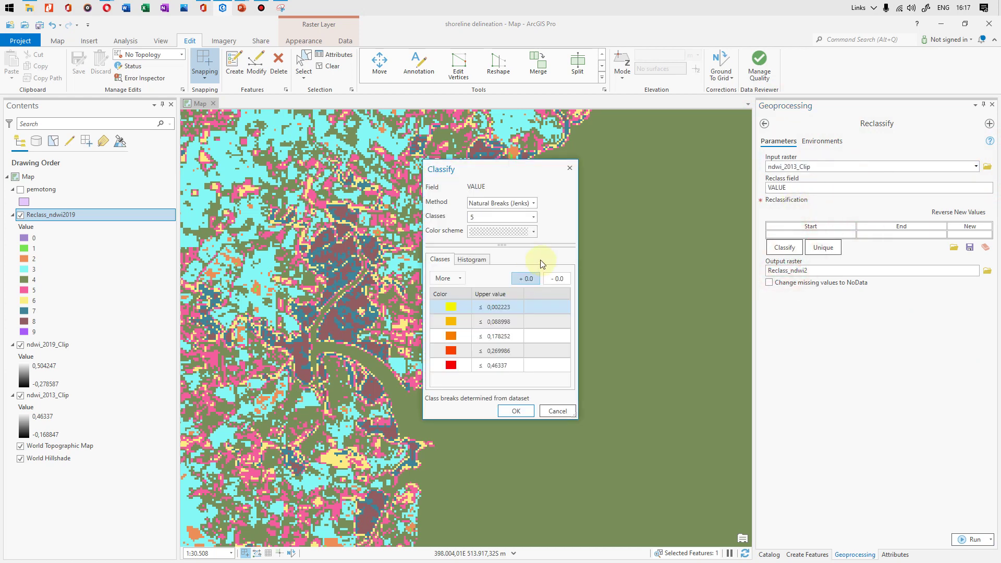
left_click(552, 206)
left_click(538, 328)
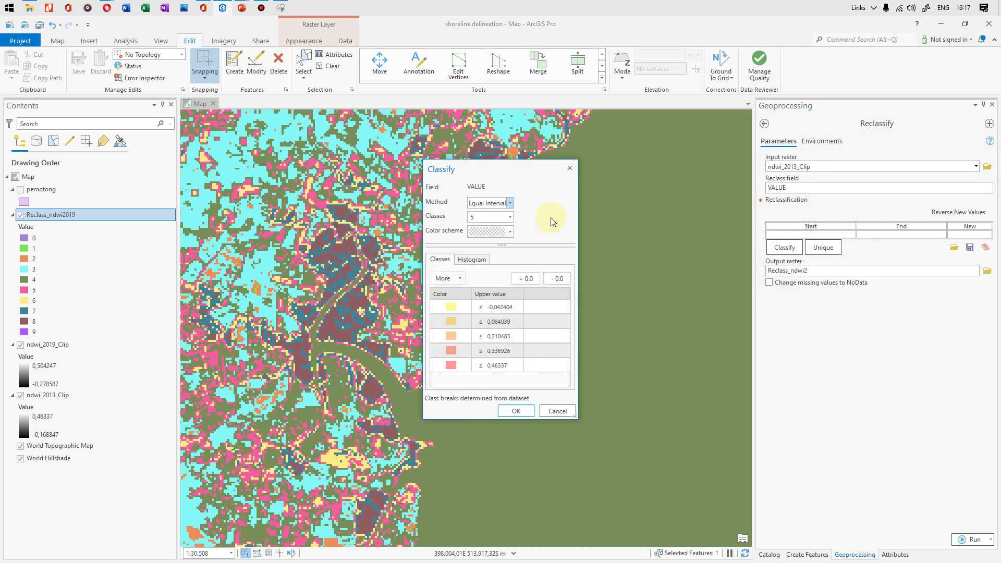
left_click(552, 217)
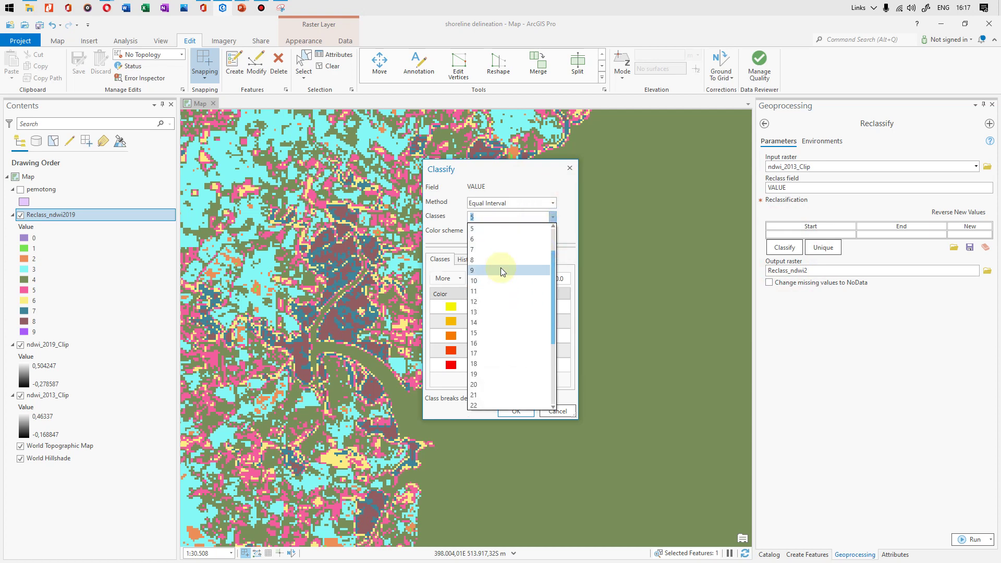
left_click(498, 270)
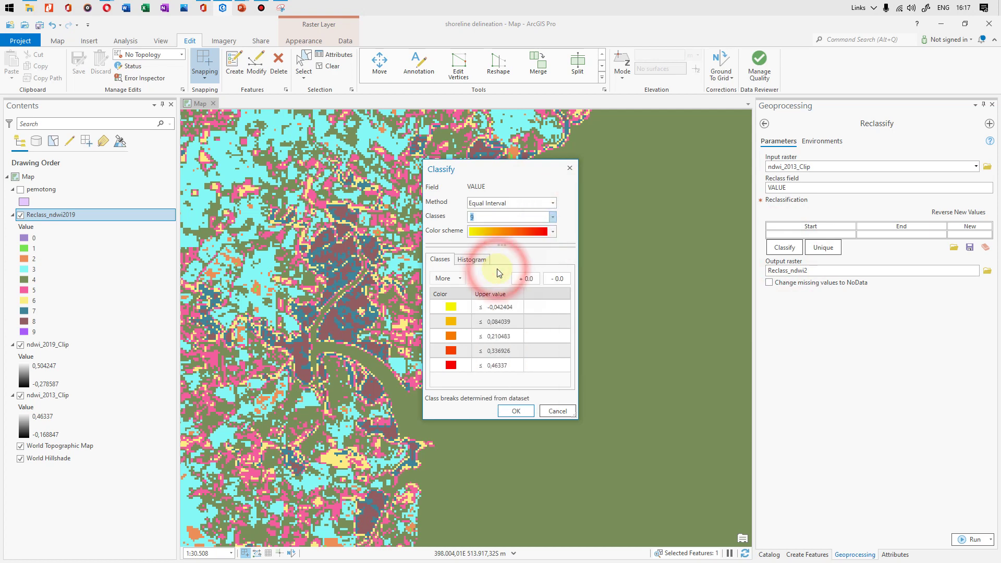
Round the upper class breaks to 0,5, 0,4, 0,3 and 0,2.
scroll(504, 360, "down", 1)
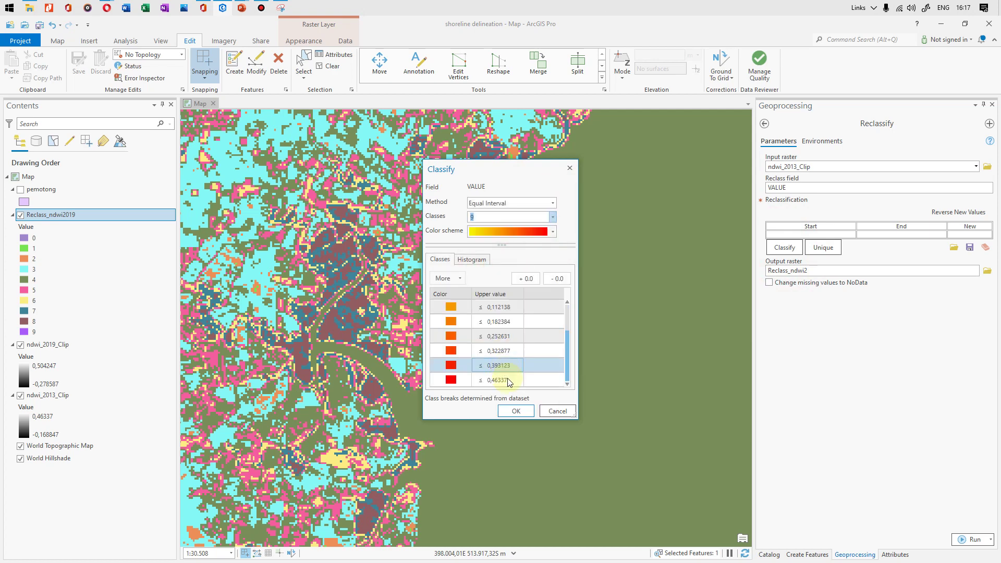
double_click(508, 381)
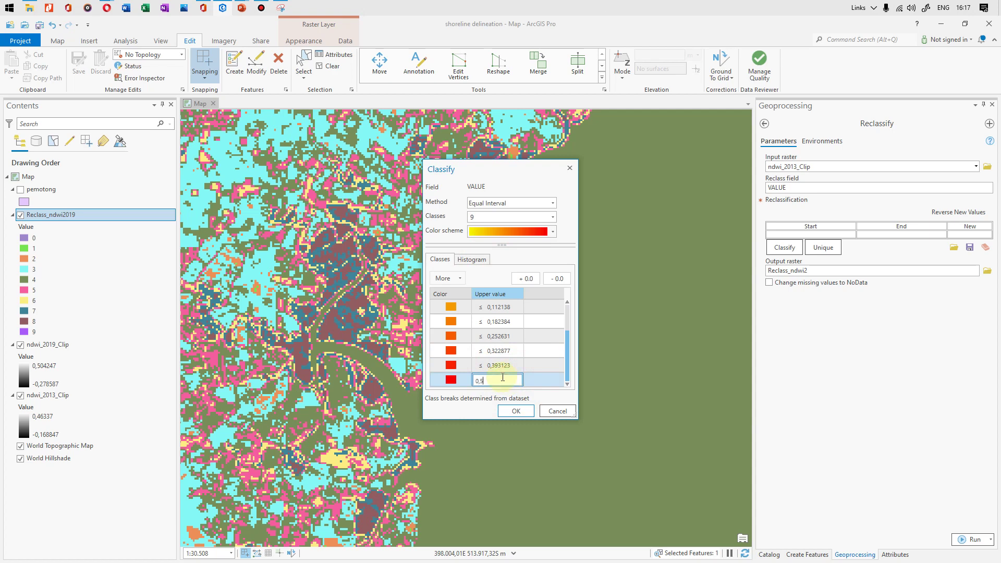
key("Return")
double_click(506, 367)
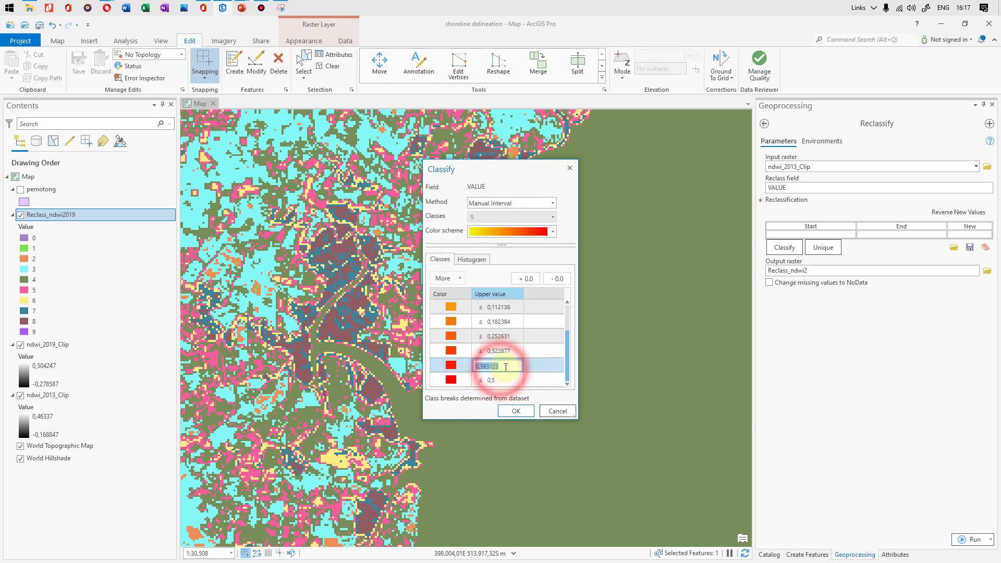
type("0")
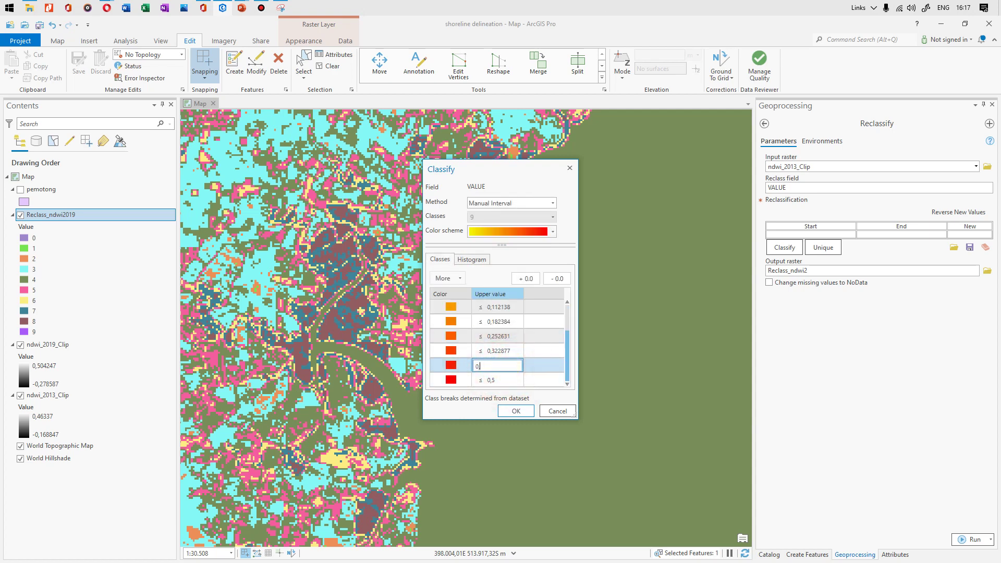
type(",3931,4")
key("Return")
double_click(519, 353)
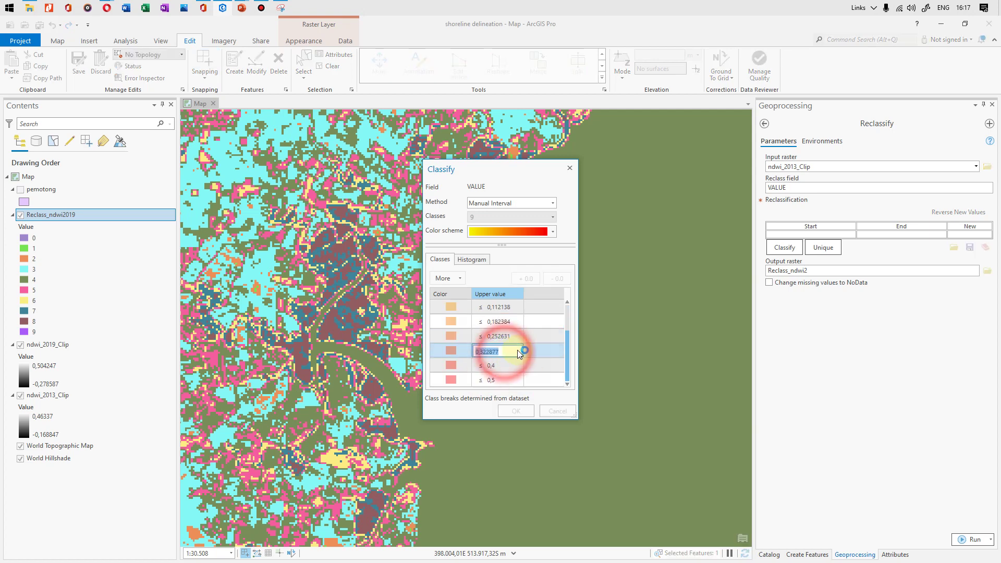
left_click(516, 353)
key("BackSpace")
key("BackSpace")
key("Return")
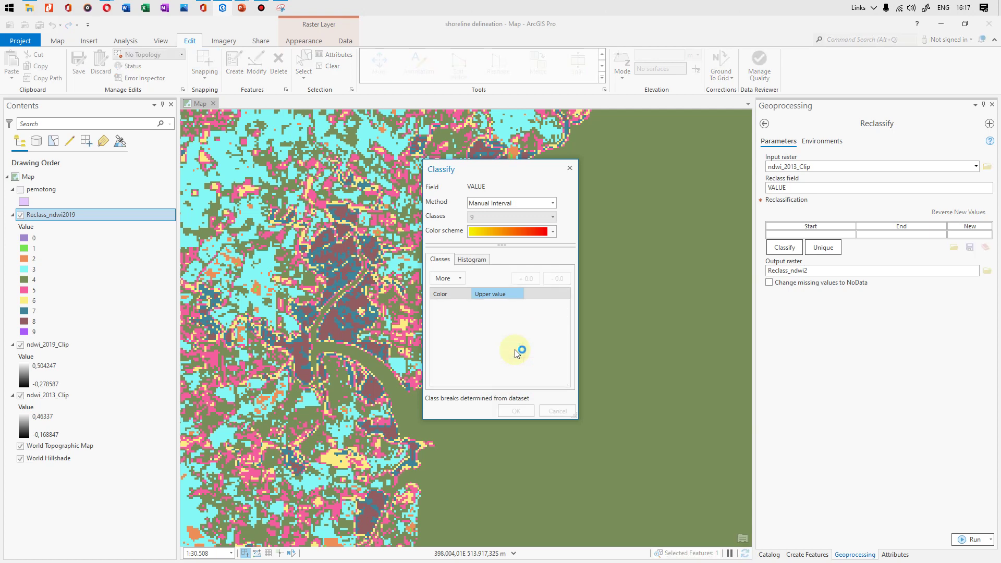
left_click(500, 336)
double_click(500, 336)
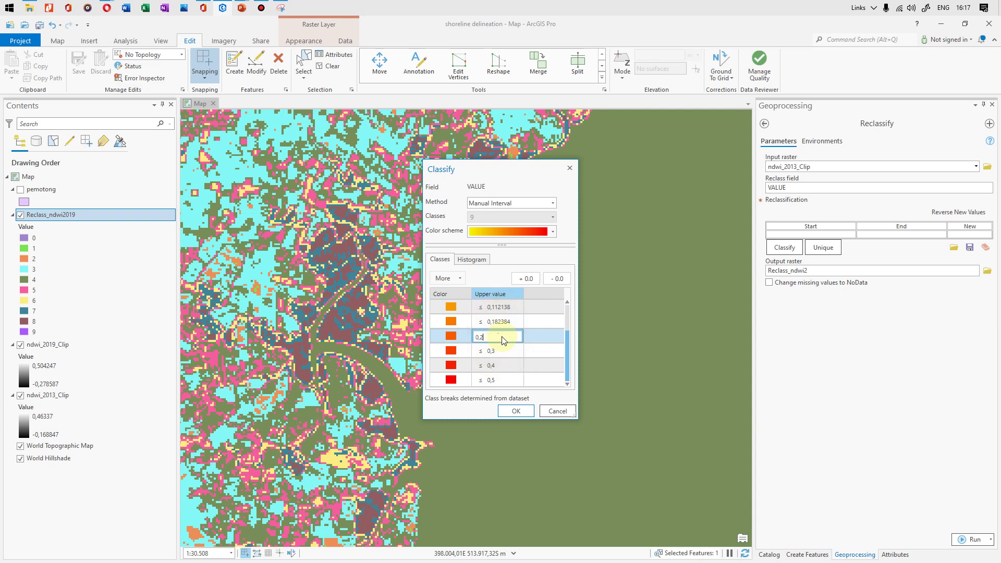
key("Return")
Change the next class breaks to 0,1 and 0,0.
left_click(498, 322)
double_click(513, 323)
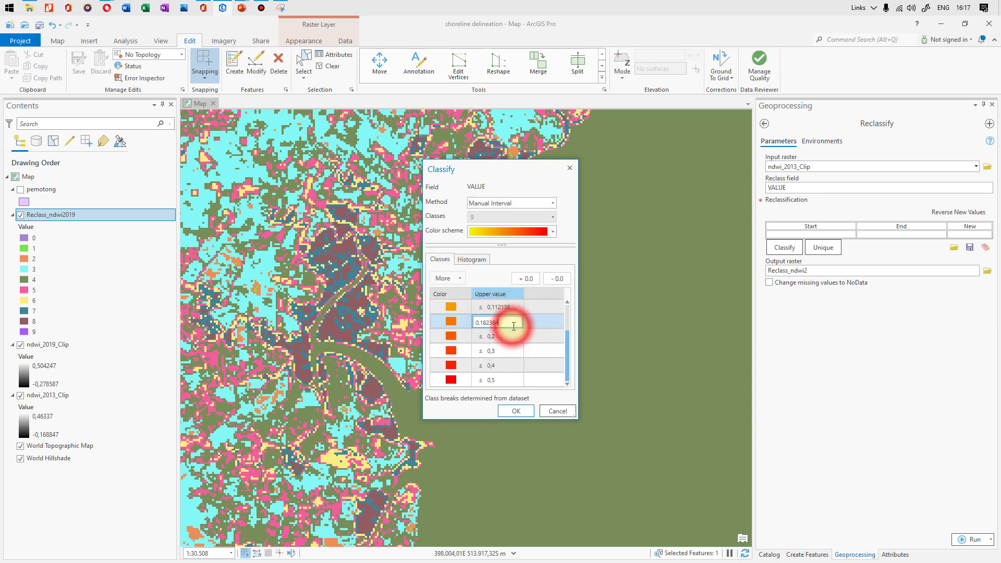
key("BackSpace")
key("Return")
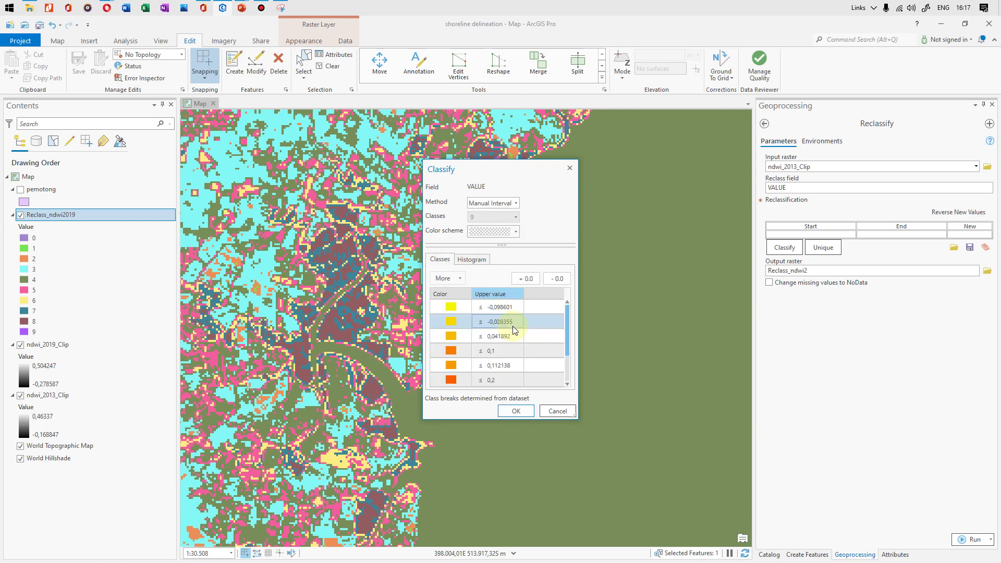
left_click(509, 365)
double_click(509, 366)
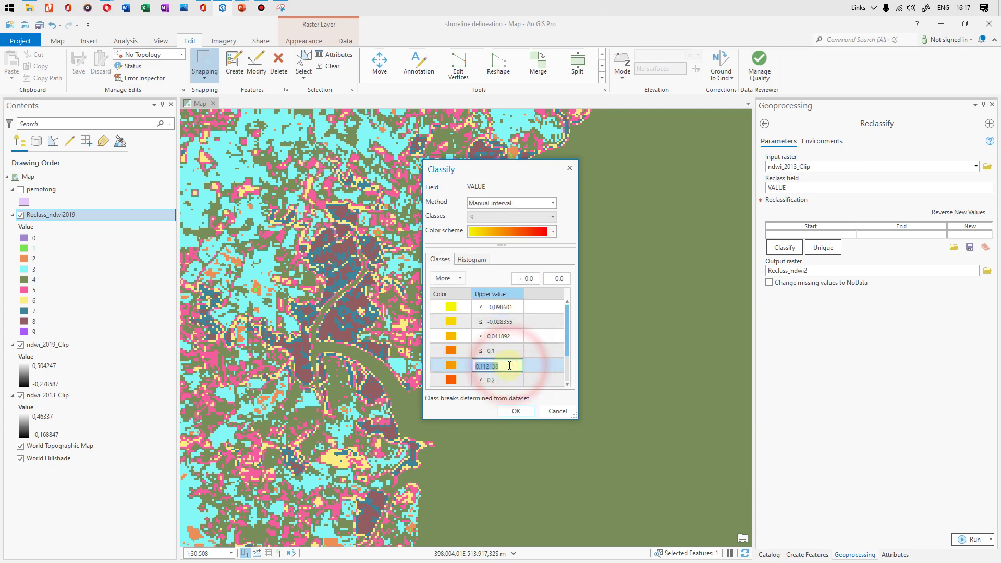
type("0,0")
key("Return")
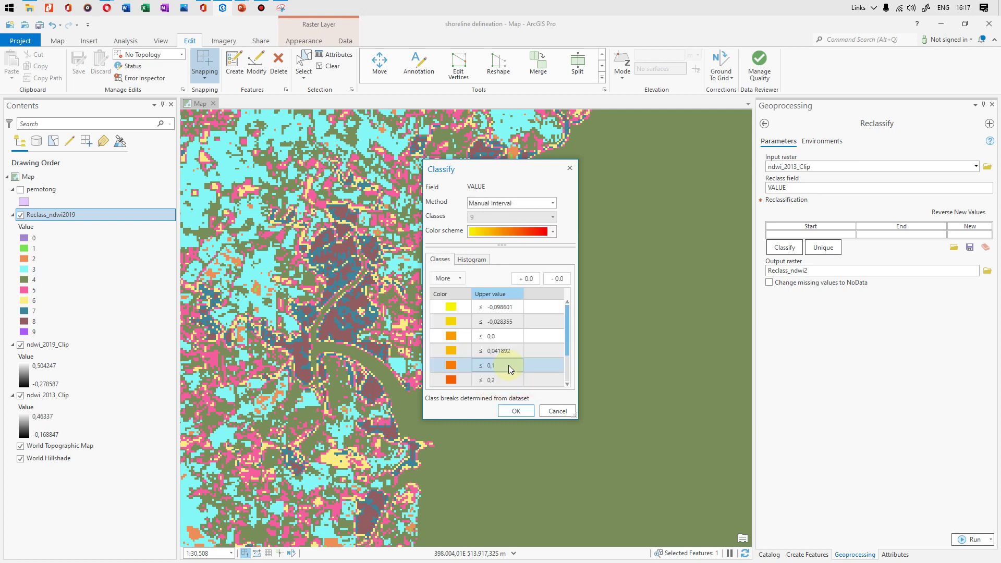
left_click(505, 350)
double_click(505, 351)
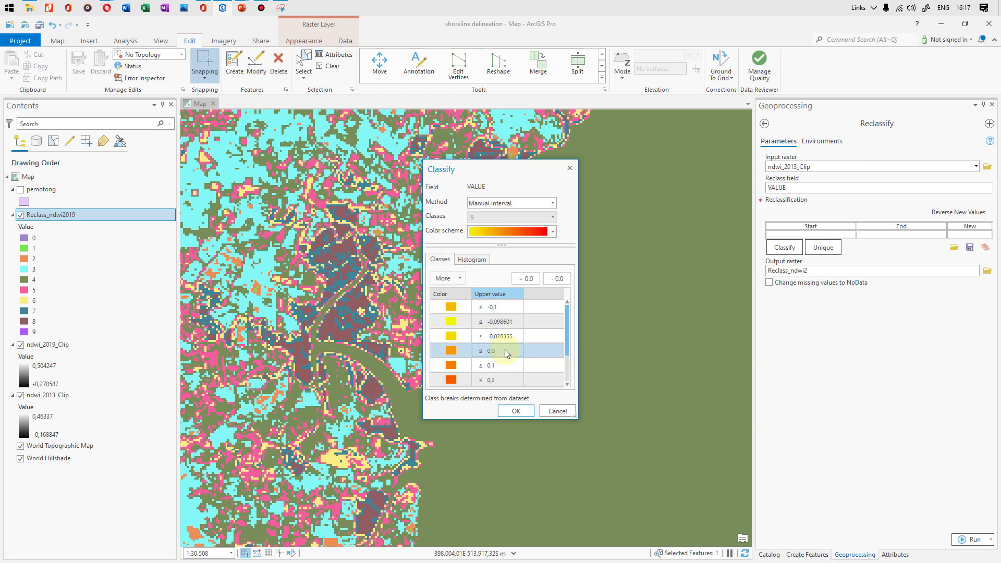
key("Return")
Edit the lower negative breaks, leaving 8 classes starting from -0,168.
scroll(498, 336, "down", 1)
scroll(495, 326, "up", 3)
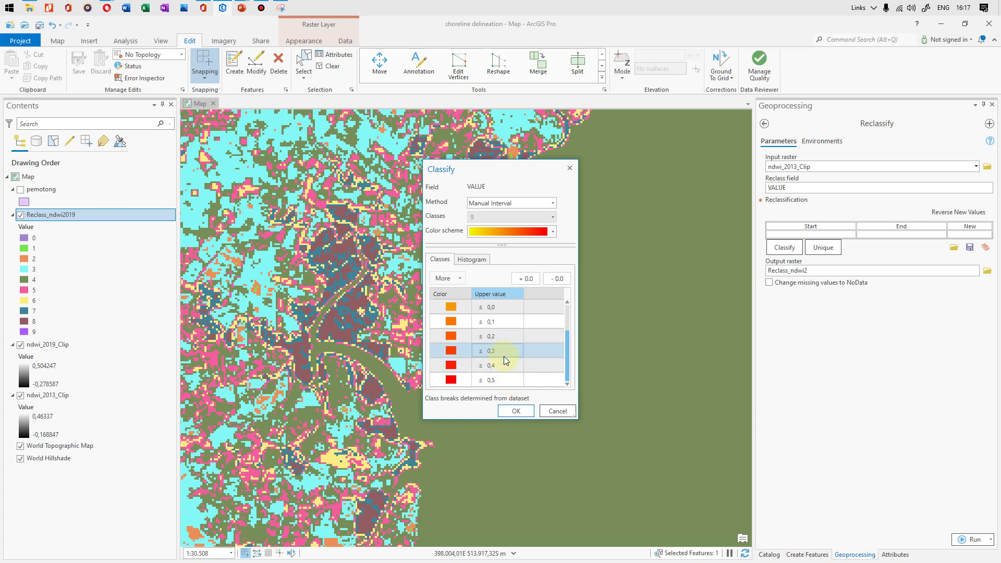
left_click(513, 338)
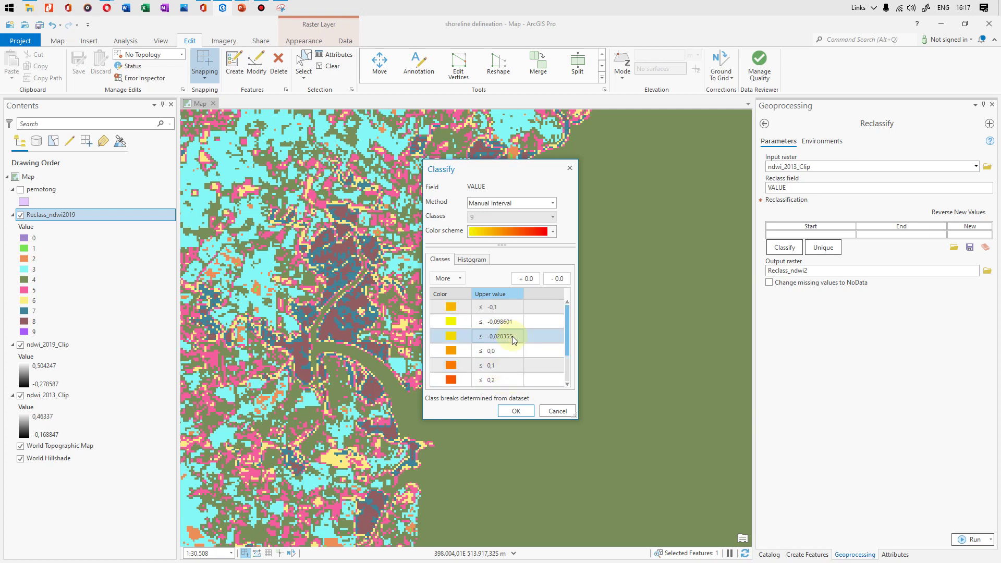
left_click(513, 337)
key("BackSpace")
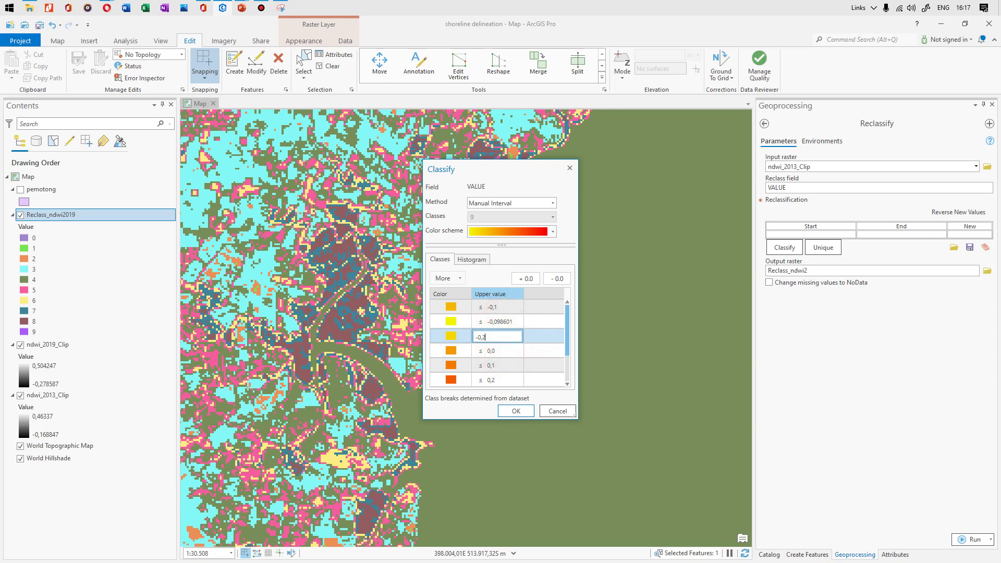
key("Return")
left_click(512, 336)
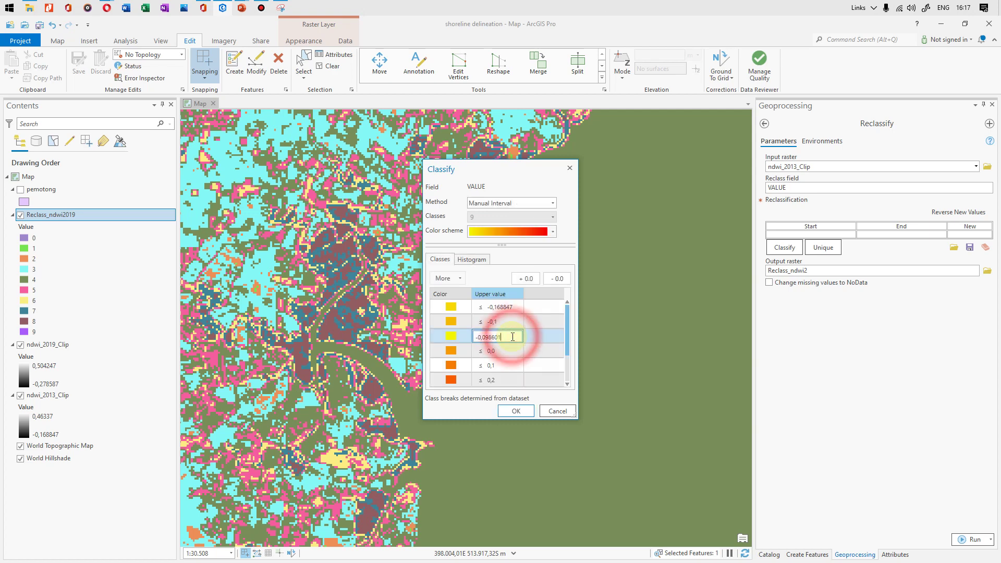
key("BackSpace")
key("BackSpace")
key("Return")
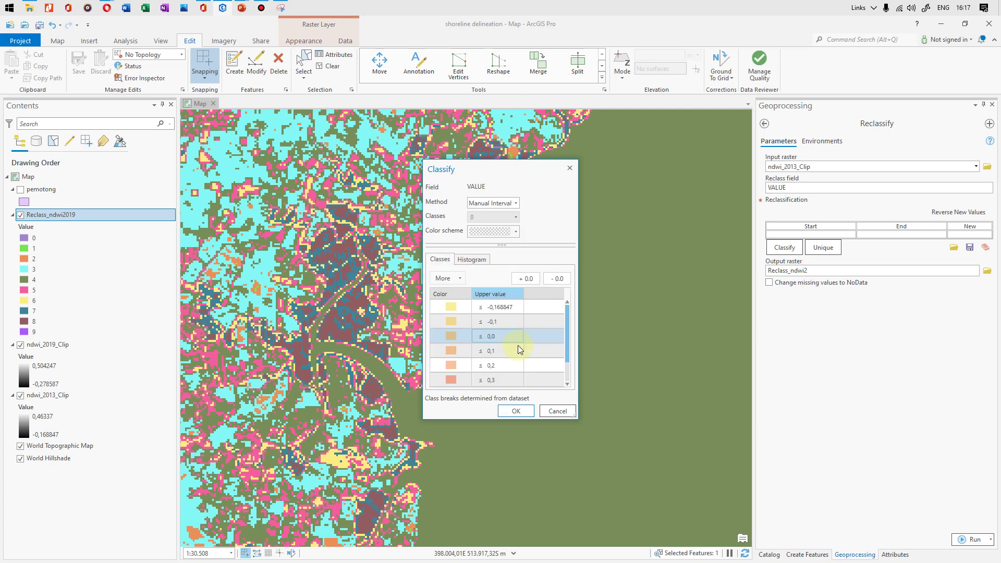
left_click(510, 307)
left_click(510, 307)
type("-0,168")
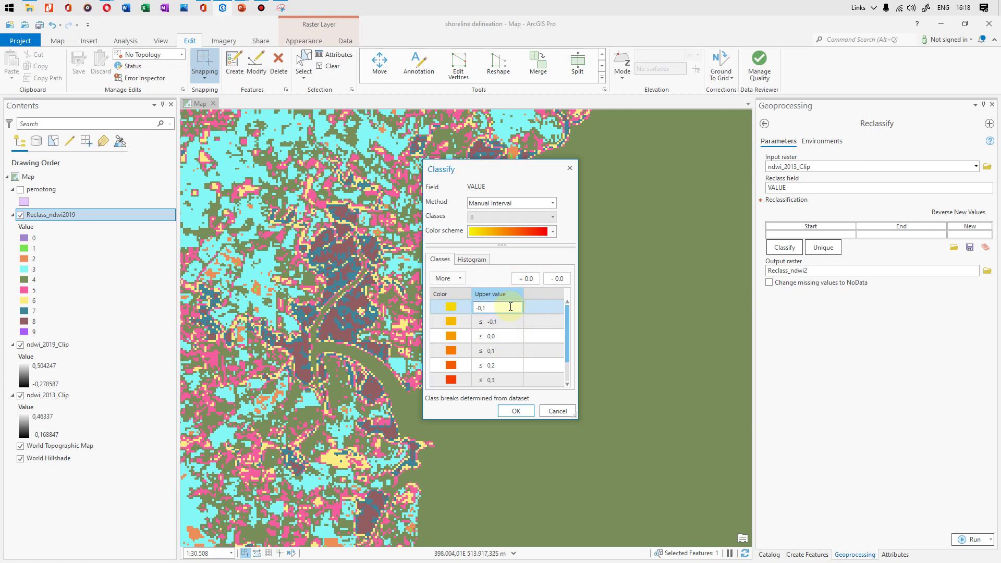
left_click(510, 354)
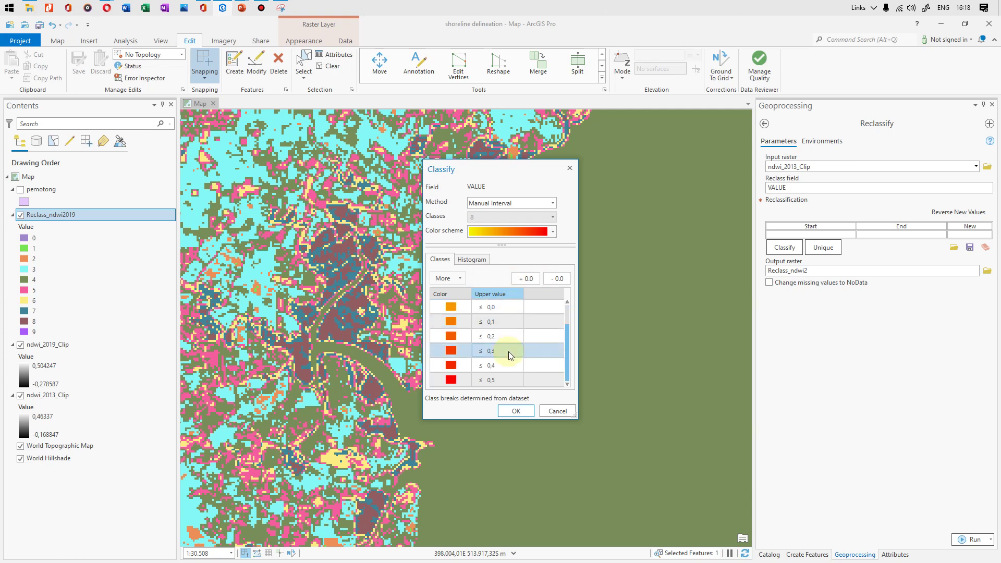
Set the top break to -0,1, leaving seven classes in 0,1 steps.
scroll(510, 356, "up", 1)
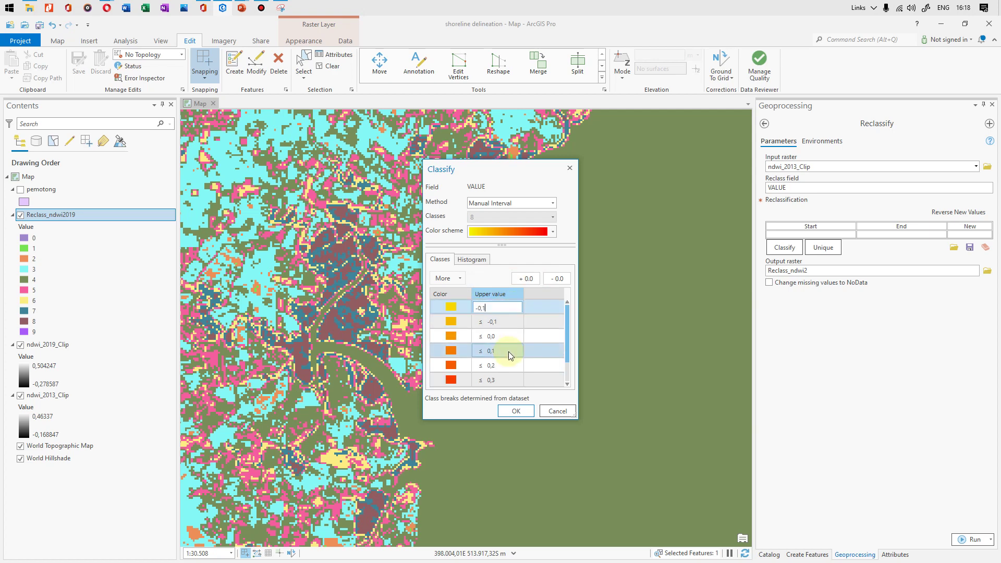
left_click(499, 326)
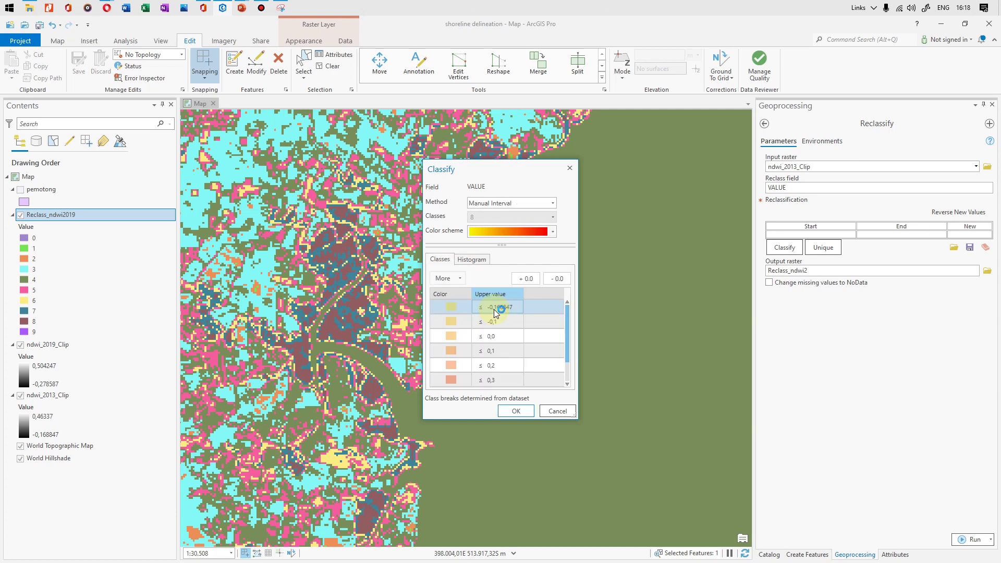
scroll(500, 328, "up", 1)
left_click(509, 312)
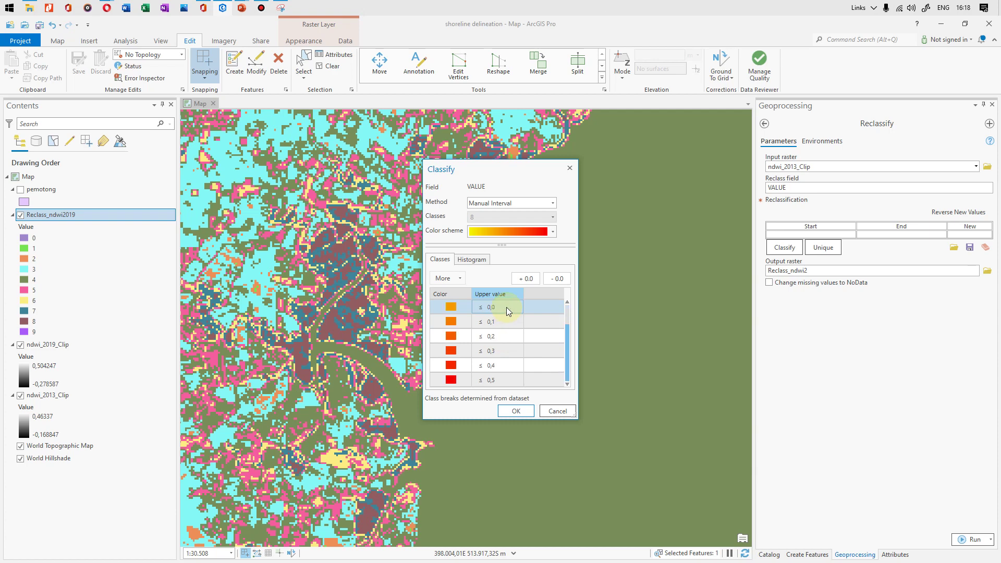
left_click(507, 309)
key("BackSpace")
key("BackSpace")
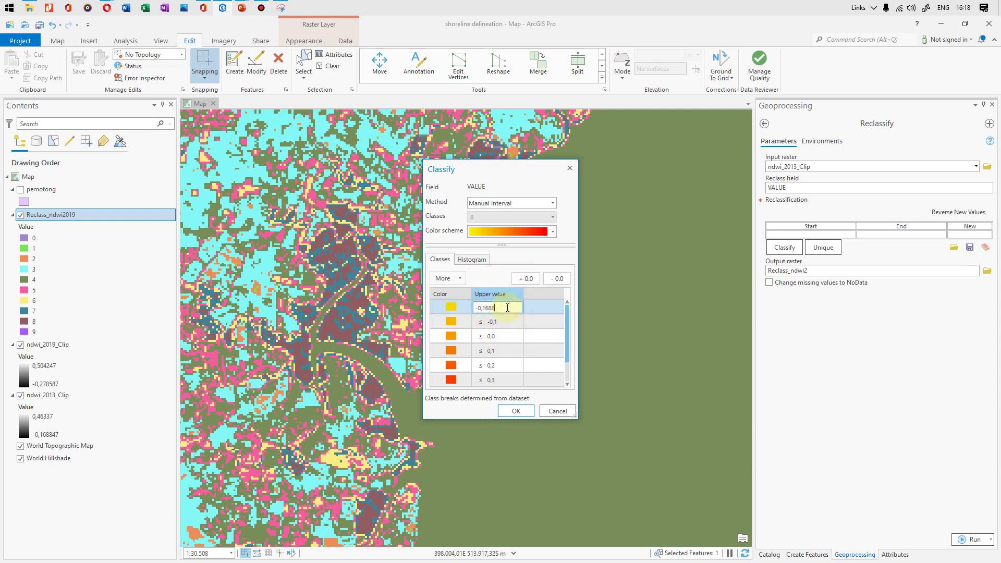
key("Return")
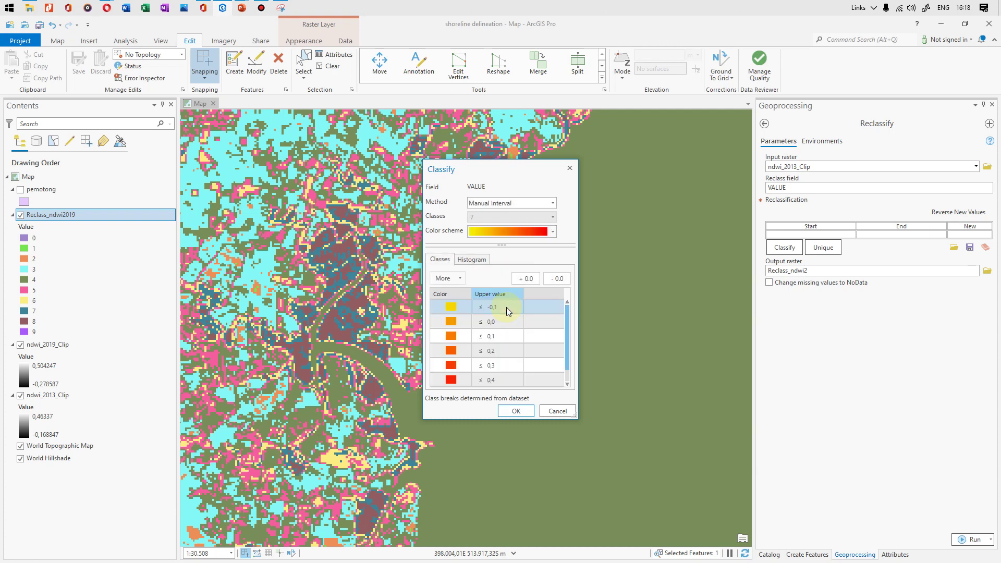
left_click(511, 330)
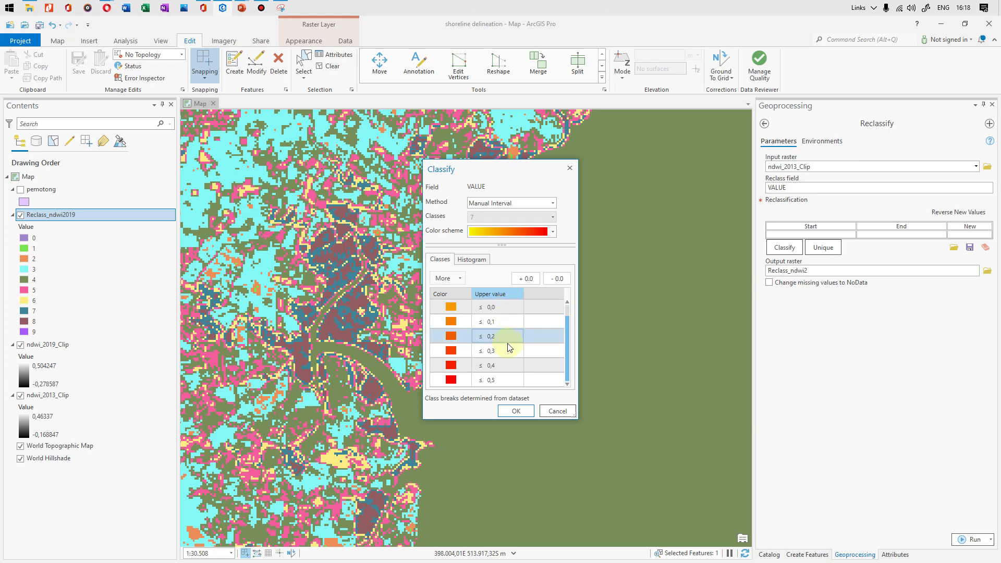
left_click(503, 349)
left_click(519, 204)
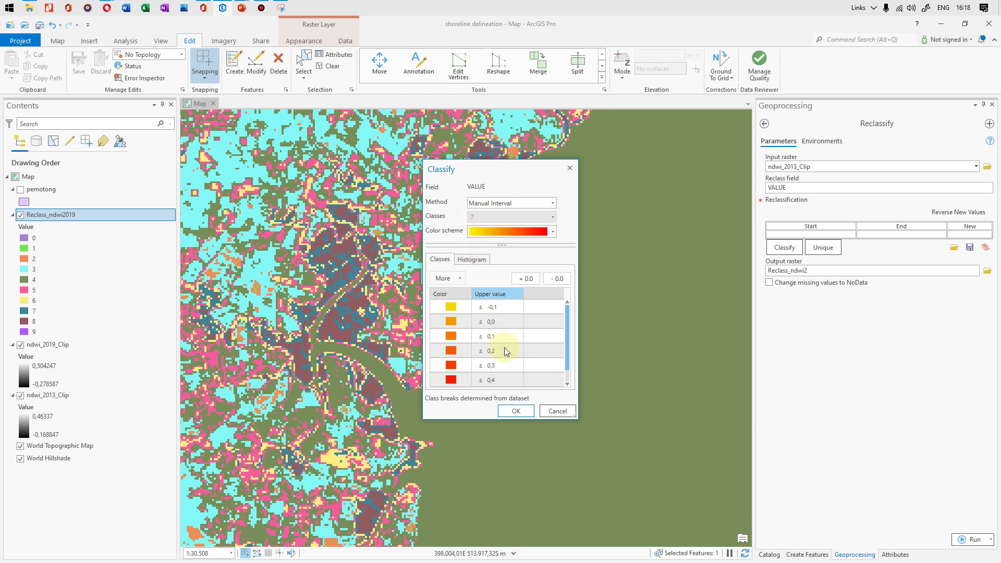
left_click(505, 364)
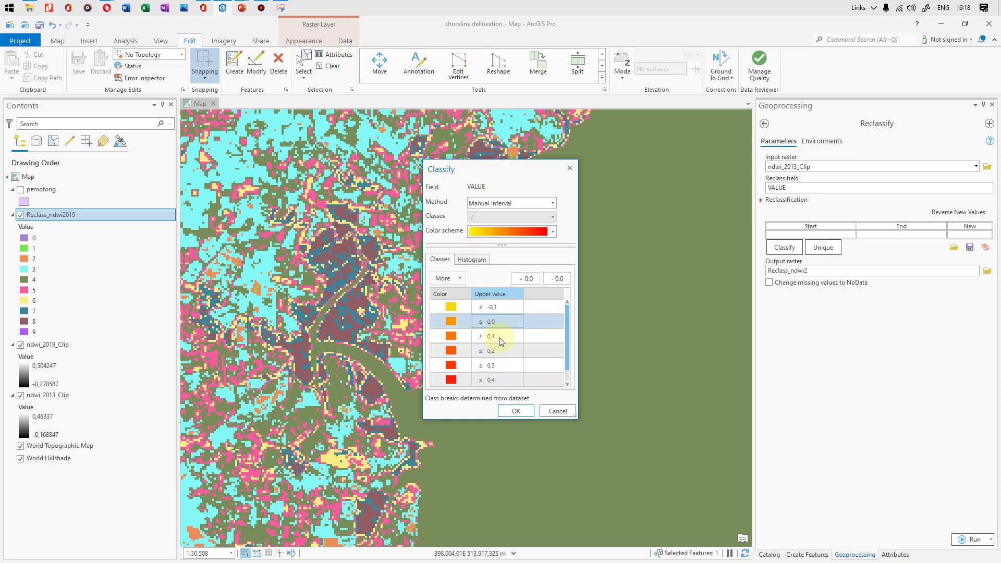
left_click(501, 307)
left_click(504, 322)
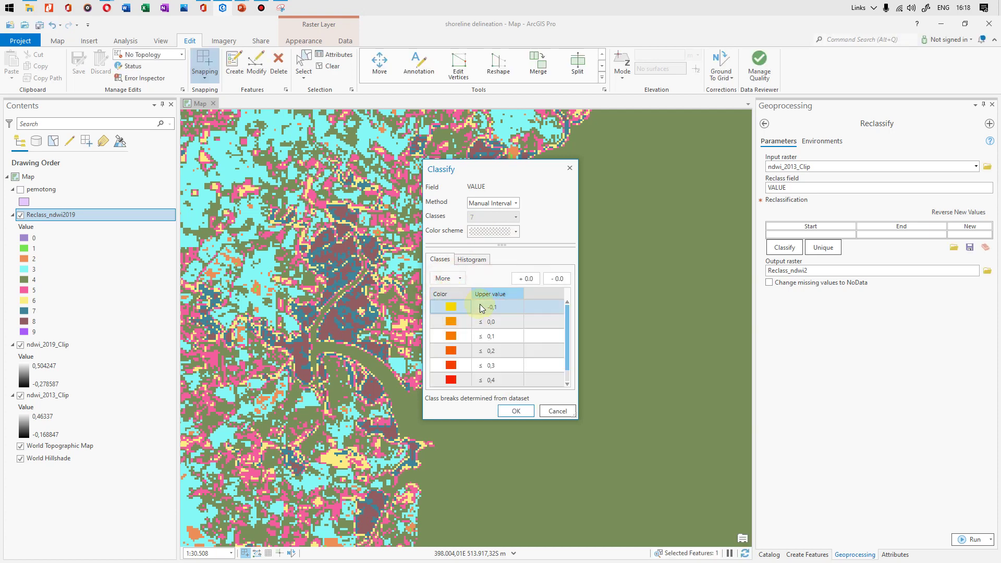
Check the first class breaks and apply the seven classes to the Reclassify table.
right_click(460, 308)
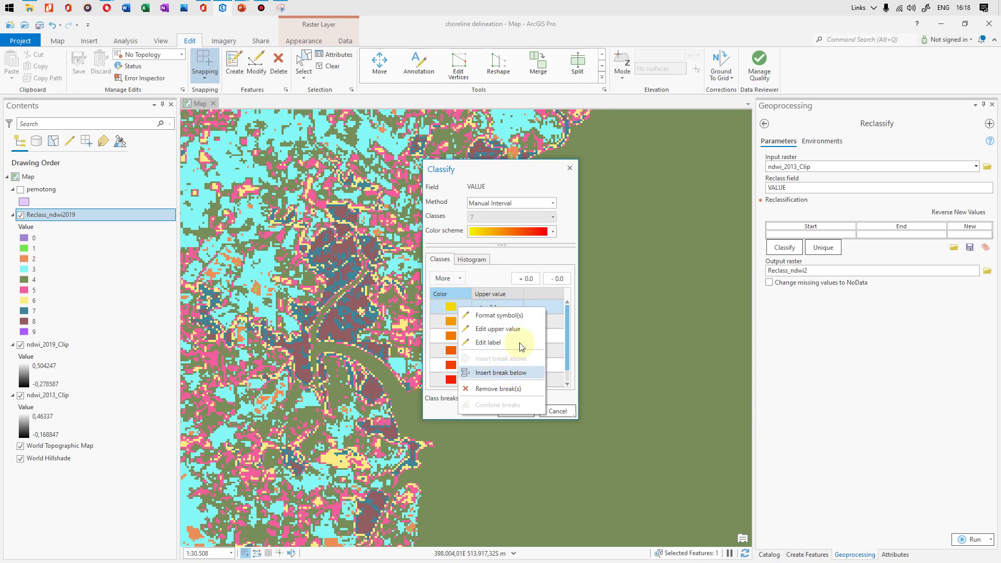
key("Escape")
left_click(504, 309)
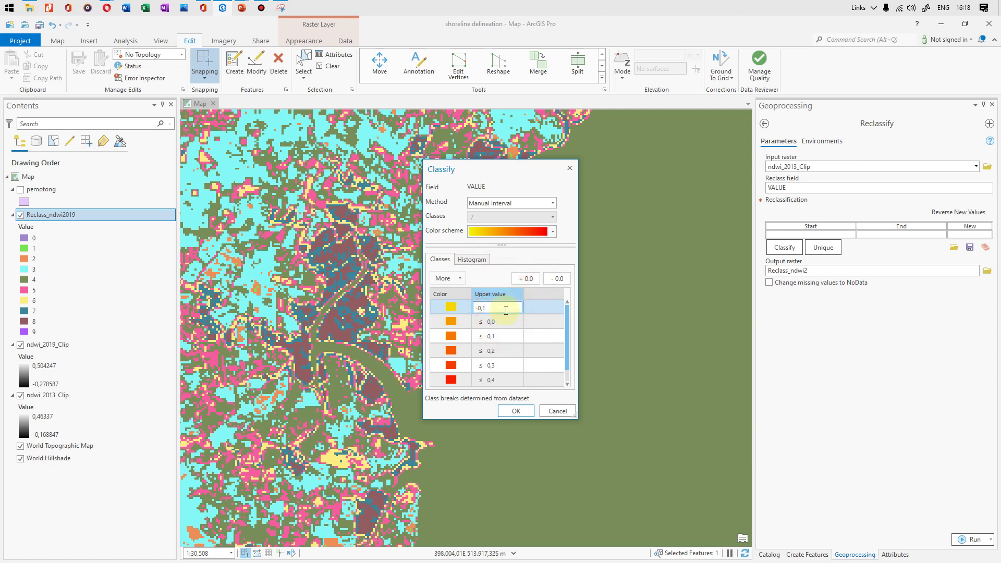
left_click(506, 324)
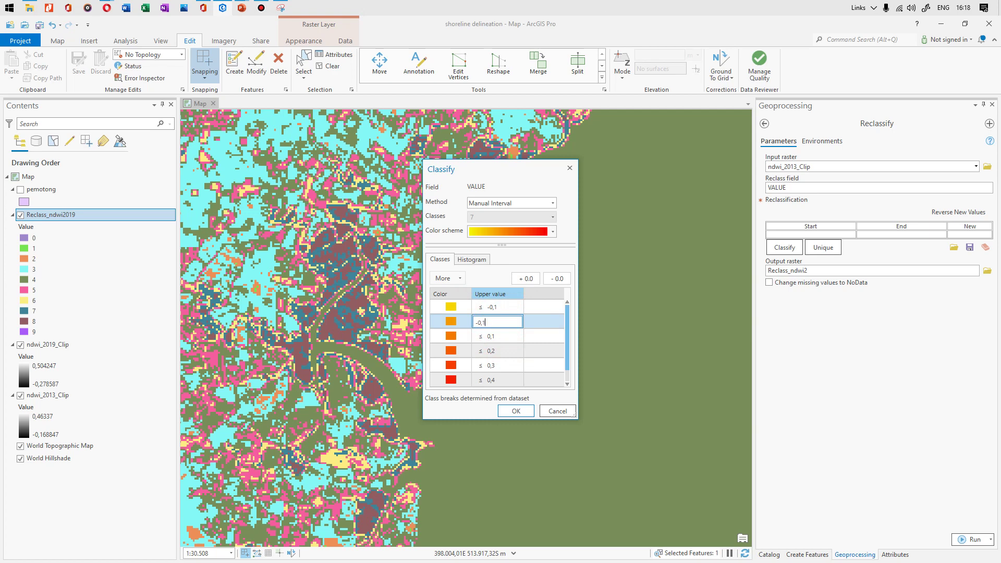
left_click(499, 309)
left_click(493, 334)
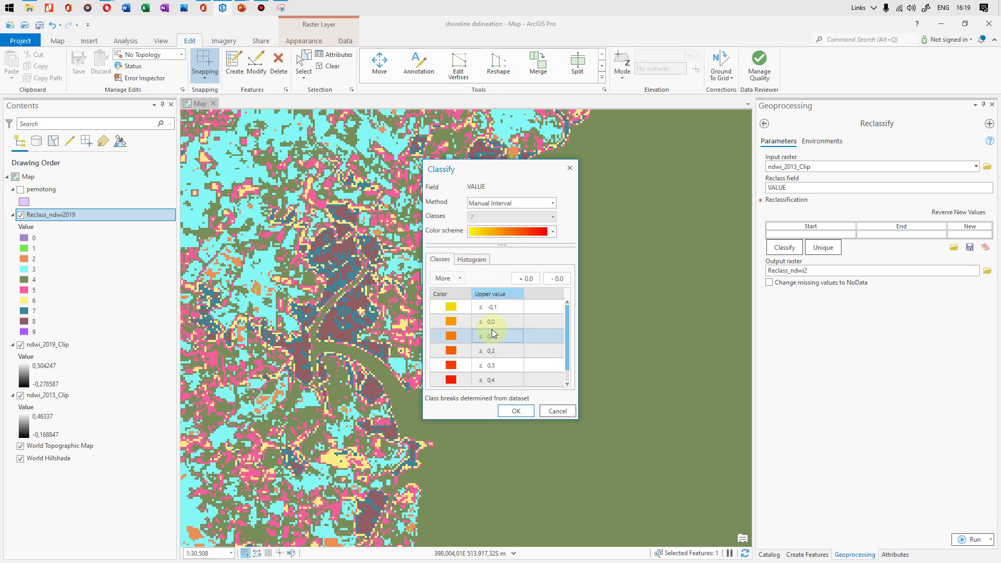
left_click(503, 412)
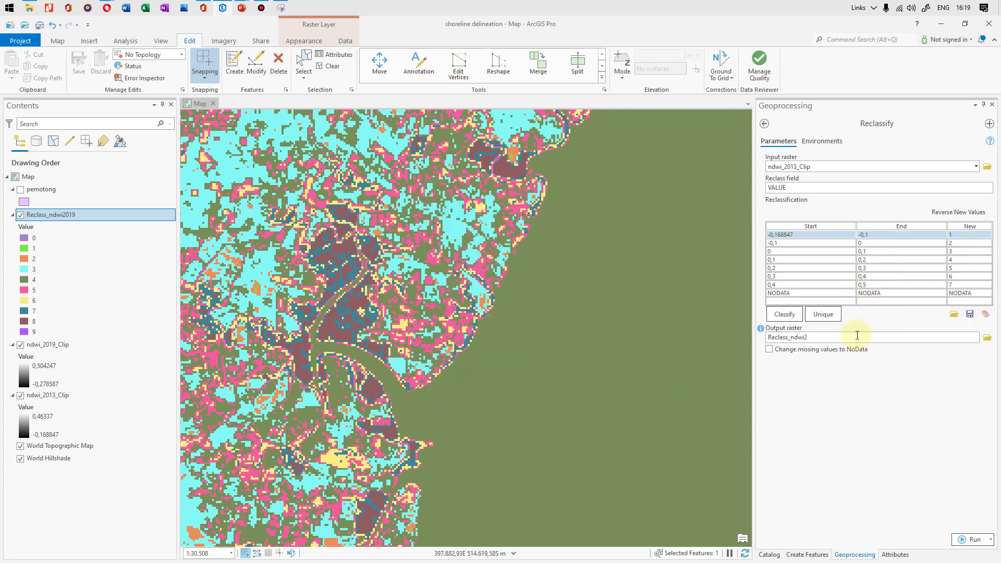
Name the output raster Reclass_ndwi2013 and run the reclassification.
left_click(857, 337)
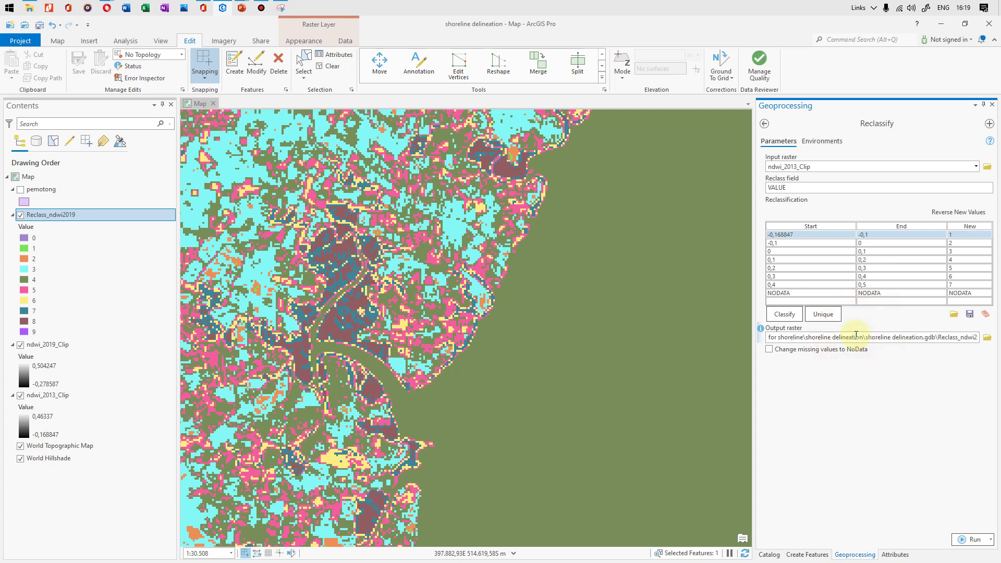
type("013")
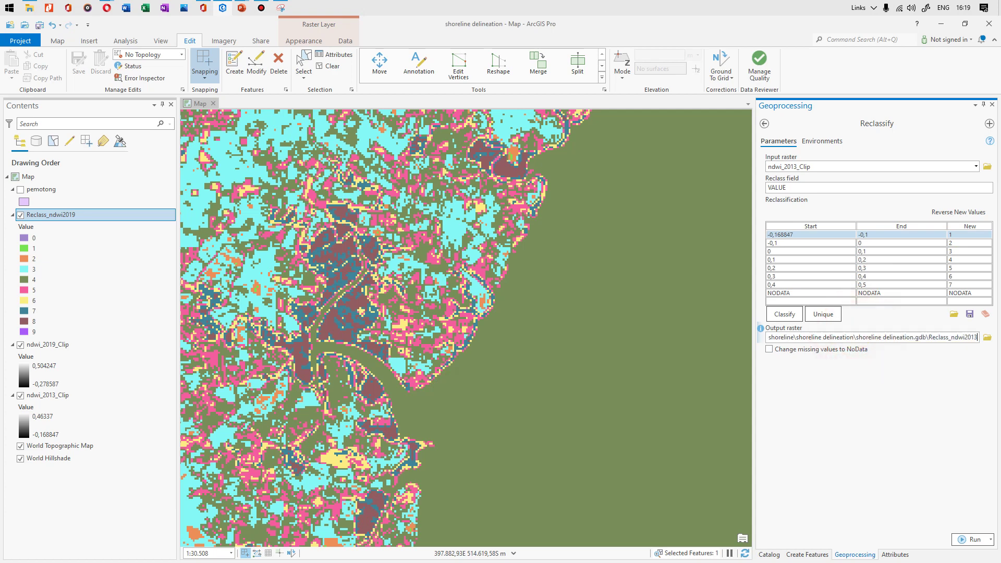
left_click(975, 539)
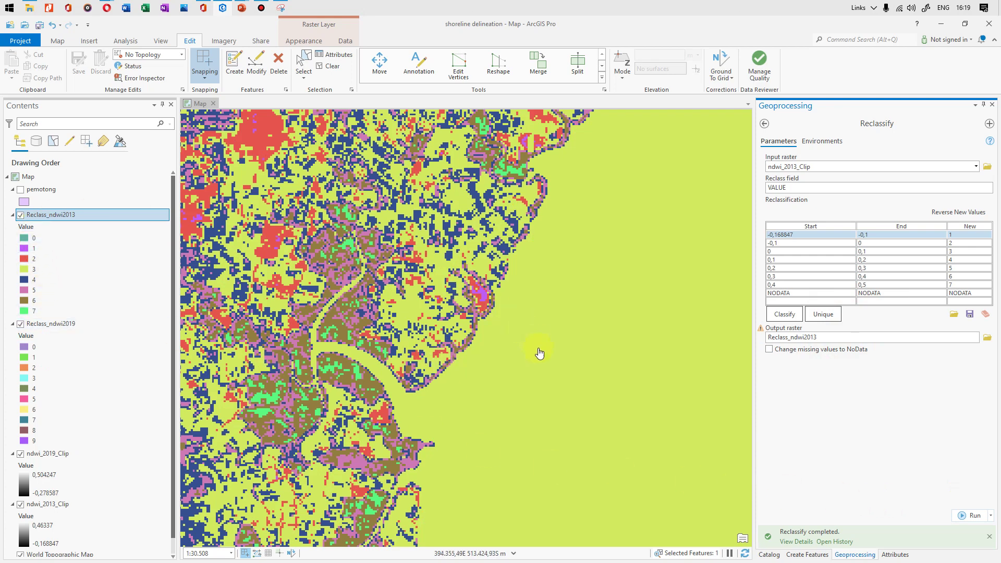
Pan and zoom along the coastline and southern part of the new Reclass_ndwi2013 raster.
left_click_drag(514, 399, 582, 389)
scroll(581, 392, "down", 1)
scroll(585, 380, "down", 1)
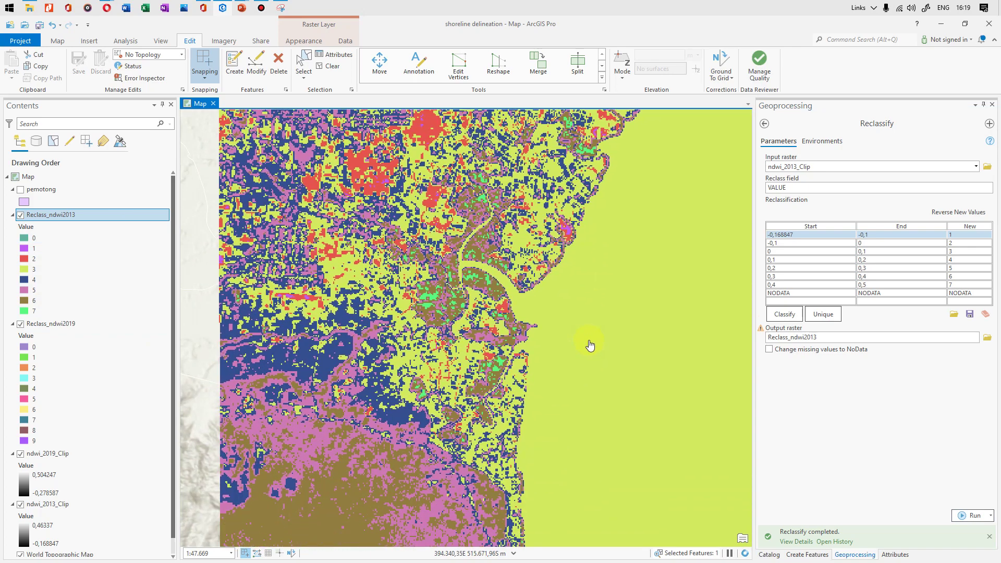
left_click_drag(568, 350, 550, 358)
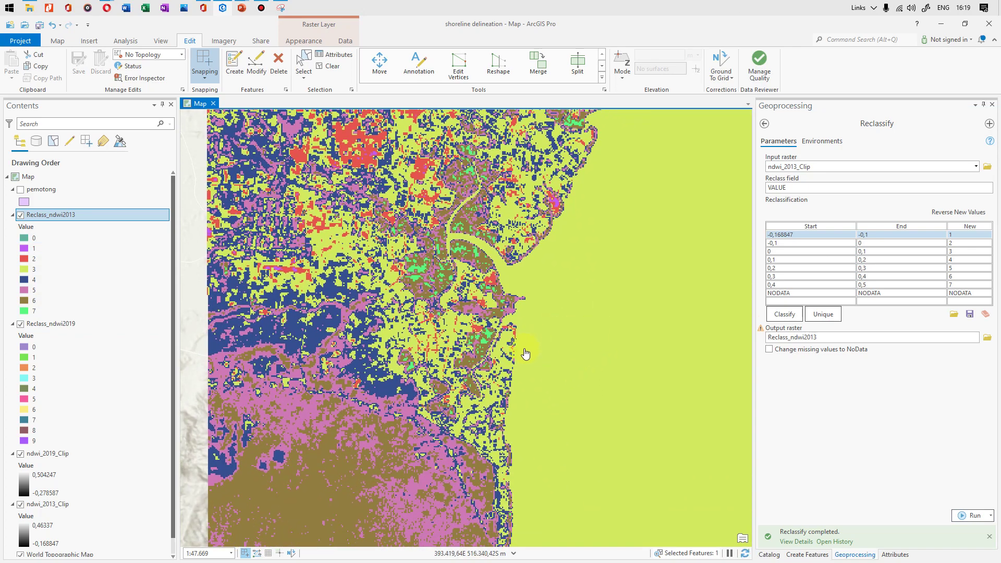
scroll(525, 354, "up", 2)
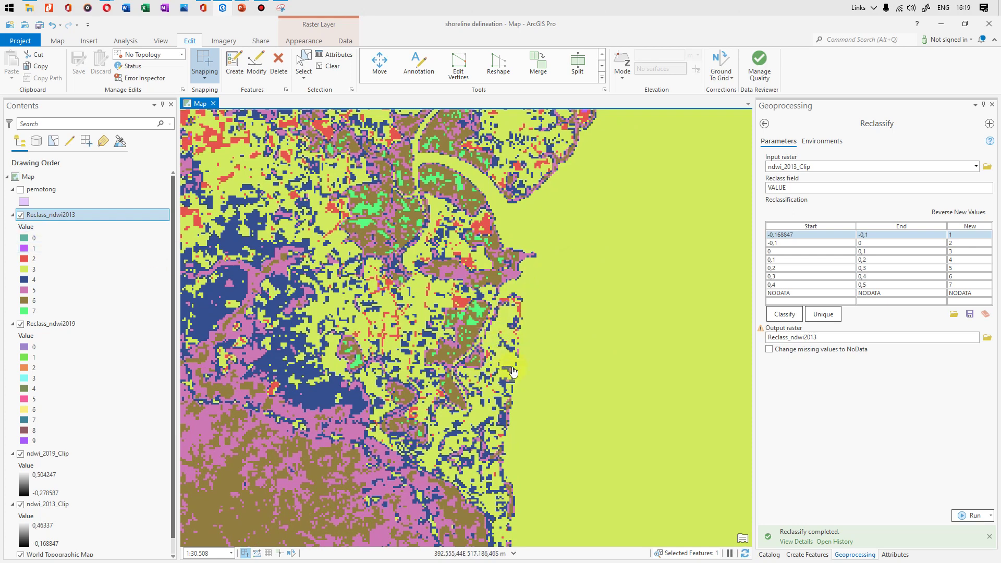
left_click_drag(503, 367, 439, 356)
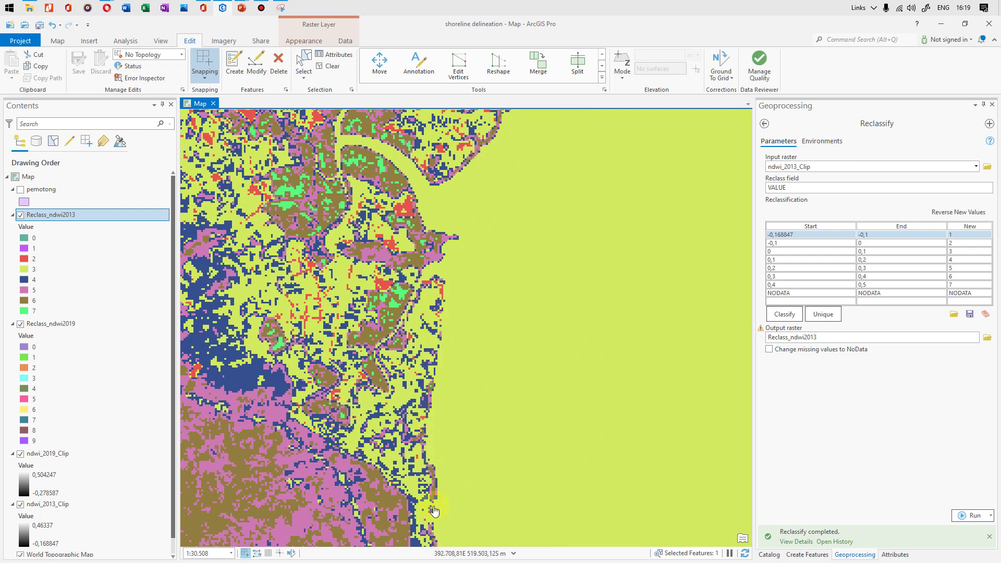
left_click_drag(432, 487, 431, 402)
left_click_drag(440, 473, 492, 446)
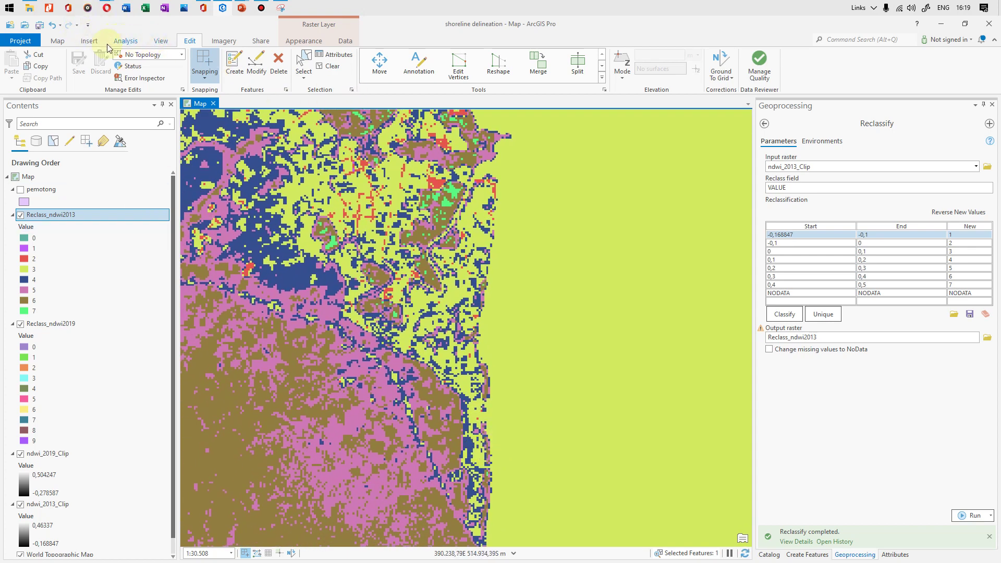
Open the Training Samples Manager from Imagery classification tools with Reclass_ndwi2019 selected.
left_click(224, 41)
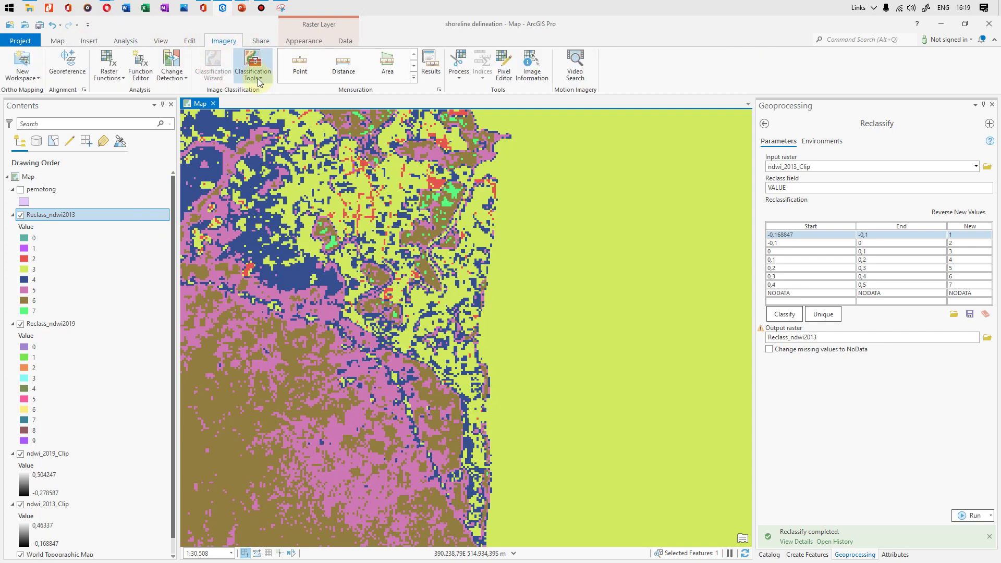
left_click(253, 67)
left_click(308, 110)
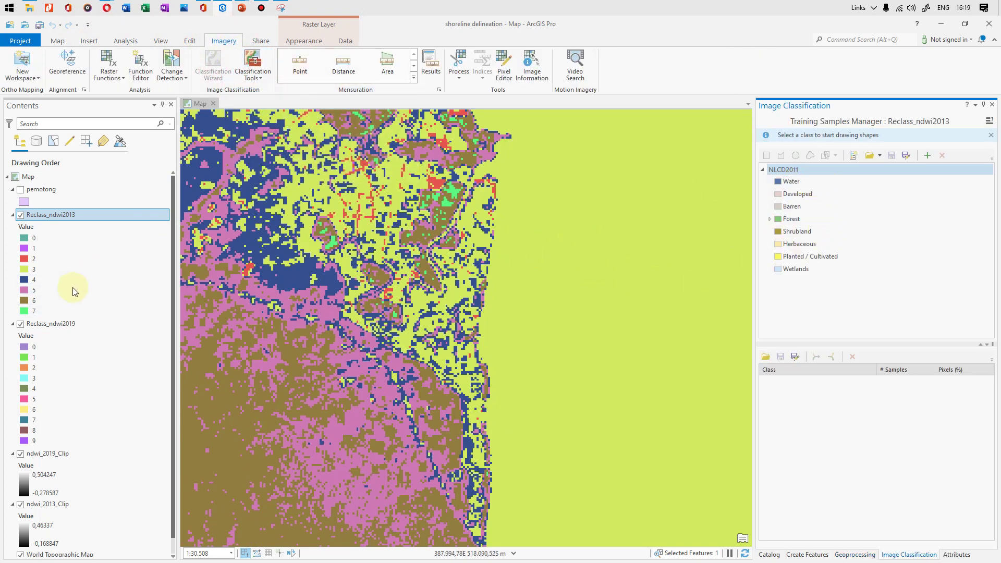
left_click(13, 215)
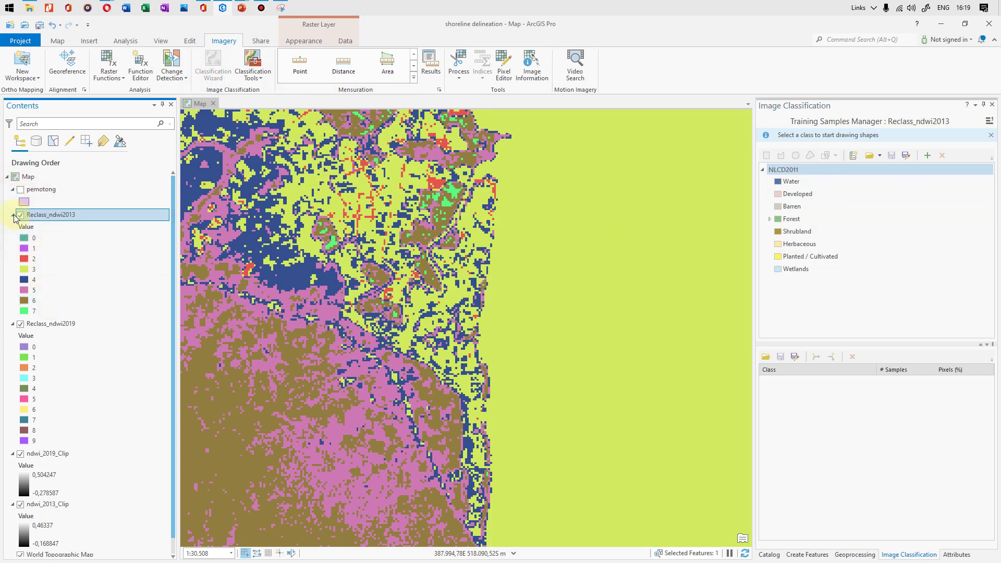
left_click(43, 228)
Rename the Water training class to laut.
left_click(802, 182)
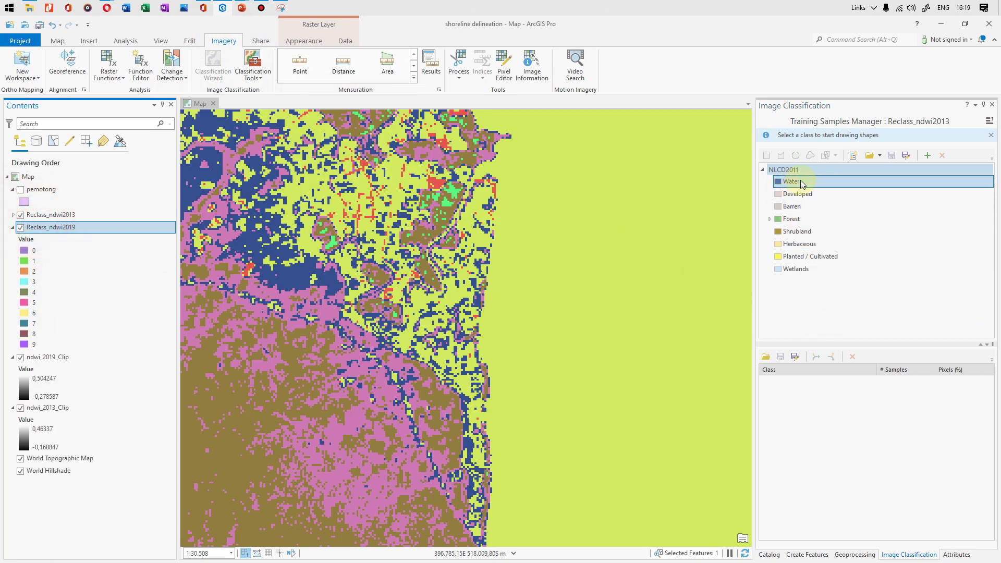
left_click_drag(482, 294, 480, 230)
mouse_move(480, 448)
left_mouse_down()
mouse_move(482, 337)
mouse_move(485, 367)
left_mouse_up()
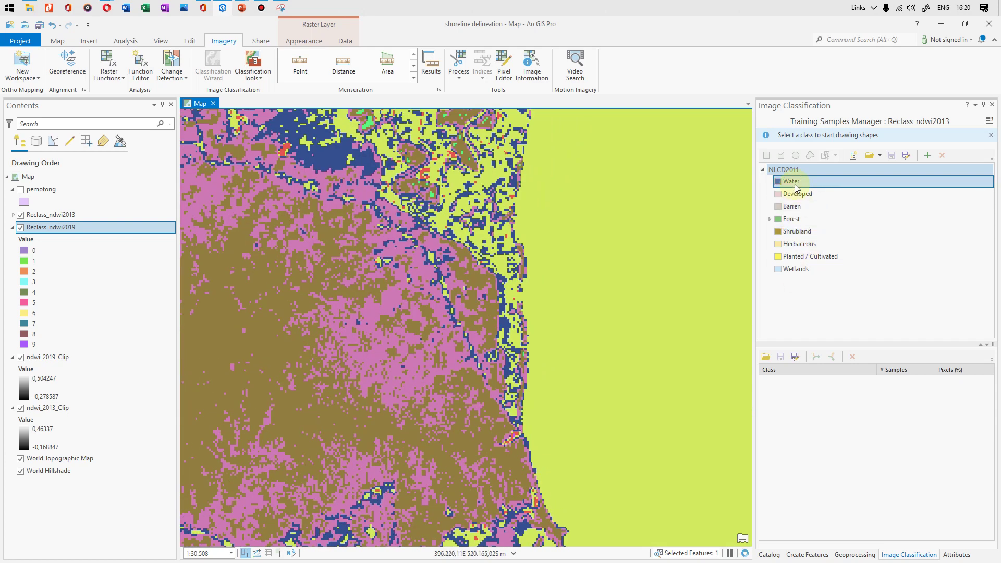
left_click(794, 183)
left_click(793, 183)
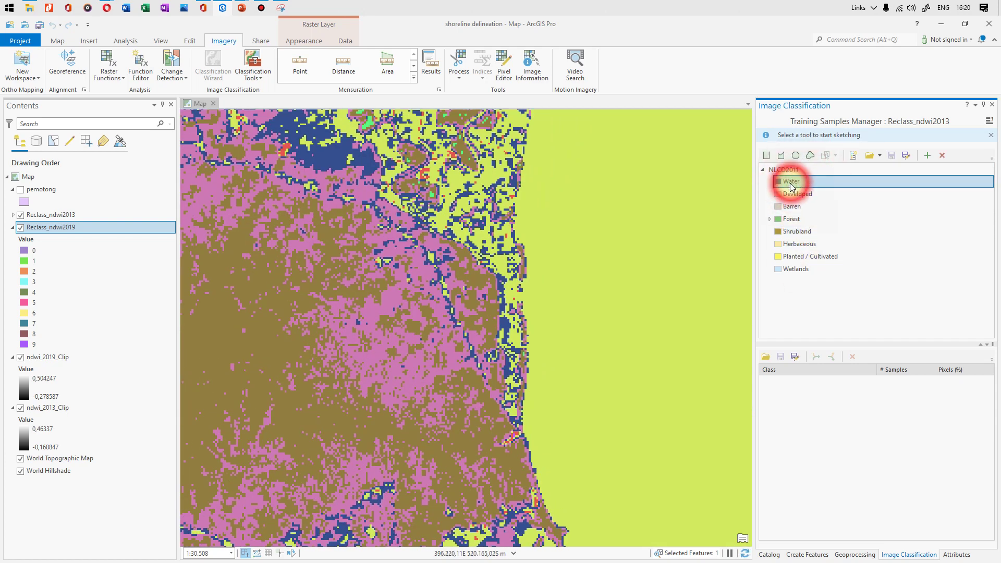
right_click(792, 183)
left_click(830, 215)
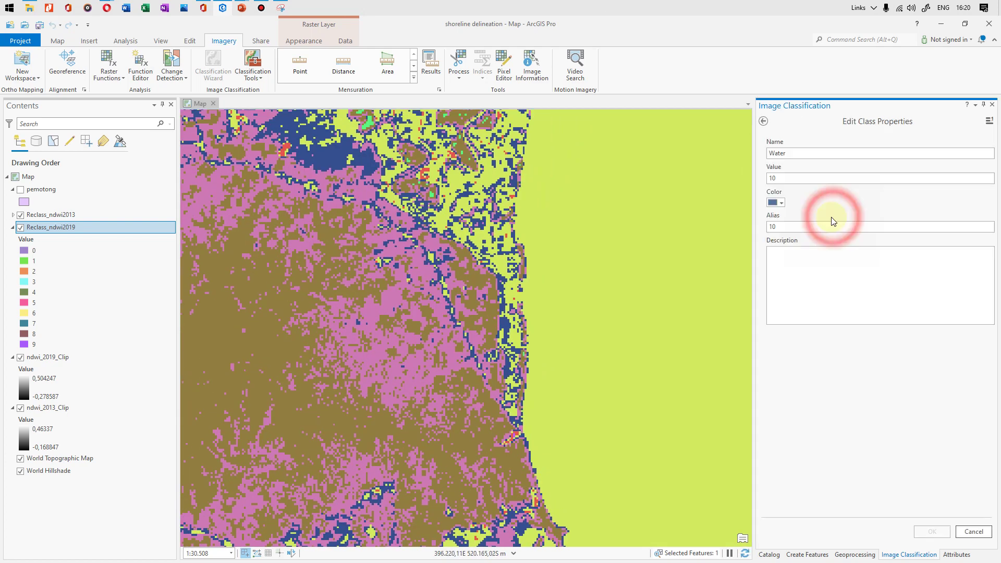
double_click(809, 154)
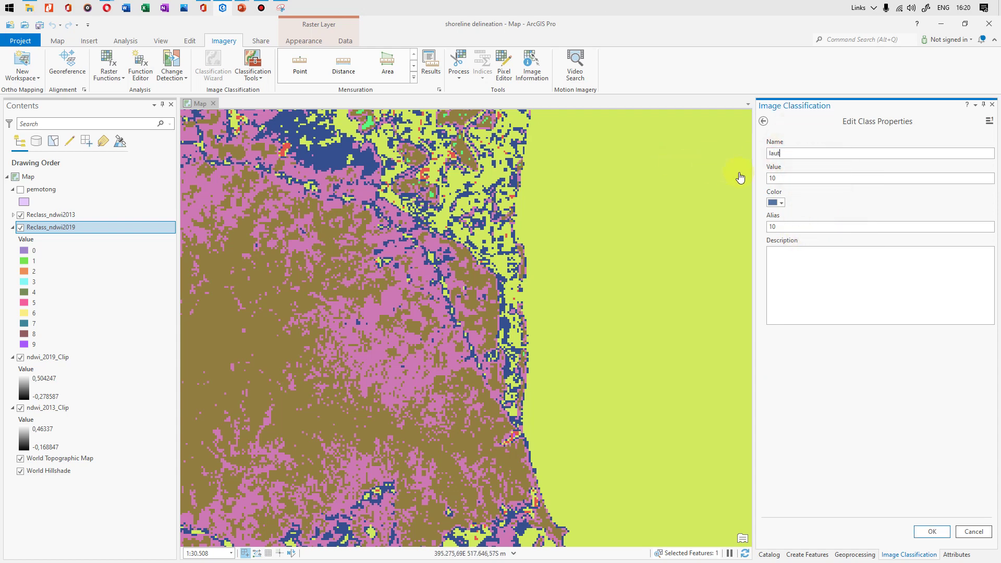
left_click(933, 531)
Rename the Developed class to tambak, hiding the Reclass_ndwi2013 layer.
right_click(808, 193)
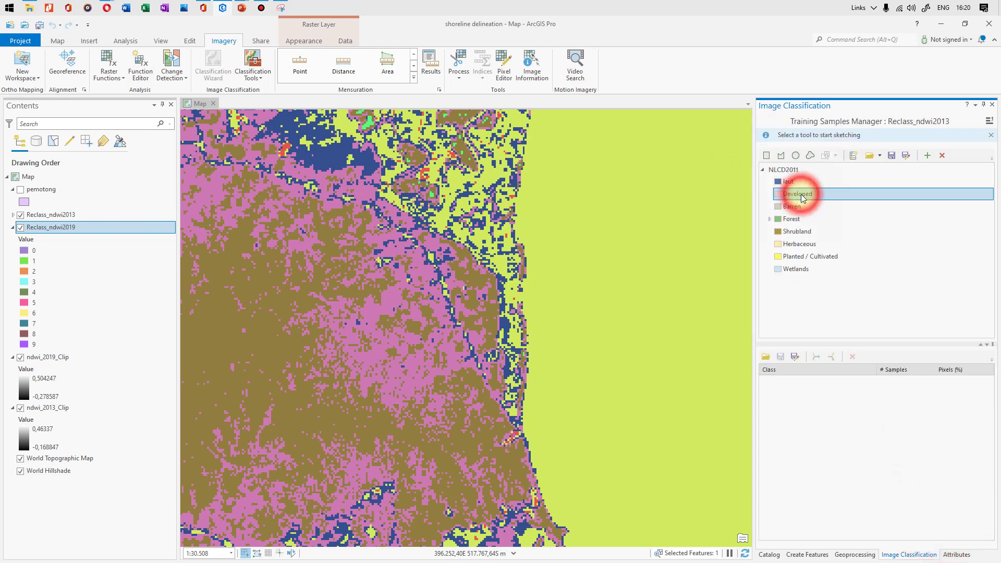
left_click(836, 230)
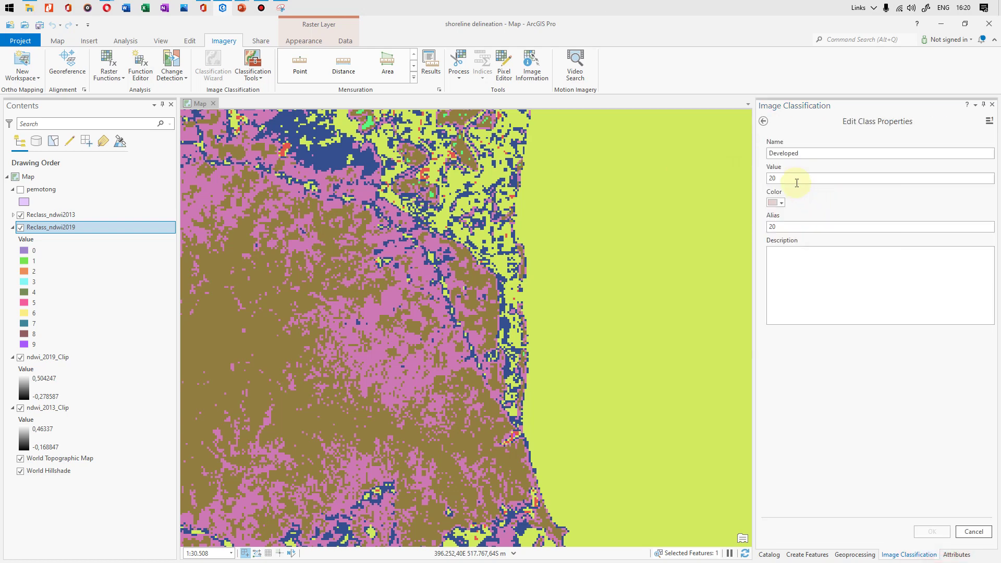
left_click(20, 215)
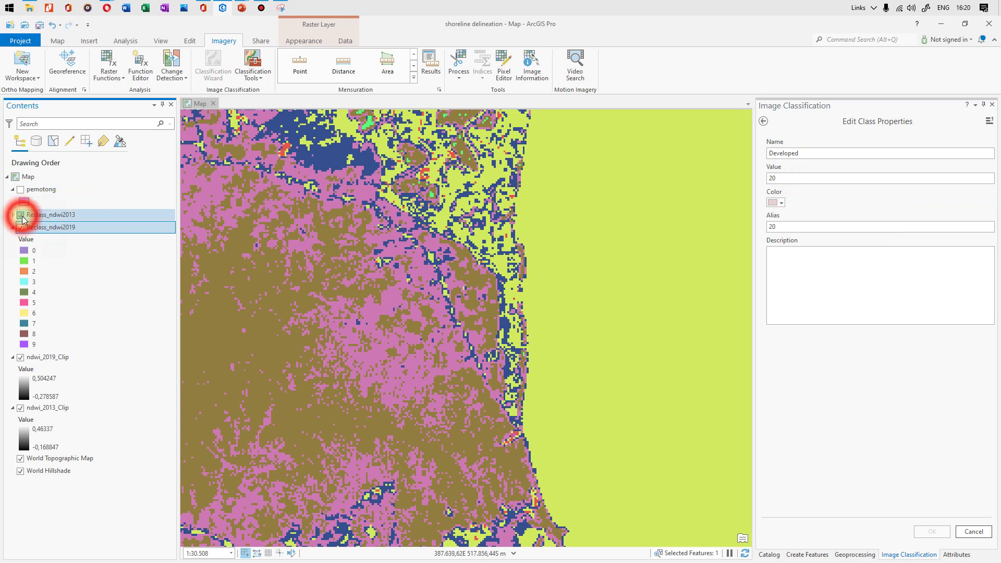
left_click(817, 151)
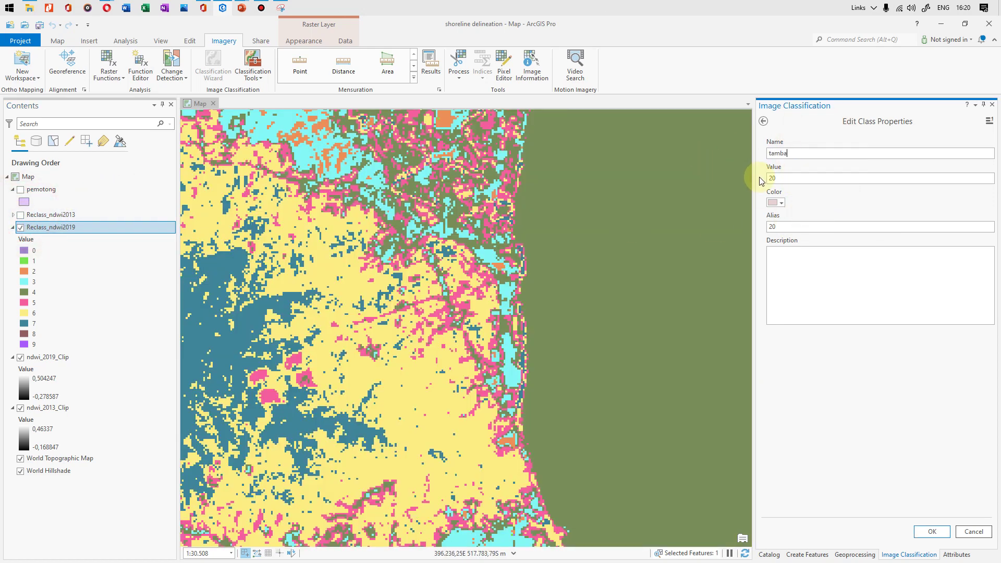
left_click(930, 531)
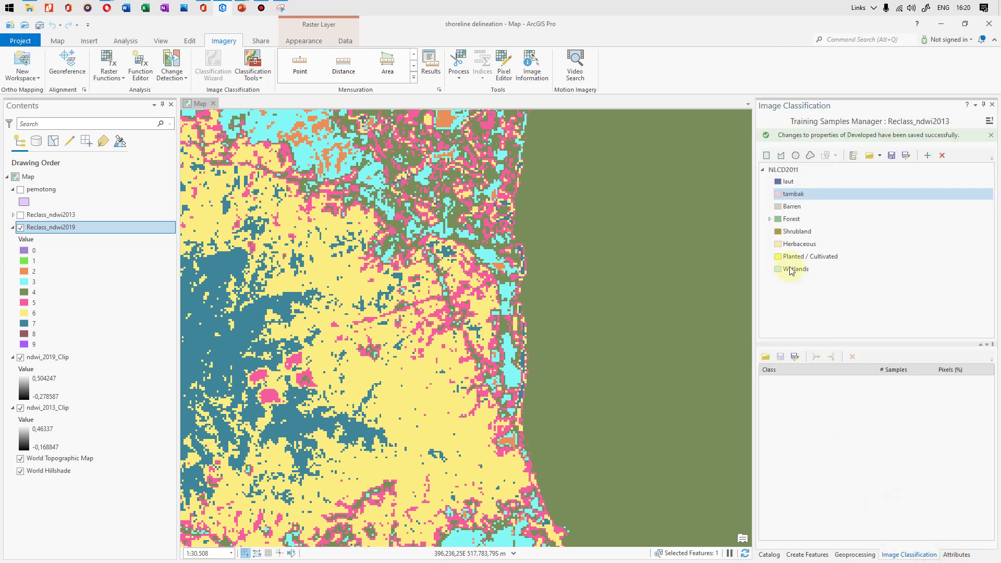
Rename the Barren class to tutupan lahan lain.
right_click(792, 207)
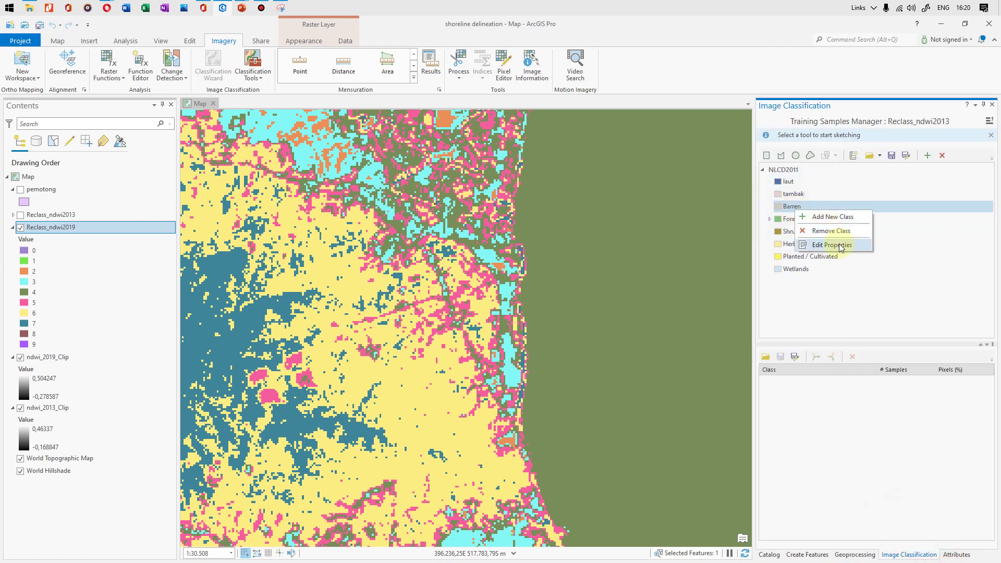
left_click(841, 245)
left_click(796, 152)
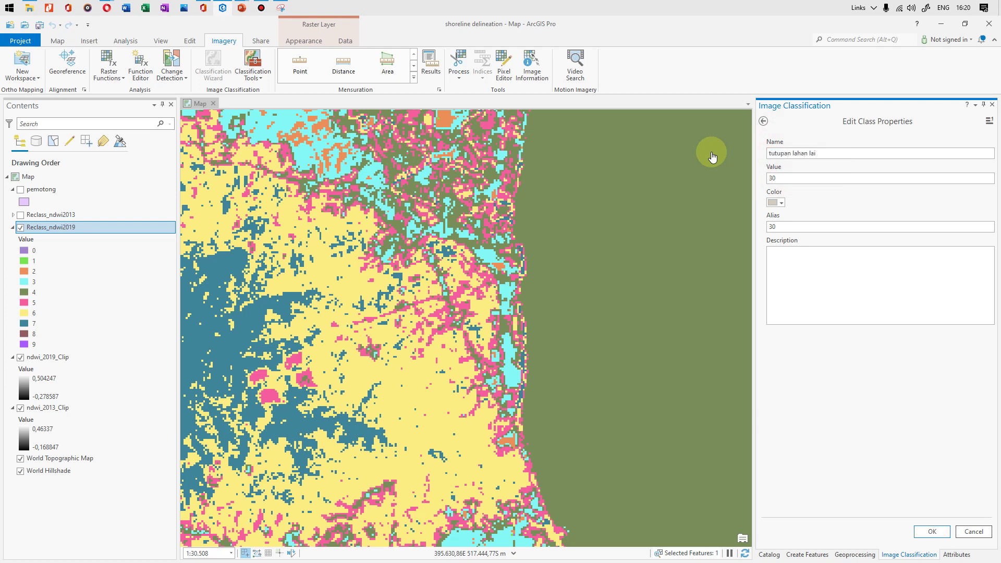
left_click(926, 532)
Remove the Forest, Shrubland and Herbaceous classes.
left_click(793, 219)
right_click(805, 220)
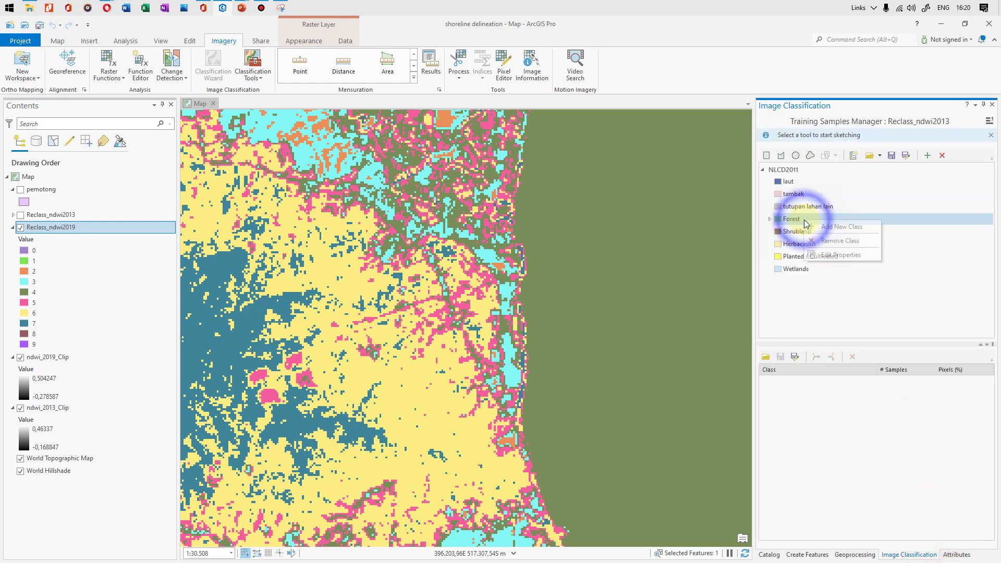
left_click(854, 241)
left_click(542, 313)
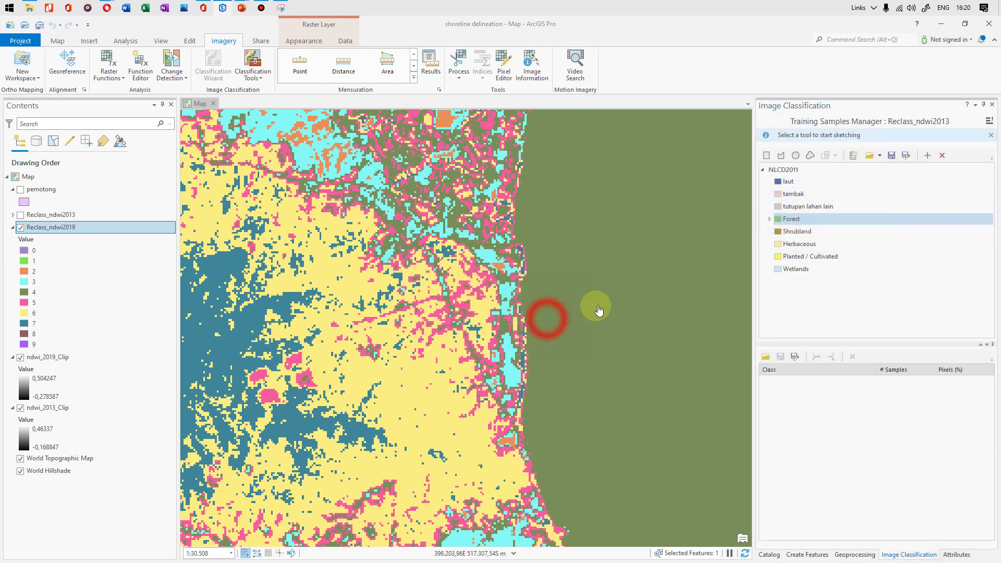
right_click(811, 223)
left_click(840, 241)
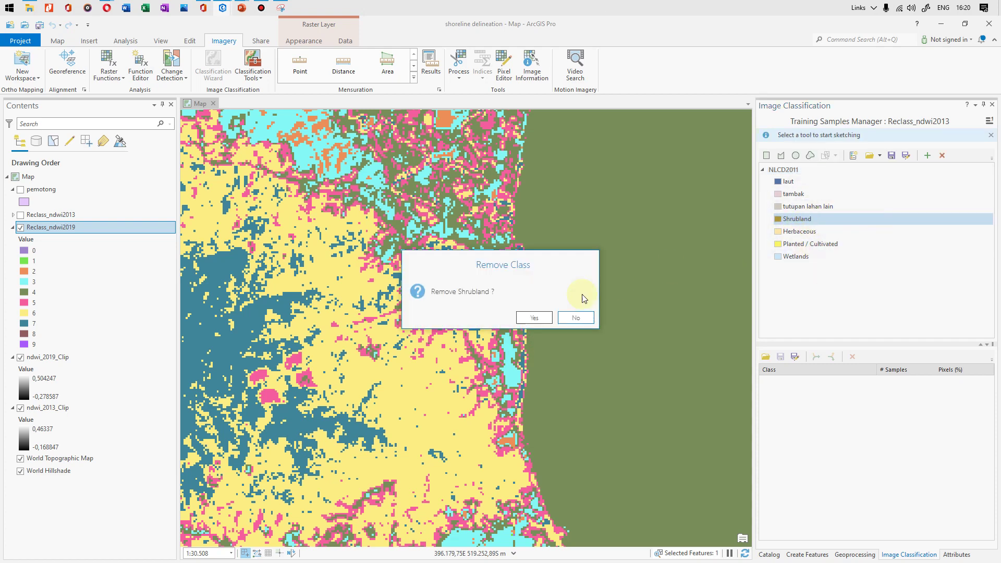
left_click(531, 317)
right_click(813, 218)
left_click(838, 242)
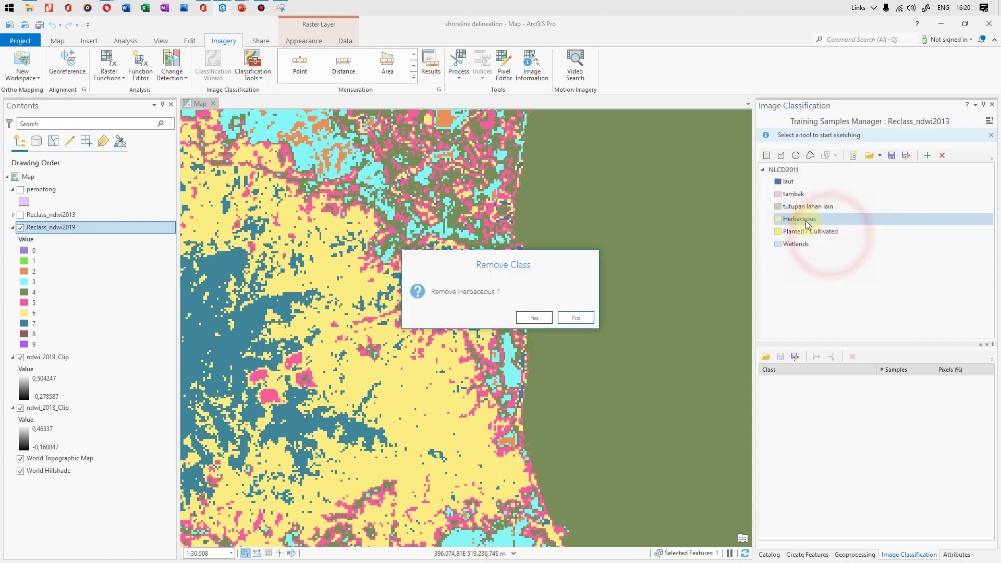
left_click(531, 317)
Remove the Planted / Cultivated and Wetlands classes, leaving laut selected.
right_click(814, 218)
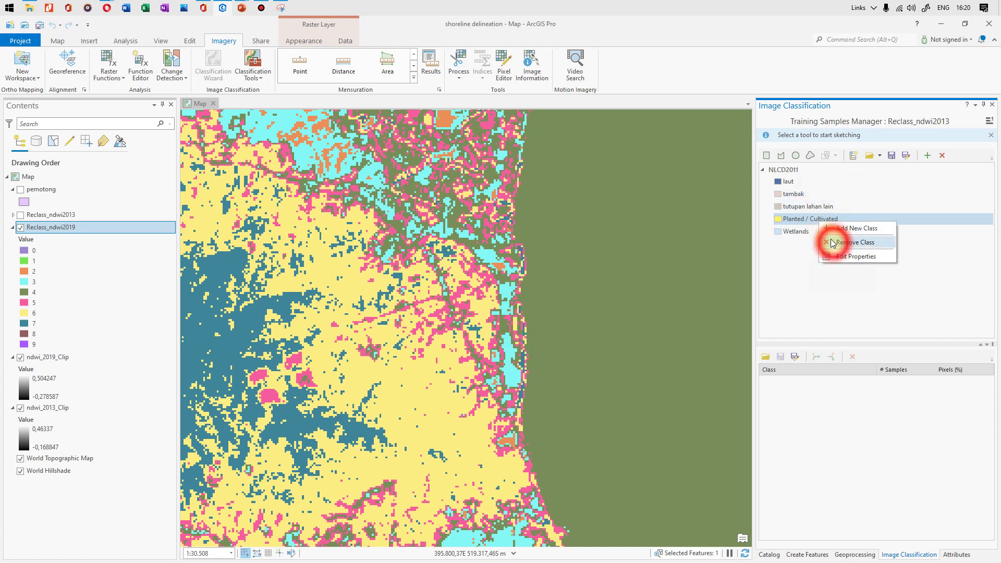
left_click(836, 243)
left_click(537, 317)
right_click(818, 219)
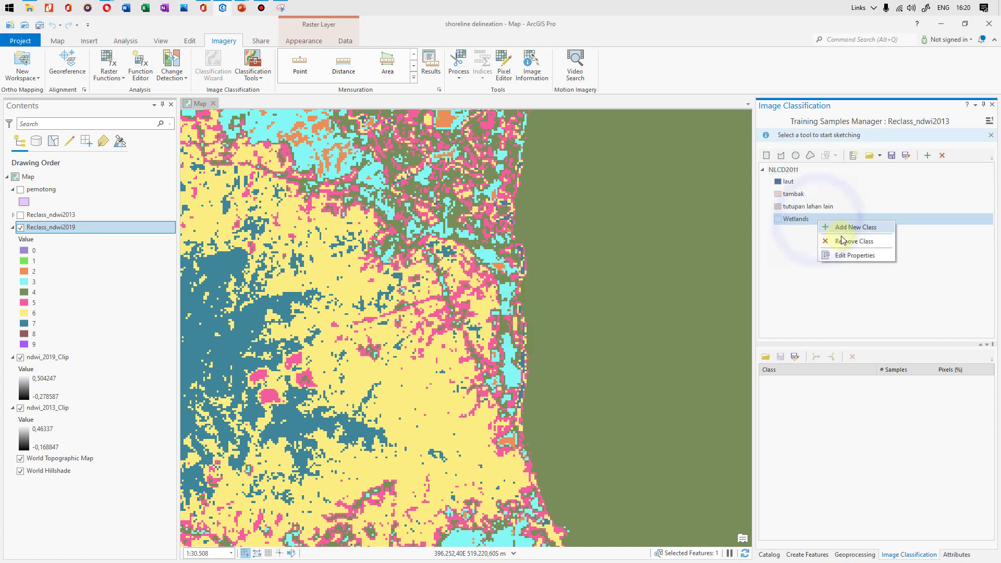
left_click(836, 240)
left_click(539, 318)
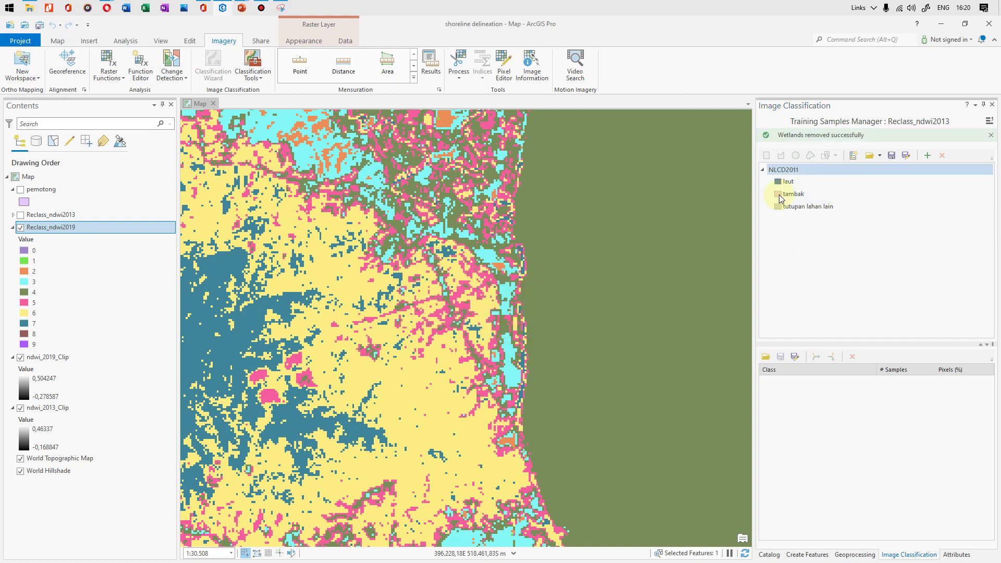
left_click(793, 179)
Draw laut sample rectangles across the central and lower open sea.
scroll(550, 294, "down", 4)
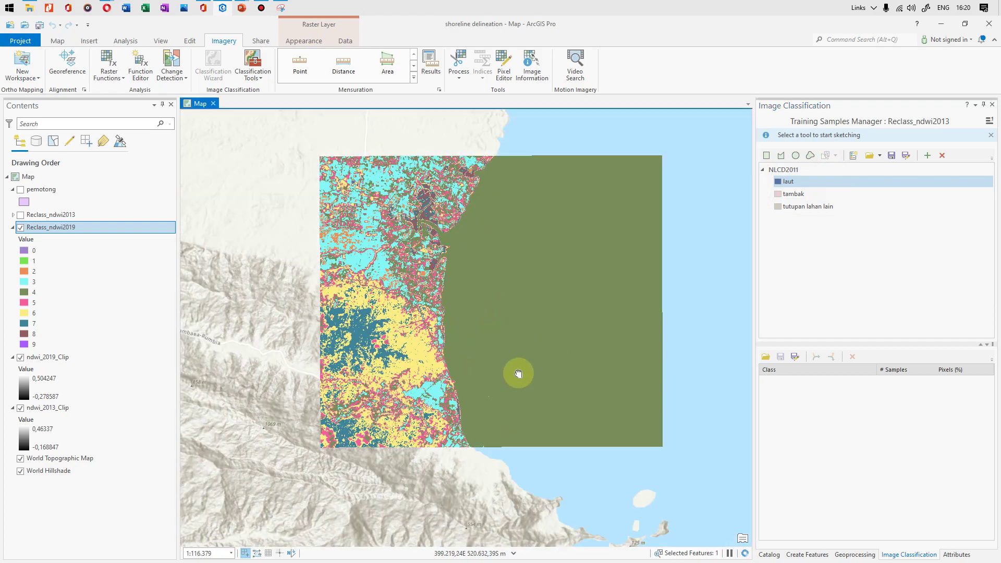
scroll(511, 373, "up", 2)
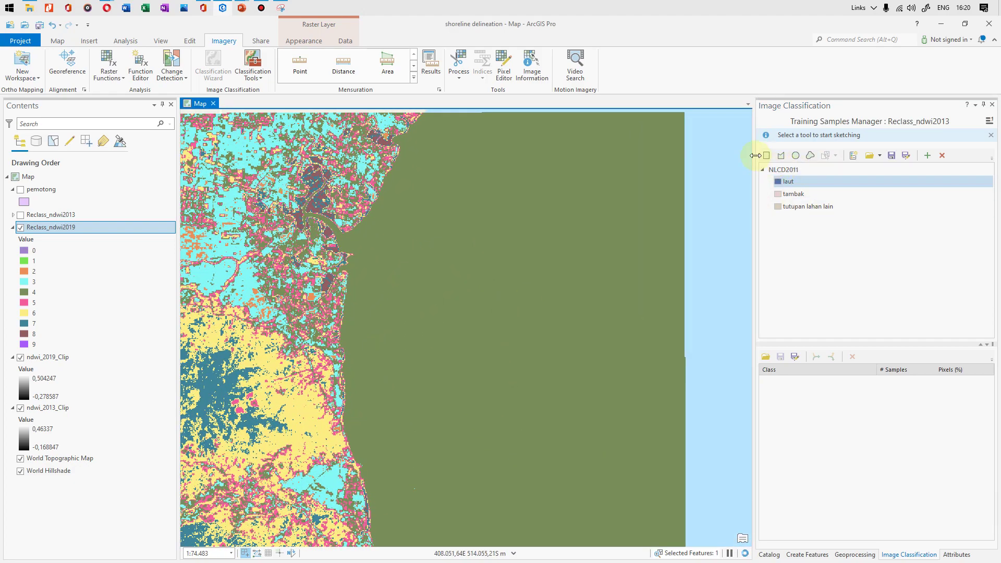
left_click(766, 156)
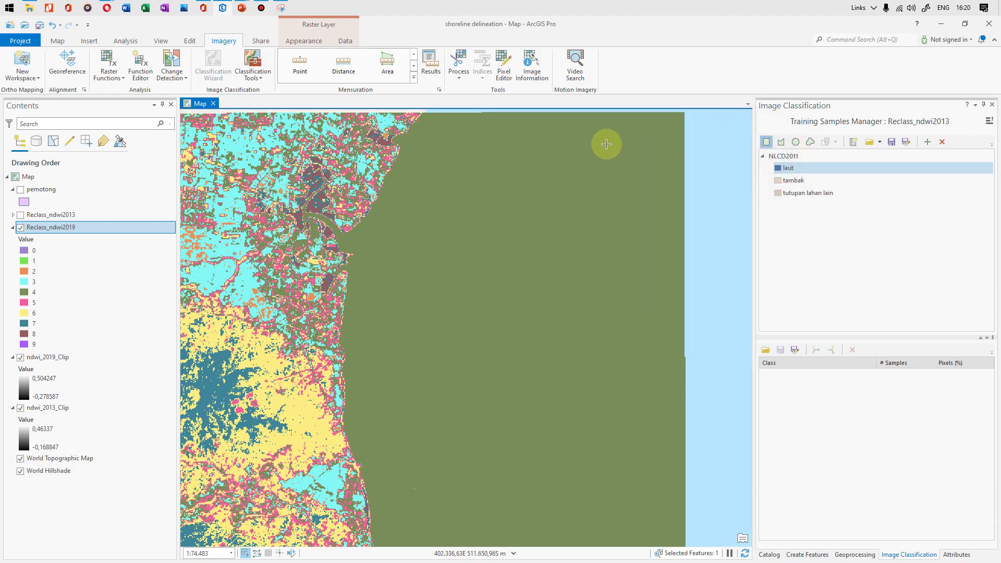
left_click(621, 125)
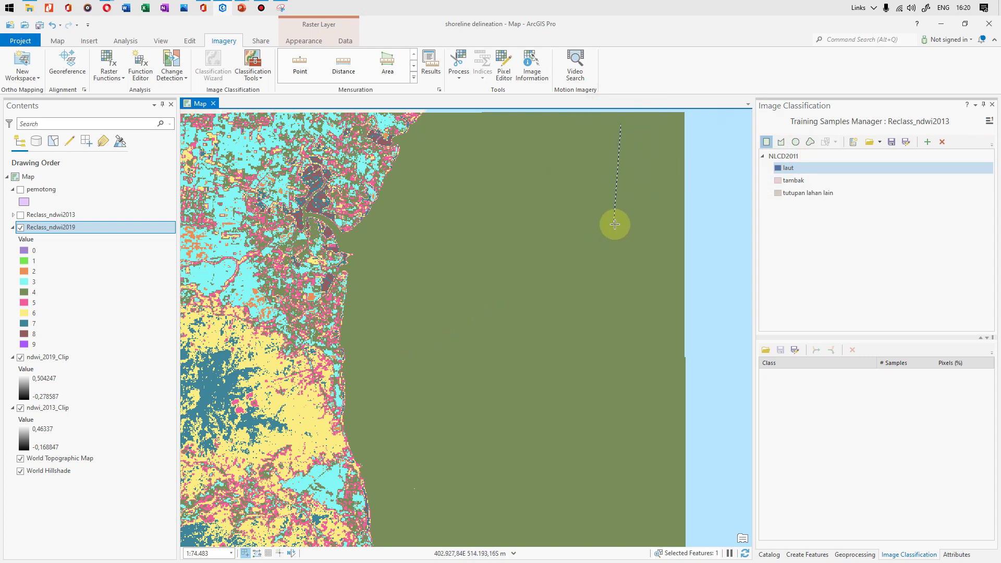
left_click(672, 230)
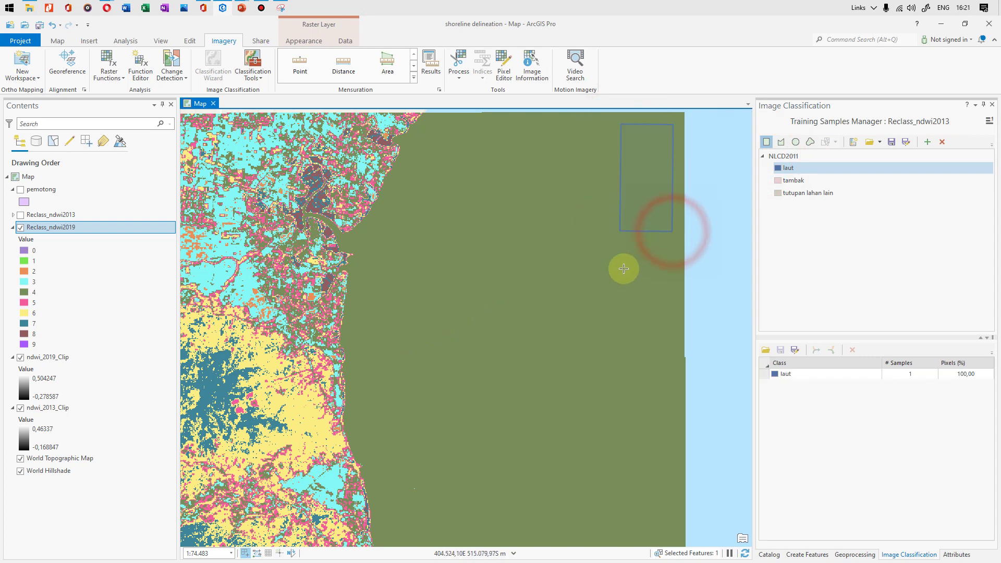
left_click(623, 254)
left_click(653, 253)
left_click(653, 277)
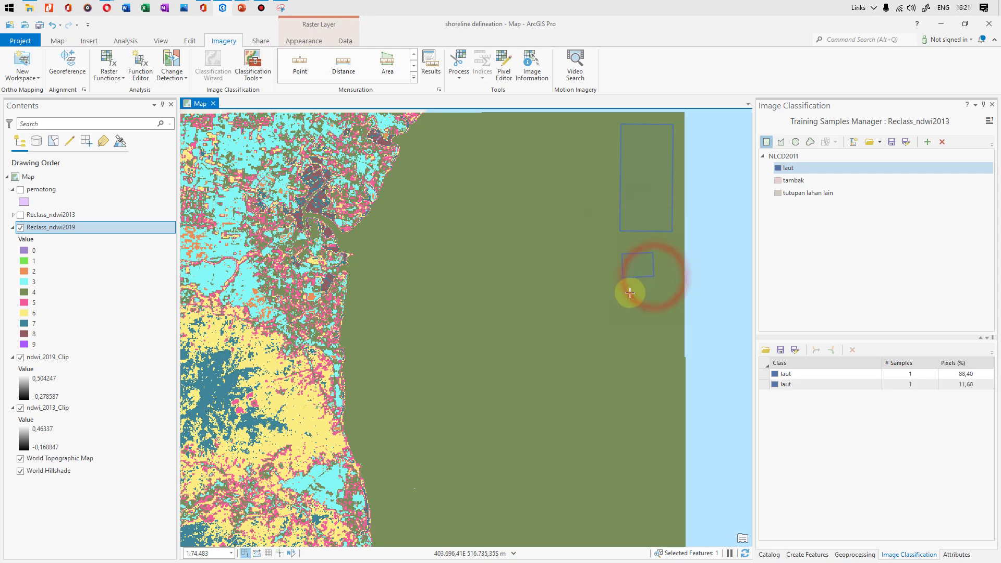
left_click(630, 293)
left_click(663, 291)
left_click(664, 312)
left_click(649, 342)
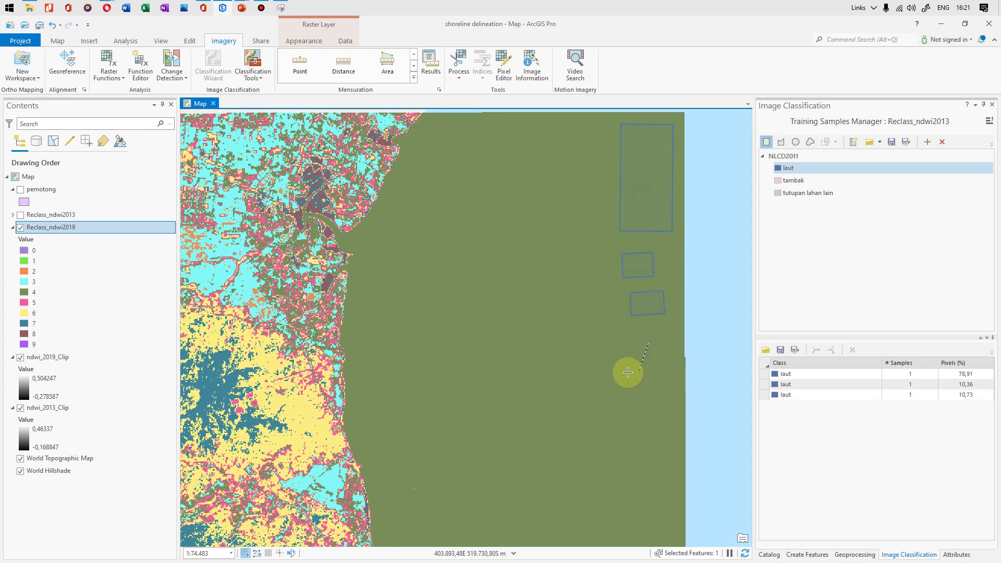
left_click(598, 355)
left_click(602, 374)
left_click(619, 396)
left_click(646, 399)
left_click(645, 423)
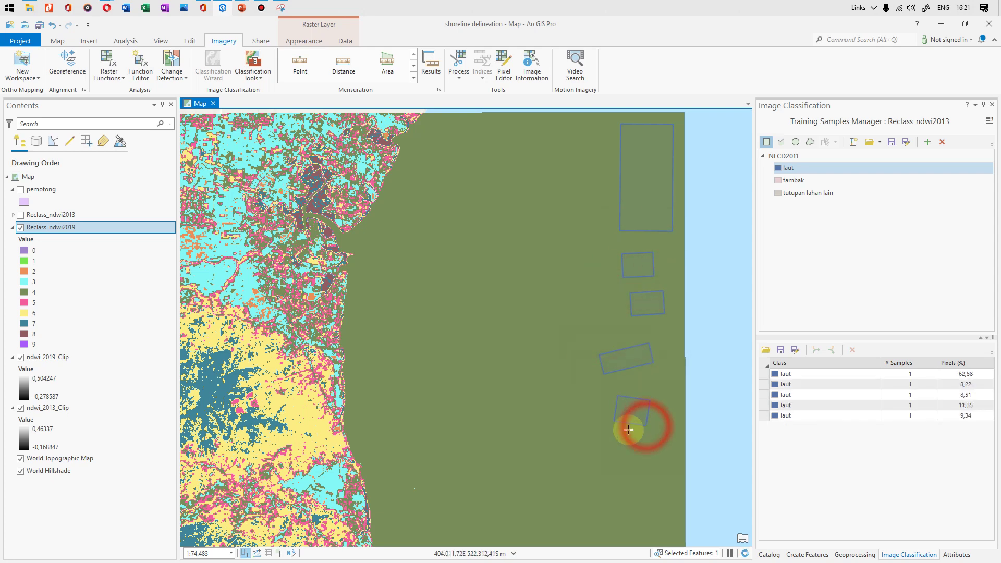
left_click(517, 350)
left_click(551, 366)
left_click(555, 338)
left_click(562, 271)
left_click(591, 286)
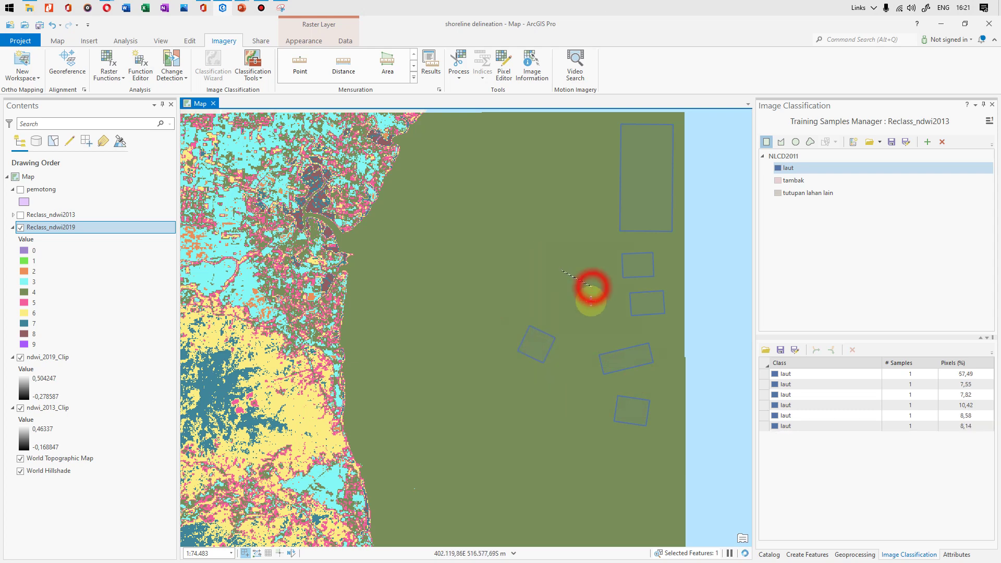
left_click(549, 209)
left_click(549, 228)
left_click(453, 228)
left_click(473, 277)
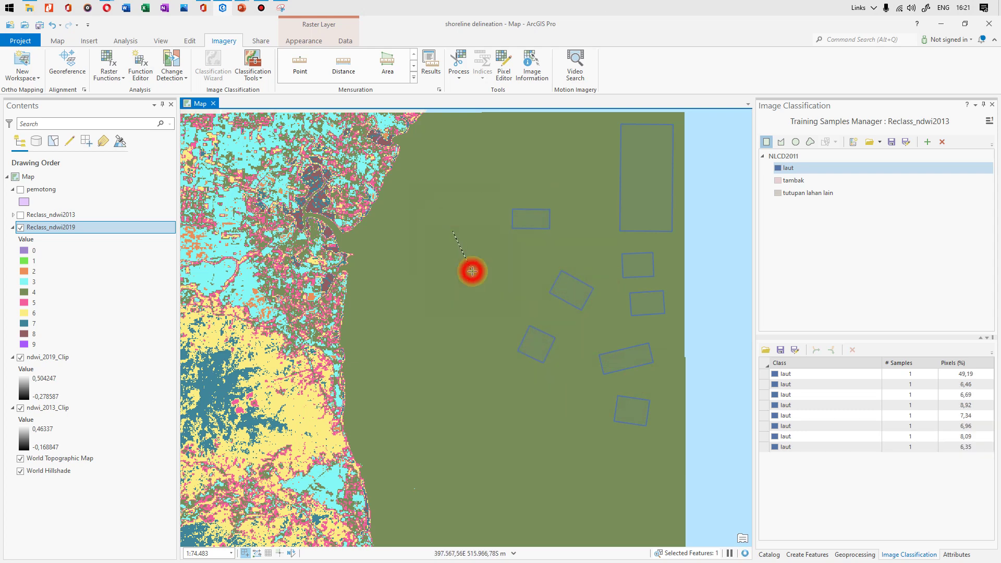
left_click(498, 275)
left_click(433, 325)
left_click(486, 336)
left_click(479, 365)
left_click(477, 401)
left_click(550, 417)
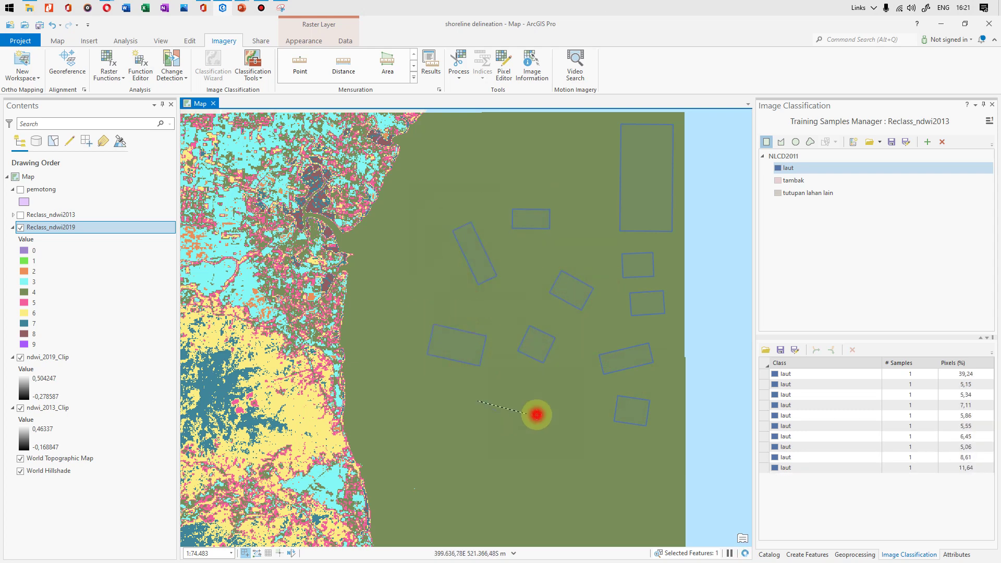
left_click(547, 431)
left_click(536, 457)
left_click(593, 476)
left_click(584, 505)
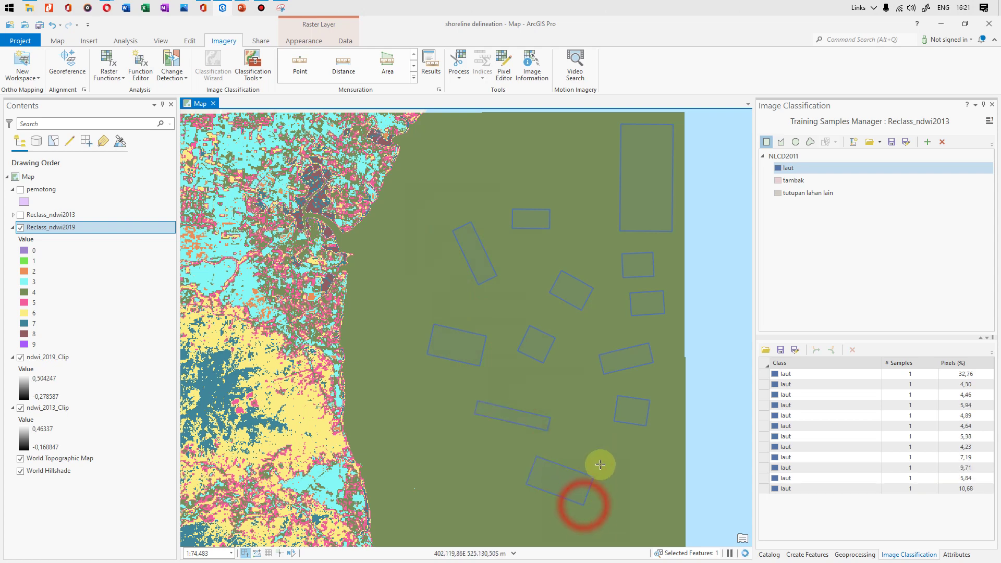
Add more laut rectangles over the southern, eastern, coastal and northwest sea.
left_click_drag(595, 425, 589, 340)
left_click(505, 388)
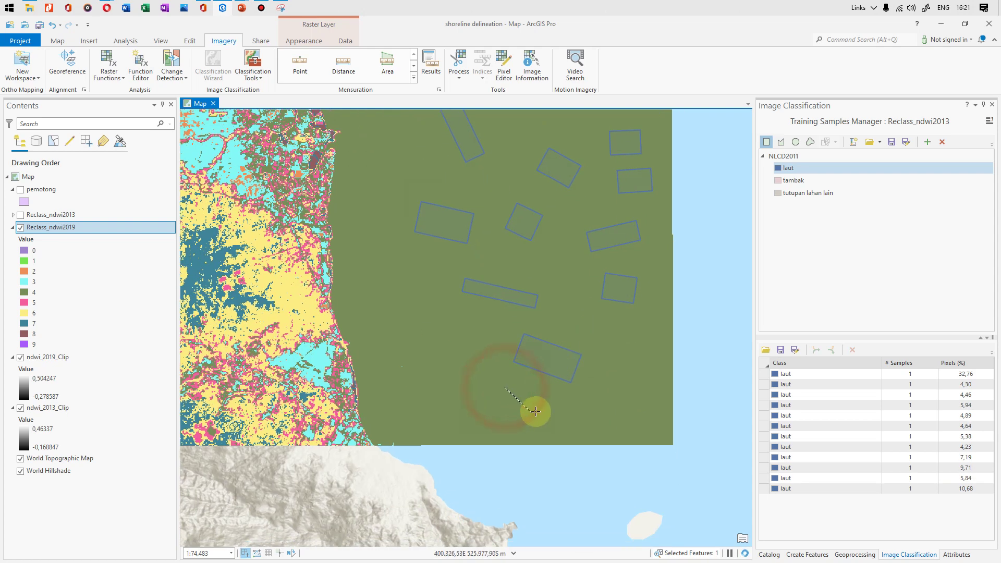
left_click(561, 426)
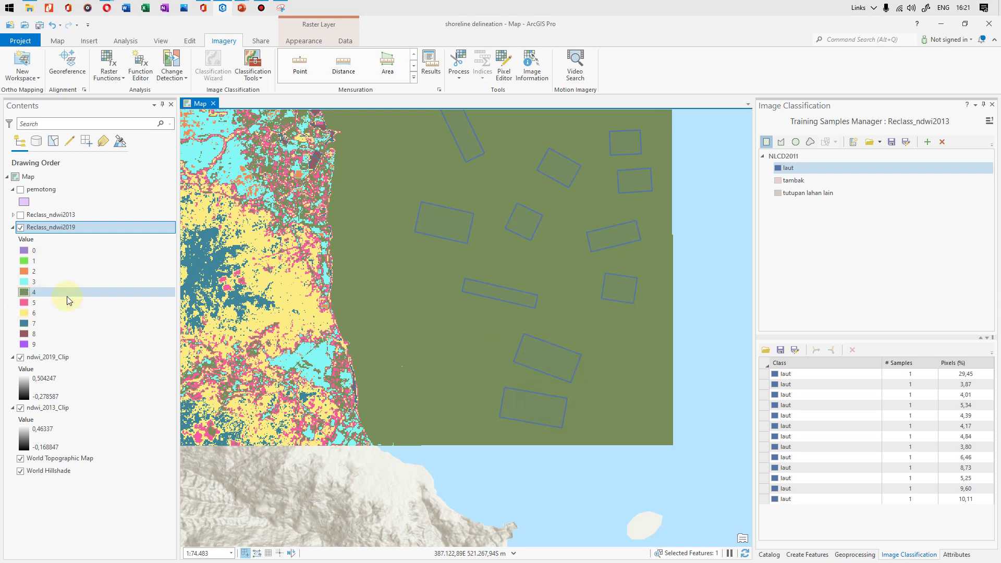
left_click(456, 330)
left_click(483, 337)
left_click(475, 360)
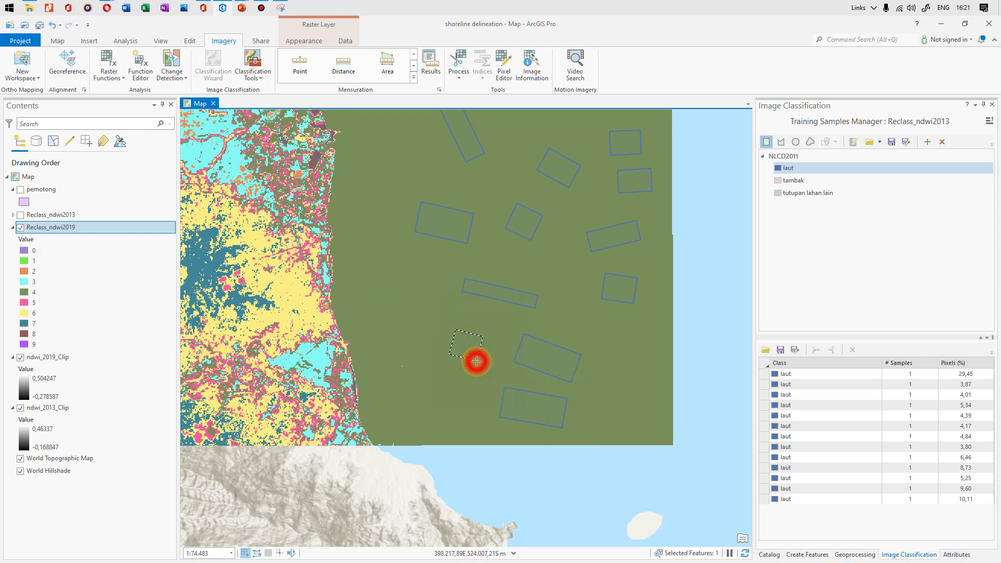
left_click(618, 327)
left_click(650, 334)
left_click(642, 381)
left_click(598, 396)
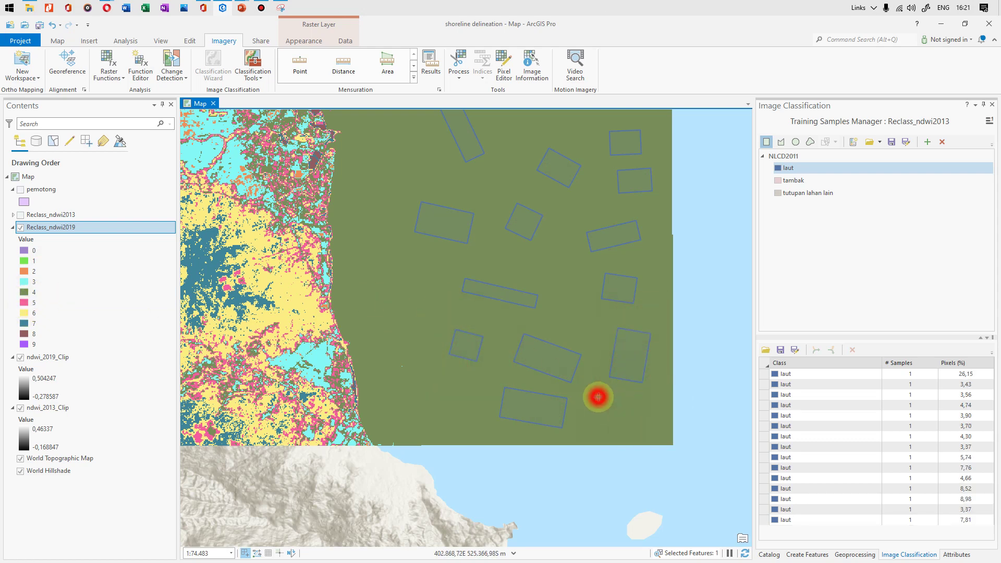
left_click(648, 394)
left_click(648, 420)
left_click(591, 277)
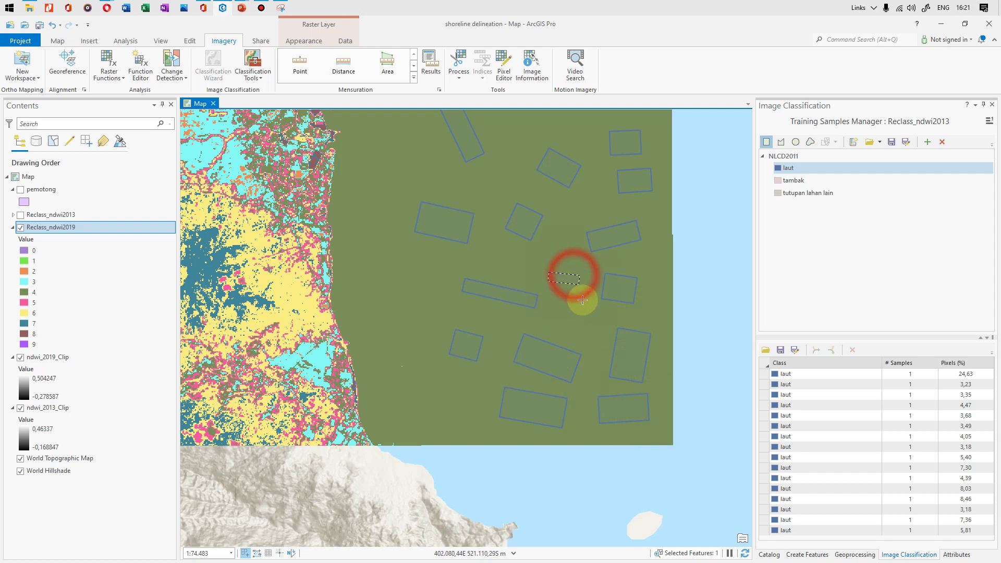
left_click(586, 308)
left_click(475, 253)
left_click(518, 260)
left_click(514, 276)
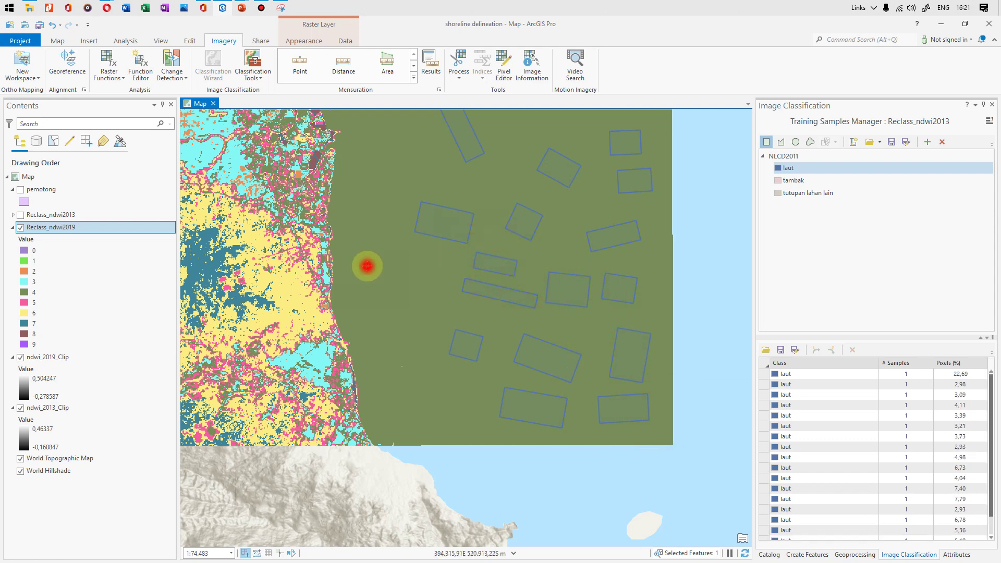
left_click(365, 265)
left_click(404, 269)
left_click(402, 298)
left_click(360, 163)
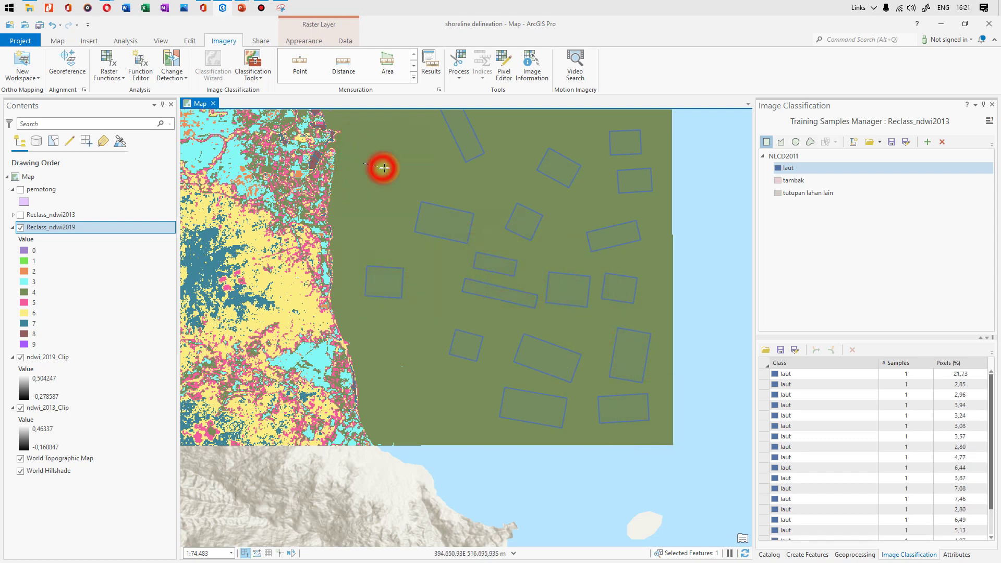
left_click(393, 170)
left_click(389, 193)
left_click(419, 150)
left_click(434, 136)
left_click(453, 164)
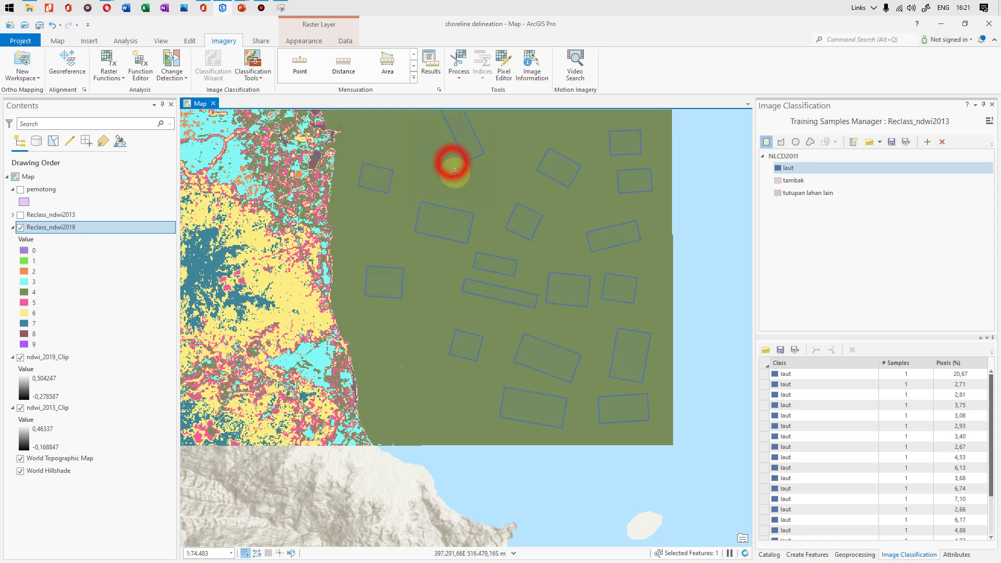
left_click(514, 129)
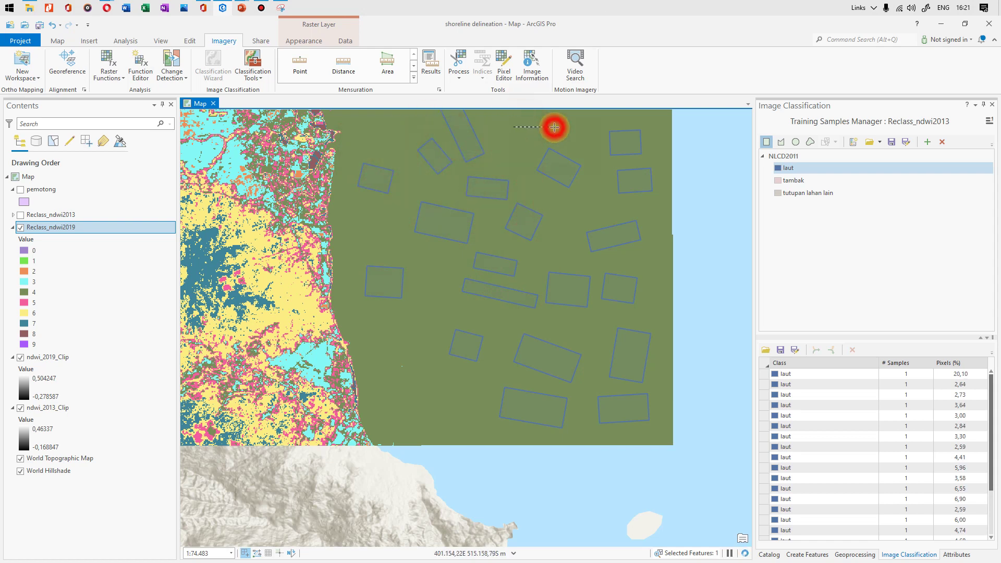
left_click(534, 128)
left_click(532, 154)
Cover the northern and central sea with further laut sample rectangles.
left_click_drag(557, 240, 577, 385)
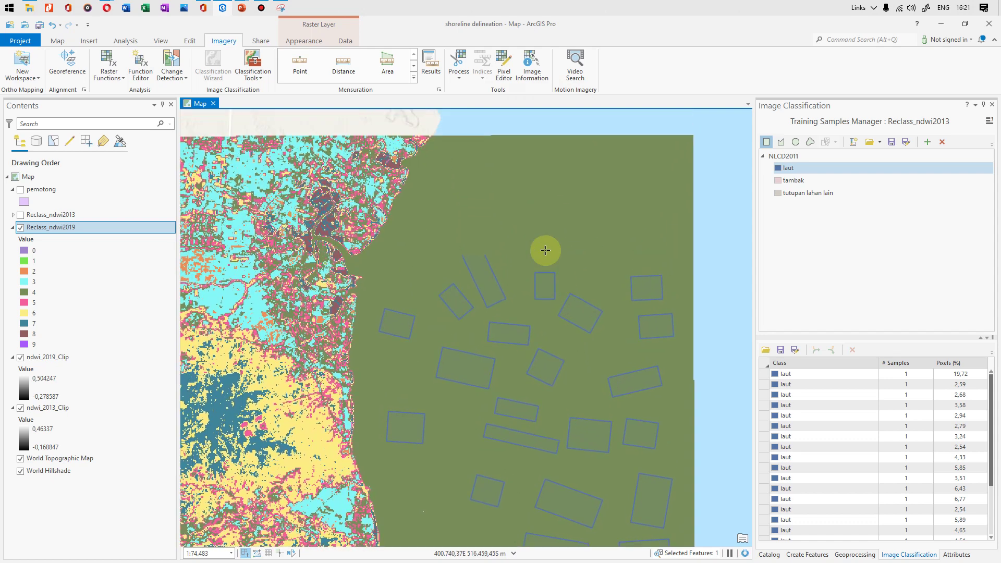
left_click(466, 206)
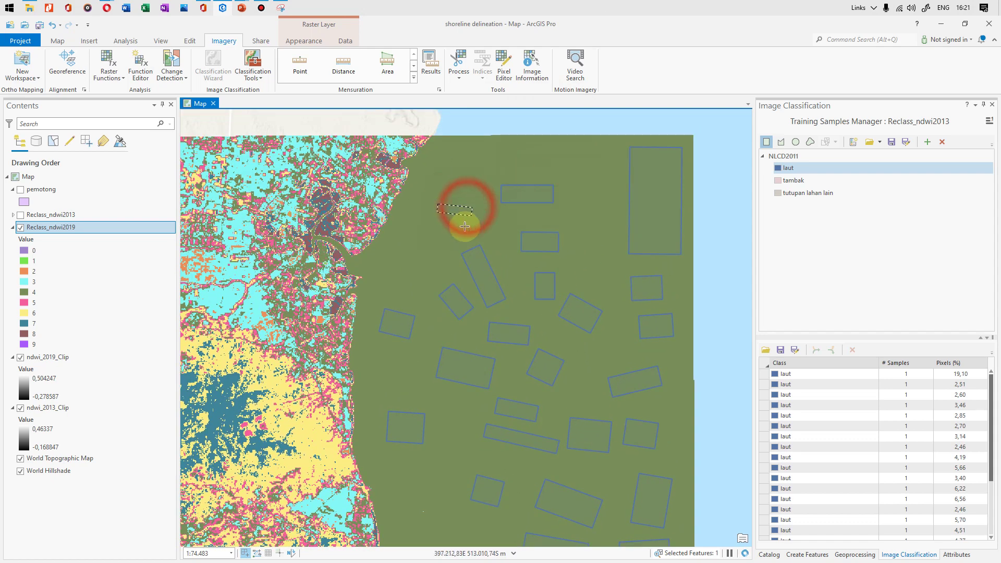
left_click(465, 226)
left_click(461, 159)
left_click(490, 161)
left_click(490, 174)
left_click(536, 149)
left_click(577, 154)
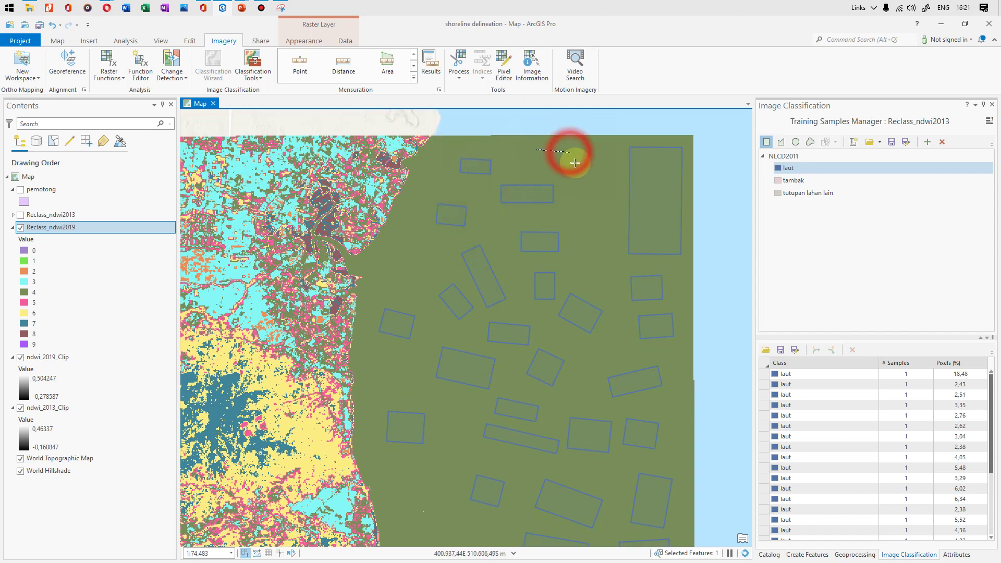
left_click(576, 169)
left_click(587, 192)
left_click(622, 201)
left_click(612, 241)
left_click(596, 266)
left_click(624, 272)
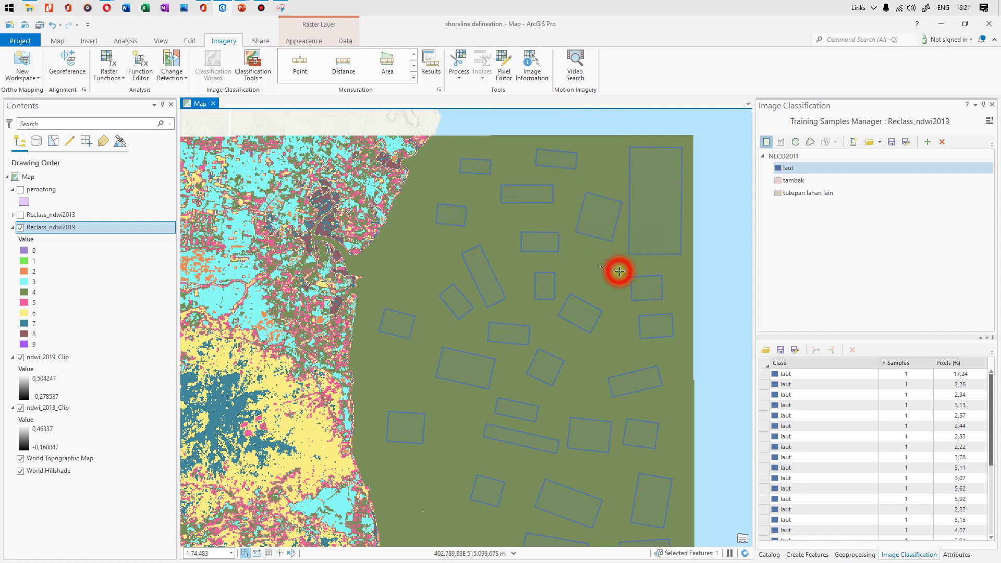
left_click(620, 299)
left_click(566, 257)
left_click(590, 266)
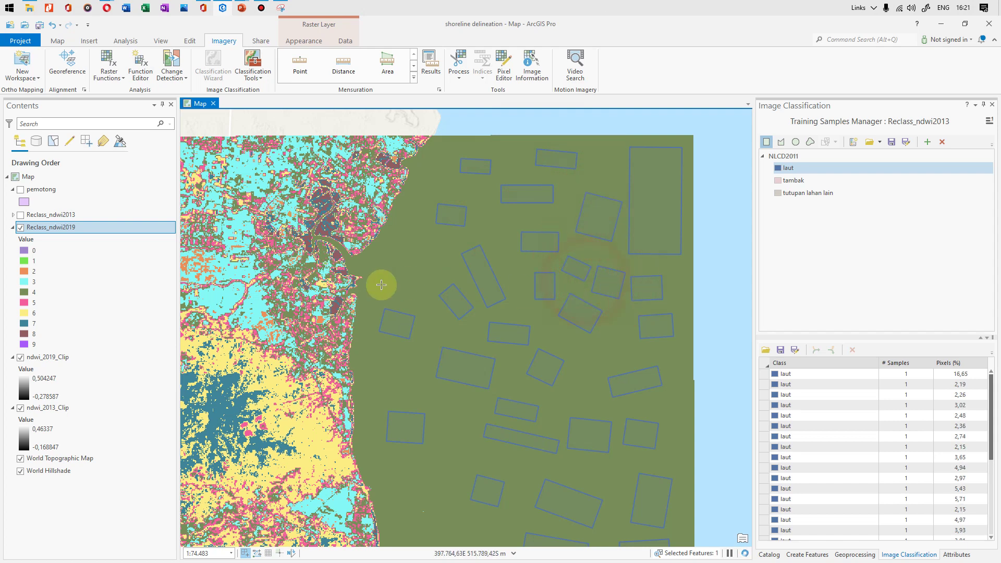
Set tambak as the sample class and zoom into the fishponds along the southern coastline.
scroll(382, 283, "up", 3)
left_click(797, 180)
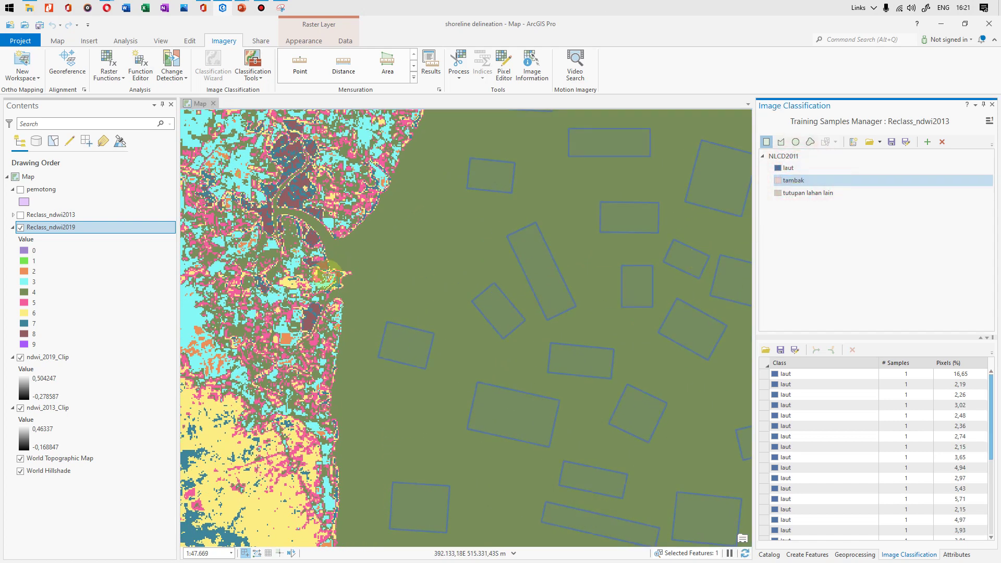
scroll(342, 312, "up", 4)
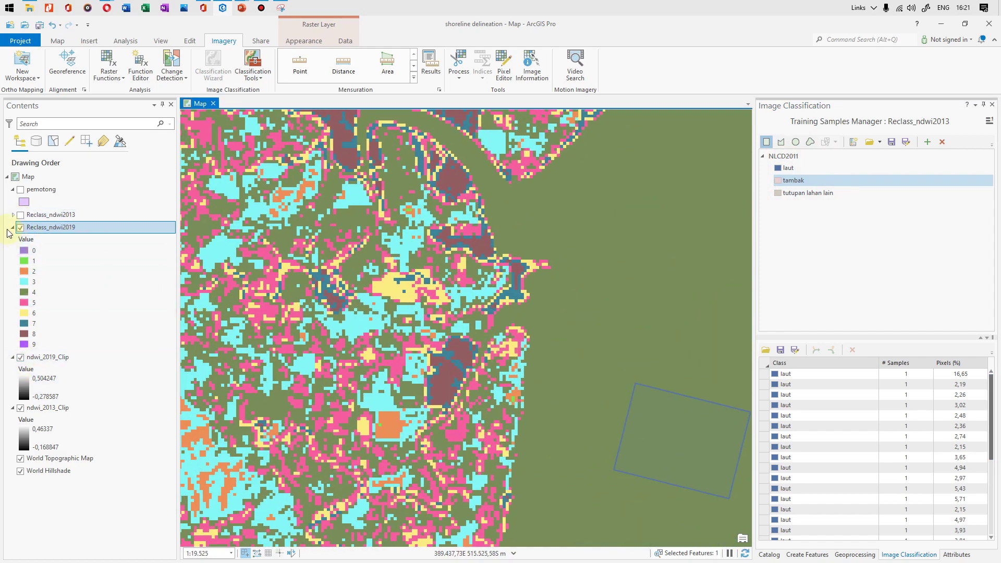
scroll(332, 288, "down", 2)
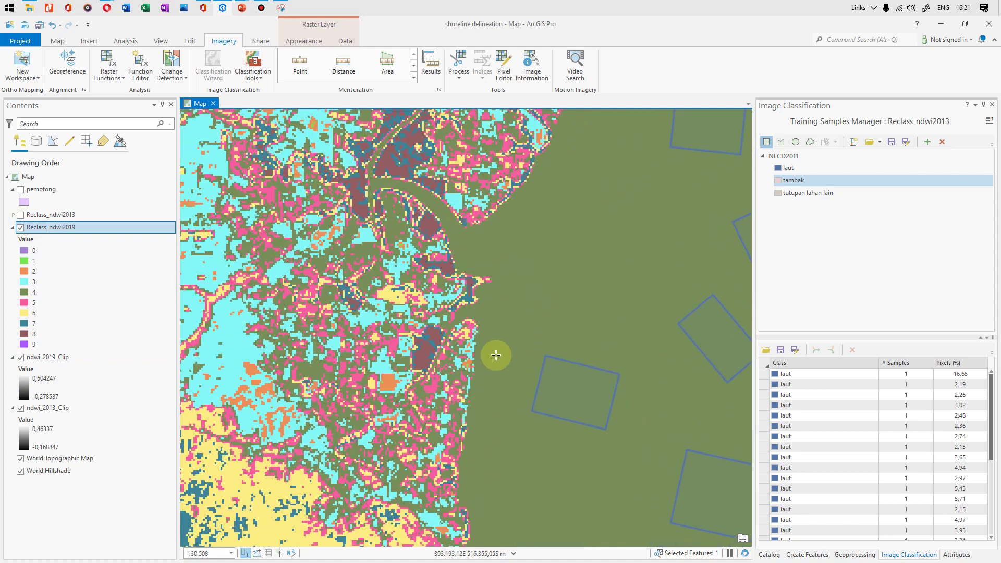
left_click_drag(463, 402, 456, 329)
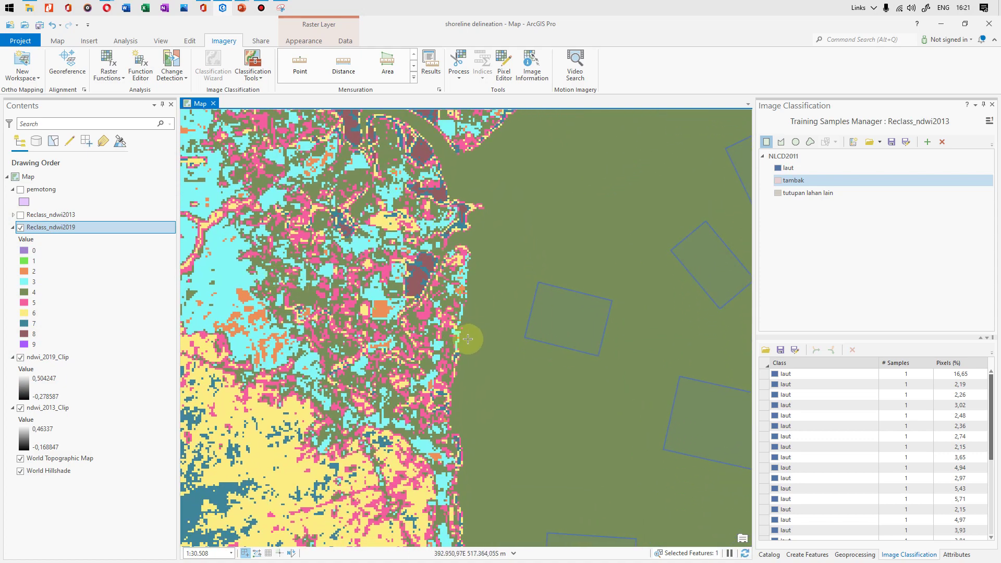
scroll(390, 321, "up", 4)
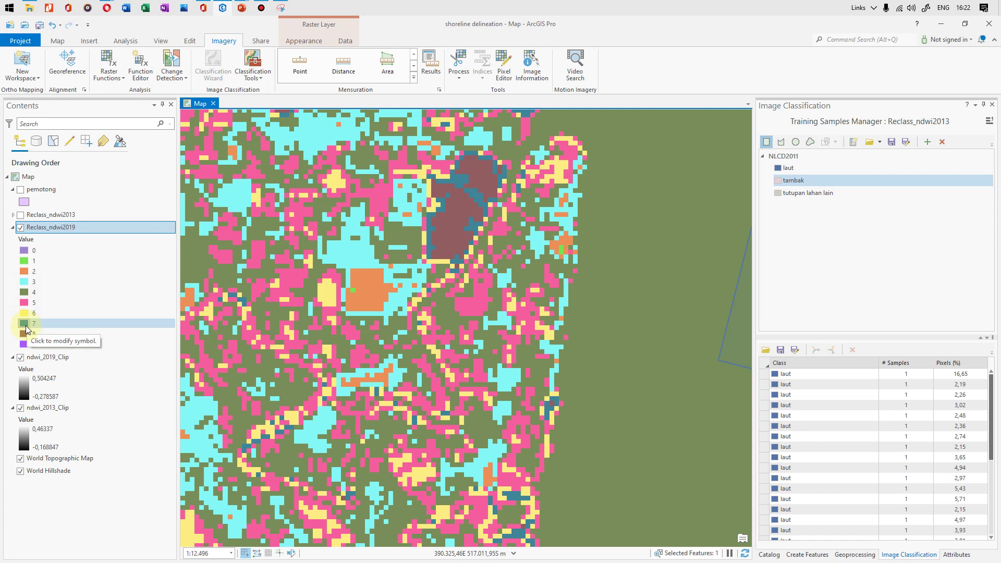
Set values 0, 1 and 2 of Reclass_ndwi2019 to No color.
left_click(24, 251)
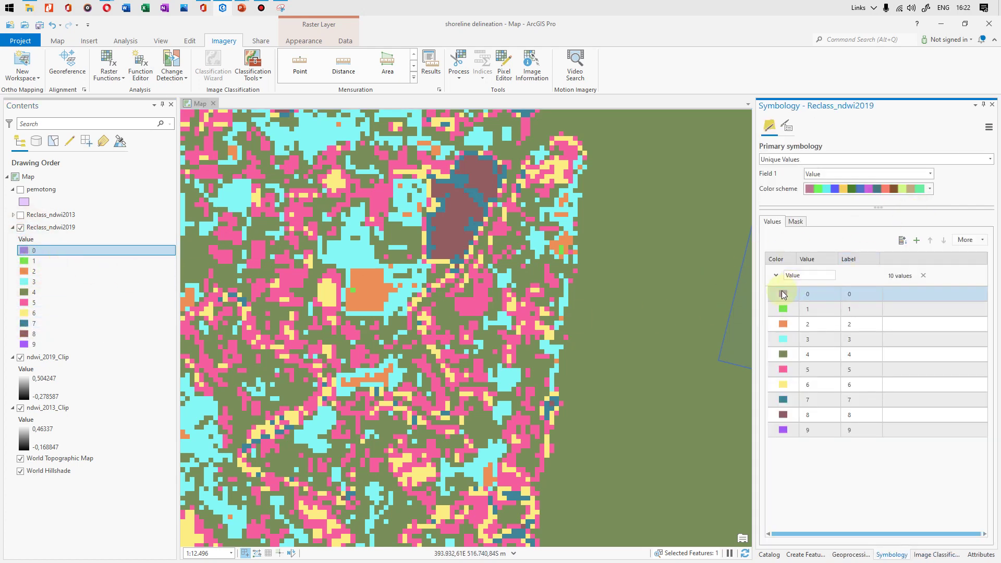
left_click(783, 354)
left_click(783, 294)
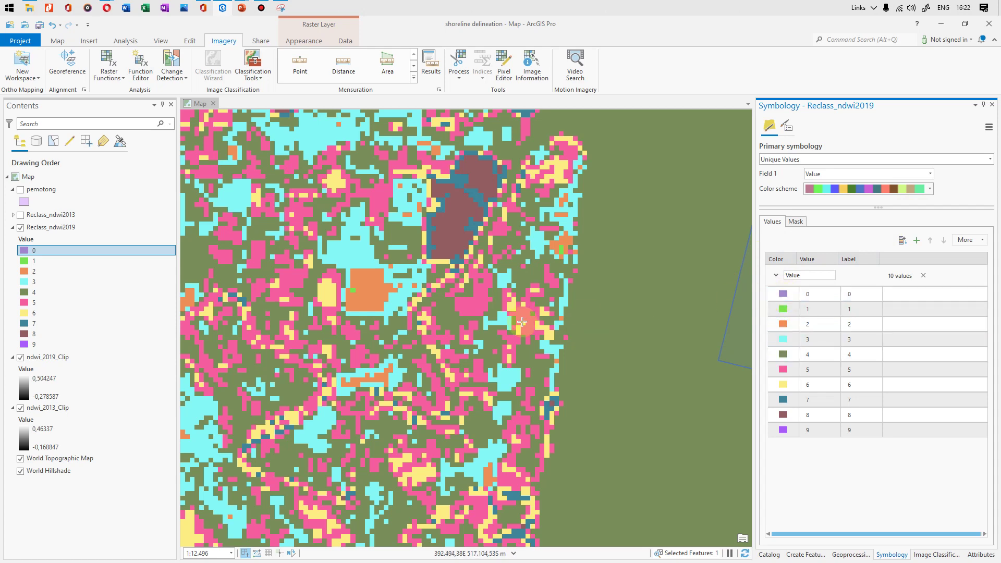
left_click(784, 297)
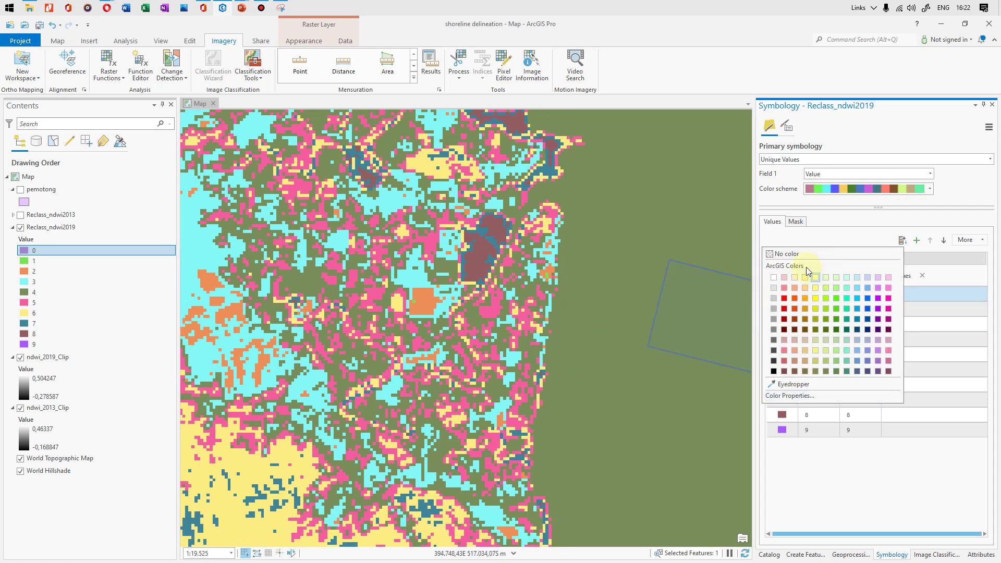
left_click(799, 256)
left_click(782, 309)
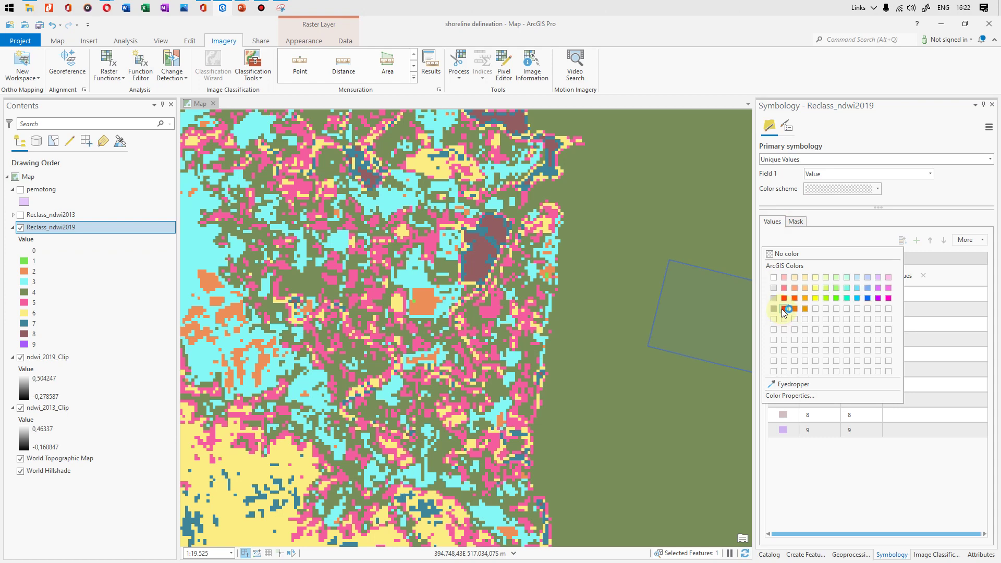
left_click(799, 255)
left_click(782, 310)
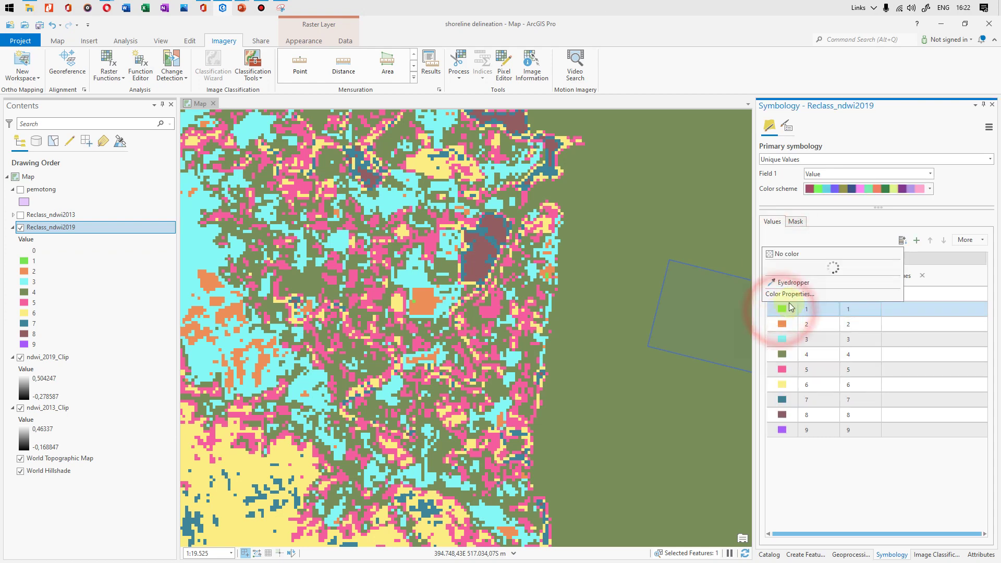
left_click(799, 253)
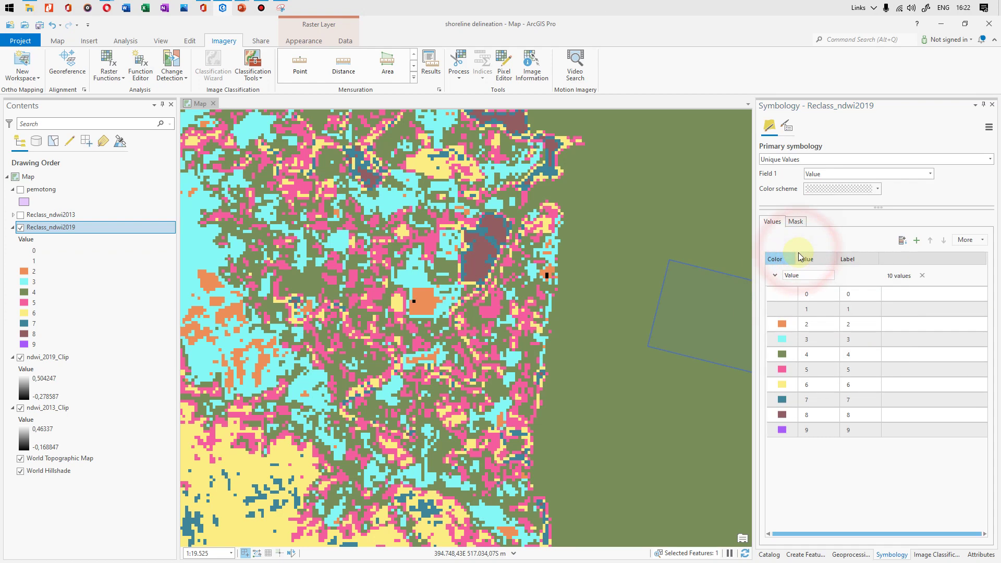
left_click(782, 323)
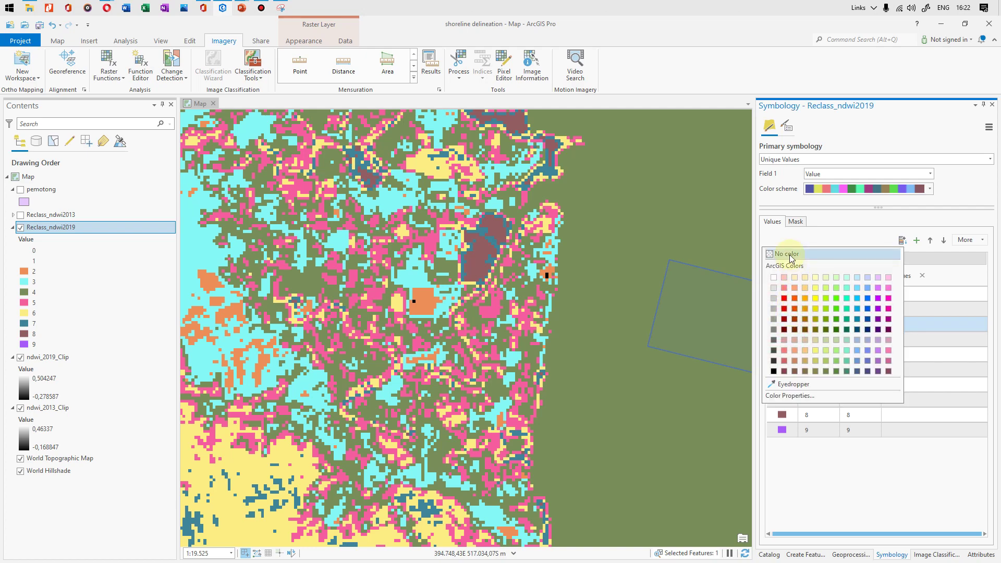
left_click(790, 254)
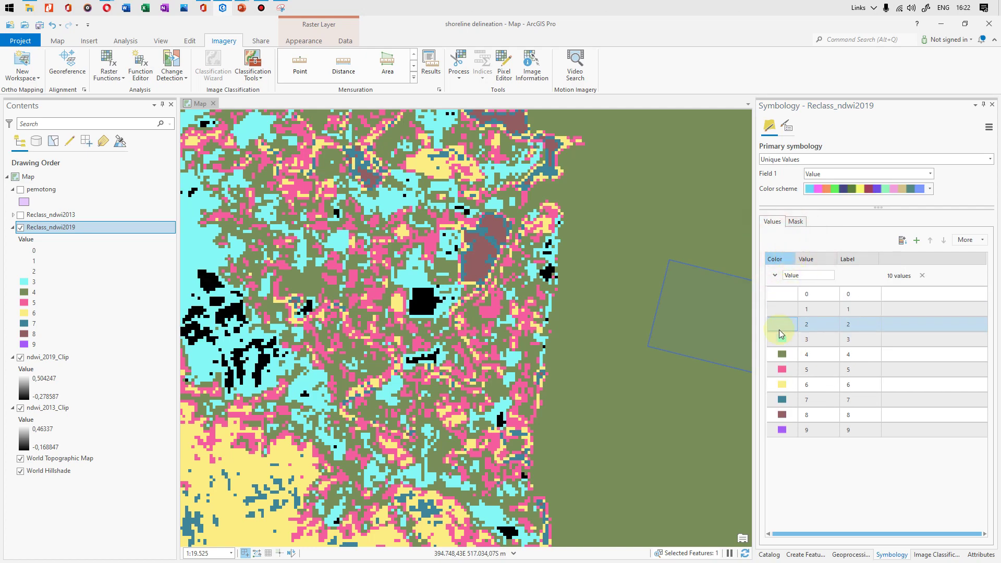
Zoom and pan around the estuary to check the now-transparent classes.
left_click(709, 340)
scroll(709, 339, "down", 5)
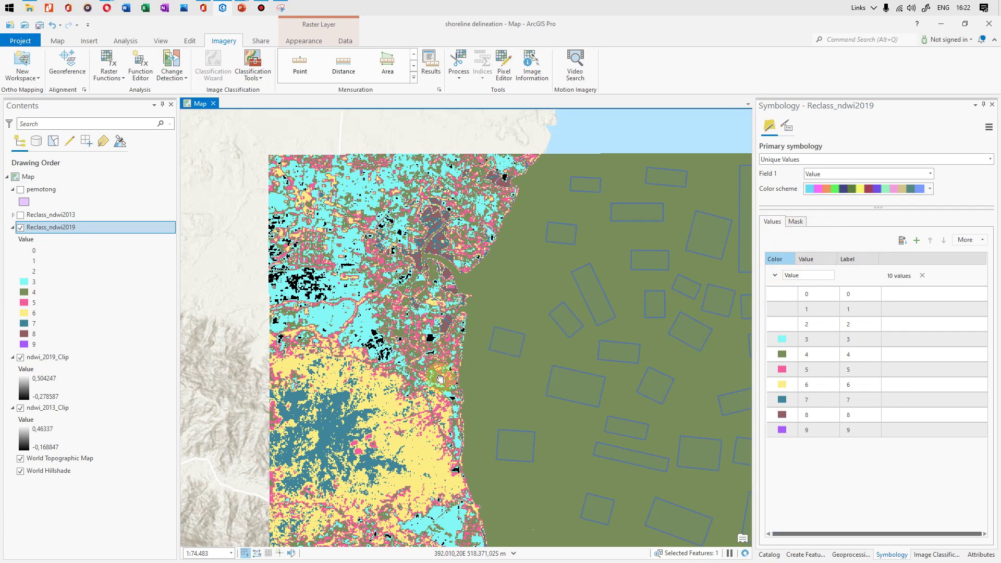
left_click_drag(445, 376, 466, 450)
scroll(411, 380, "up", 2)
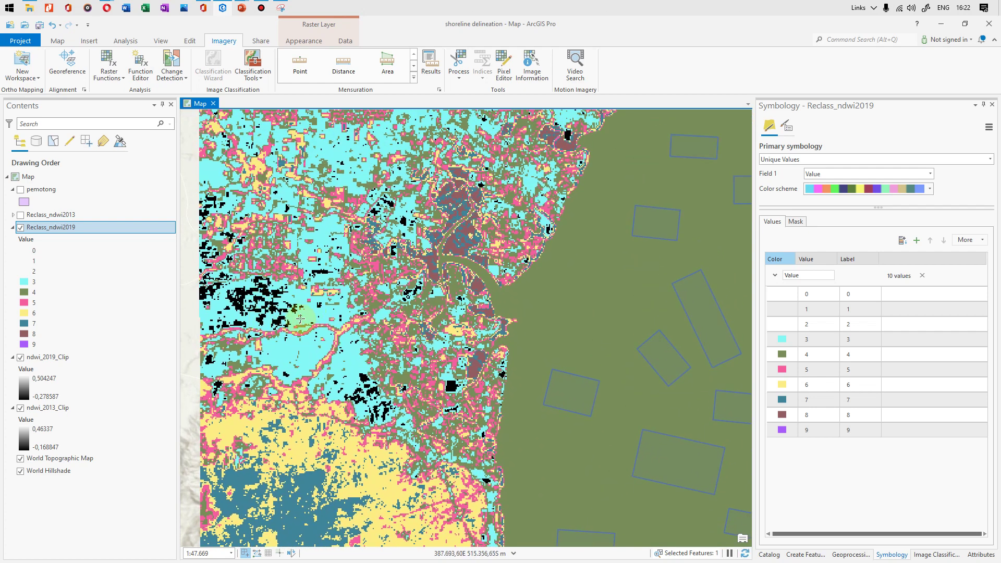
left_click_drag(273, 300, 328, 337)
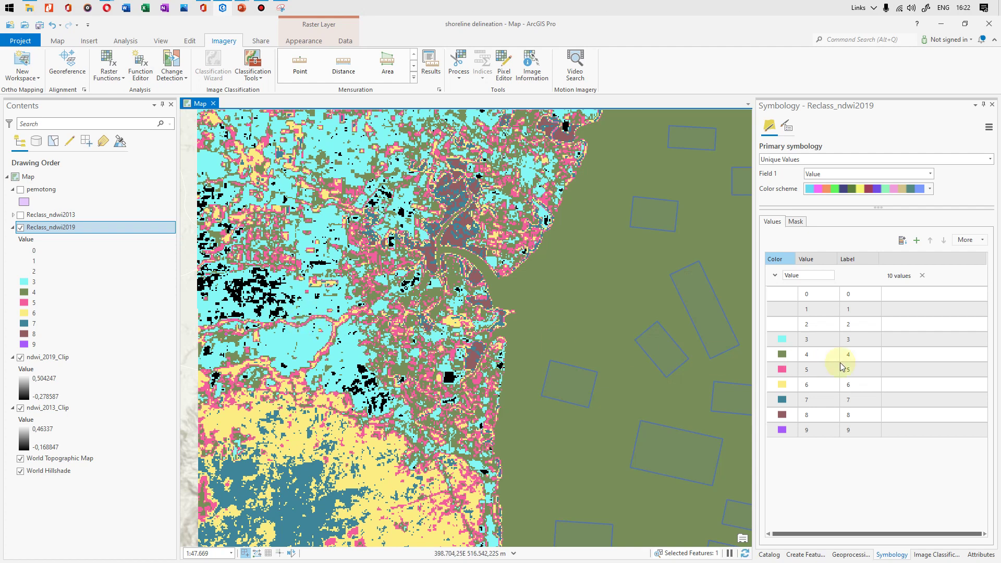
left_click(781, 342)
Colour class 3 light cyan and class 4 light lilac.
left_click(782, 339)
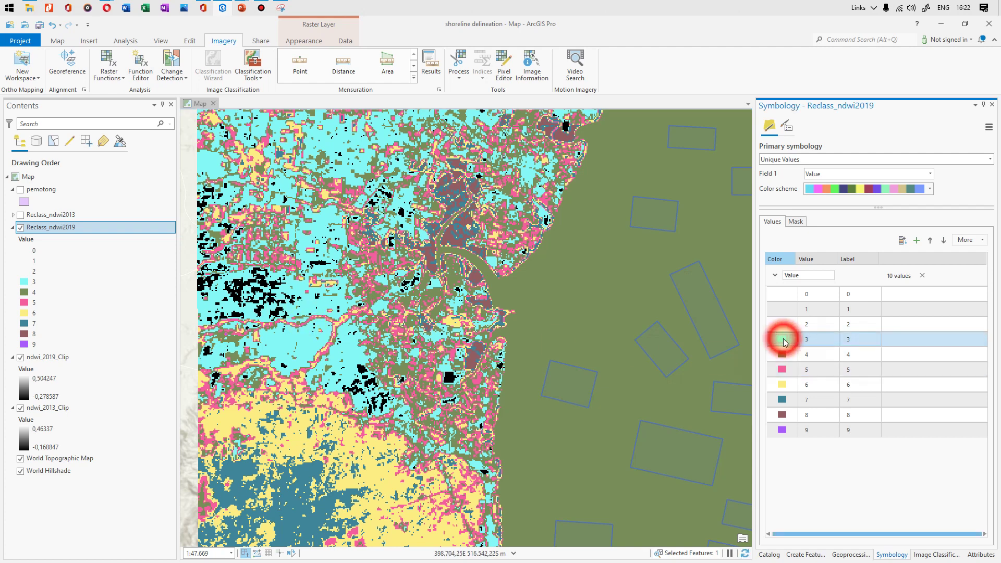
left_click(788, 256)
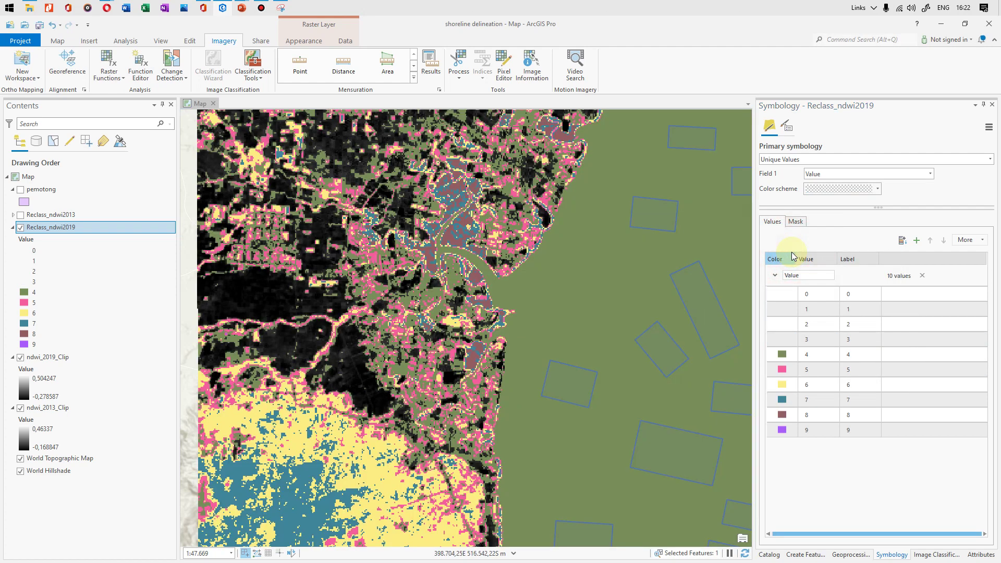
left_click(781, 340)
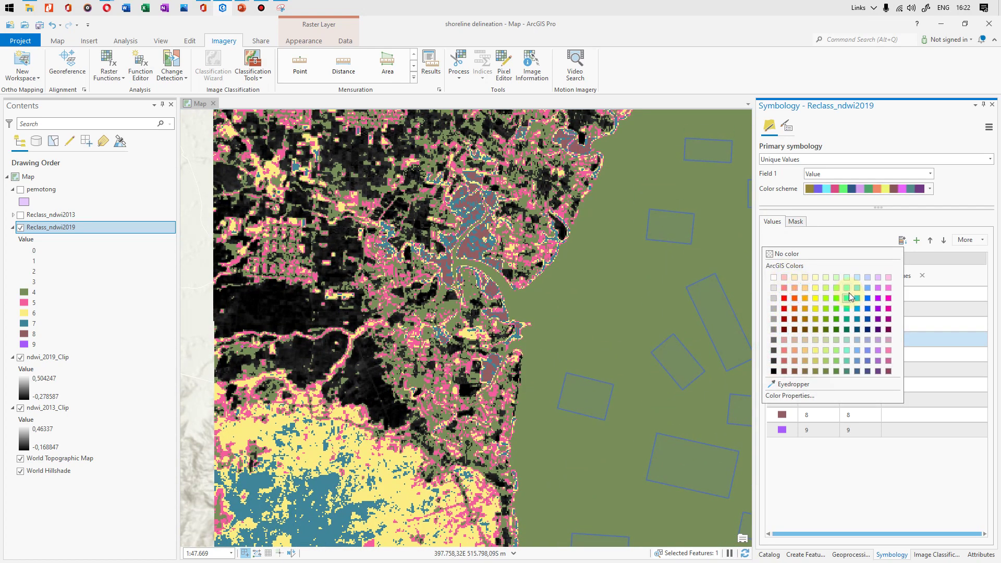
left_click(848, 292)
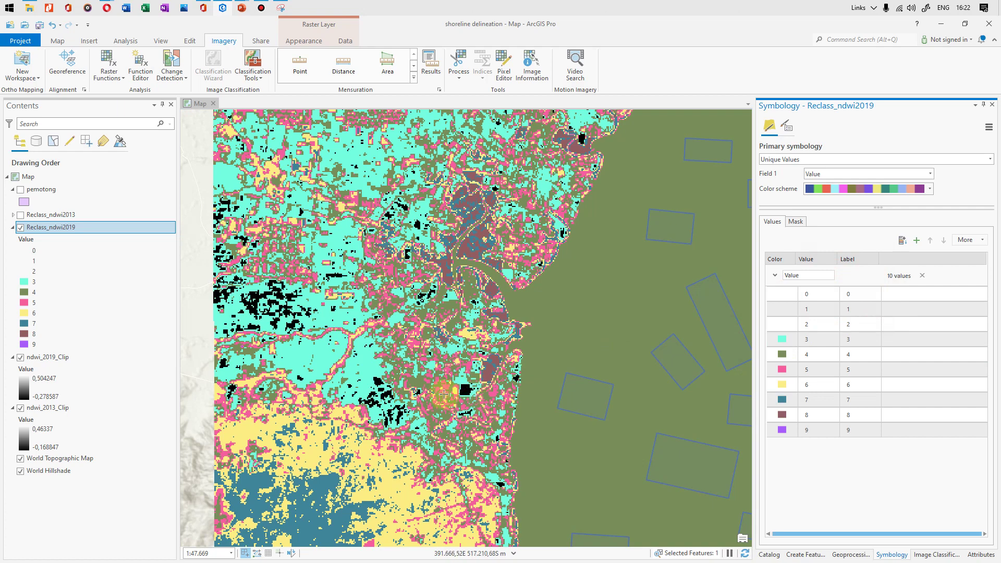
scroll(432, 381, "up", 2)
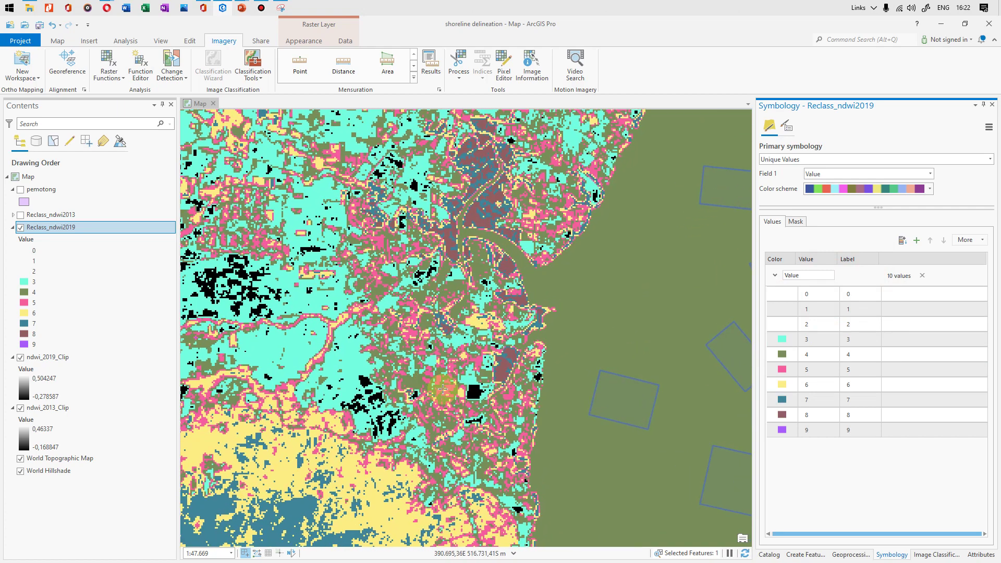
left_click(791, 354)
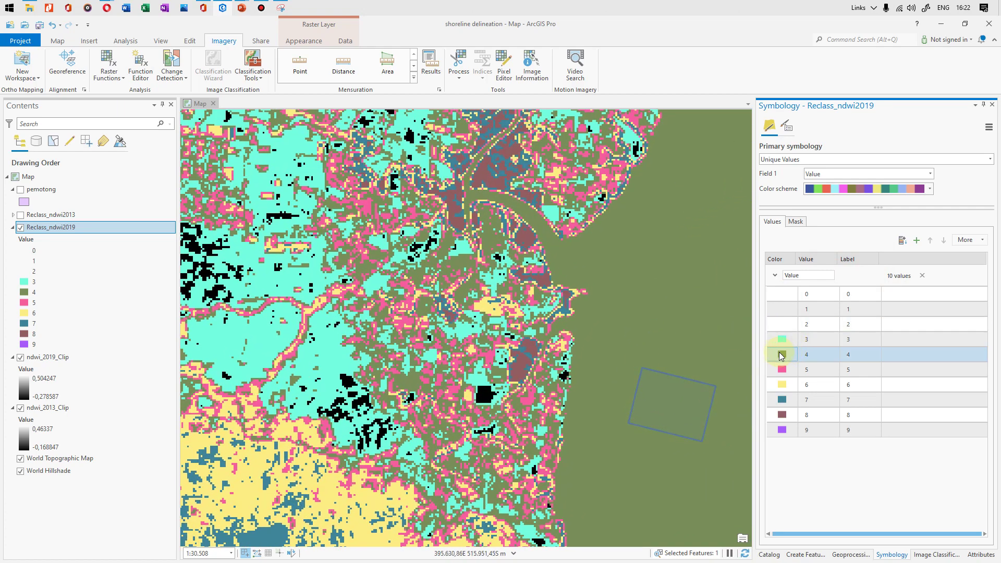
left_click(781, 355)
left_click(788, 259)
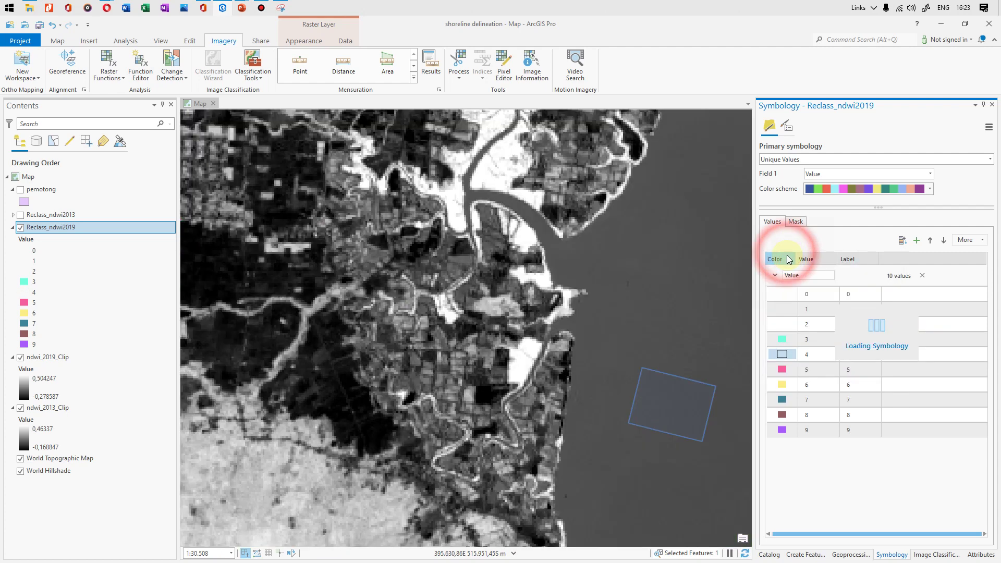
left_click(435, 369)
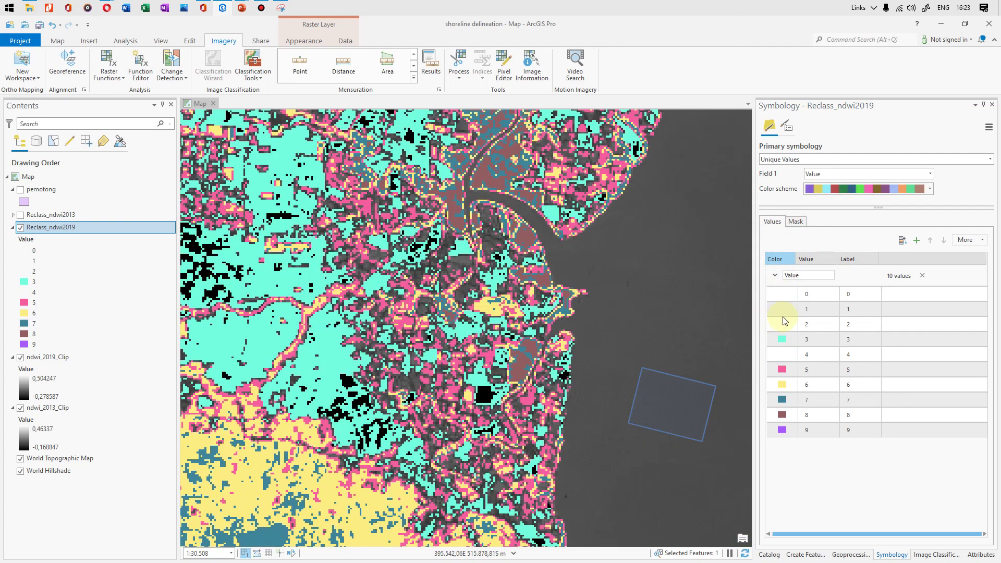
left_click(782, 354)
left_click(781, 354)
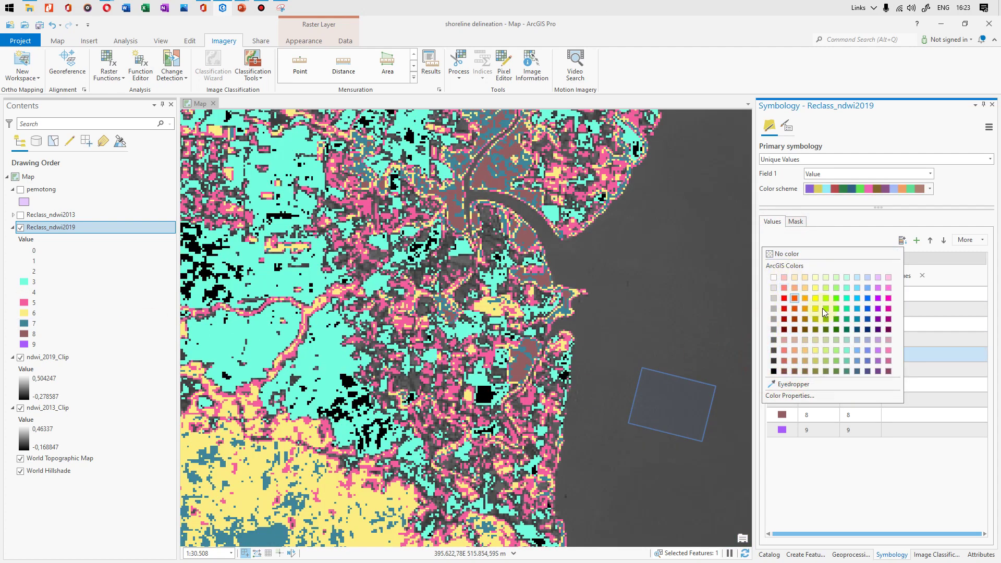
left_click(877, 278)
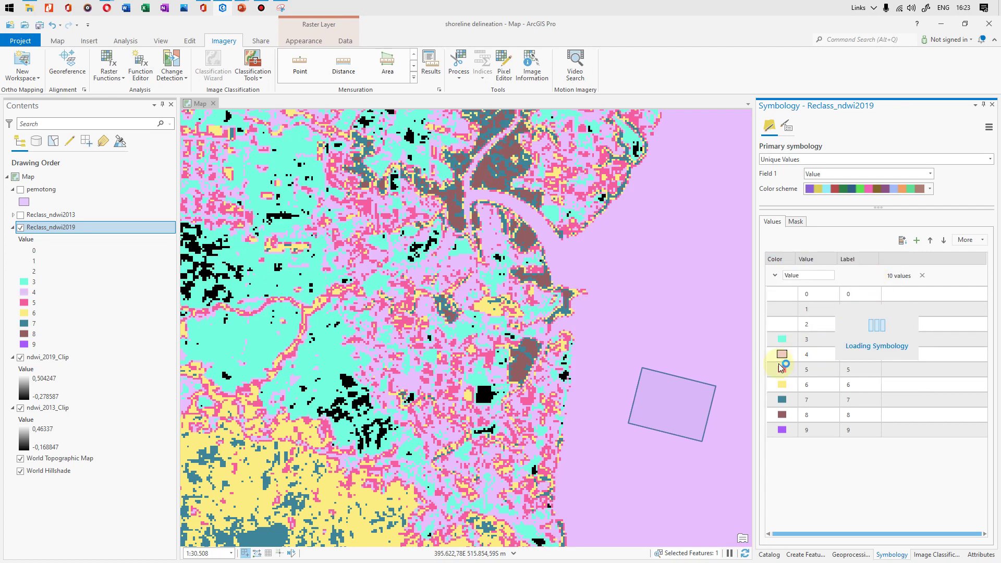
Colour class 5 bright yellow and class 6 light blue, clear class 8, and hide ndwi_2019_Clip.
left_click_drag(640, 418, 603, 355)
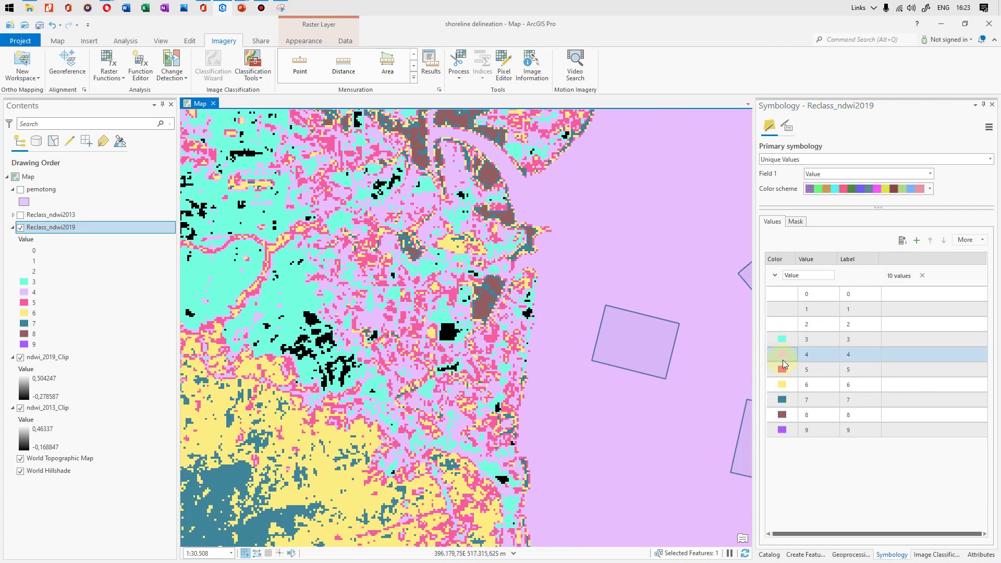
left_click(782, 370)
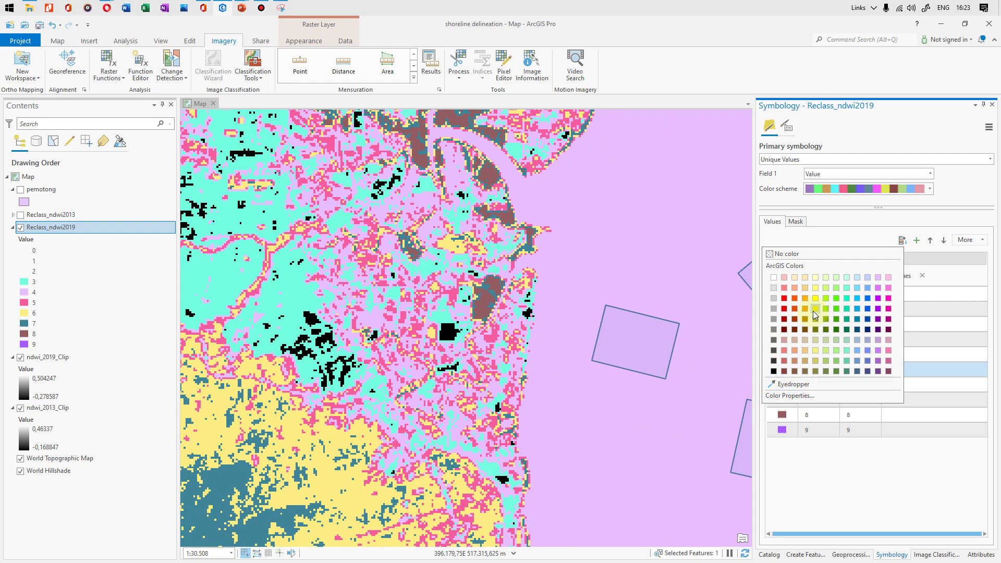
left_click(782, 253)
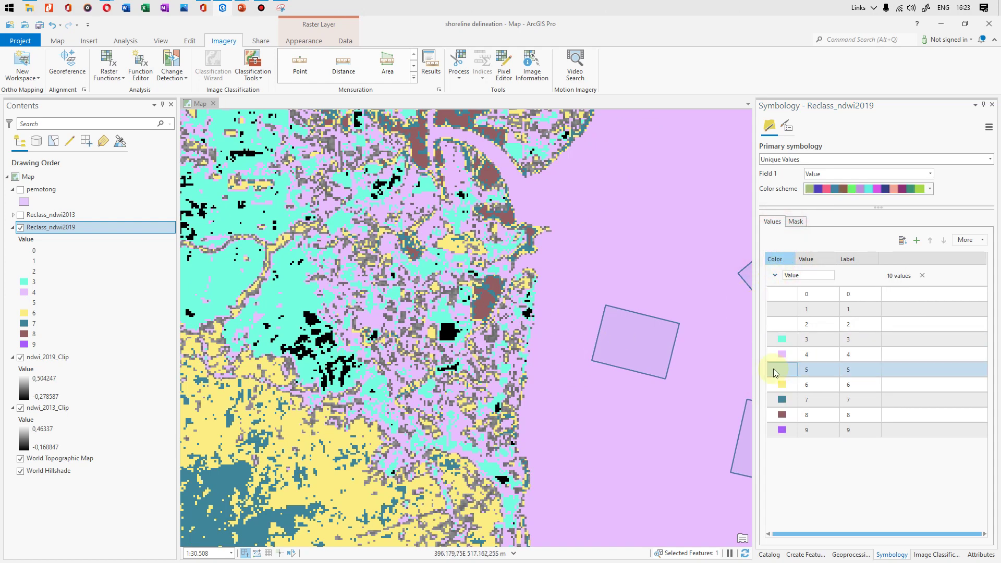
left_click(782, 370)
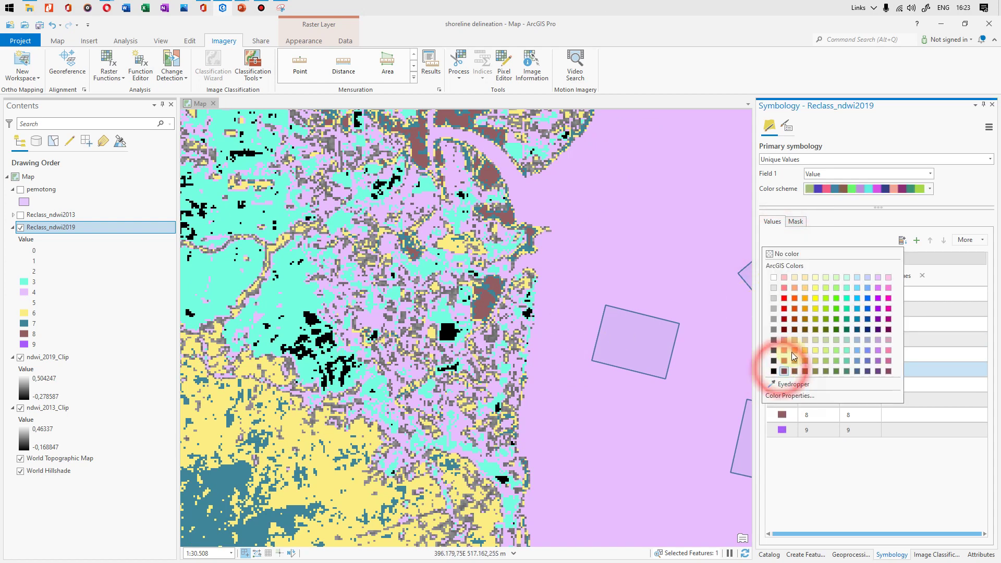
left_click(816, 298)
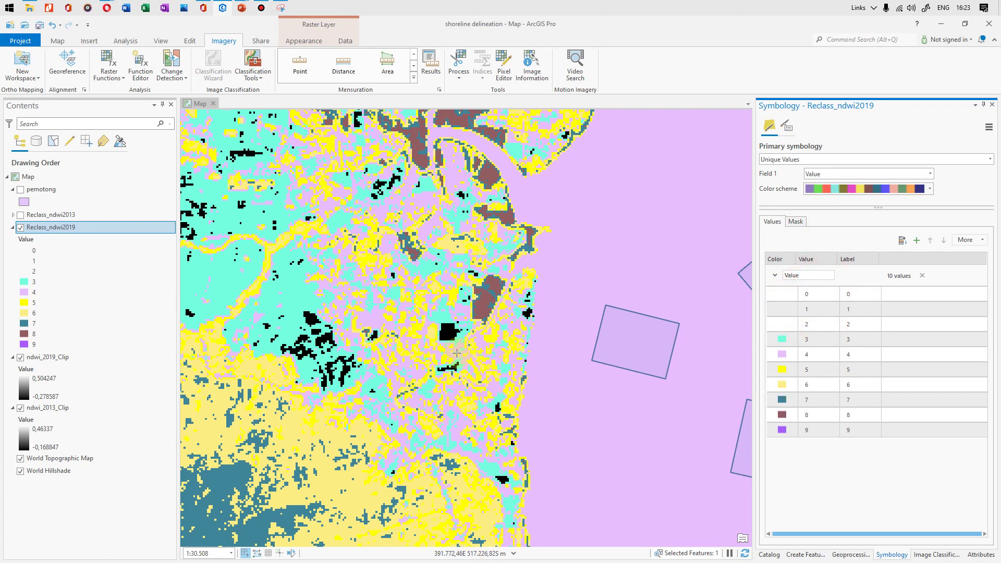
left_click(782, 384)
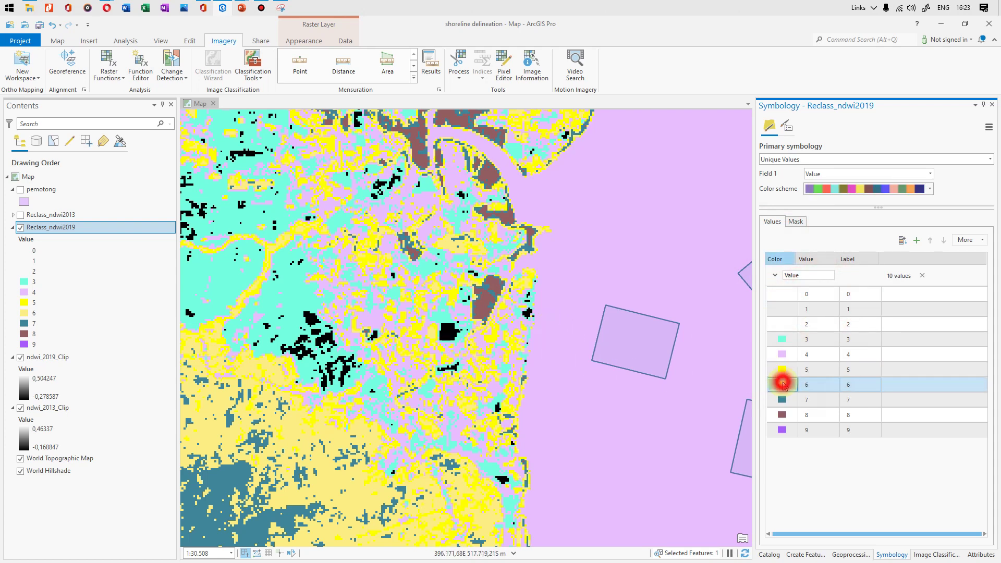
left_click(784, 253)
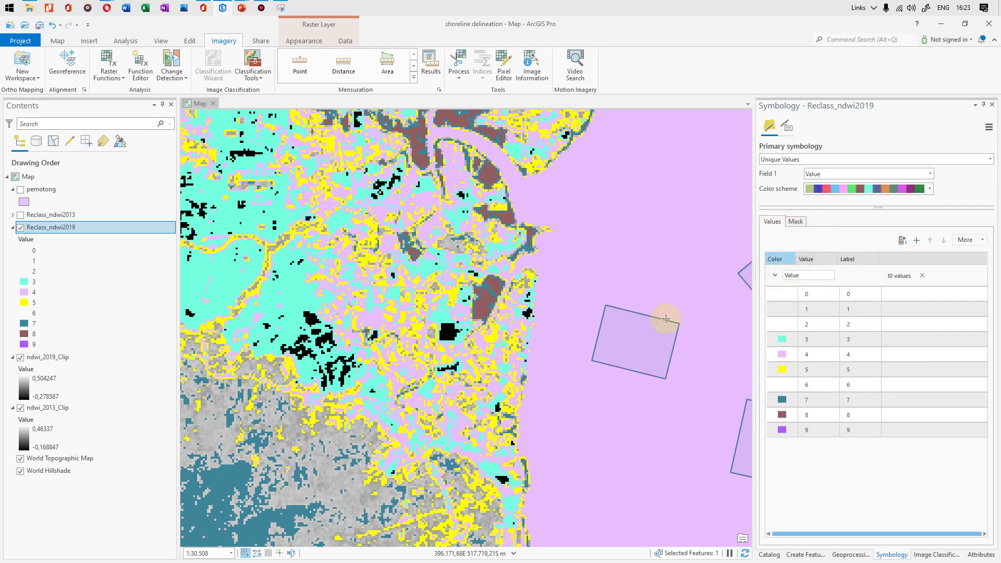
left_click(776, 384)
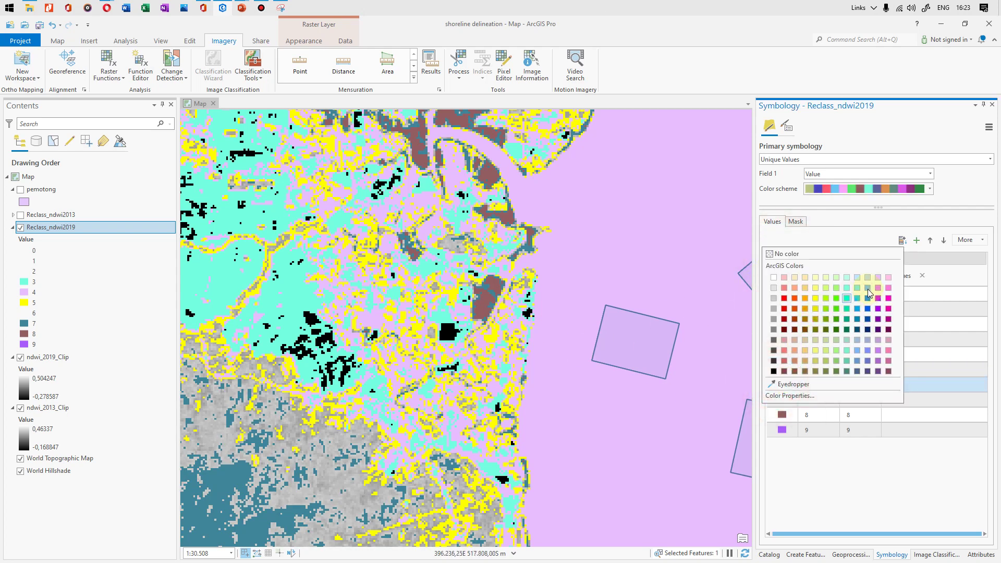
left_click(867, 288)
left_click(781, 414)
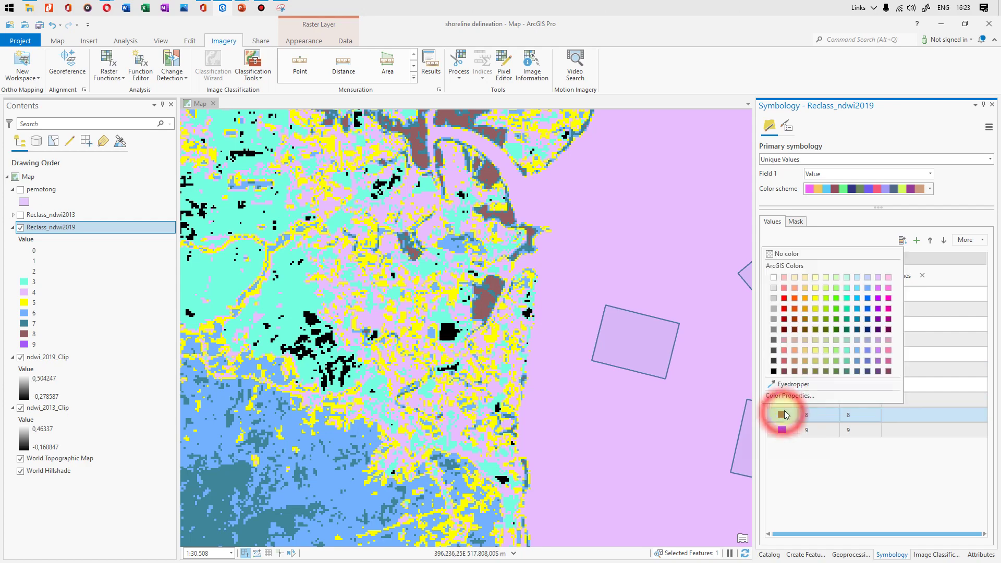
left_click(790, 255)
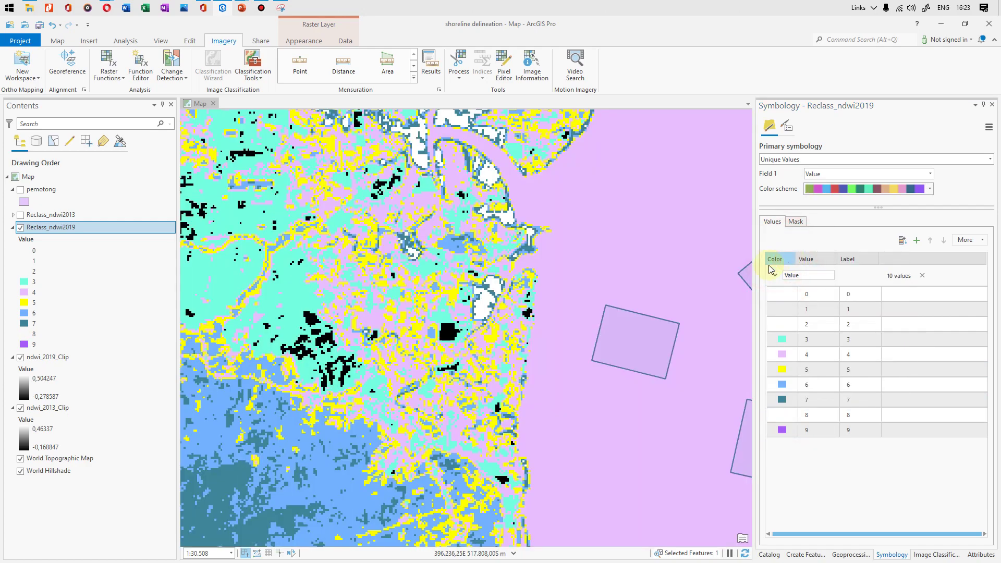
left_click_drag(488, 197, 471, 314)
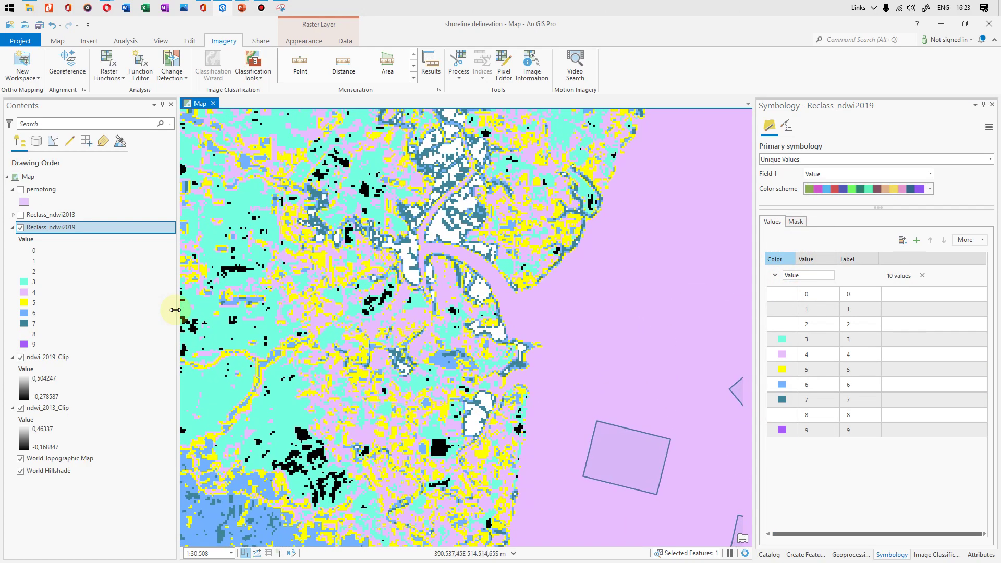
left_click(21, 357)
Hide ndwi_2013_Clip and the World Hillshade basemap, and colour class 8 orange-red.
left_click(20, 408)
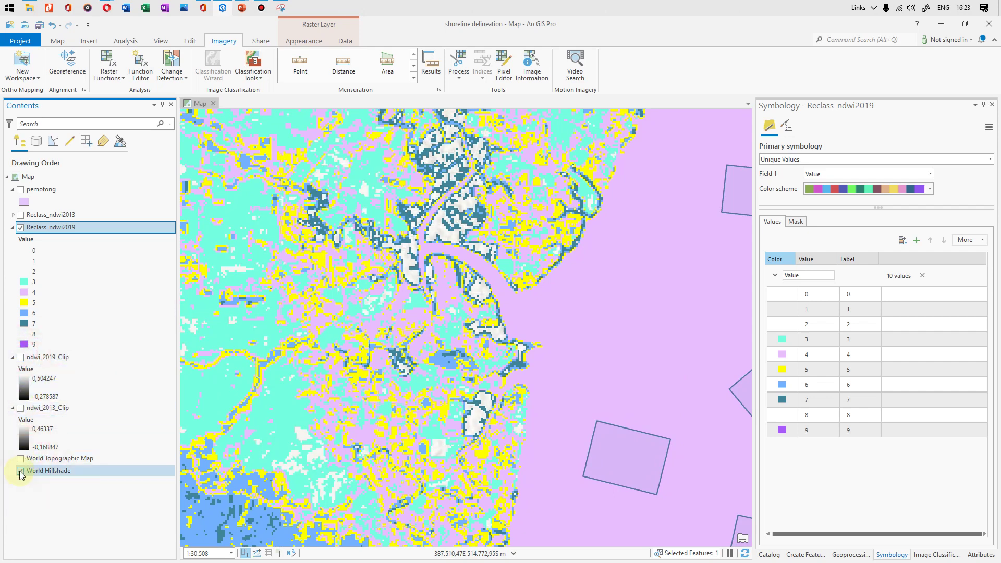
left_click(21, 470)
left_click(783, 415)
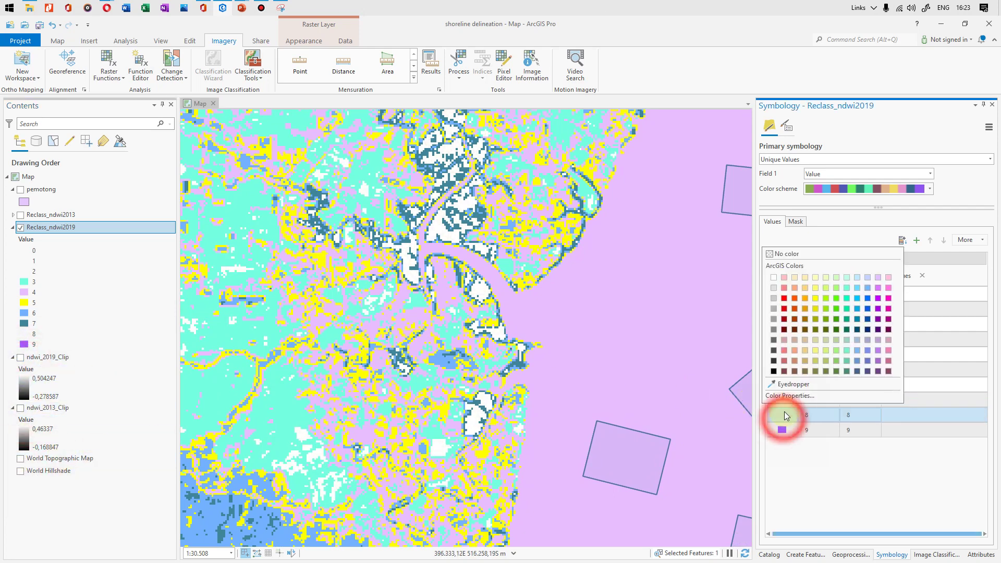
left_click(793, 309)
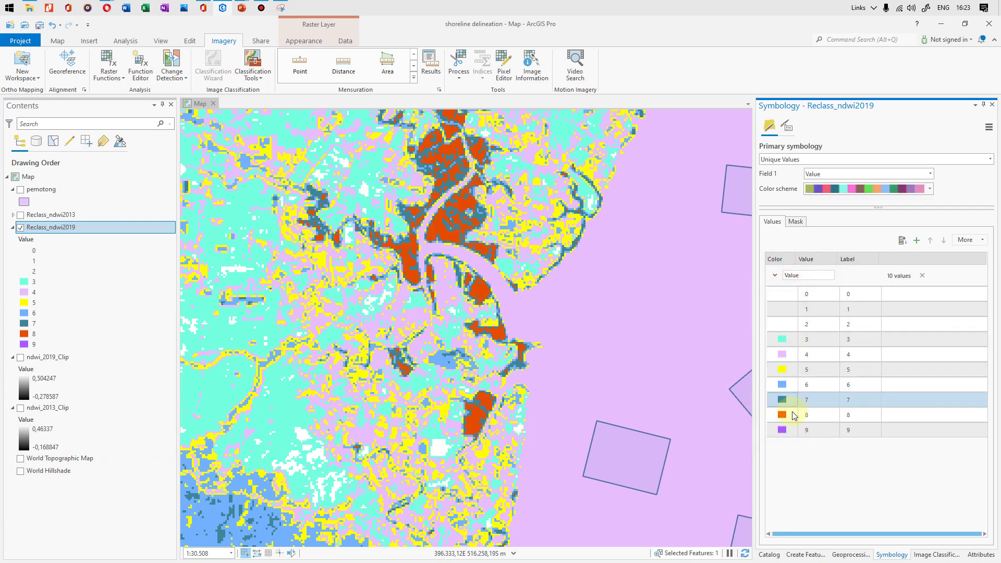
Zoom in closely on the river mouth and bring up class 8's colour palette again.
left_click_drag(406, 285, 489, 363)
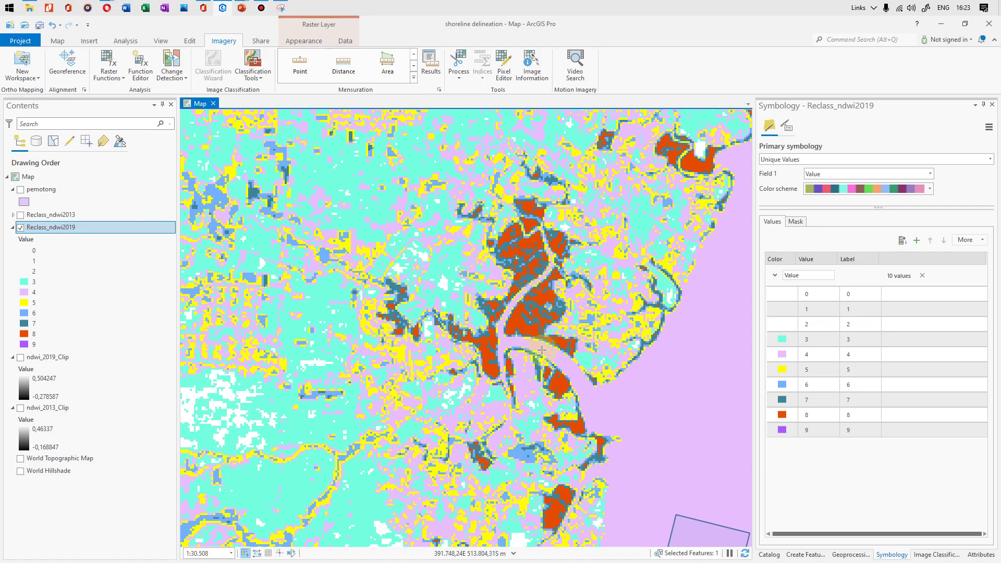
mouse_move(542, 349)
left_mouse_down()
mouse_move(535, 358)
mouse_move(556, 353)
left_mouse_up()
scroll(501, 480, "down", 3)
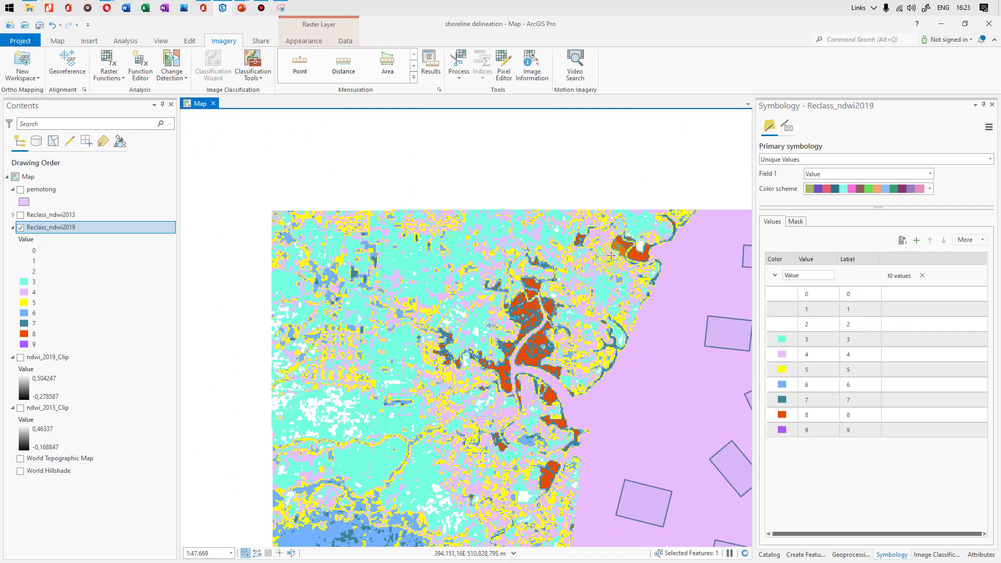
left_click_drag(562, 463, 543, 422)
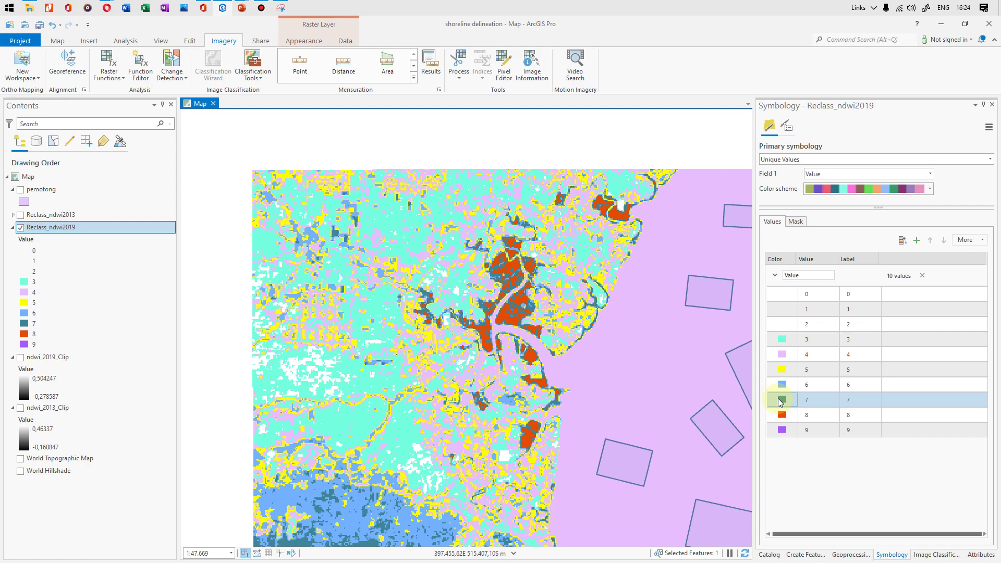
scroll(473, 369, "up", 3)
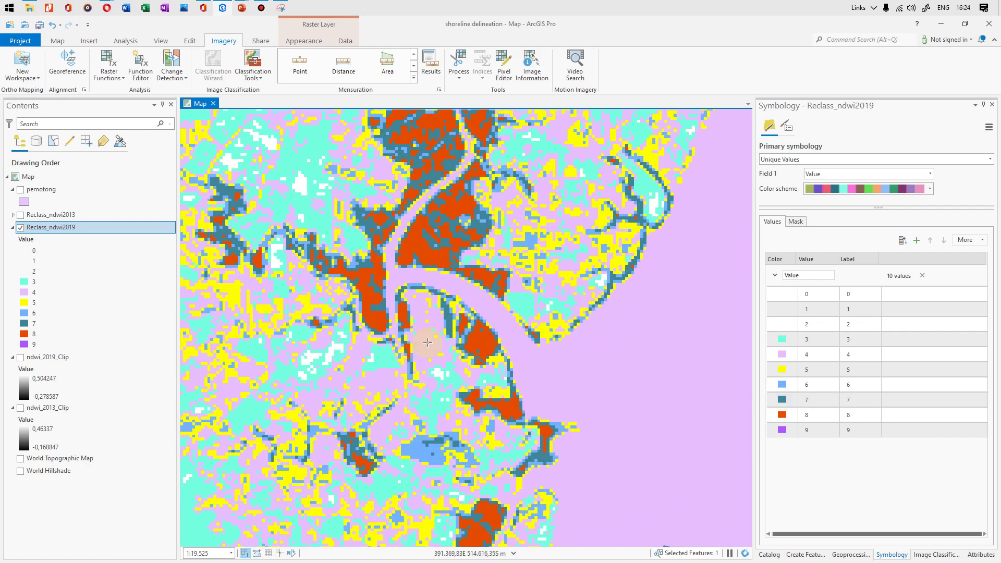
scroll(430, 343, "up", 2)
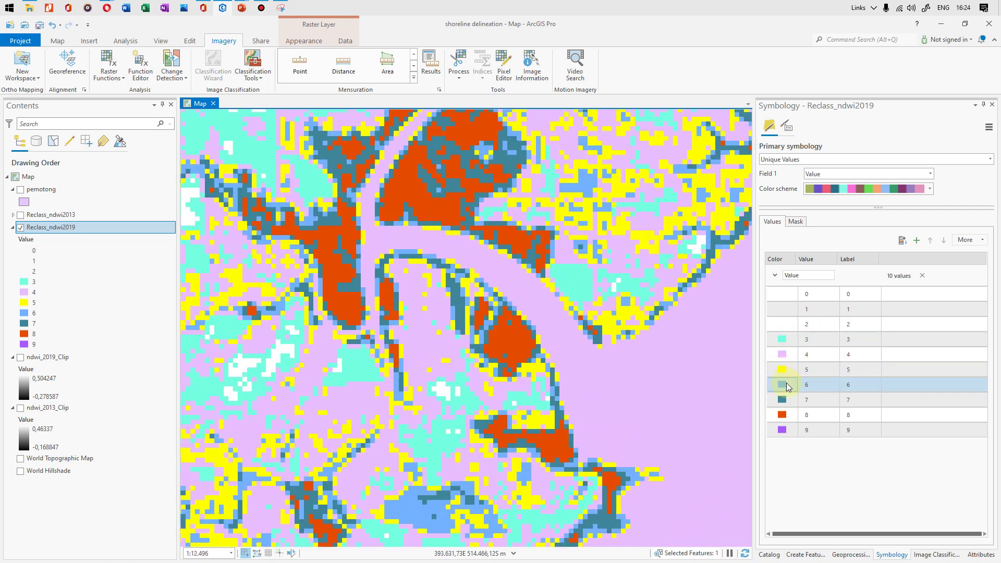
left_click(782, 415)
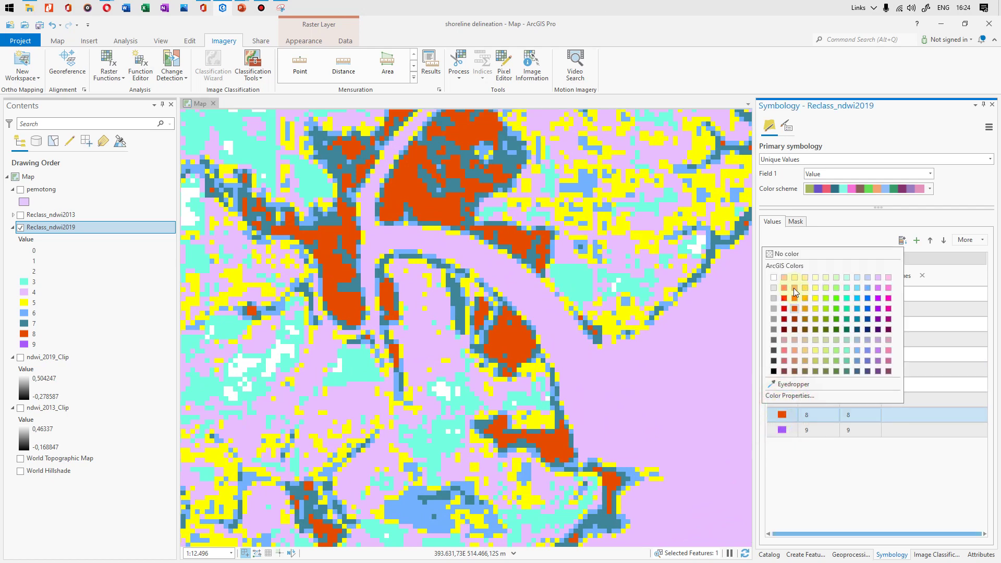
Make values 8 and 9 of Reclass_ndwi2019 transparent with No color.
left_click(785, 254)
left_click(772, 338)
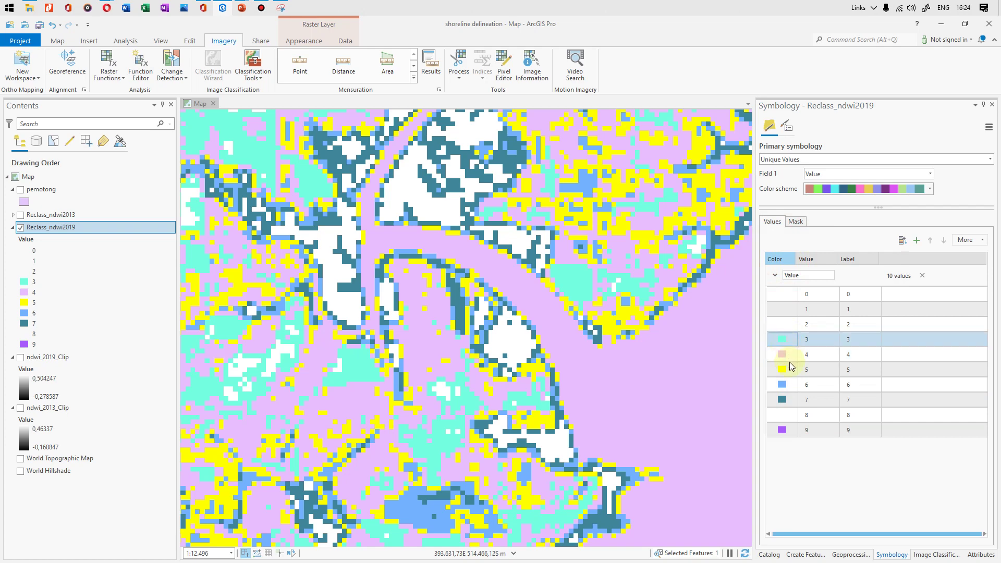
left_click(782, 430)
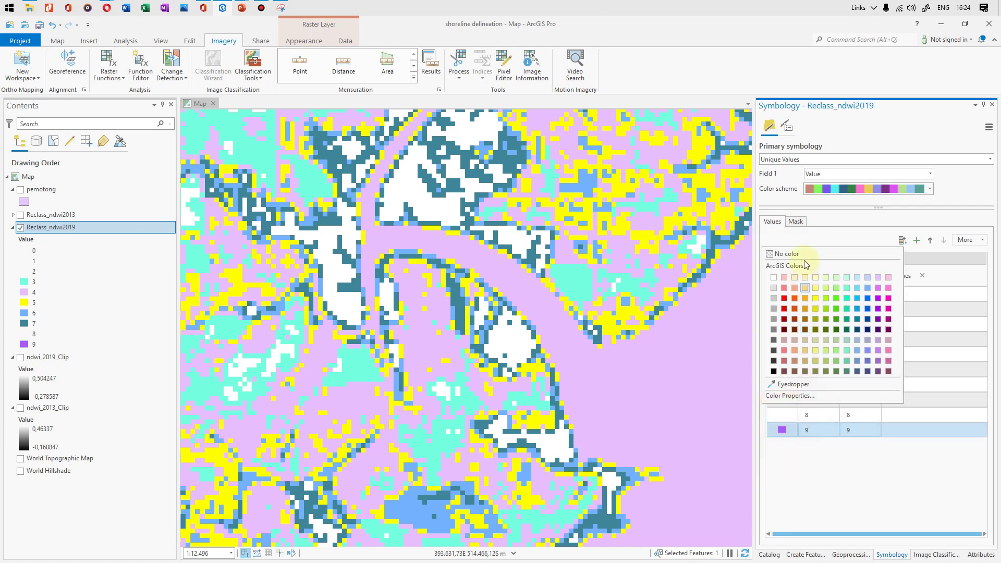
left_click(806, 256)
left_click_drag(533, 430, 563, 342)
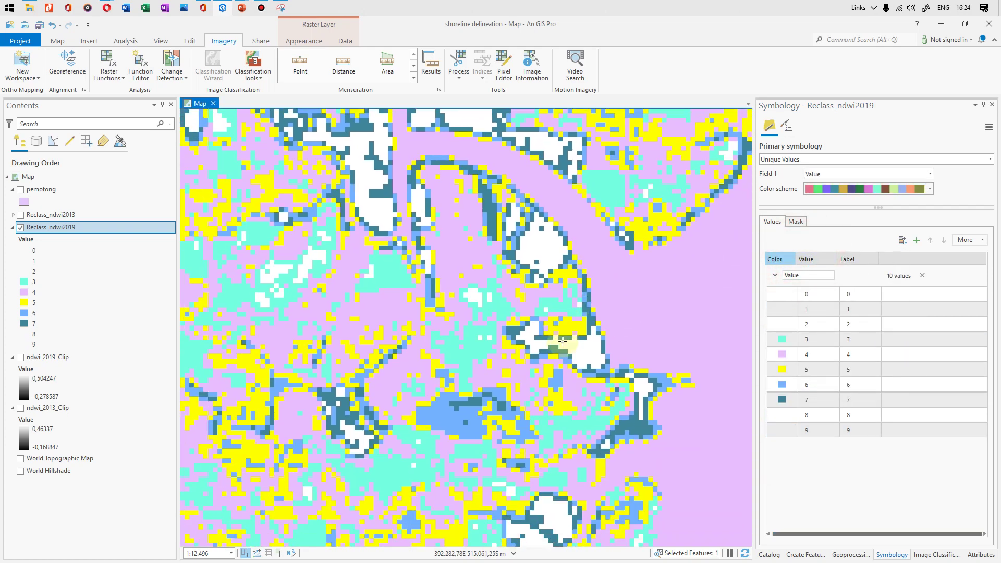
Recolour value 4 purple and value 5 pale yellow.
left_click(781, 350)
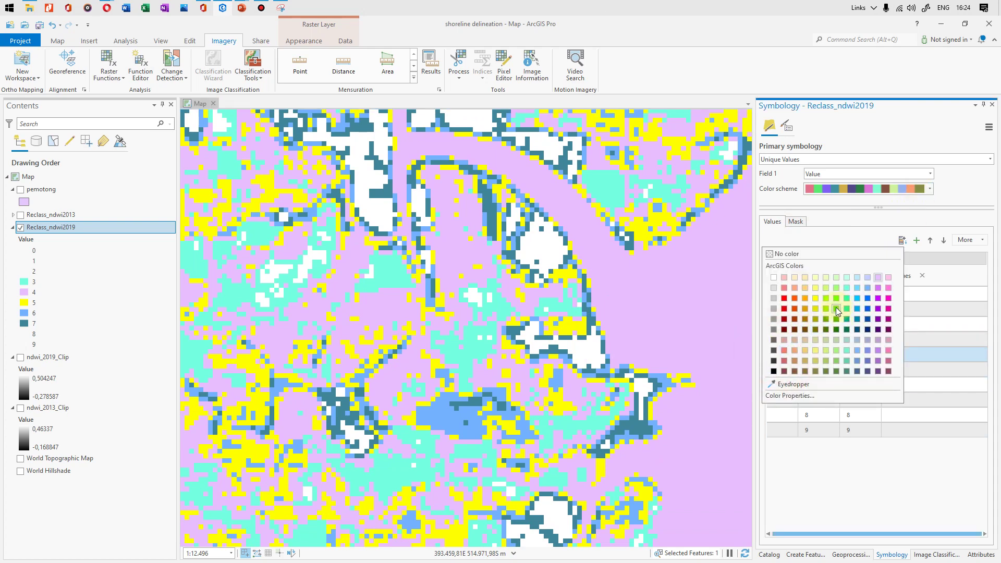
left_click(836, 308)
left_click(792, 370)
left_click(781, 354)
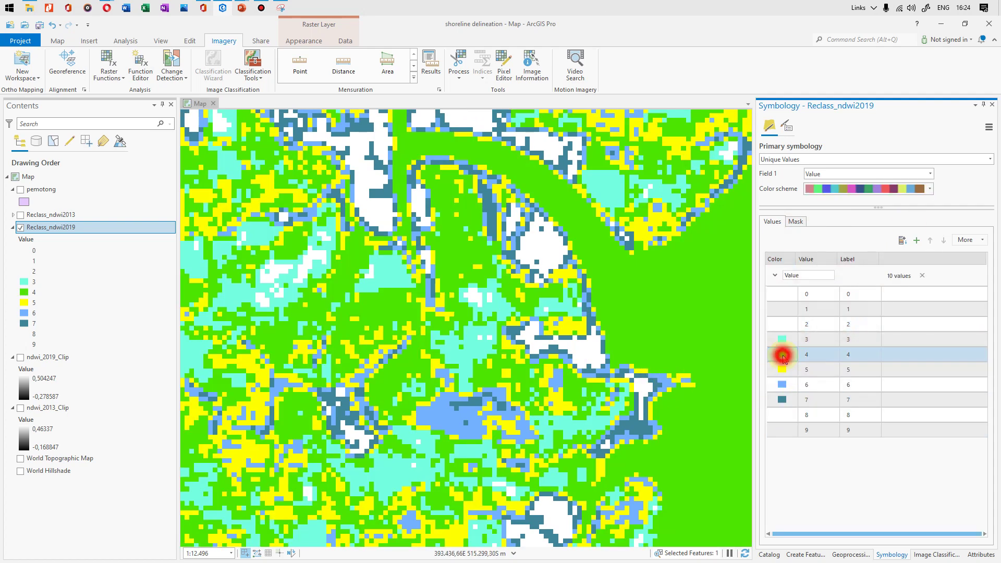
left_click(885, 317)
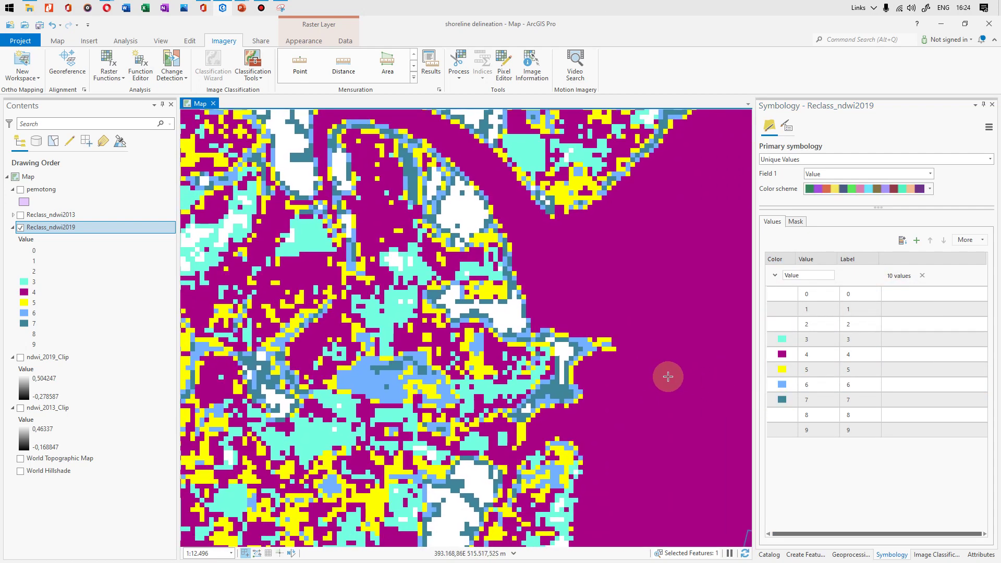
left_click(783, 369)
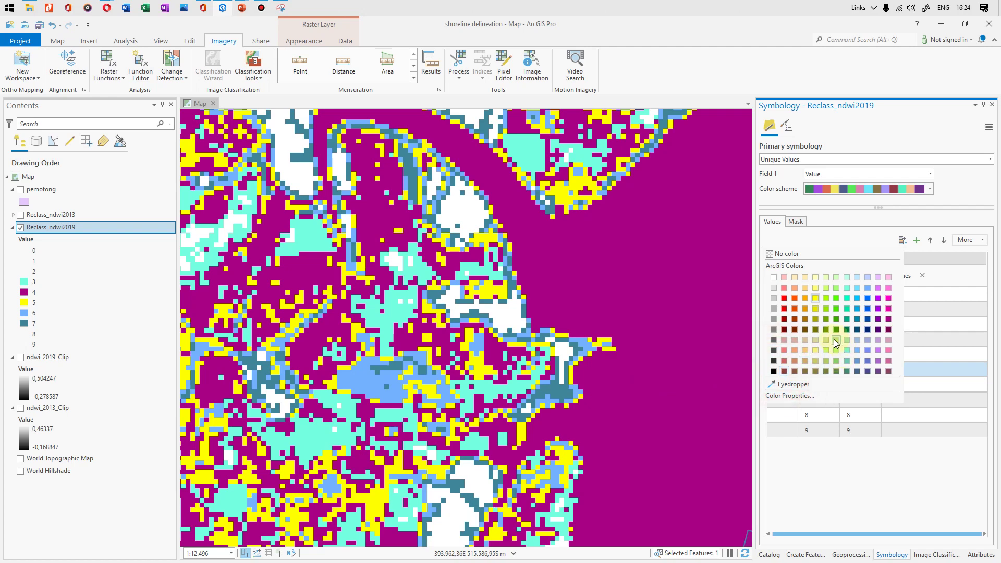
left_click(817, 348)
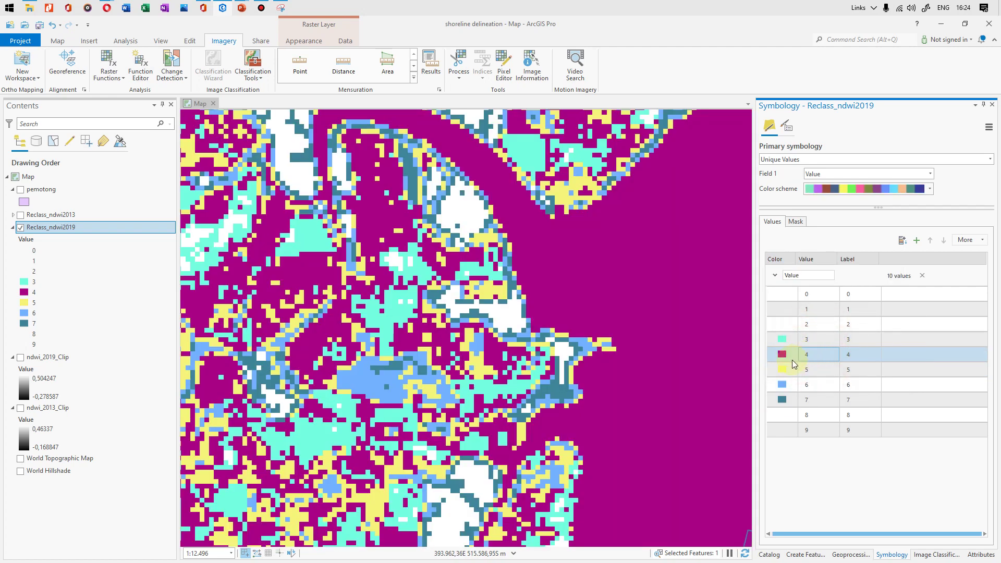
scroll(572, 382, "down", 2)
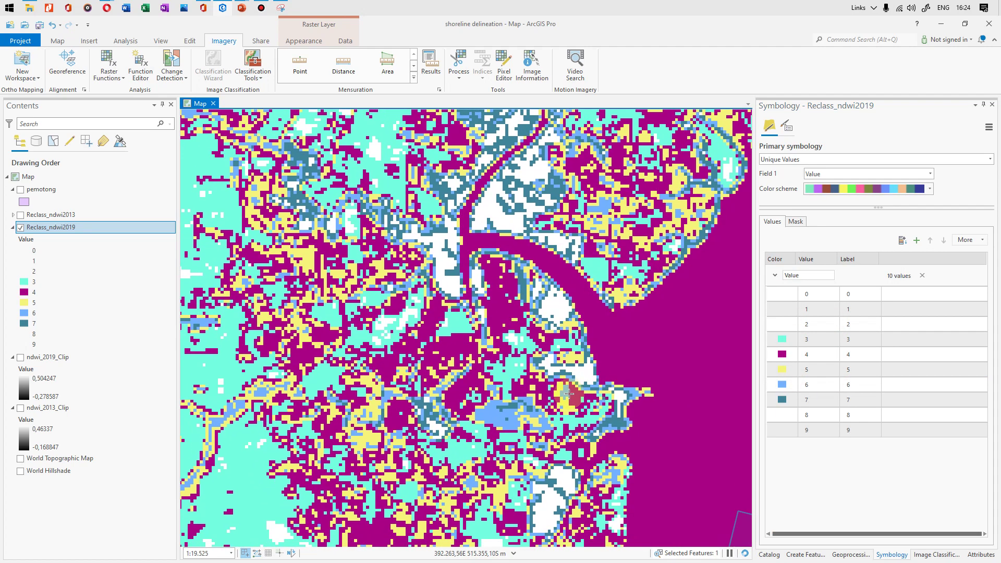
left_click(850, 553)
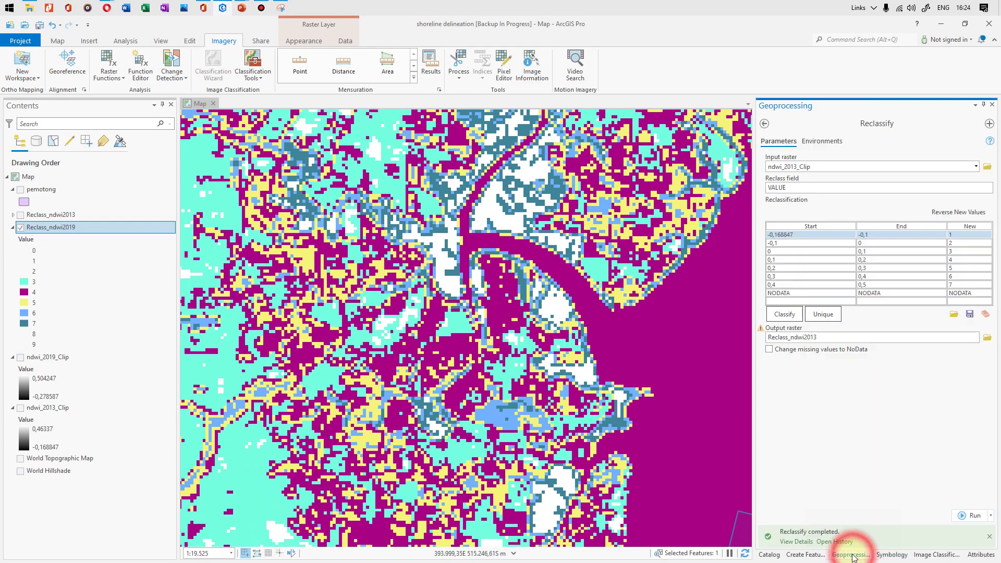
Open the Training Samples Manager and zoom in on the fishpond area.
left_click(807, 554)
left_click(951, 556)
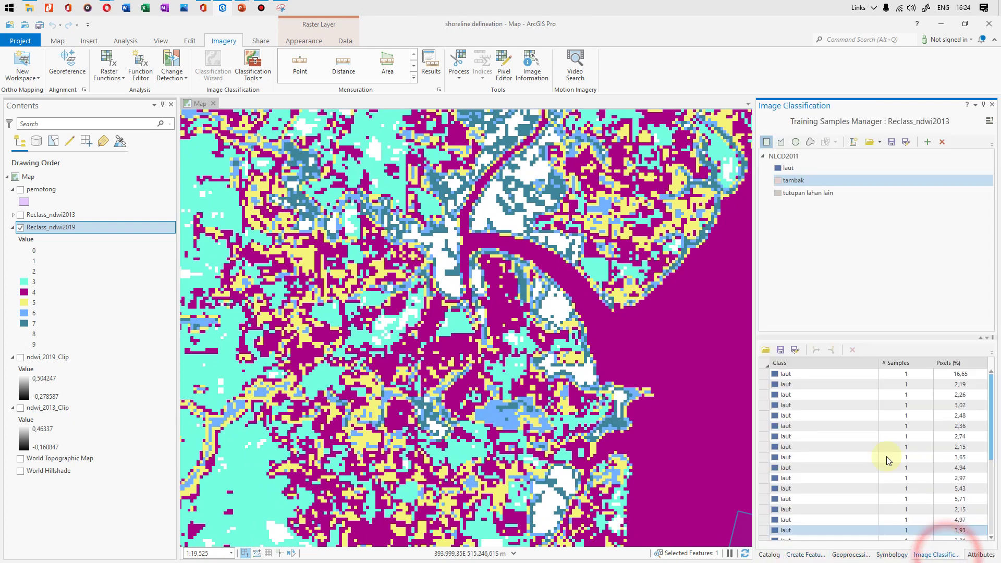
scroll(472, 318, "up", 4)
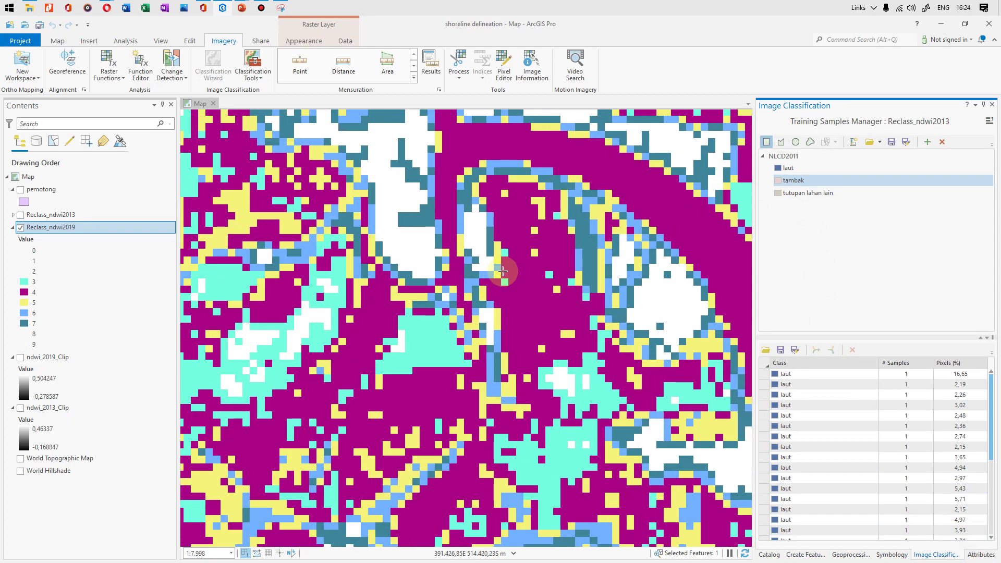
scroll(504, 292, "up", 4)
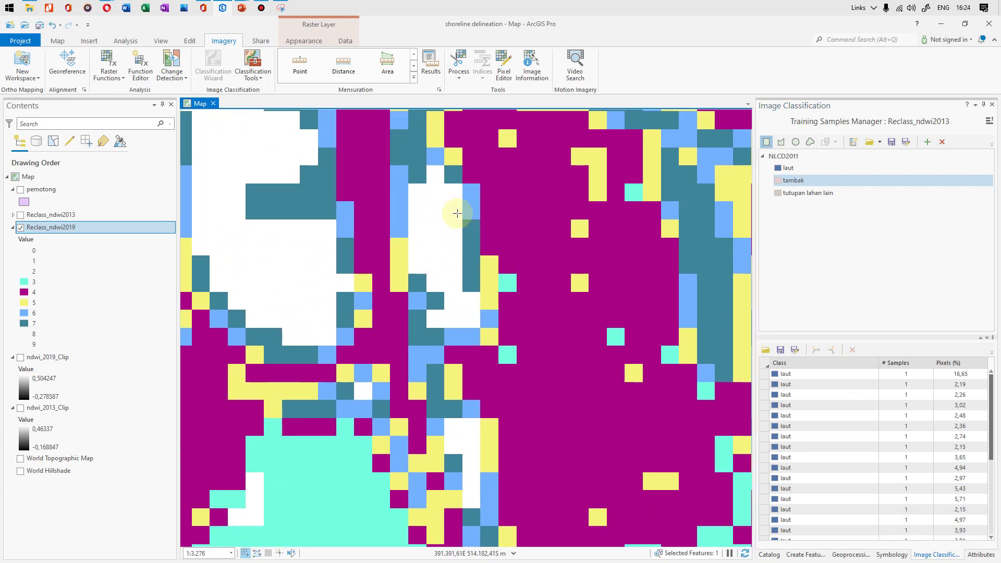
Draw four rotated tambak training rectangles over the purple fishponds in the river bend.
left_click(459, 177)
left_click(516, 171)
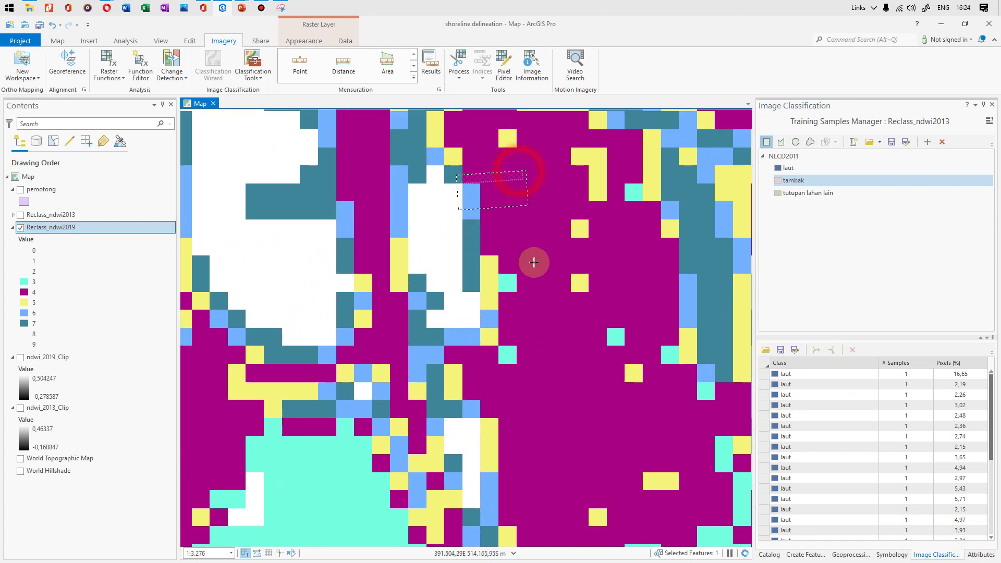
left_click(525, 307)
left_click(558, 205)
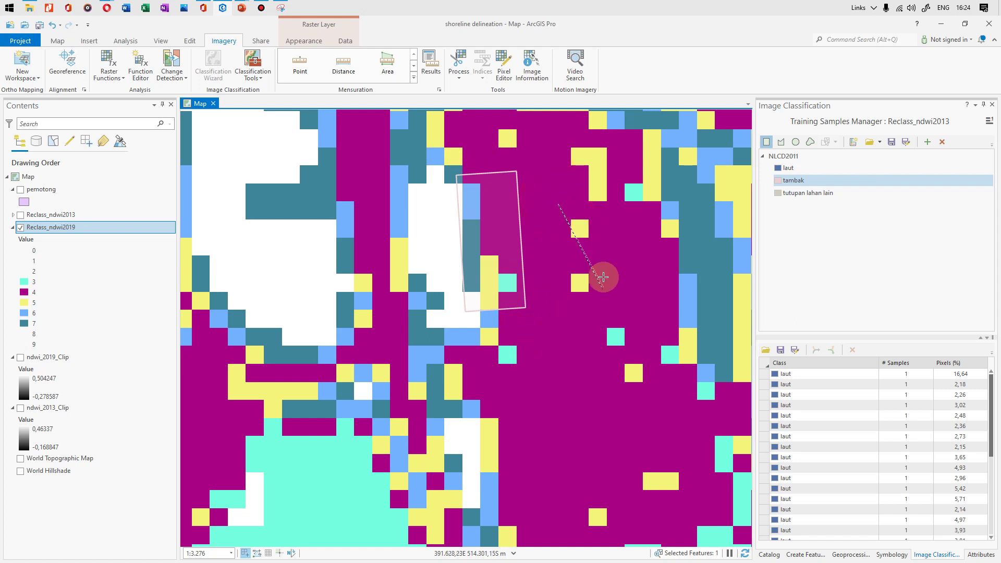
left_click(611, 213)
left_click(598, 306)
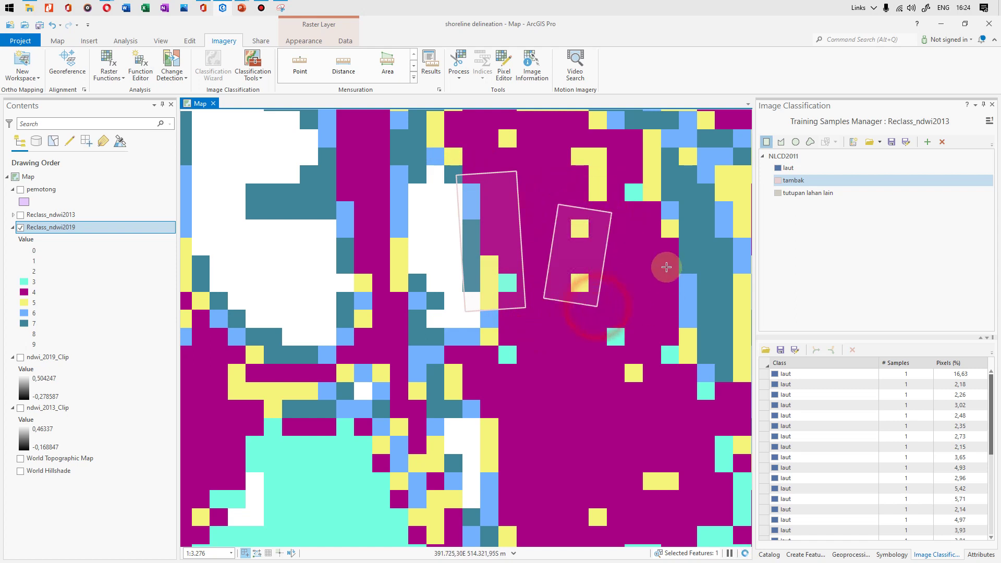
left_click(642, 210)
left_click(687, 208)
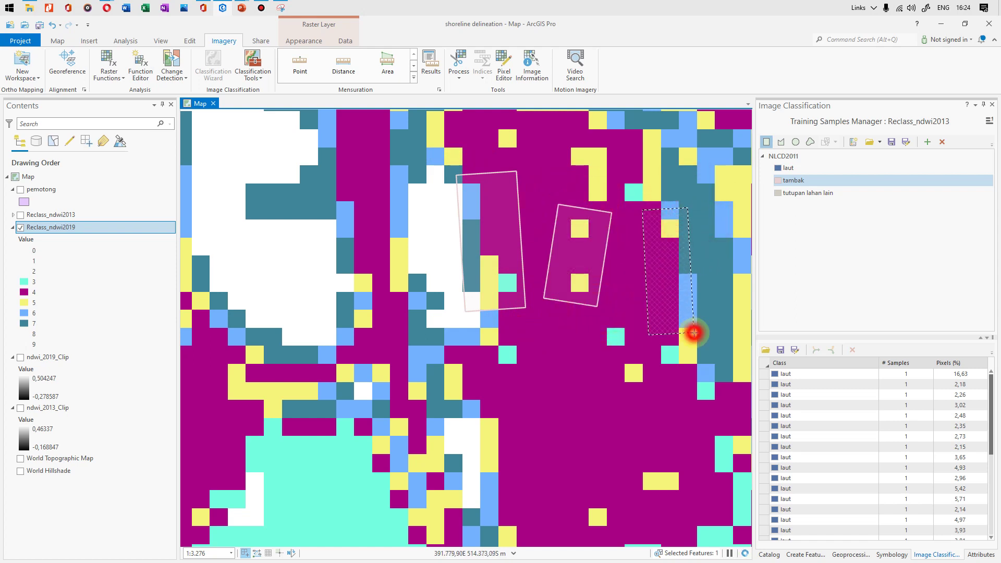
left_click(693, 332)
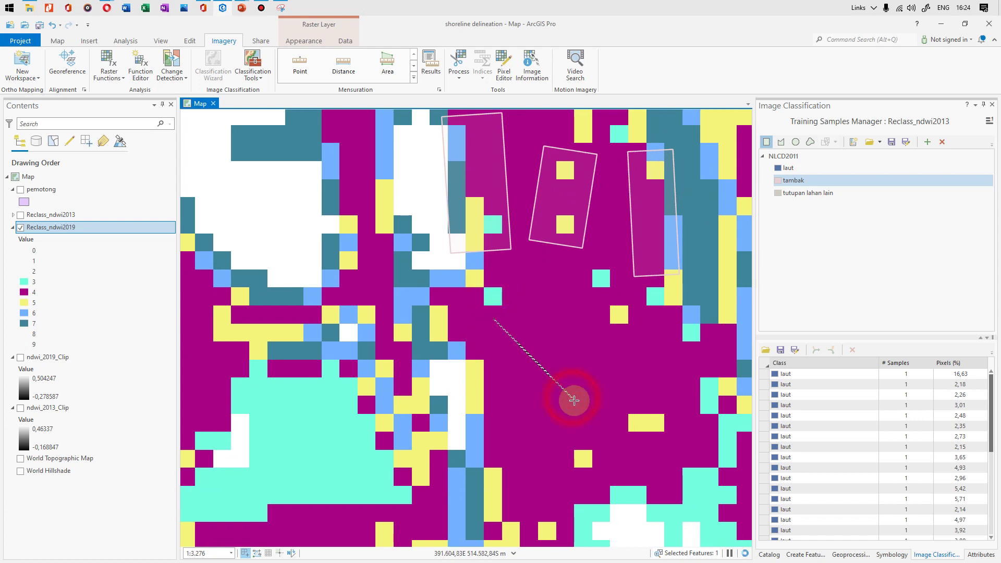
left_click(574, 397)
left_click(605, 375)
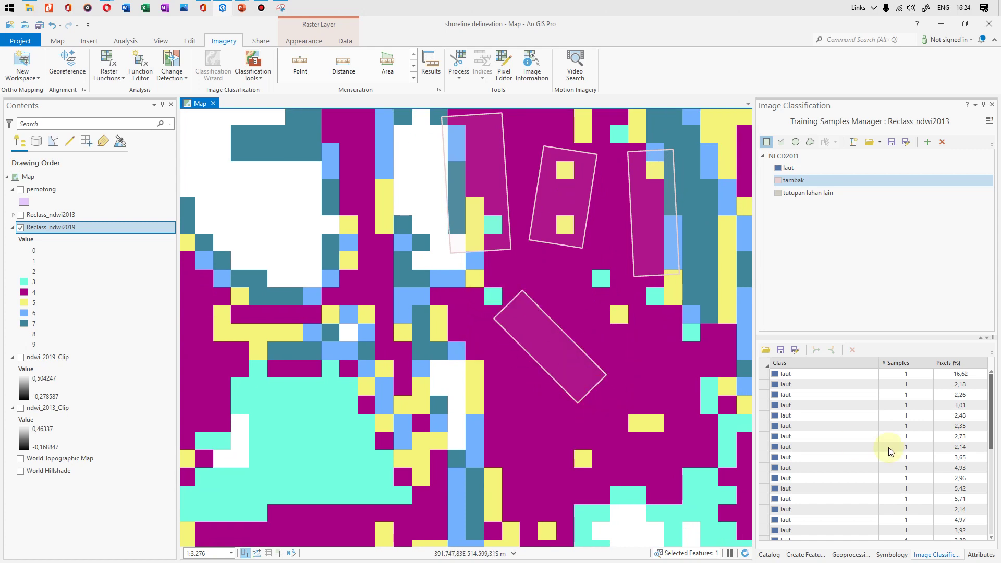
Delete the unwanted newest sample and draw two more tambak rectangles, one tilted.
left_click(797, 531)
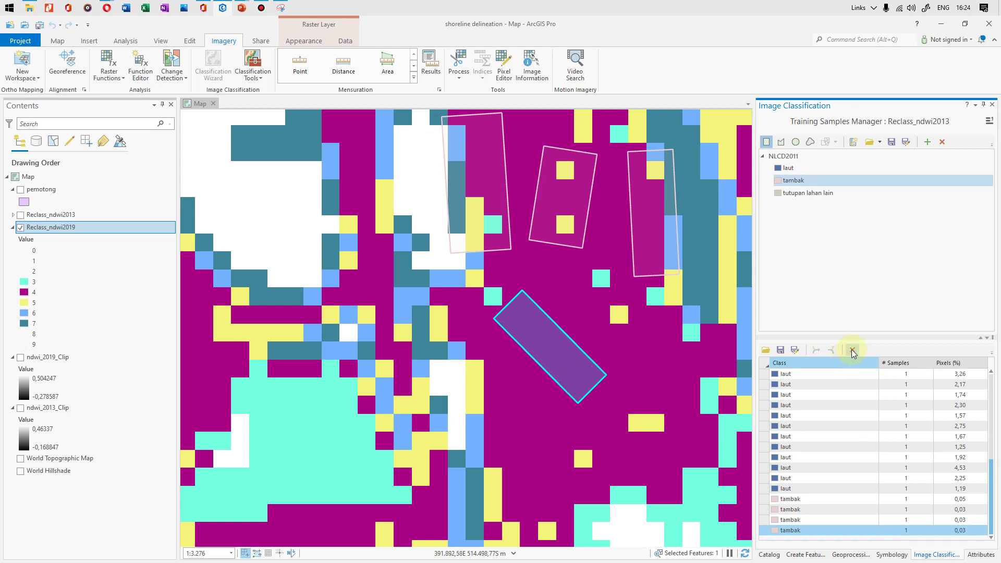
left_click(852, 349)
mouse_move(417, 294)
left_mouse_down()
mouse_move(473, 308)
mouse_move(510, 398)
mouse_move(506, 415)
left_mouse_up()
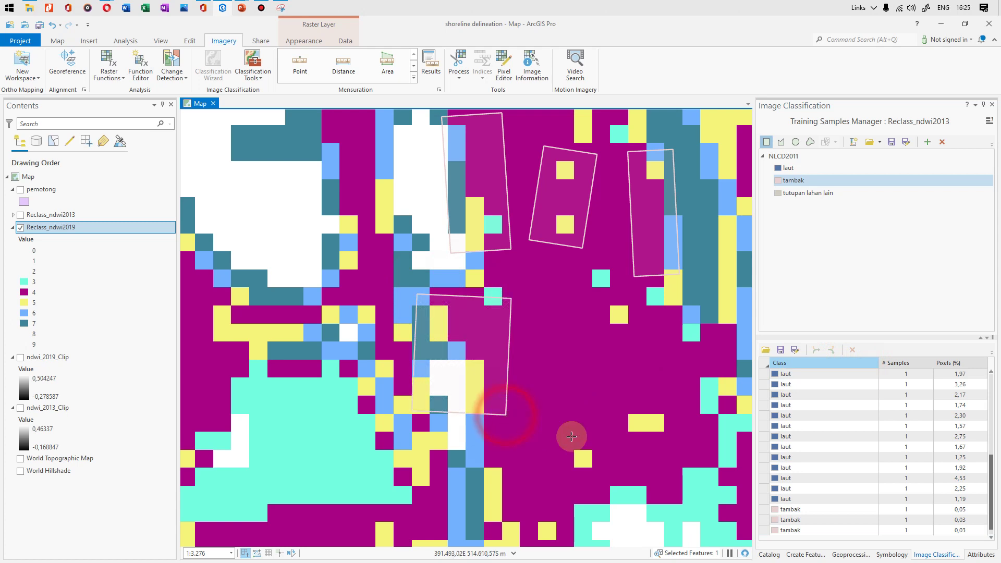
left_click_drag(457, 438, 554, 462)
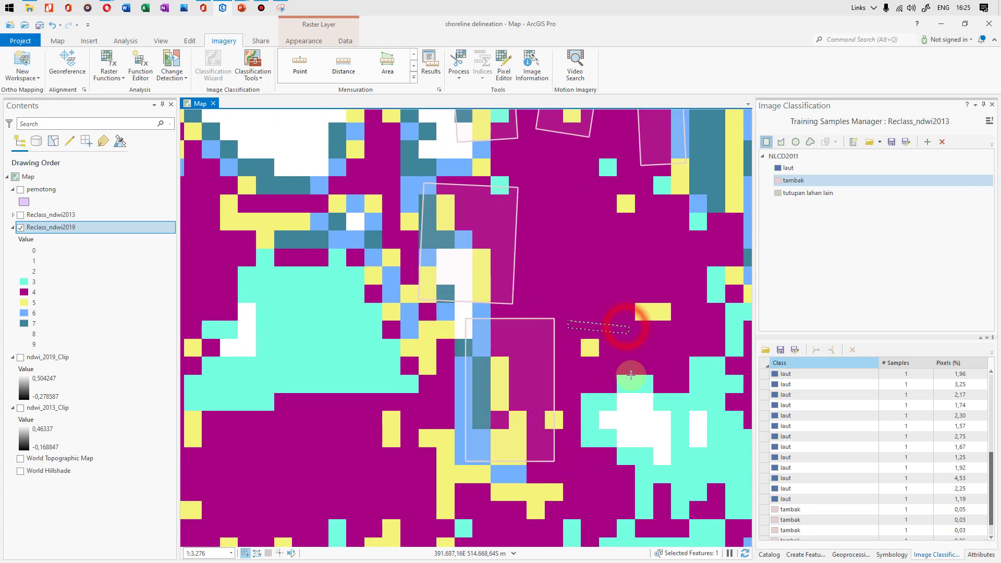
left_click(627, 469)
key("Right")
key("Up")
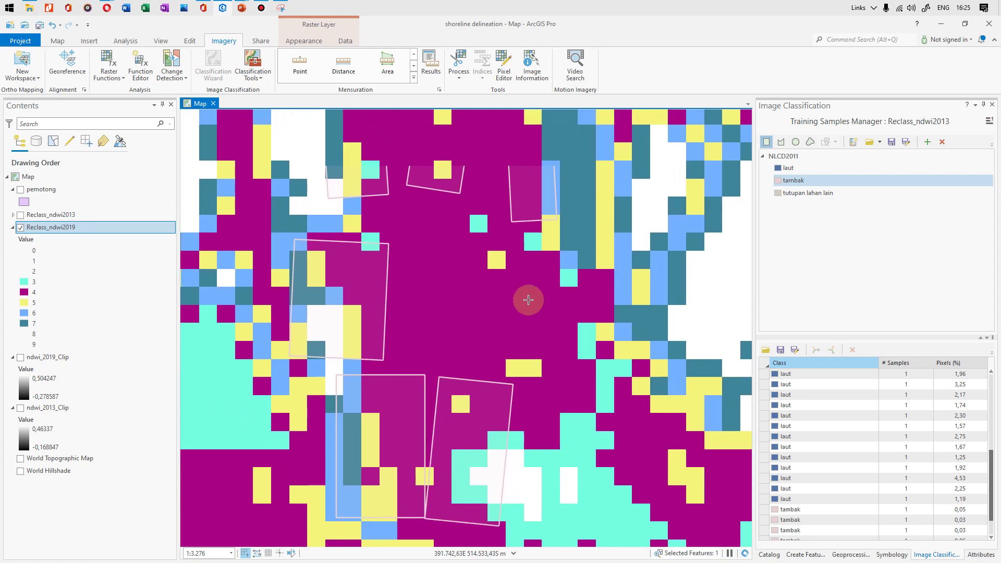
left_click_drag(522, 254, 639, 261)
left_click(629, 423)
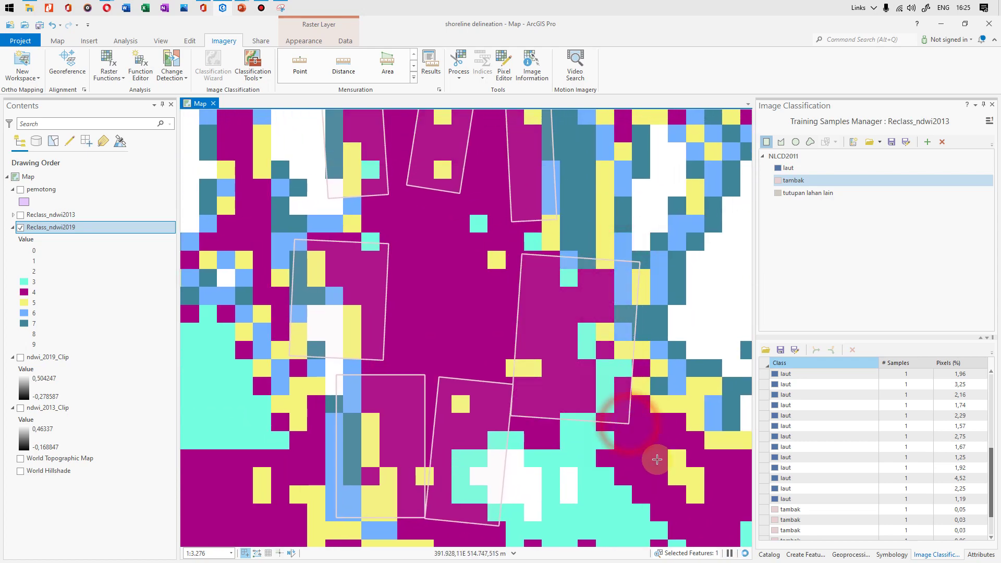
scroll(553, 354, "down", 6)
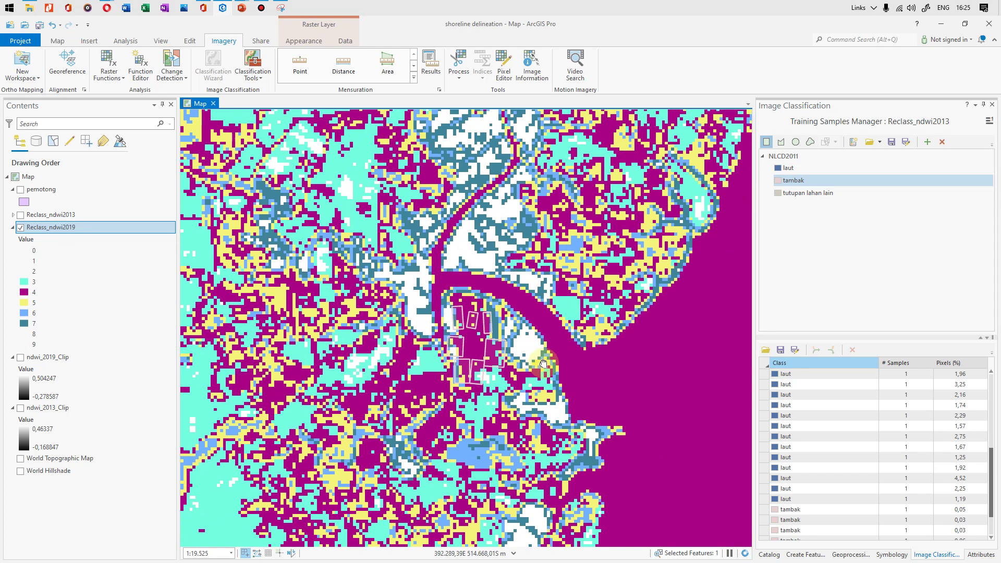
Draw tambak samples over the ponds left of and below the blue water patch.
scroll(543, 364, "up", 3)
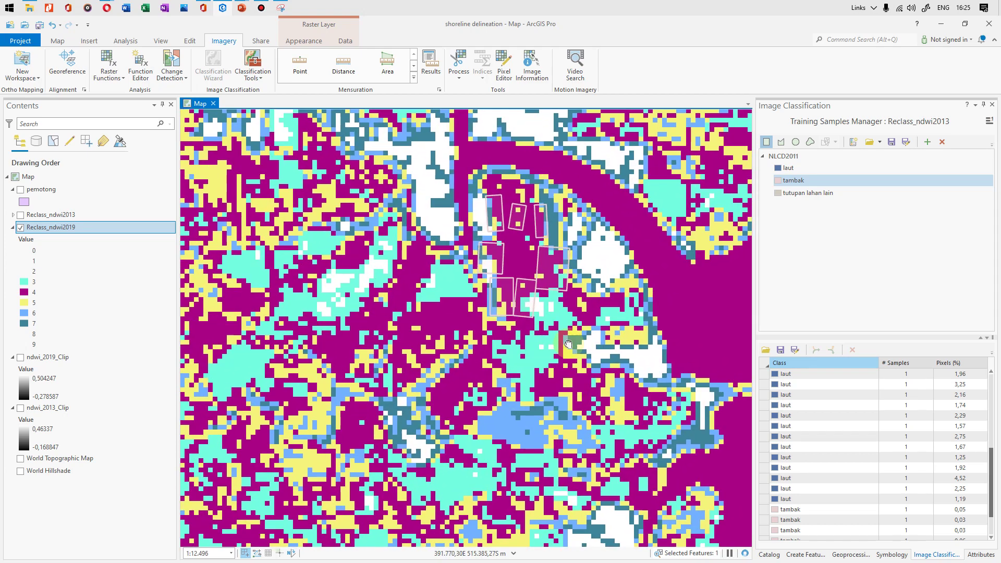
left_click_drag(568, 344, 532, 308)
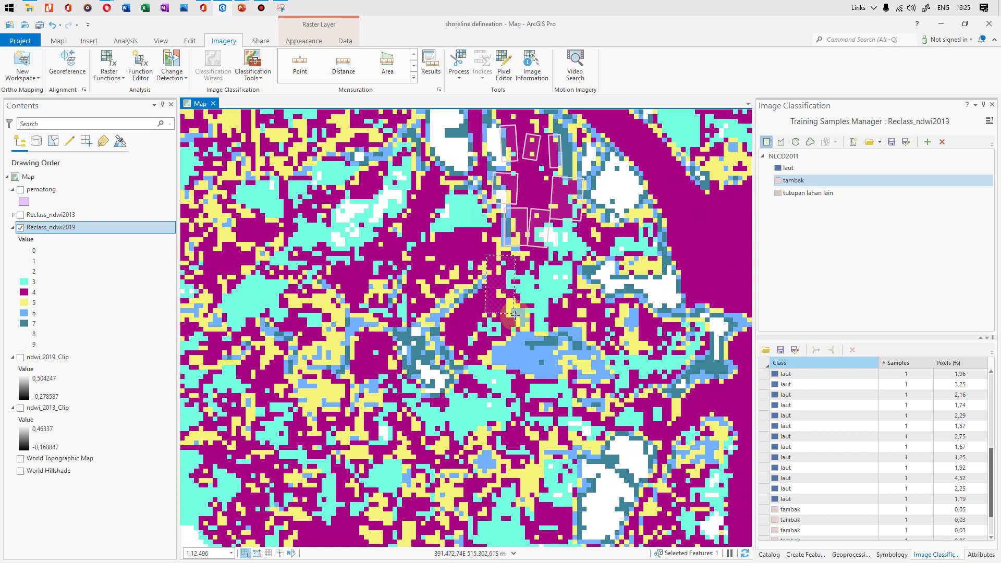
left_click_drag(530, 350, 524, 267)
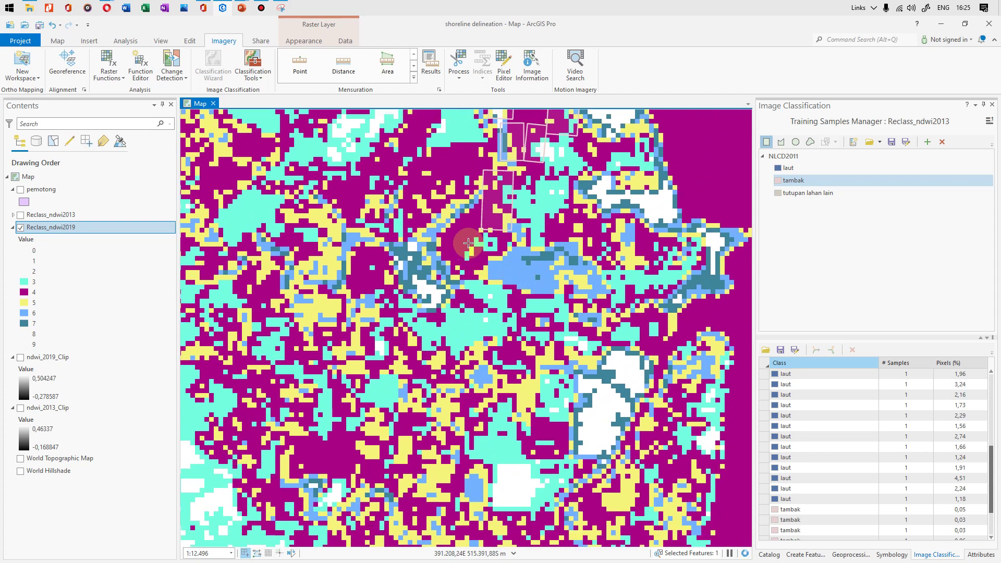
left_click(508, 286)
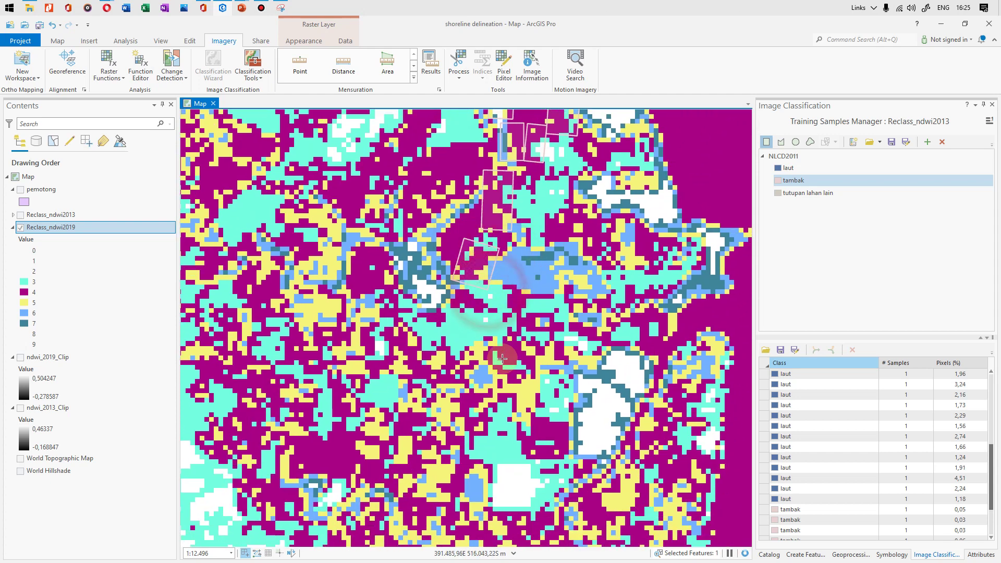
left_click_drag(352, 244, 375, 206)
left_click(374, 206)
left_click(421, 204)
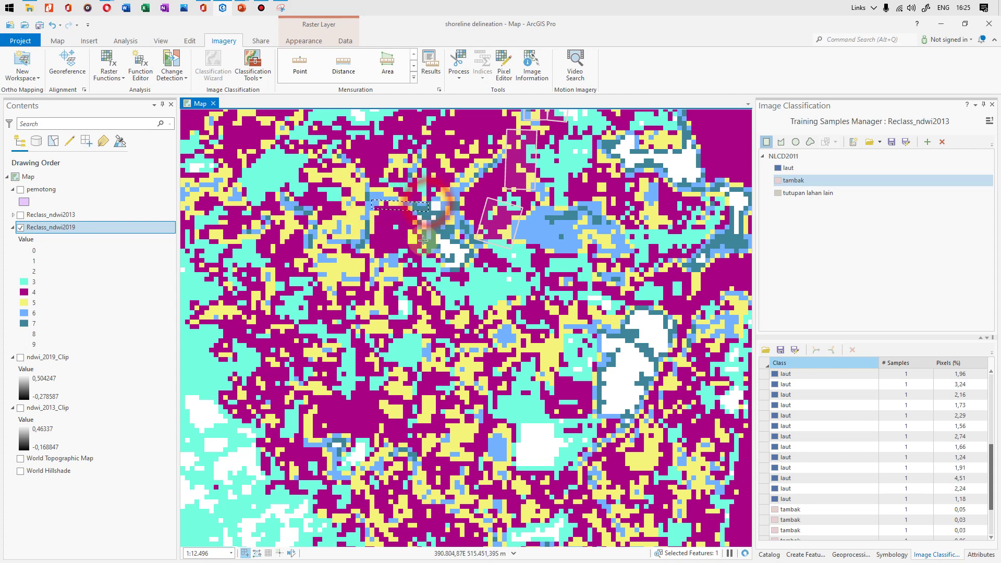
left_click(415, 263)
left_click(440, 269)
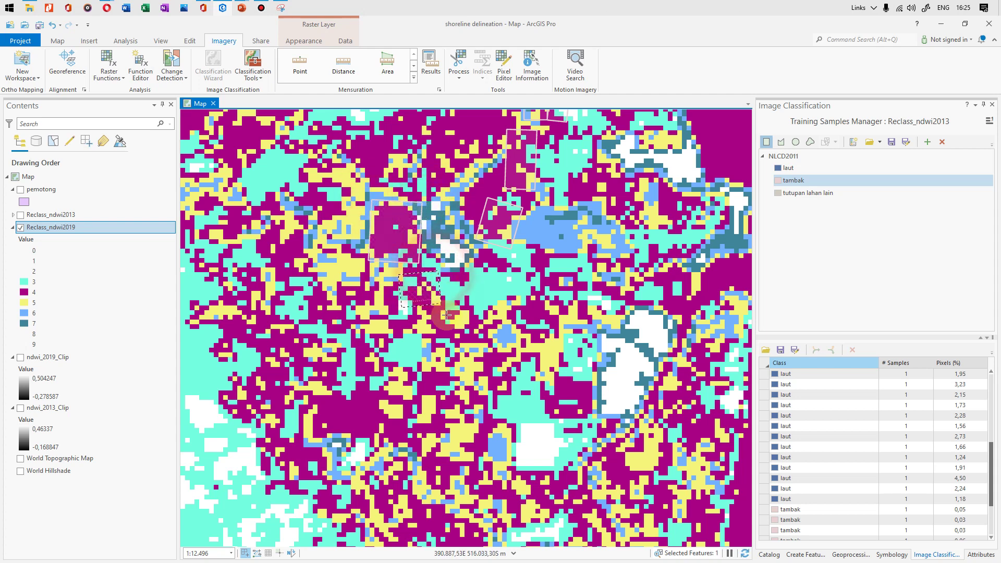
left_click(448, 322)
Add several more tambak rectangles over the ponds around the blue patch.
left_click(490, 306)
left_click(477, 350)
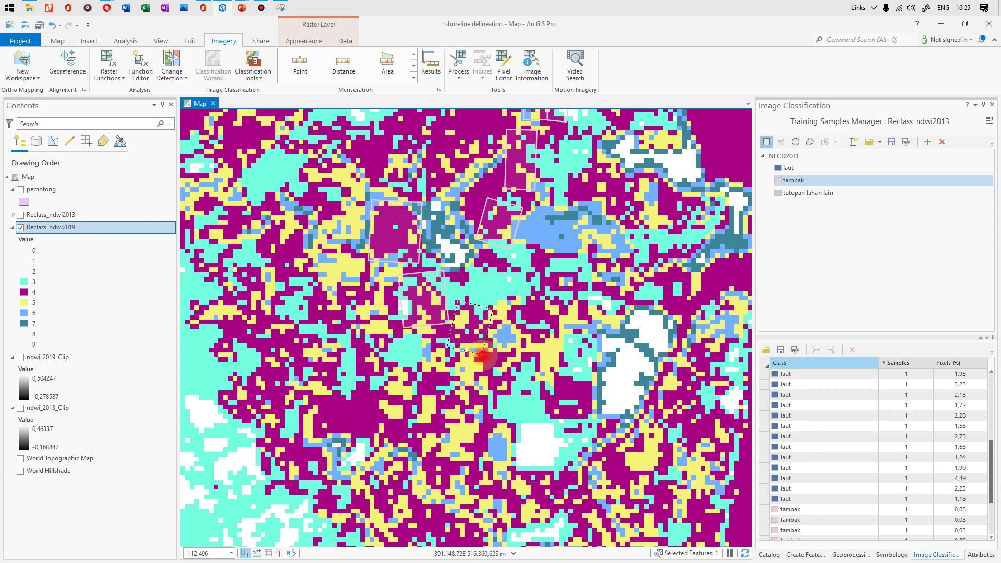
left_click(515, 321)
left_click(554, 298)
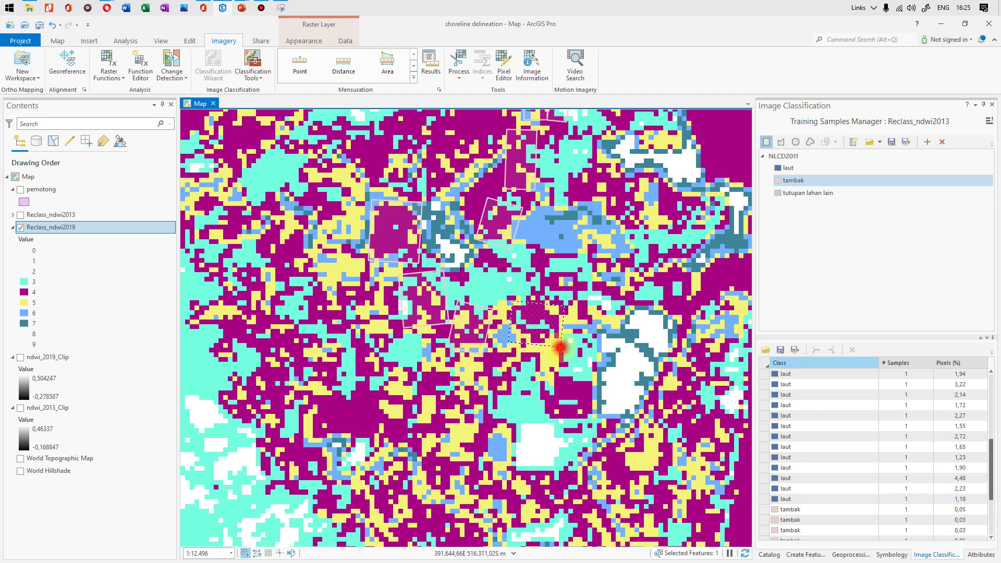
left_click(591, 298)
left_click(584, 262)
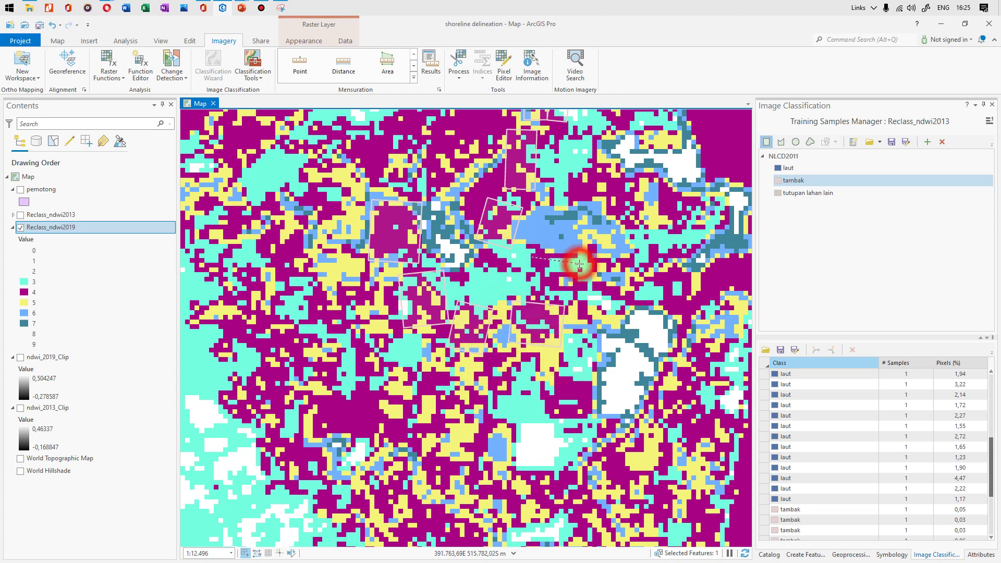
left_click(581, 306)
left_click_drag(638, 272, 537, 309)
left_click(493, 291)
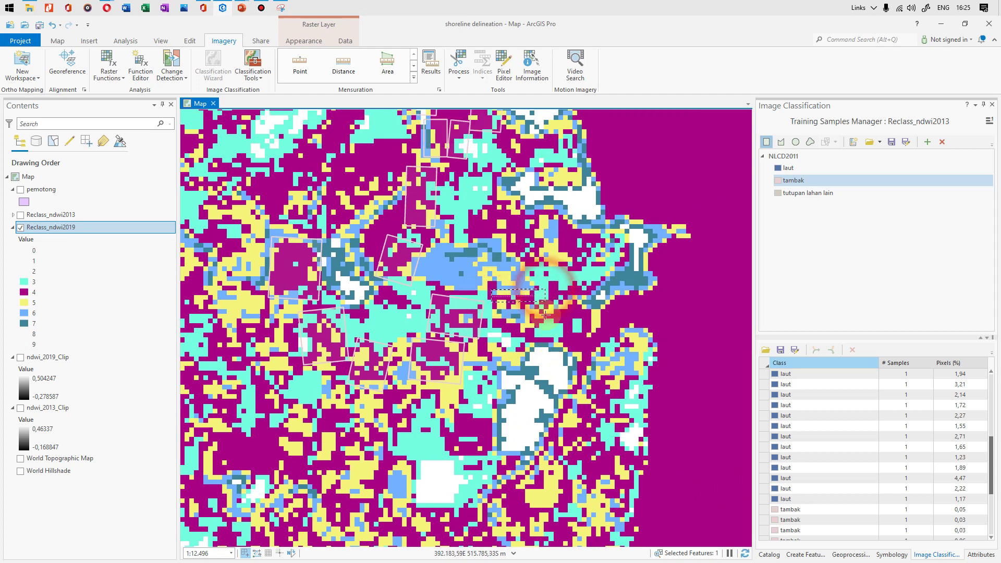
left_click(550, 327)
Draw two tambak samples on the lower fishponds south of the river bend.
left_click_drag(546, 378, 539, 339)
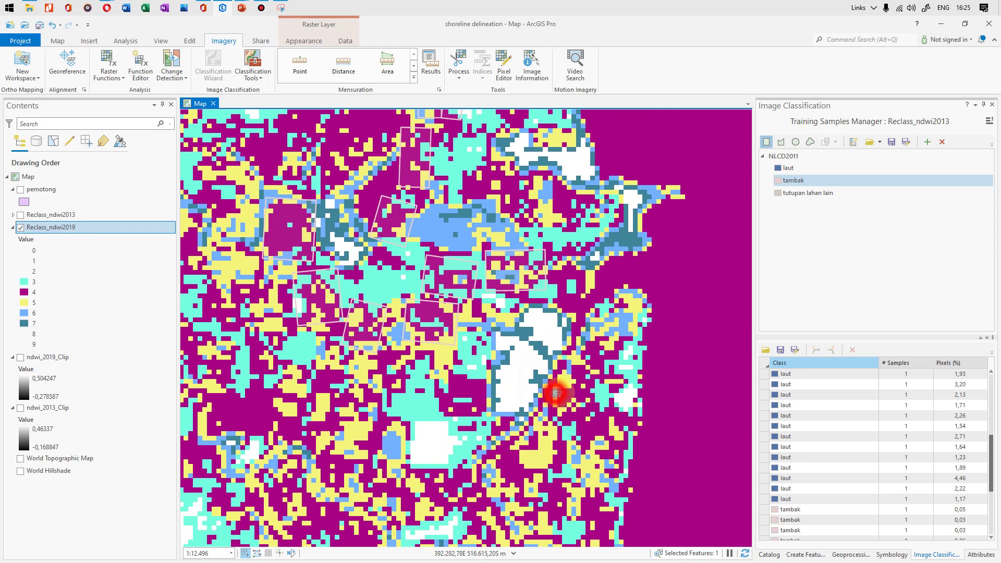
left_click(557, 392)
left_click(608, 445)
left_click_drag(523, 467, 523, 394)
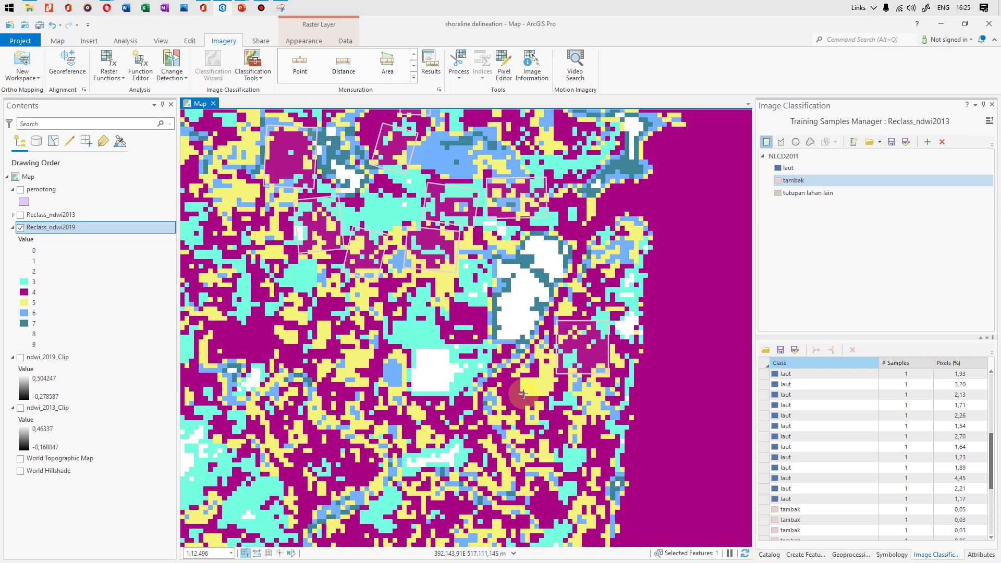
left_click(495, 384)
left_click(546, 435)
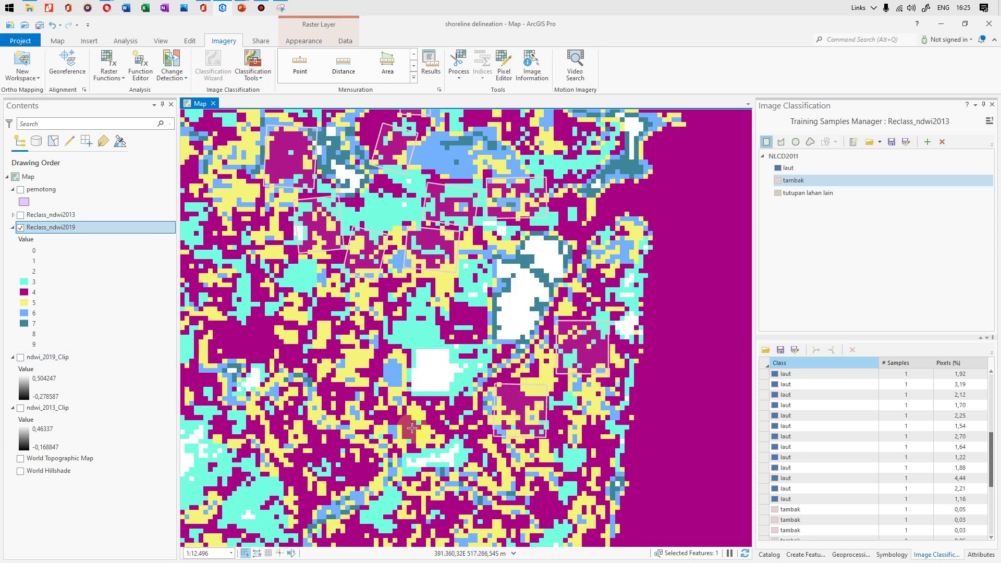
scroll(411, 428, "down", 4)
left_click_drag(429, 415, 472, 363)
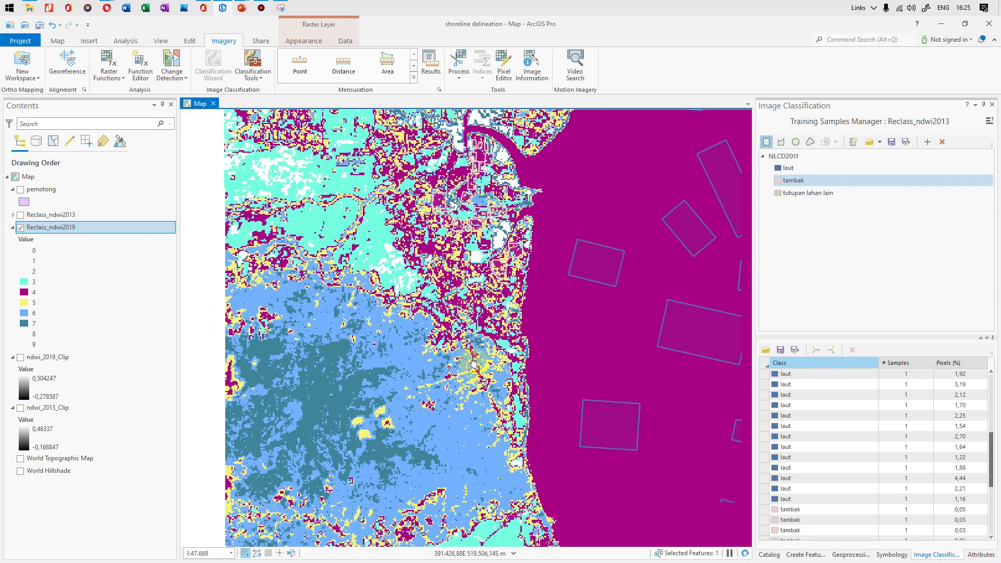
Show the ndwi_2019_Clip layer and shift the map slightly toward the lower right.
left_click(23, 253)
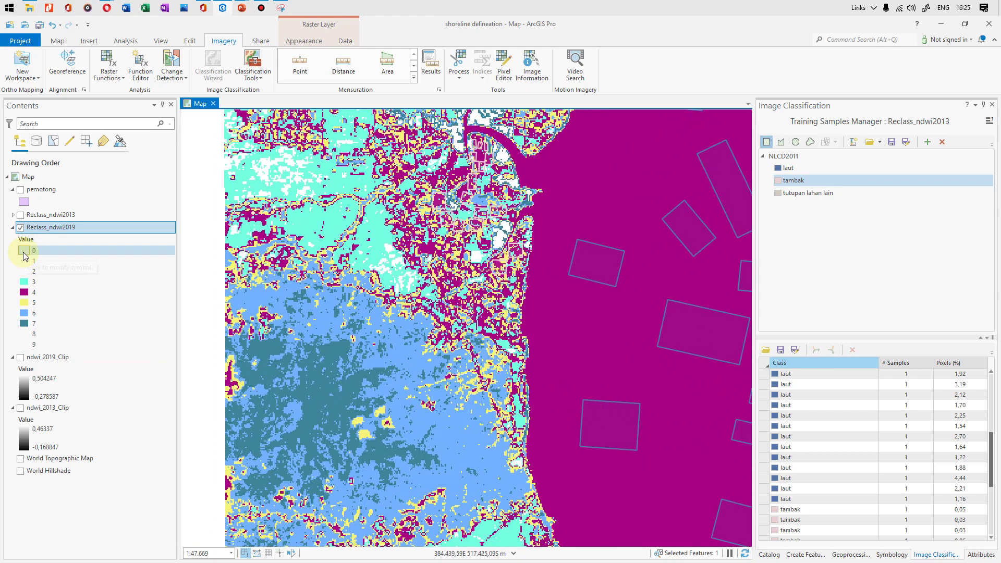
scroll(623, 311, "up", 7)
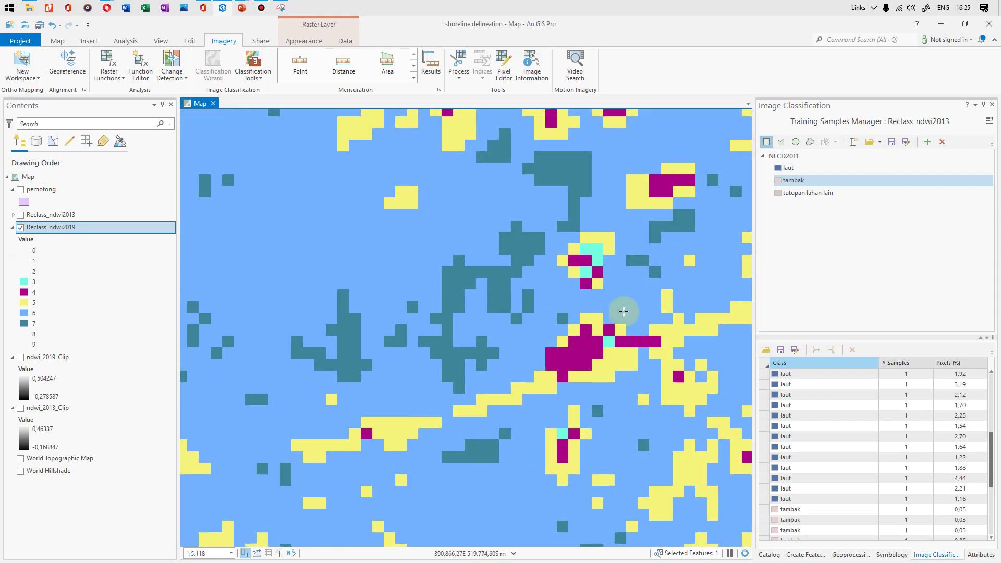
scroll(447, 427, "down", 4)
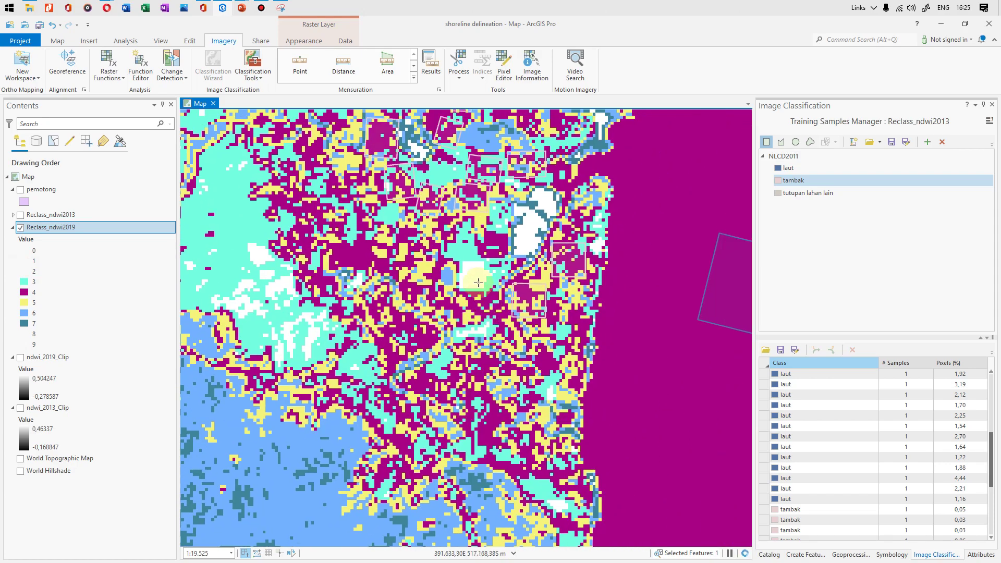
scroll(518, 307, "up", 2)
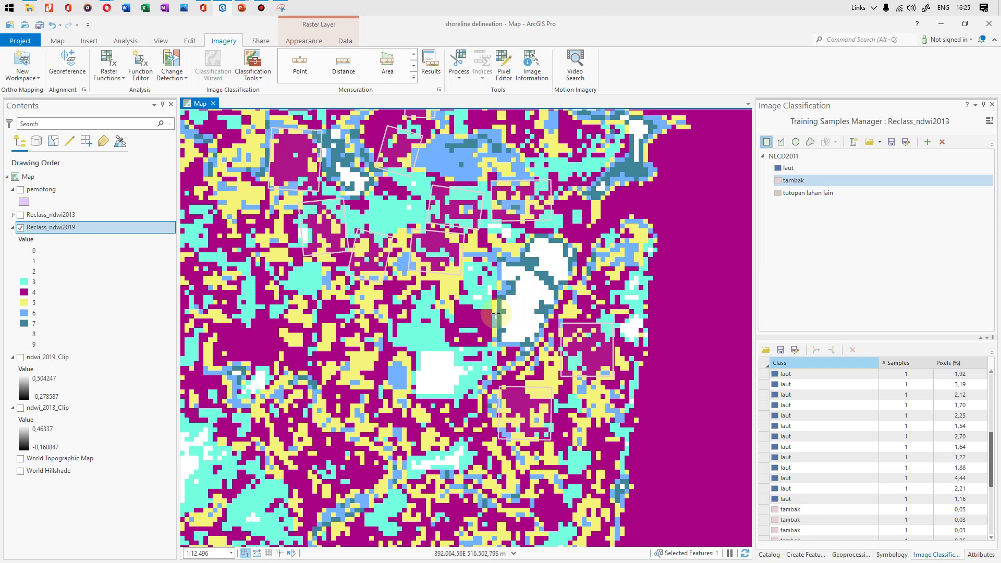
left_click(20, 357)
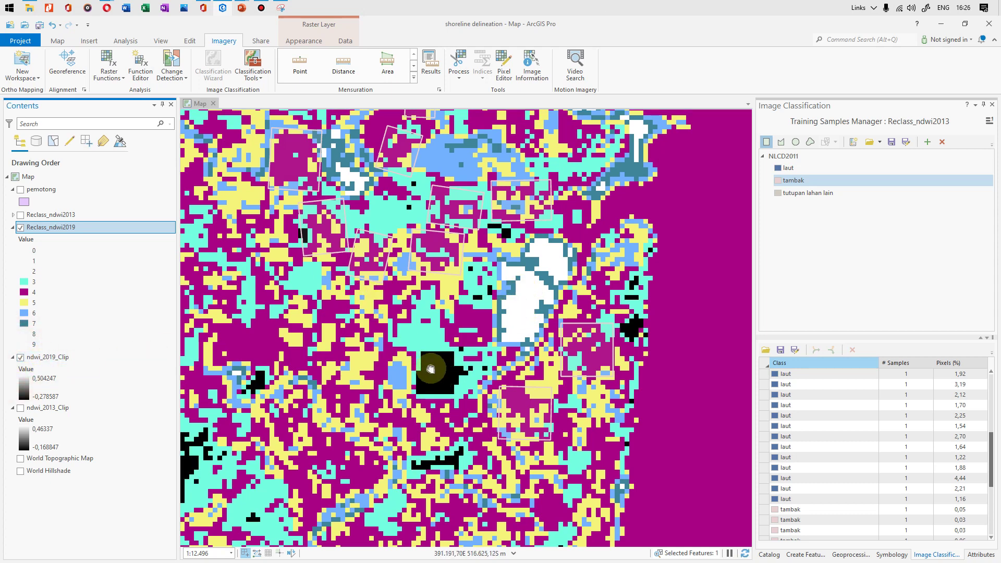
left_click_drag(430, 368, 460, 394)
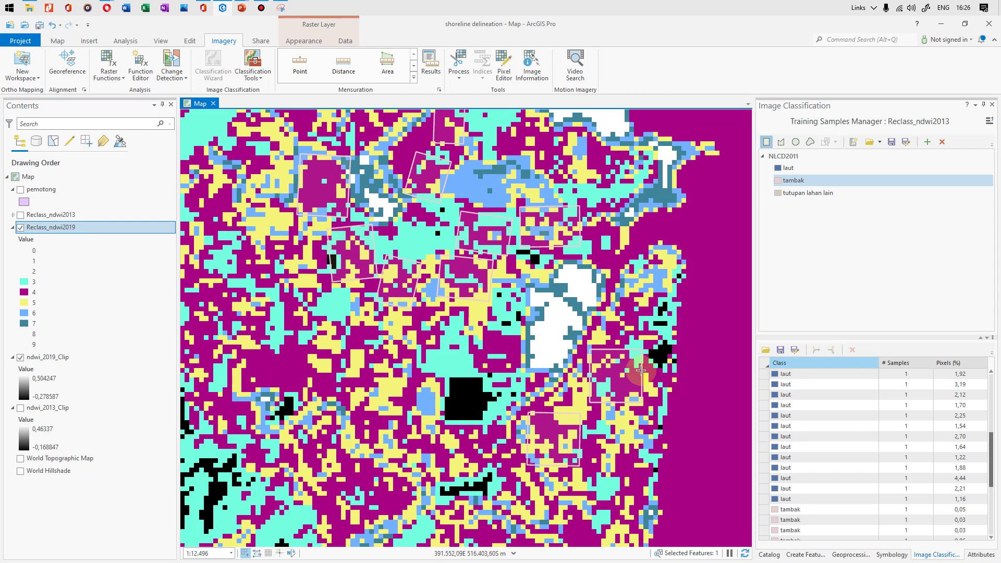
scroll(833, 475, "down", 5)
Locate the recent fishpond samples in the list and delete the unwanted 0,20 sample.
left_click(806, 530)
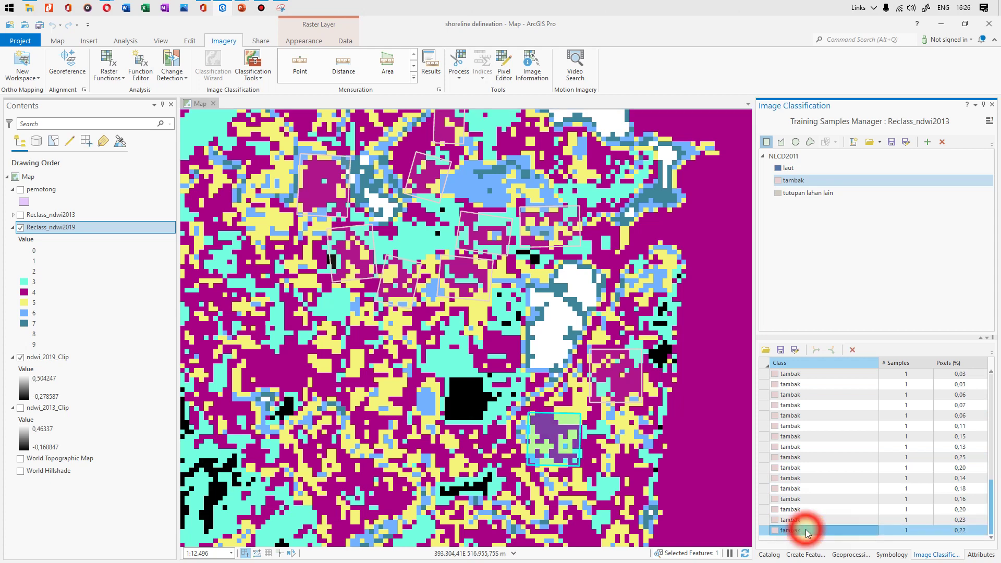
left_click(792, 519)
left_click(788, 509)
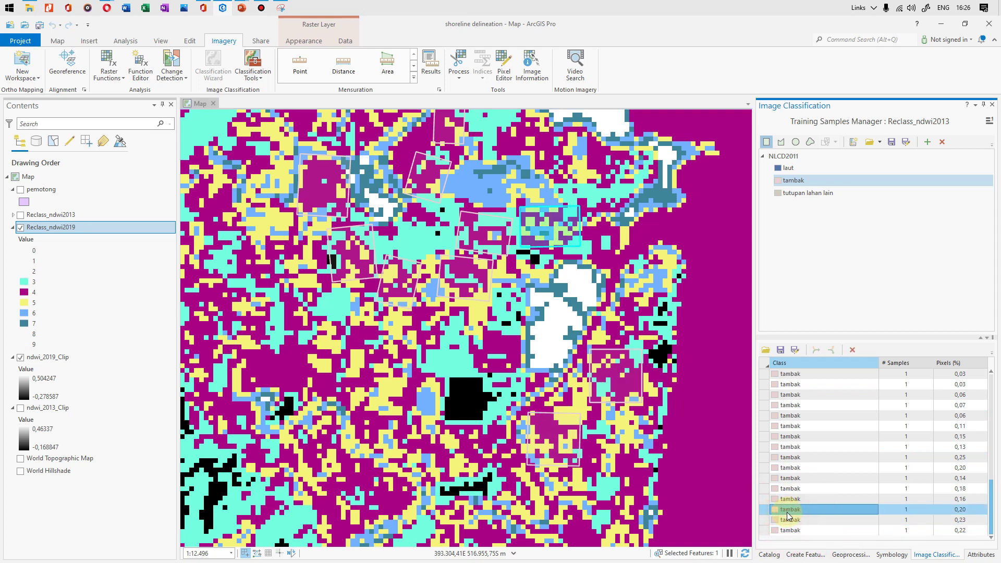
left_click(788, 499)
left_click(788, 488)
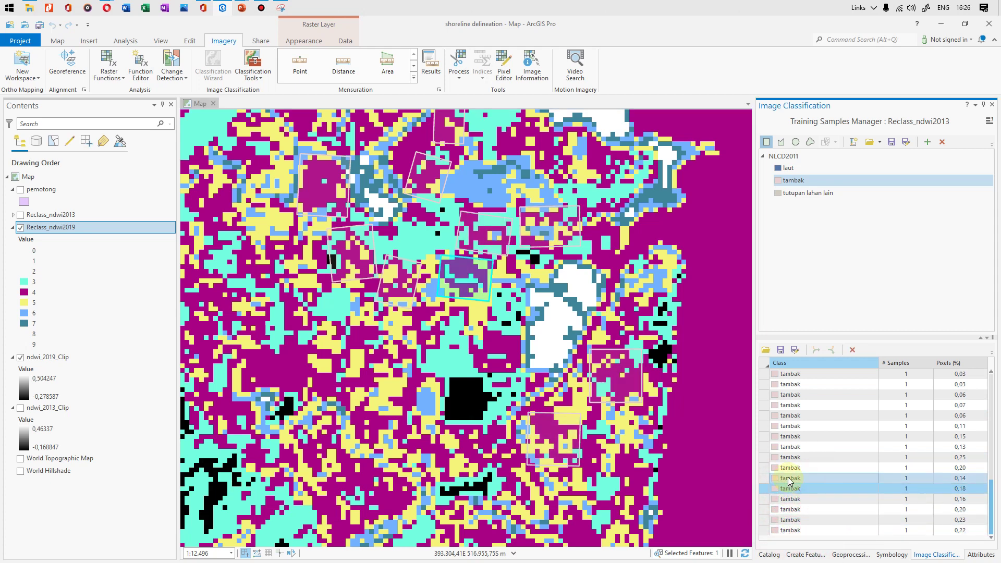
left_click(788, 478)
left_click(788, 468)
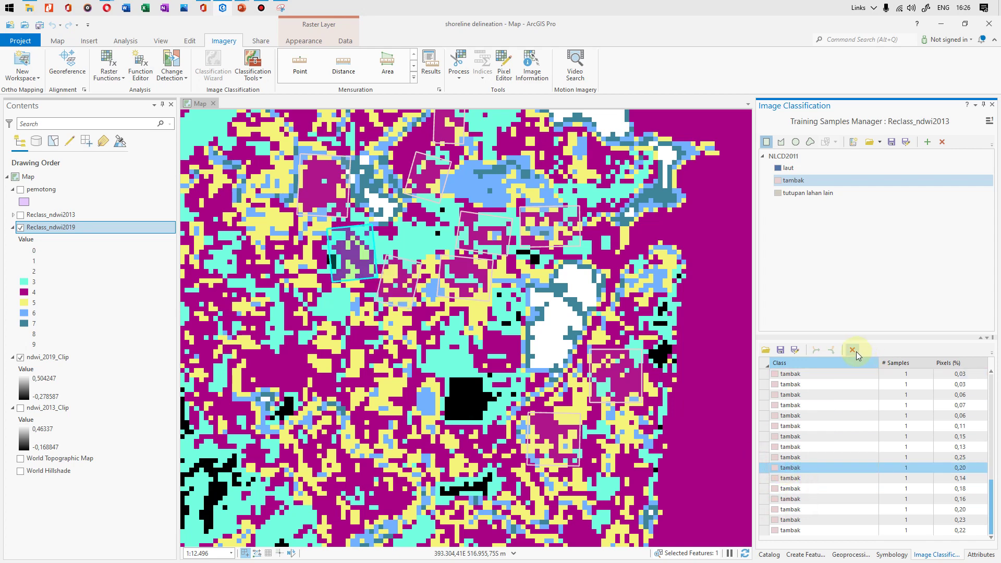
left_click(853, 349)
scroll(539, 334, "up", 2)
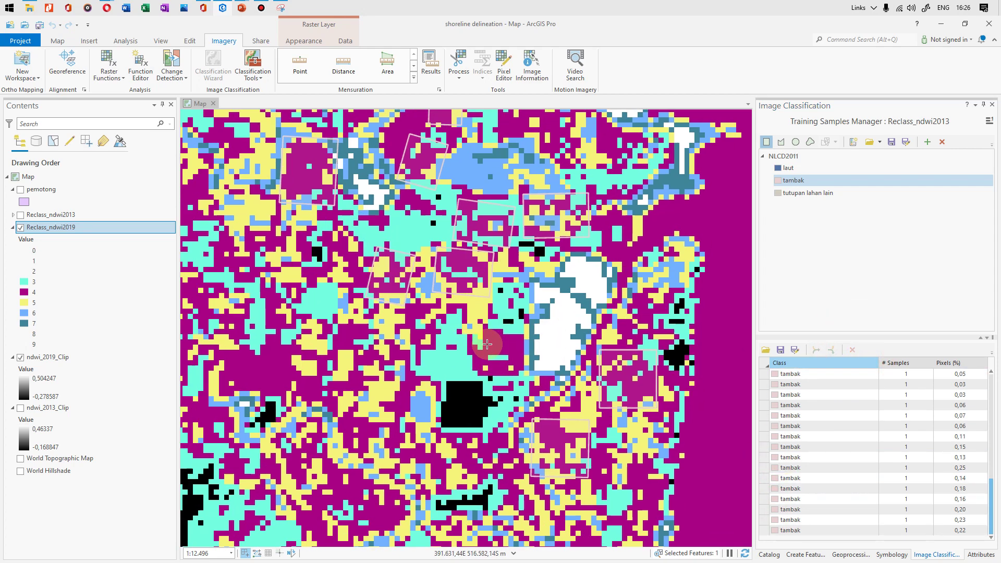
Draw several tambak sample rectangles over the nearby pond cells.
left_click_drag(552, 321, 543, 344)
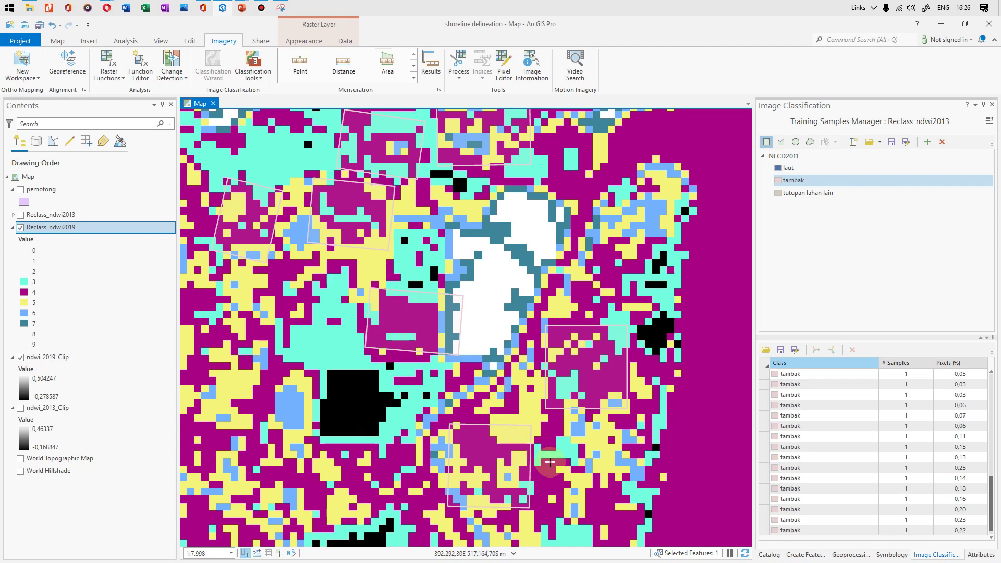
scroll(550, 461, "down", 4)
left_click_drag(519, 334, 556, 384)
mouse_move(450, 368)
left_mouse_down()
mouse_move(474, 368)
mouse_move(490, 412)
mouse_move(549, 467)
left_mouse_up()
mouse_move(376, 331)
left_mouse_down()
mouse_move(418, 346)
mouse_move(420, 365)
left_mouse_up()
mouse_move(378, 284)
left_mouse_down()
mouse_move(425, 321)
mouse_move(405, 391)
left_mouse_up()
left_click_drag(374, 304, 425, 332)
left_click_drag(348, 285, 374, 257)
Add a tambak sample rectangle over ponds farther north.
key("Up")
key("Left")
key("Up")
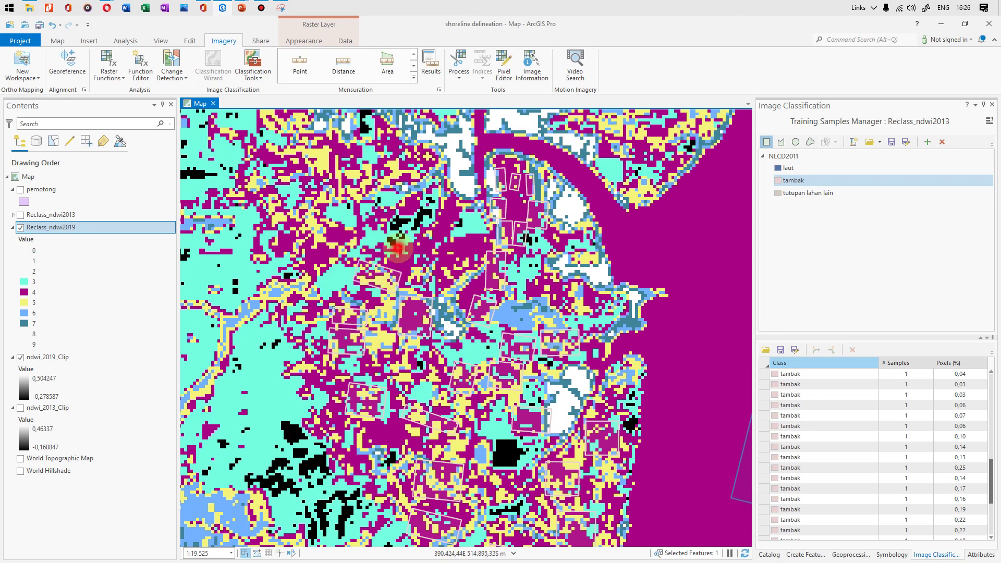
left_click_drag(398, 248, 433, 276)
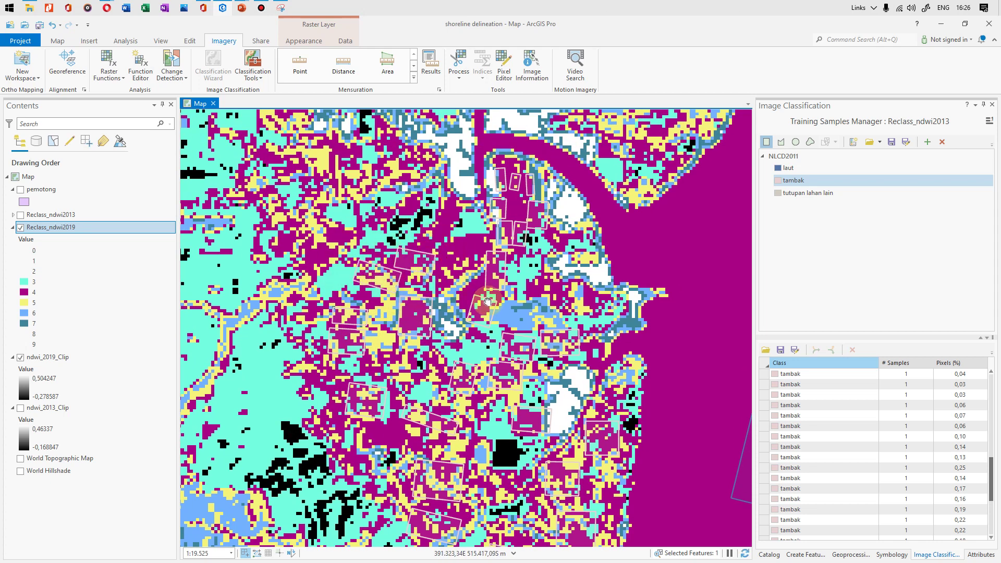
Add tambak sample rectangles over the southern ponds along the coast.
key("Right")
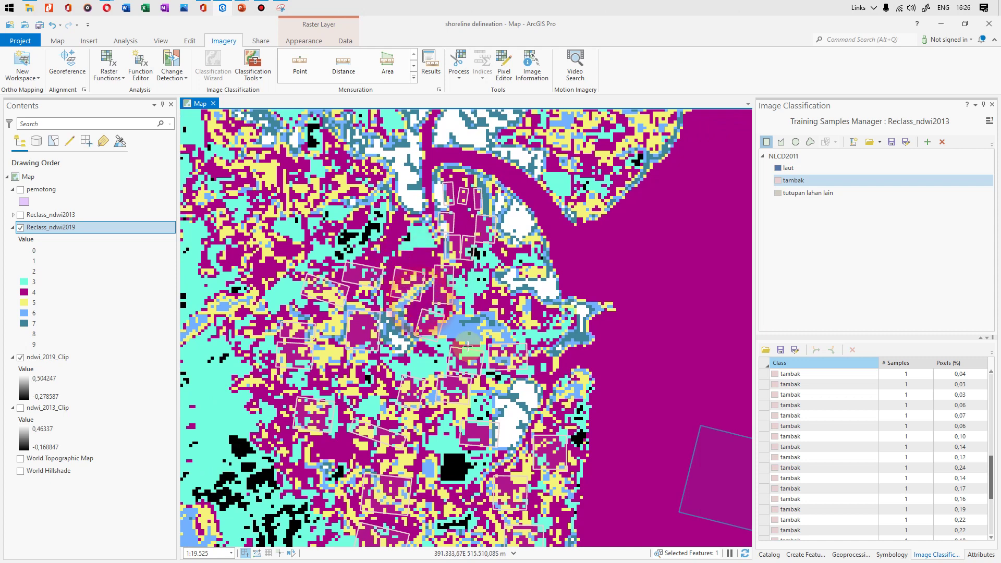
key("Right")
key("Down")
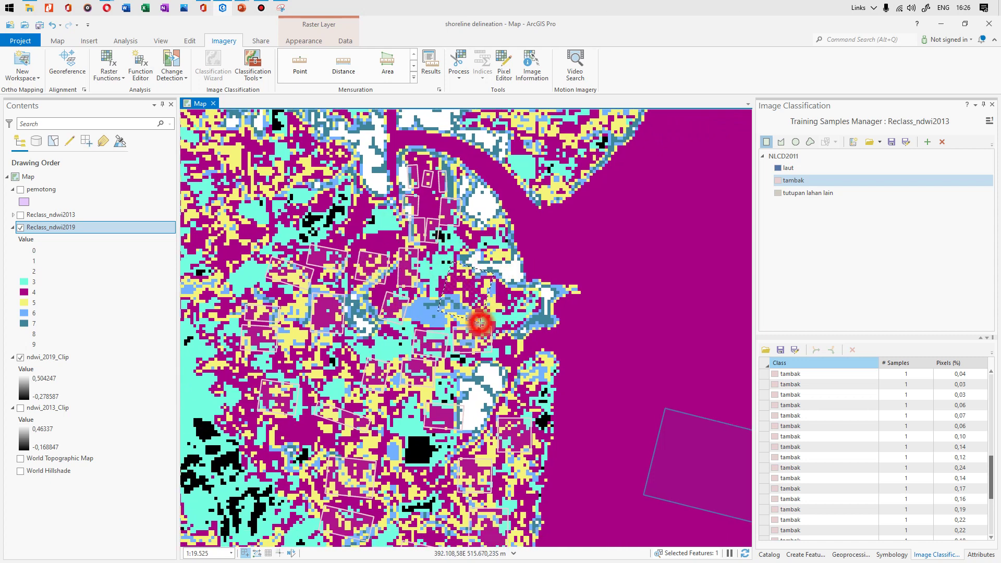
key("Right")
key("Right")
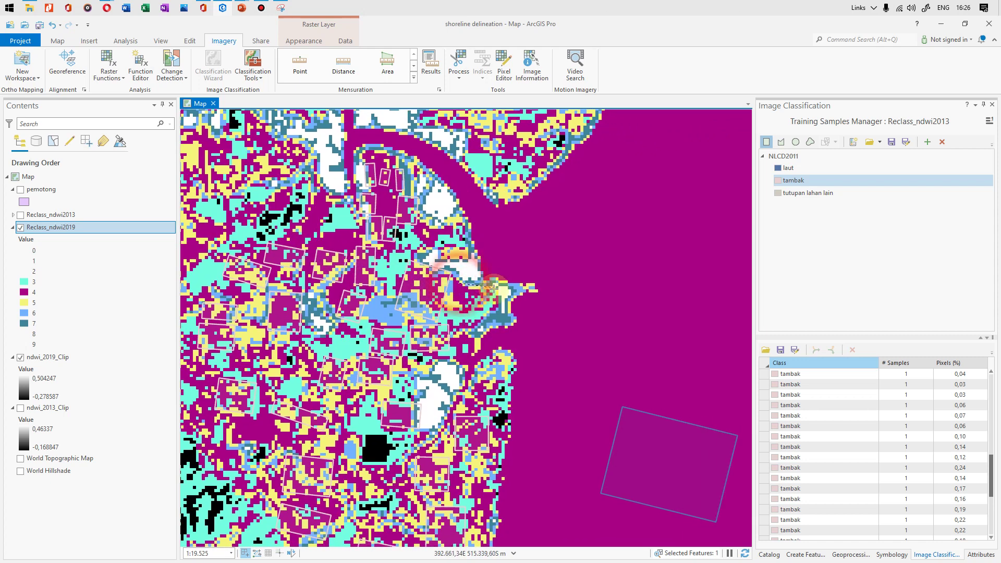
key("Down")
key("Left")
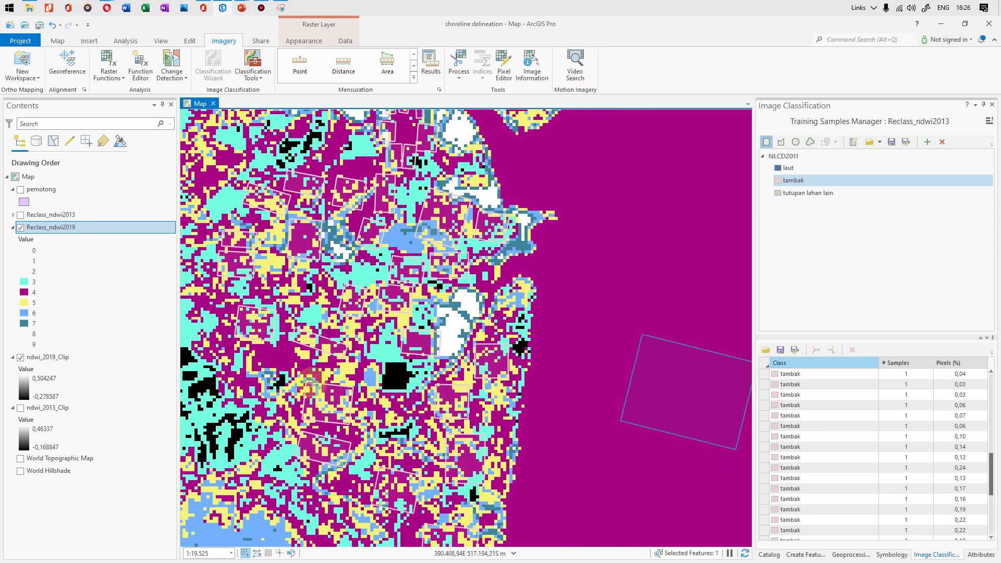
left_click_drag(468, 409, 480, 384)
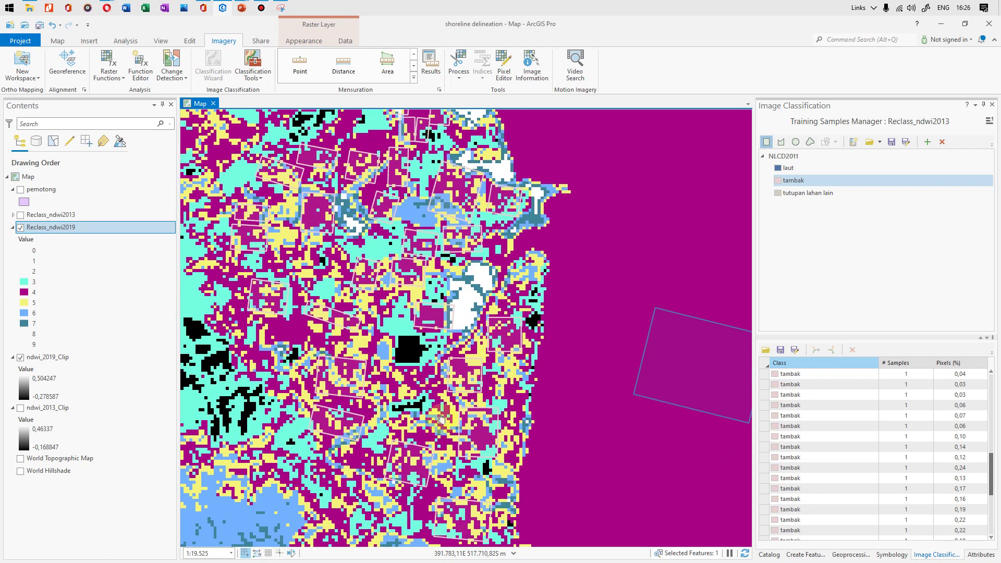
key("Down")
key("Left")
mouse_move(413, 390)
left_mouse_down()
mouse_move(458, 391)
mouse_move(464, 421)
left_mouse_up()
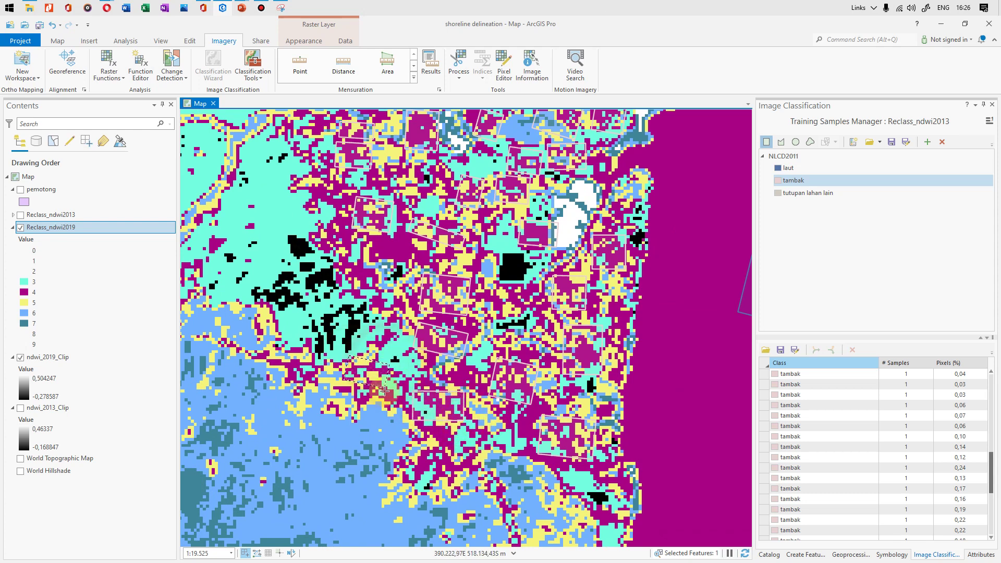
left_click_drag(384, 390, 388, 386)
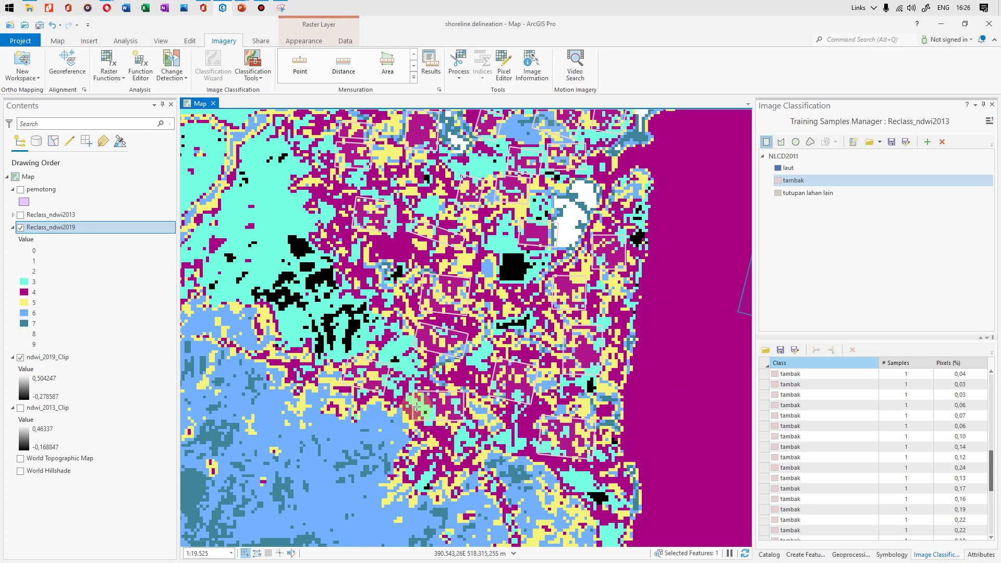
key("Left")
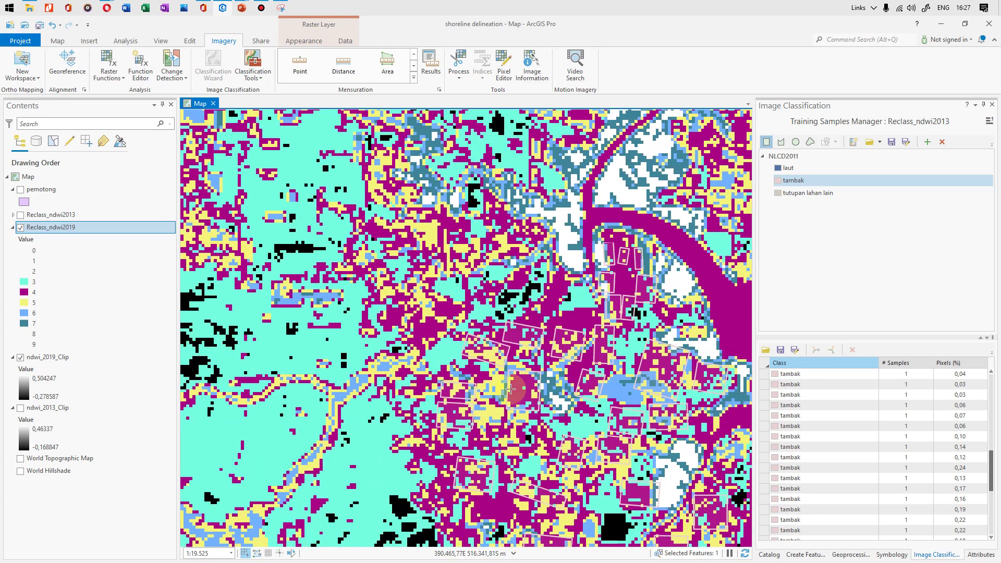
key("Up")
key("Up")
key("Left")
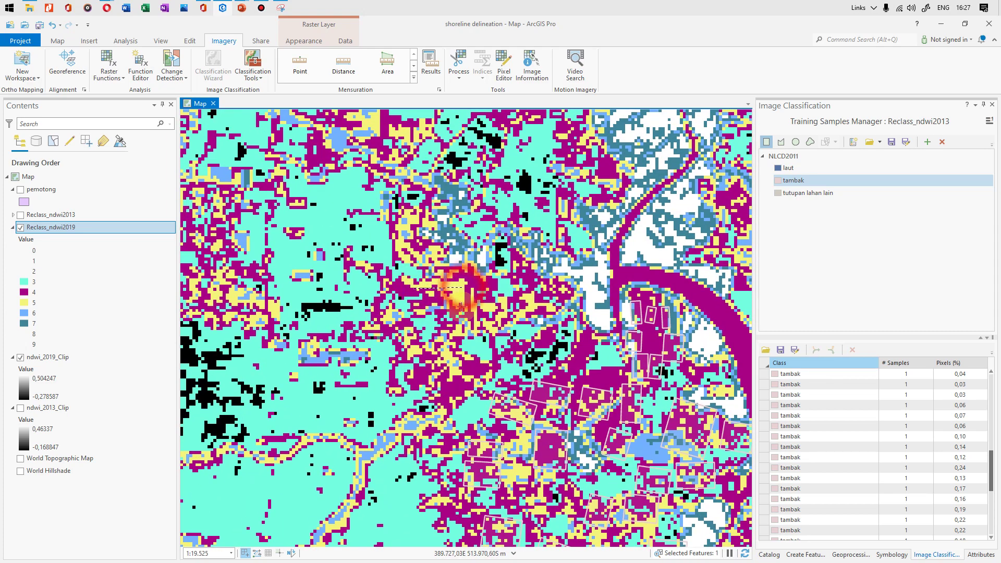
Draw two tilted tambak sample rectangles over adjacent pond cells.
scroll(458, 256, "up", 3)
left_click(459, 252)
left_click(526, 261)
left_click(521, 302)
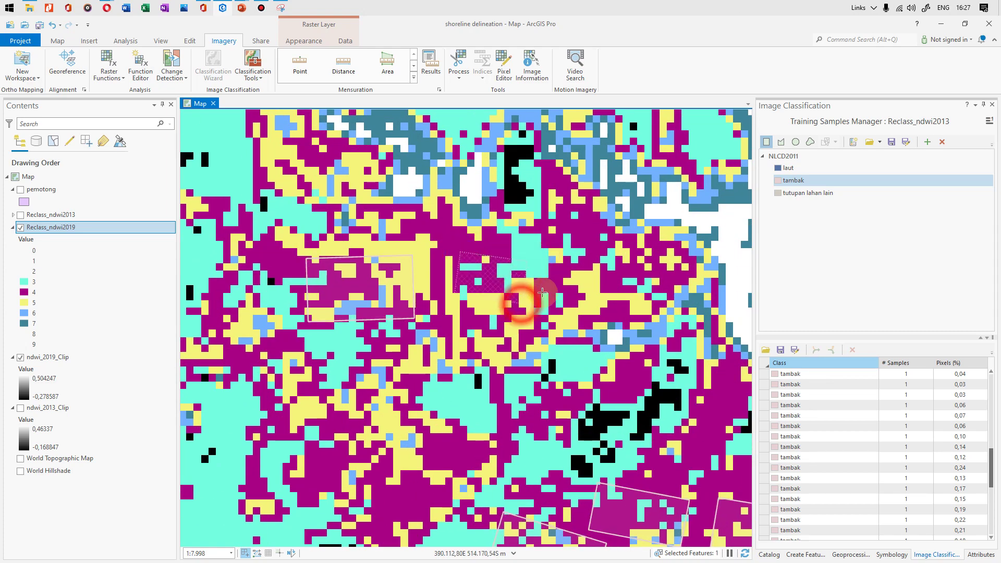
left_click(559, 245)
left_click(634, 251)
left_click(631, 298)
Zoom to 1:7,998 and add two more rotated tambak samples over ponds.
left_click_drag(496, 395, 502, 378)
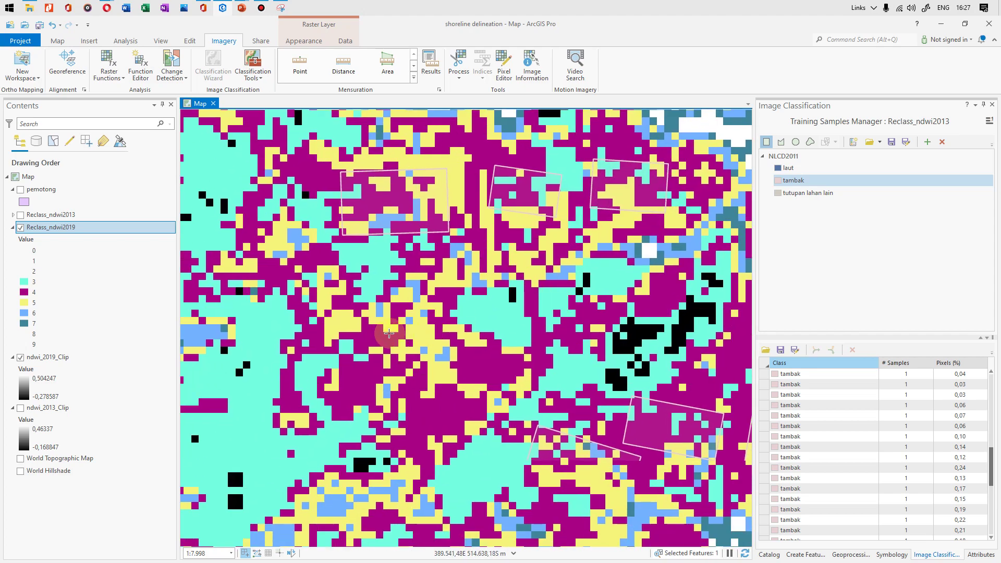
scroll(523, 346, "down", 5)
scroll(523, 346, "down", 3)
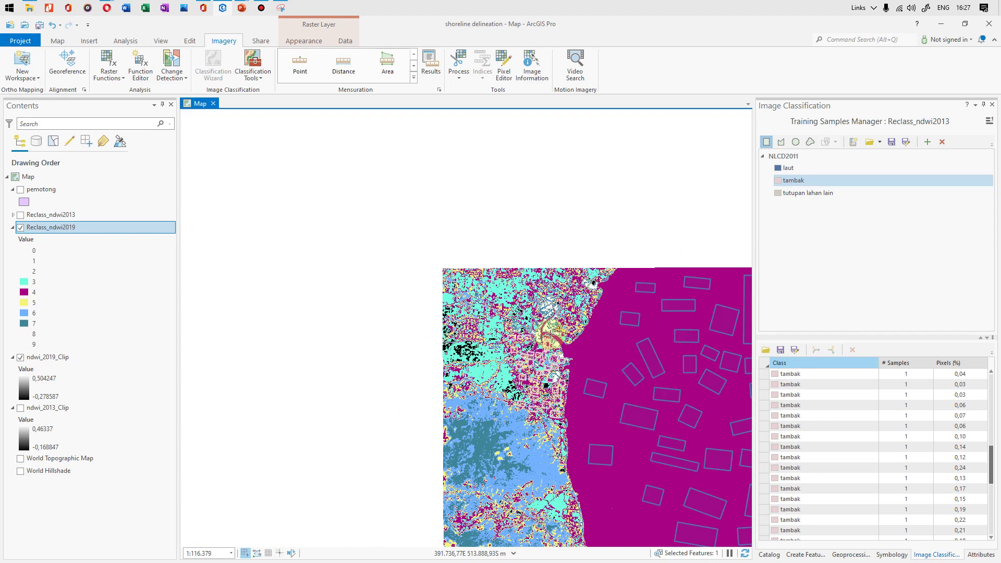
scroll(832, 421, "down", 5)
scroll(570, 315, "up", 4)
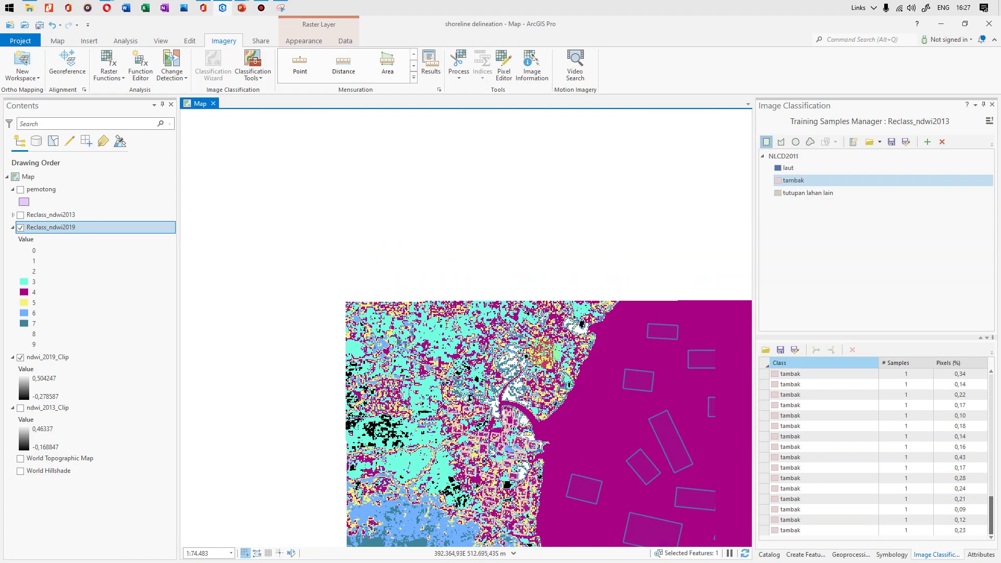
left_click_drag(596, 279, 544, 369)
scroll(545, 369, "down", 2)
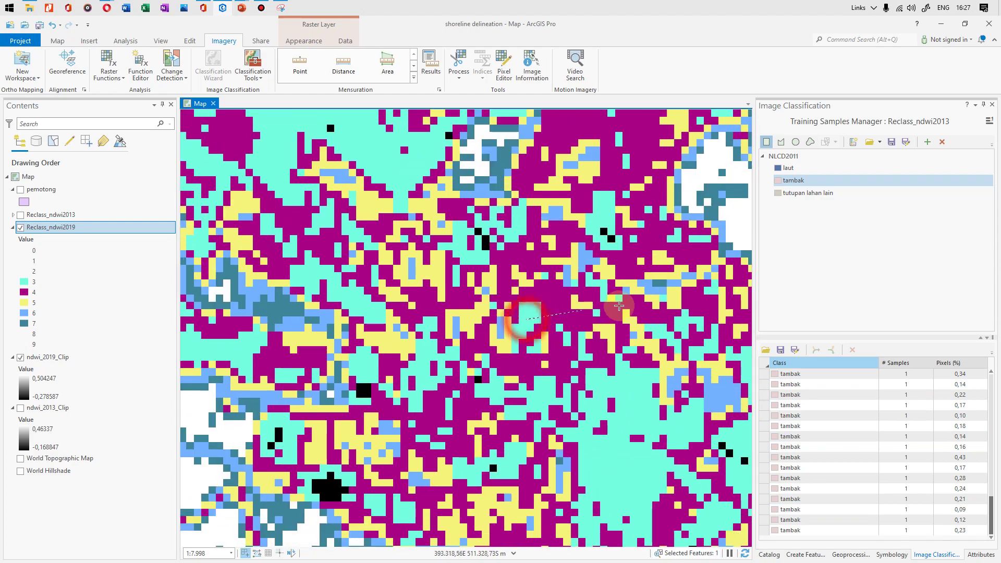
left_click_drag(599, 257, 695, 256)
left_click(697, 294)
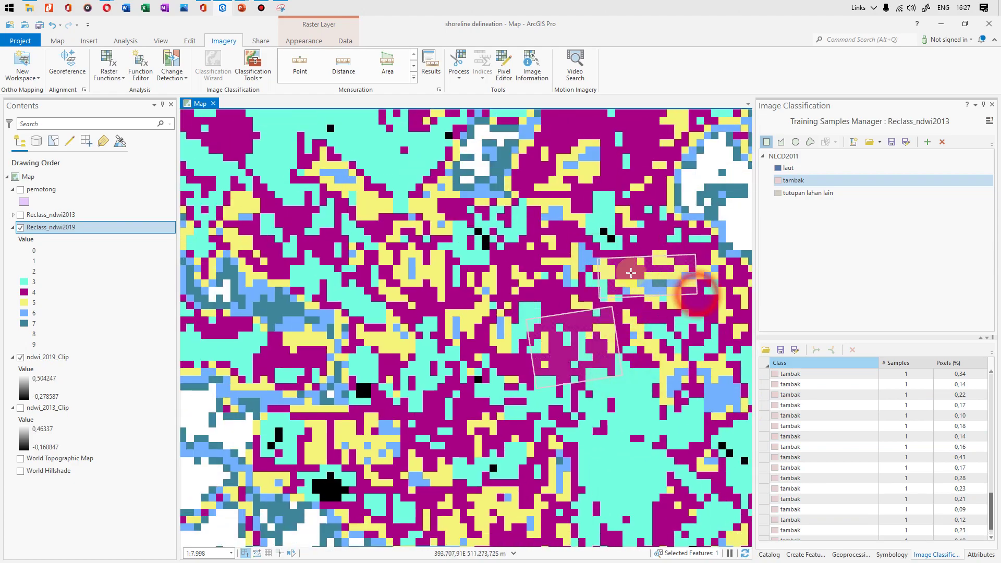
left_click(565, 252)
left_click(472, 270)
left_click(575, 301)
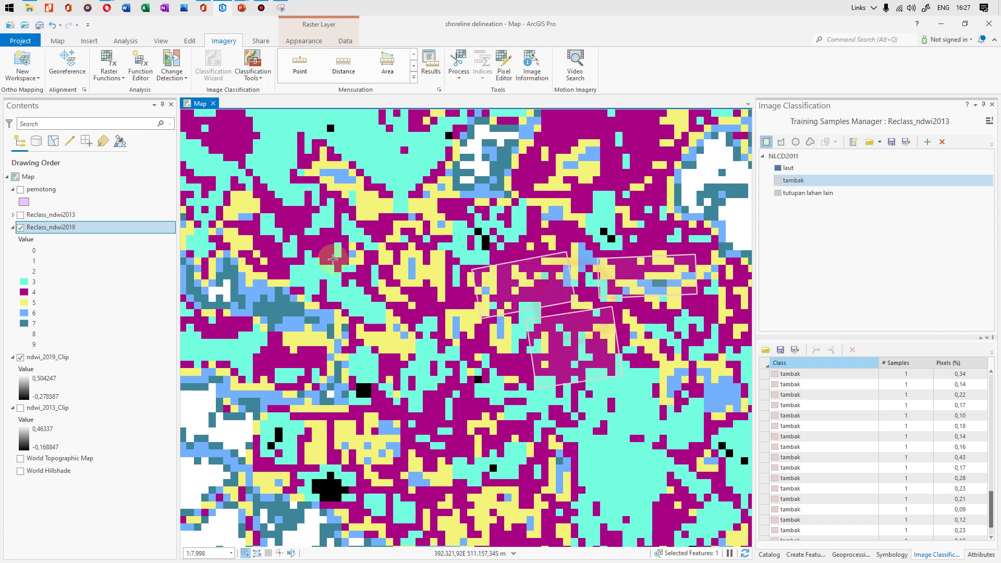
Add three more rotated tambak rectangles over the next pond group.
left_click(419, 244)
left_click(415, 309)
left_click(251, 207)
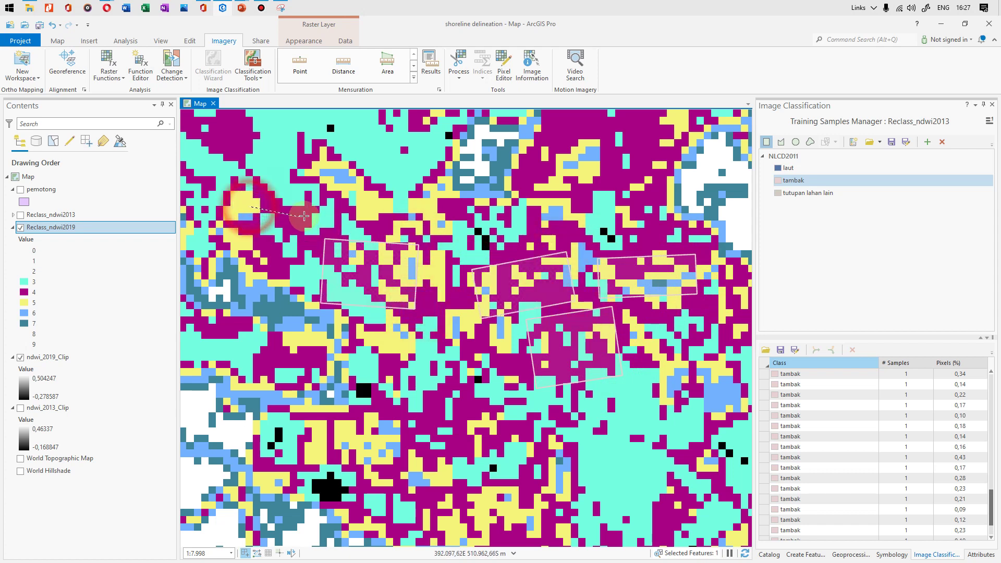
left_click(305, 215)
left_click(292, 273)
left_click(327, 187)
left_click(436, 178)
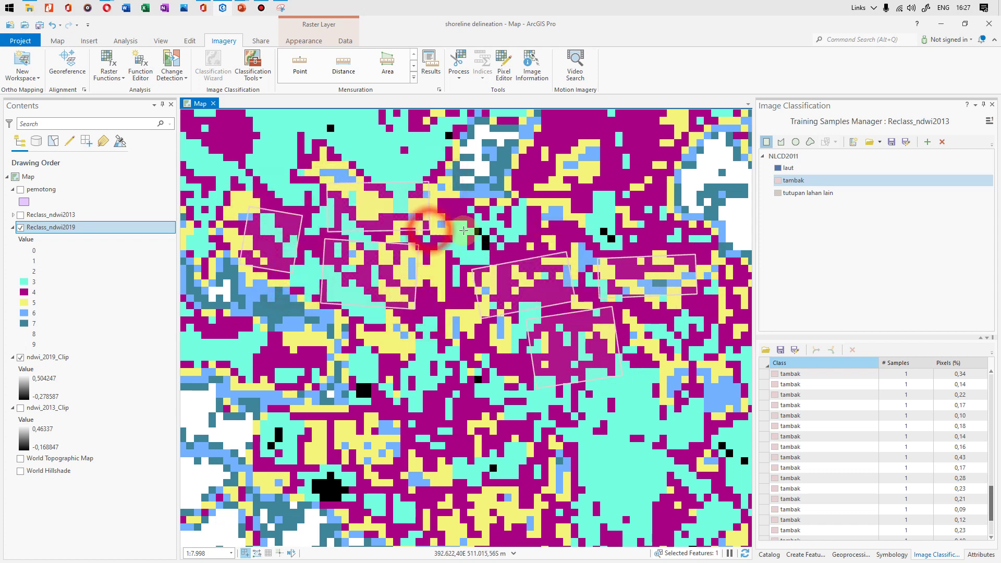
left_click(432, 229)
mouse_move(417, 334)
left_mouse_down()
mouse_move(371, 374)
mouse_move(238, 453)
left_mouse_up()
left_click(481, 229)
left_click(480, 307)
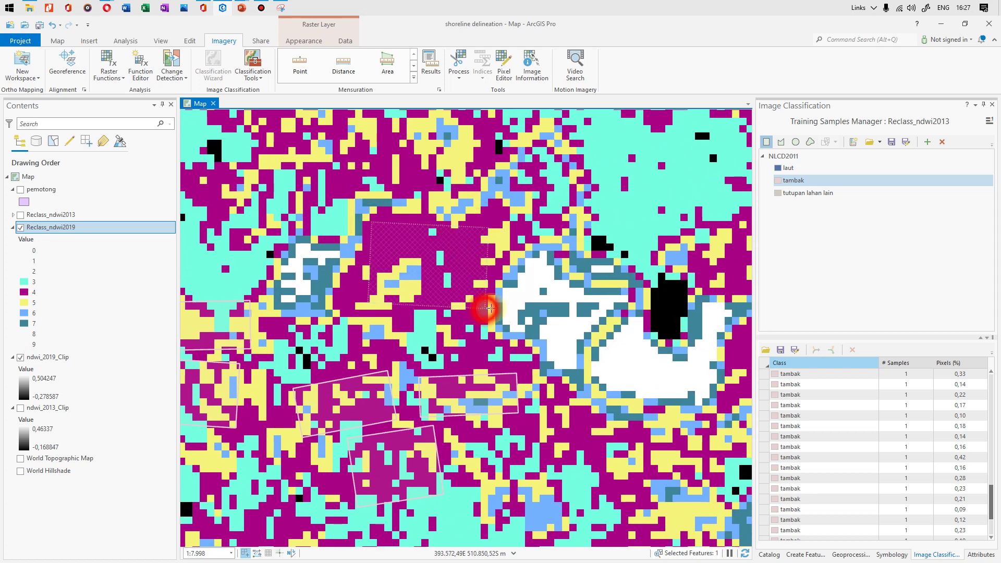
Add three more rotated tambak samples over pond clusters further across the raster.
left_click_drag(563, 338, 487, 224)
left_click(485, 323)
left_click(588, 319)
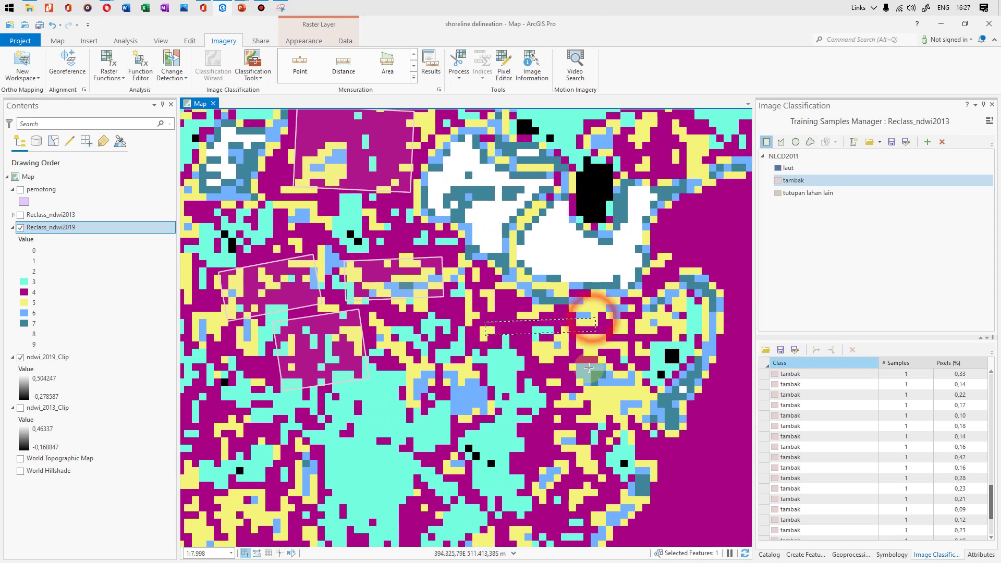
left_click(589, 407)
left_click_drag(575, 471, 565, 346)
left_click(498, 343)
left_click(580, 339)
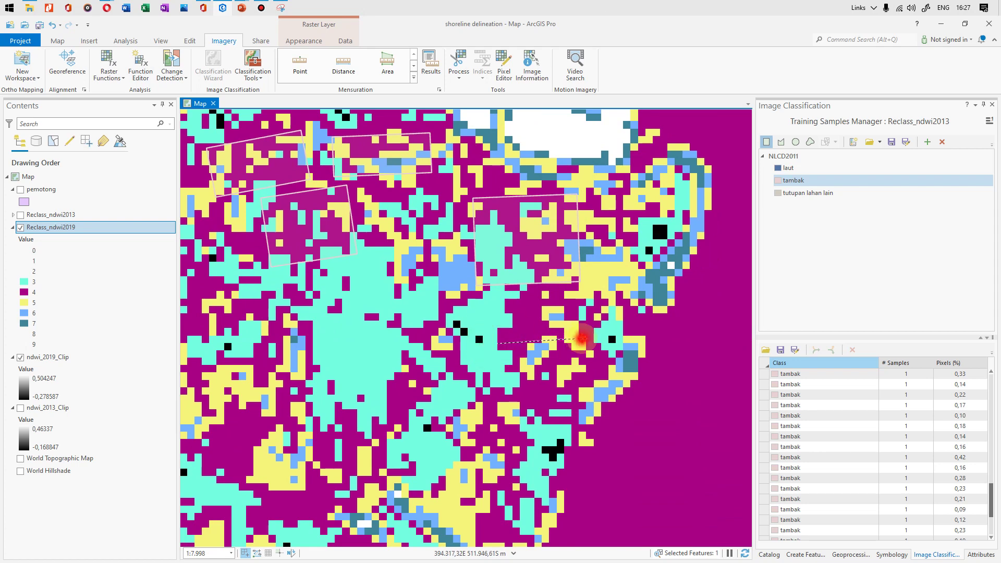
left_click(585, 399)
mouse_move(448, 367)
left_mouse_down()
mouse_move(537, 326)
mouse_move(578, 286)
left_mouse_up()
left_click(348, 337)
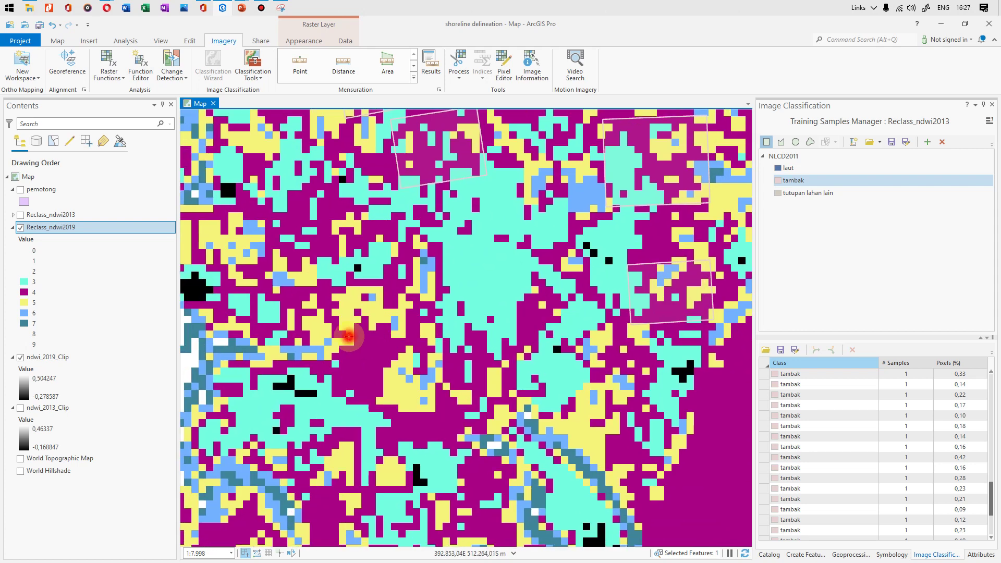
left_click(444, 330)
left_click(460, 416)
Finish the last tambak rectangle and start samples in other pond areas.
left_click_drag(256, 235, 384, 308)
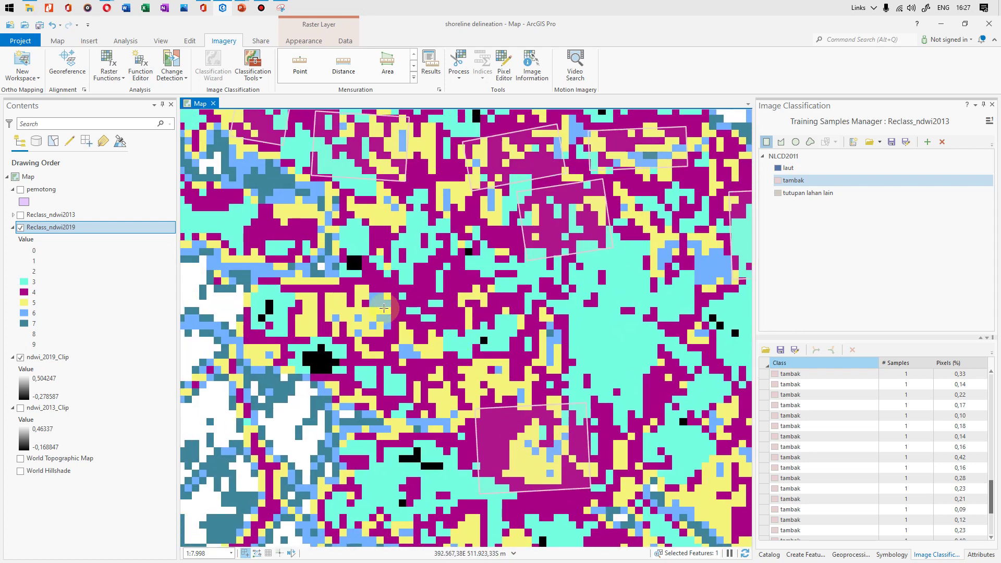
left_click(454, 386)
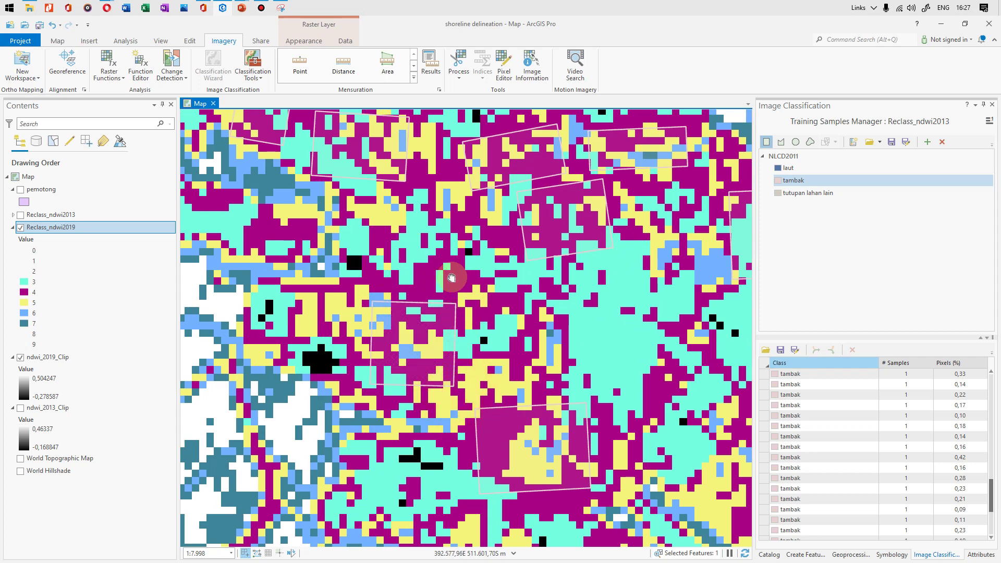
left_click_drag(452, 278, 577, 349)
left_click(316, 256)
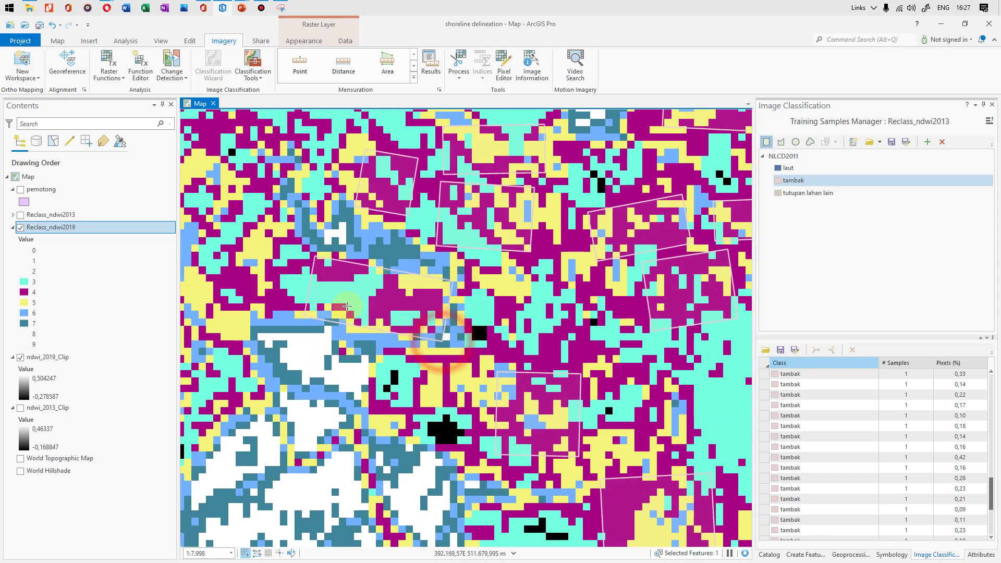
left_click_drag(347, 306, 493, 343)
left_click(299, 216)
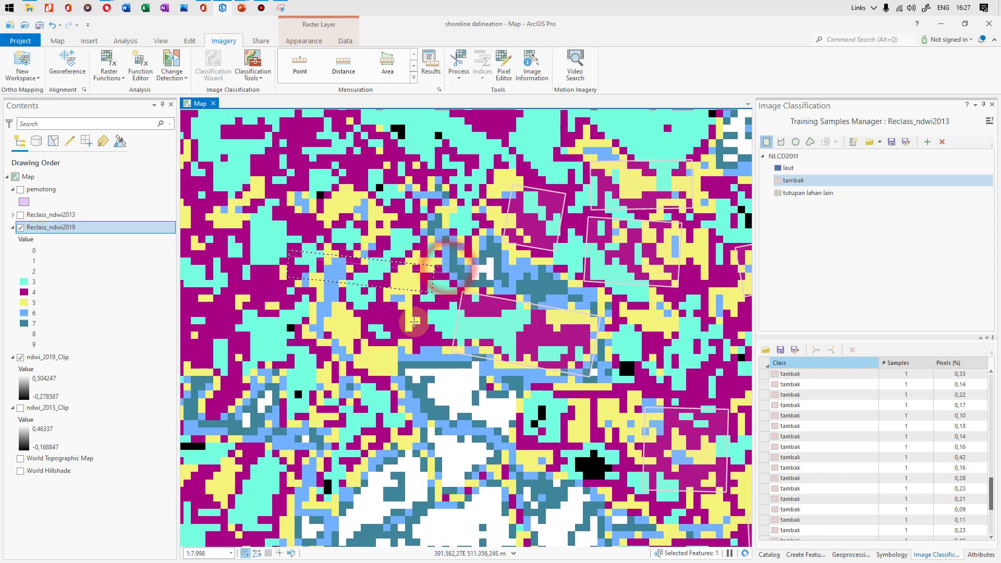
left_click_drag(408, 332, 633, 375)
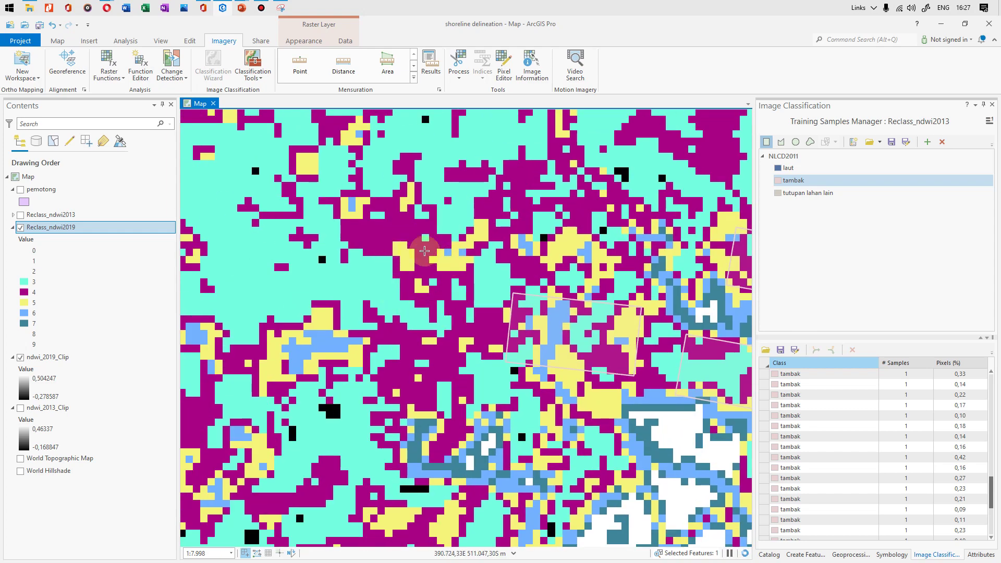
Pan the map to the river mouth, the sea and the southern area.
scroll(539, 354, "down", 3)
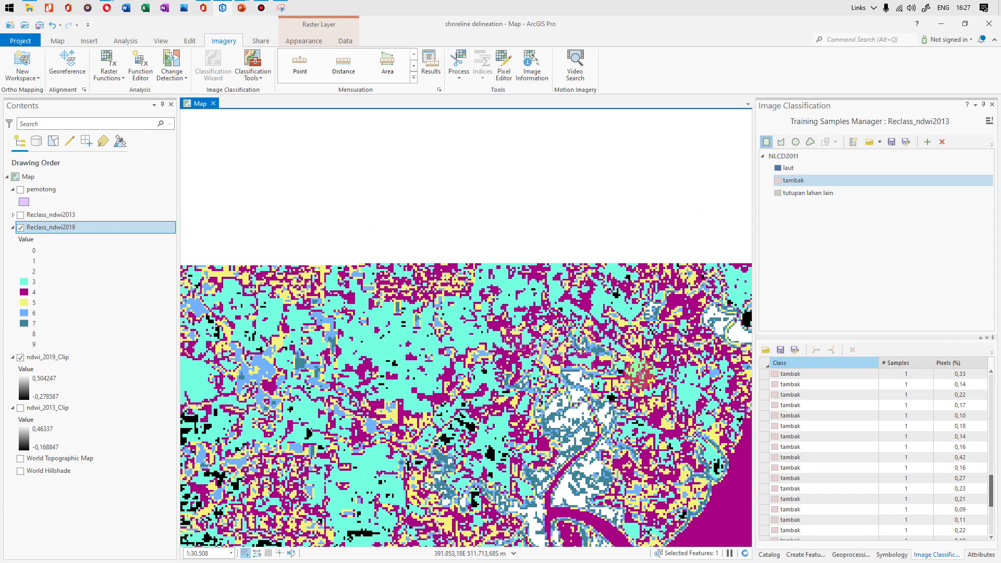
left_click_drag(539, 354, 443, 375)
left_click_drag(365, 245, 387, 410)
left_click_drag(432, 281, 458, 348)
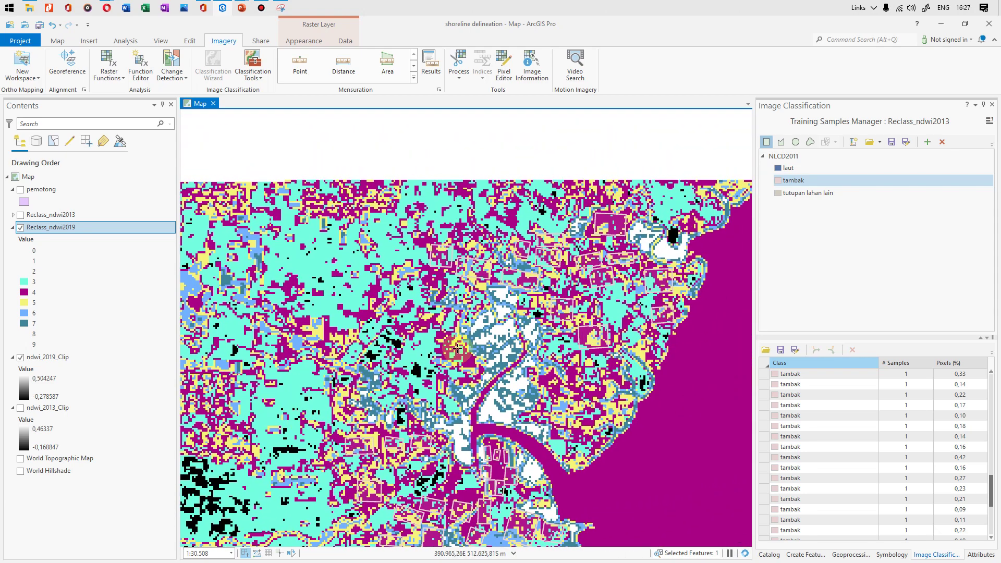
scroll(458, 348, "up", 2)
scroll(572, 295, "down", 2)
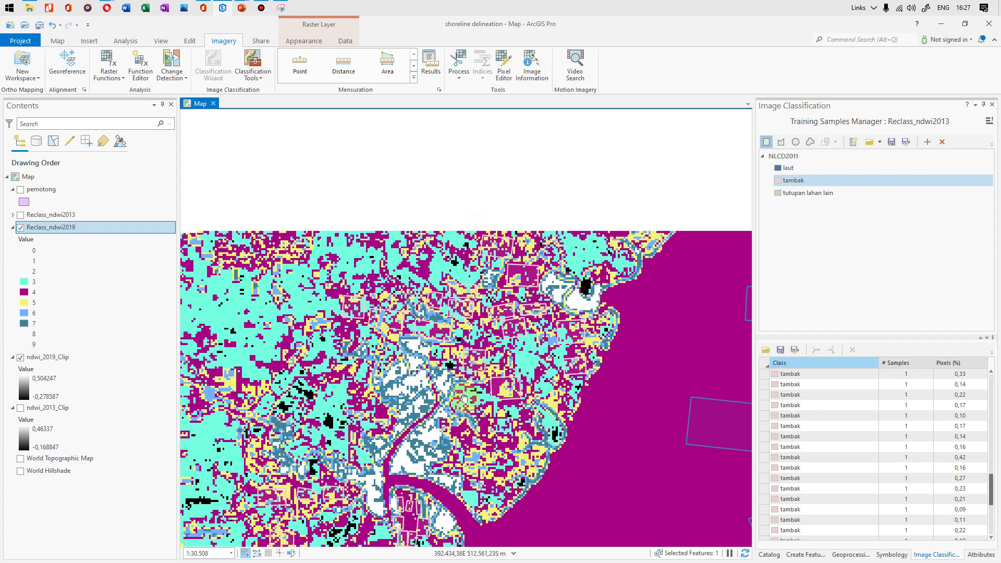
left_click_drag(464, 399, 606, 326)
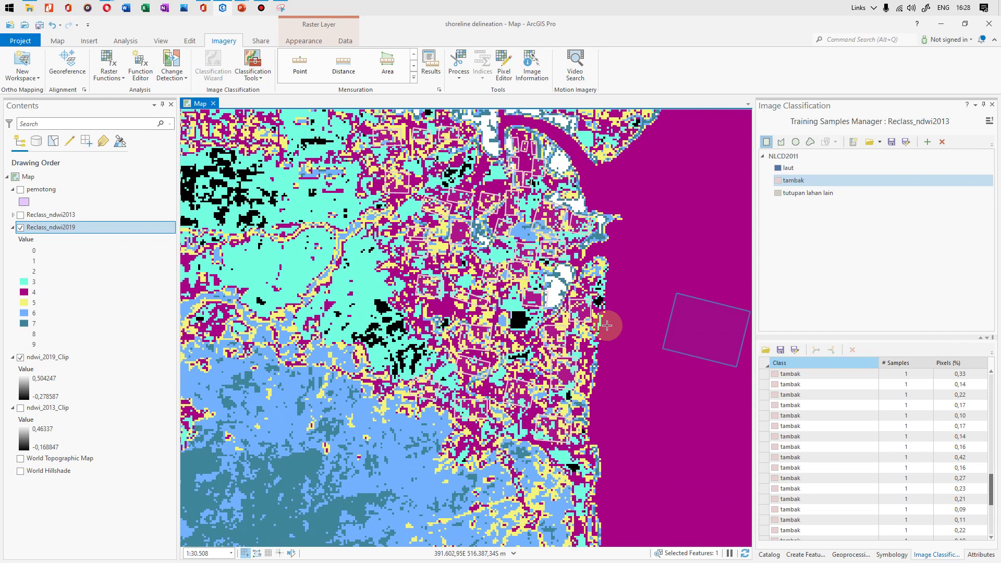
Make tutupan lahan lain the active class and clear the sample row selection.
left_click(807, 195)
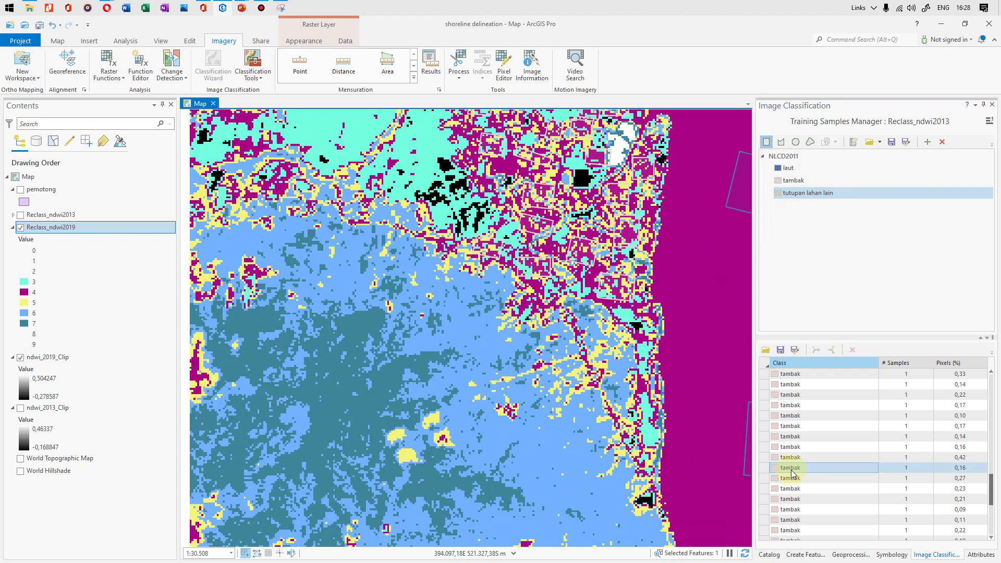
scroll(834, 469, "down", 5)
left_click(771, 467)
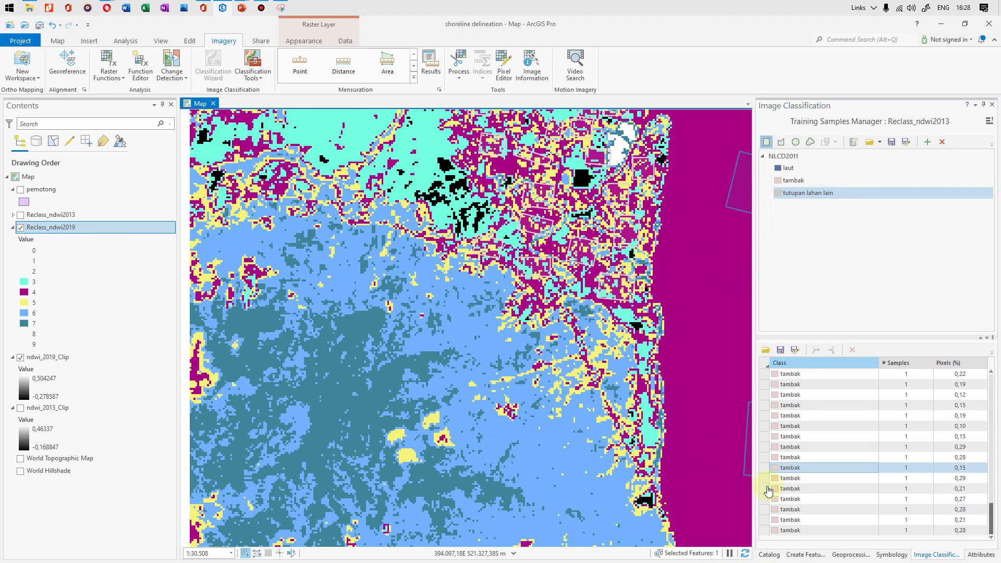
left_click(473, 474)
Zoom and pan to show the broad southern blue area at 1:30,508.
scroll(530, 413, "up", 5)
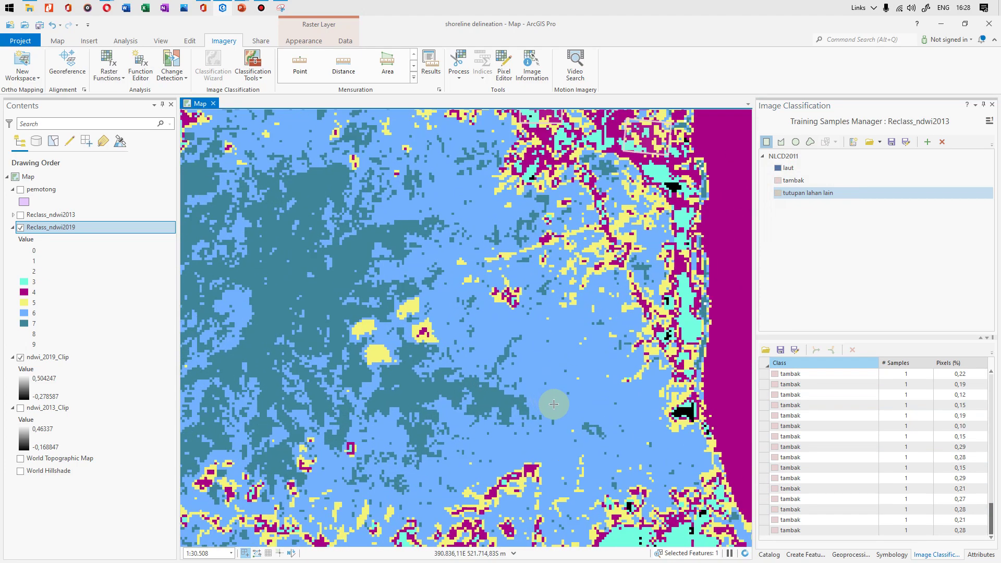
scroll(531, 404, "down", 4)
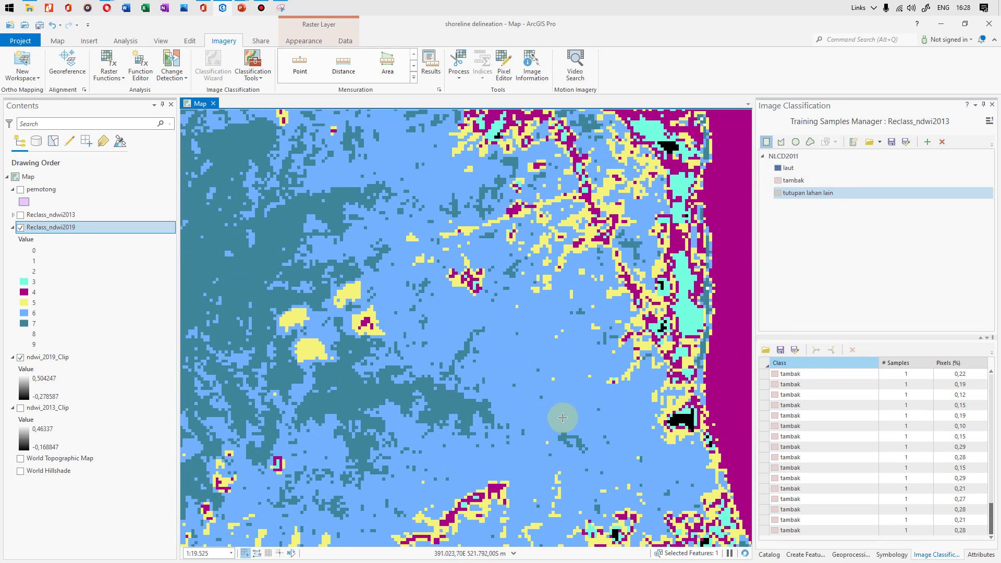
scroll(665, 405, "down", 2)
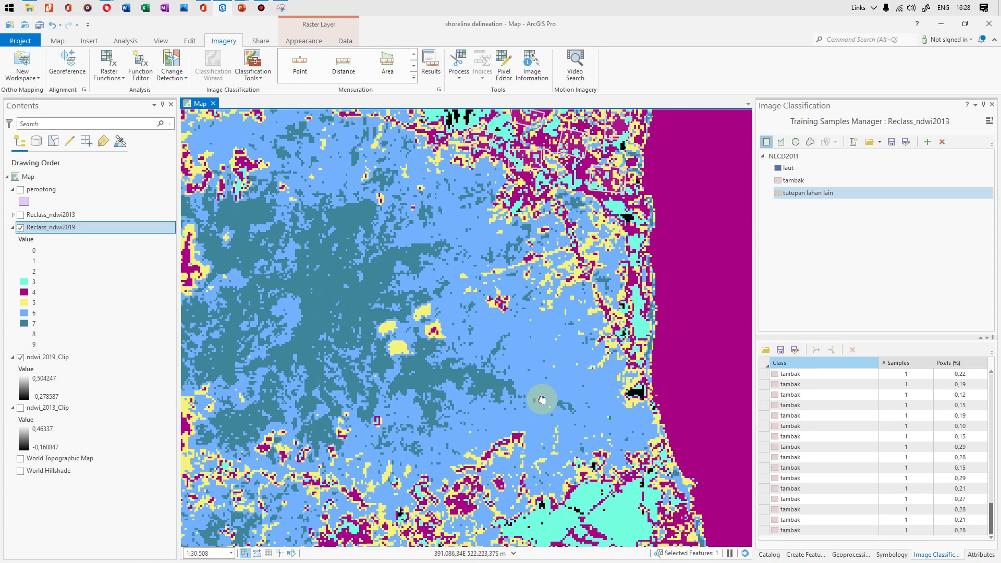
left_click_drag(542, 400, 487, 412)
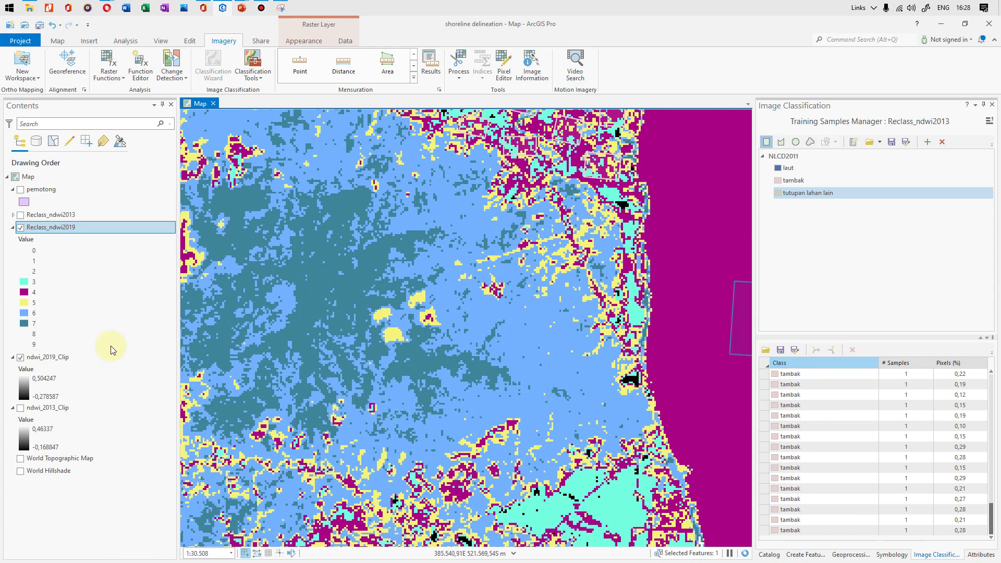
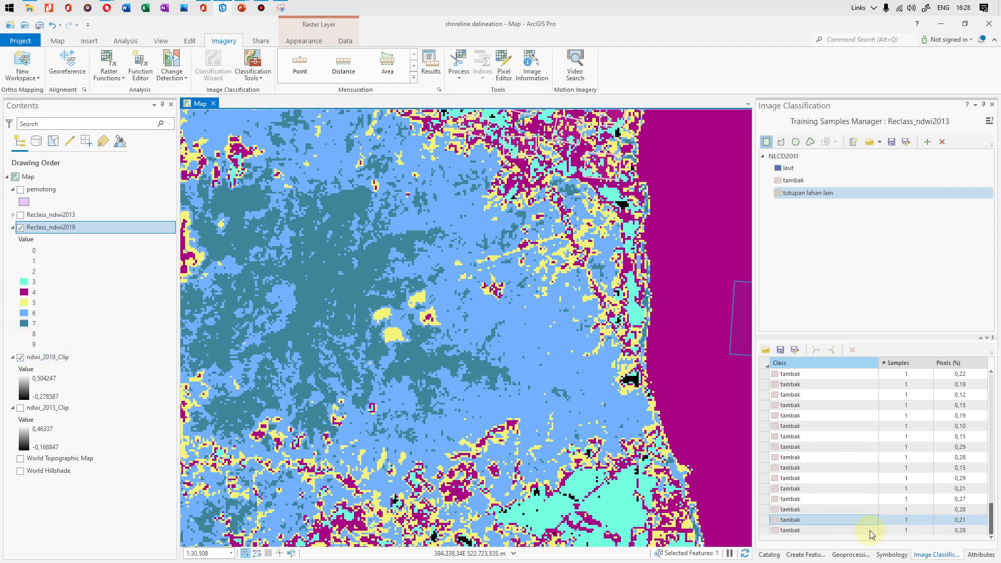
In Reclass_ndwi2019 symbology, colour value 8 blue and value 9 pink.
left_click(892, 554)
left_click(787, 417)
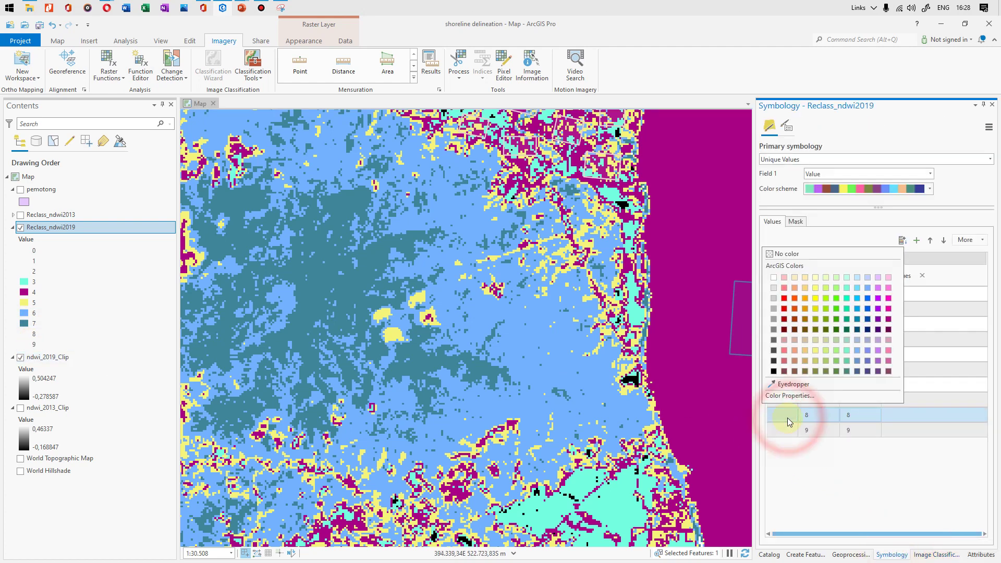
left_click(867, 302)
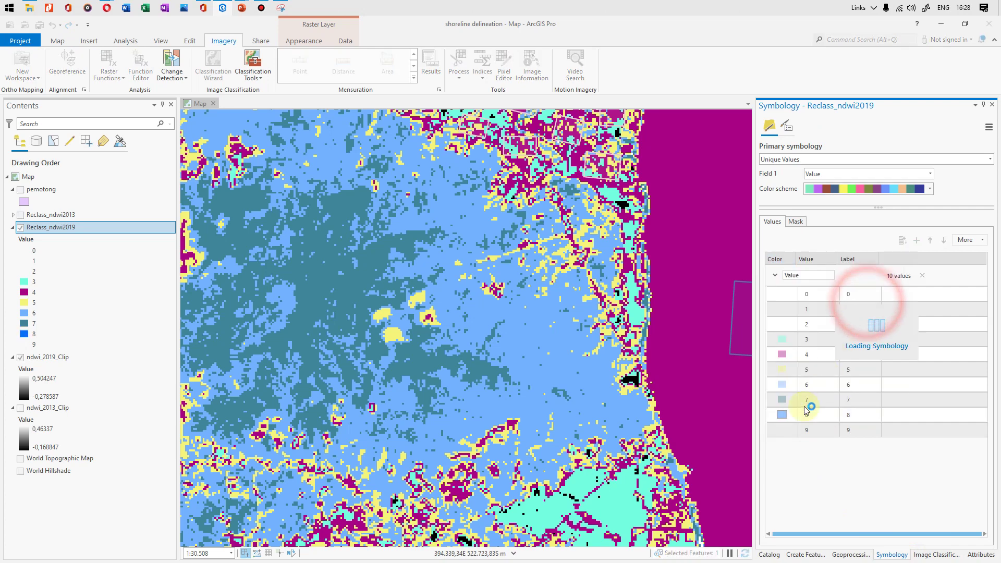
left_click(783, 430)
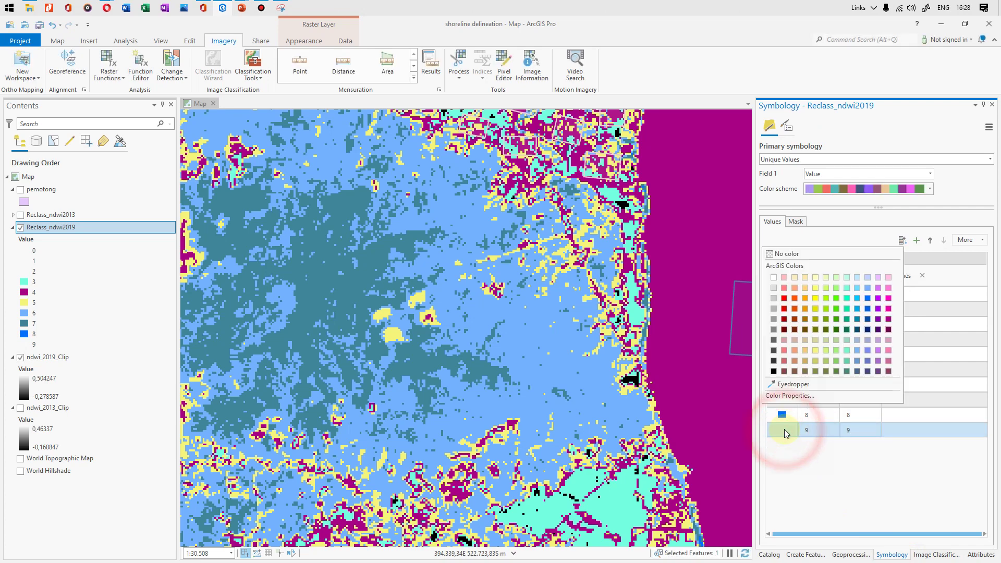
left_click(886, 311)
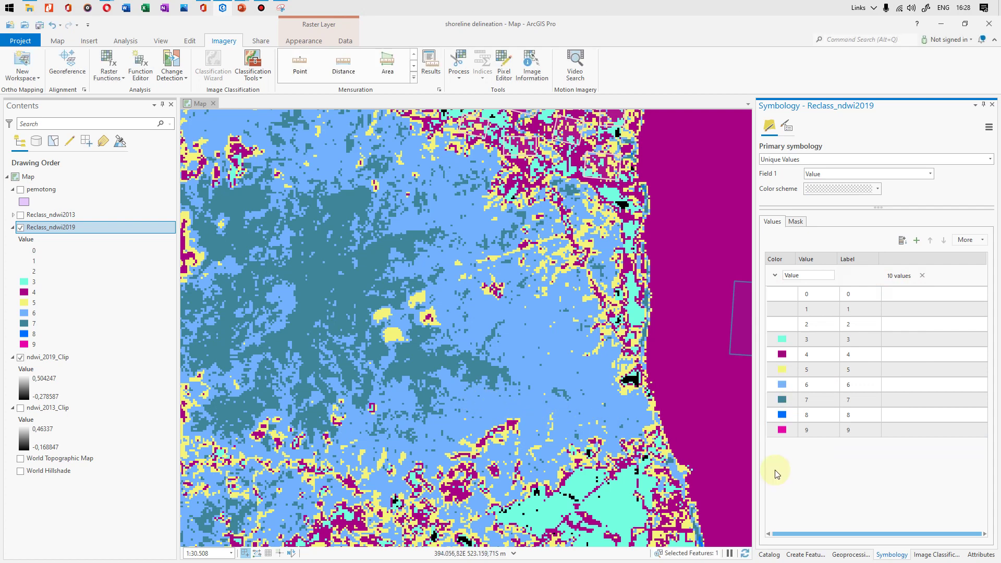
left_click(783, 431)
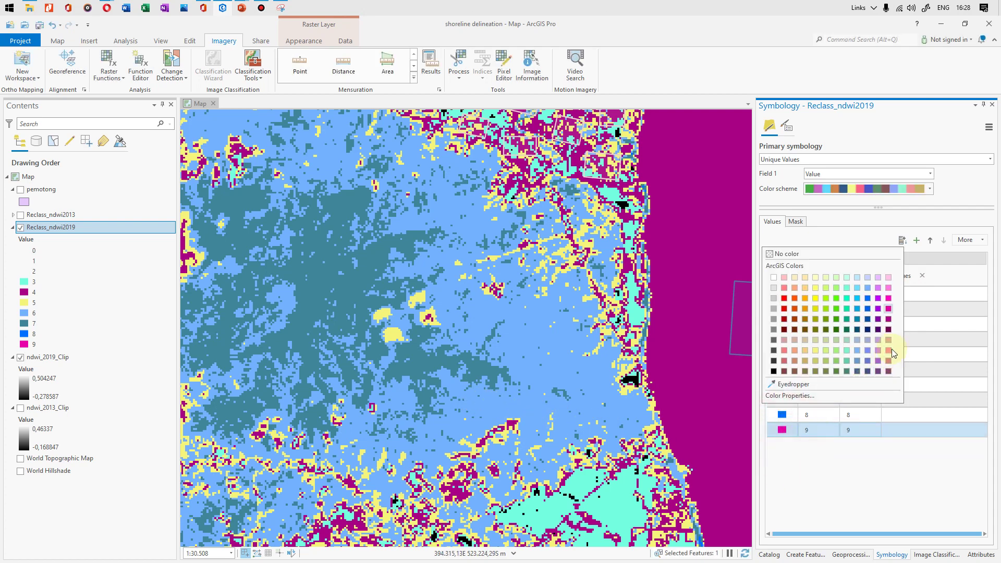
left_click(891, 348)
Set values 5, 4 and 3 of Reclass_ndwi2019 to No color.
left_click(783, 370)
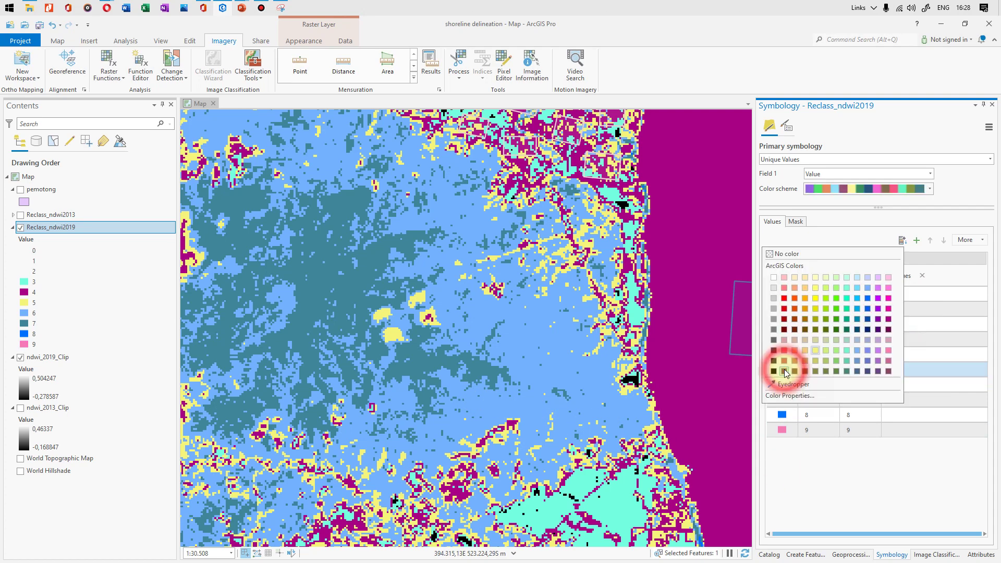
left_click(795, 256)
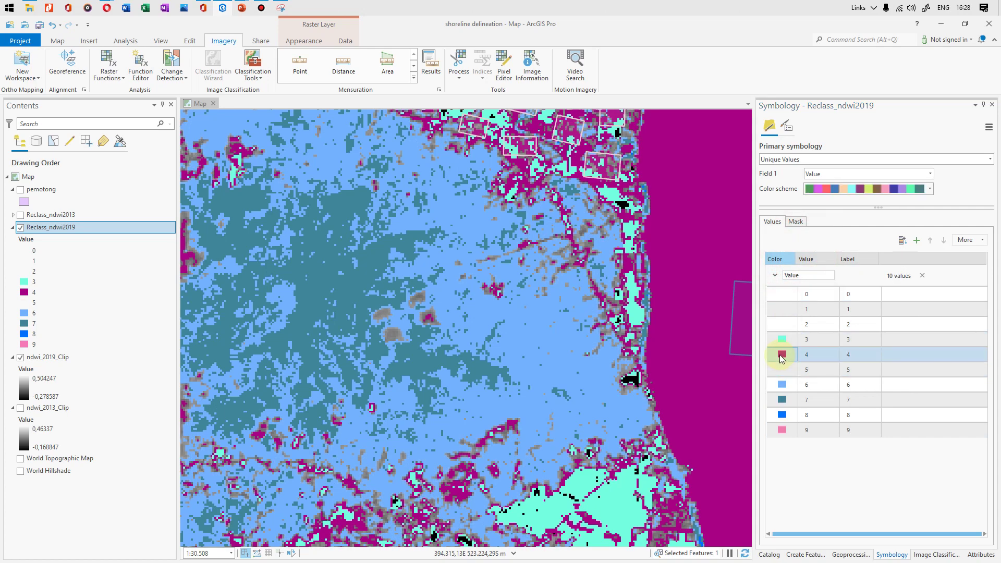
left_click(782, 354)
left_click(795, 254)
left_click(782, 339)
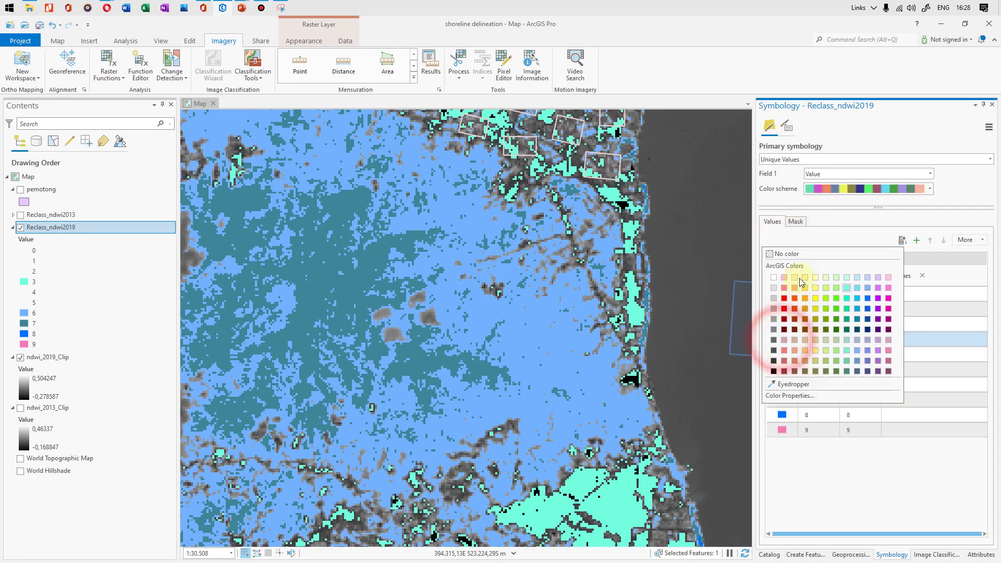
left_click(795, 255)
left_click(786, 379)
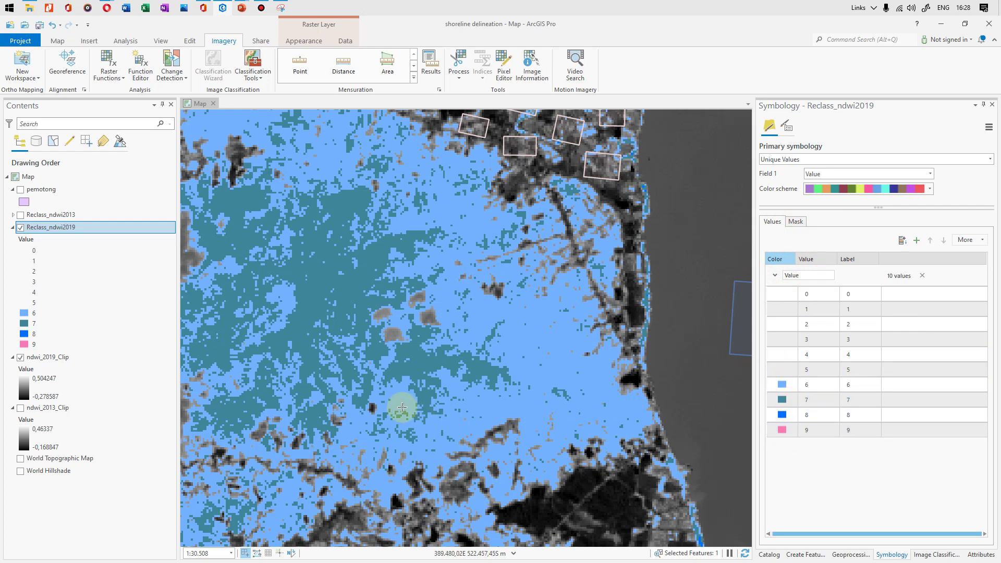
Zoom to the inland teal area and draw three rectangular training samples.
left_click_drag(417, 422, 499, 477)
scroll(416, 341, "up", 5)
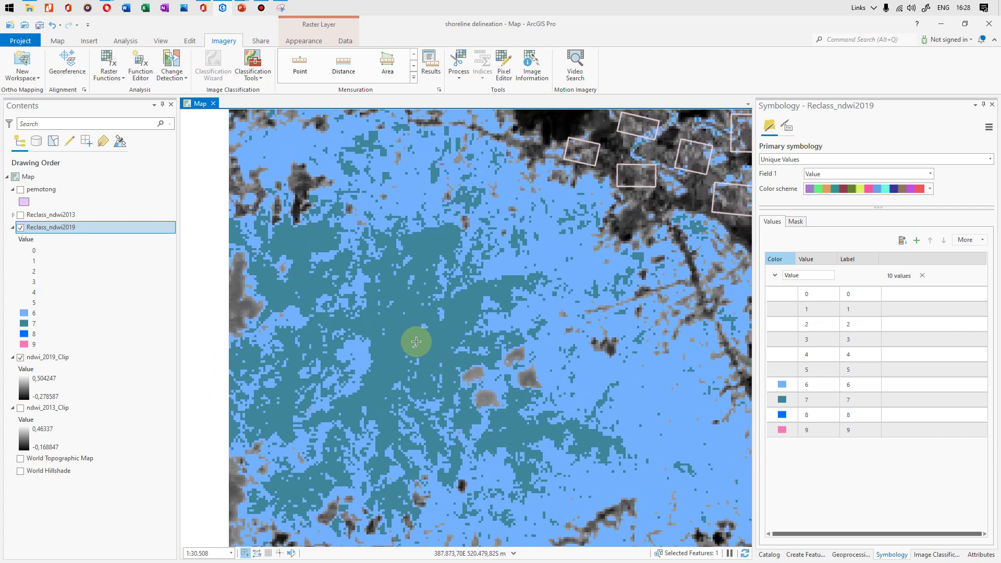
left_click(417, 320)
left_click(464, 314)
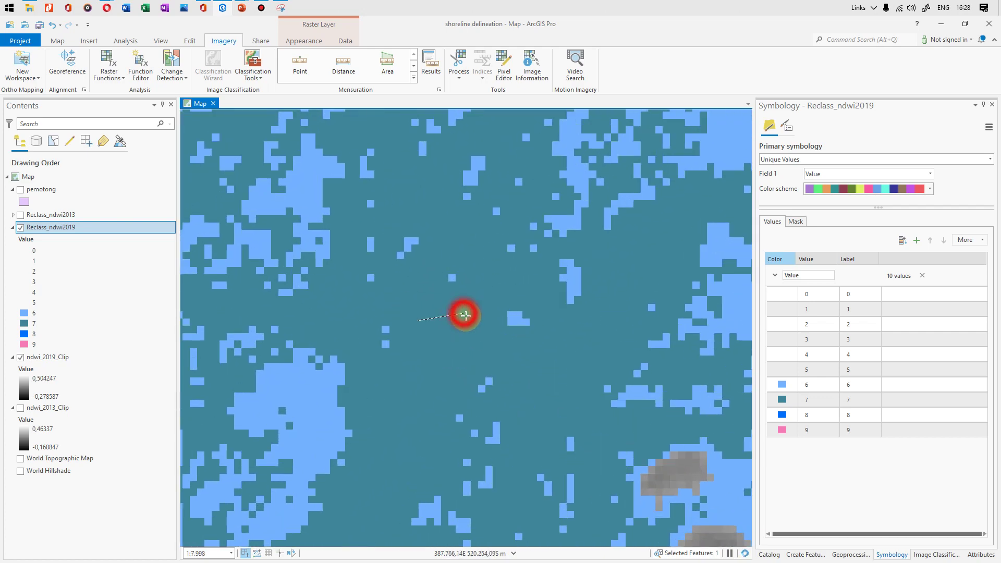
left_click(469, 351)
left_click(514, 353)
left_click(577, 352)
left_click(577, 394)
left_click(579, 320)
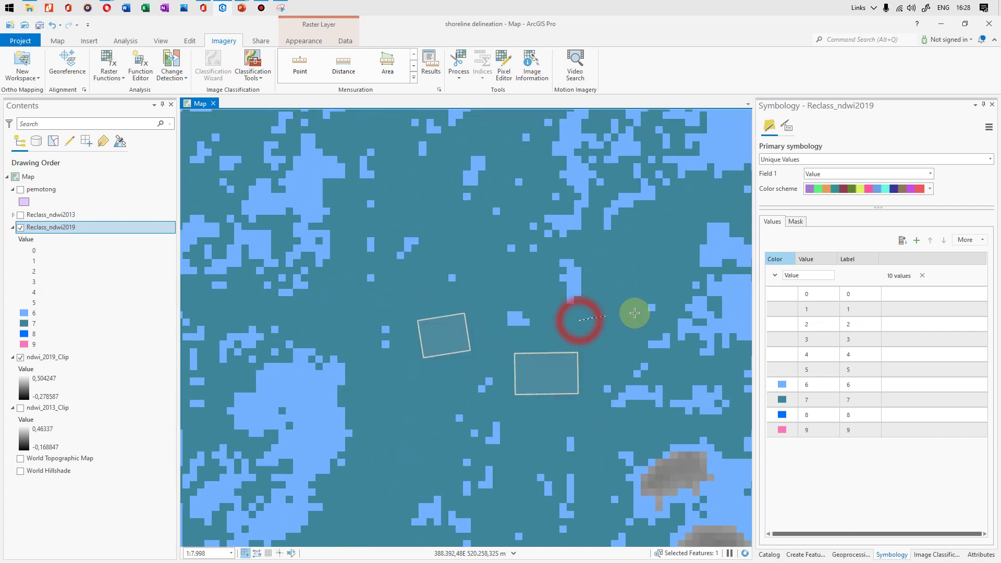
left_click(628, 316)
left_click(632, 343)
Draw several more sample rectangles, then bring back the Training Samples Manager.
left_click_drag(407, 419, 485, 314)
left_click(440, 298)
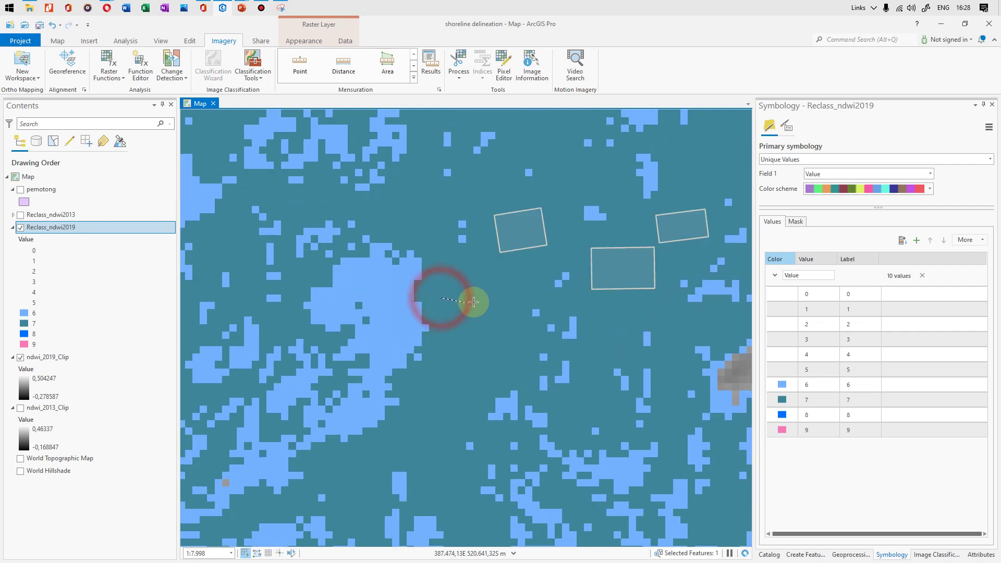
left_click(496, 305)
left_click(490, 340)
left_click(458, 375)
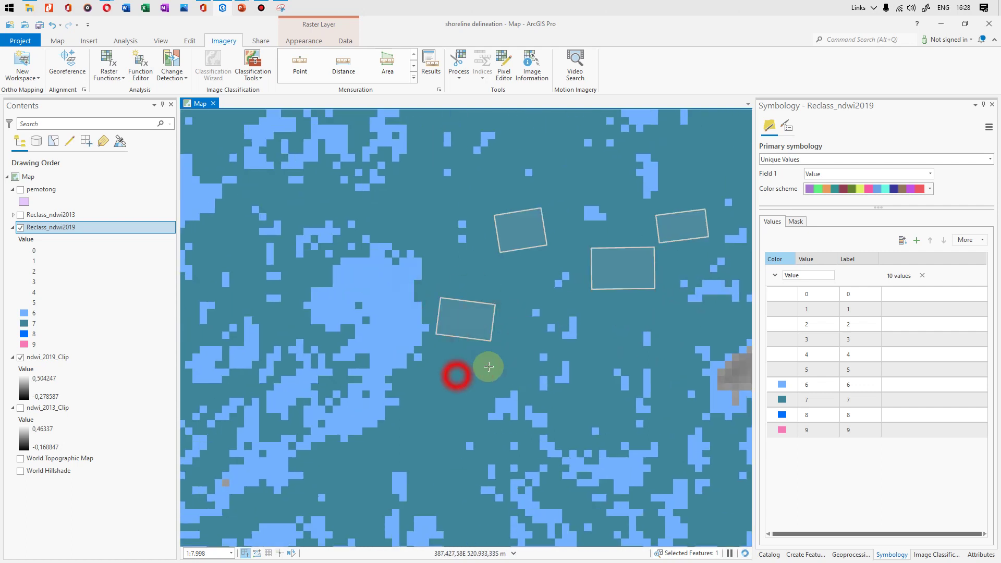
left_click(395, 421)
left_click(444, 416)
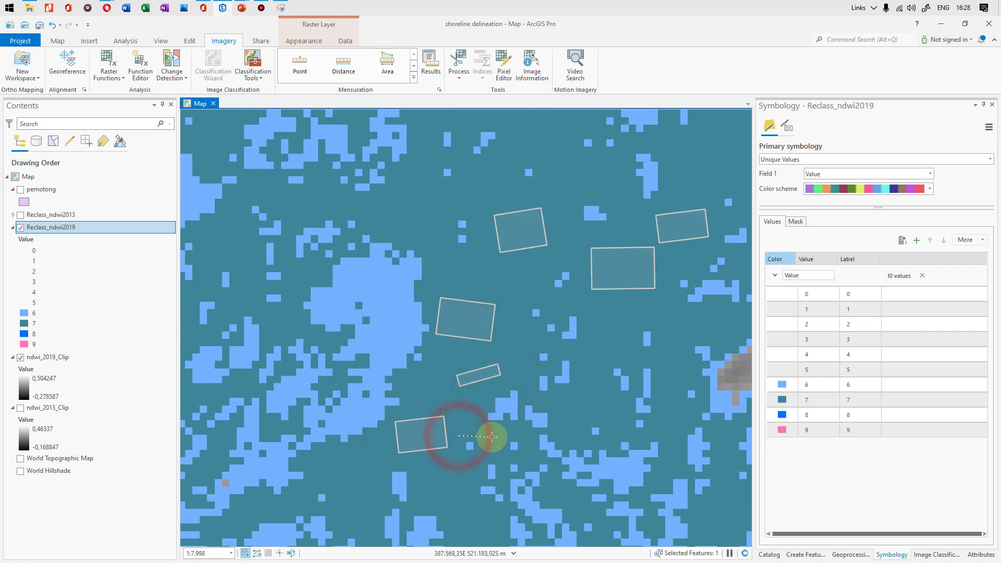
left_click(484, 437)
left_click(483, 457)
left_click(476, 399)
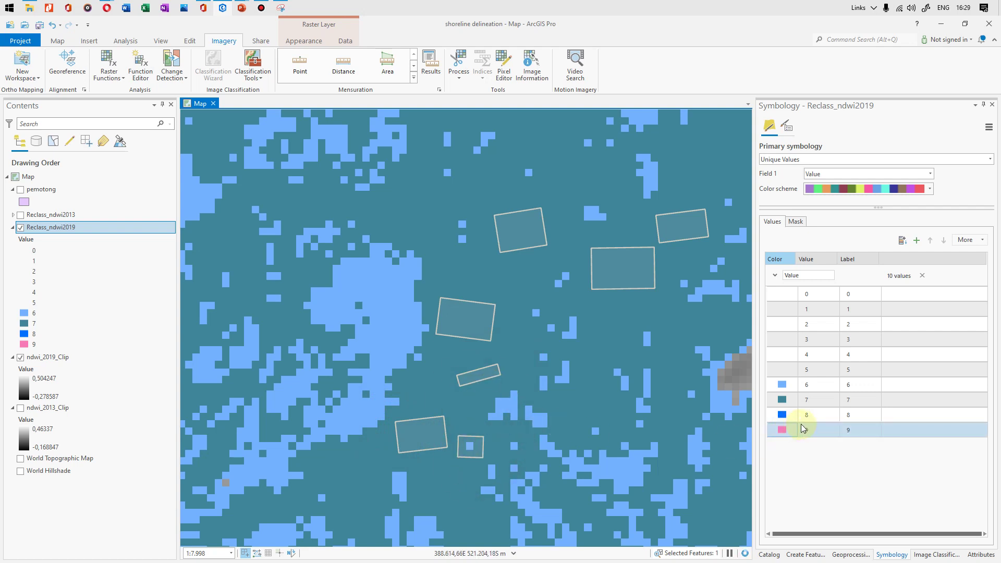
left_click(938, 555)
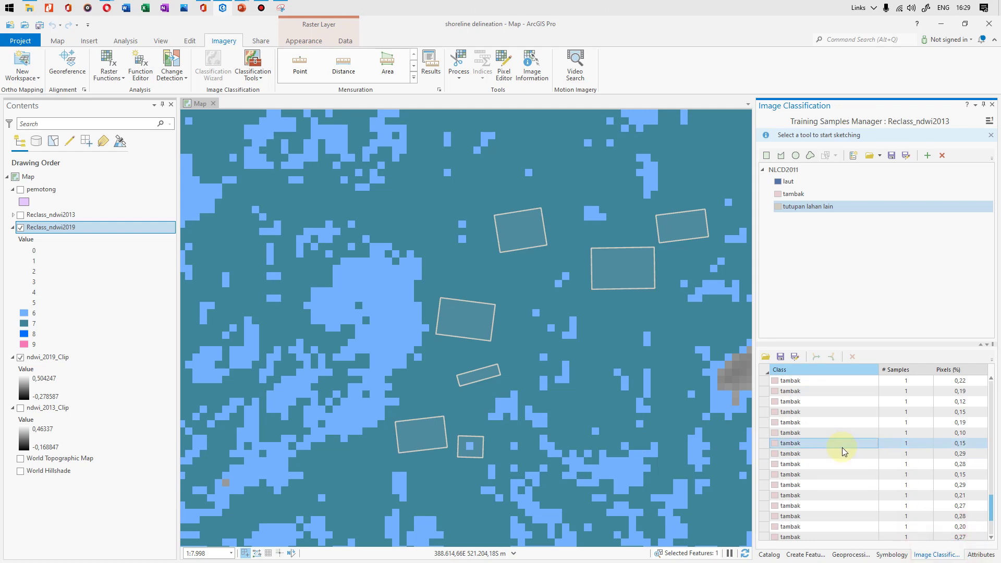
Delete the last, smallest tutupan lahan lain training sample.
left_click(825, 528)
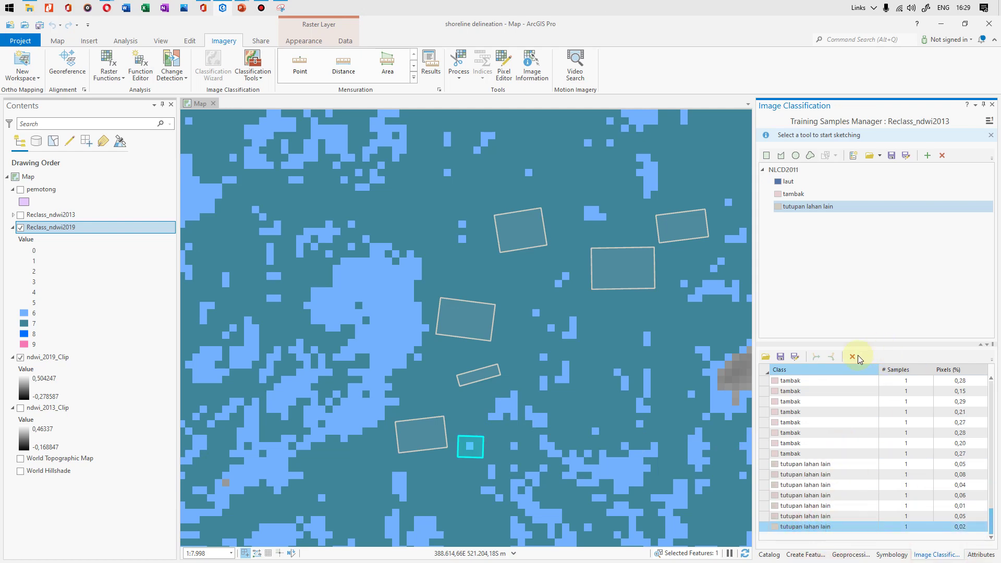
left_click(852, 357)
scroll(495, 396, "down", 3)
scroll(495, 398, "down", 2)
scroll(471, 380, "up", 1)
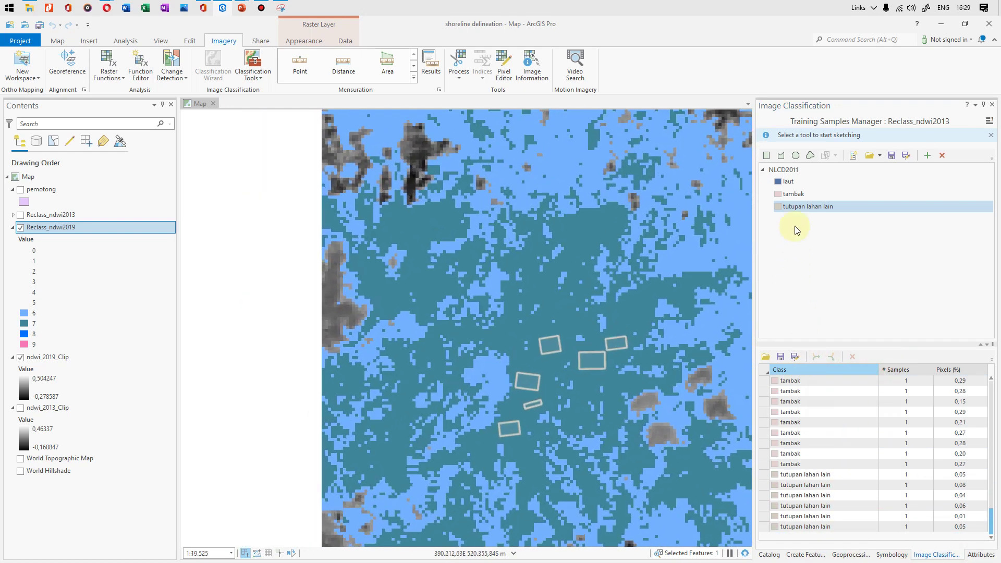
With the tutupan lahan lain class and Rectangle tool, draw samples over light blue pixels.
left_click(798, 207)
scroll(514, 375, "up", 5)
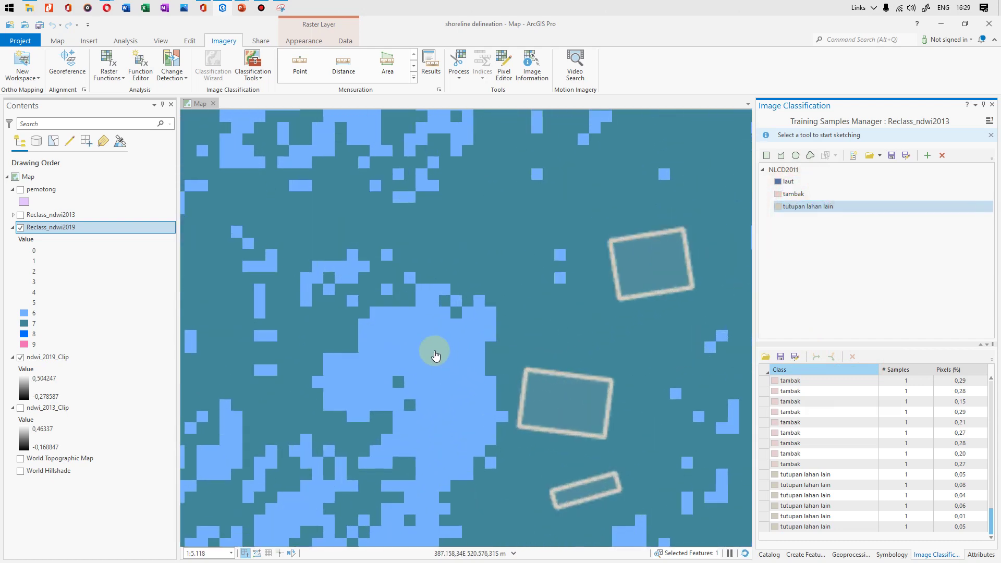
left_click(766, 155)
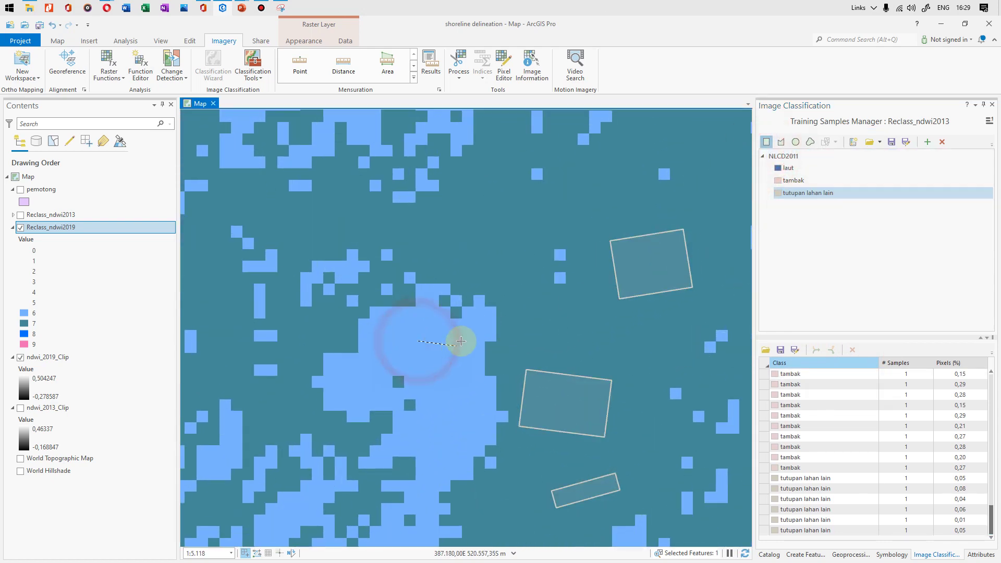
left_click(417, 341)
left_click(468, 402)
scroll(456, 367, "down", 5)
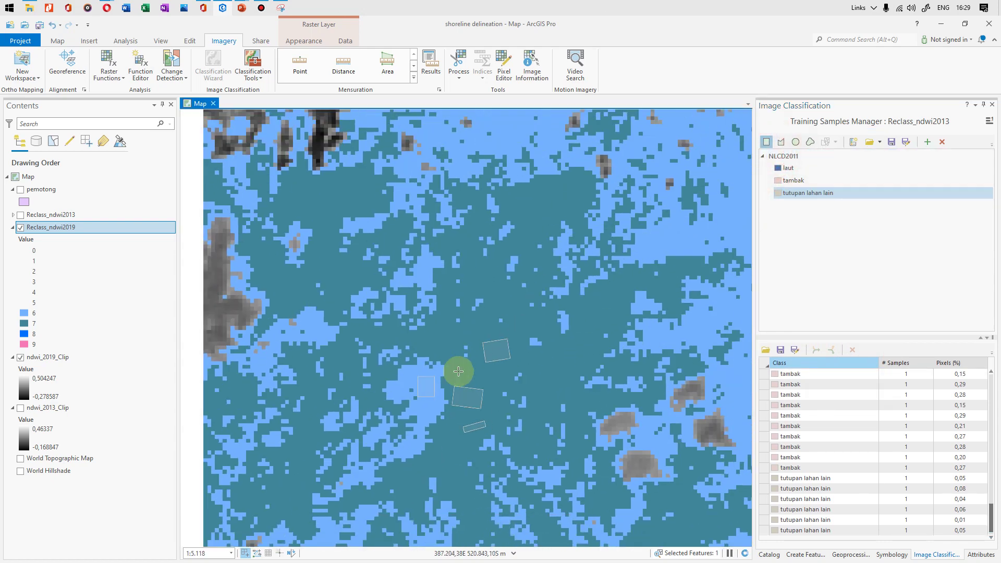
left_click(443, 361)
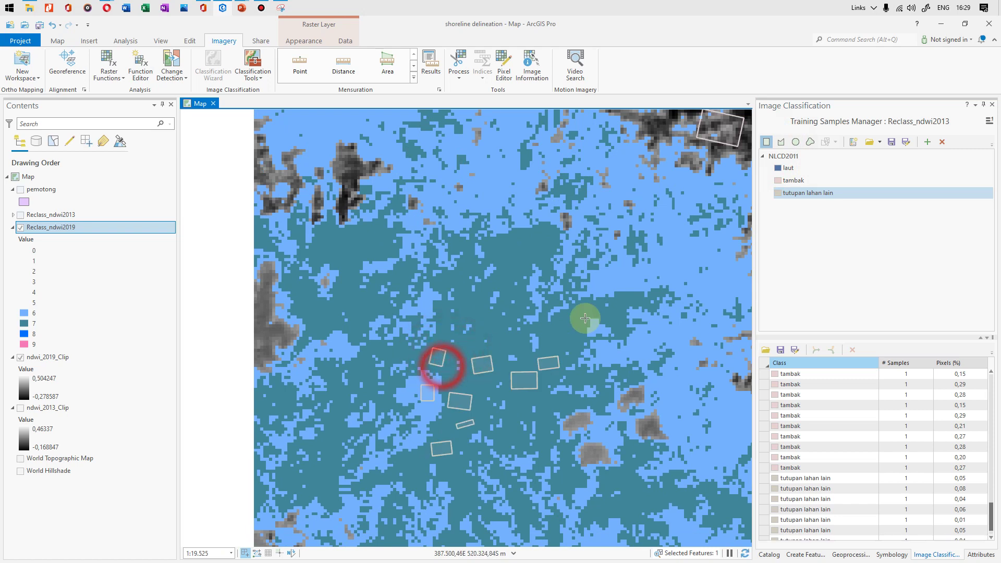
left_click_drag(615, 275, 645, 272)
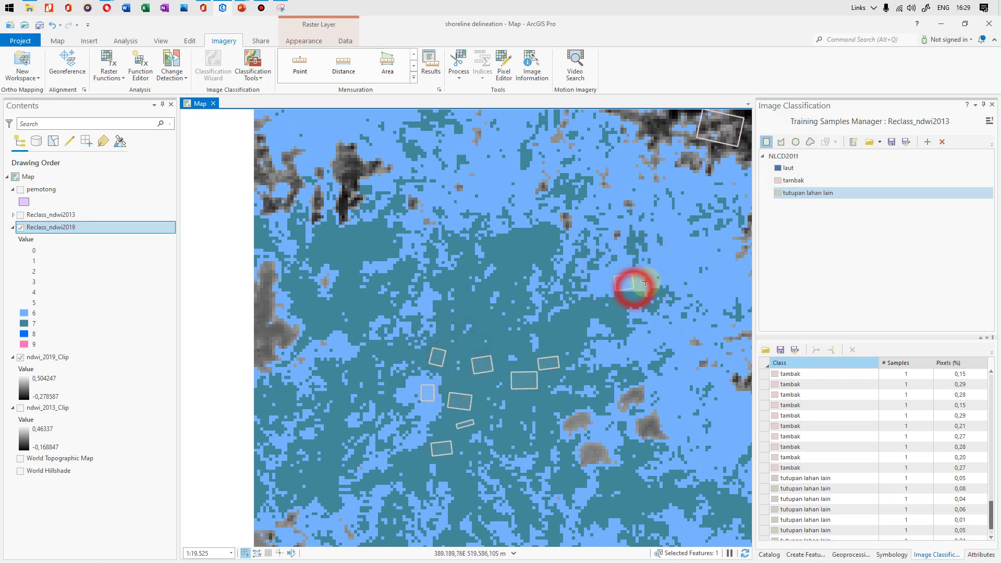
left_click(673, 242)
left_click(684, 272)
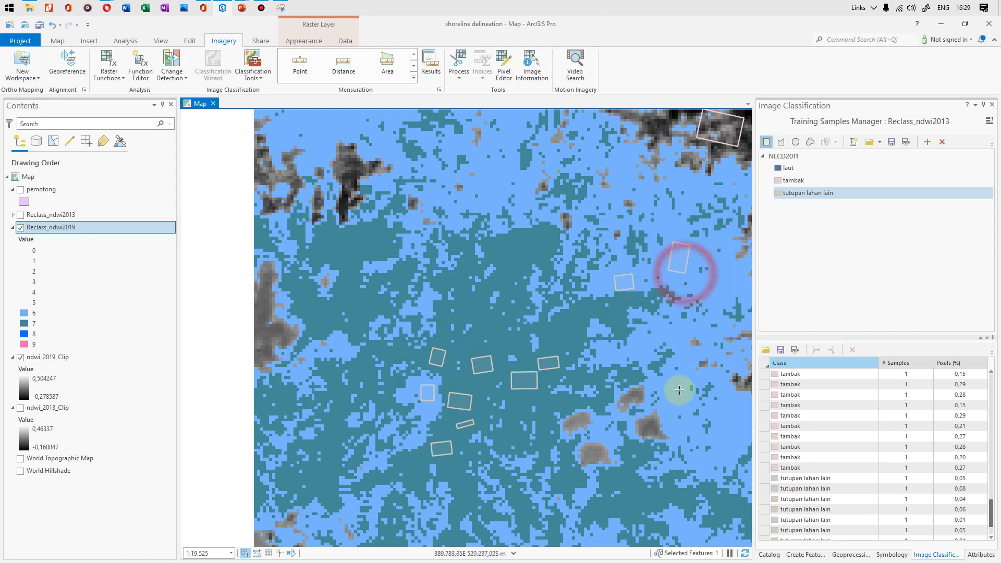
Pan toward the coast and draw three more tutupan lahan lain rectangles.
left_click_drag(679, 390, 539, 340)
left_click(588, 357)
left_click(613, 365)
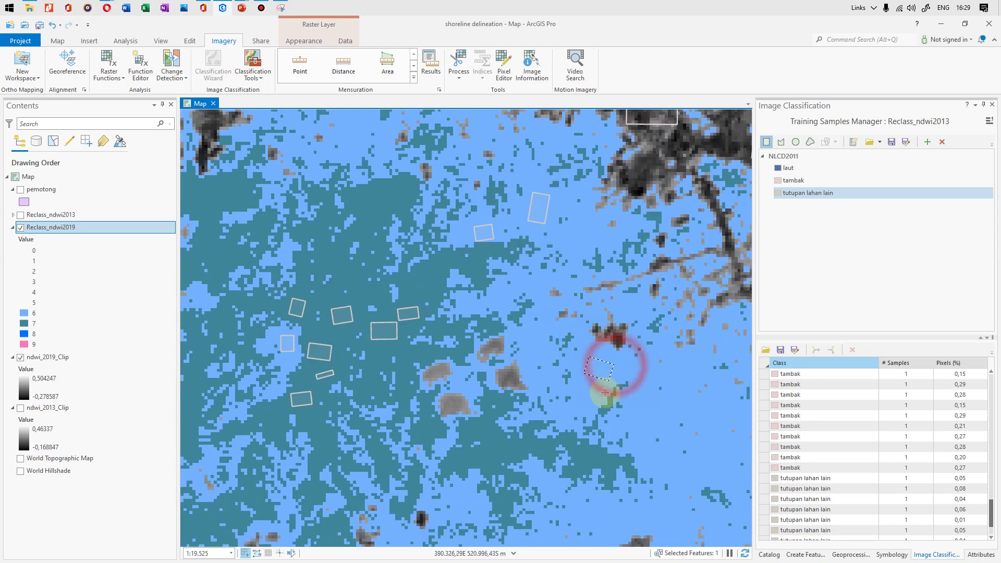
left_click(604, 392)
left_click(640, 400)
left_click(669, 404)
left_click(667, 423)
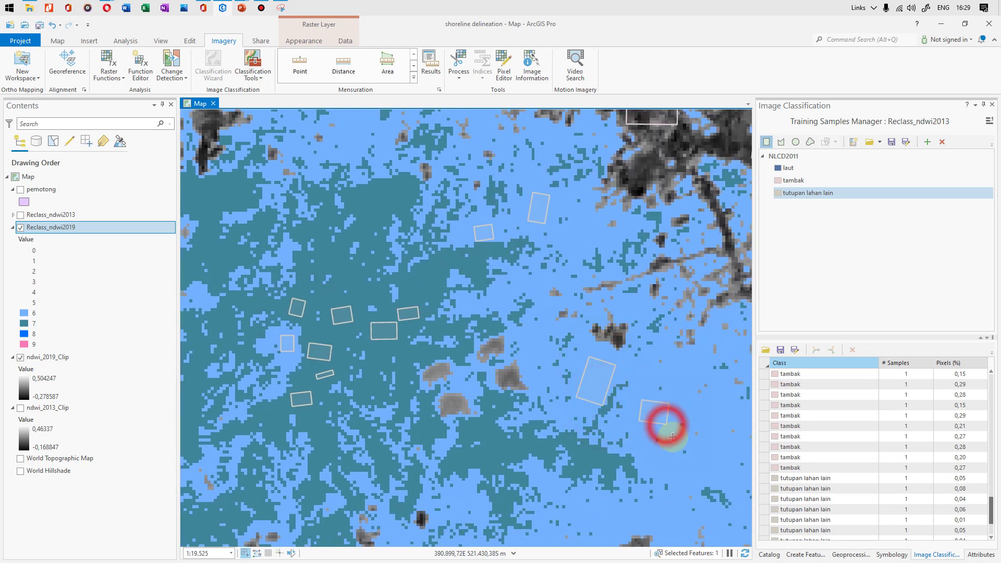
left_click_drag(672, 437, 614, 299)
left_click(590, 370)
left_click(626, 378)
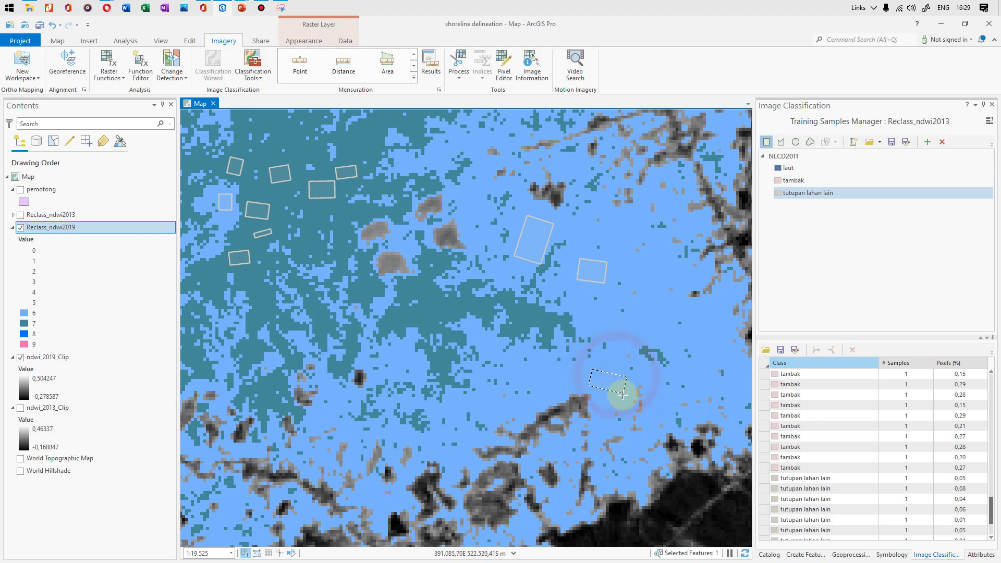
left_click(622, 394)
scroll(615, 391, "down", 5)
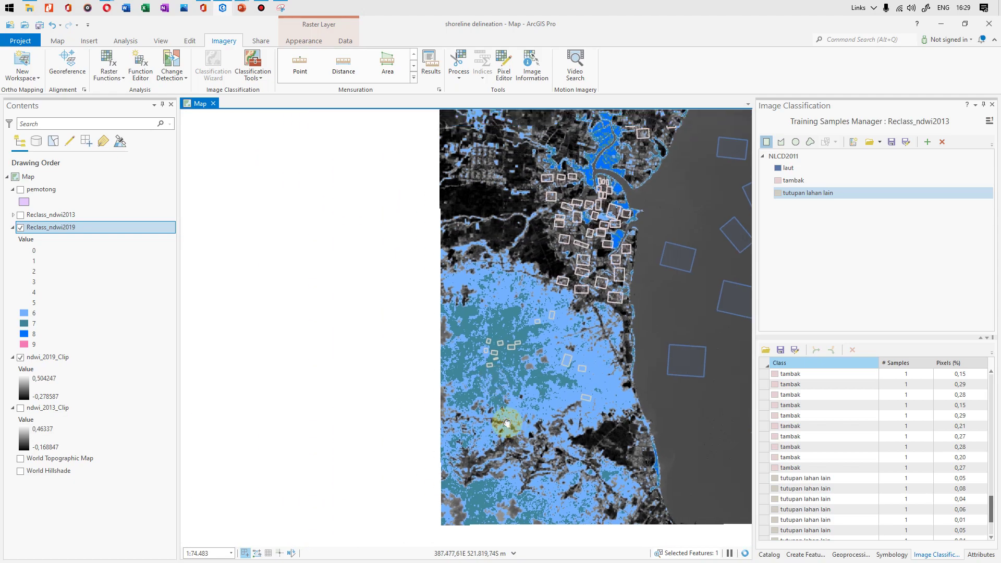
Draw tutupan lahan lain sample rectangles over the southern inland ponds.
scroll(532, 365, "up", 9)
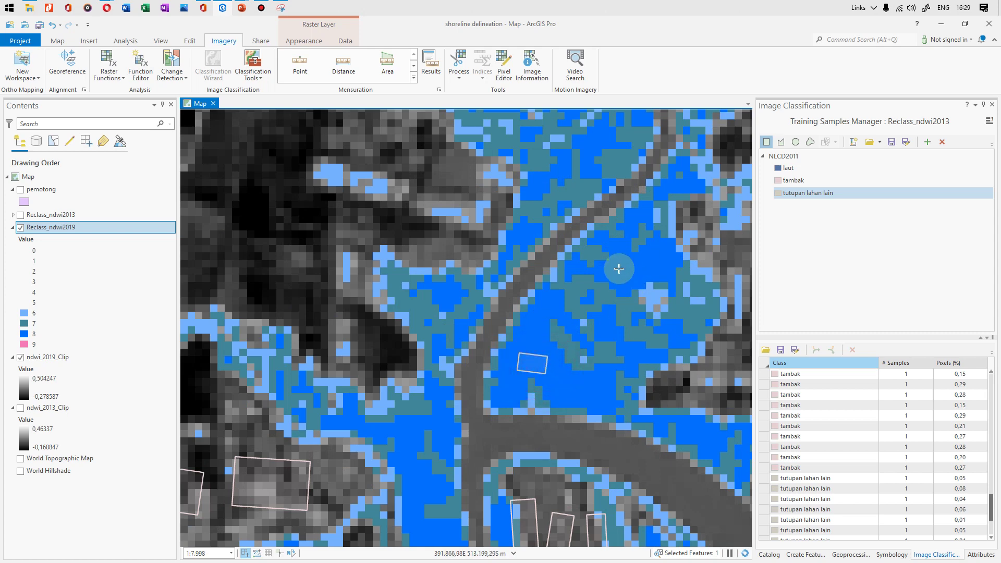
left_click(658, 271)
left_click_drag(488, 424, 484, 366)
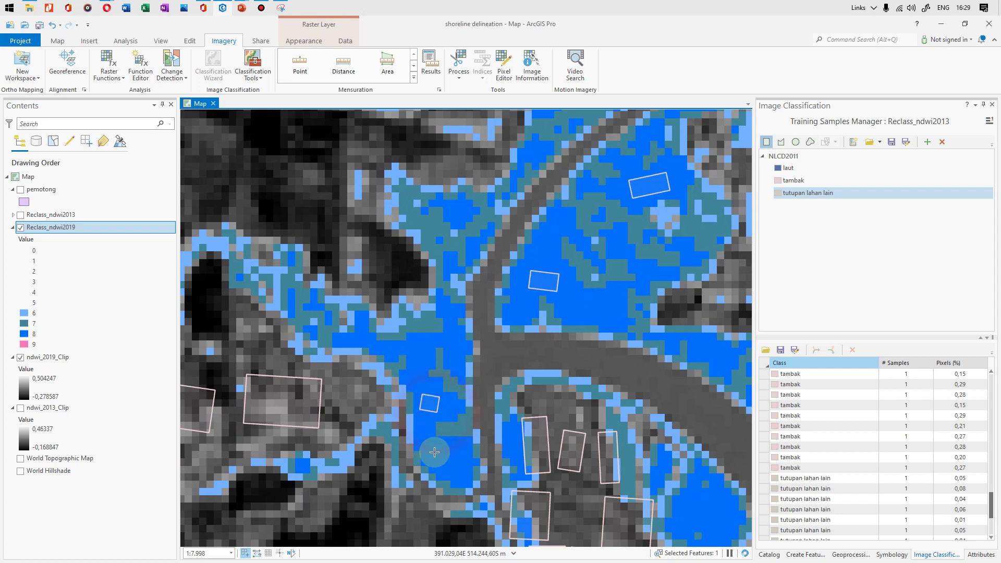
left_click_drag(627, 493, 604, 424)
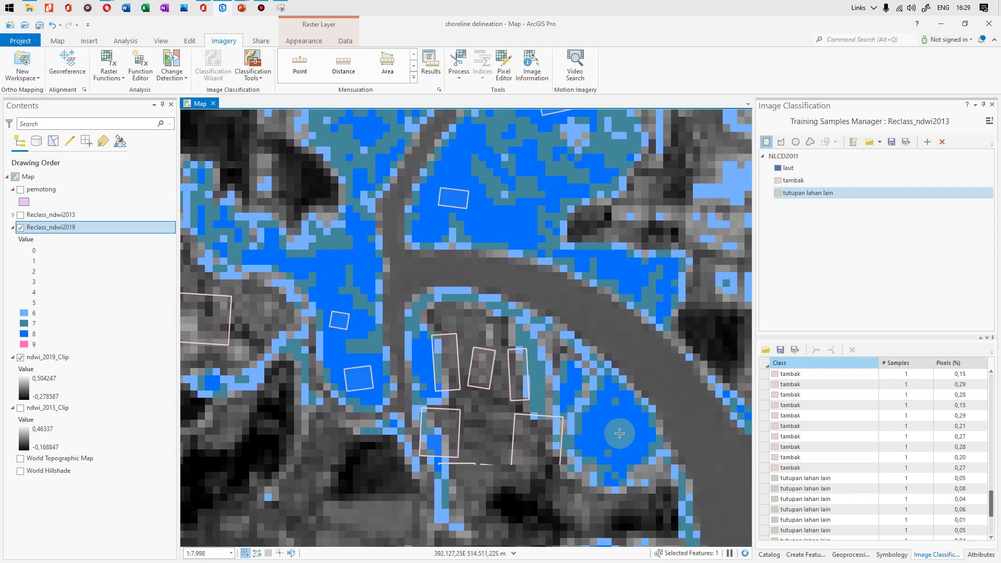
left_click(596, 414)
left_click(637, 442)
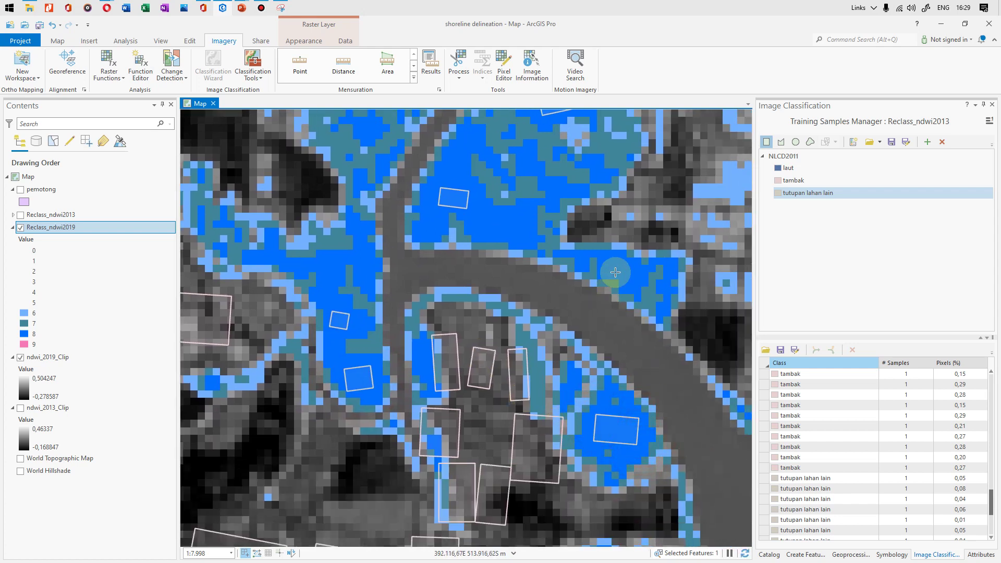
left_click(634, 282)
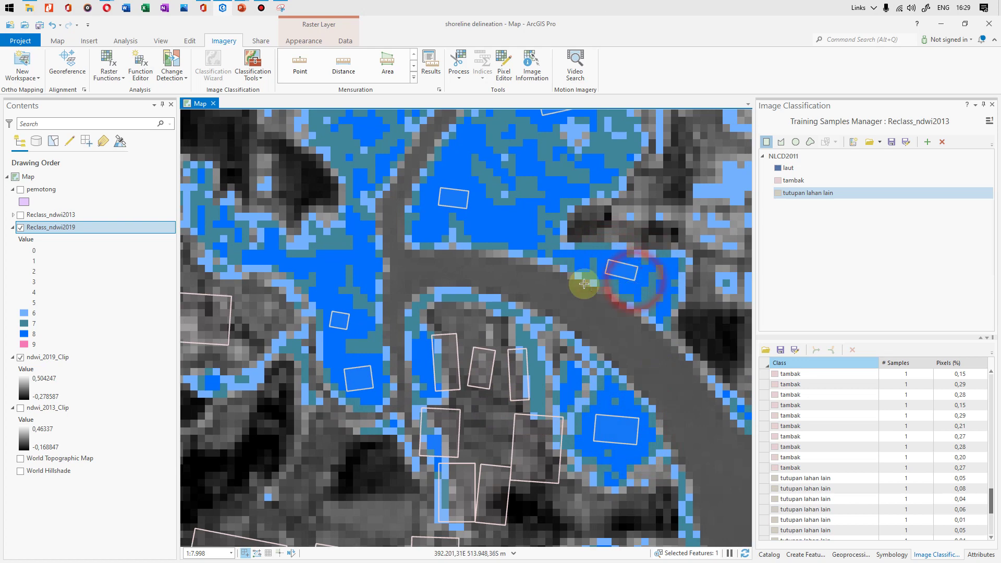
left_click_drag(621, 351, 683, 496)
left_click(547, 361)
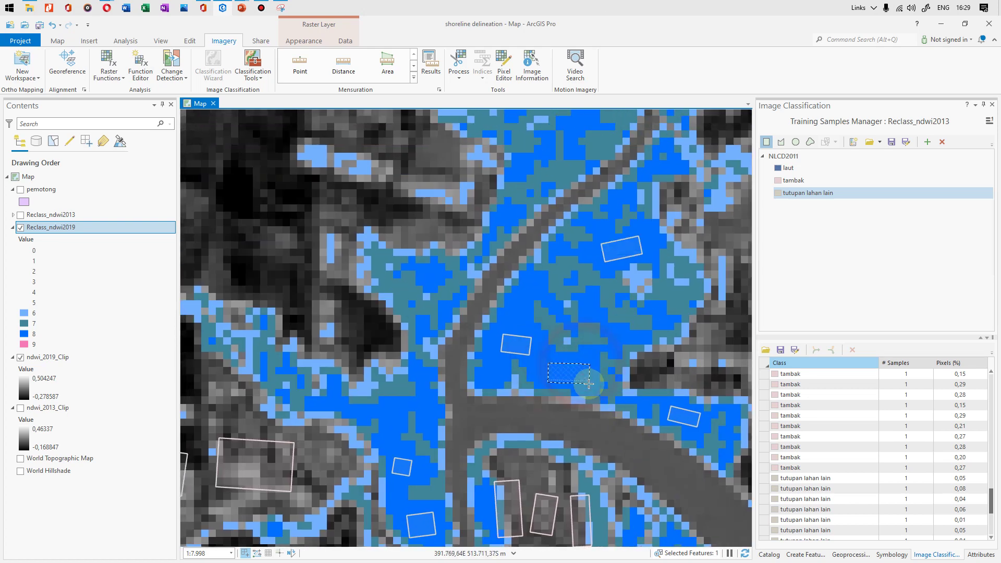
left_click(588, 384)
Add further tutupan lahan lain samples over another patch of ponds.
left_click_drag(588, 383, 552, 347)
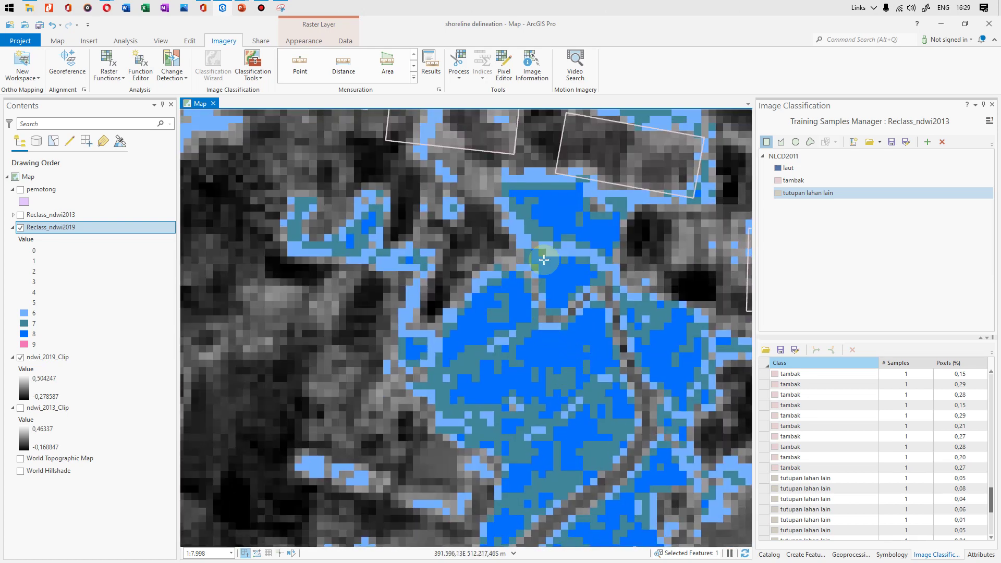
left_click(567, 219)
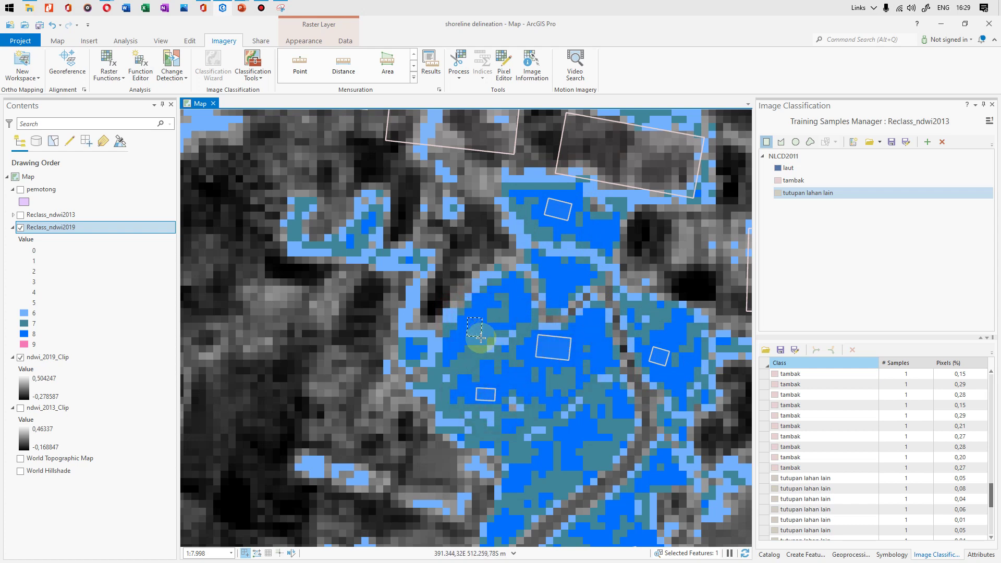
scroll(563, 399, "down", 2)
scroll(534, 312, "up", 2)
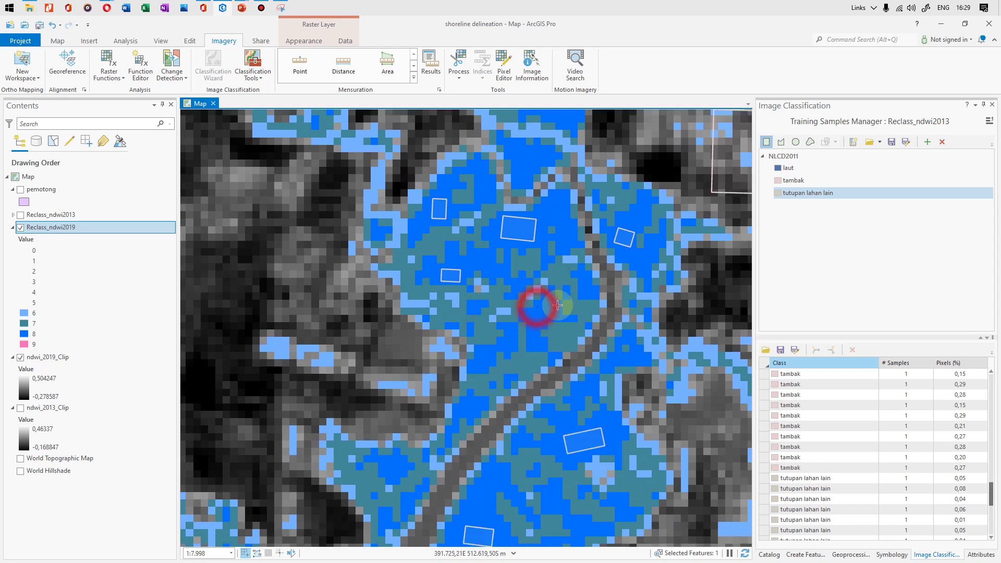
scroll(555, 316, "down", 2)
scroll(420, 350, "up", 2)
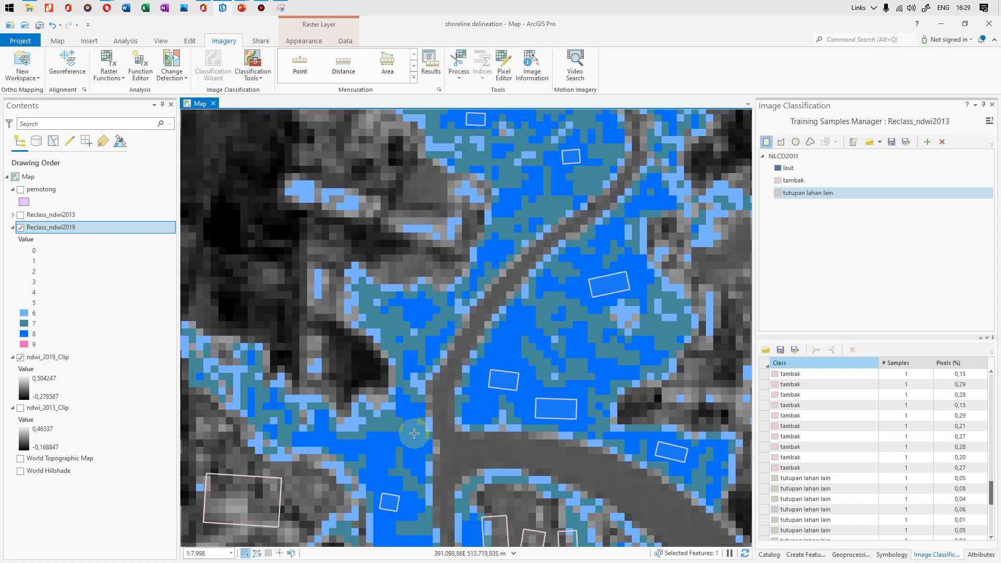
left_click(407, 344)
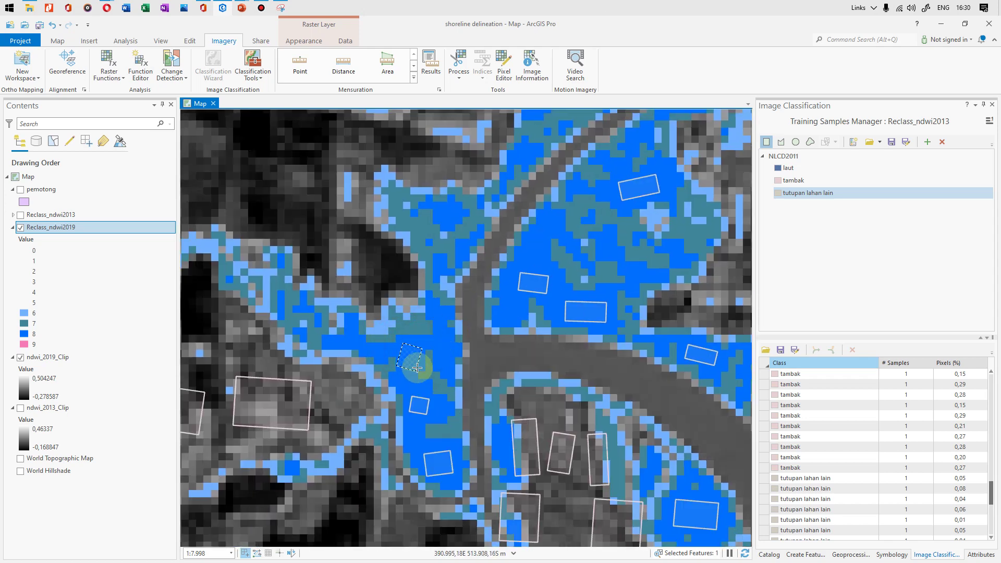
left_click(417, 367)
scroll(469, 401, "down", 5)
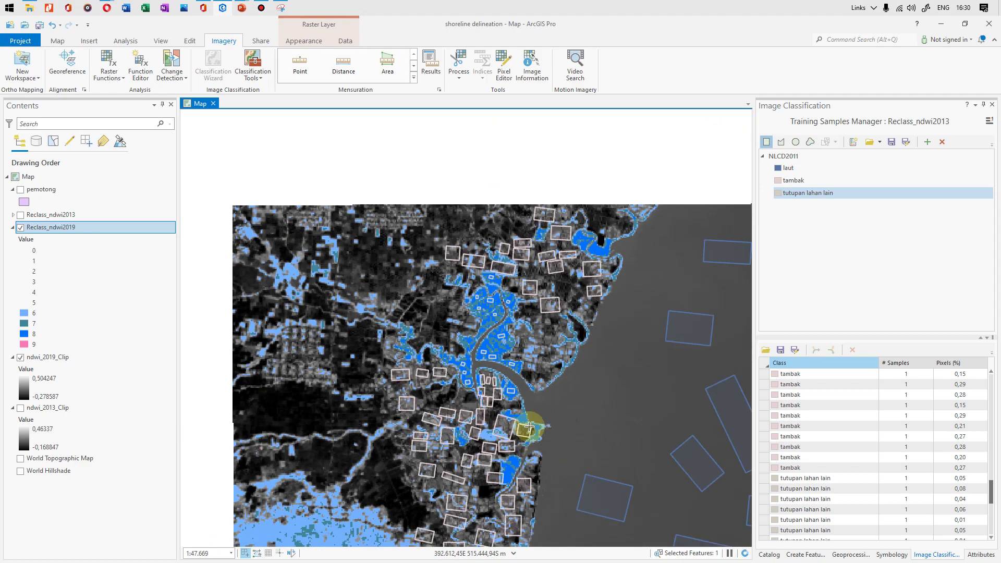
scroll(529, 426, "up", 5)
left_click(491, 314)
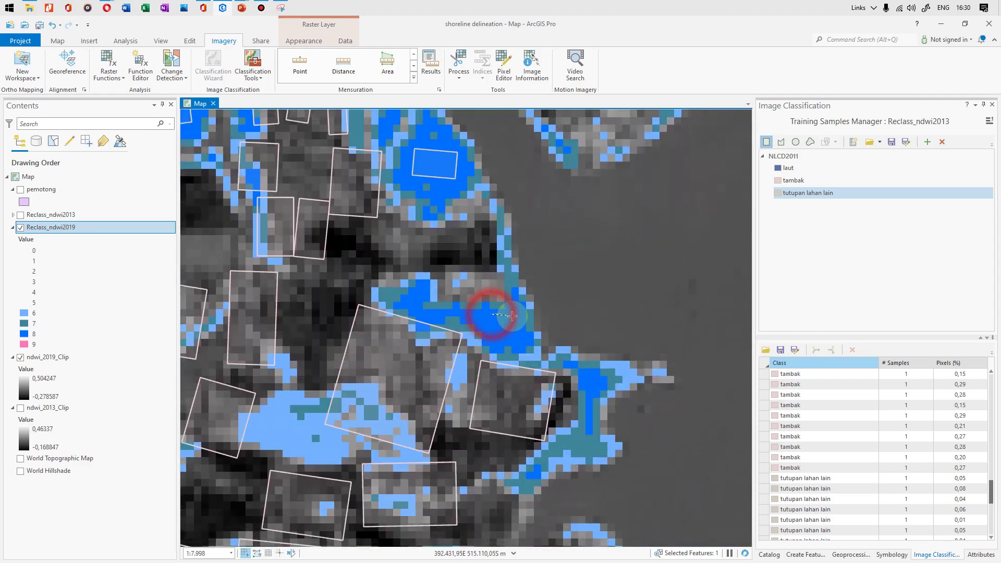
left_click(514, 337)
Move the view to an adjacent area and open the Save Schema form.
key("Down")
key("Left")
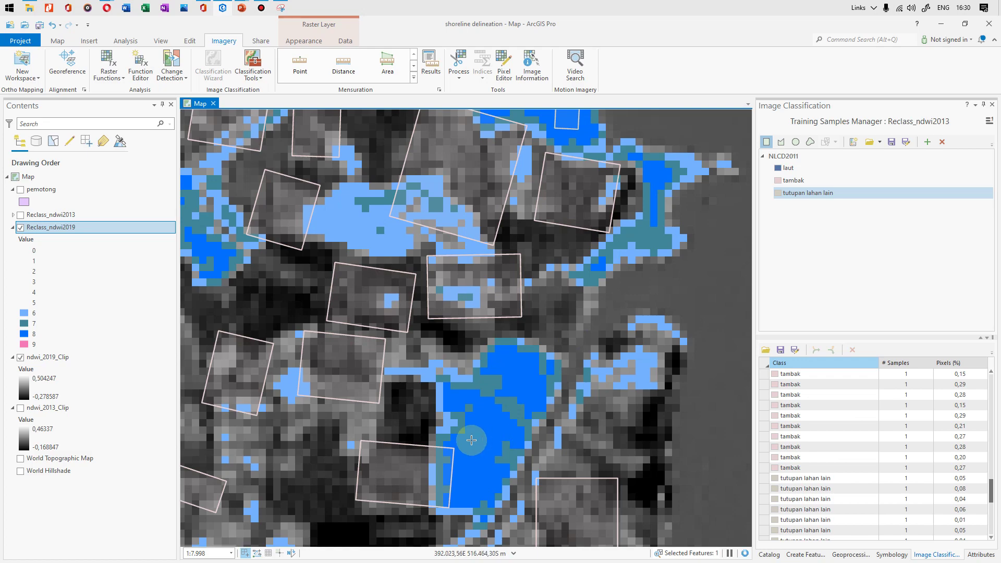
scroll(474, 455, "down", 5)
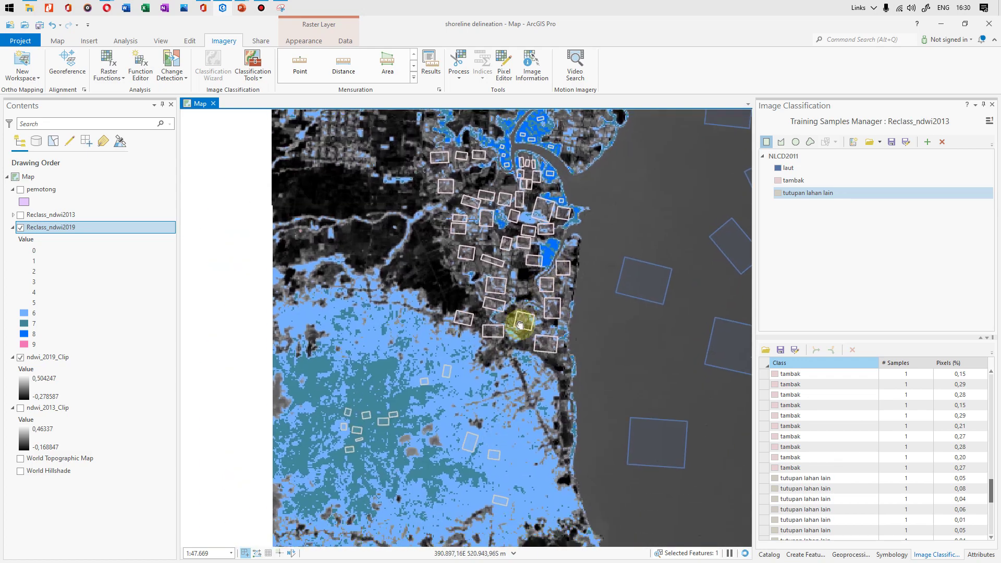
left_click_drag(528, 332, 481, 357)
scroll(831, 447, "down", 5)
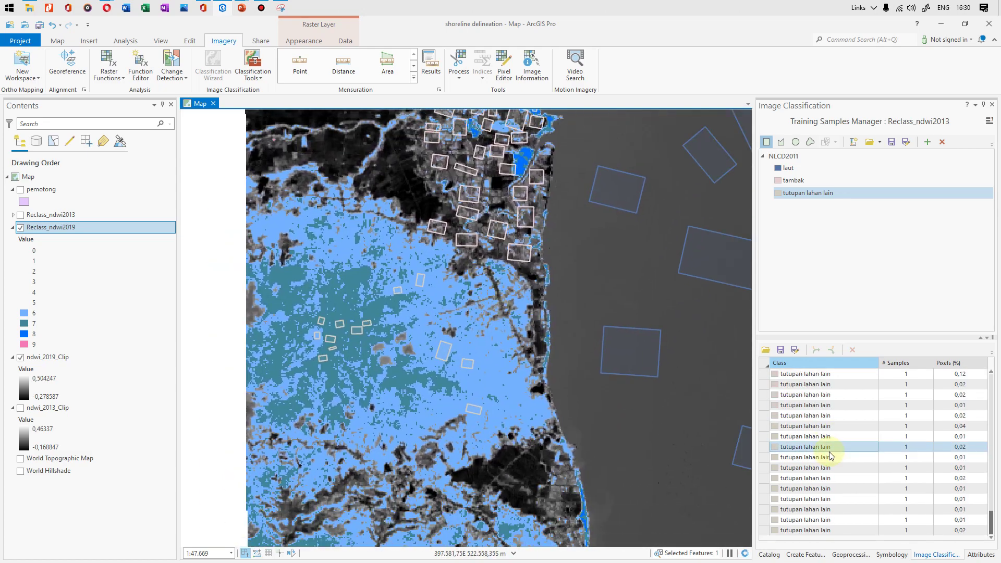
left_click(891, 142)
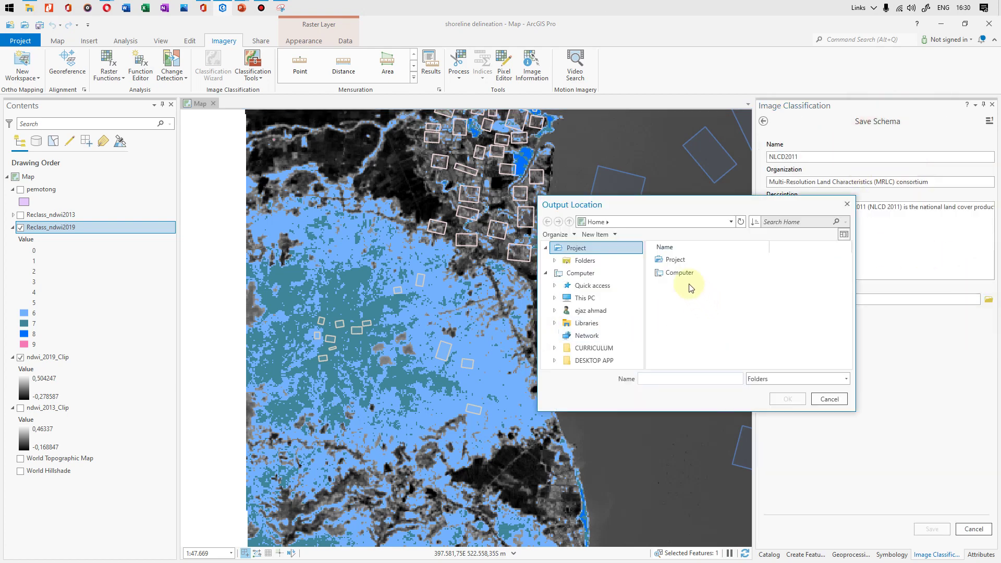
Create a 'train' folder in ml for shoreline and save the NLCD2011 schema there.
double_click(687, 279)
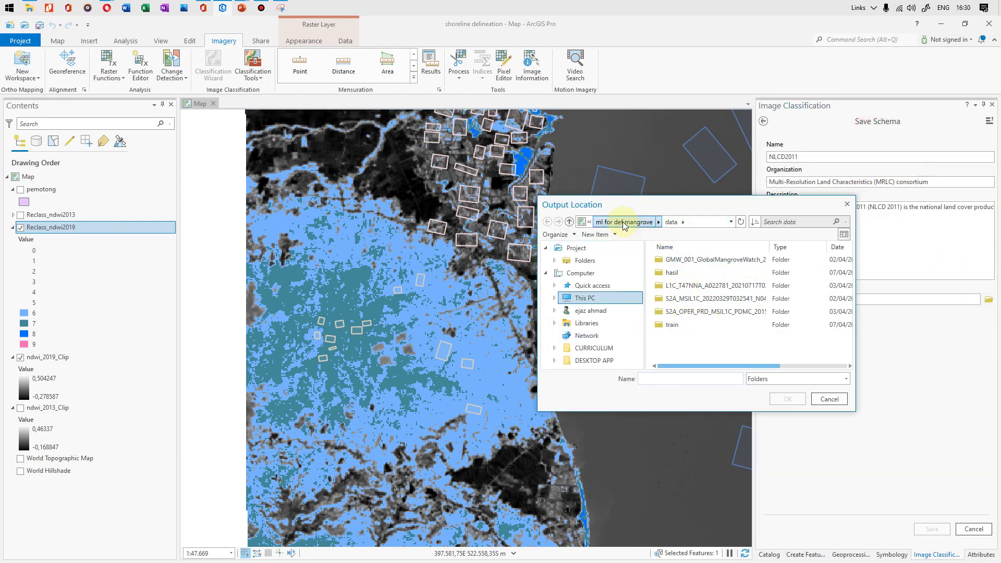
left_click(624, 222)
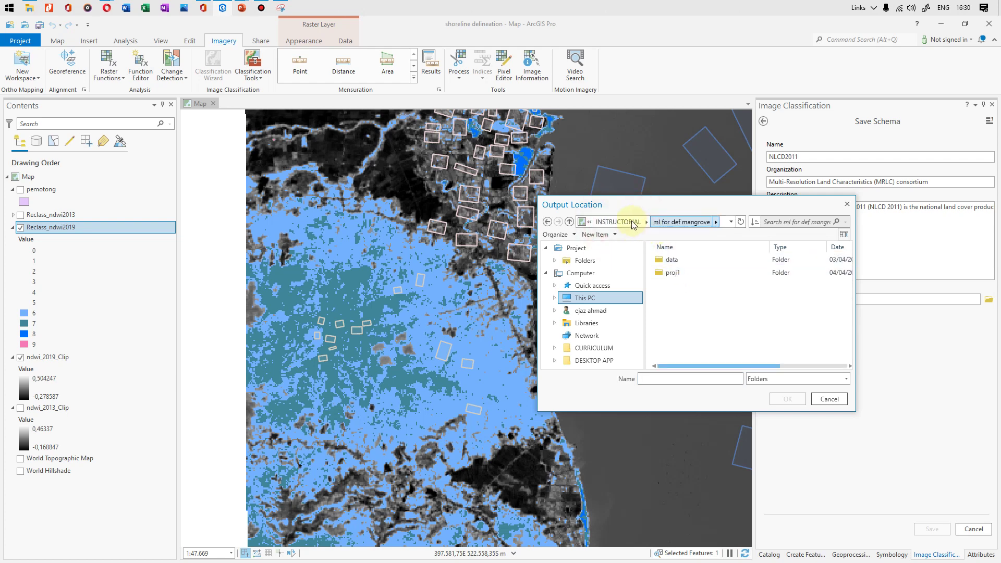
left_click(625, 222)
double_click(683, 285)
right_click(690, 301)
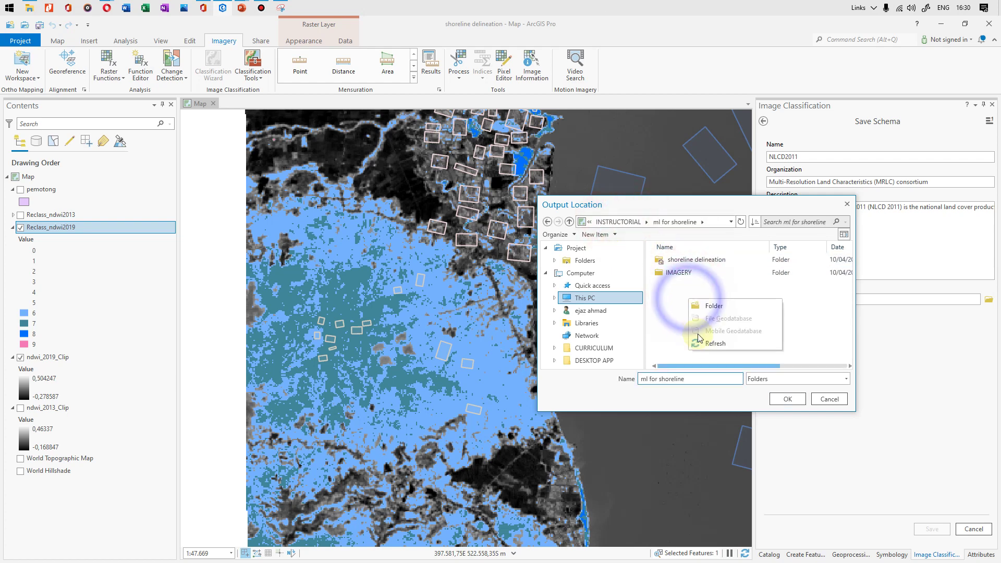
left_click(714, 307)
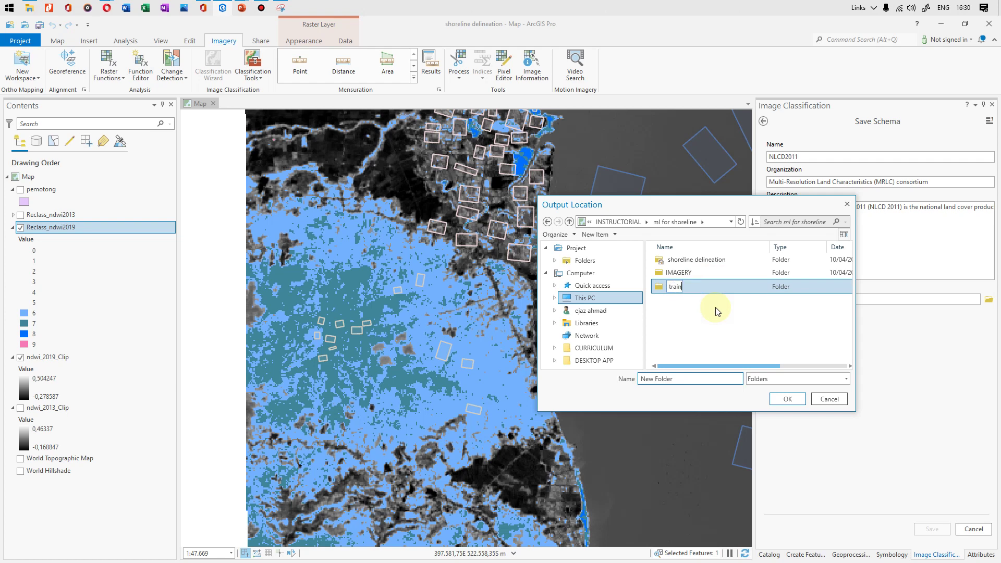
left_click(715, 311)
left_click(706, 297)
left_click(787, 398)
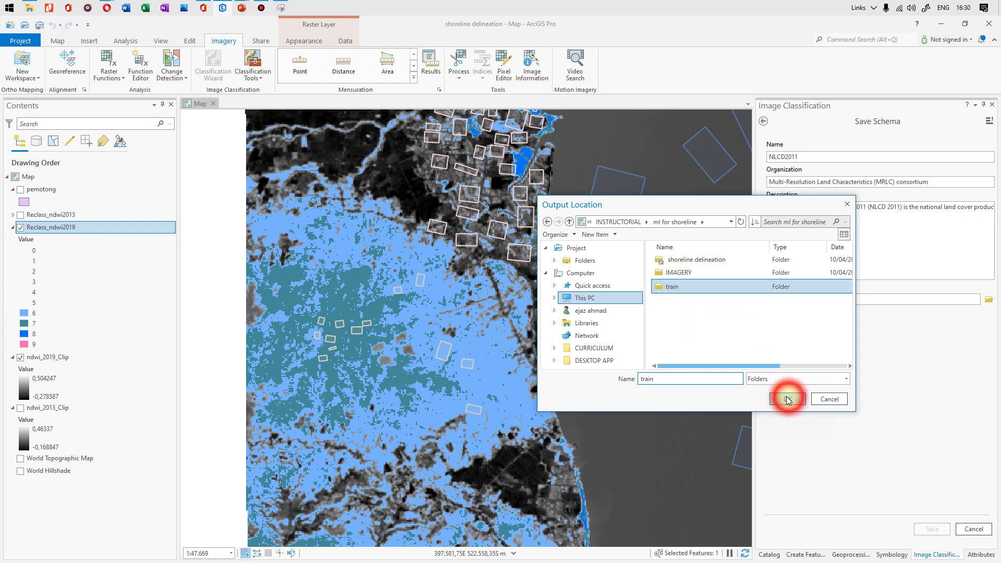
left_click(943, 530)
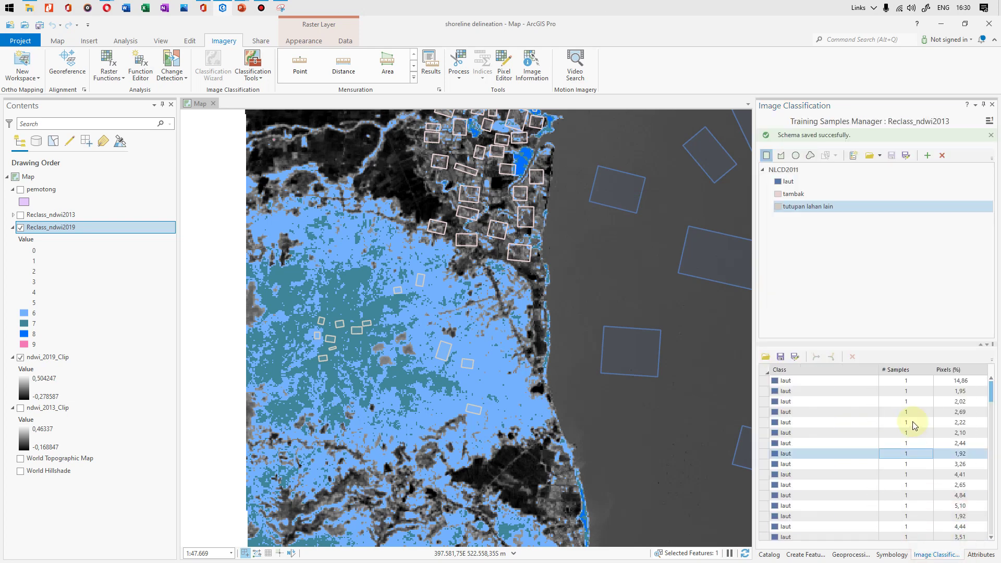
For saving training samples, browse portal, databases and the IMAGERY folder, returning to Folders.
left_click(781, 357)
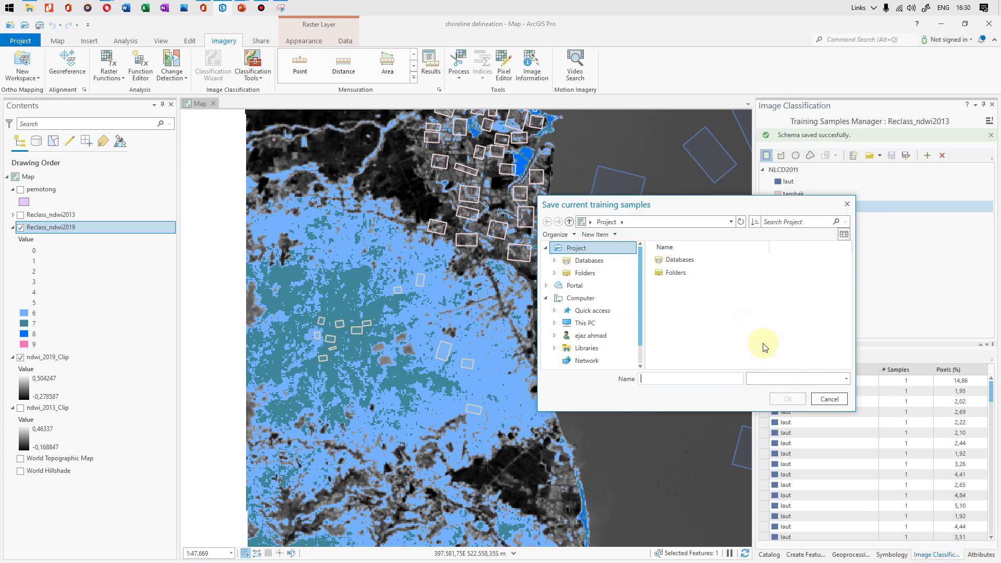
left_click(575, 285)
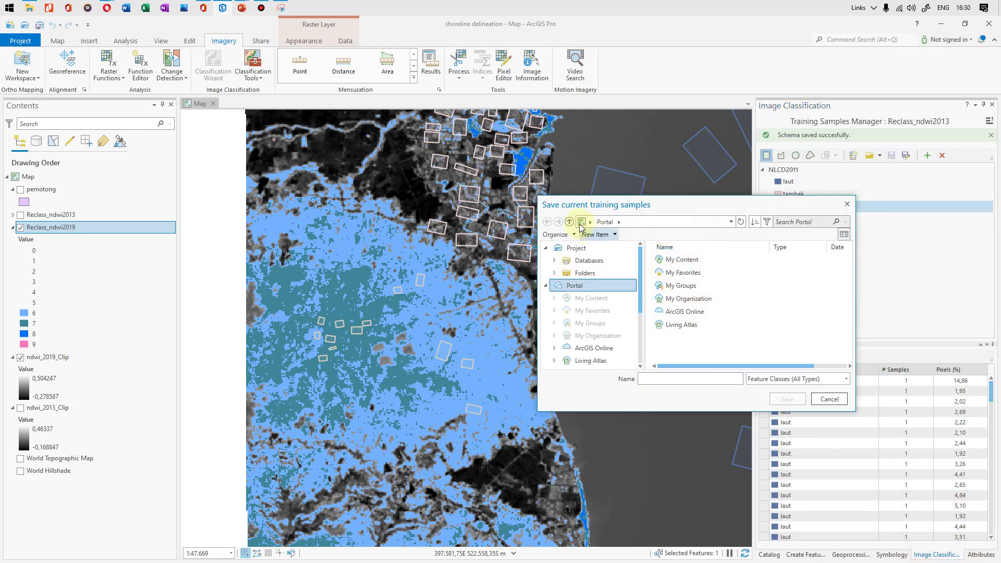
left_click(584, 273)
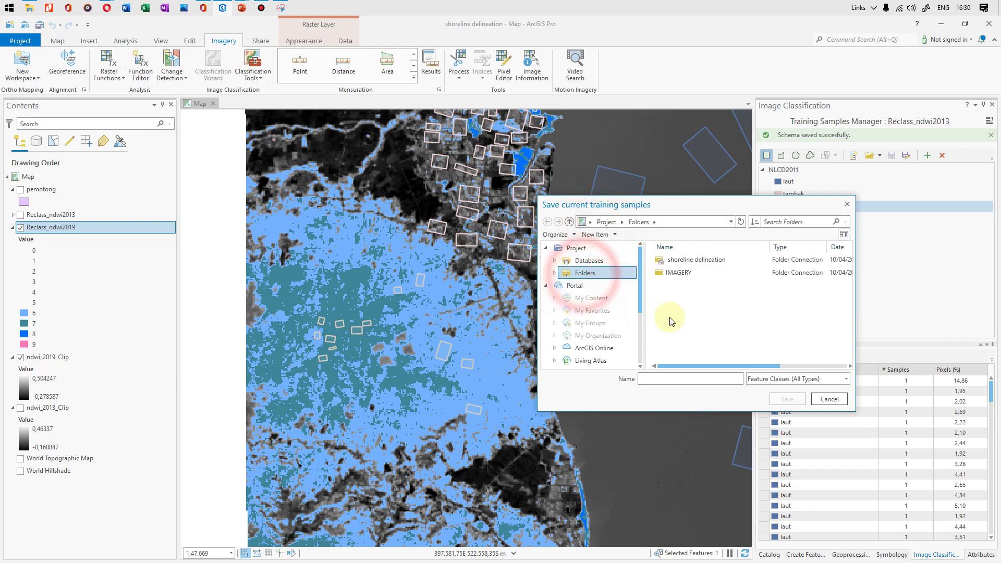
double_click(677, 272)
left_click(584, 273)
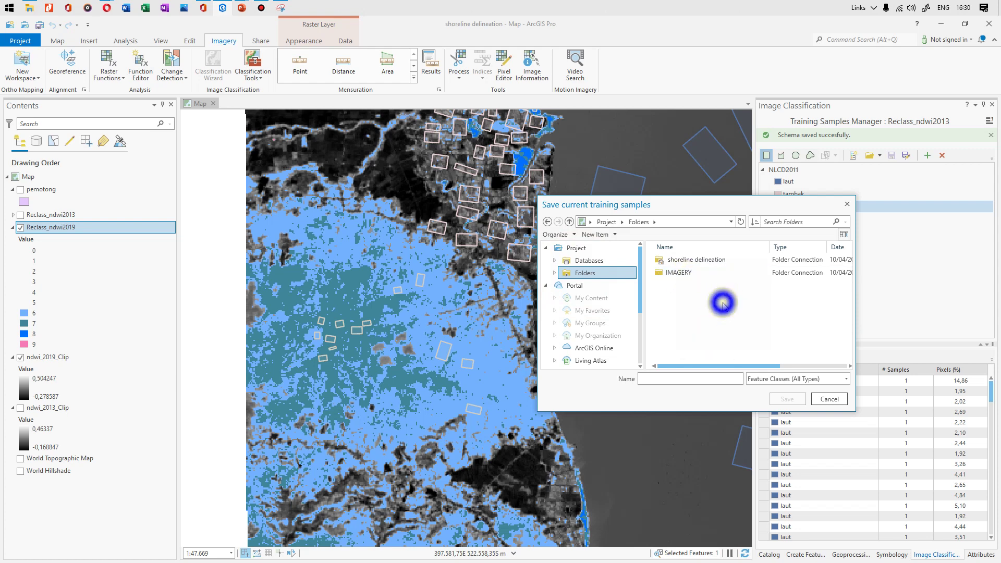
left_click(697, 286)
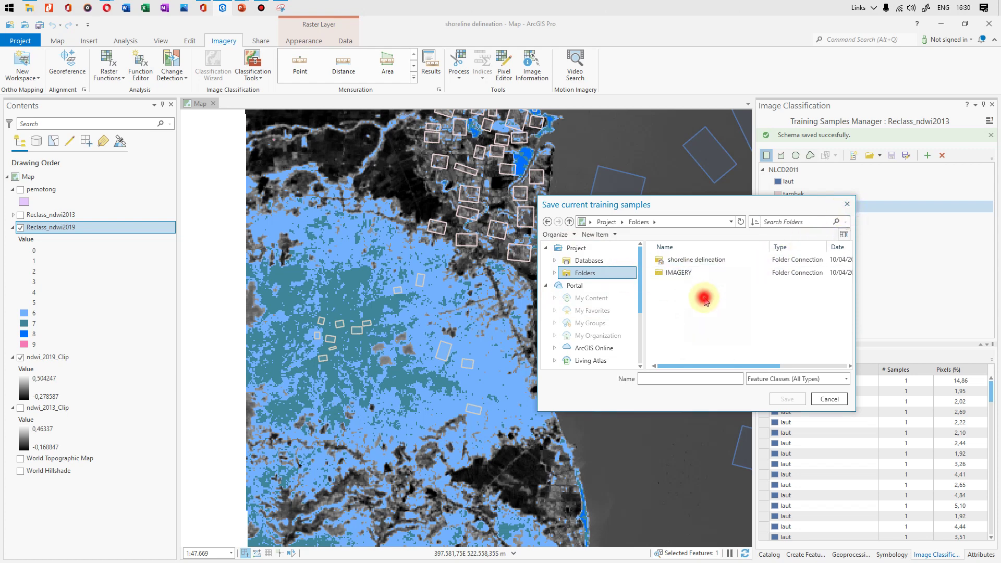
left_click(583, 260)
left_click(594, 273)
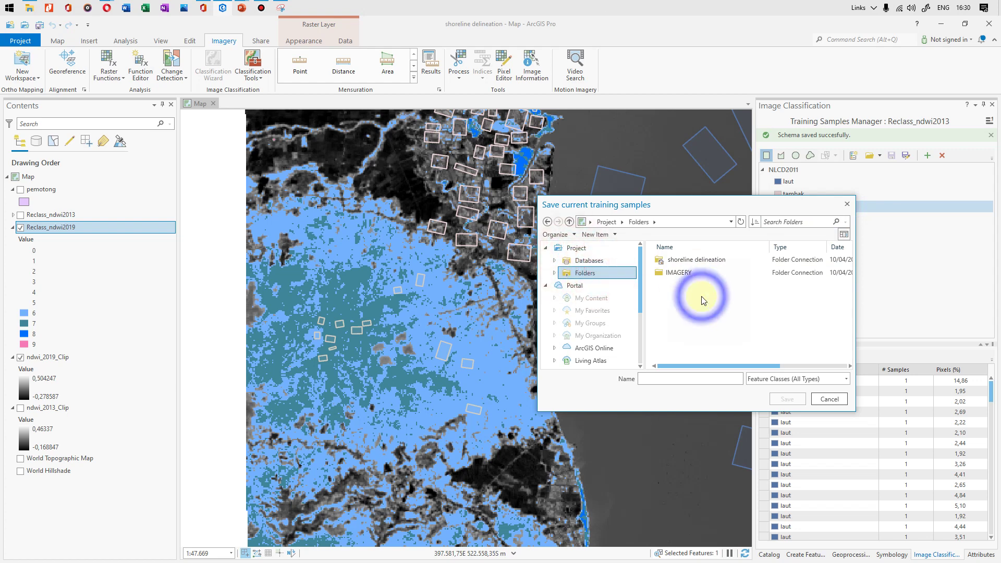
double_click(680, 274)
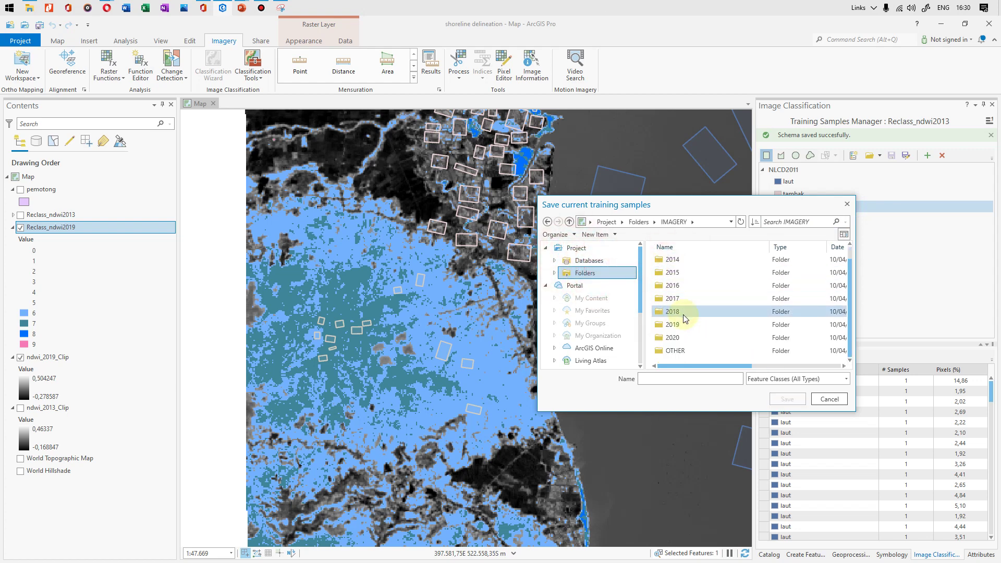
left_click(546, 221)
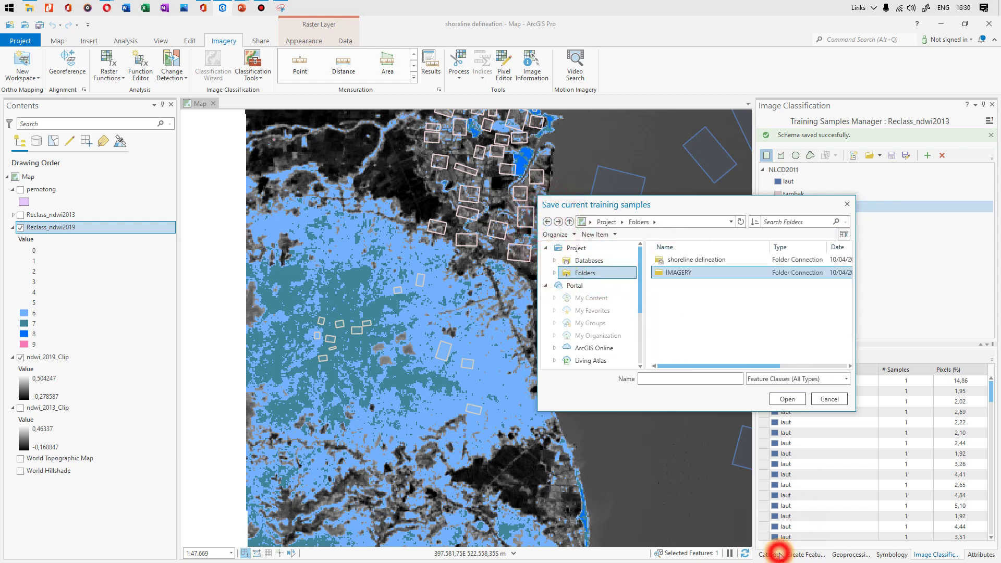
Cancel the save and collapse the geodatabase and 2013/2019 imagery folders in Catalog.
left_click(828, 398)
left_click(768, 553)
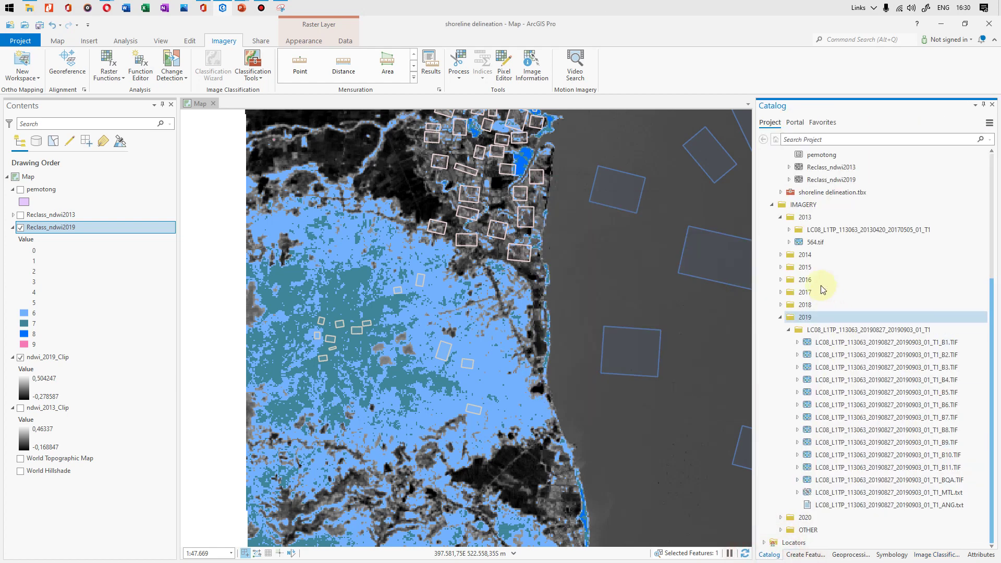
scroll(820, 287, "up", 4)
left_click(778, 219)
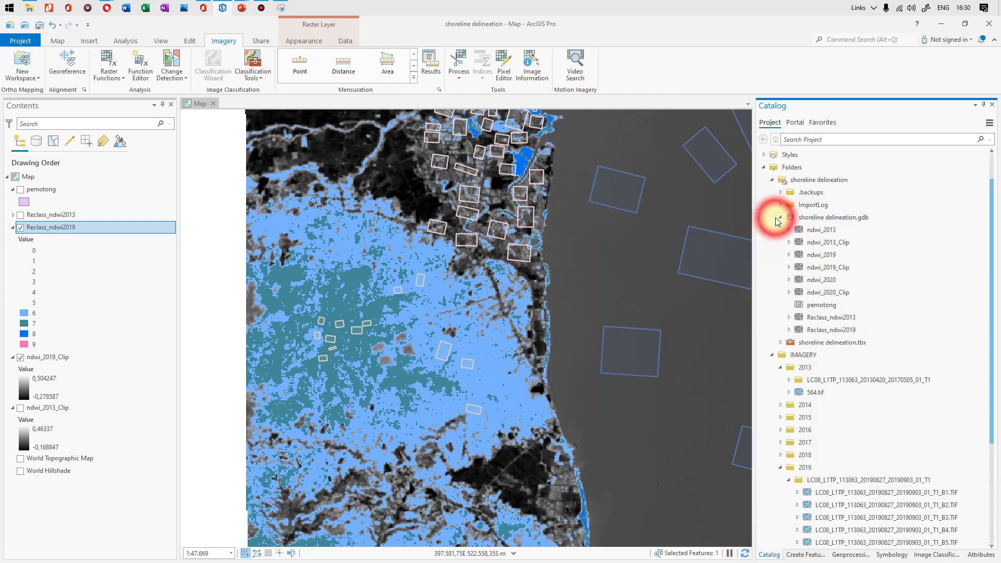
left_click(780, 254)
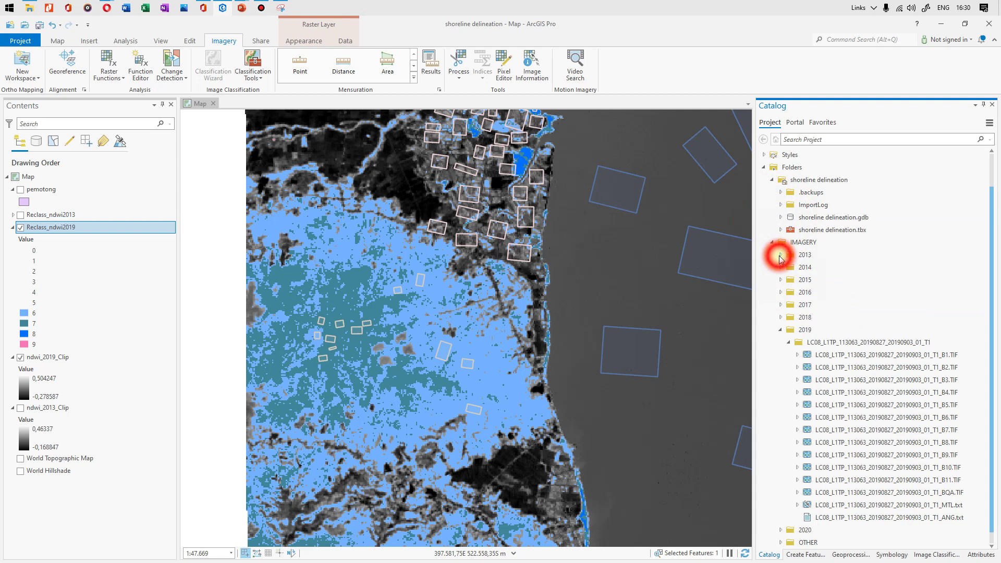
left_click(780, 329)
left_click(796, 282)
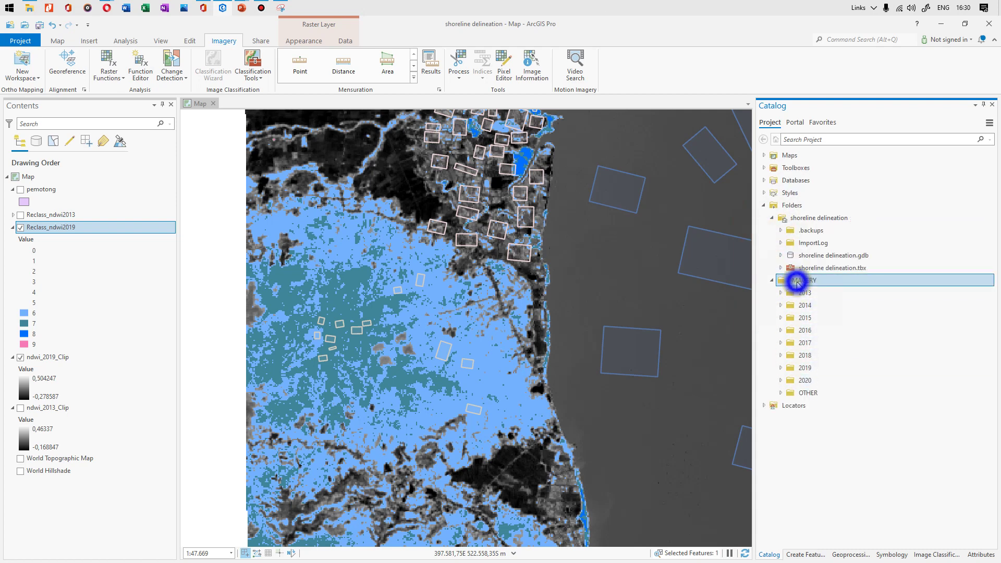
Create a new folder inside IMAGERY, then permanently delete it.
right_click(797, 282)
mouse_move(847, 296)
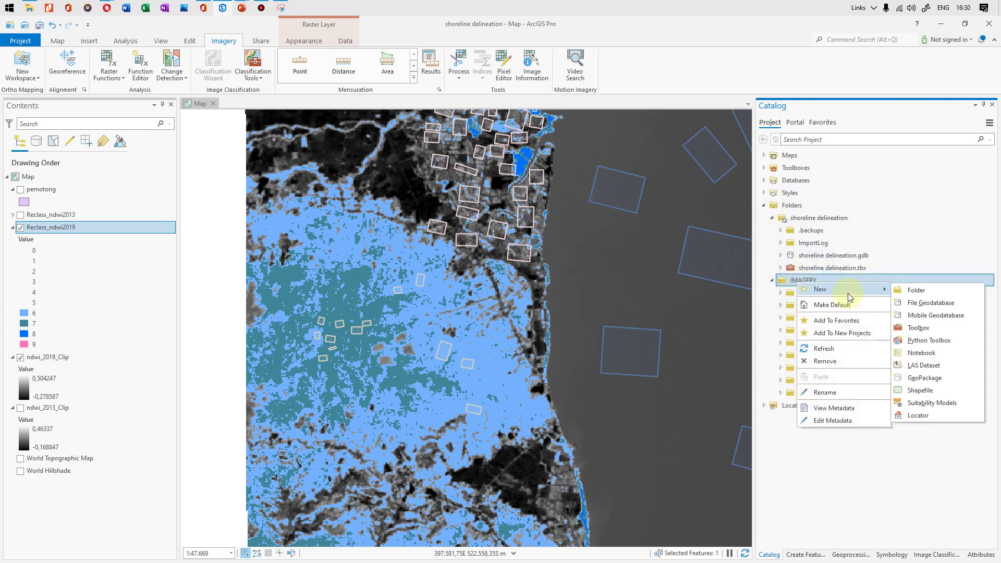
left_click(910, 290)
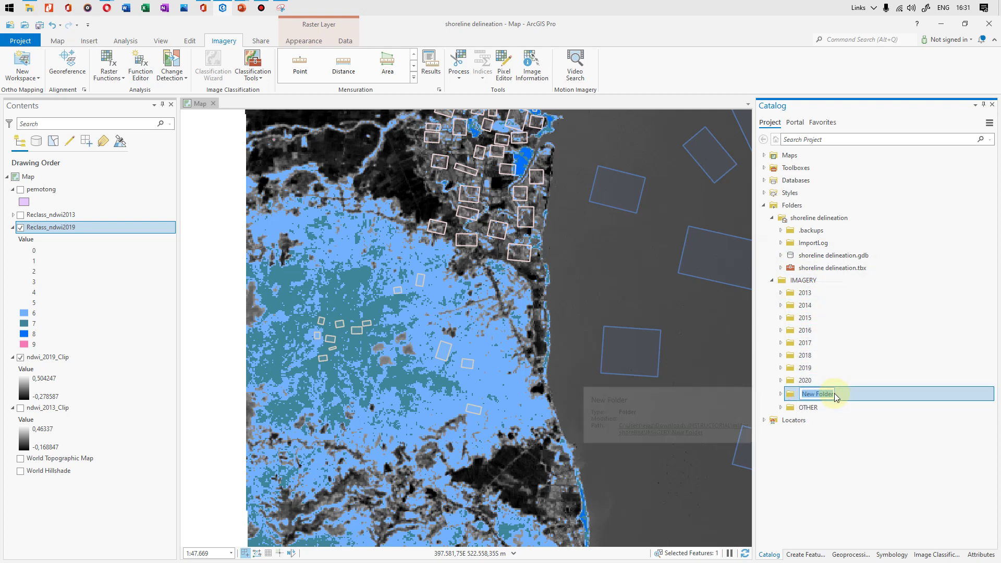
key("Escape")
key("Delete")
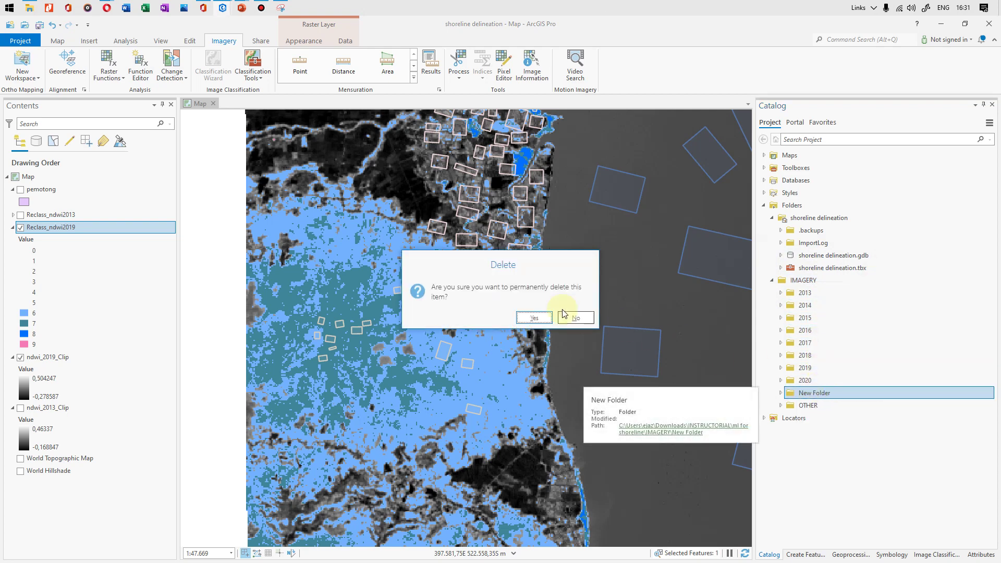
left_click(526, 318)
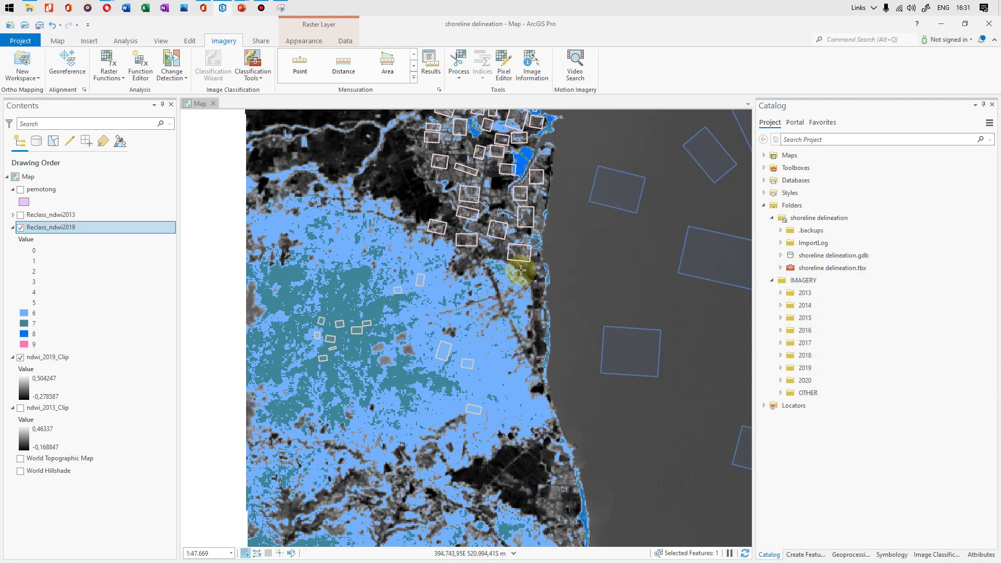
Check in File Explorer that the train folder exists on disk.
left_click(30, 11)
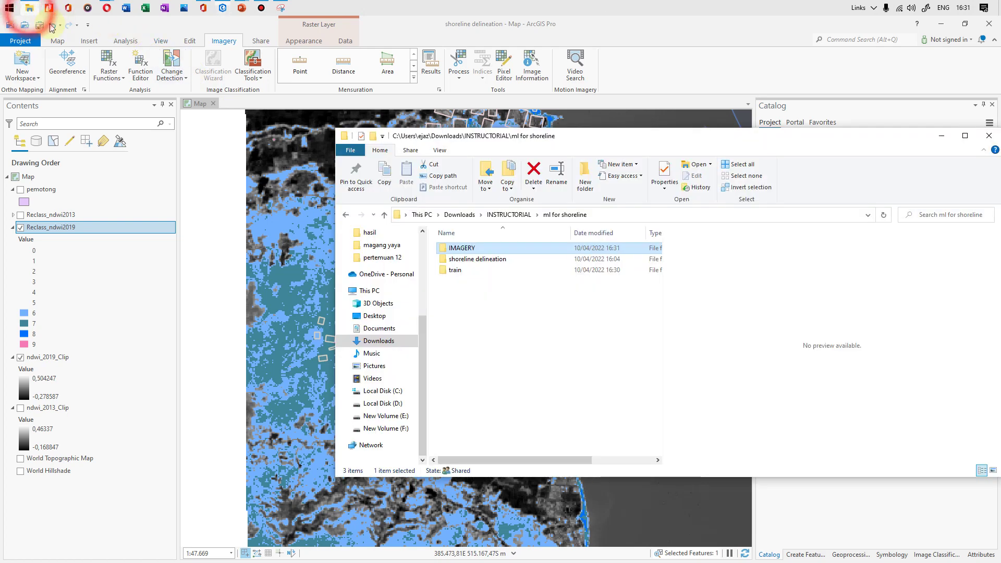
left_click(460, 270)
left_click(832, 496)
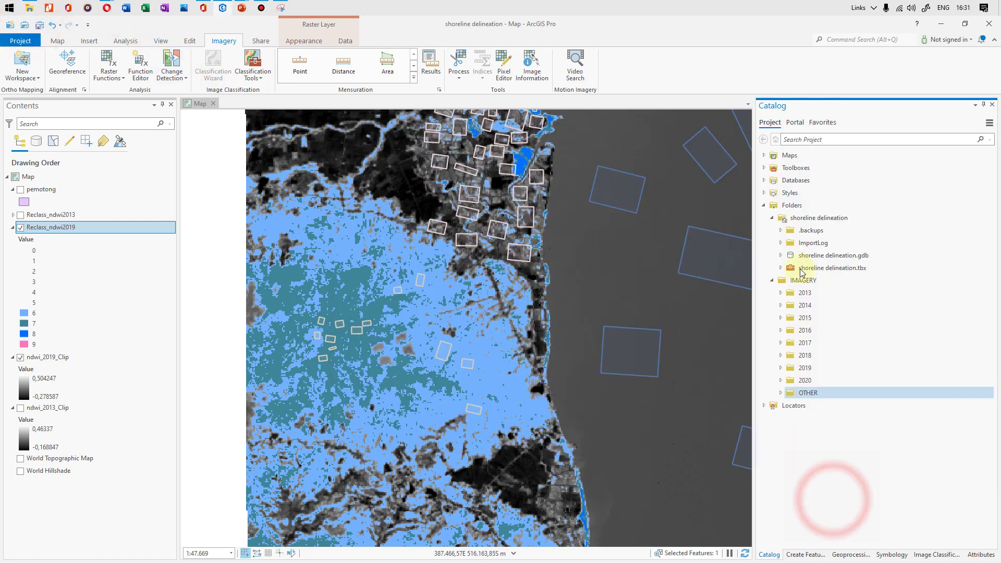
Add the train folder as a folder connection and return to the Training Samples Manager.
right_click(793, 208)
left_click(808, 217)
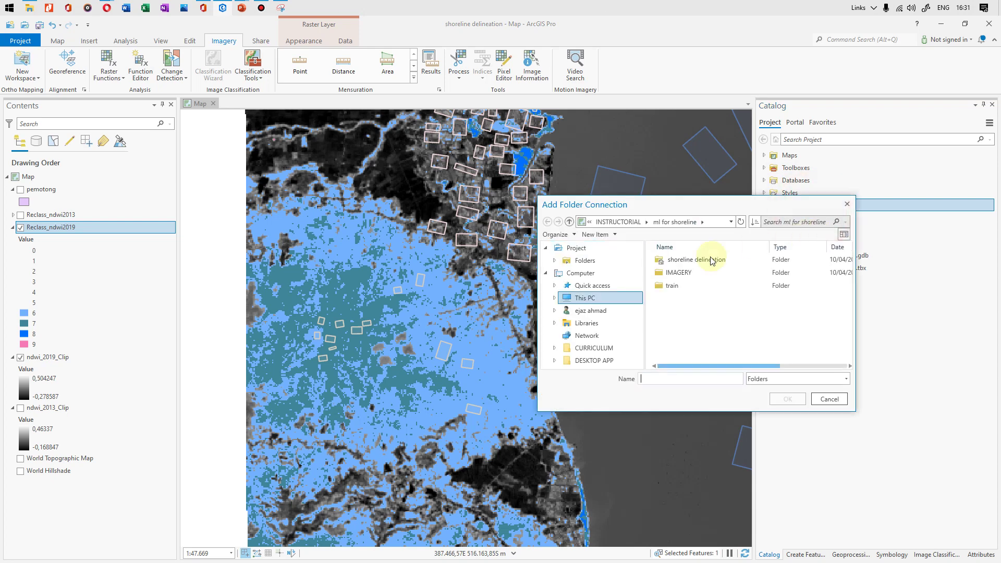
left_click(677, 286)
left_click(787, 399)
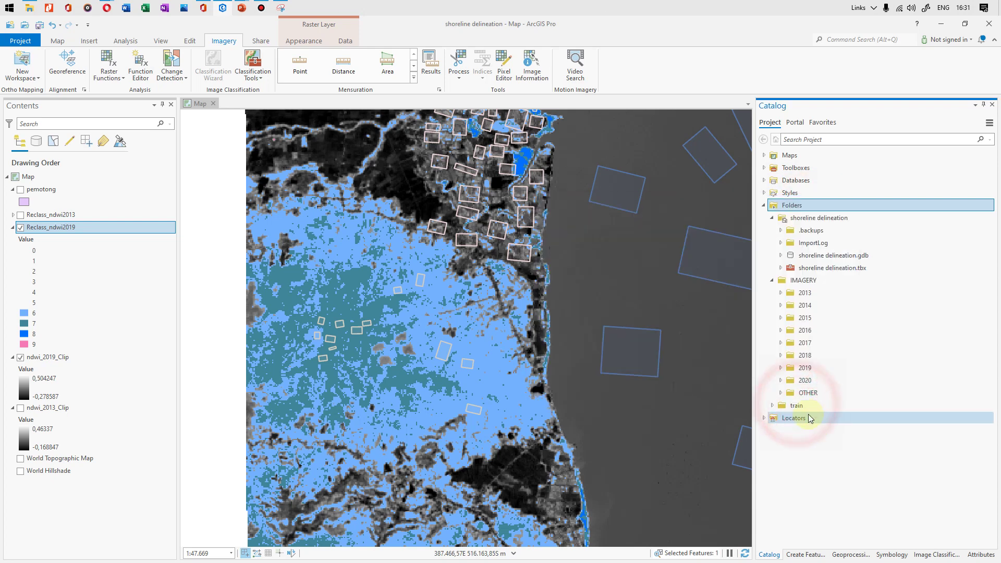
left_click(848, 554)
left_click(936, 554)
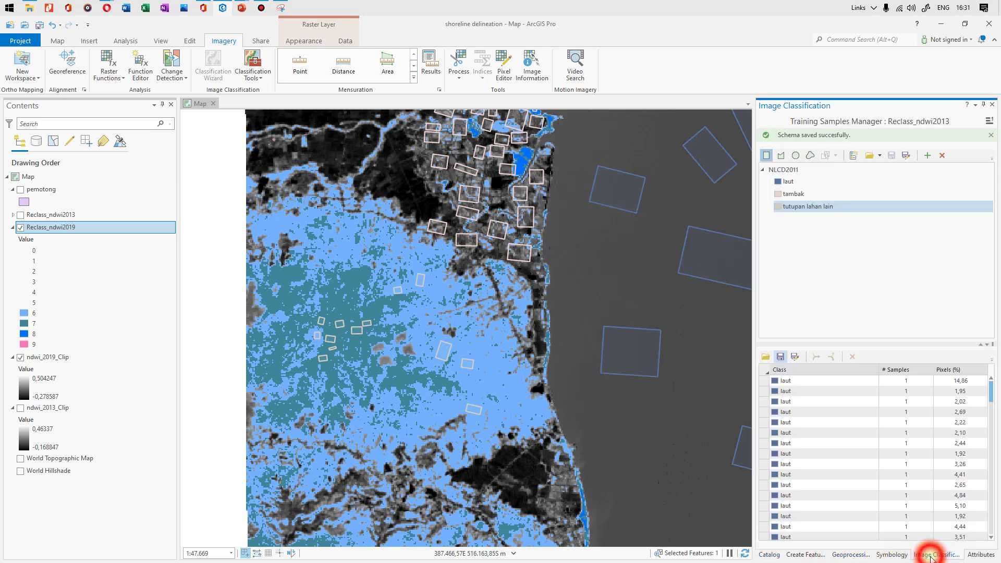
Save the current training samples as train.shp in the train folder connection.
left_click(780, 358)
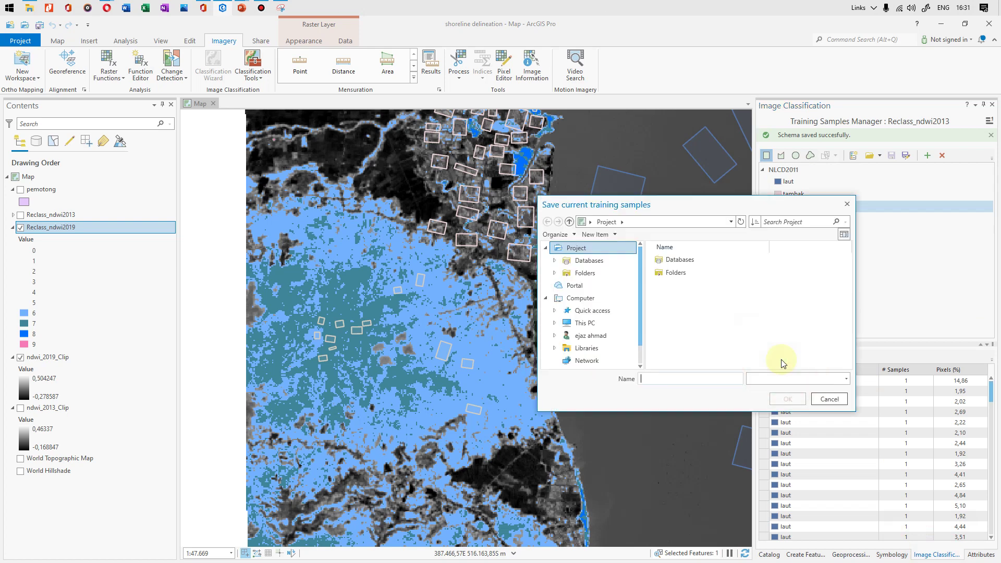
double_click(679, 276)
left_click(639, 222)
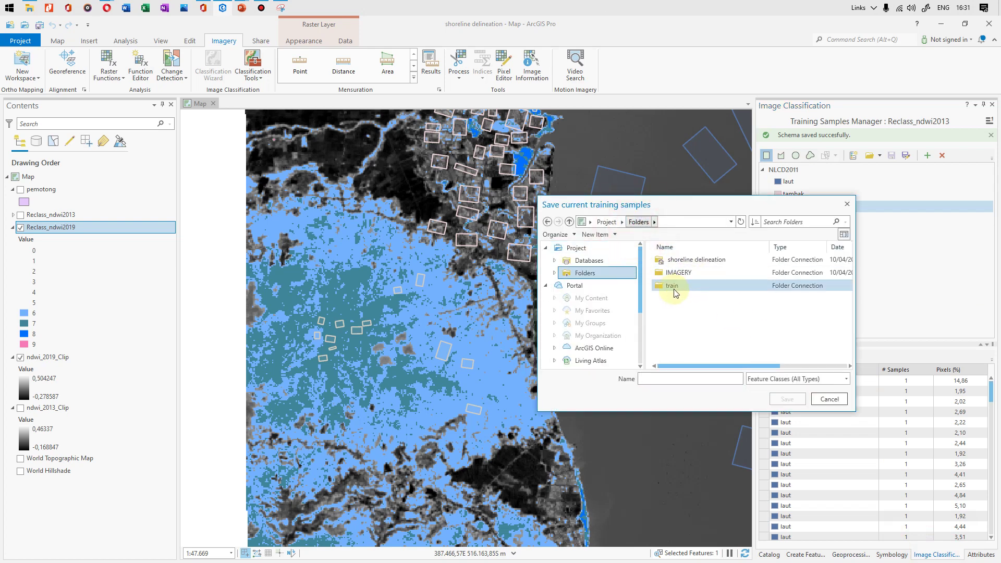
left_click(672, 285)
left_click(788, 399)
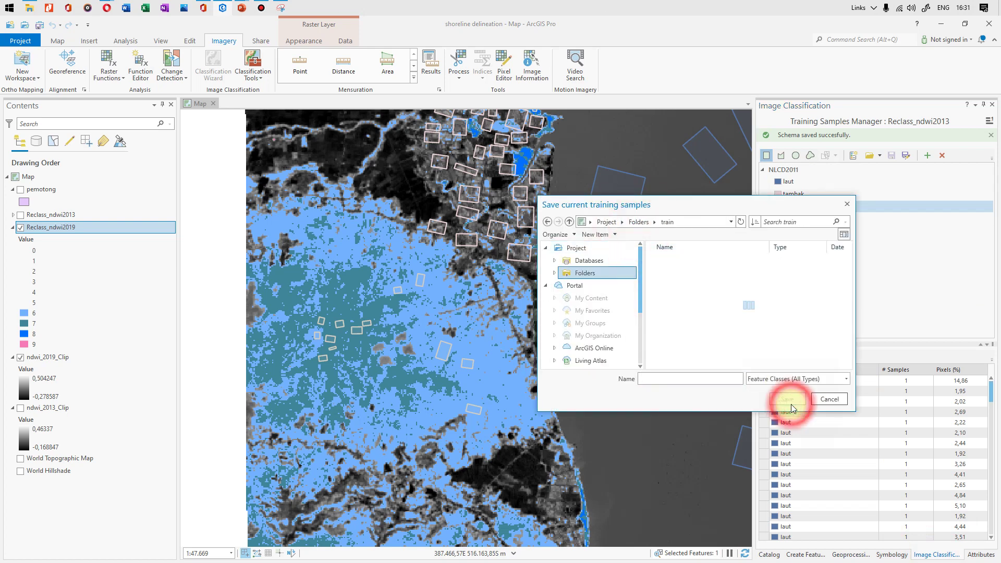
left_click(712, 375)
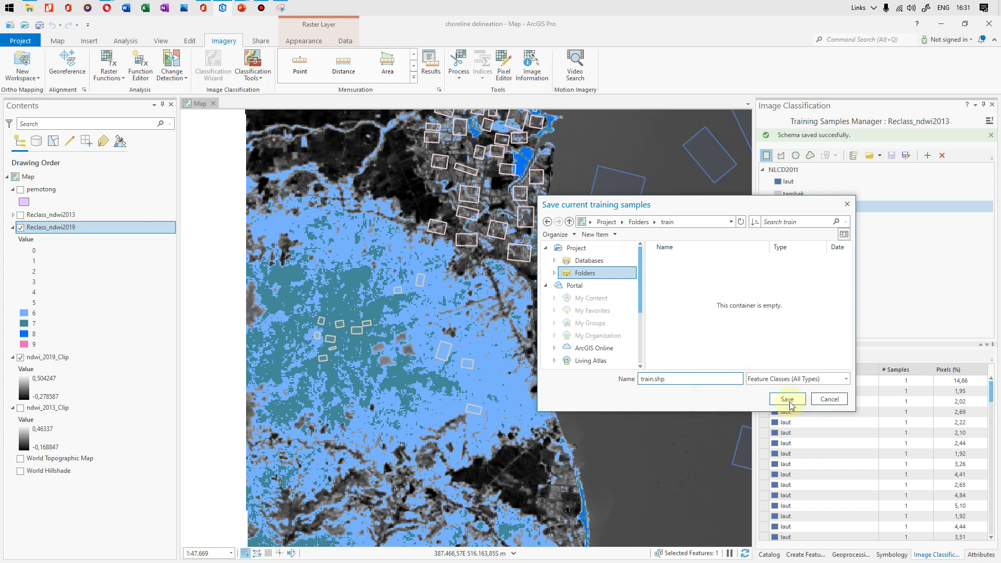
left_click(789, 400)
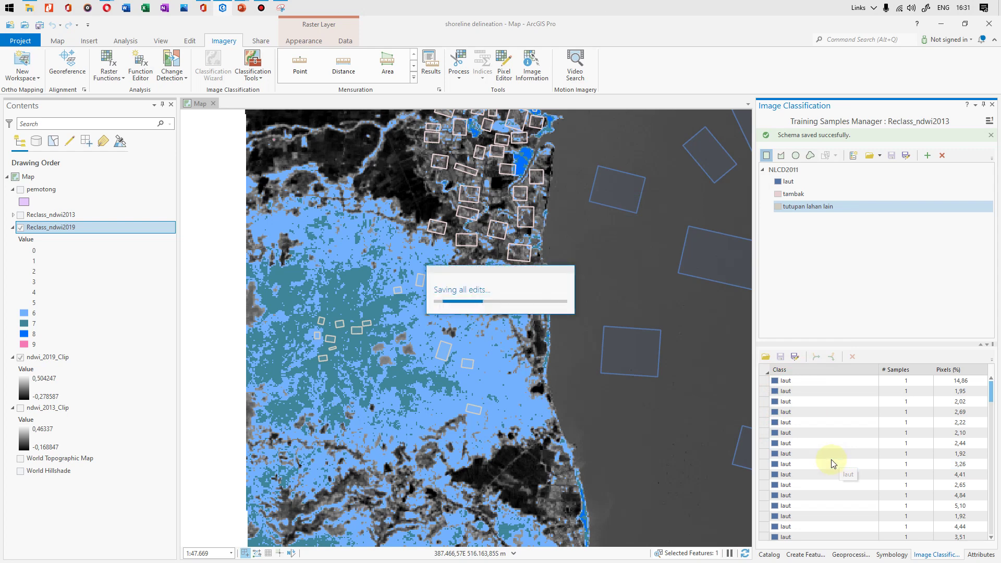
left_click(837, 402)
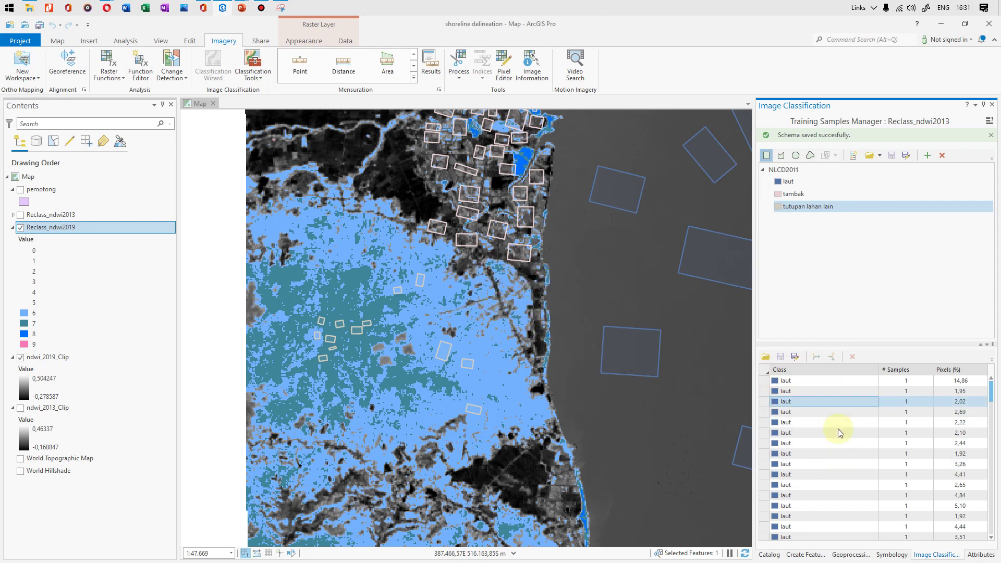
scroll(873, 458, "down", 20)
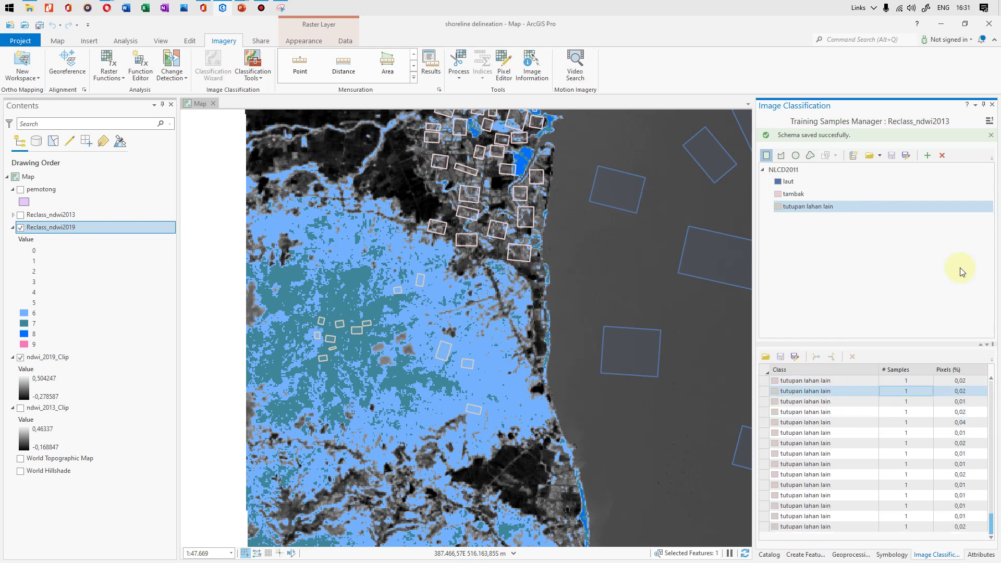
Open the Image Classification form and look over the available classifier methods.
left_click(257, 72)
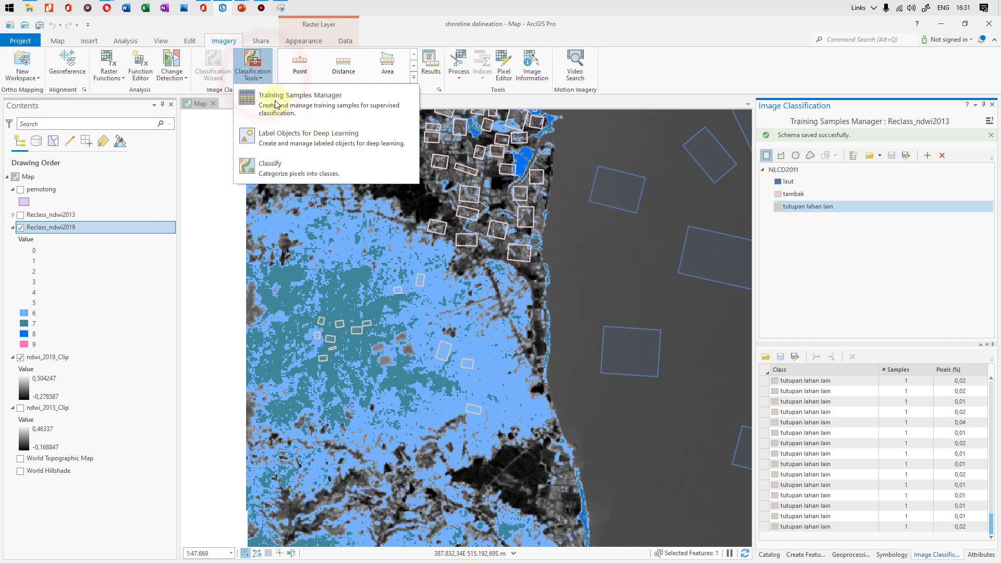
left_click(302, 173)
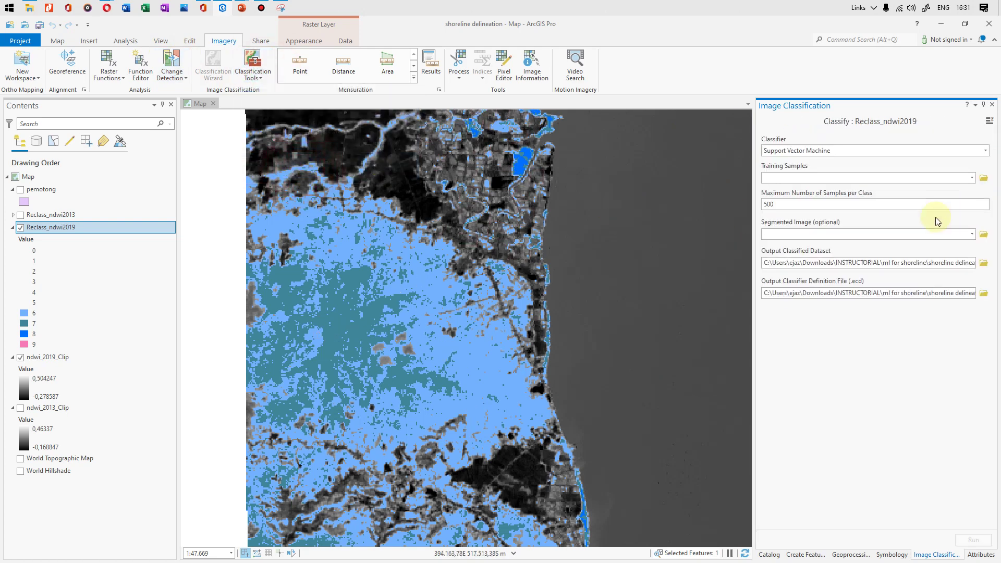
left_click(987, 152)
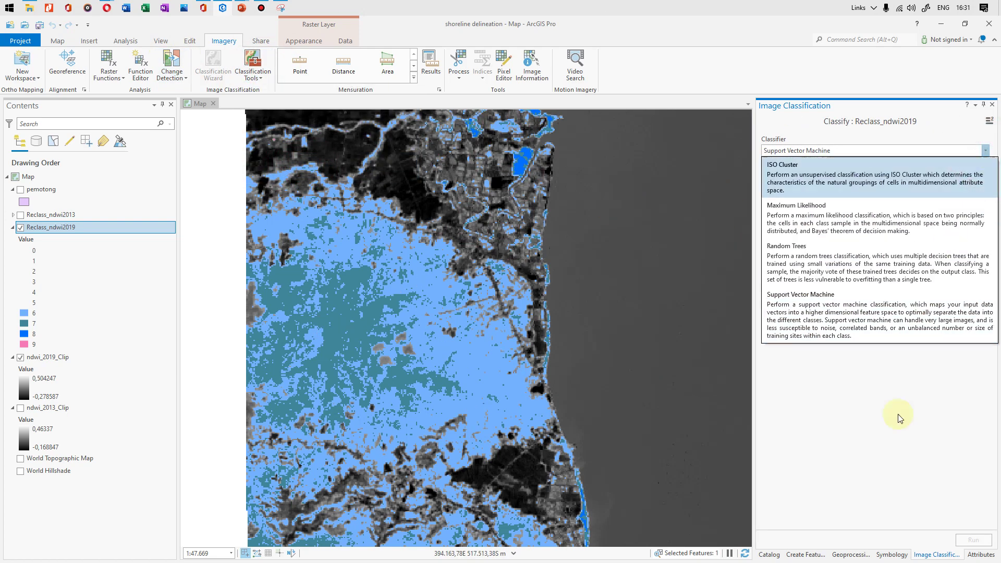
left_click(890, 482)
Refresh the train folder in the catalog and add train.shp to the map.
left_click(768, 555)
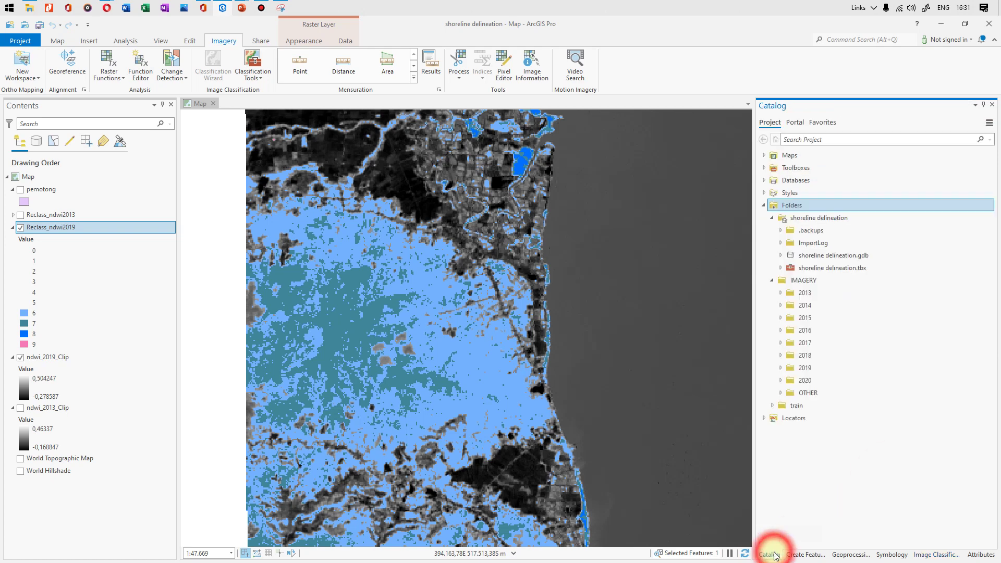
left_click(773, 405)
right_click(794, 408)
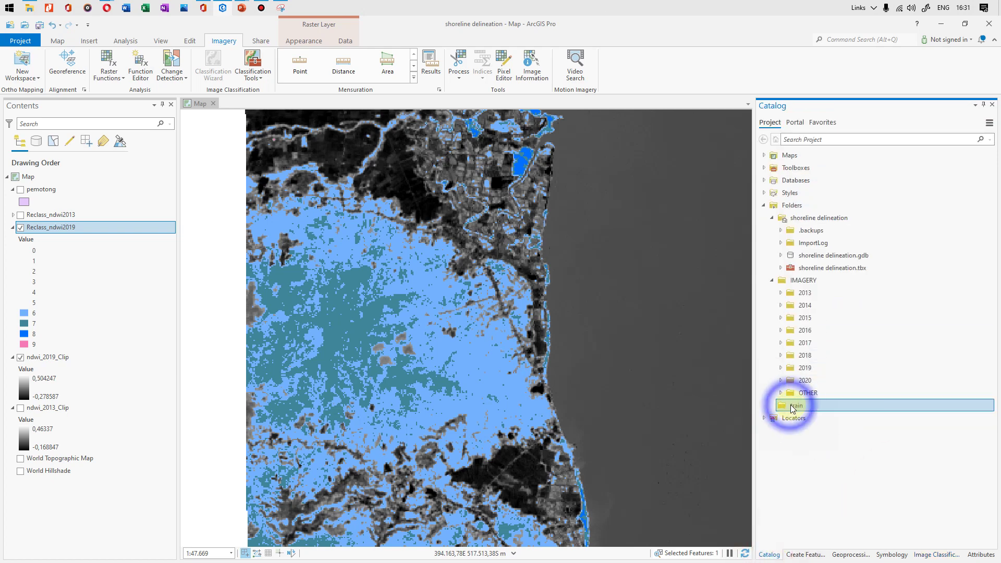
left_click(836, 475)
left_click_drag(810, 417, 555, 372)
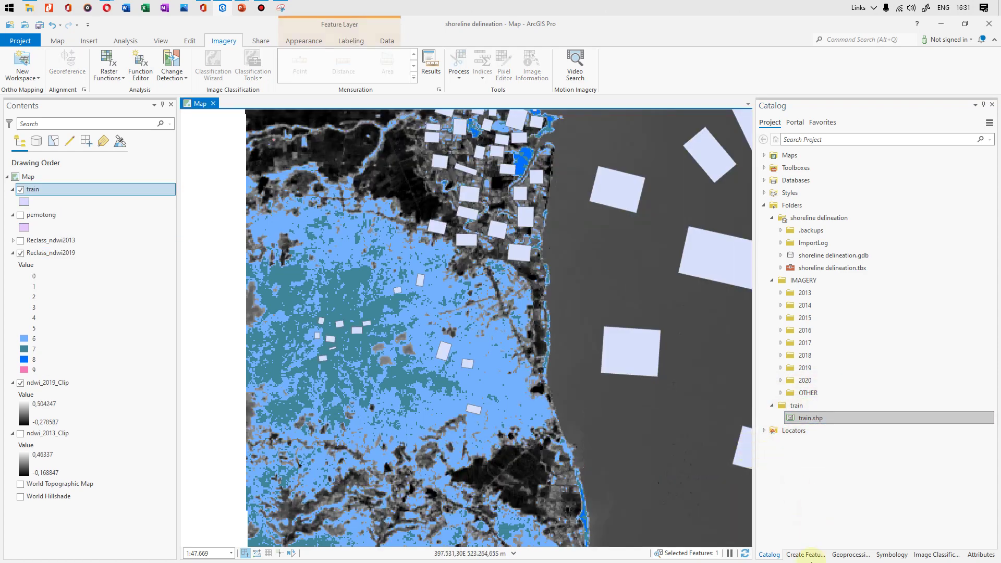
Choose Random Trees with train as training samples, 5000 trees and depth 300.
left_click(935, 555)
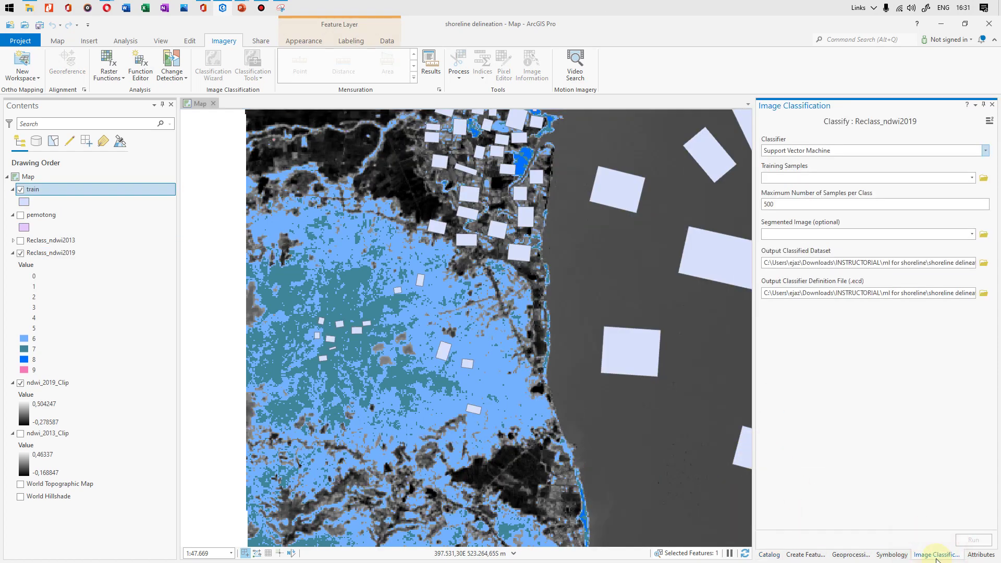
left_click(985, 154)
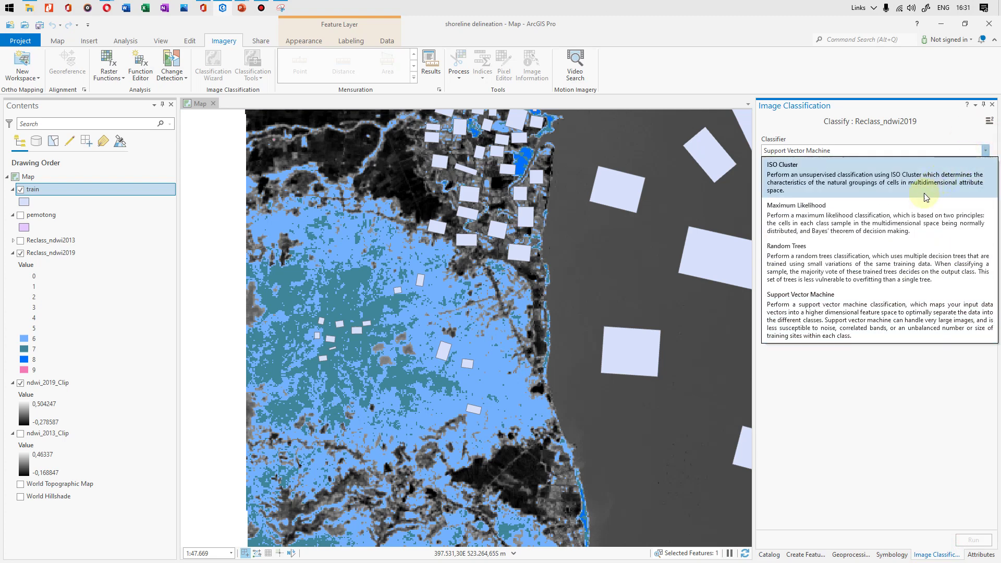
left_click(845, 259)
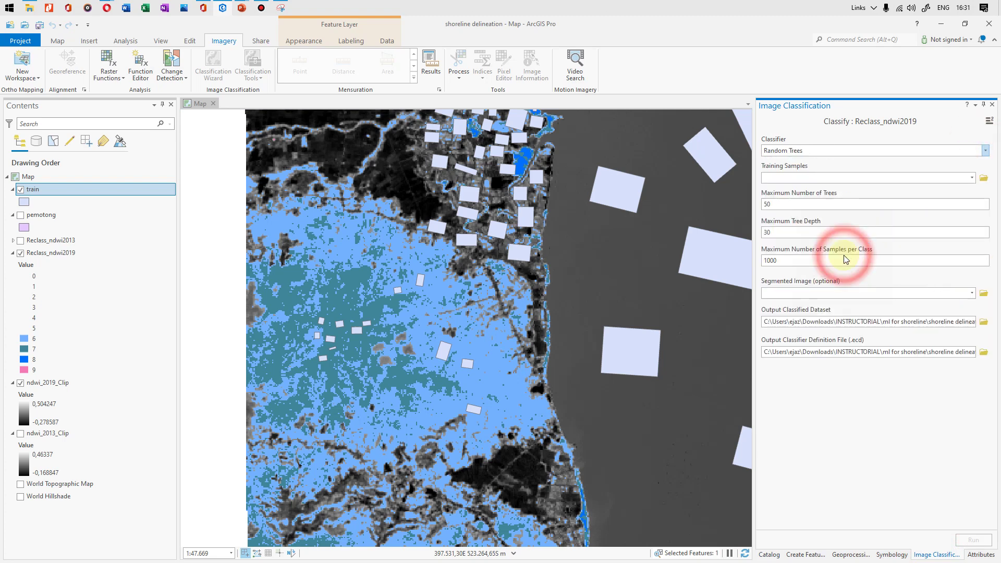
left_click(970, 178)
left_click(834, 189)
left_click(824, 205)
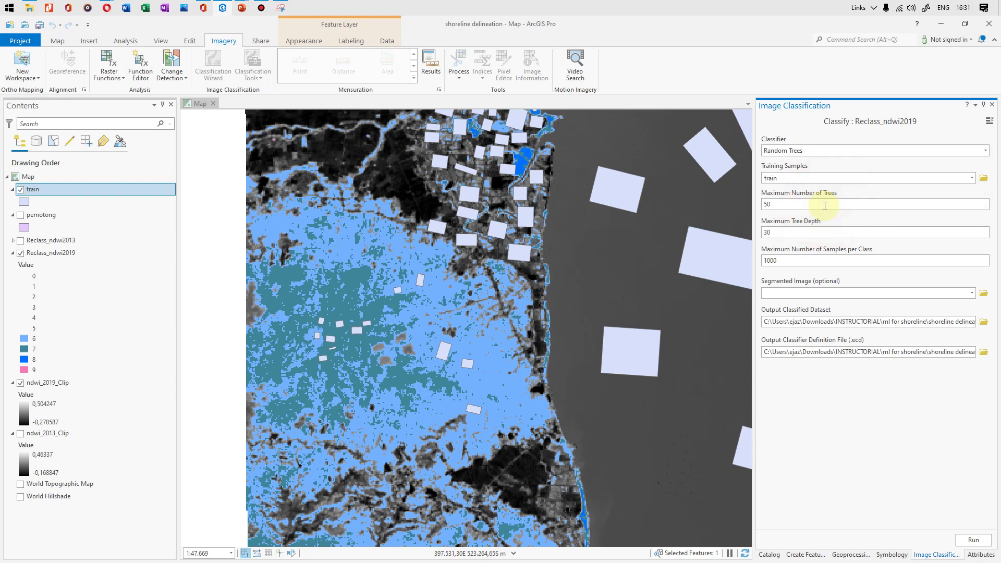
left_click(822, 235)
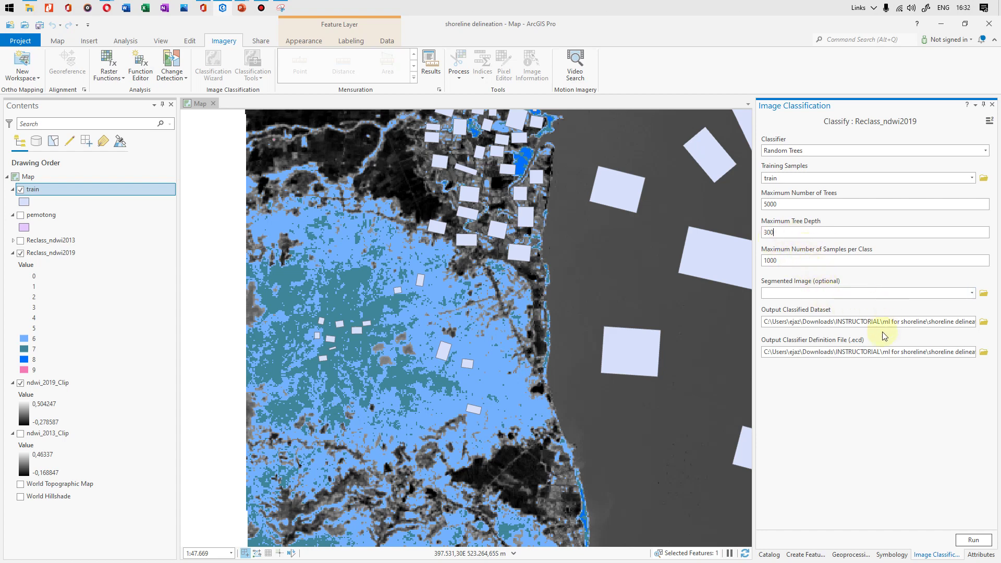
Rename the classified output to rf_coba_1 and run the classification.
left_click(945, 322)
key("End")
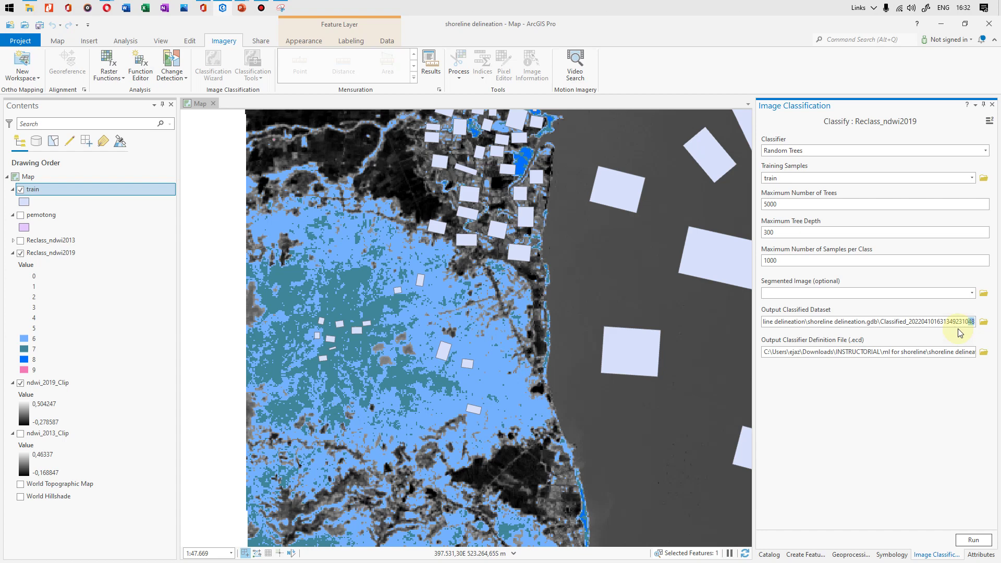
key("shift+Left")
key("shift+Left")
key("shift+Left")
key("shift+Left")
key("shift+Left")
key("shift+Left")
key("shift+Left")
key("shift+Left")
key("shift+Left")
key("shift+Left")
key("shift+Left")
key("shift+Left")
key("shift+Left")
key("shift+Left")
key("shift+Left")
key("shift+Left")
key("shift+Left")
key("shift+Left")
key("shift+Left")
key("shift+Left")
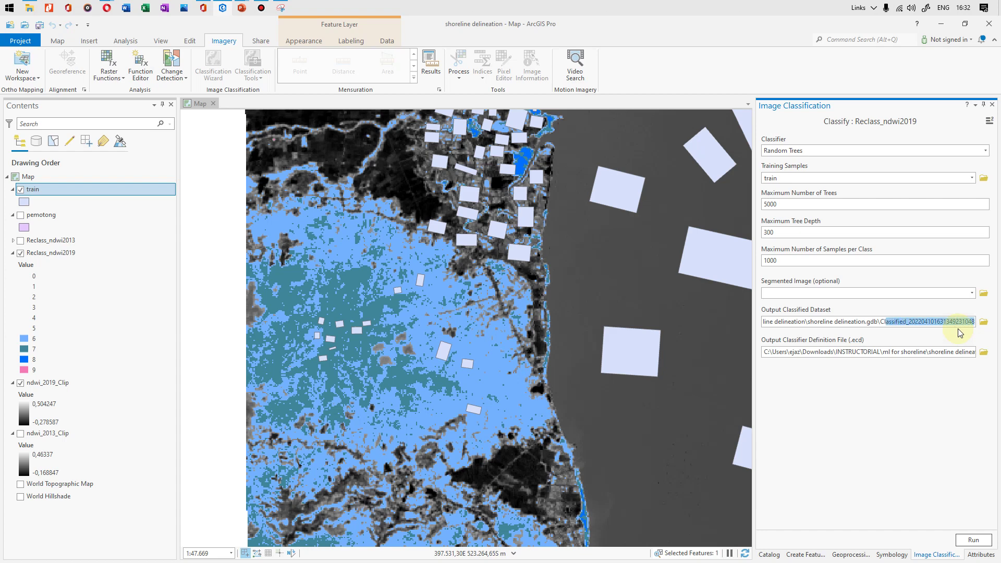
key("shift+Left")
key("shift+Left")
type("rf")
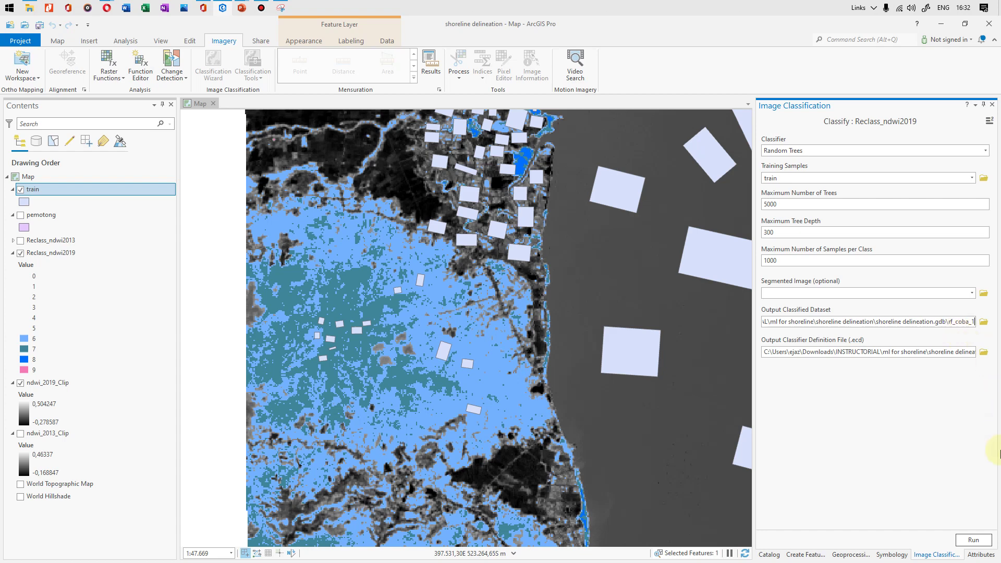
left_click(973, 541)
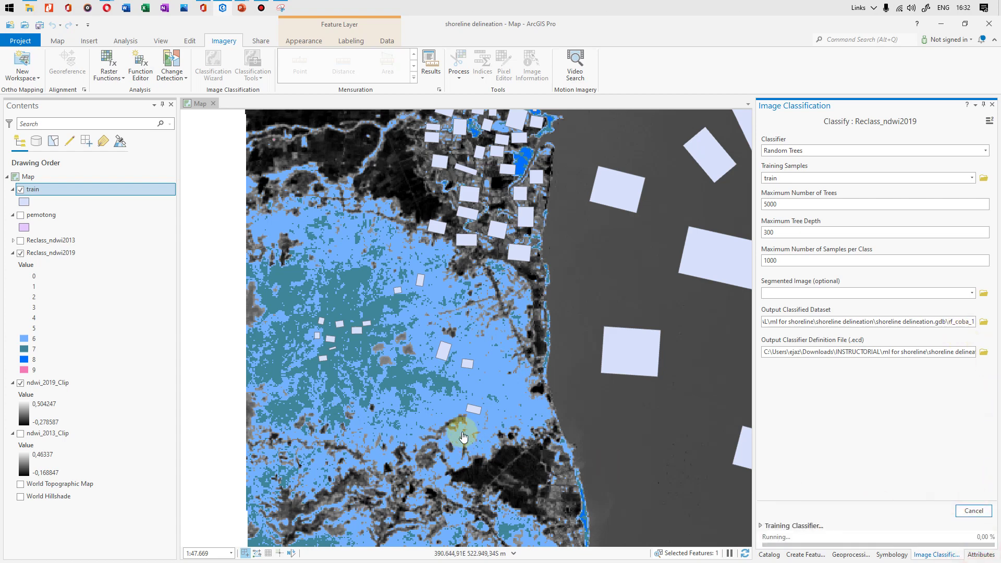
Enlarge the classification message log and highlight the 0,7658 training accuracy.
left_click(761, 526)
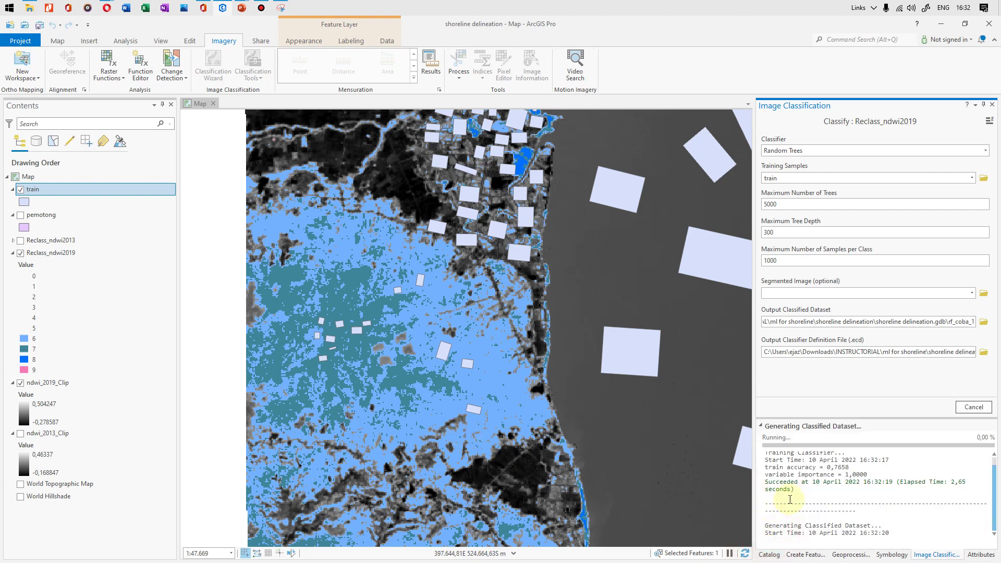
left_click_drag(781, 417, 786, 251)
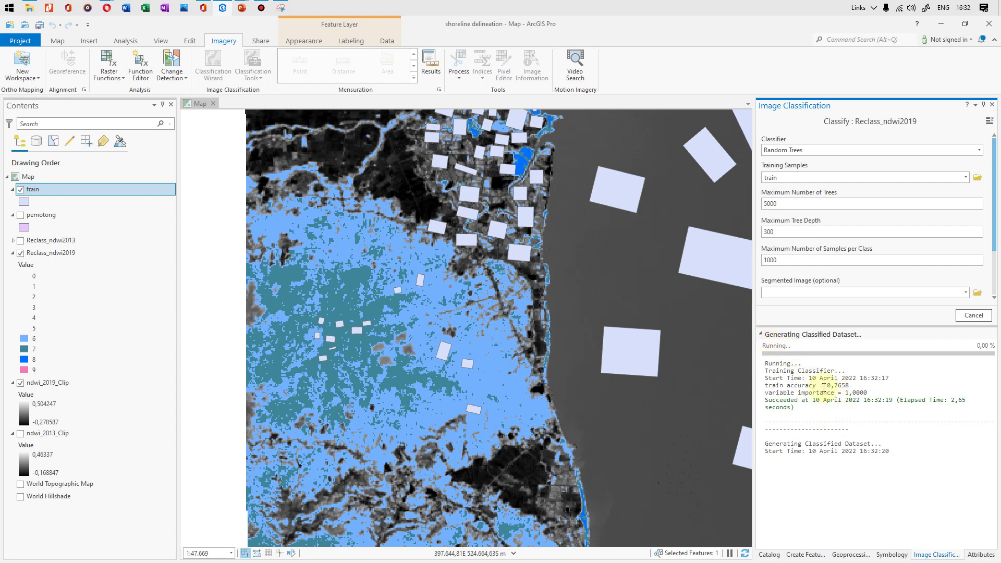
left_click_drag(820, 386, 850, 387)
Pan along the coast, then launch Task Manager from the taskbar.
left_click_drag(587, 424, 569, 409)
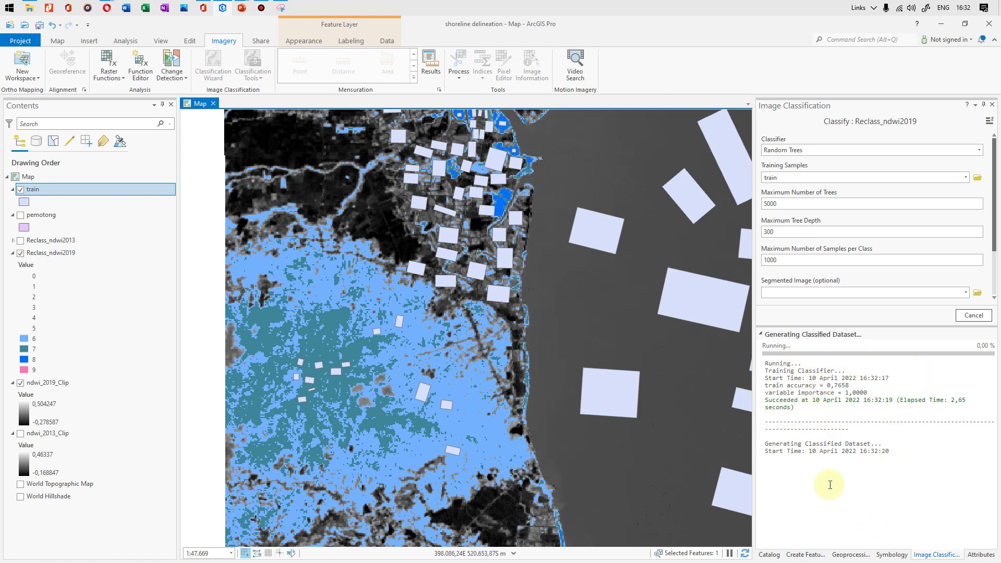
right_click(410, 5)
left_click(476, 217)
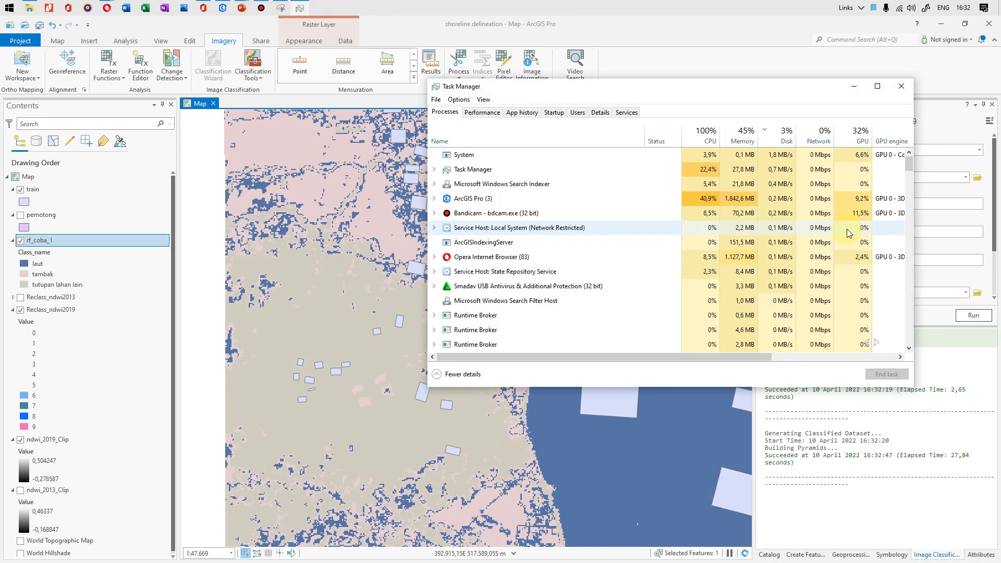
Minimize Task Manager and zoom into the rf_coba_1 result around the delta.
left_click(853, 86)
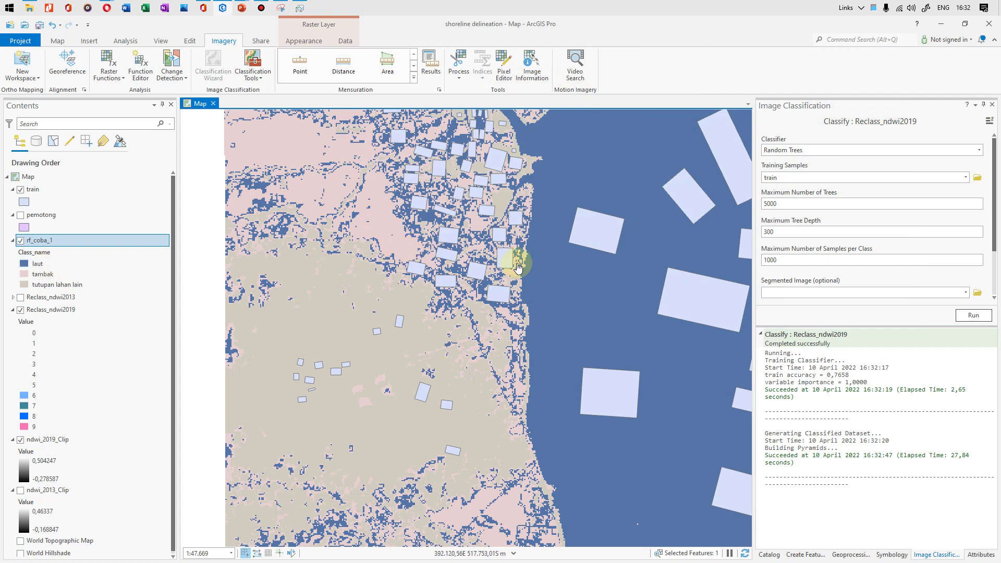
left_click_drag(518, 267, 497, 336)
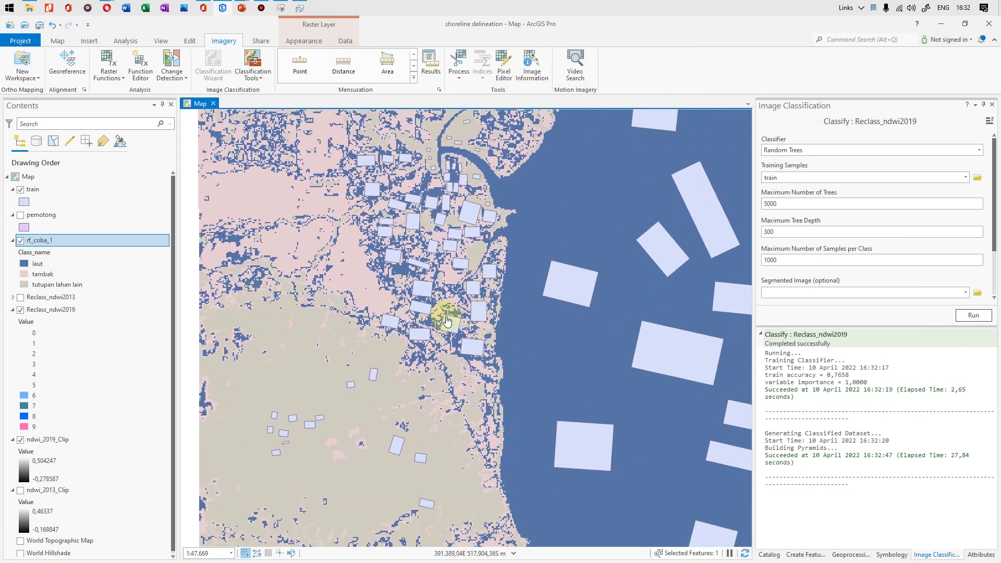
scroll(443, 318, "up", 4)
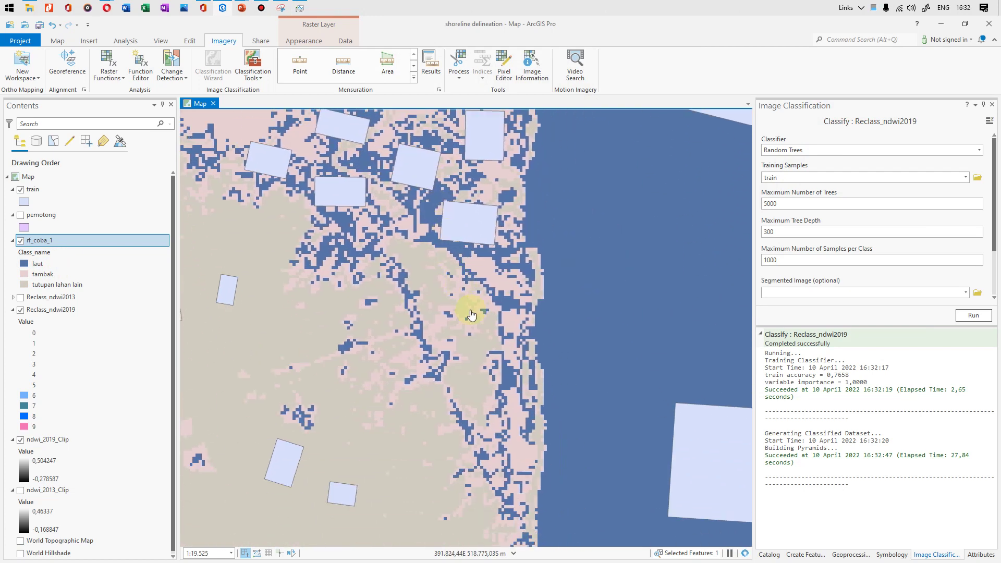
left_click_drag(493, 340, 504, 316)
left_click_drag(541, 289, 481, 312)
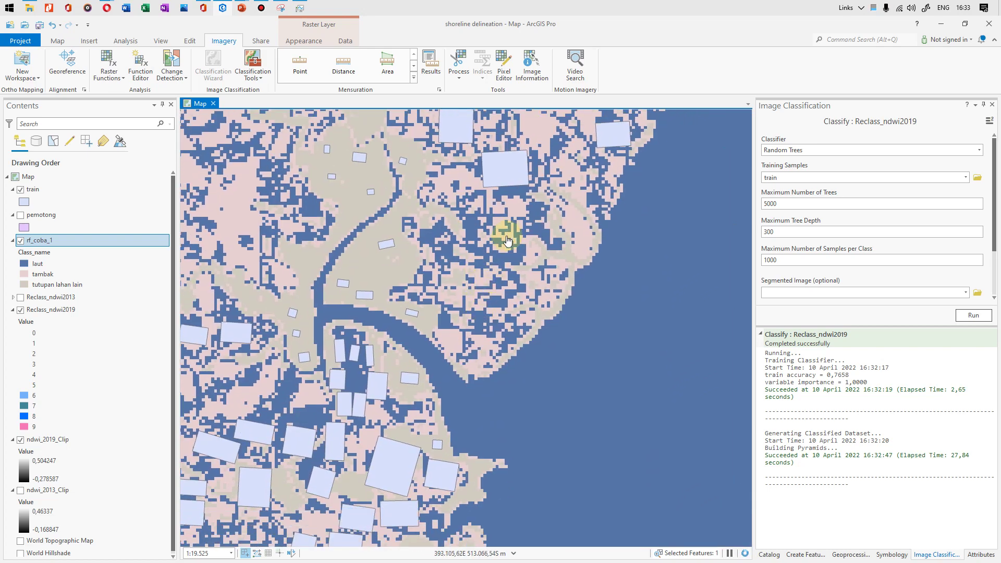
mouse_move(488, 362)
left_mouse_down()
mouse_move(476, 353)
mouse_move(480, 273)
mouse_move(489, 383)
mouse_move(501, 337)
mouse_move(490, 379)
left_mouse_up()
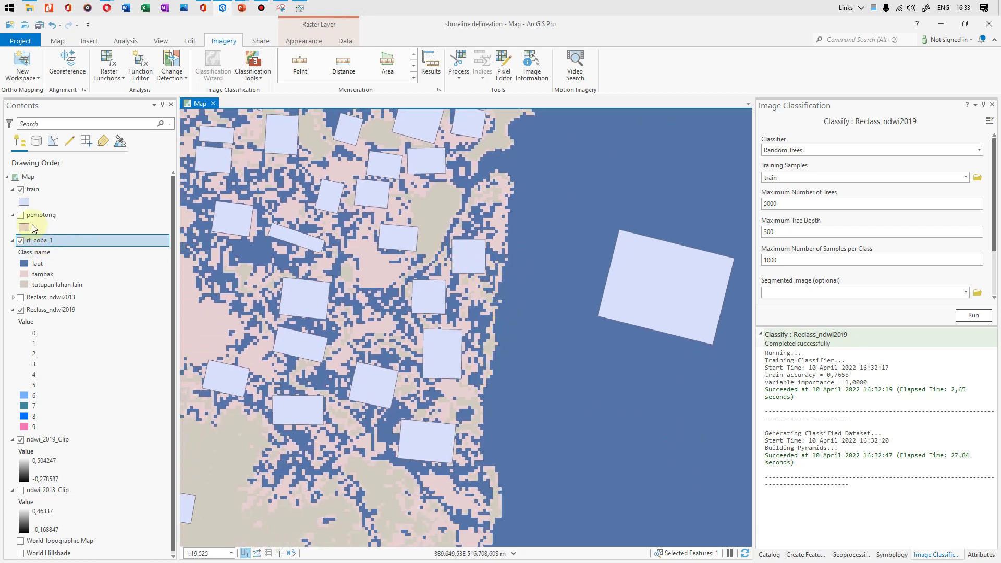
Hide the train polygons and pan back out to the whole delta.
left_click(21, 189)
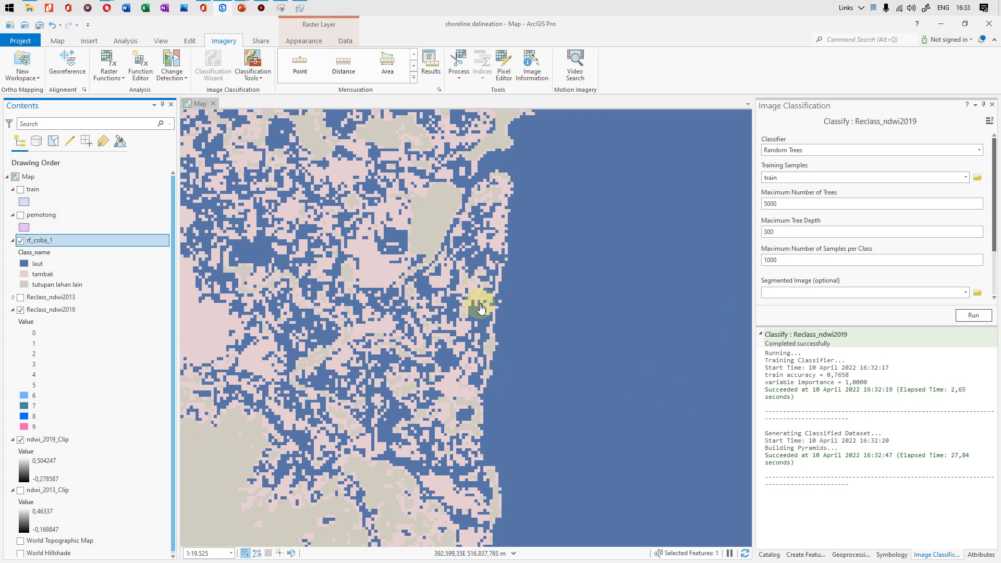
left_click_drag(480, 309, 505, 374)
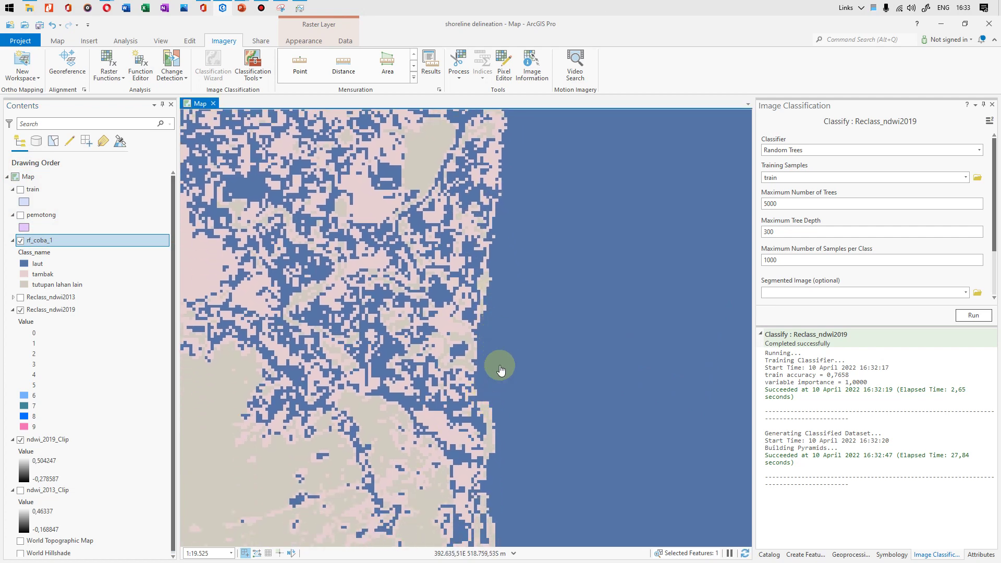
left_click_drag(473, 420, 441, 296)
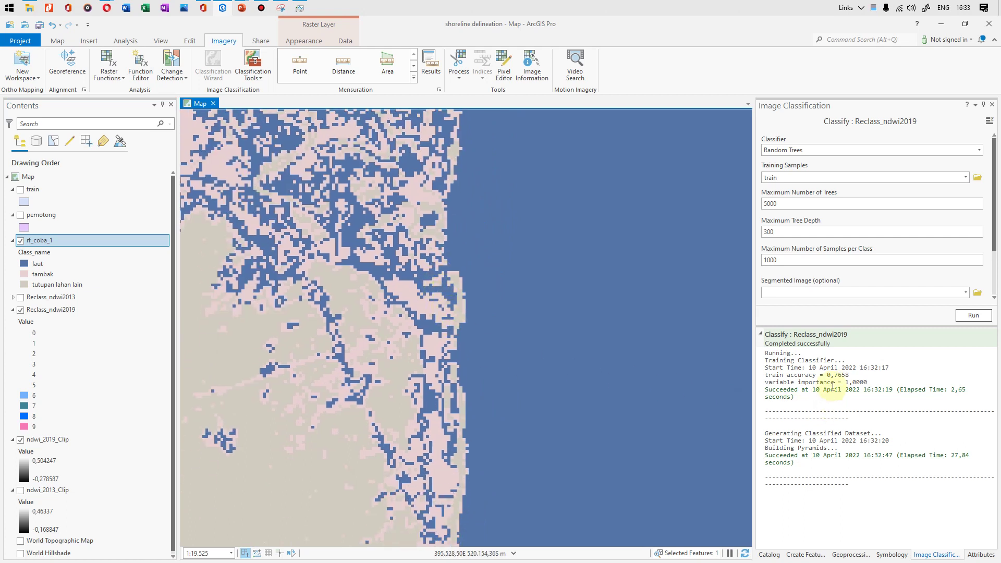
left_click_drag(854, 374, 825, 375)
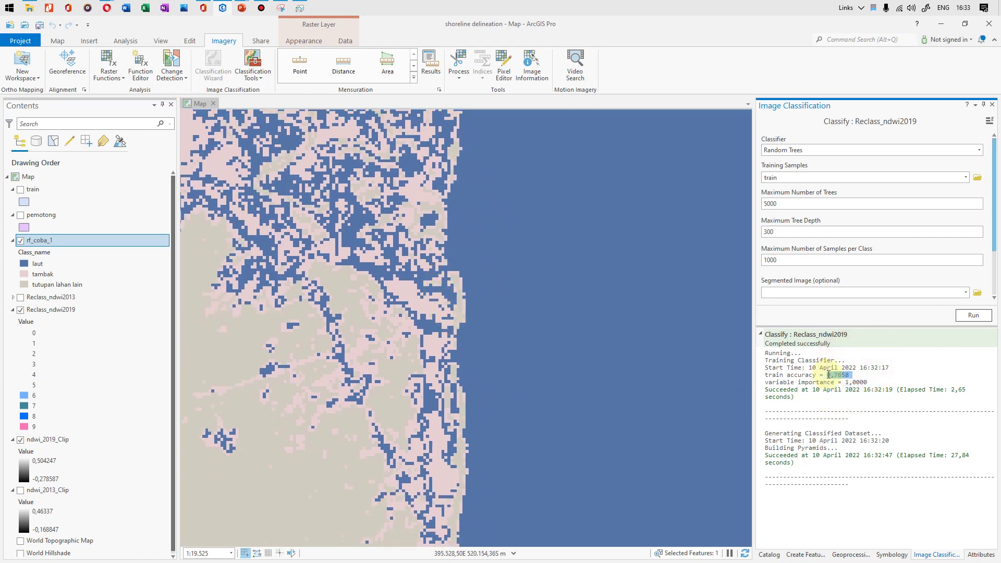
left_click_drag(648, 391, 574, 435)
scroll(526, 338, "down", 5)
left_click_drag(582, 318, 539, 321)
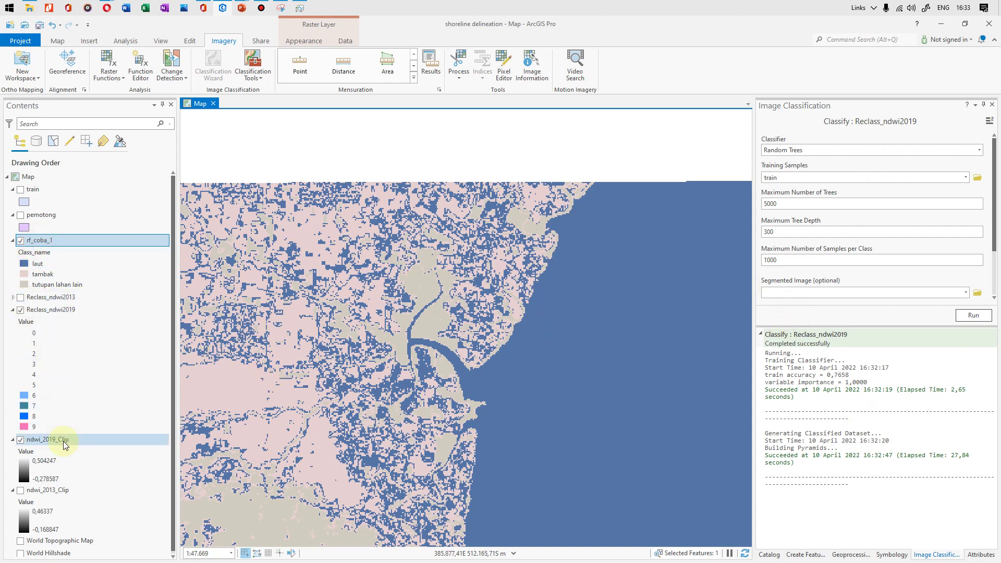
Turn on Reclass_ndwi2013, show its symbology, and pan to fill the map.
left_click(21, 297)
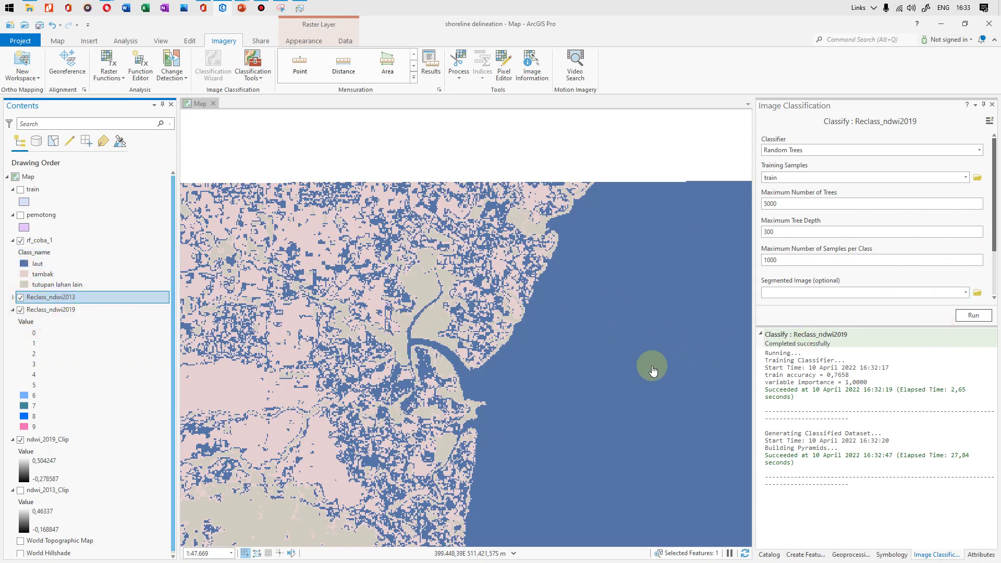
left_click(895, 553)
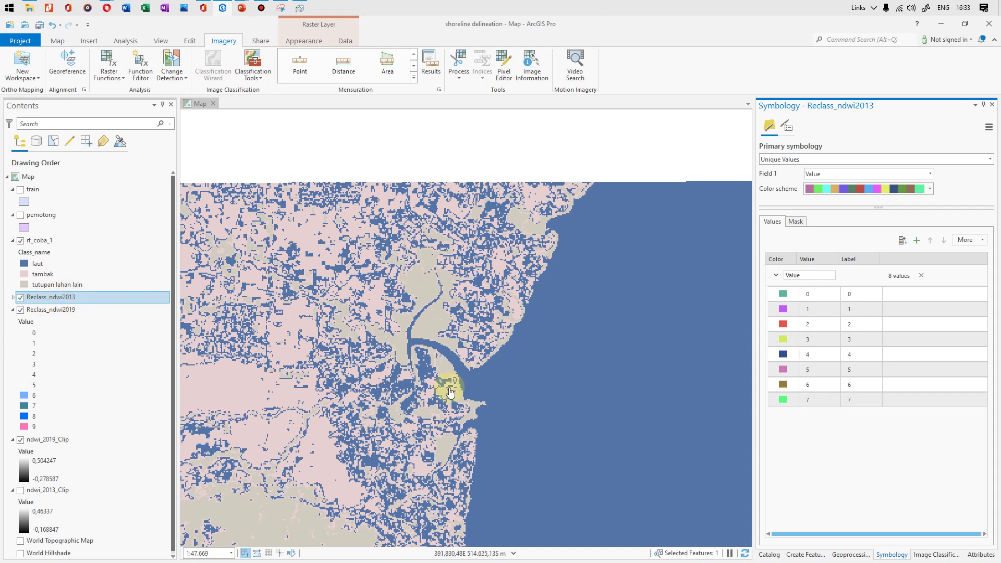
left_click_drag(435, 379, 440, 274)
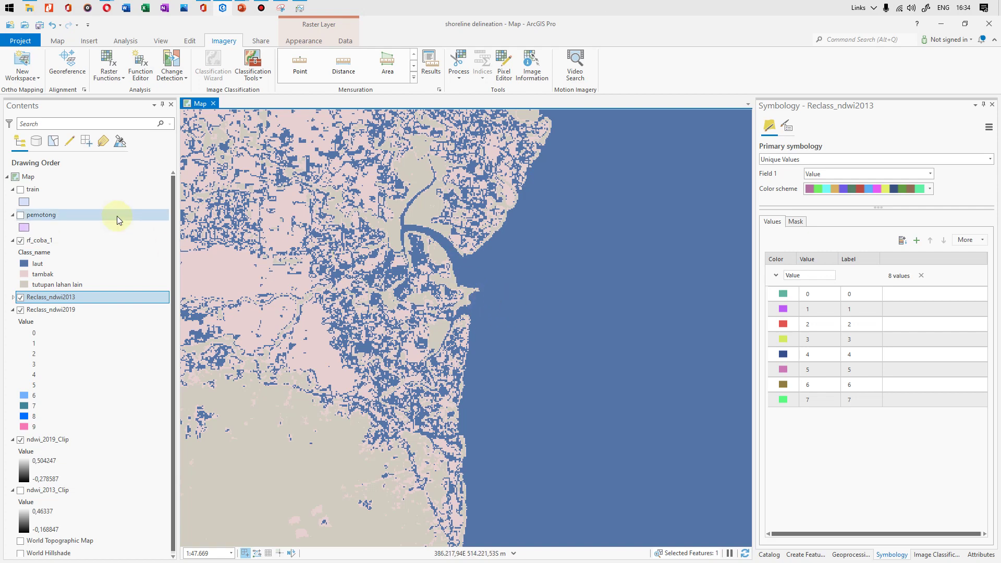
left_click_drag(424, 331, 424, 290)
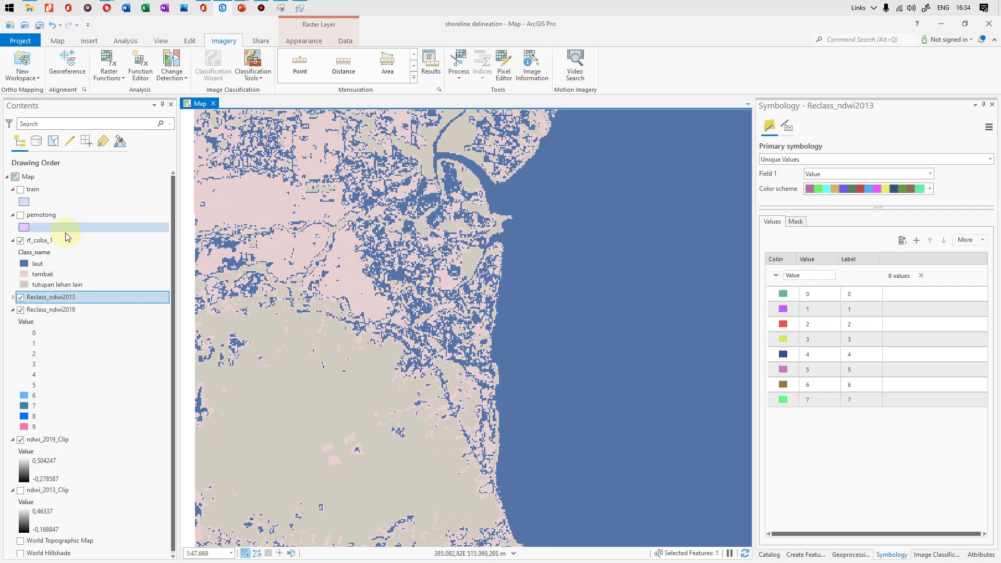
Hide the training polygons again, select rf_coba_1, and return to the Reclassify tool.
left_click_drag(42, 211, 23, 194)
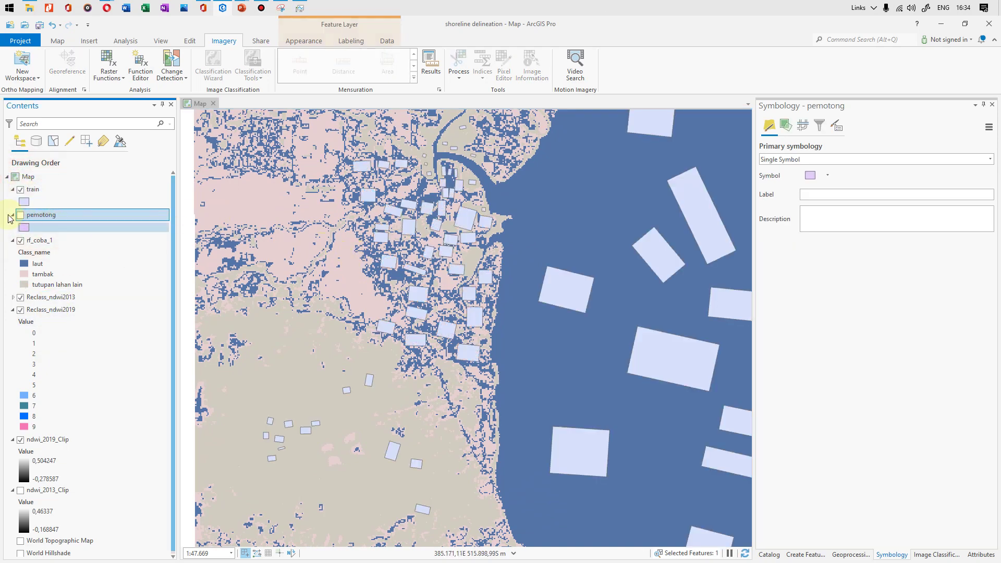
left_click(20, 189)
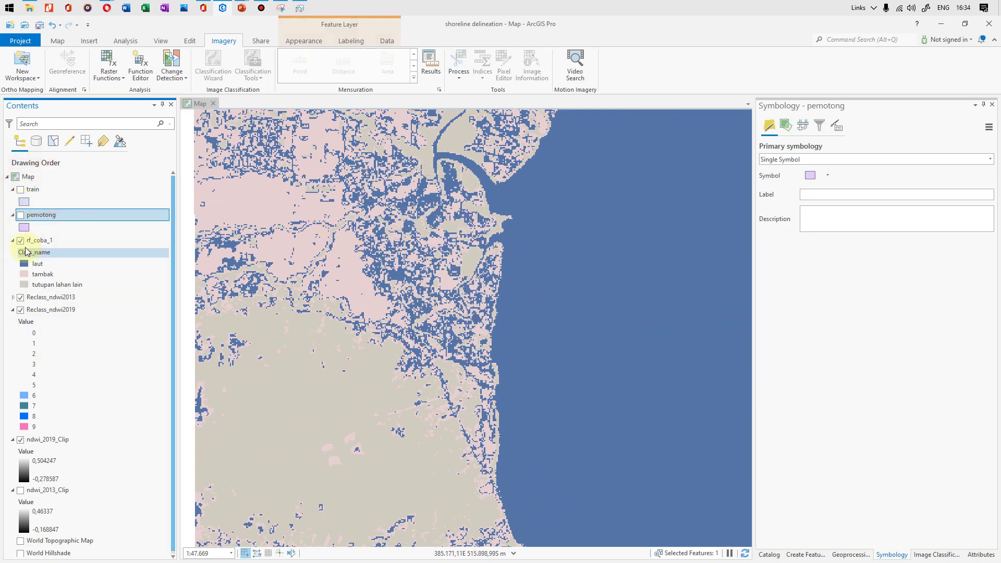
left_click(39, 241)
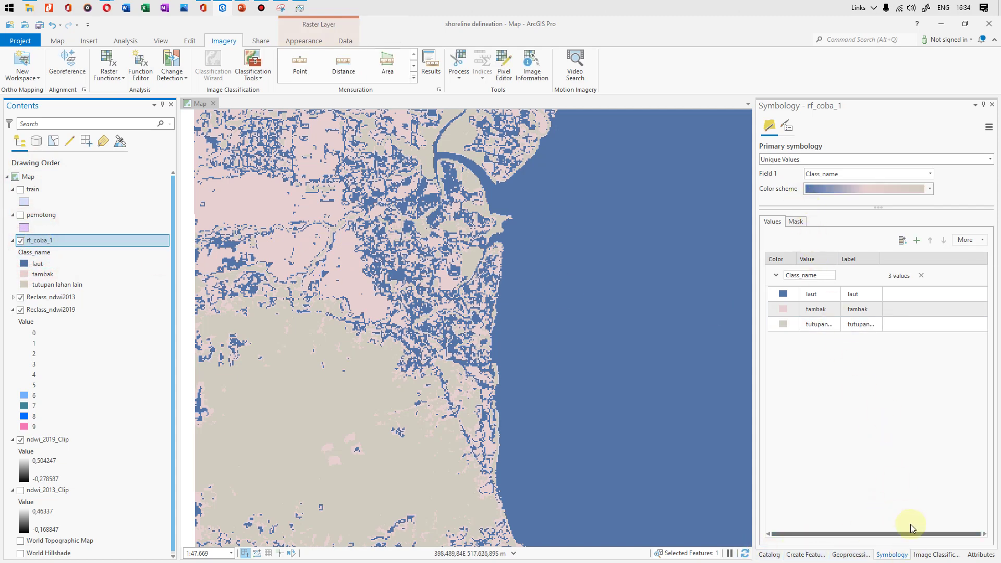
left_click(851, 554)
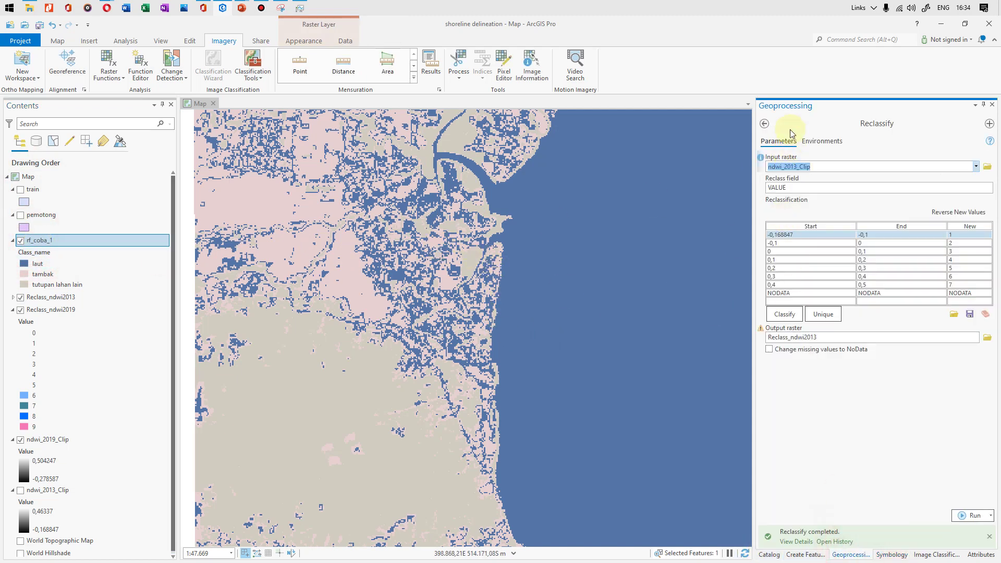
Run Raster to Polygon on rf_coba_1 with Simplify polygons turned off.
left_click(764, 124)
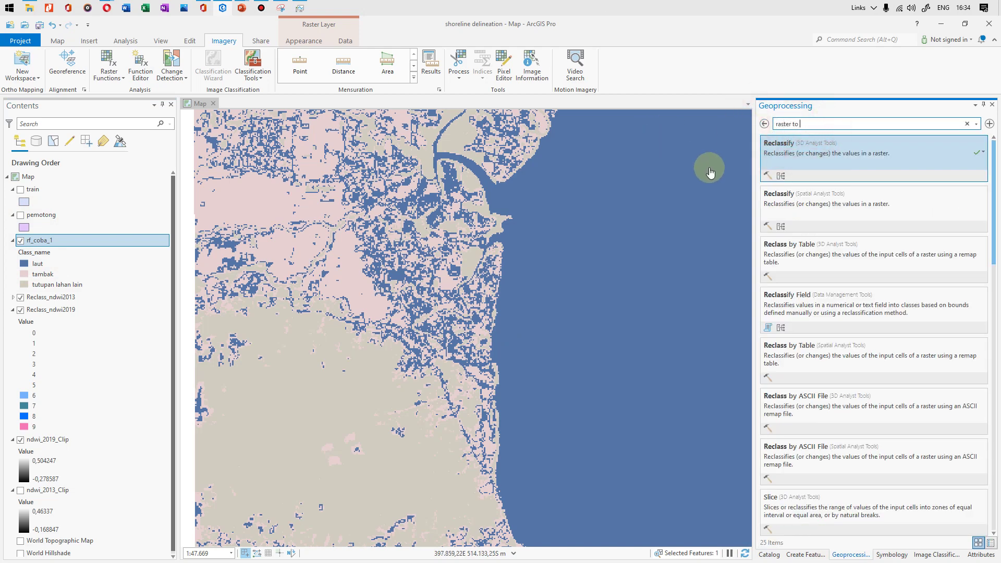
type("raster to poly")
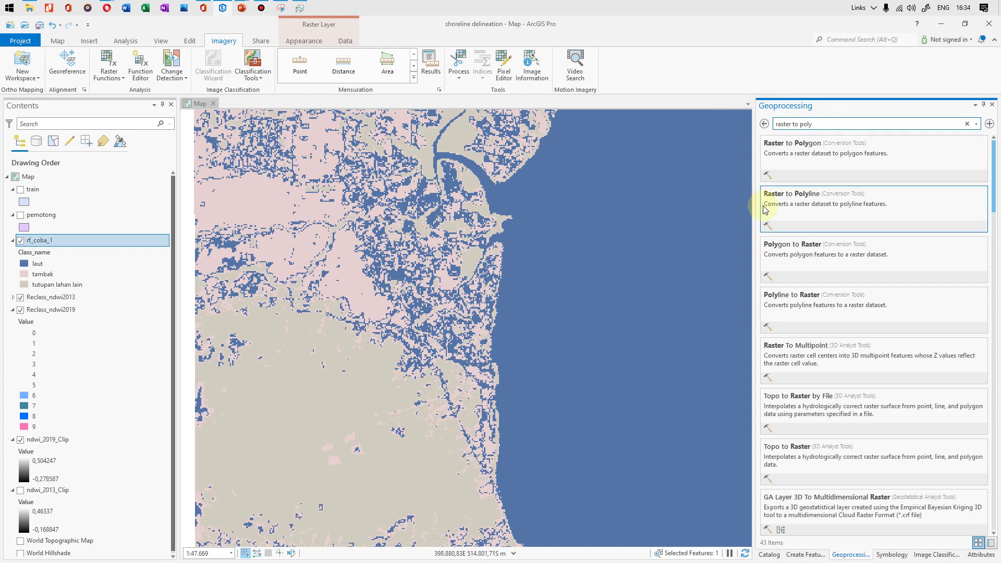
left_click(831, 168)
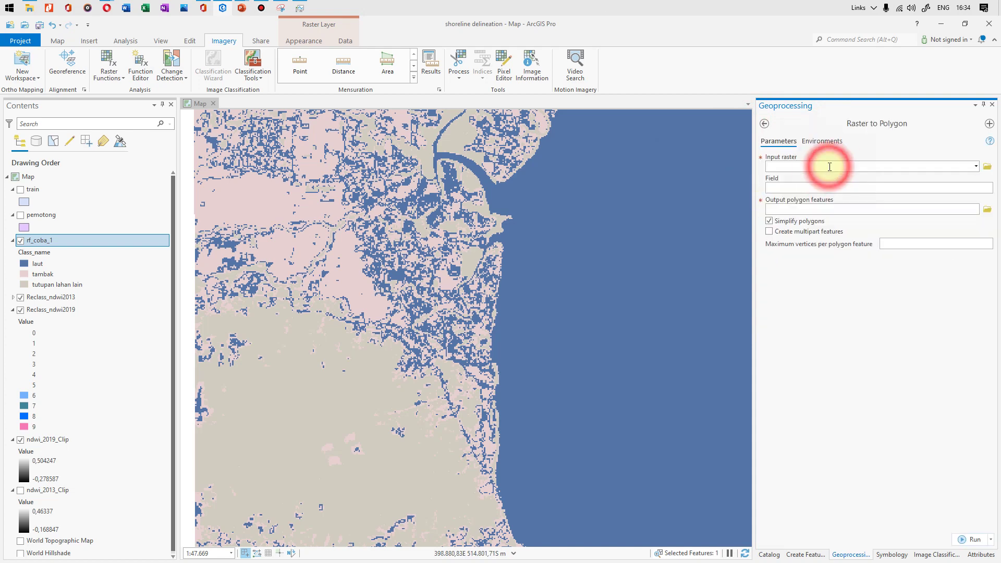
left_click(976, 168)
left_click(936, 176)
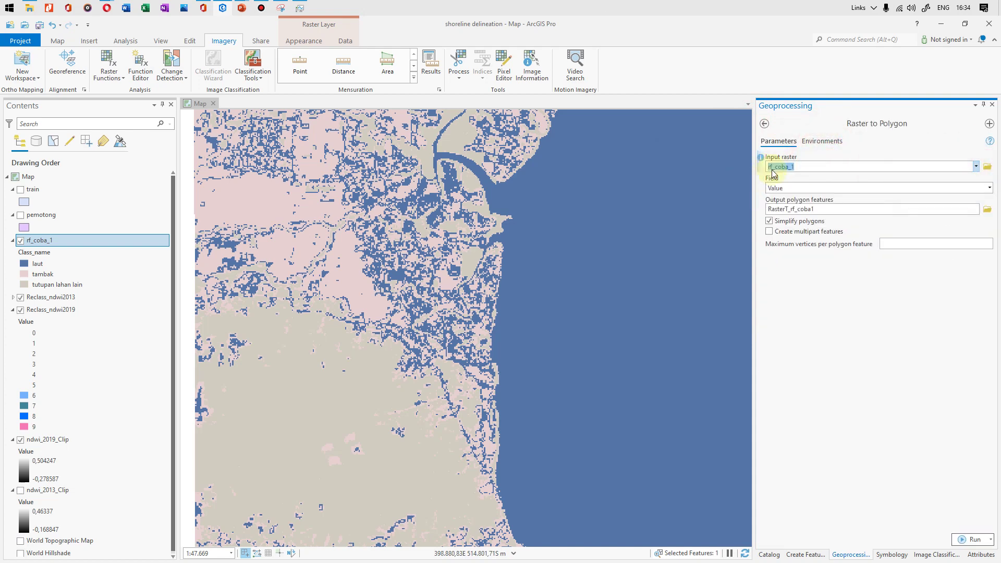
left_click(776, 221)
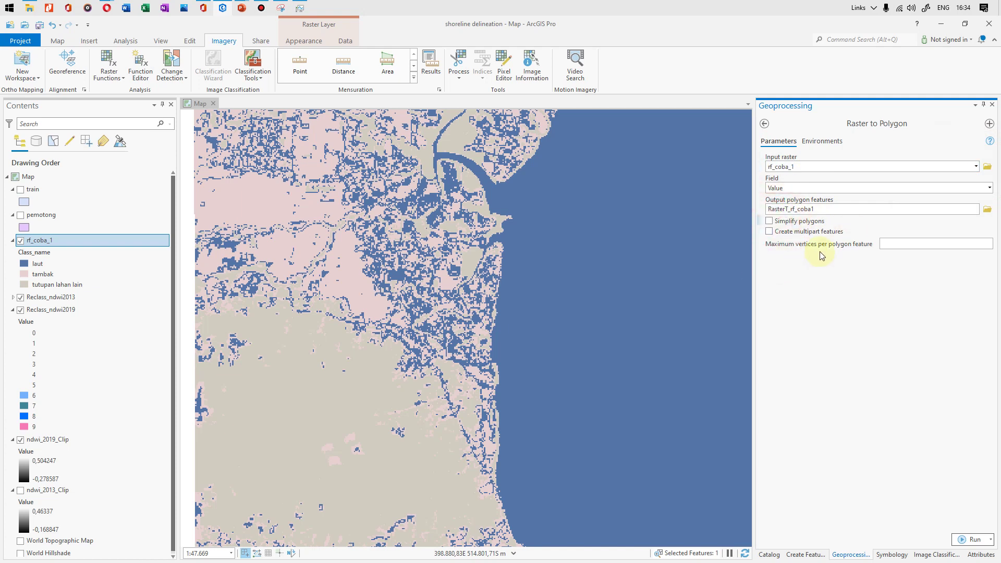
left_click(855, 211)
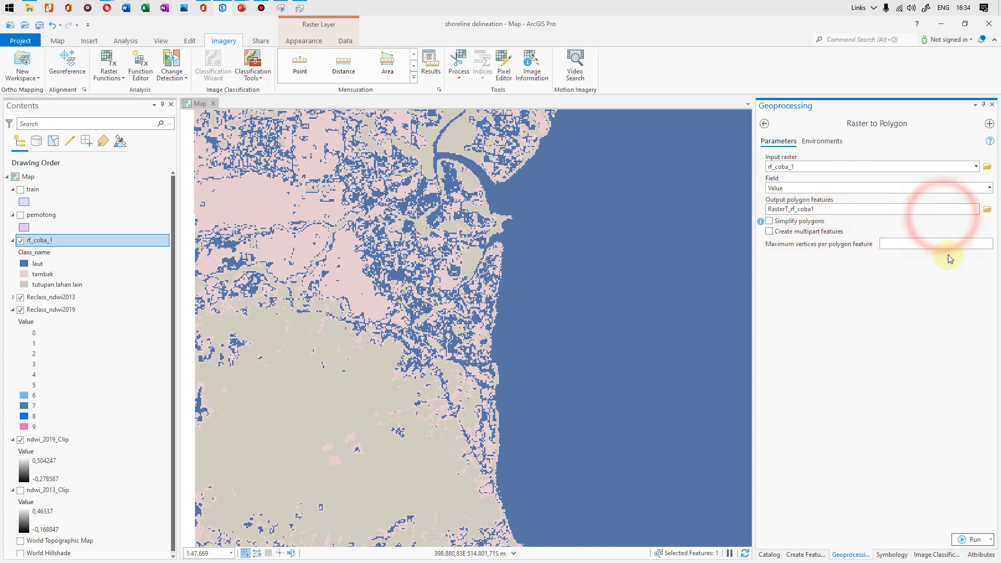
left_click(975, 540)
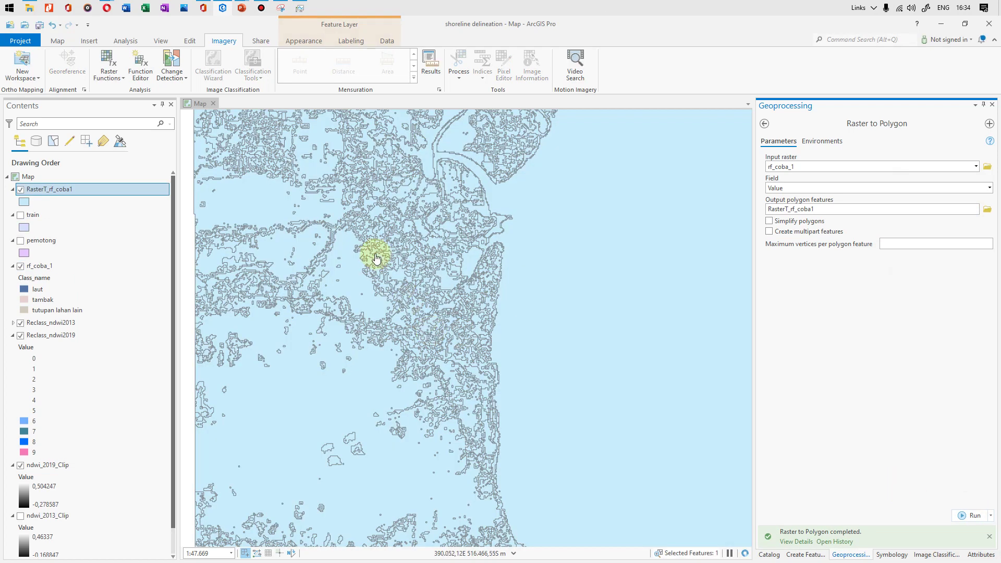
Export RasterT_rf_coba1 features filtered to gridcode is equal to 1.
left_click_drag(446, 298, 435, 267)
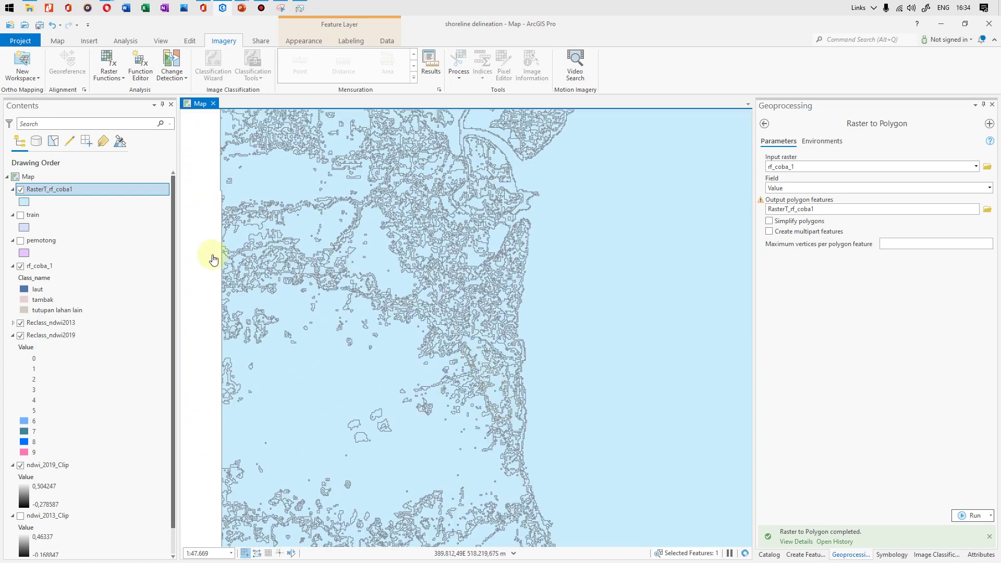
left_click(58, 192)
right_click(58, 192)
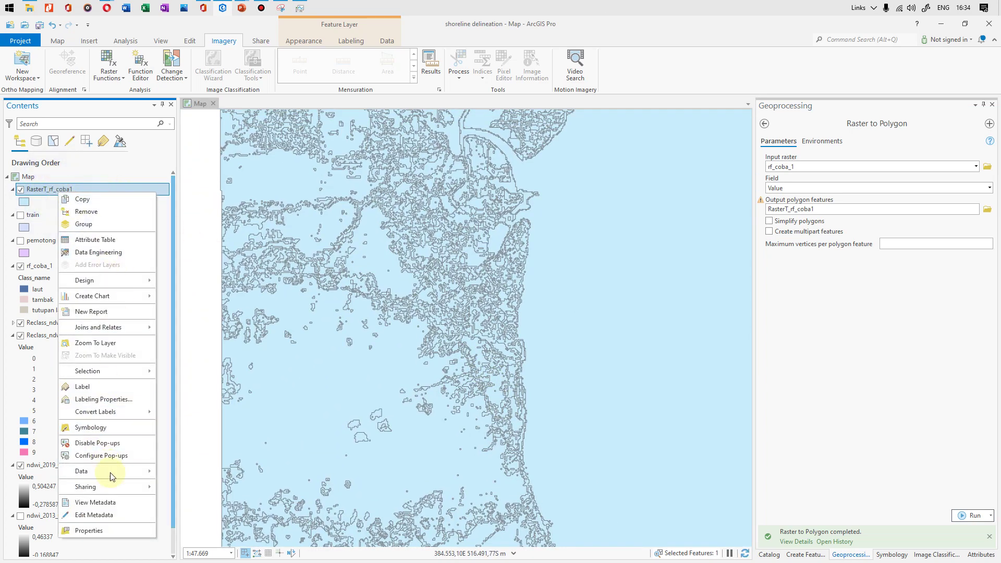
left_click(141, 471)
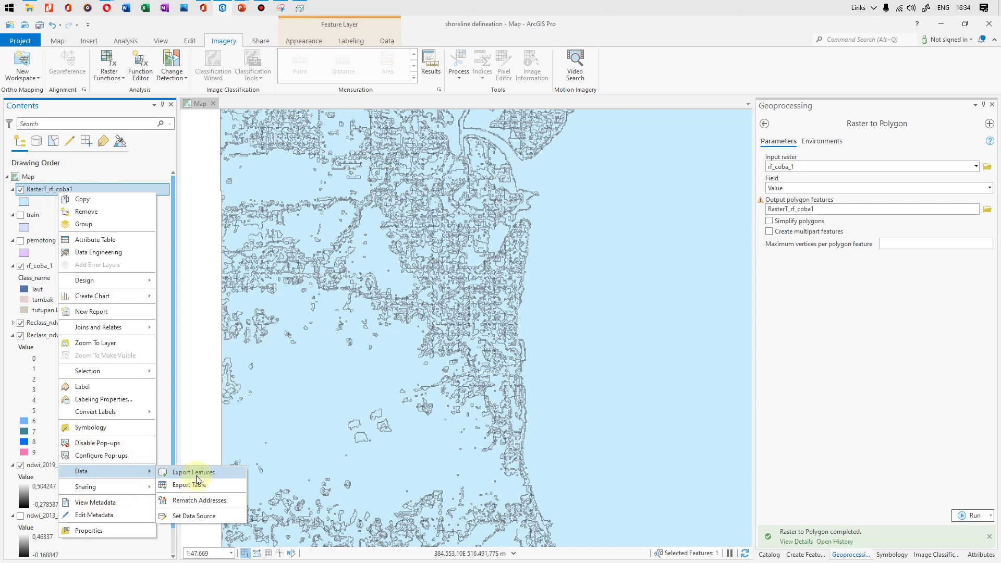
left_click(195, 473)
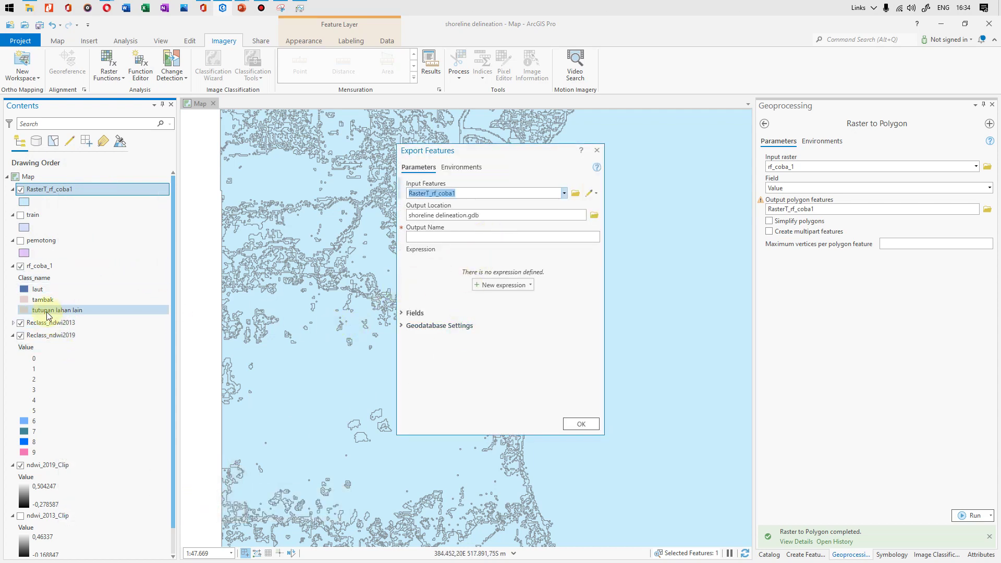
left_click(511, 283)
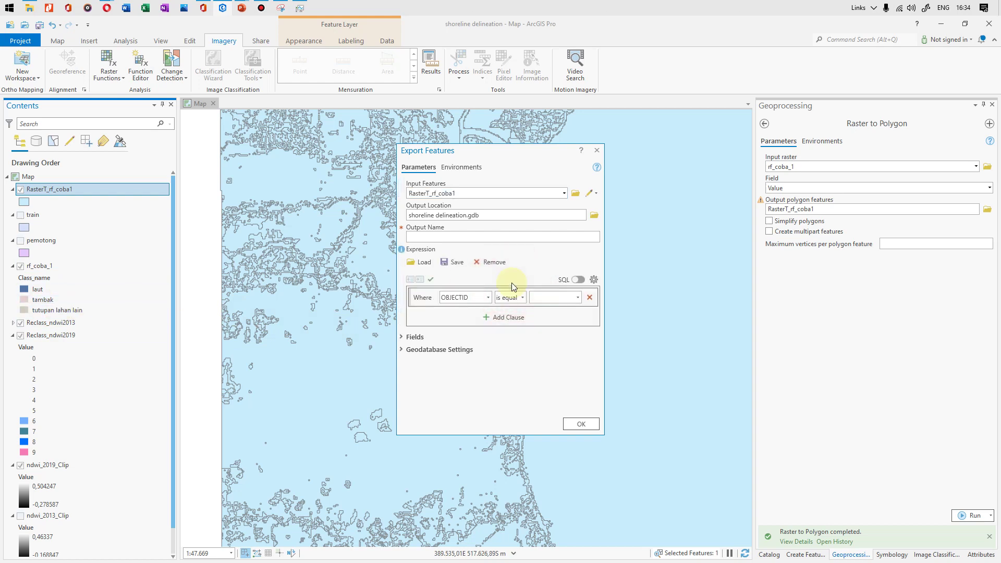
left_click(487, 300)
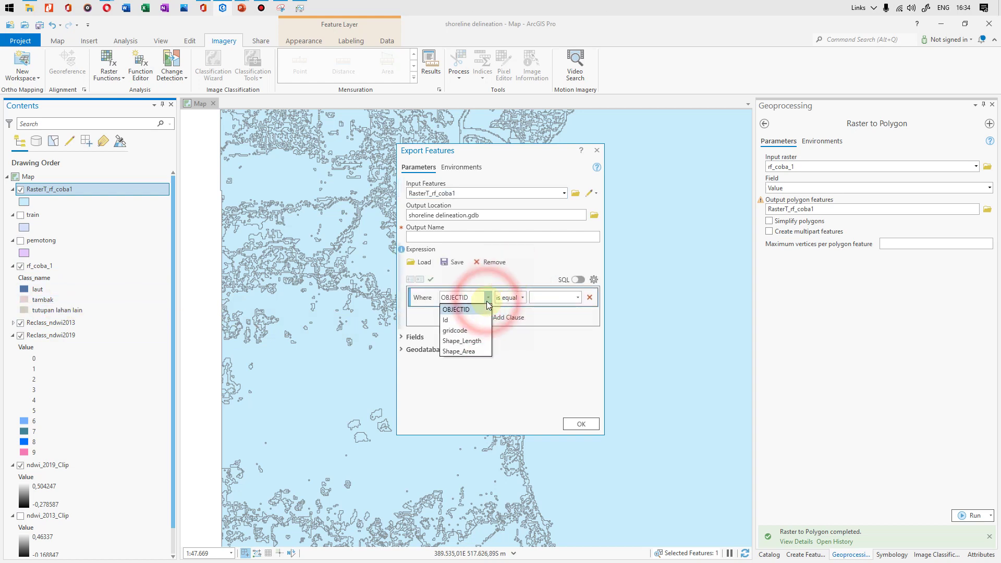
left_click(467, 330)
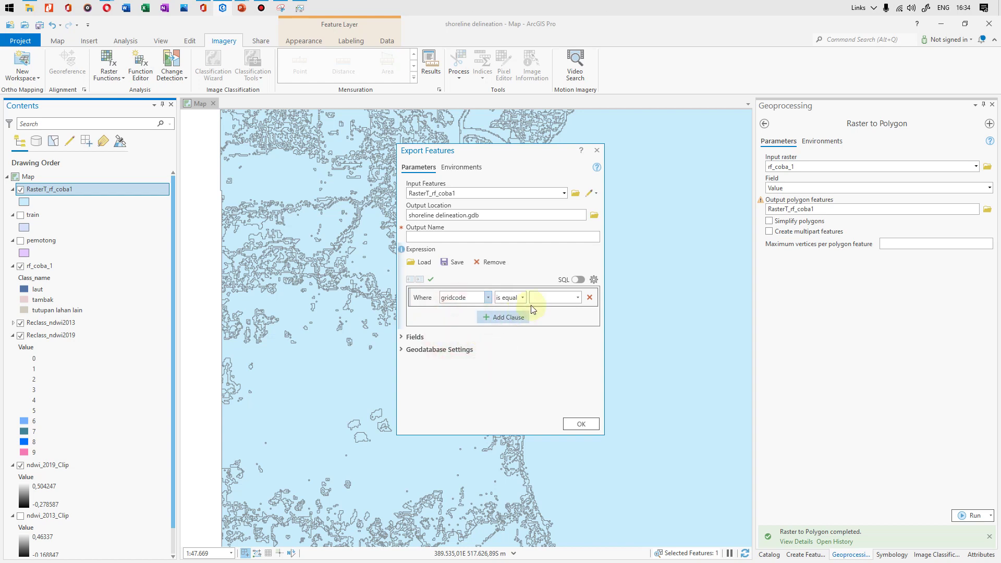
left_click(578, 298)
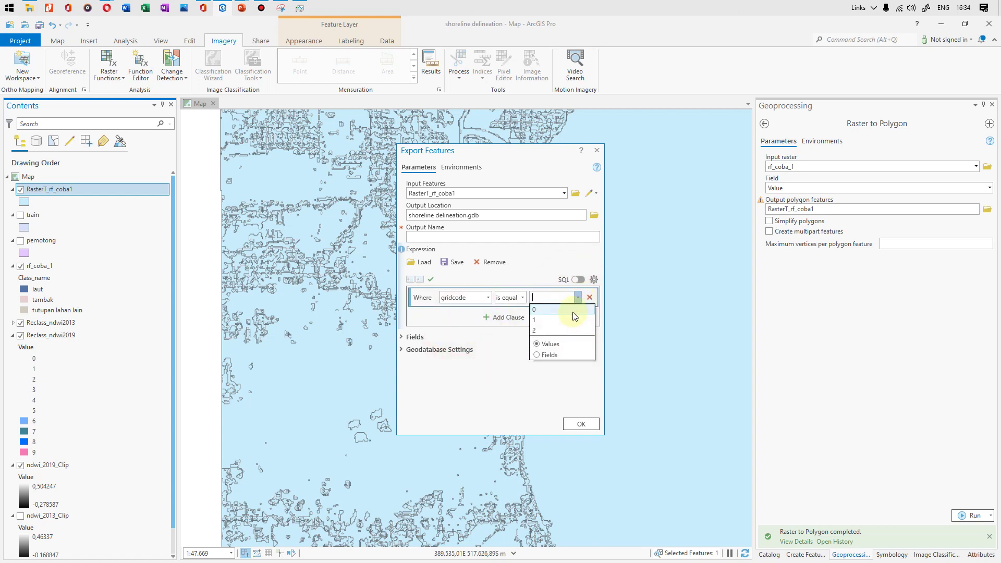
left_click(537, 324)
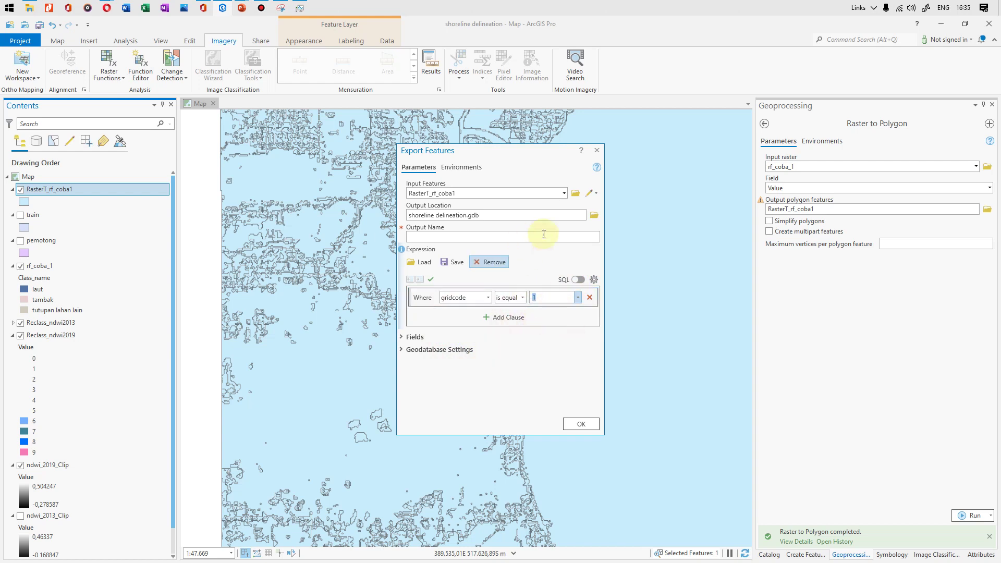
Name the export output tambak in the current geodatabase and run it.
left_click(593, 215)
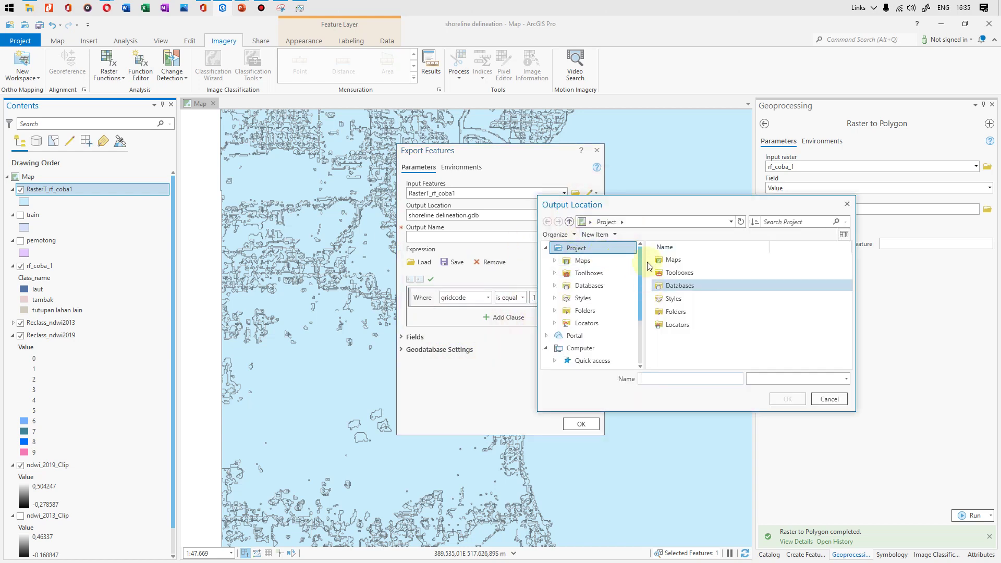
double_click(678, 285)
left_click(822, 399)
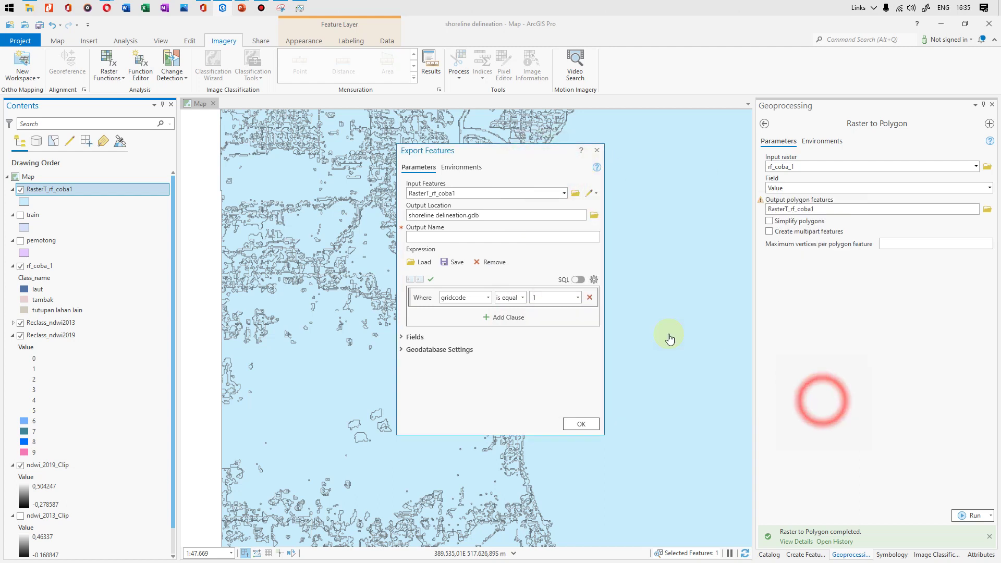
left_click(455, 237)
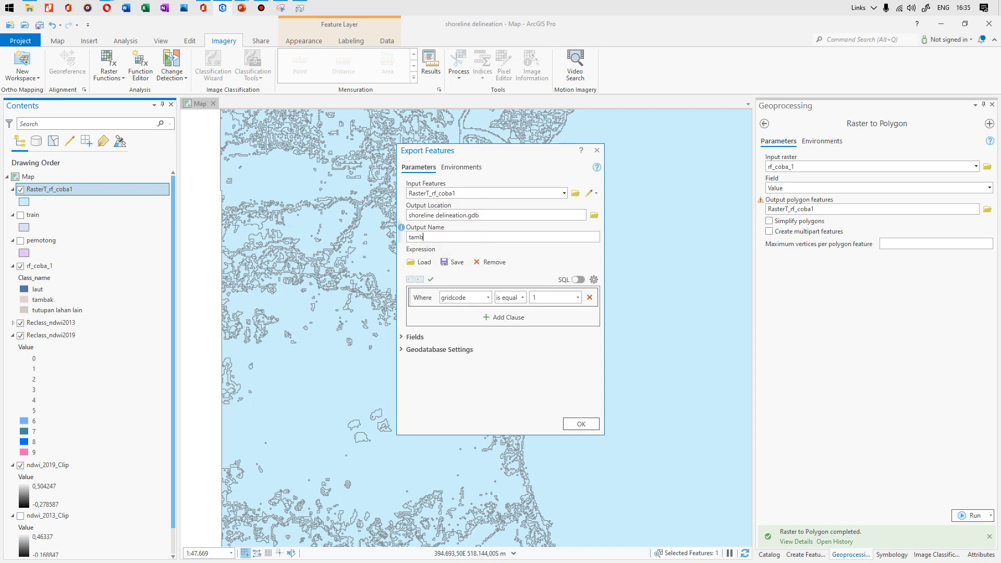
left_click(580, 422)
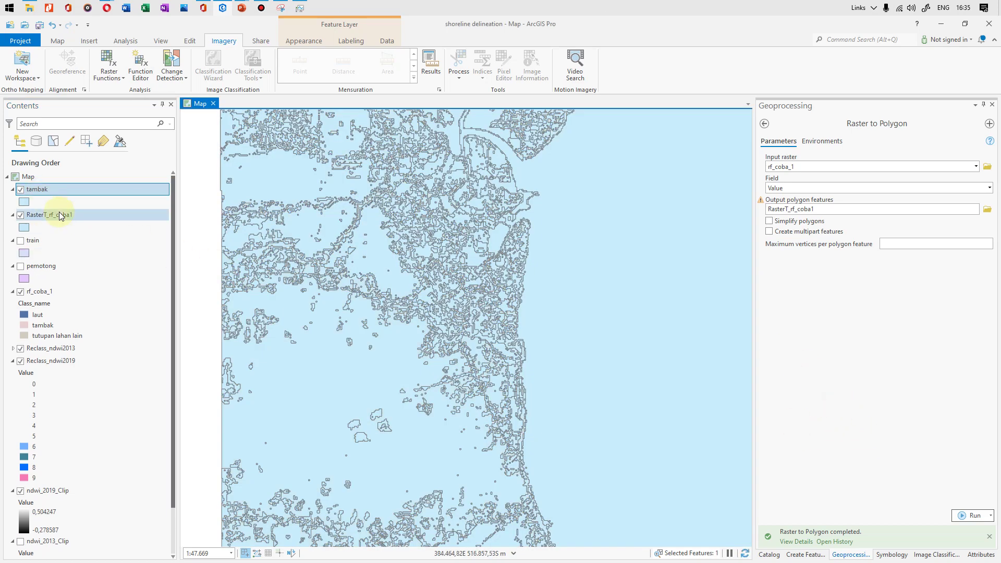
right_click(59, 214)
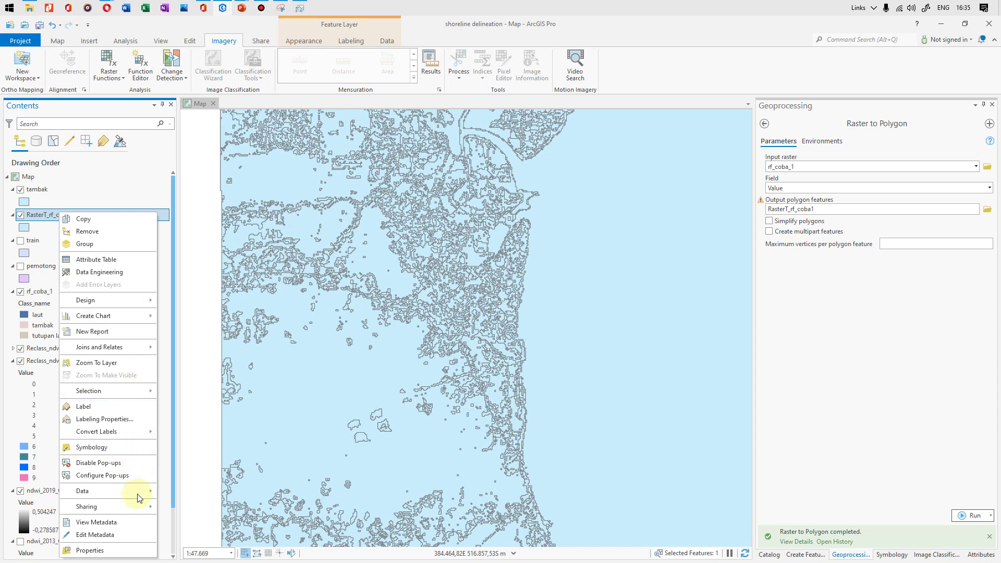
Export the gridcode 2 polygons as tutupan_lahan_lain, fixing the invalid output name.
mouse_move(138, 491)
left_click(199, 492)
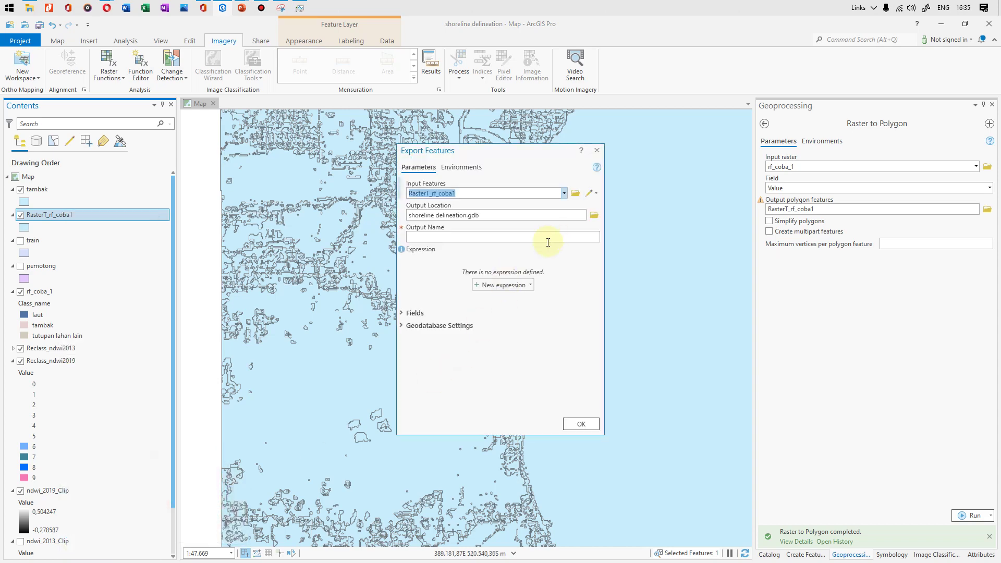
left_click(487, 287)
left_click(485, 298)
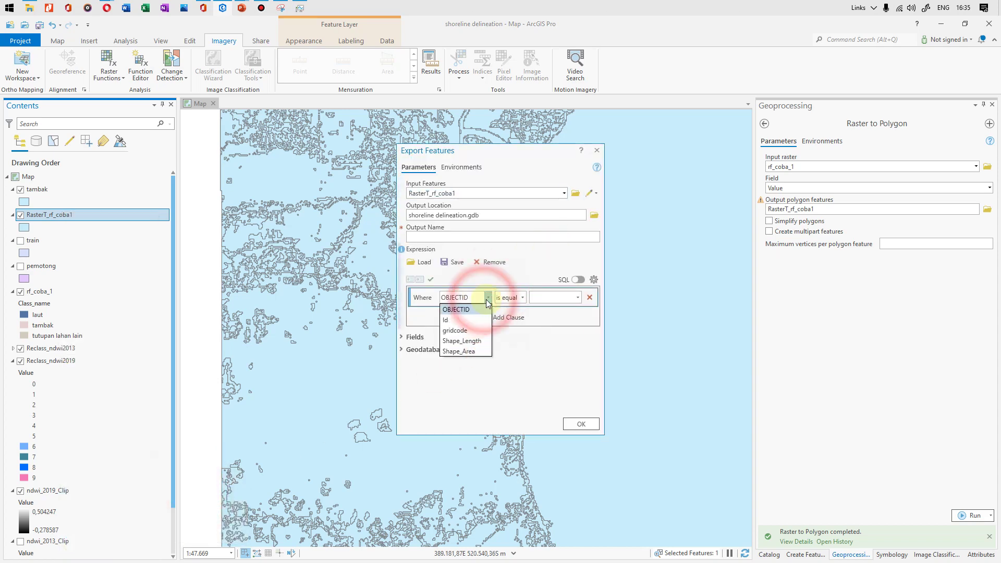
left_click(475, 337)
left_click(578, 297)
left_click(560, 330)
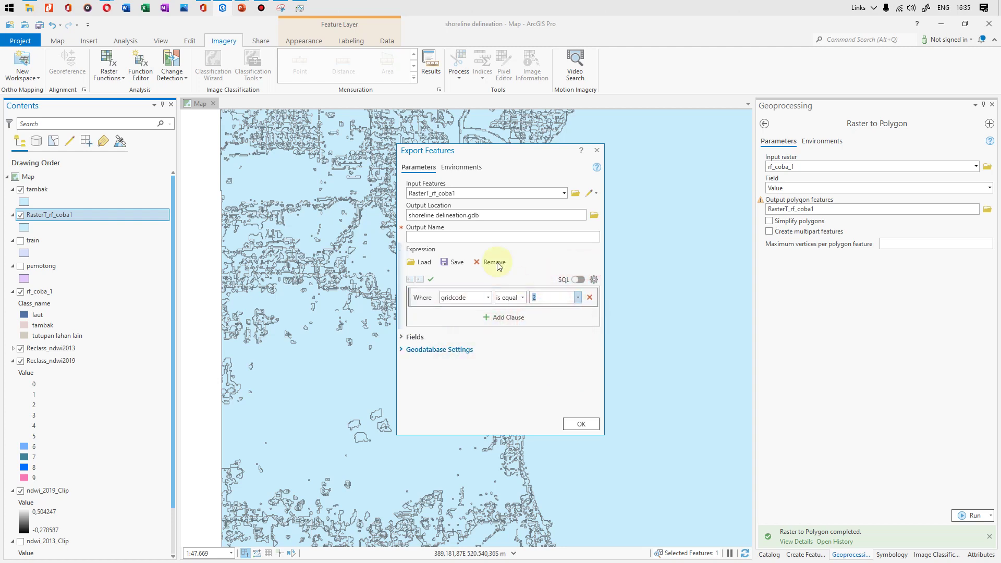
left_click(465, 235)
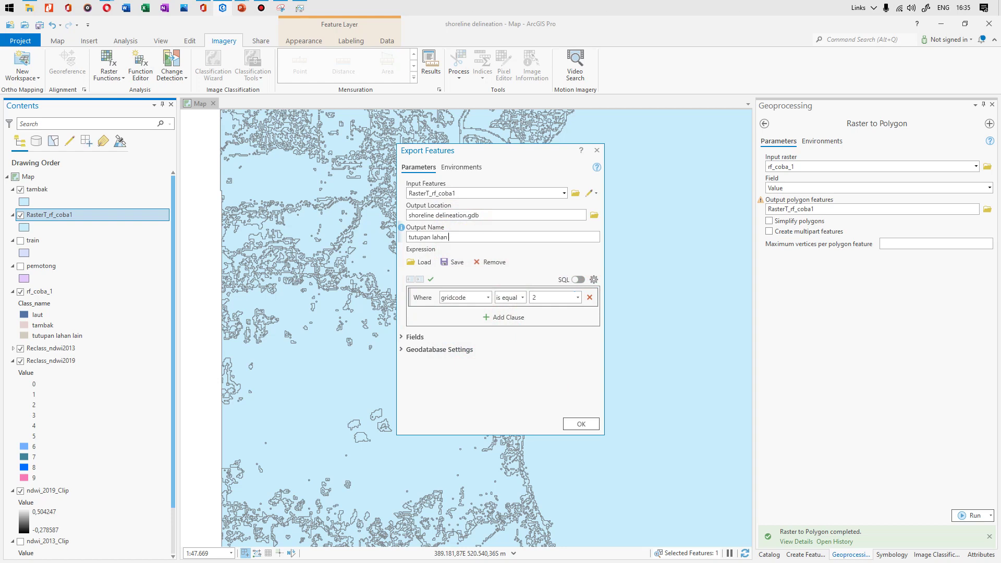
left_click(578, 425)
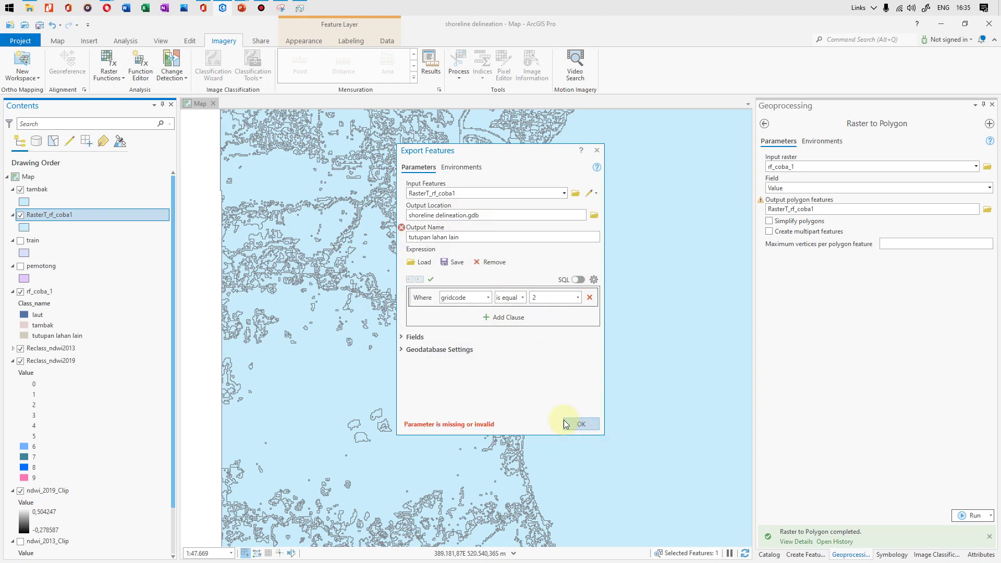
left_click(418, 237)
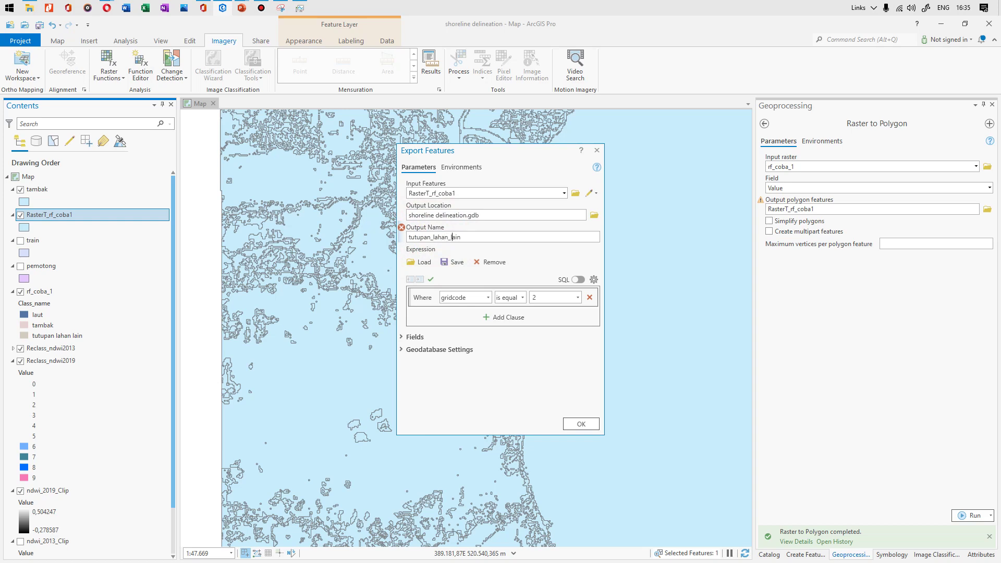
left_click(580, 424)
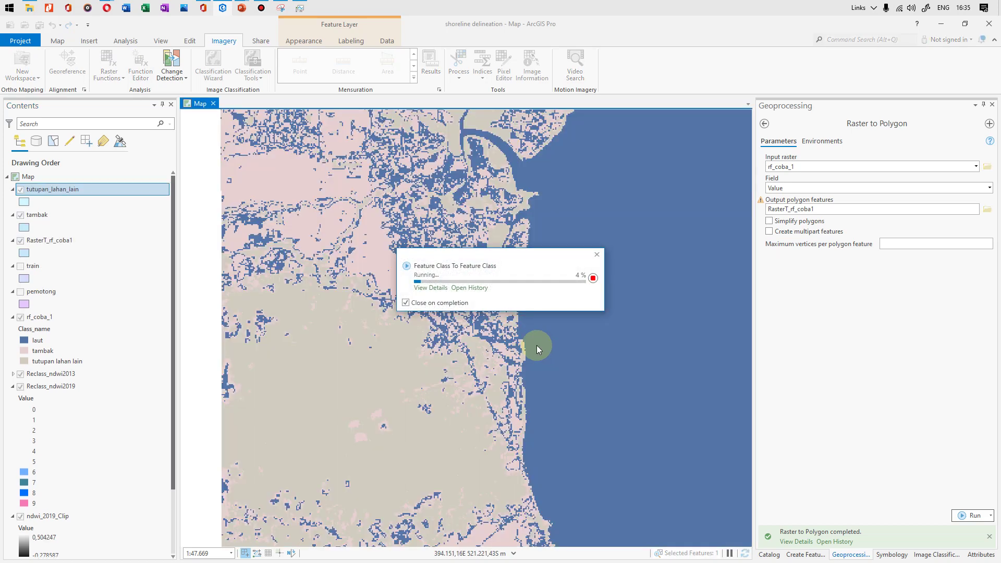
Search for and open the Spatial Join tool in Geoprocessing.
left_click(771, 555)
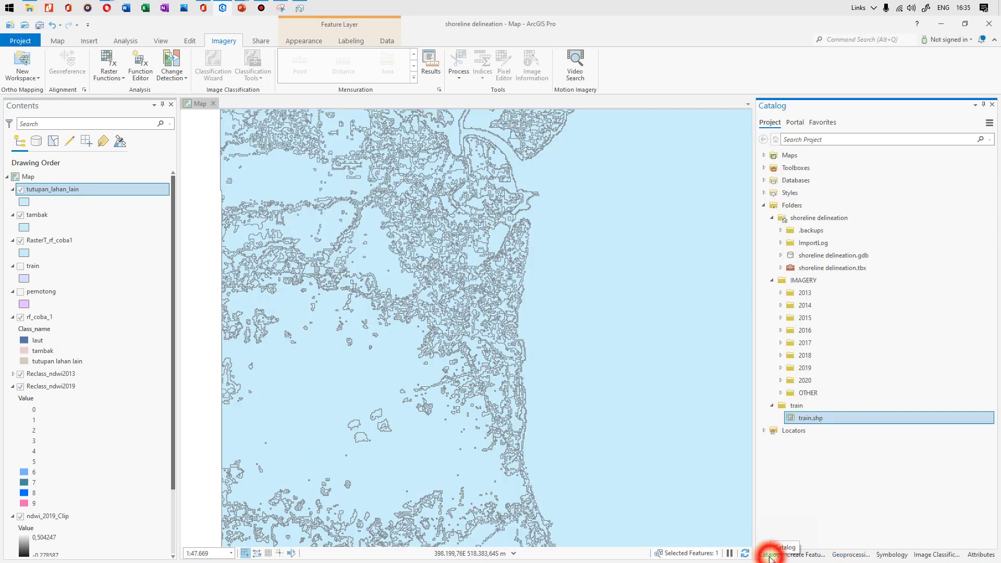
left_click(848, 554)
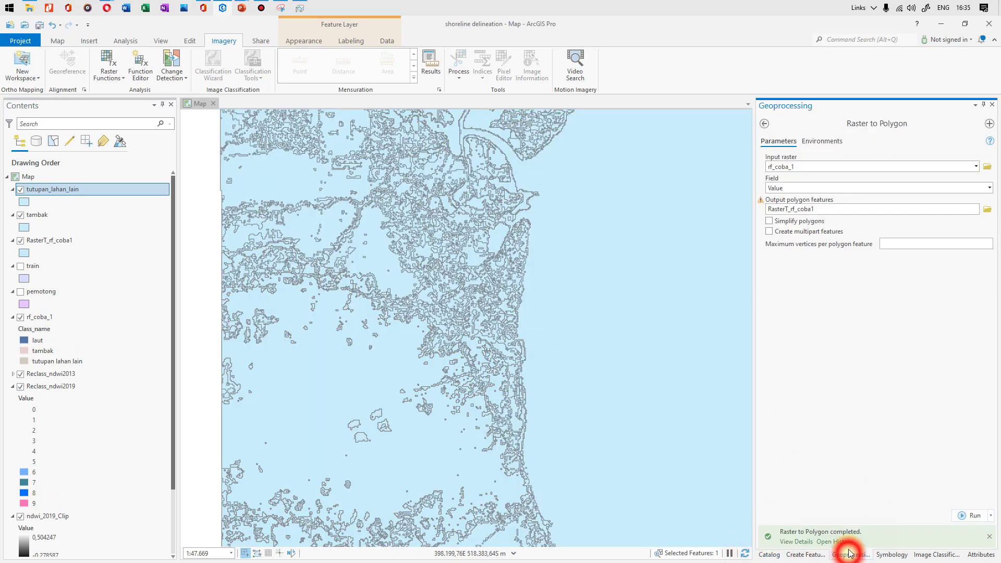
left_click(764, 124)
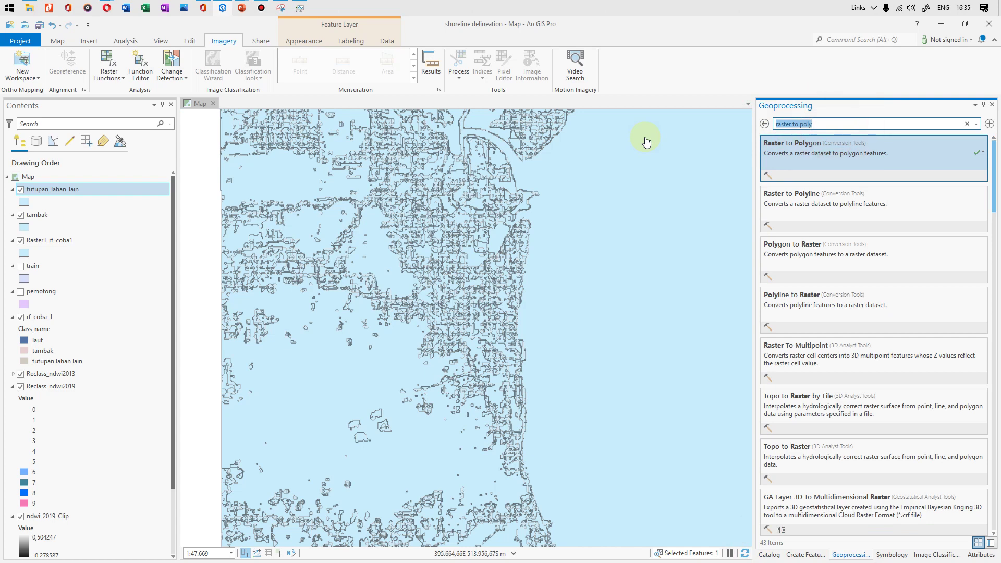
key("BackSpace")
type("s")
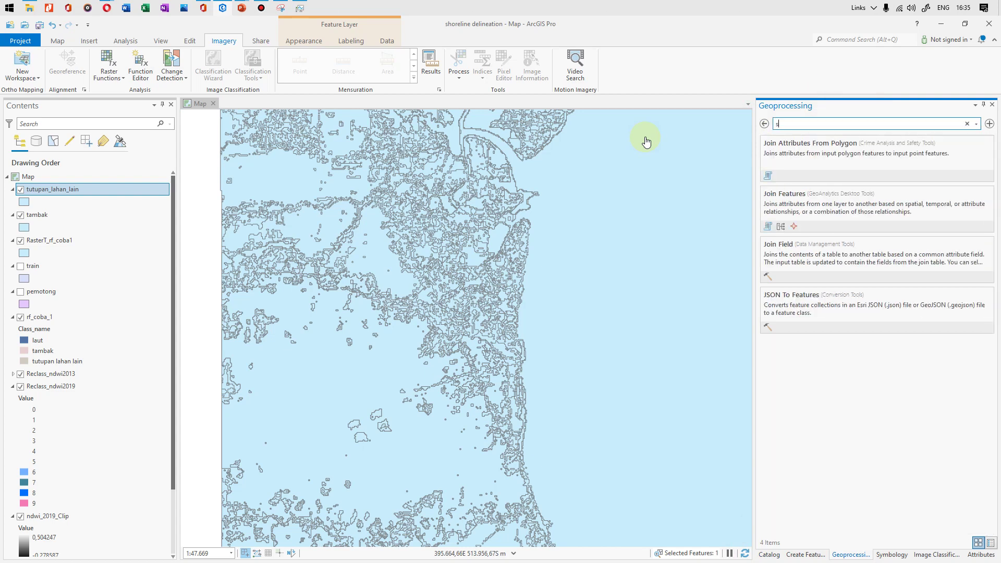
type("jopi")
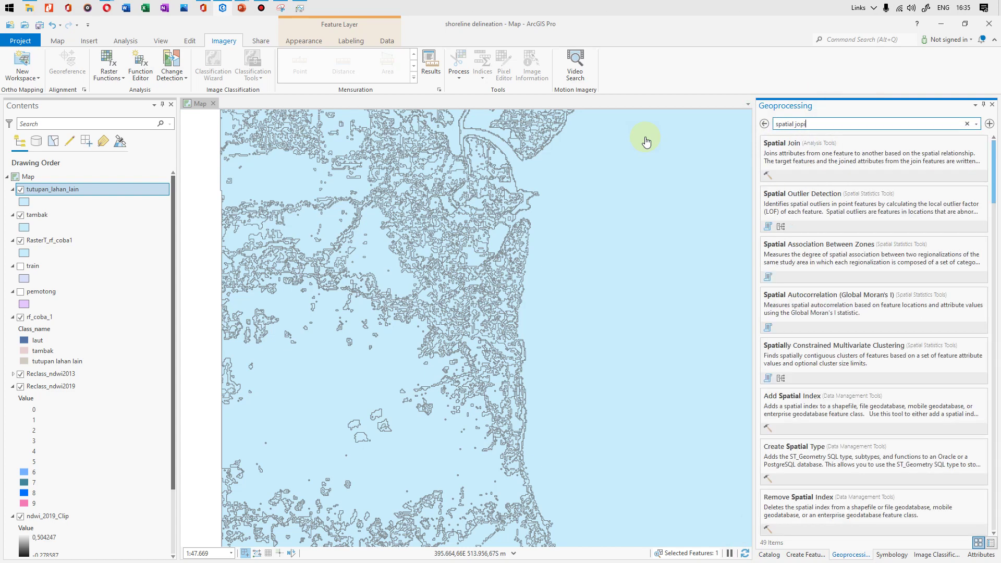
key("BackSpace")
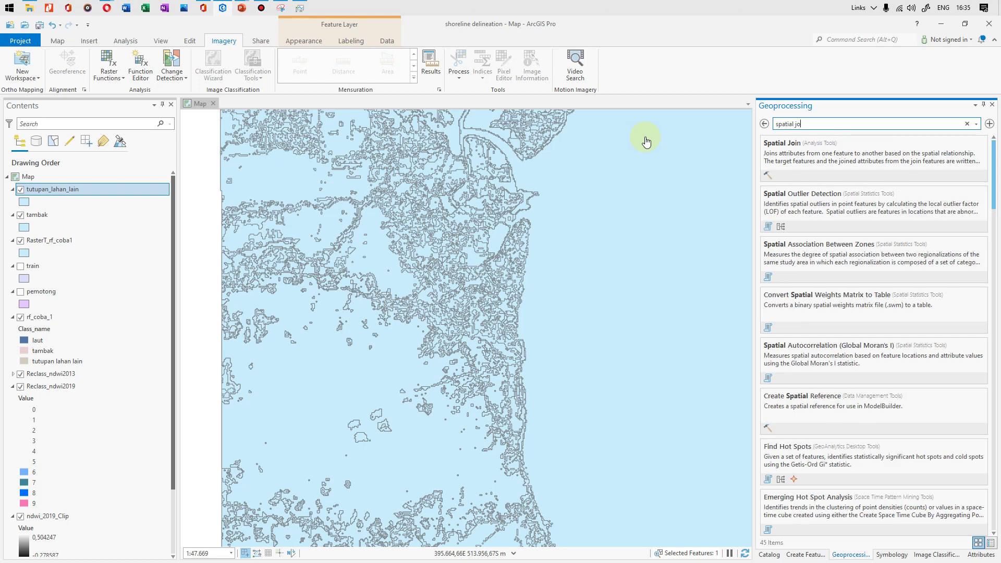
type("i")
left_click(828, 165)
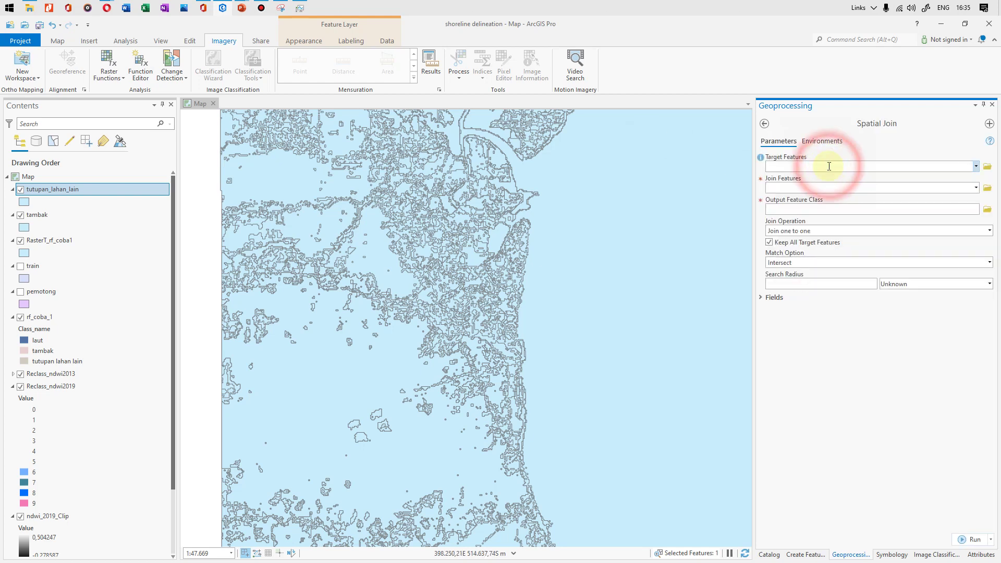
Run Spatial Join with tambak as target and tutupan_lahan_lain as join features.
left_click(975, 168)
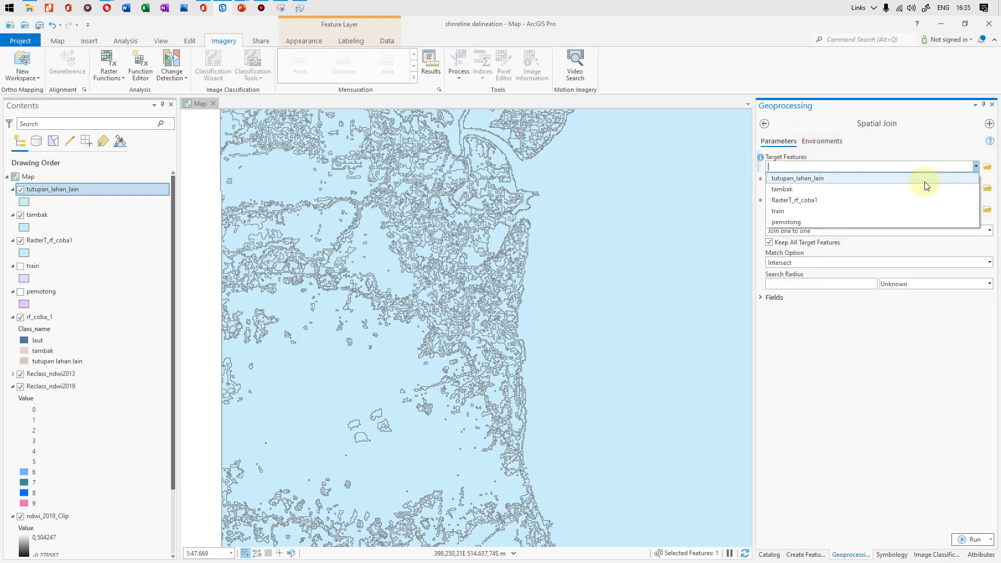
left_click(907, 189)
left_click(974, 187)
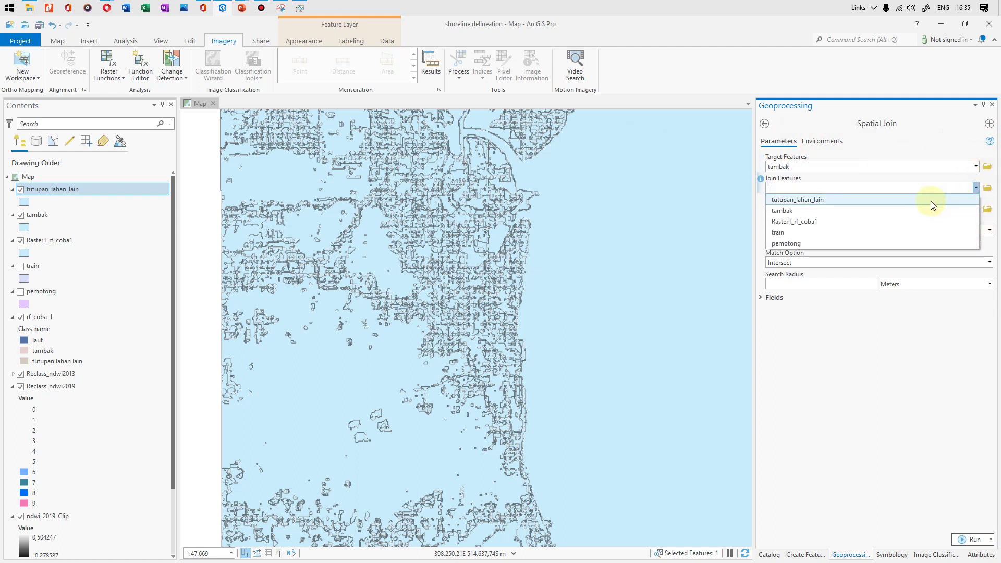
left_click(933, 203)
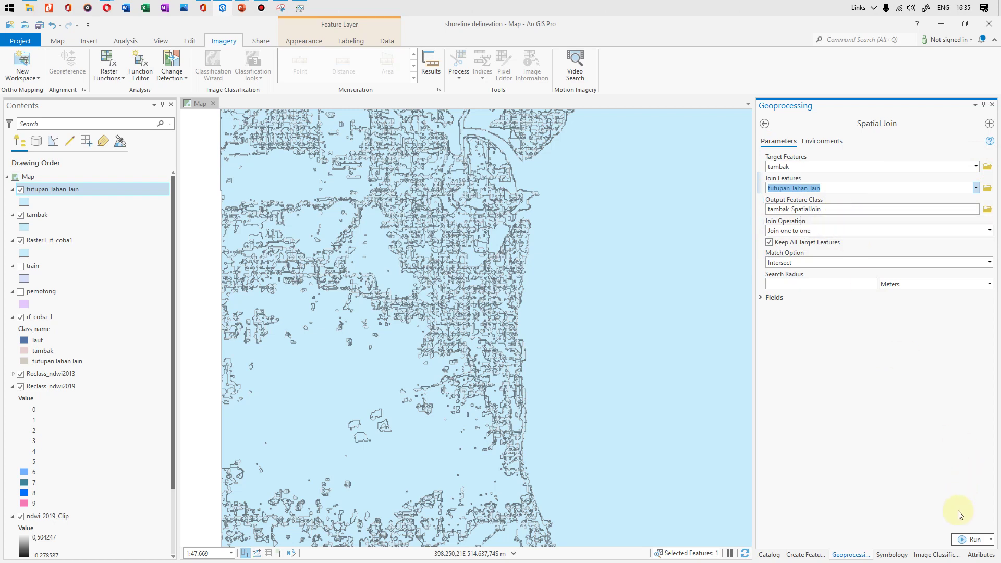
left_click(971, 541)
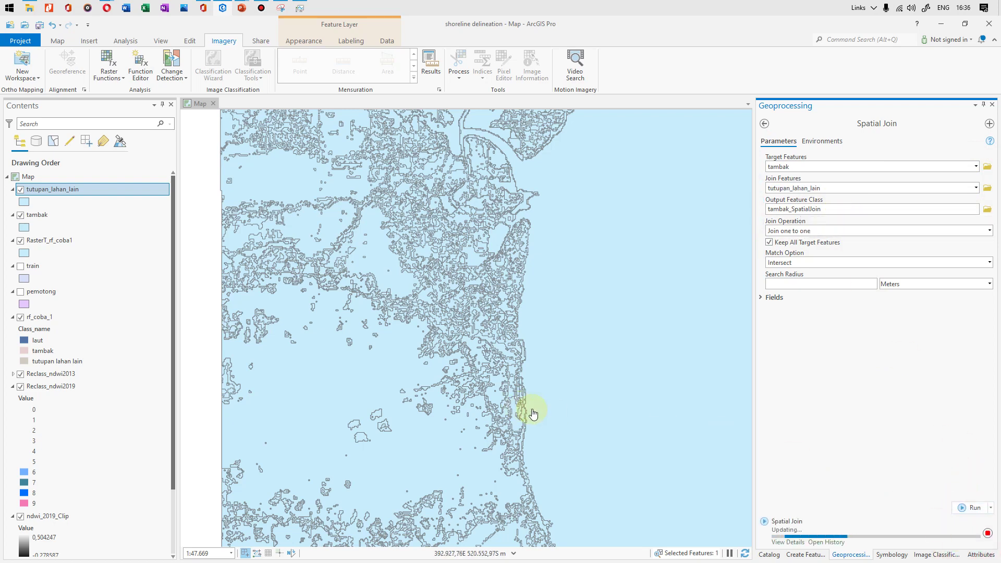
Hide the result layers to compare the ndwi_2019_Clip imagery along the coast.
left_click(12, 215)
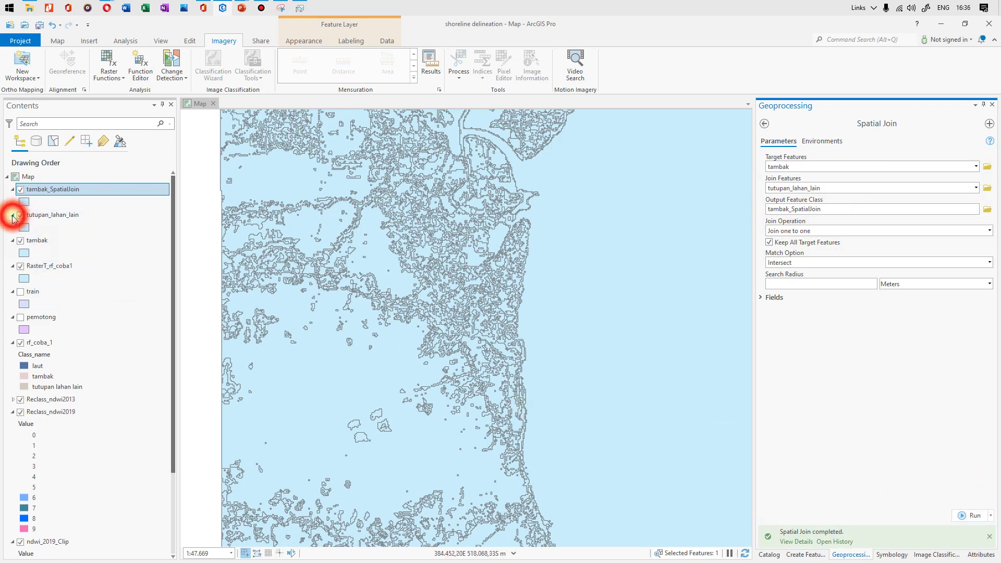
left_click(21, 215)
left_click(13, 227)
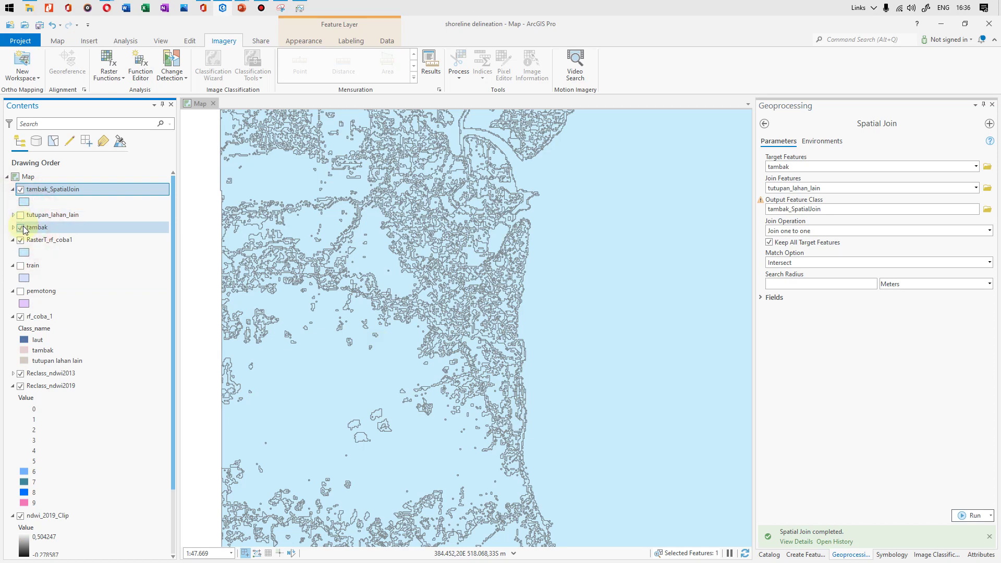
left_click(21, 228)
left_click(20, 241)
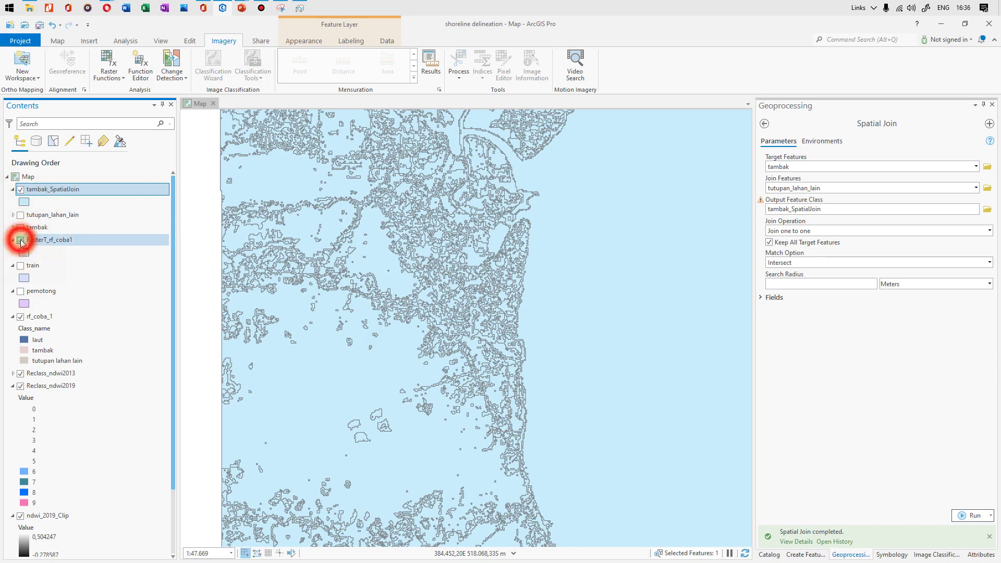
left_click(21, 317)
left_click(20, 373)
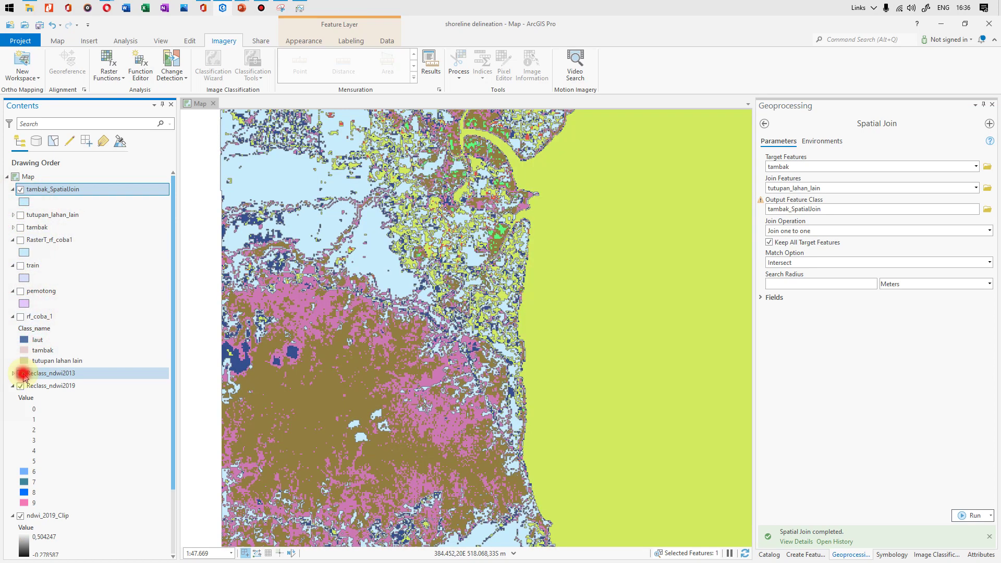
left_click(20, 385)
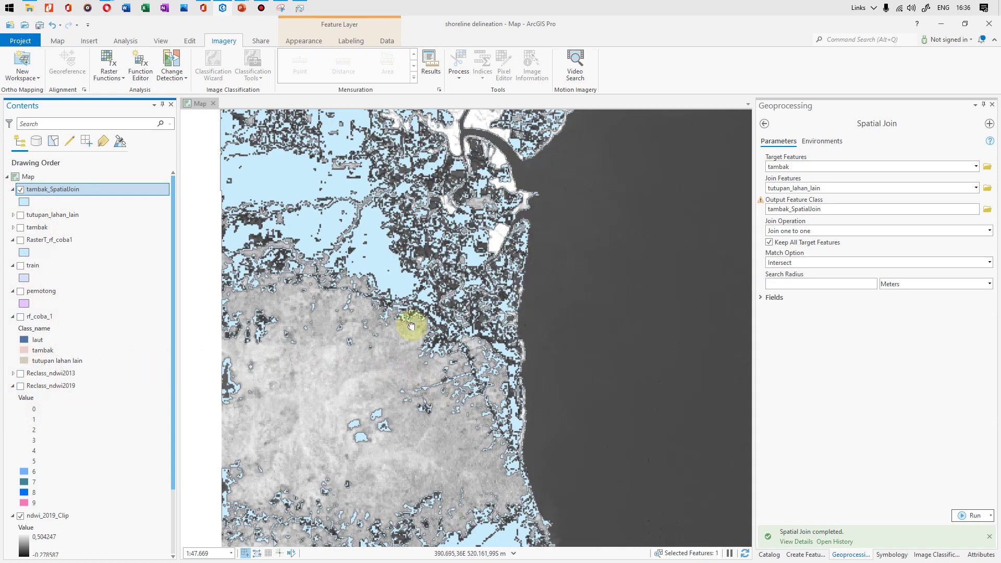
left_click_drag(412, 326, 380, 205)
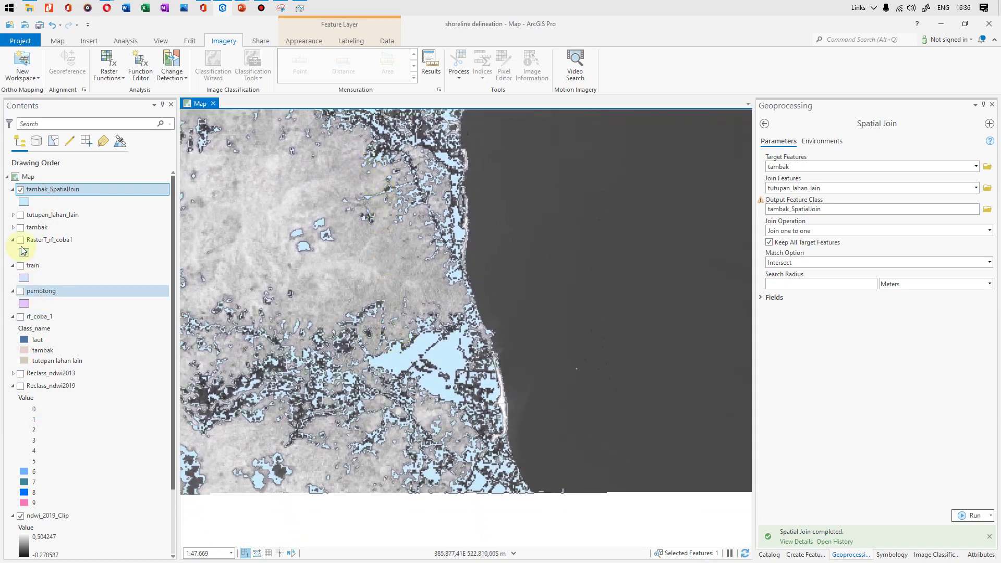
left_click(21, 516)
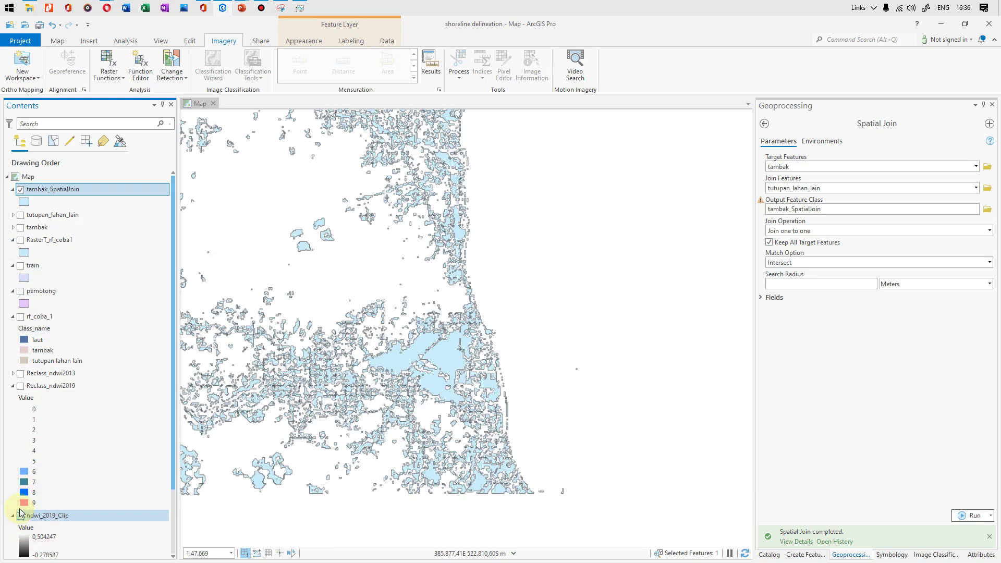
scroll(434, 272, "up", 3)
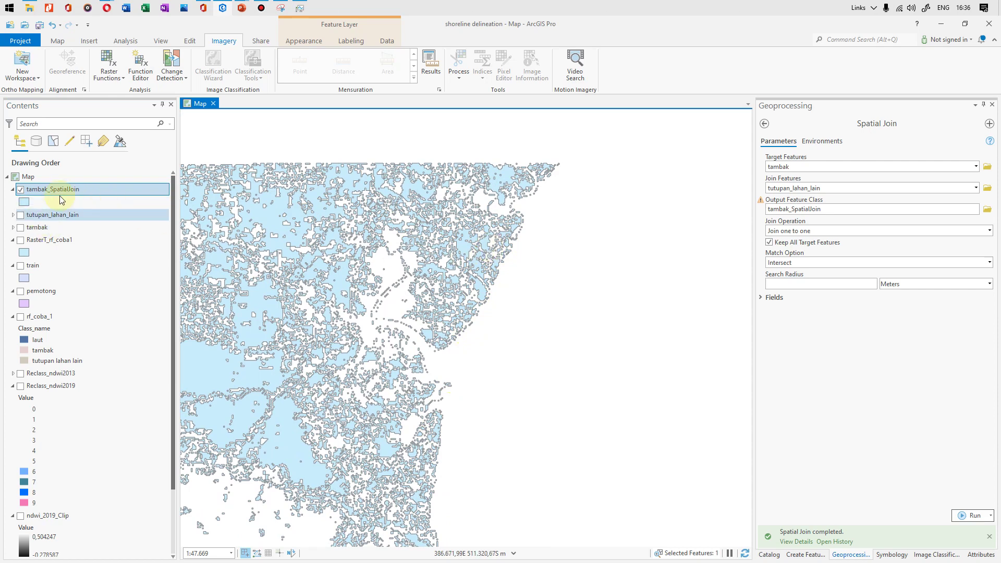
Hide tambak_SpatialJoin and display and select the RasterT_rf_coba1 polygons.
left_click(21, 189)
left_click(14, 189)
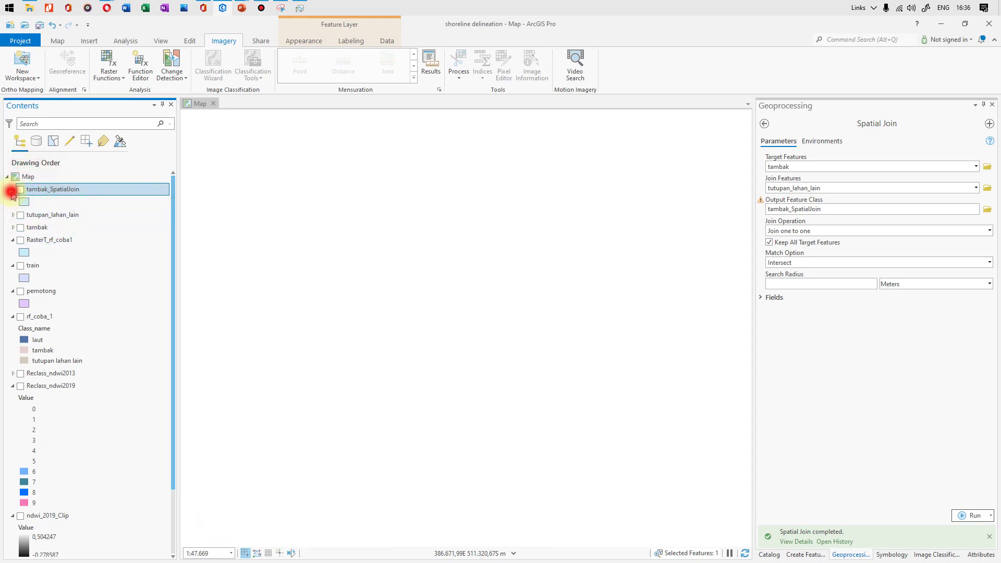
left_click(20, 227)
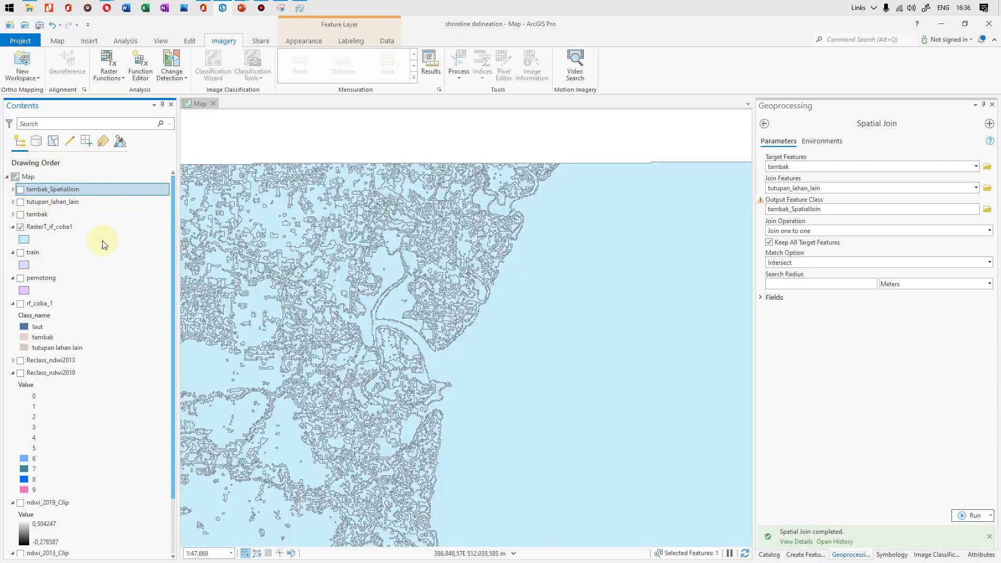
left_click(62, 230)
Start Export Features on RasterT_rf_coba1 with a clause where gridcode is equal to 1.
right_click(62, 230)
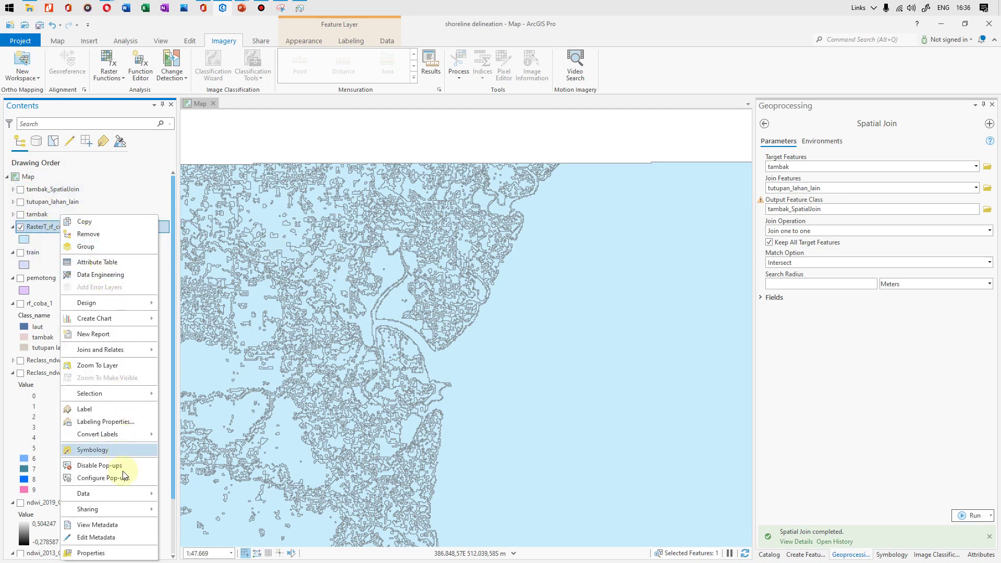
mouse_move(121, 496)
left_click(180, 505)
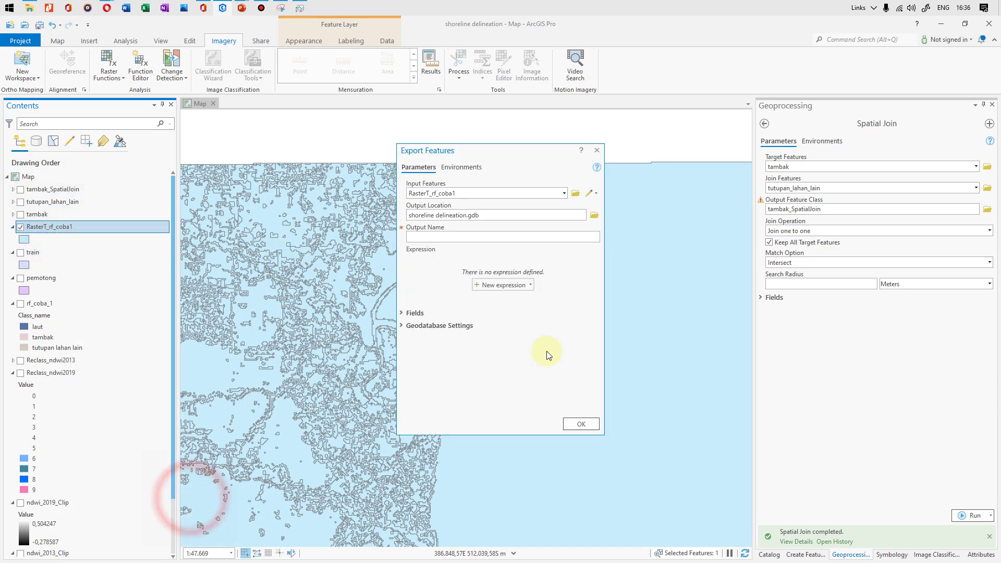
left_click(492, 287)
left_click(489, 297)
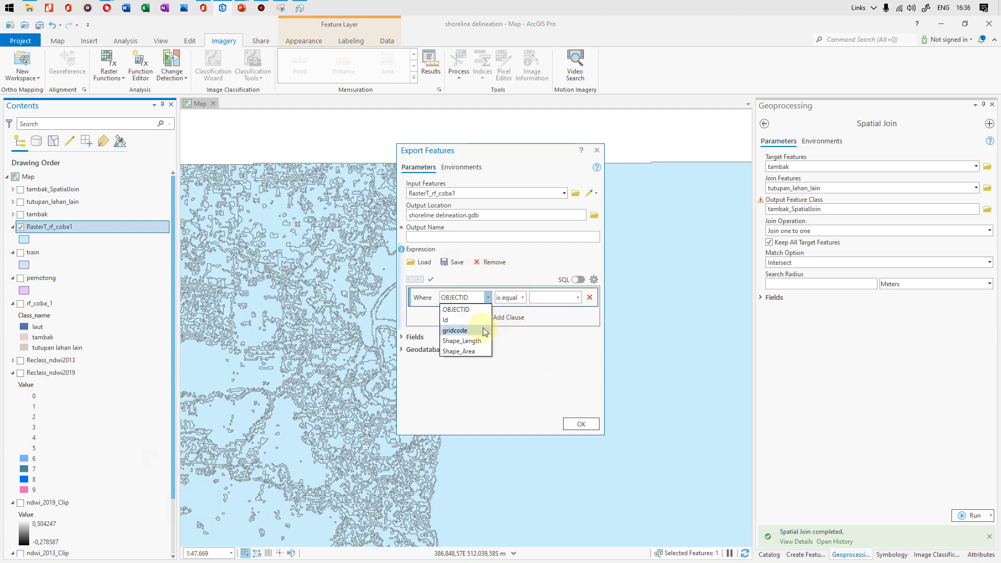
left_click(483, 328)
left_click(577, 297)
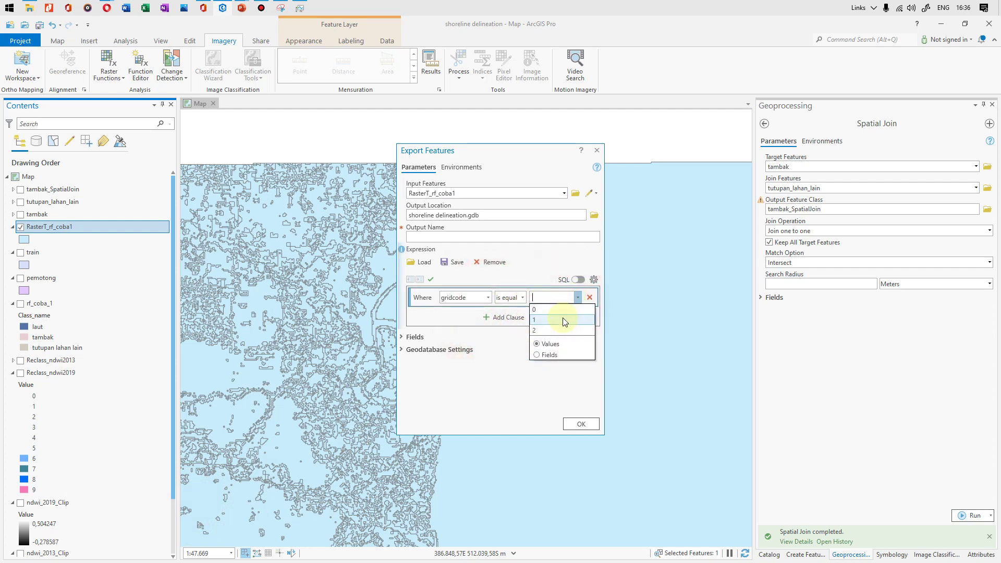
left_click(555, 323)
Add an Or clause where gridcode is equal to 2.
left_click(521, 317)
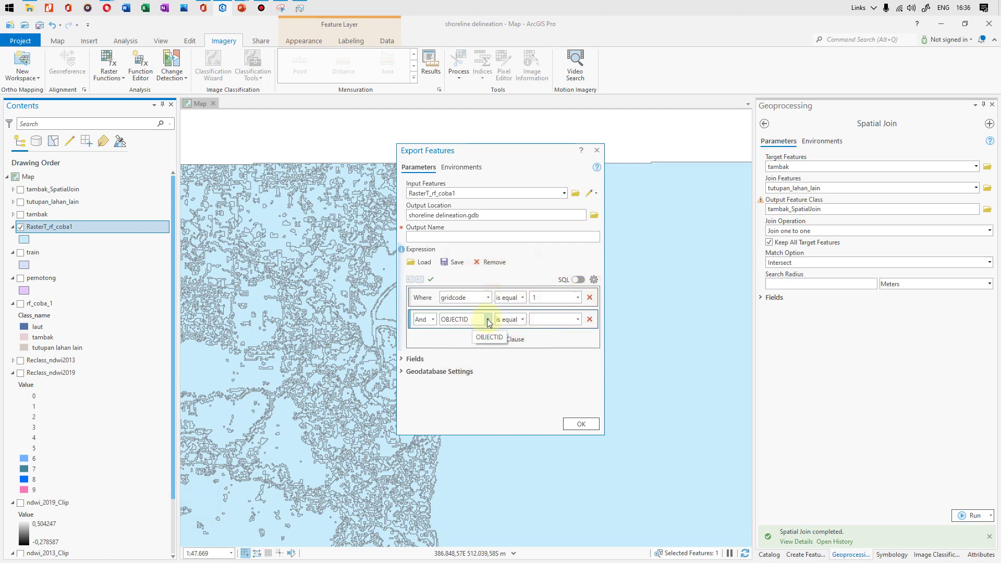
left_click(488, 319)
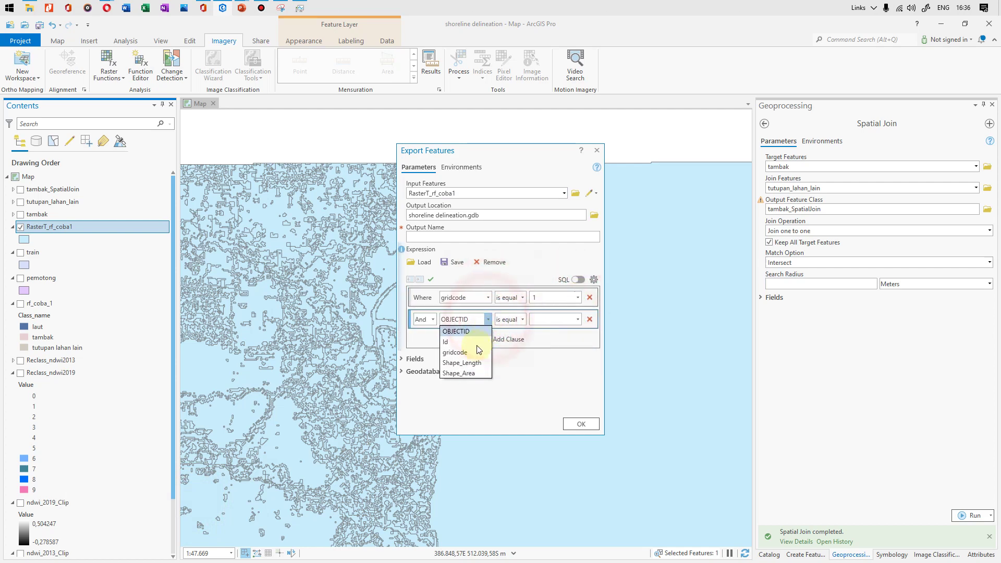
left_click(438, 331)
left_click(433, 319)
left_click(419, 340)
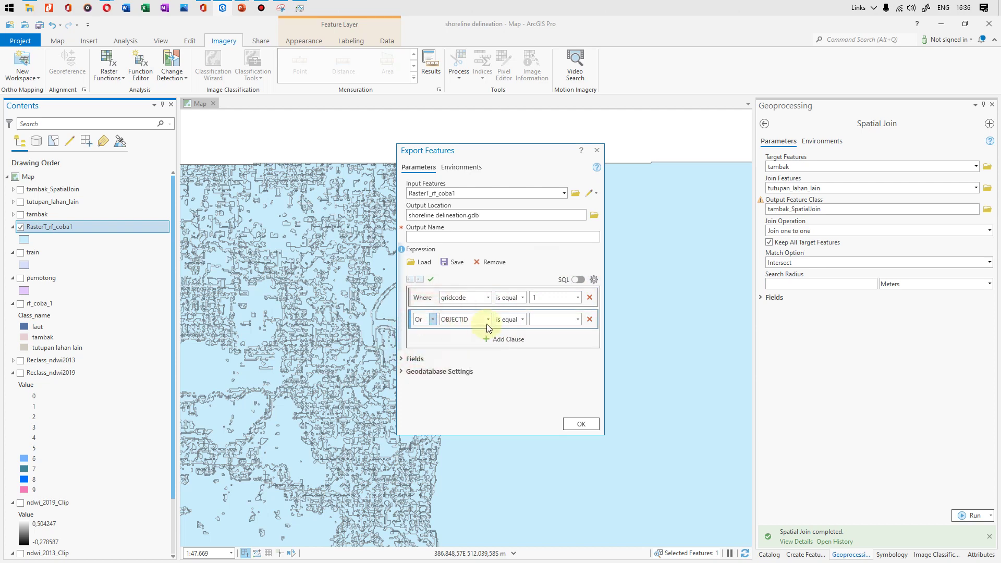
left_click(488, 319)
left_click(464, 349)
left_click(577, 319)
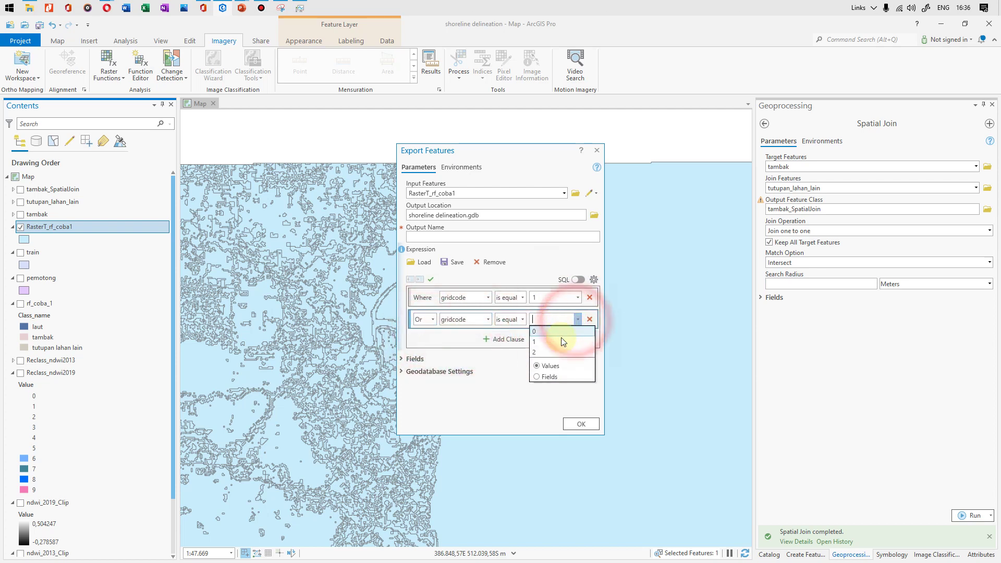
left_click(551, 352)
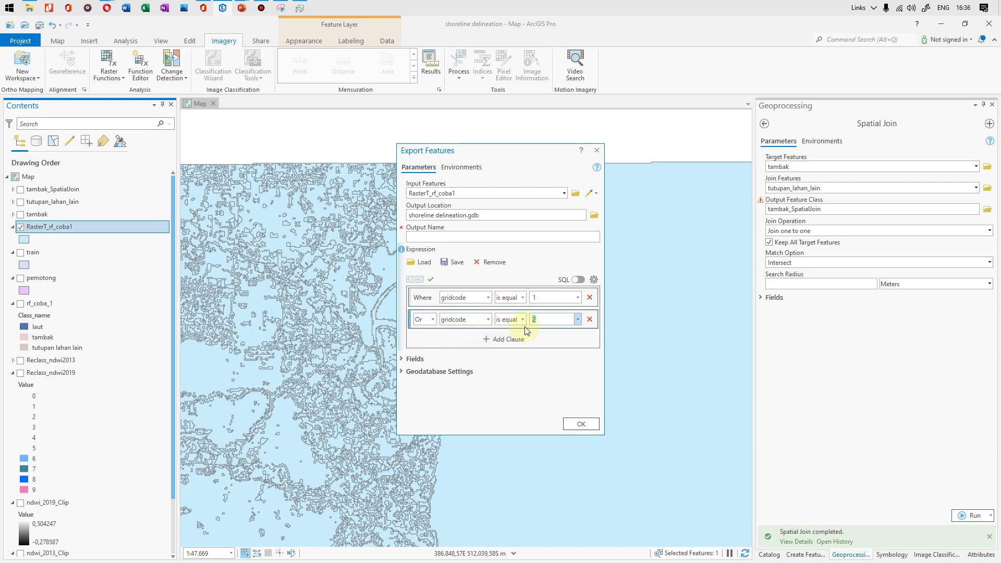
Name the output darat and run the export.
left_click(580, 426)
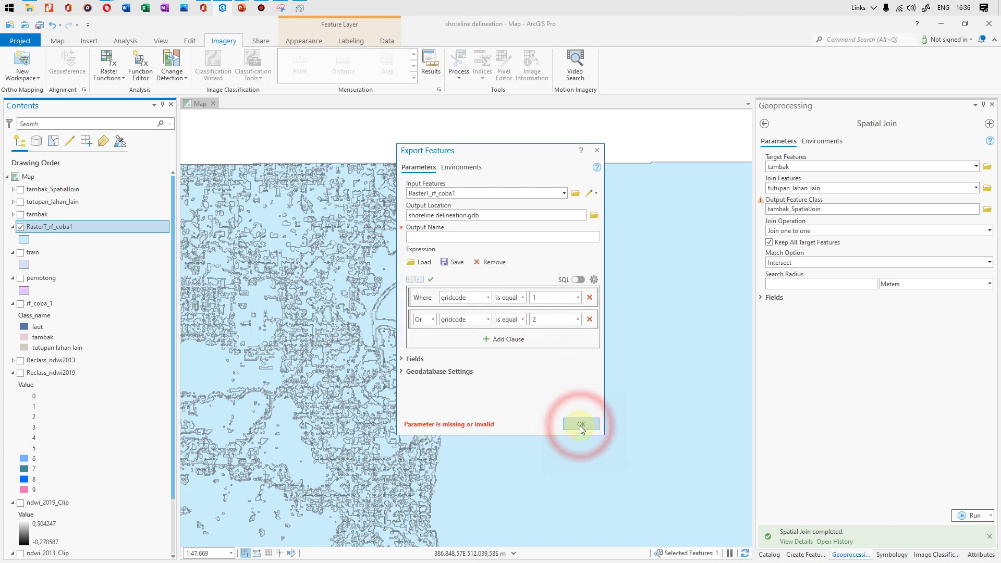
left_click(452, 238)
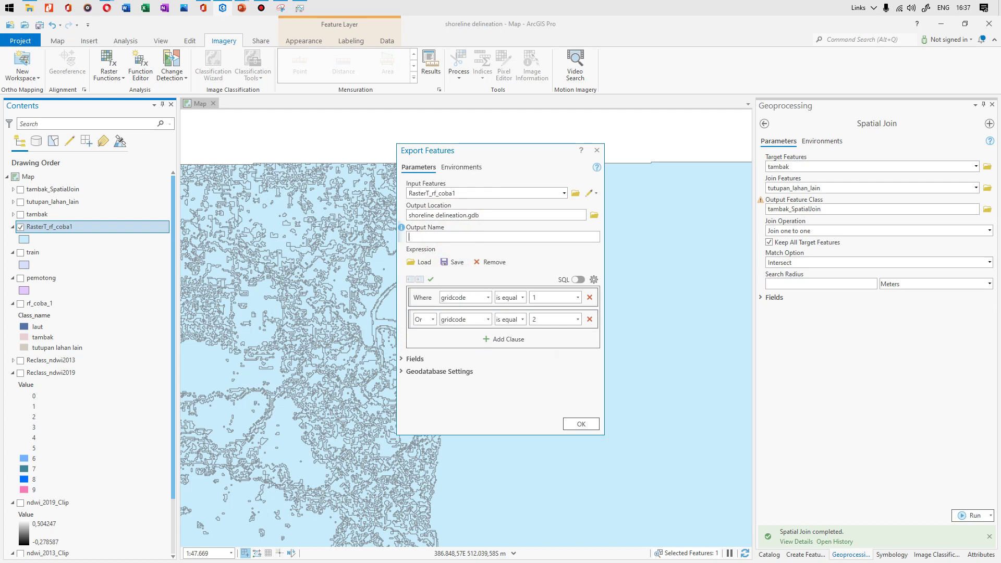
left_click(580, 425)
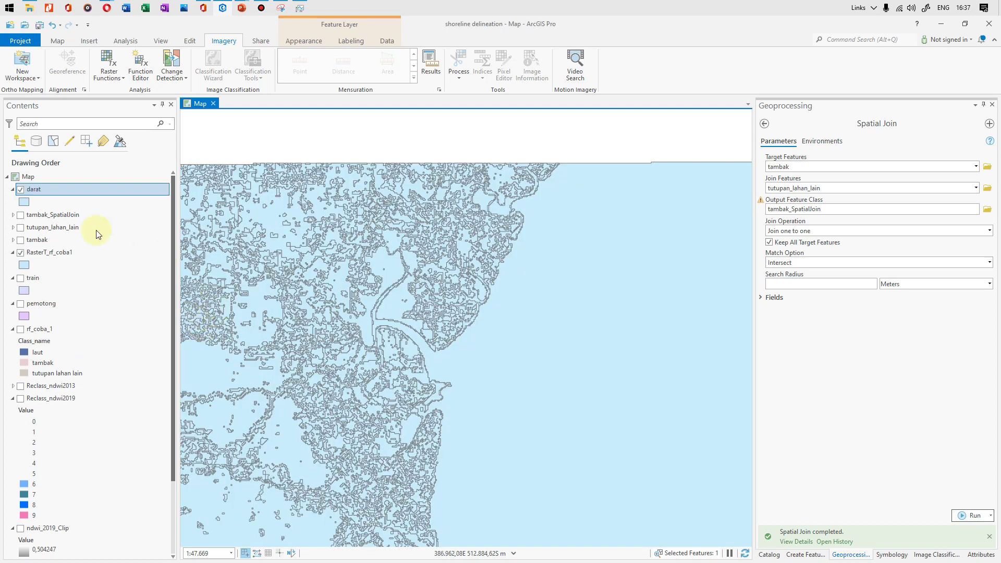
Recentre on the coastline and hide RasterT_rf_coba1 so darat shows alone.
left_click_drag(302, 368, 287, 247)
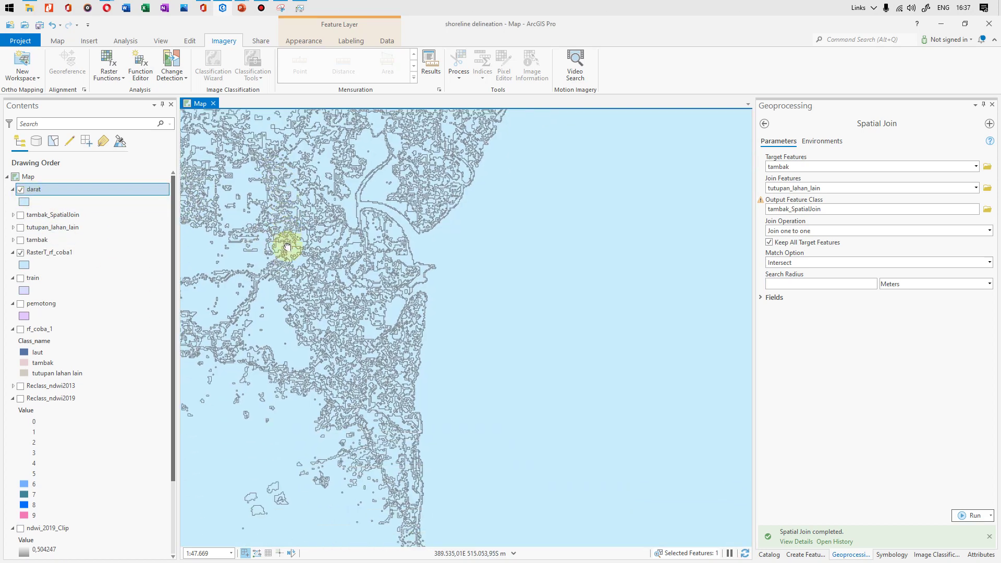
left_click_drag(339, 339, 385, 336)
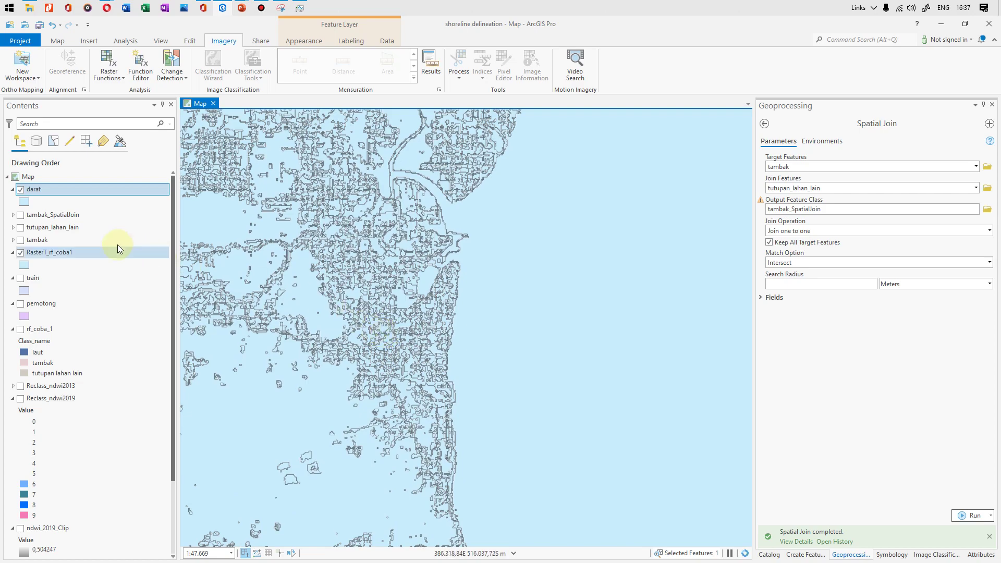
left_click(20, 253)
Pan and zoom from the river mouth southward to inspect the darat coastline.
left_click_drag(369, 291, 496, 432)
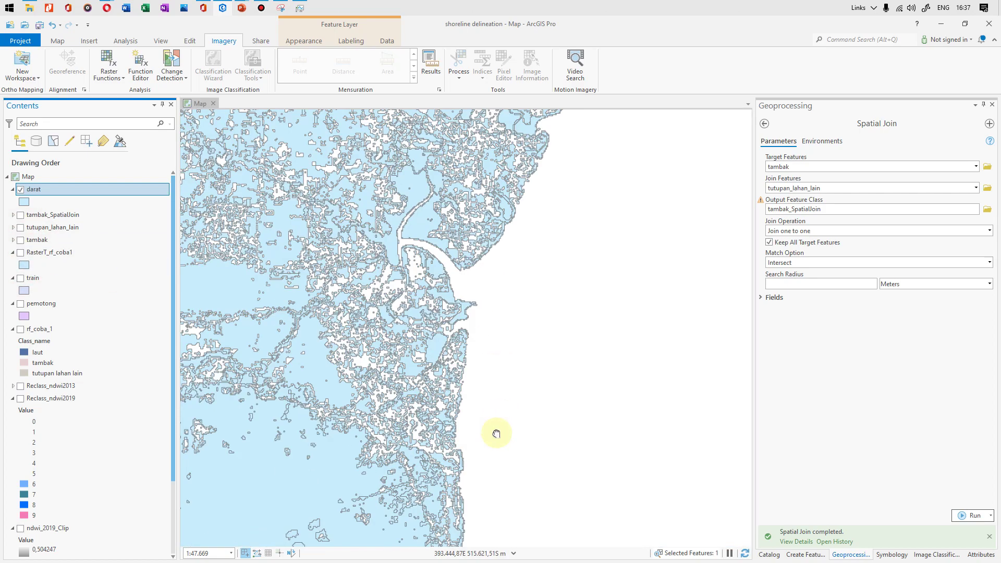
left_click_drag(523, 352, 521, 163)
left_click_drag(486, 326, 437, 261)
left_click_drag(476, 424, 471, 390)
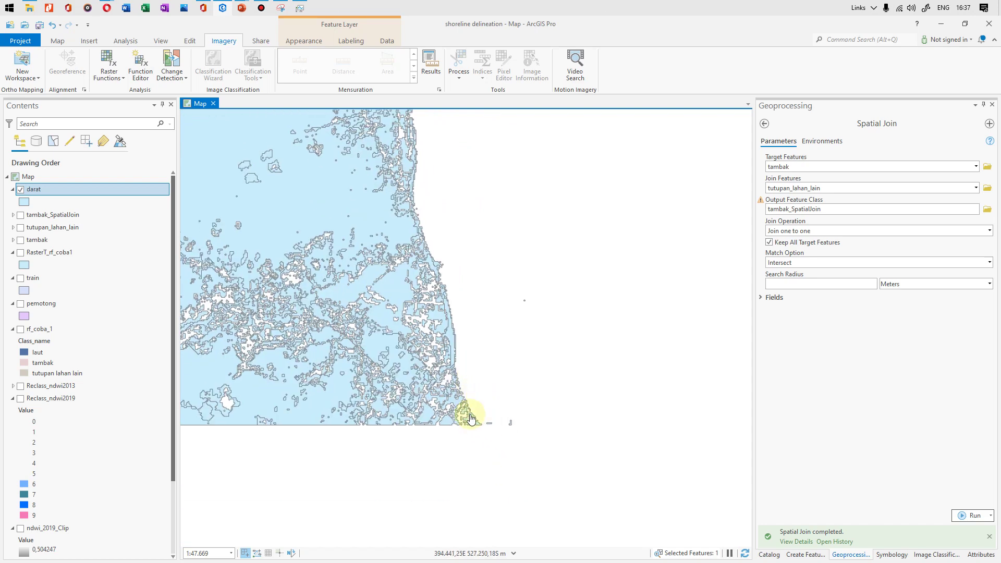
scroll(475, 427, "up", 4)
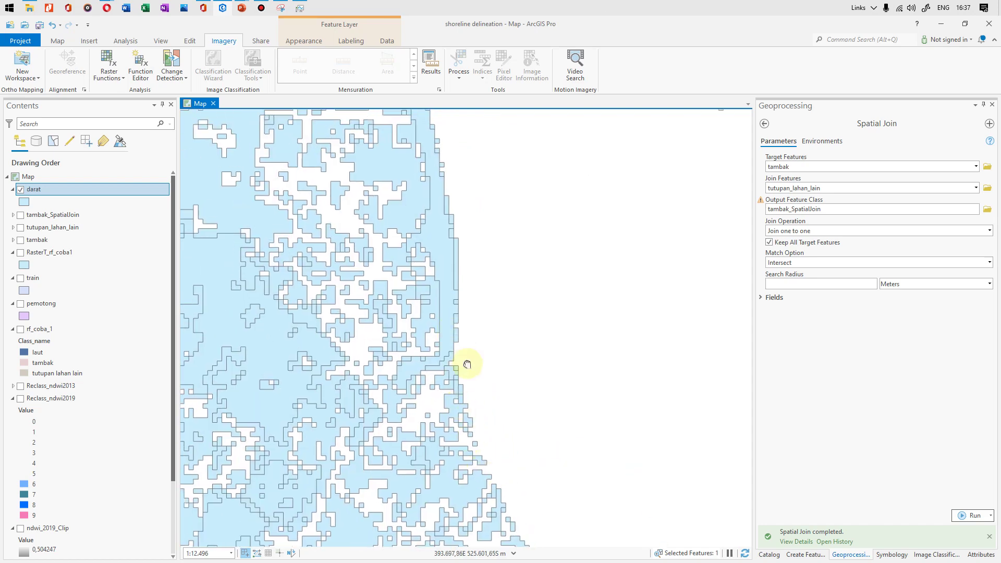
left_click_drag(451, 265, 459, 246)
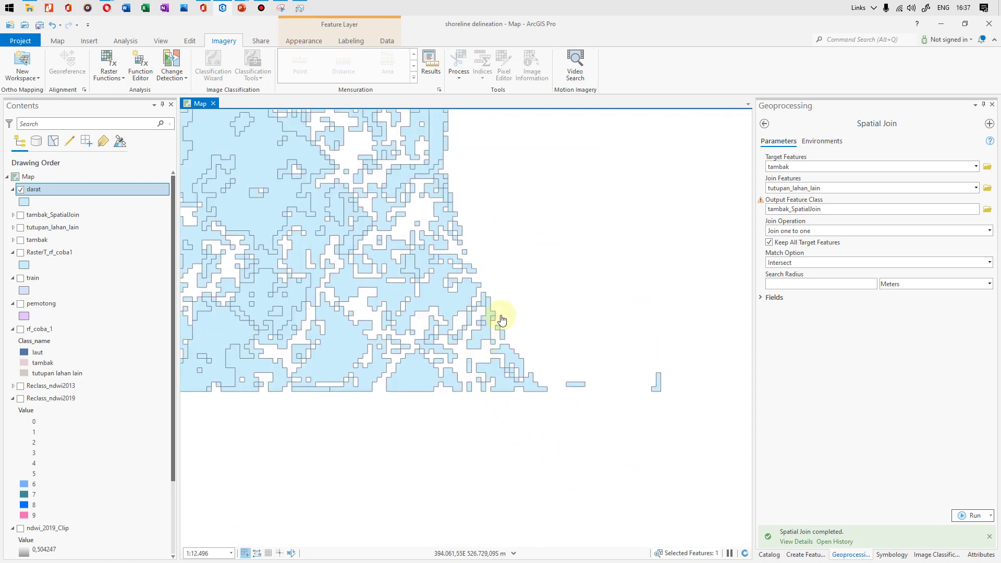
left_click_drag(502, 319, 464, 224)
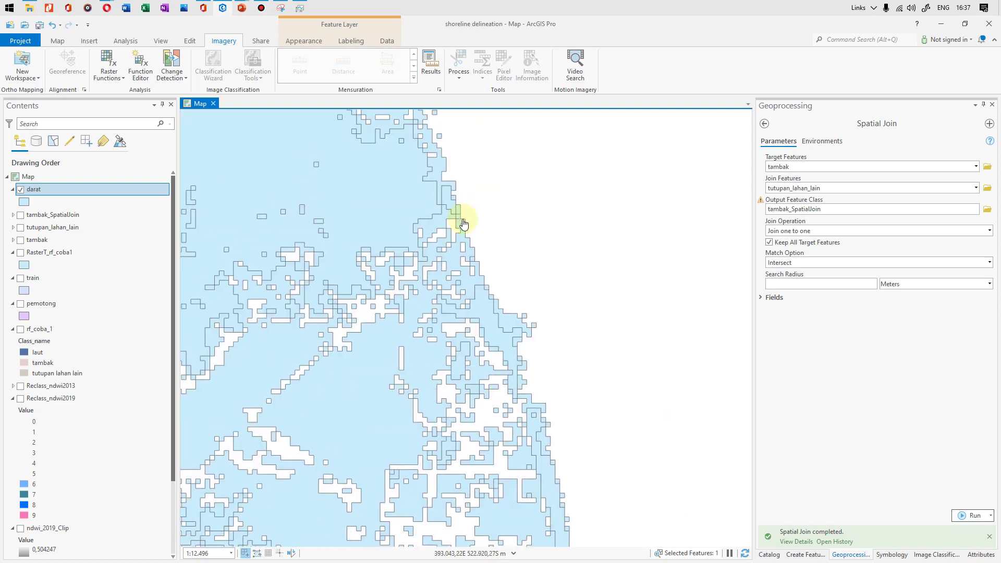
scroll(511, 368, "down", 4)
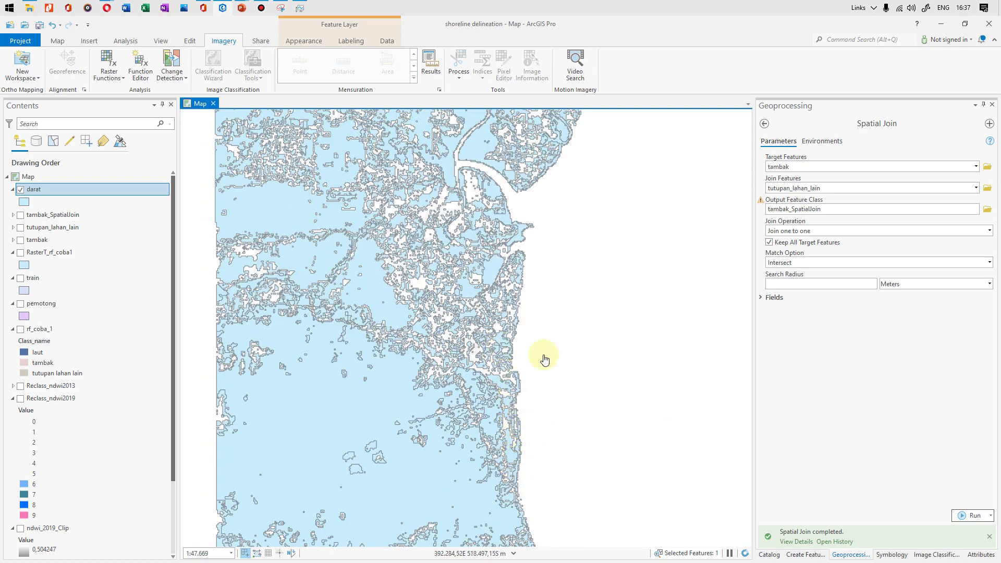
Find and open the Polygon To Line tool in Geoprocessing.
left_click(762, 125)
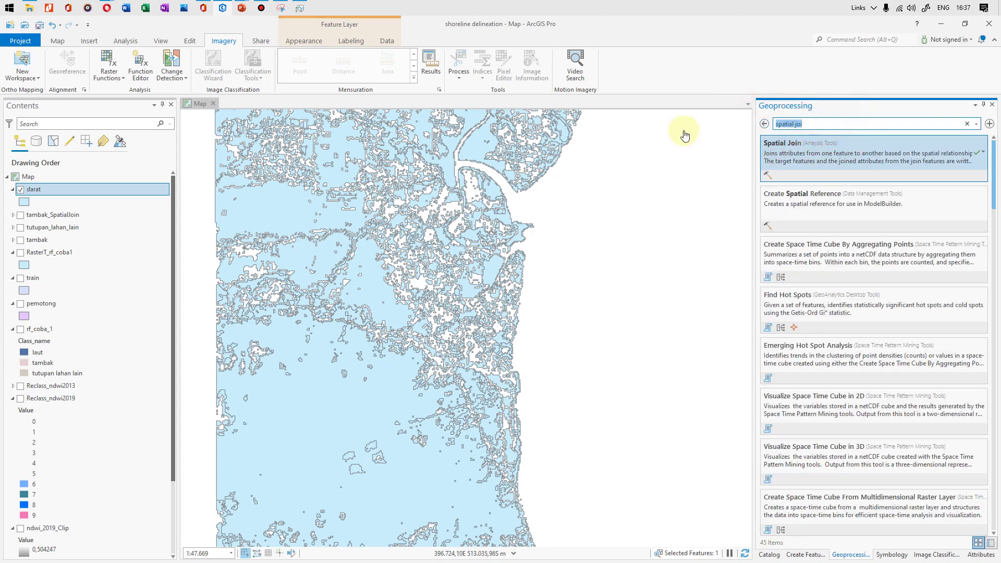
type("polyt")
key("BackSpace")
type("gon")
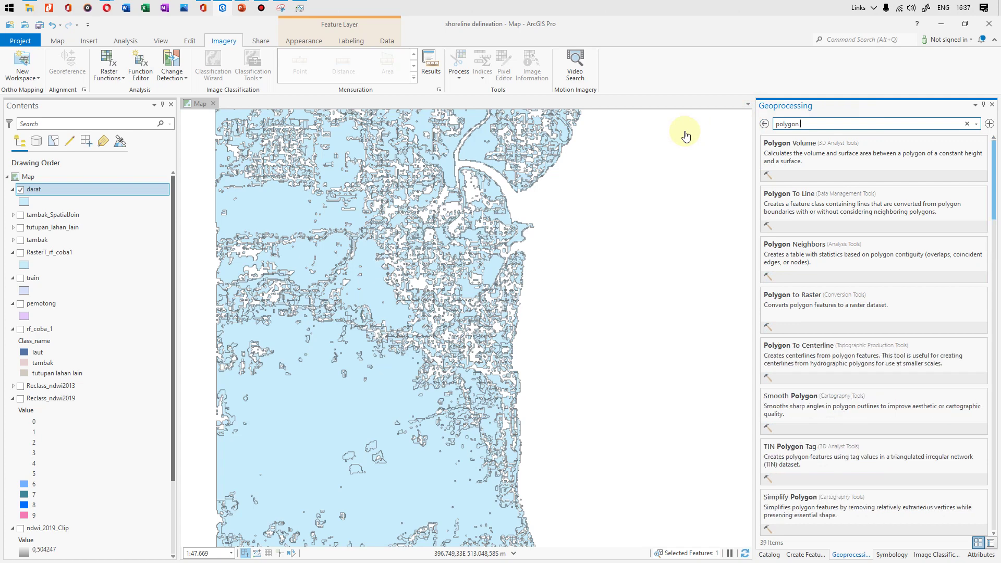
type(" to ")
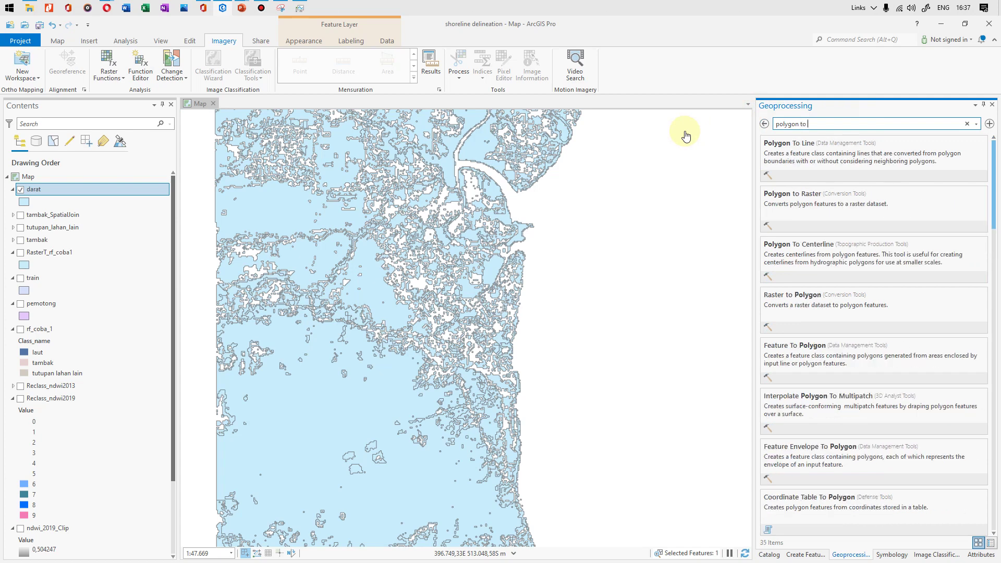
type("lion")
key("BackSpace")
key("BackSpace")
type("ne")
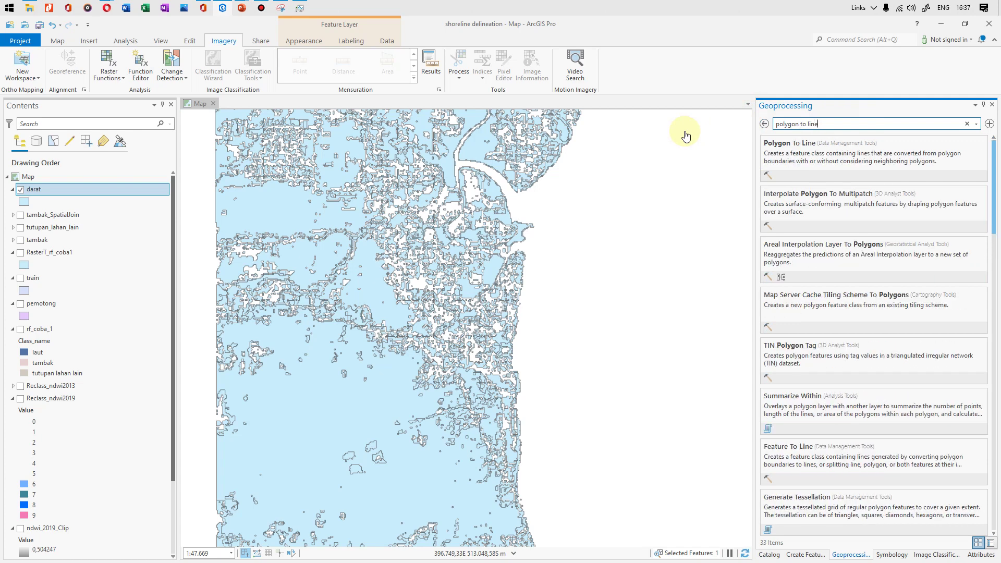
left_click(818, 176)
left_click(911, 161)
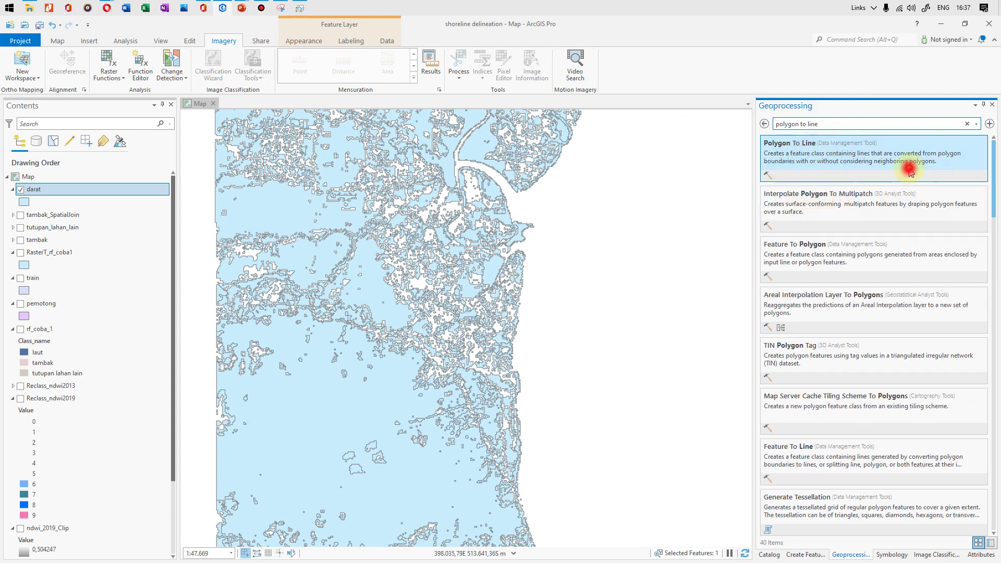
Run Polygon To Line on darat, keeping neighbor information.
left_click(980, 168)
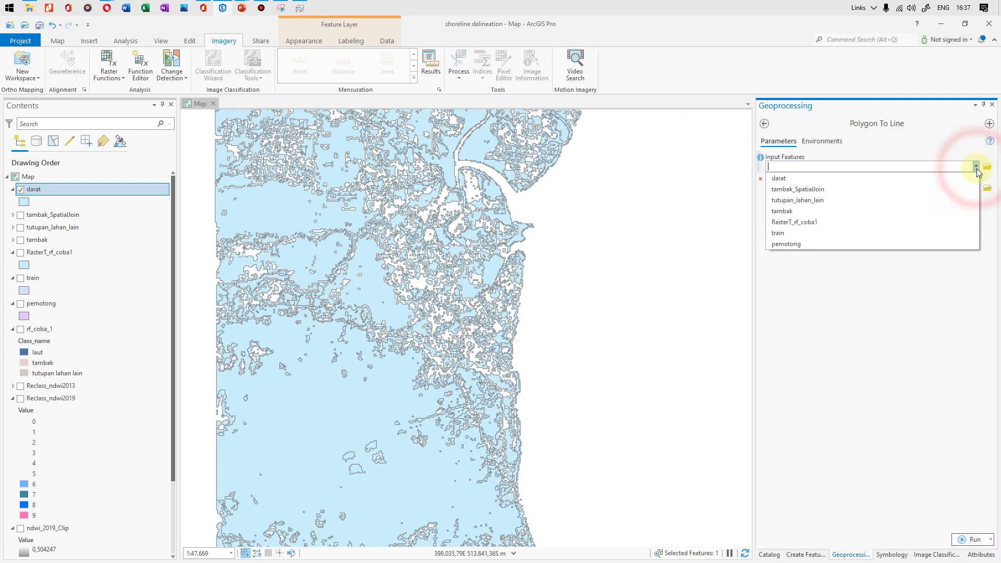
left_click(944, 174)
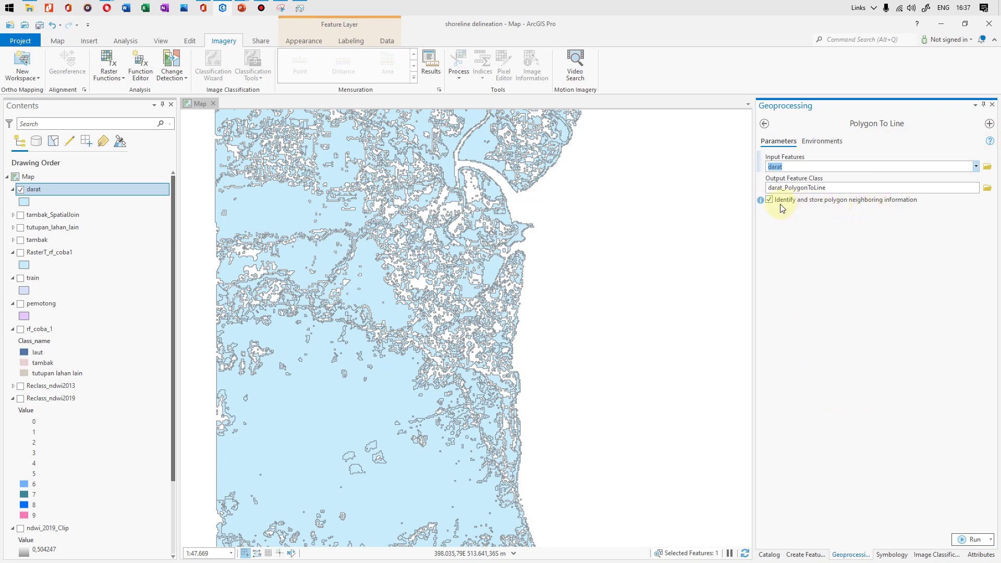
left_click(987, 538)
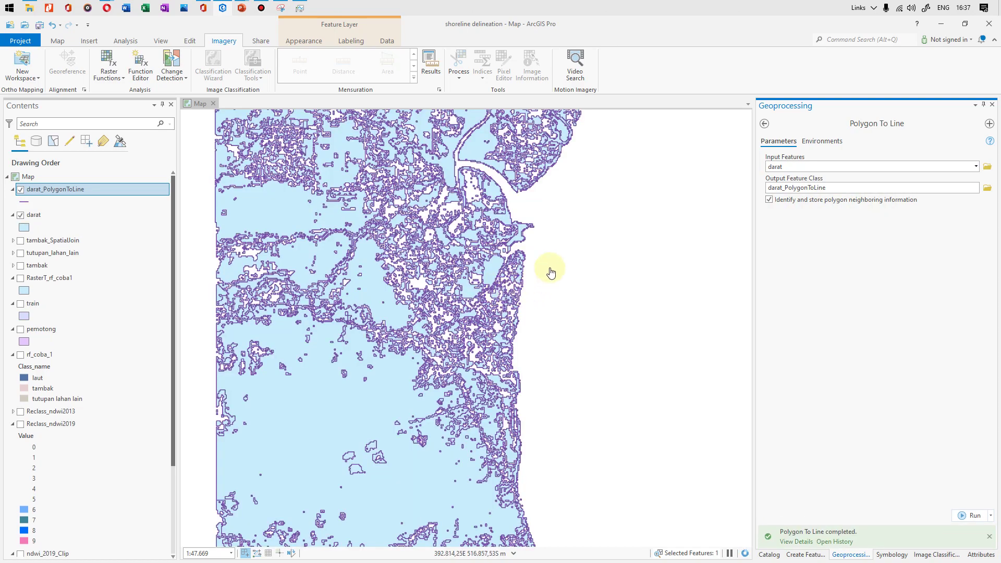
Zoom to the coastline tip and toggle darat off and on to compare with the lines.
left_click_drag(547, 232, 458, 370)
left_click_drag(522, 174, 486, 350)
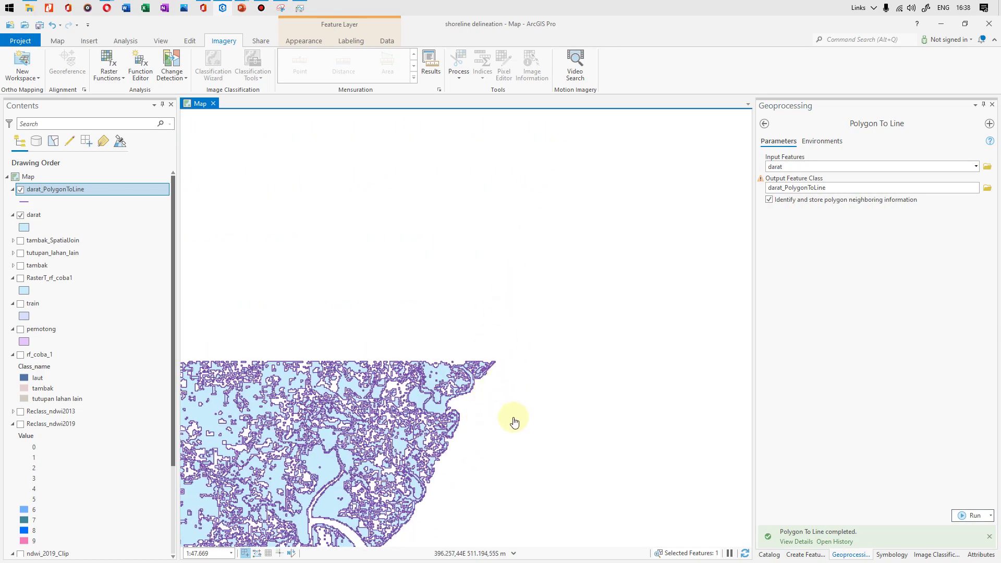
left_click_drag(513, 421, 532, 262)
scroll(505, 179, "up", 5)
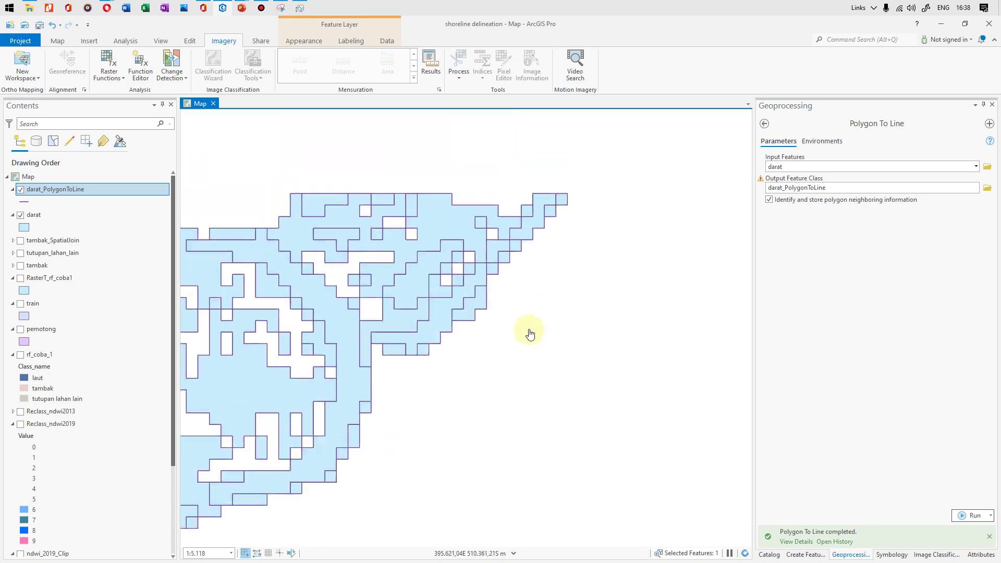
left_click(21, 215)
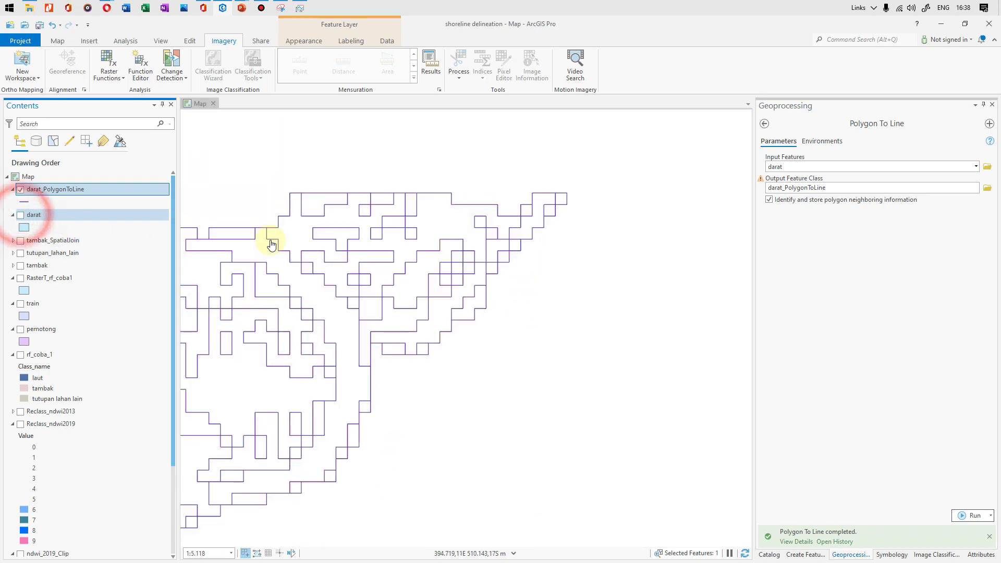
left_click(20, 215)
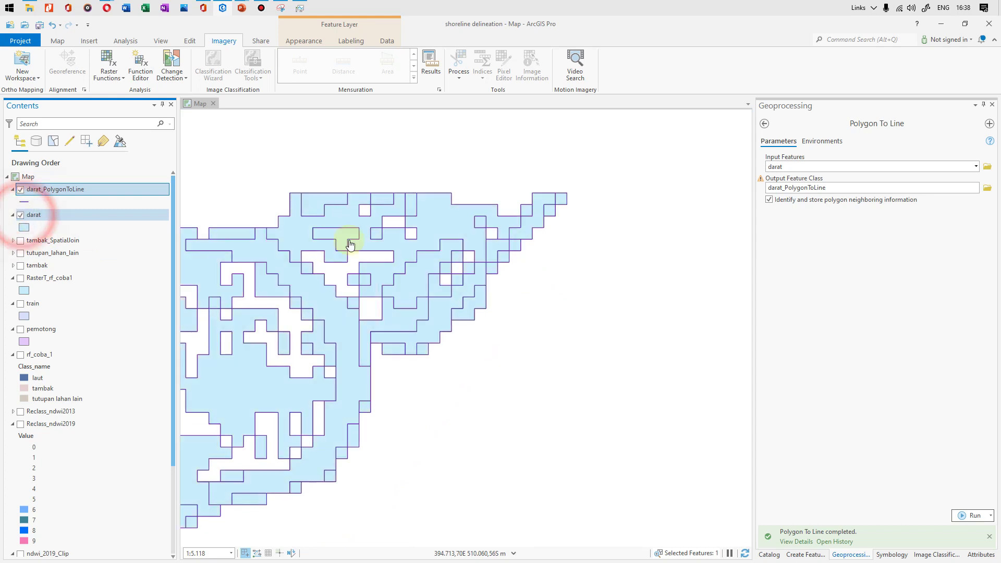
Check pop-up attributes of coastal polygons and shoreline line segments at the tip.
left_click(530, 236)
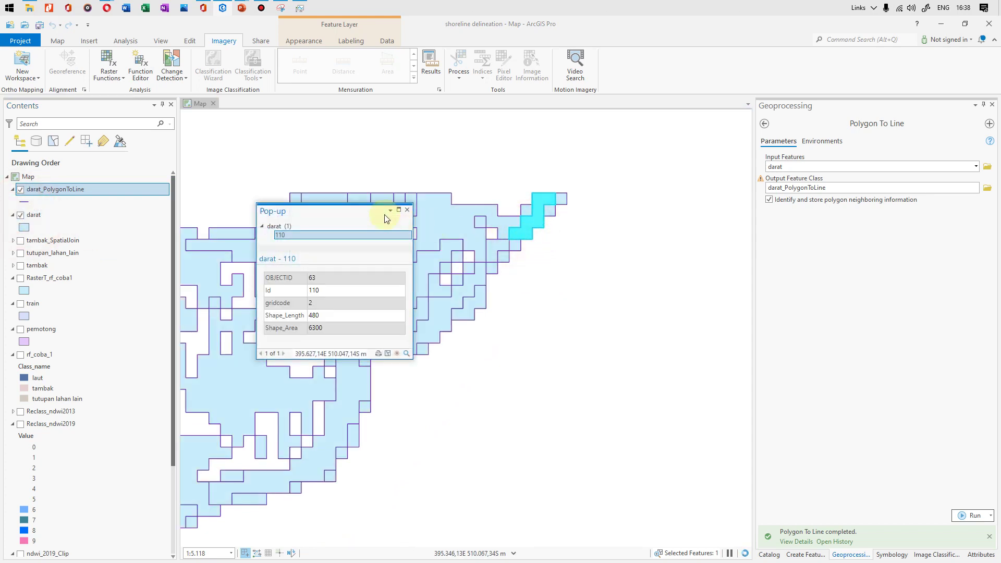
left_click(407, 210)
left_click(561, 202)
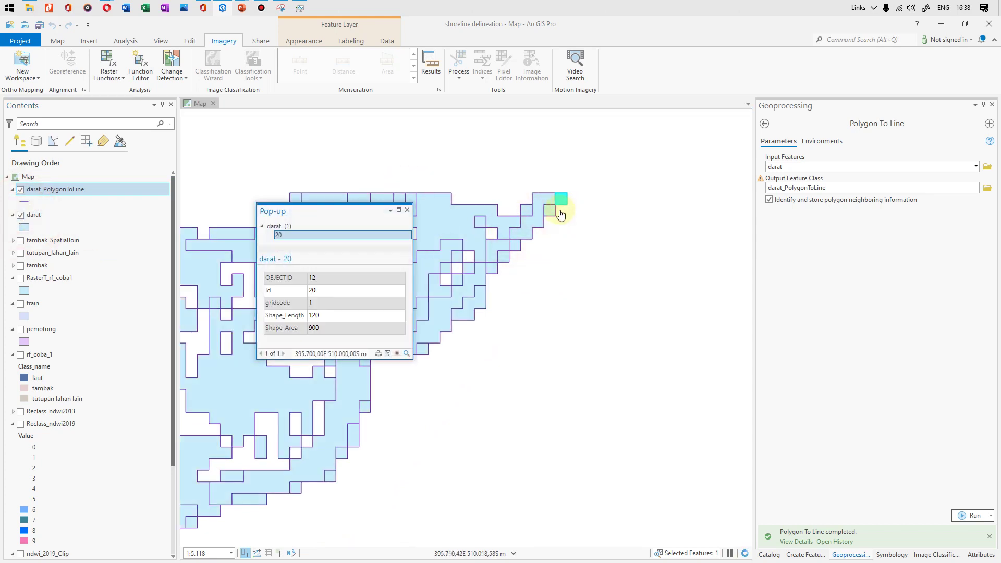
left_click(552, 215)
left_click(543, 223)
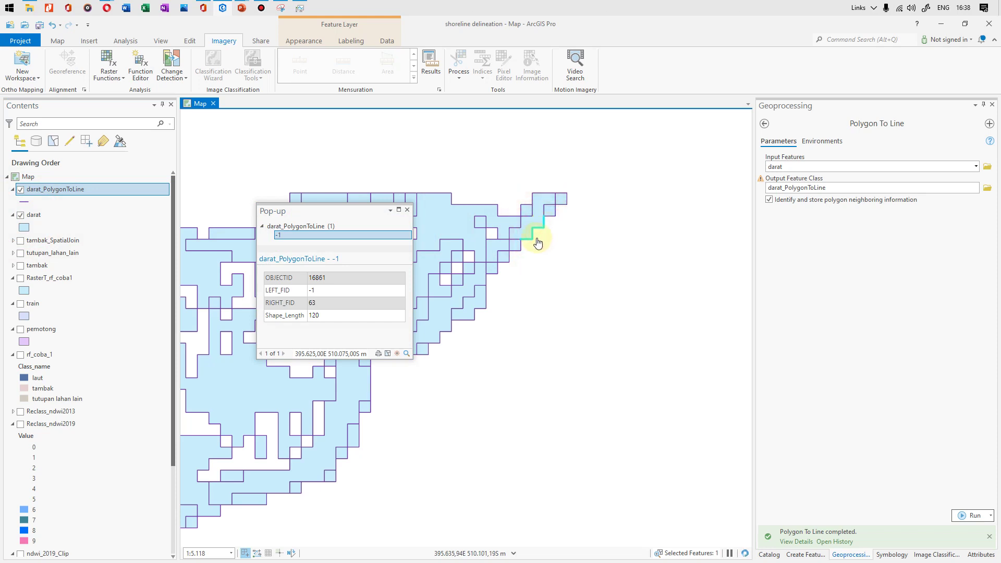
left_click(562, 208)
left_click(563, 208)
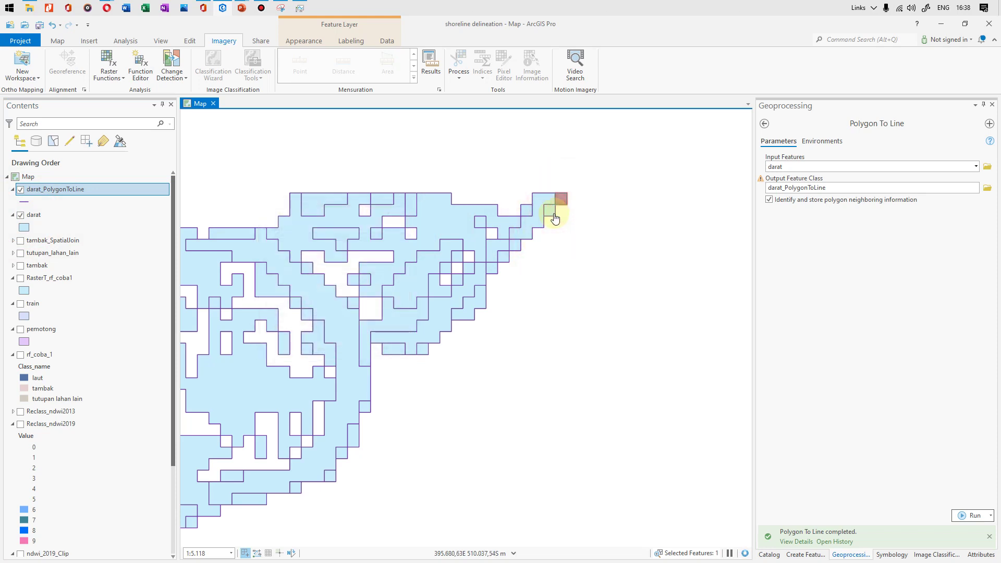
Check a coastal edge line's LEFT_FID of -1 and the land cell, then close the pop-up.
left_click_drag(560, 213, 487, 284)
left_click(539, 201)
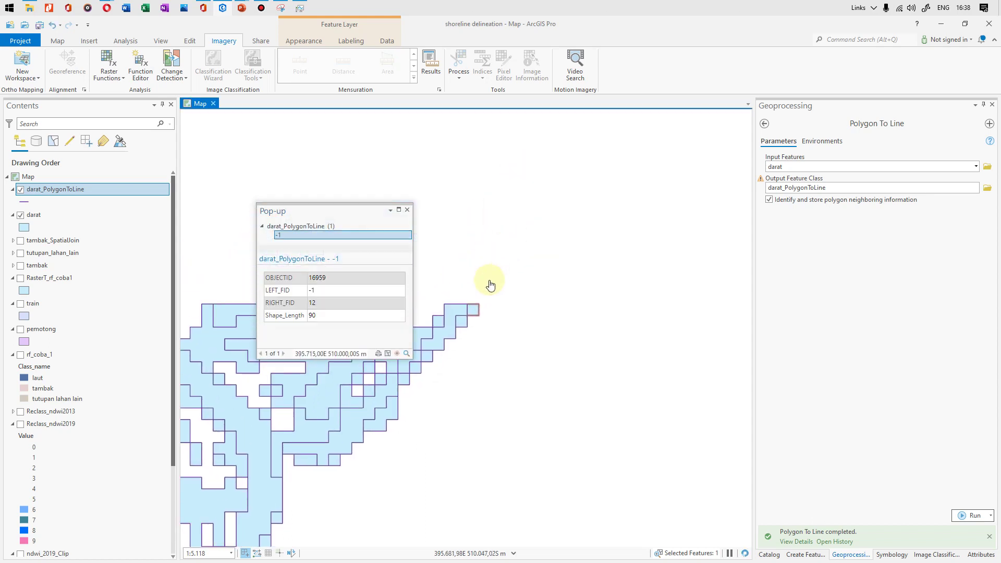
left_click(503, 245)
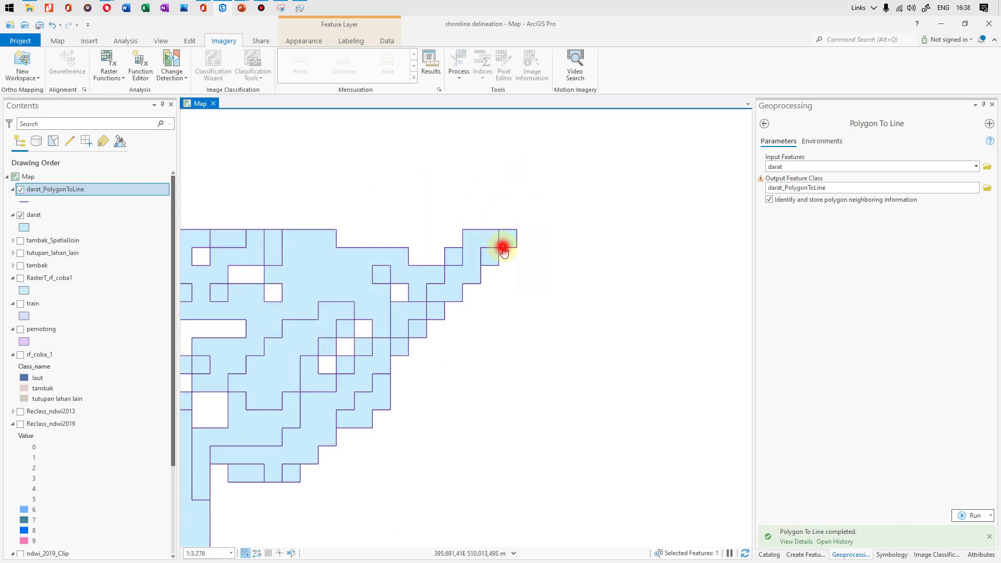
left_click(407, 211)
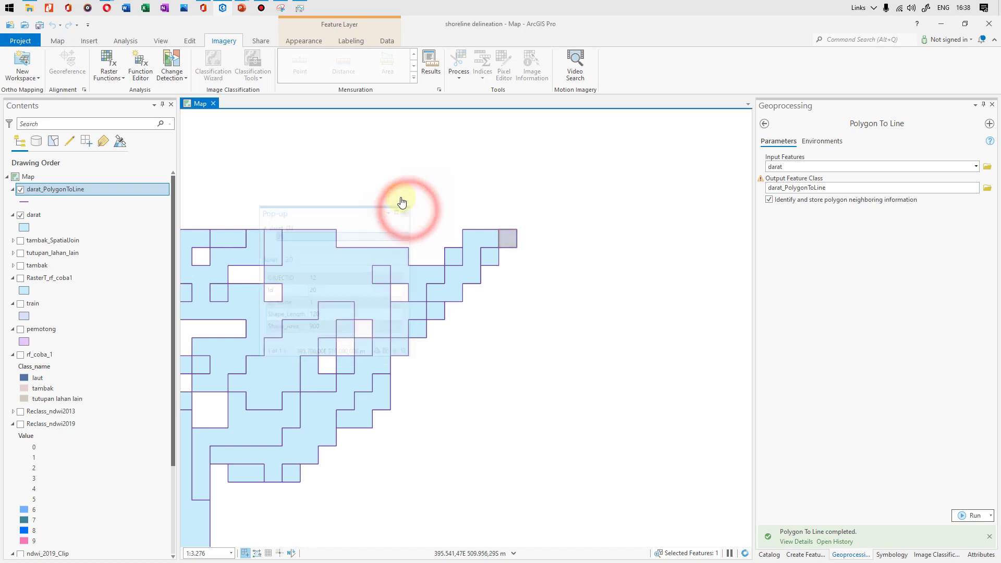
Try selecting outer coastal edge lines with the Select tool, then clear the selection.
left_click(61, 37)
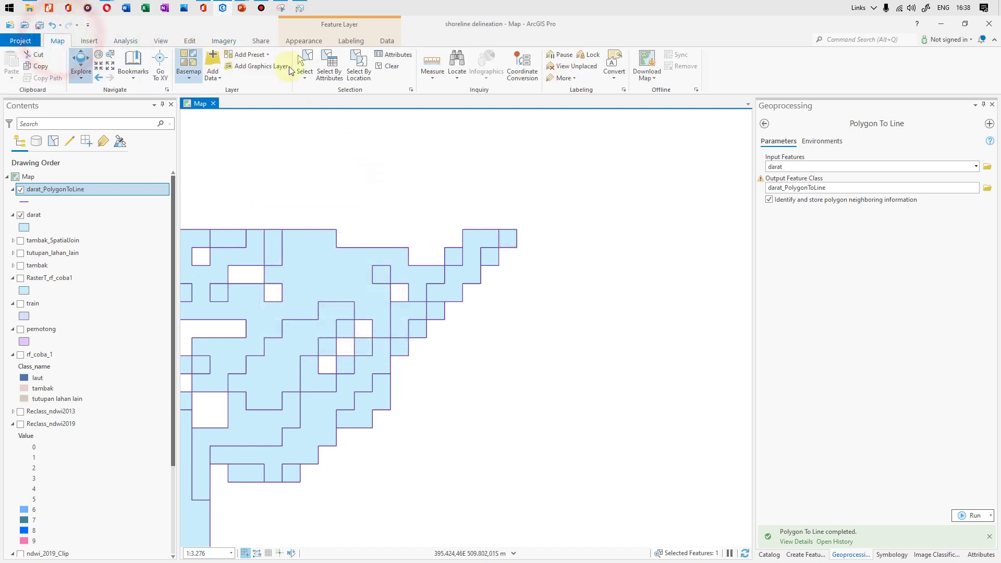
left_click(304, 57)
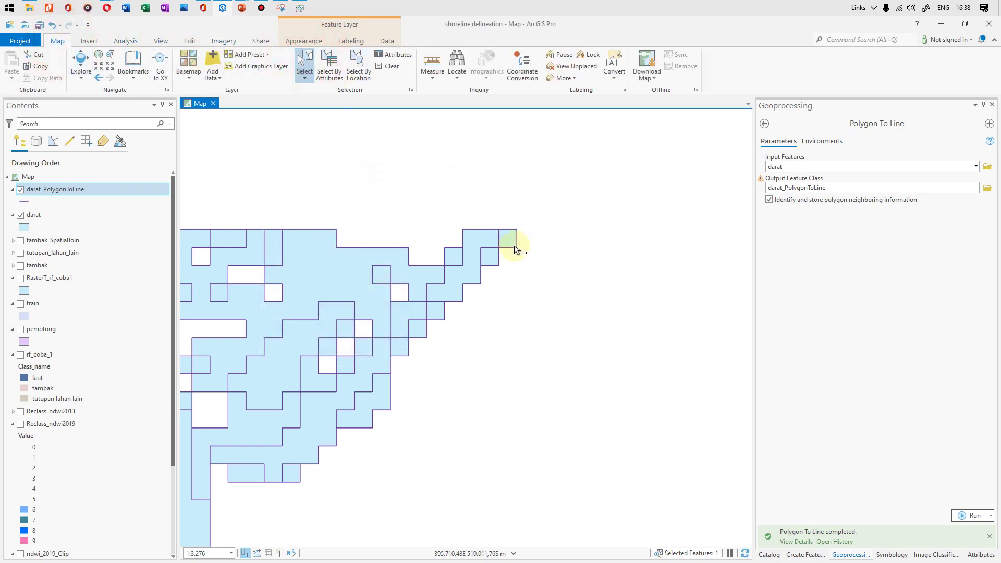
left_click_drag(513, 253, 424, 330)
left_click(421, 337)
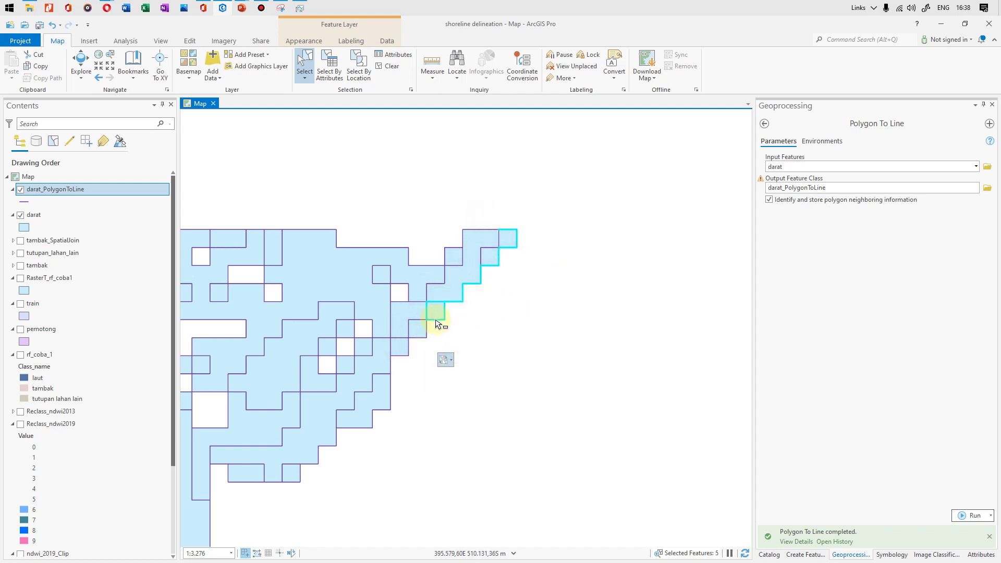
left_click(433, 316)
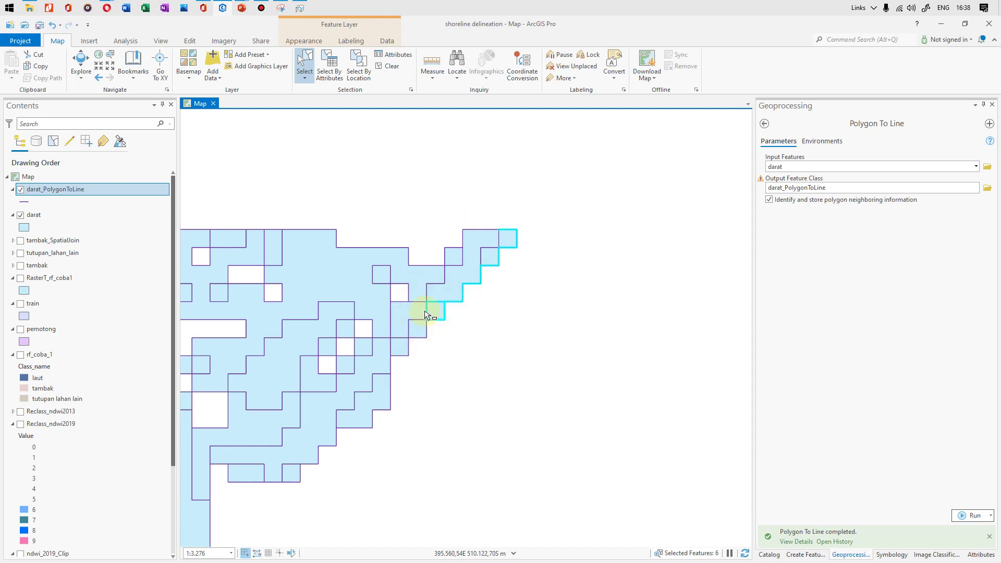
left_click(427, 315)
left_click(411, 325)
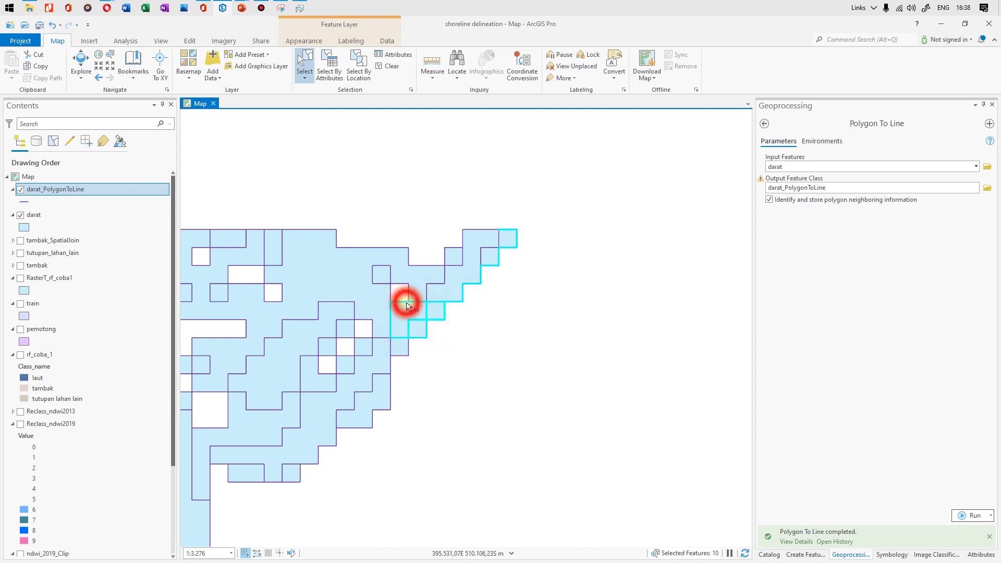
left_click(486, 324)
left_click(393, 70)
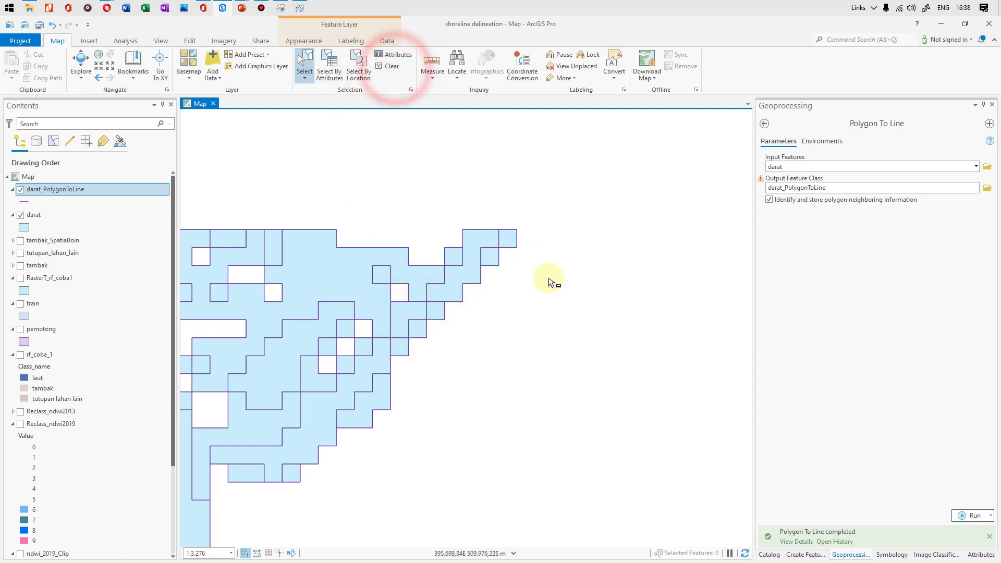
Select the twelve stepped outer coastal edge segments from the tip down-left.
left_click(511, 249)
left_click(498, 267, "shift")
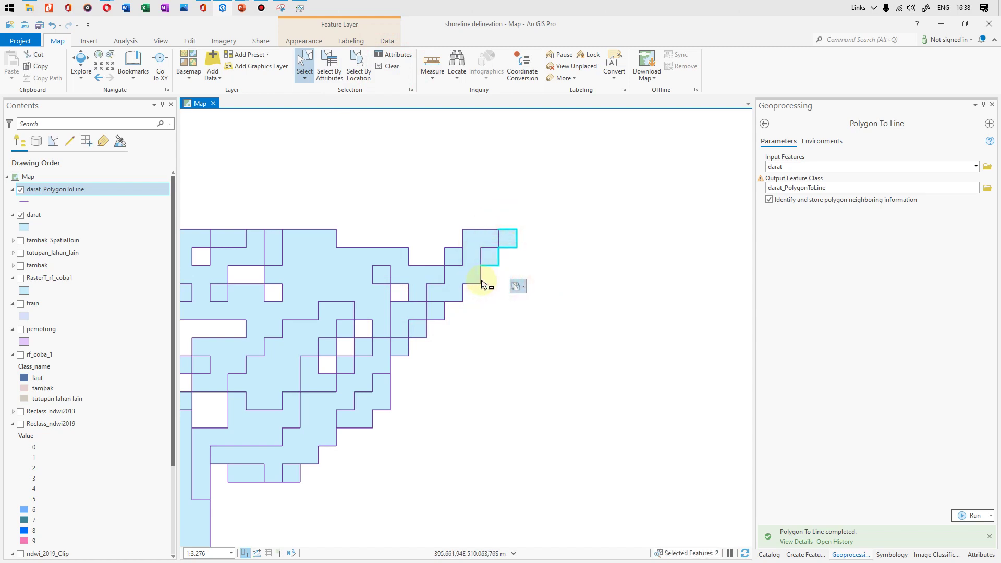
left_click(480, 288, "shift")
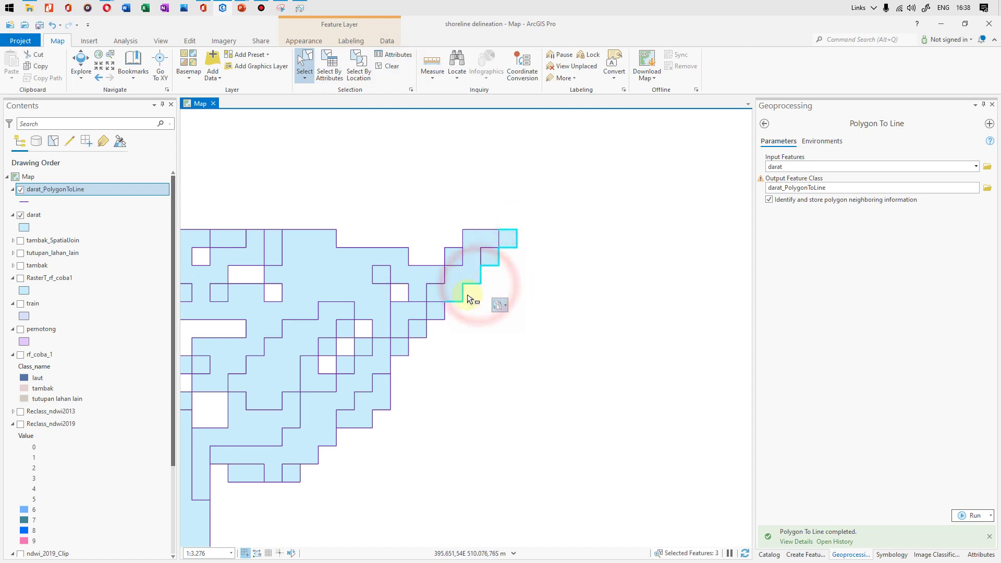
left_click(444, 320, "shift")
left_click(427, 341, "shift")
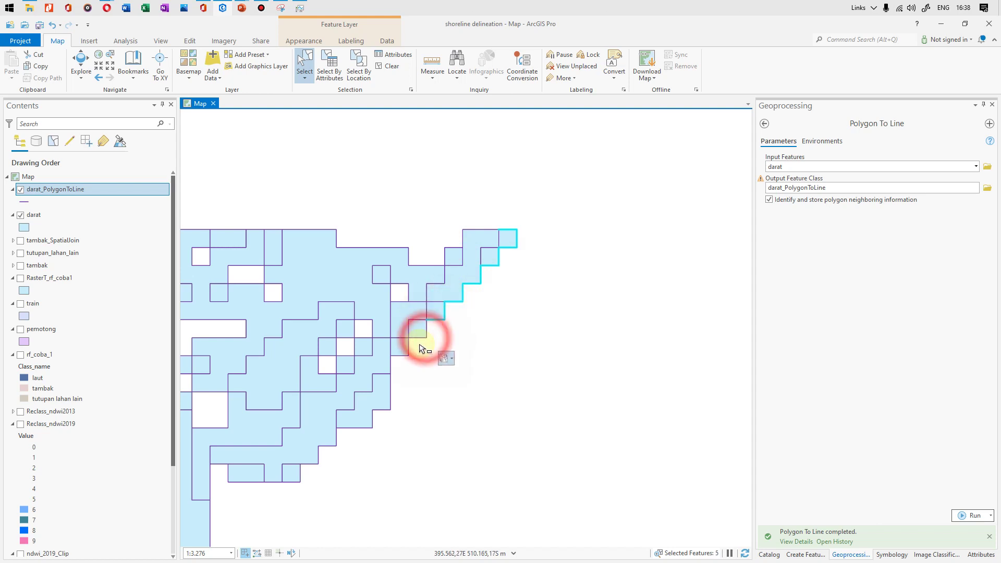
left_click(405, 358, "shift")
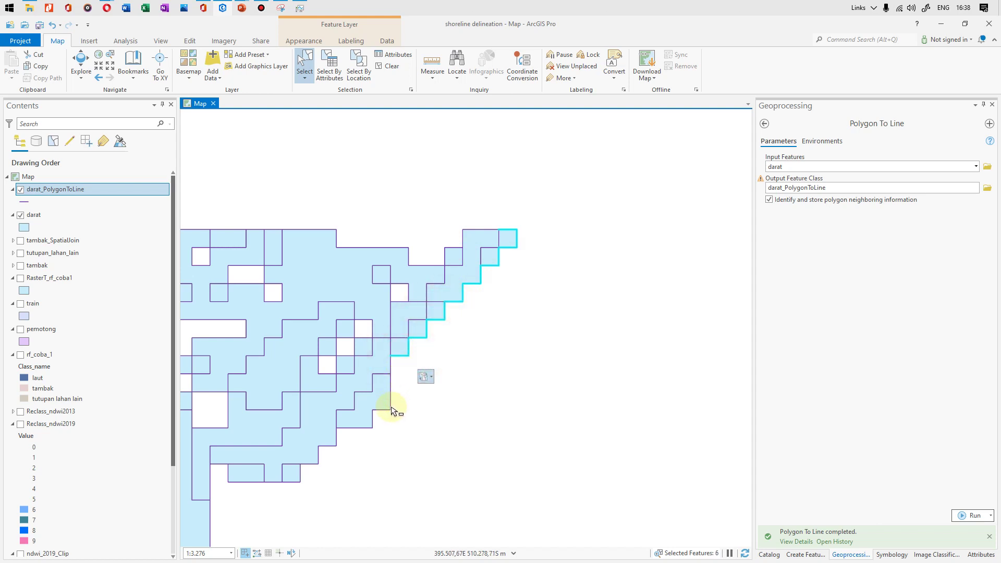
left_click(392, 410, "shift")
left_click(391, 371, "shift")
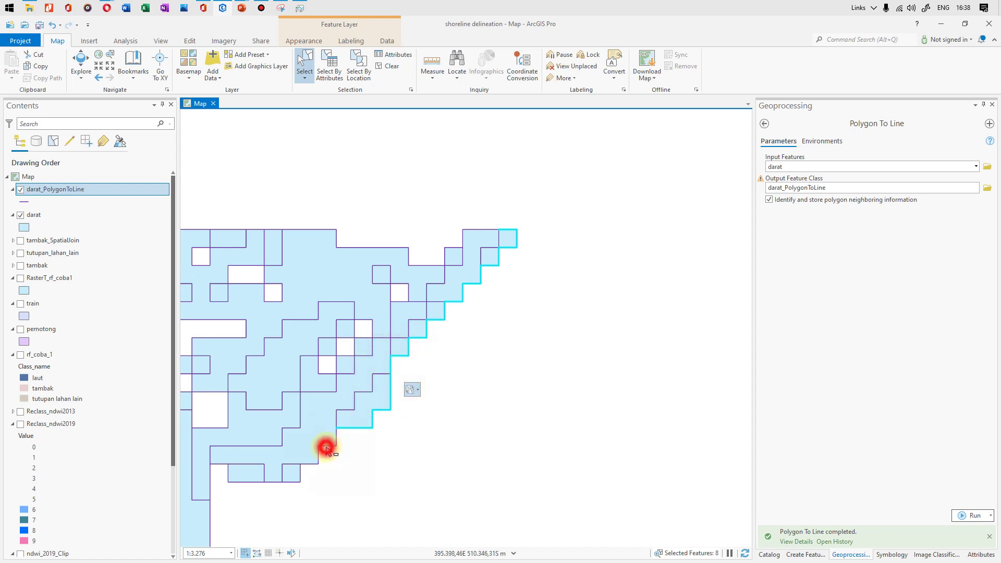
left_click(326, 449, "shift")
left_click(298, 483, "shift")
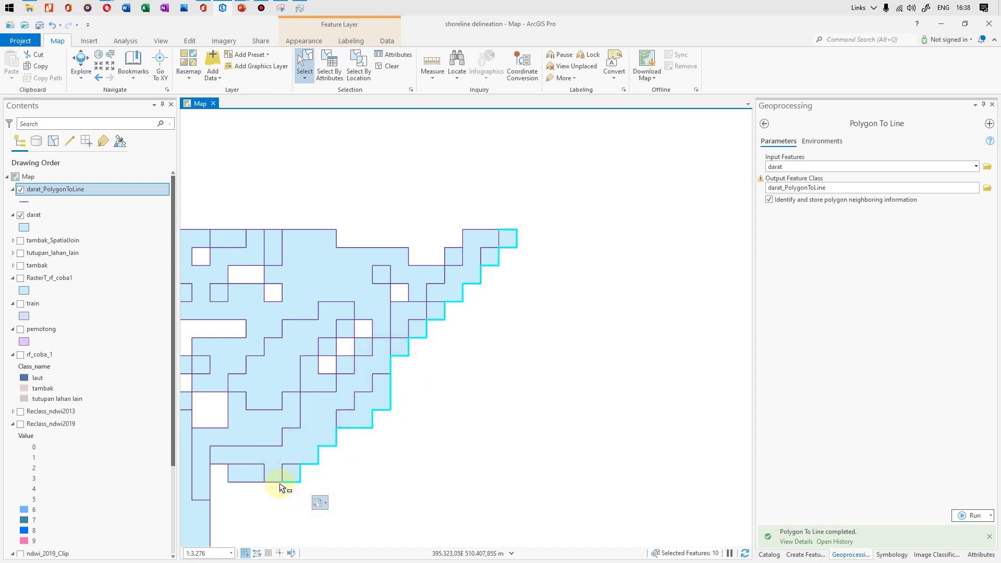
left_click(275, 482, "shift")
left_click(252, 484, "shift")
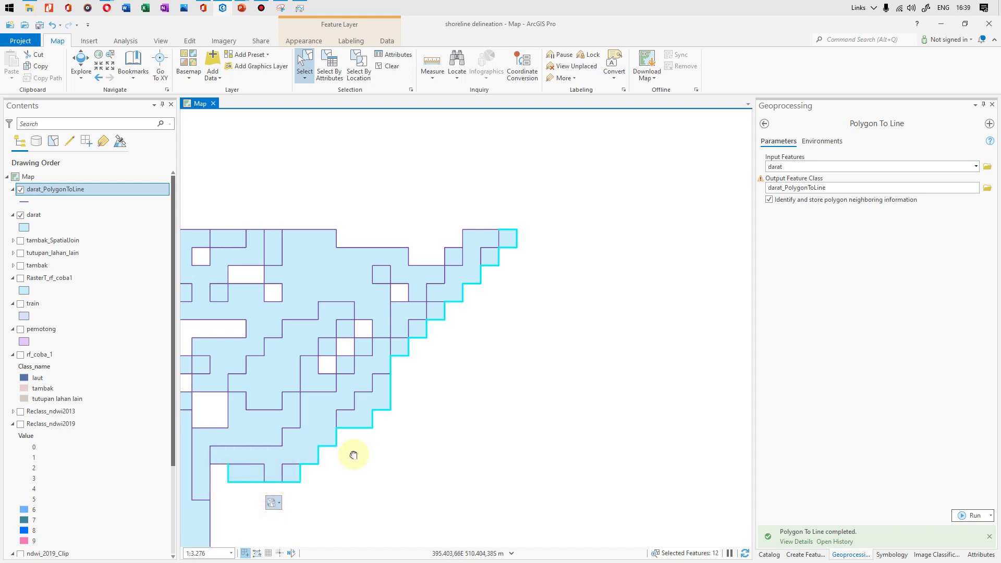
Zoom out and pan south along the wider coastline, then back to the tip.
scroll(406, 362, "down", 4)
left_click_drag(417, 396, 475, 240)
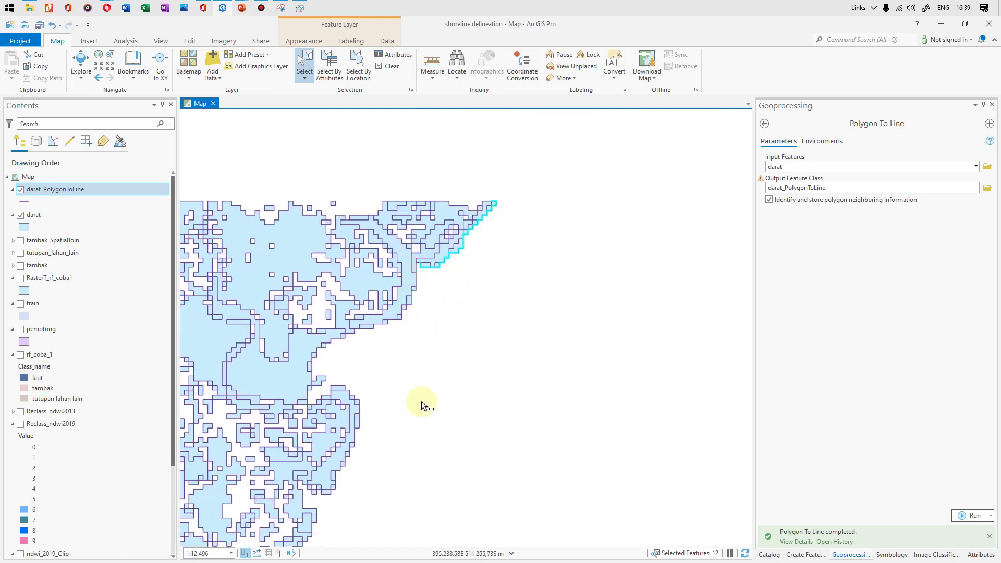
left_click_drag(424, 405, 367, 375)
scroll(415, 376, "down", 2)
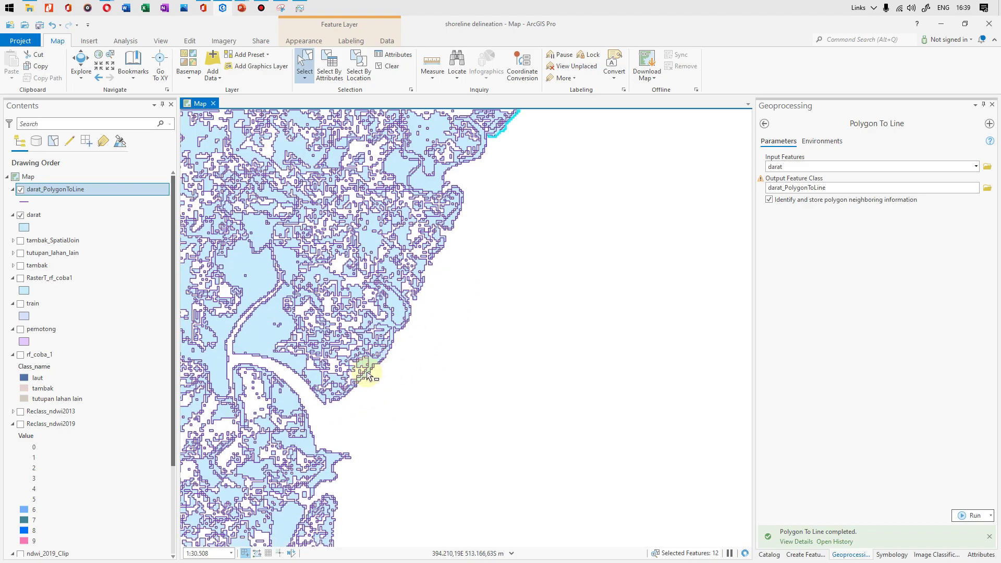
left_click_drag(345, 471, 406, 364)
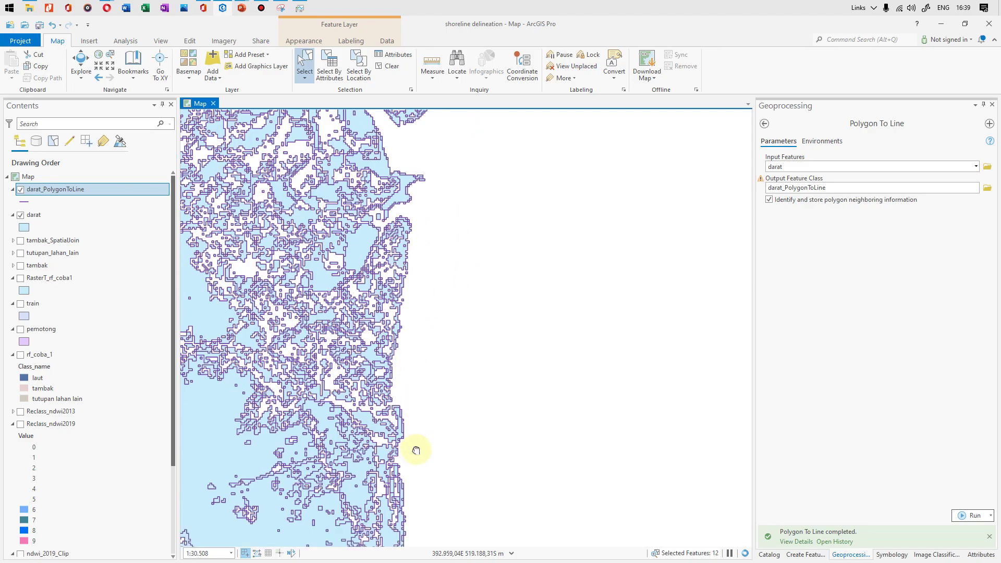
left_click_drag(414, 449, 390, 335)
left_click_drag(426, 467, 398, 323)
left_click_drag(447, 281, 498, 433)
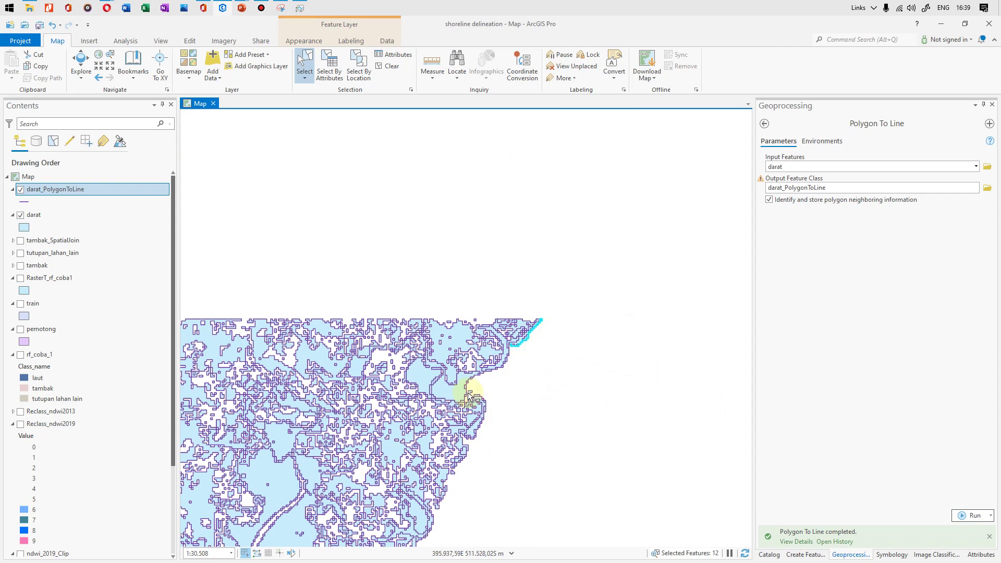
Collapse the layer legends and hide darat_PolygonToLine and darat.
left_click(13, 189)
left_click(13, 202)
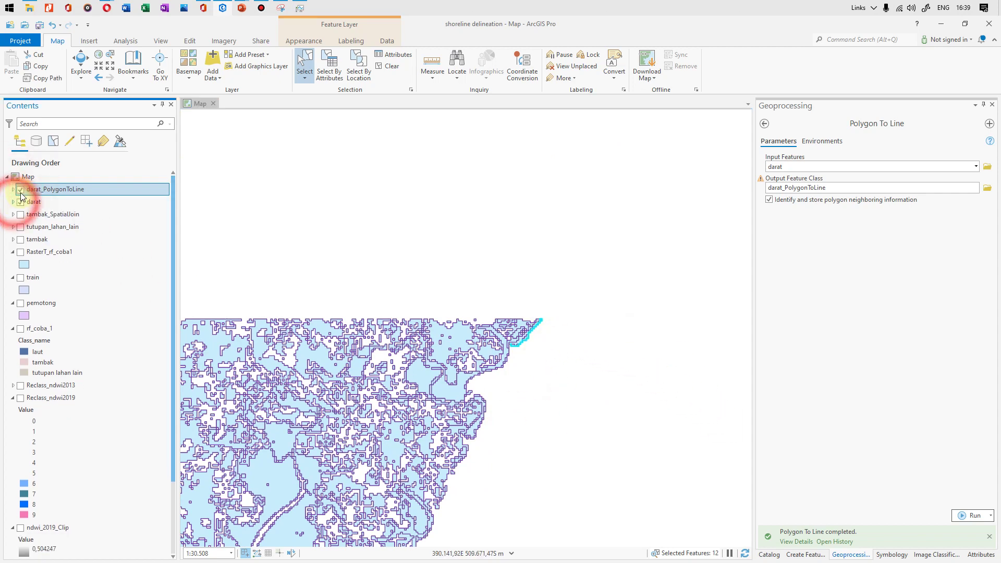
left_click(20, 189)
left_click(21, 202)
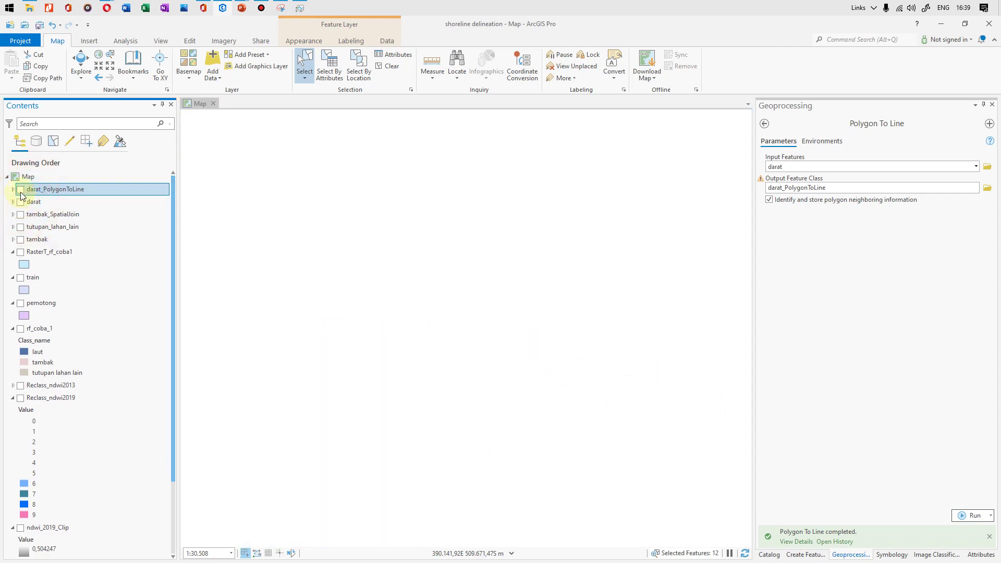
left_click(13, 252)
left_click(13, 264)
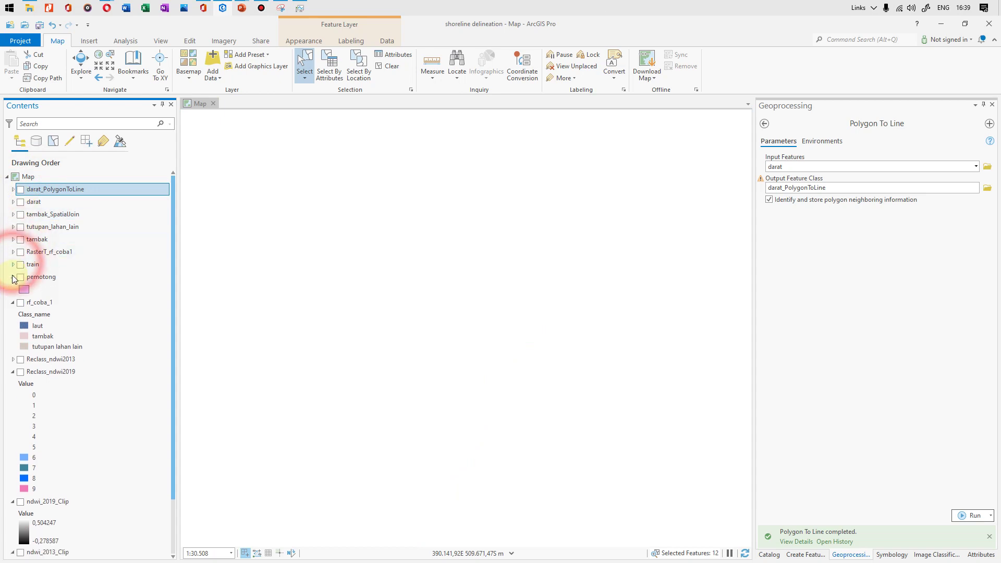
left_click(13, 278)
left_click(13, 289)
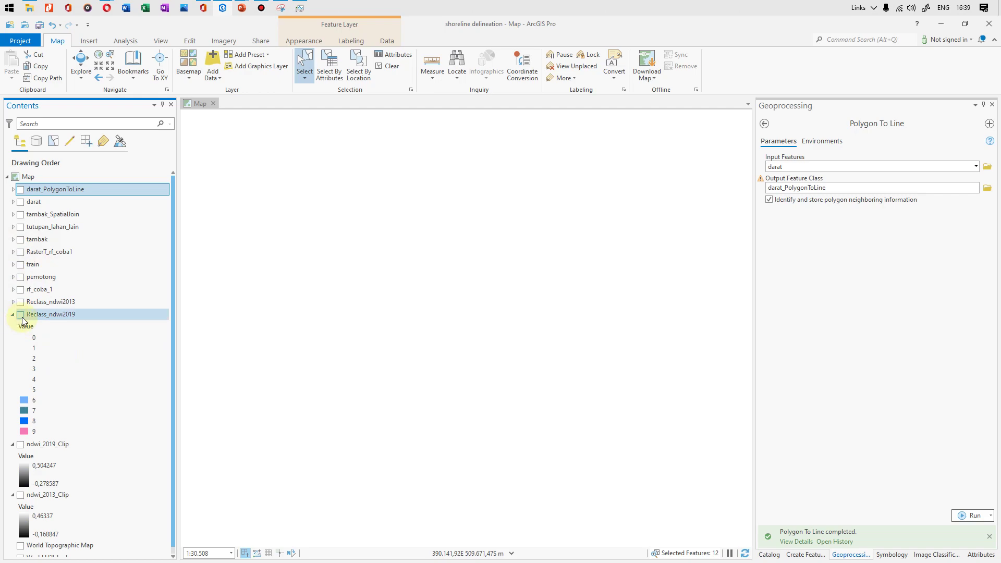
Show ndwi_2019_Clip and ndwi_2013_Clip and zoom out over the coastline.
left_click(21, 444)
left_click(20, 494)
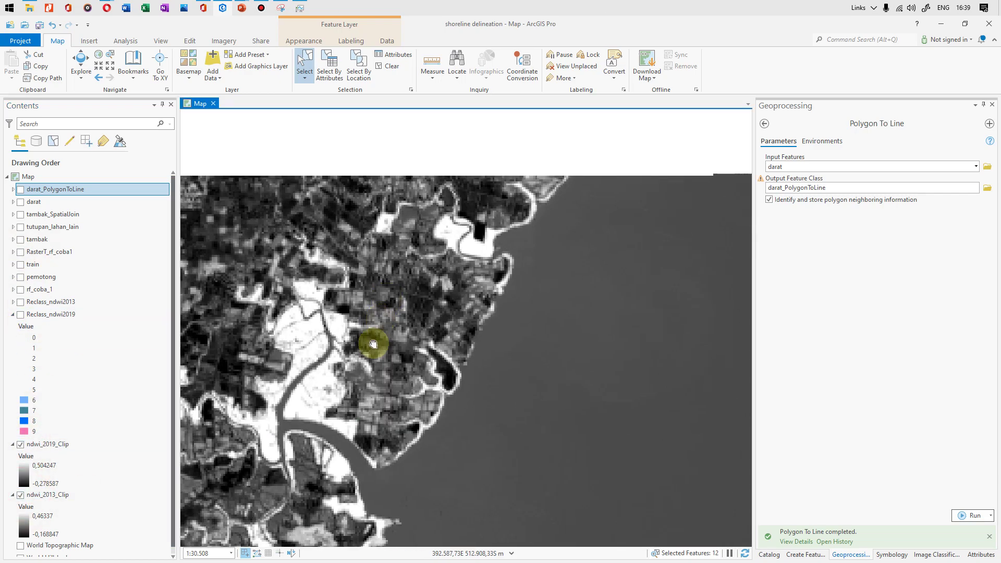
left_click_drag(386, 436, 447, 279)
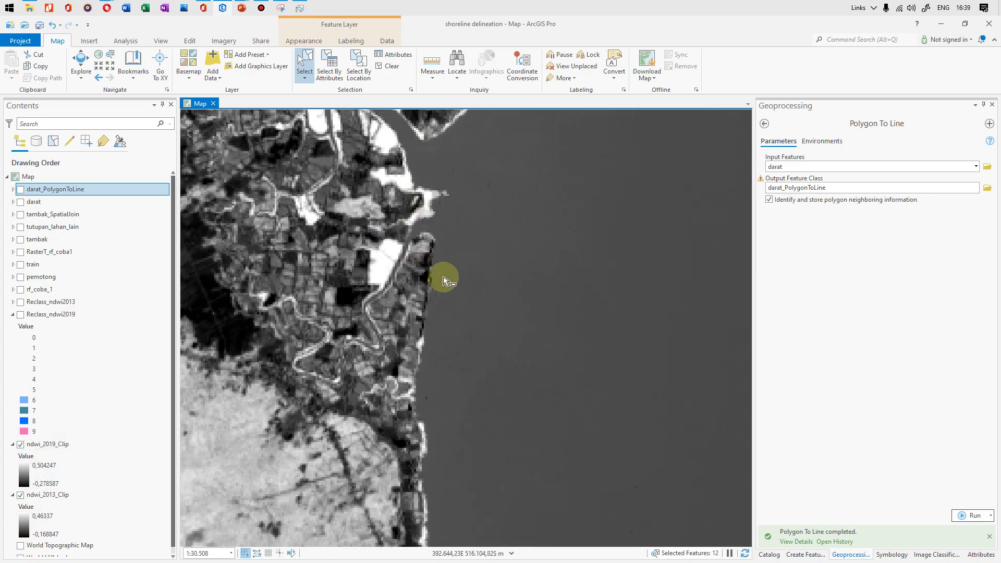
scroll(501, 290, "down", 5)
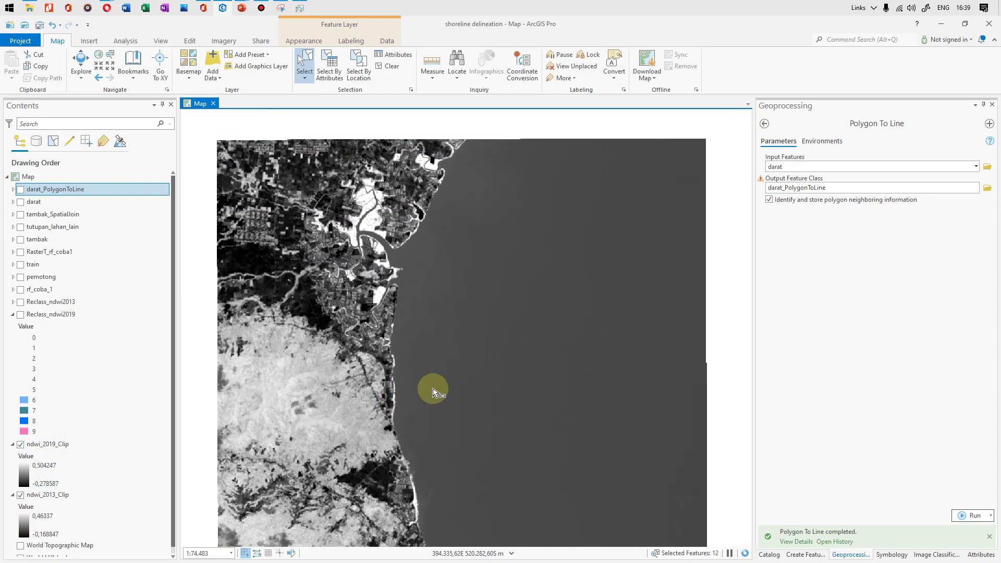
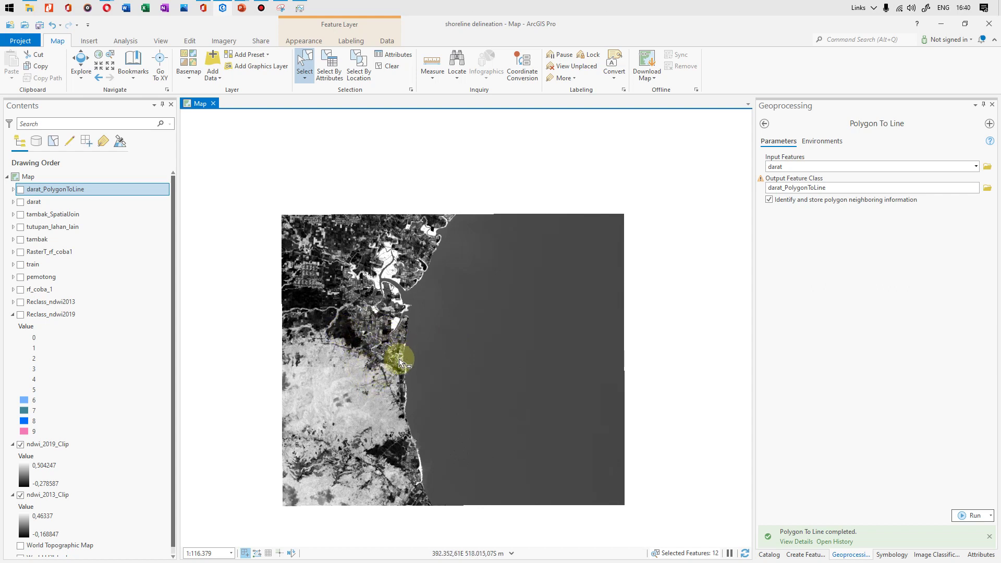
Turn on the pemotong layer from shoreline delineation.gdb in the Catalog.
left_click_drag(487, 387, 487, 342)
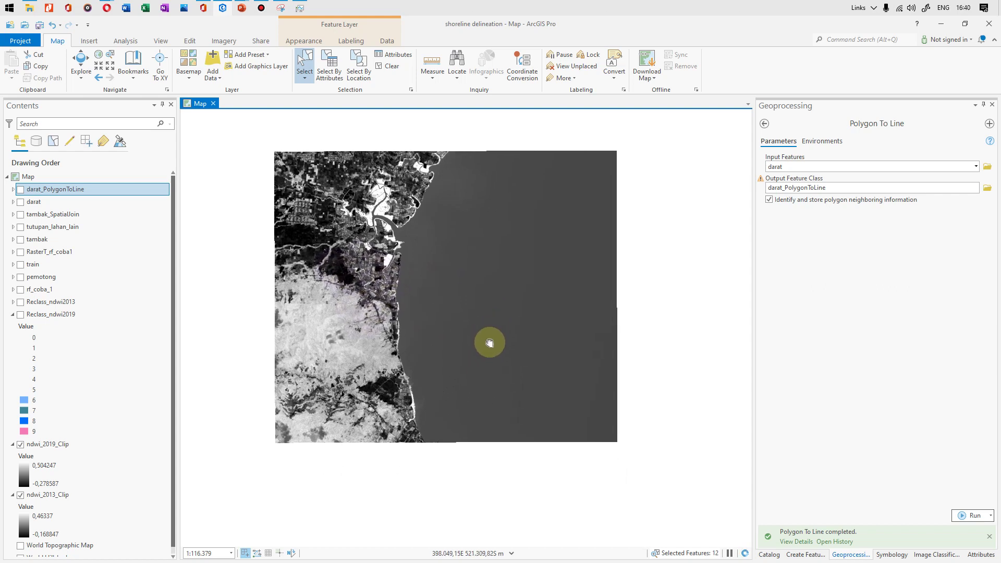
left_click(770, 556)
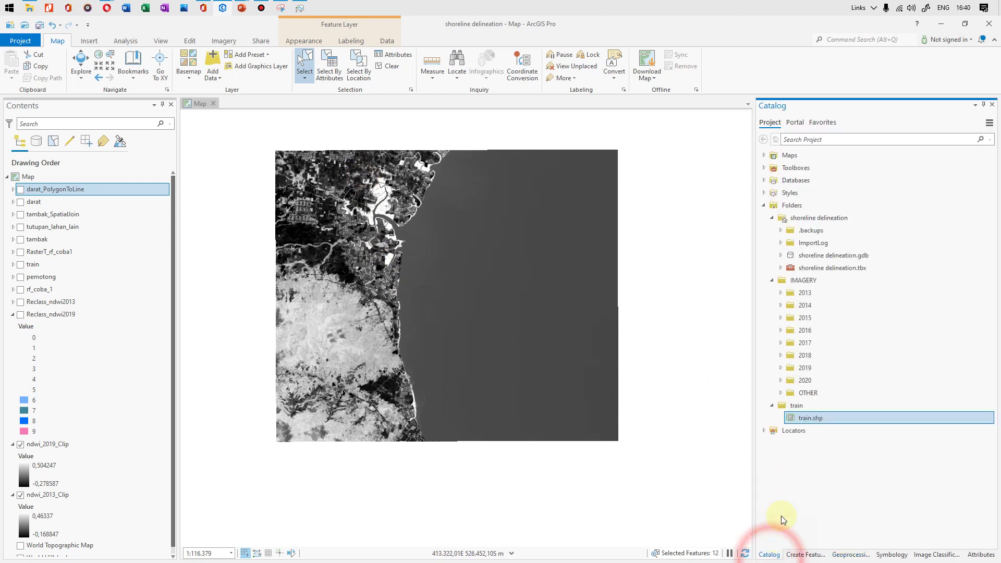
left_click(781, 256)
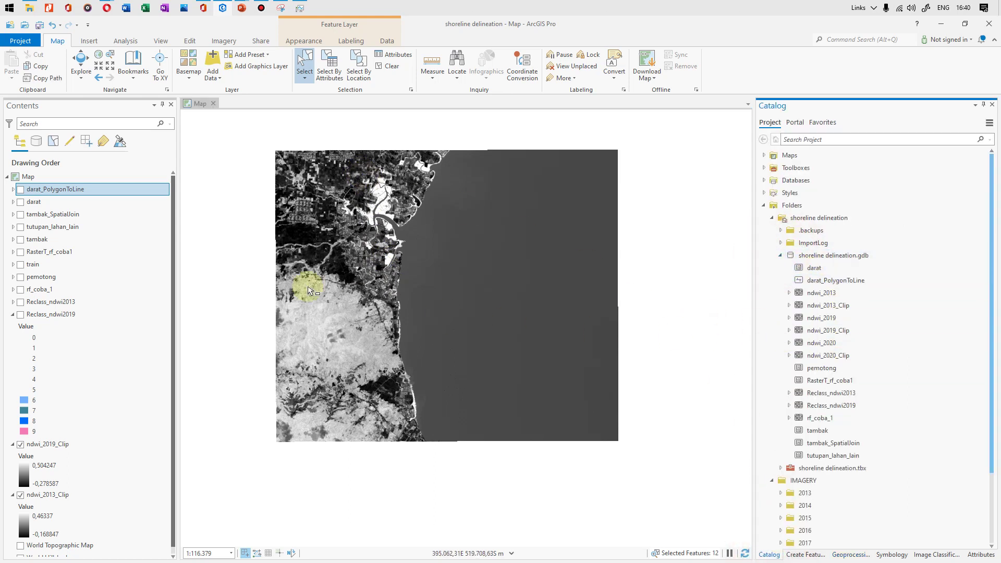
left_click(20, 276)
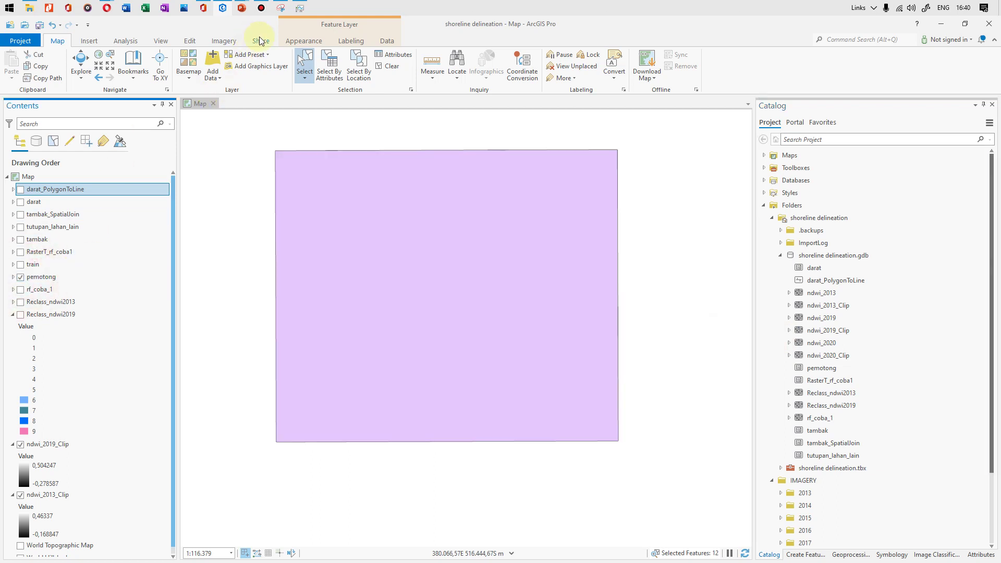
Set the pemotong polygon fill to No color and apply it.
left_click(192, 41)
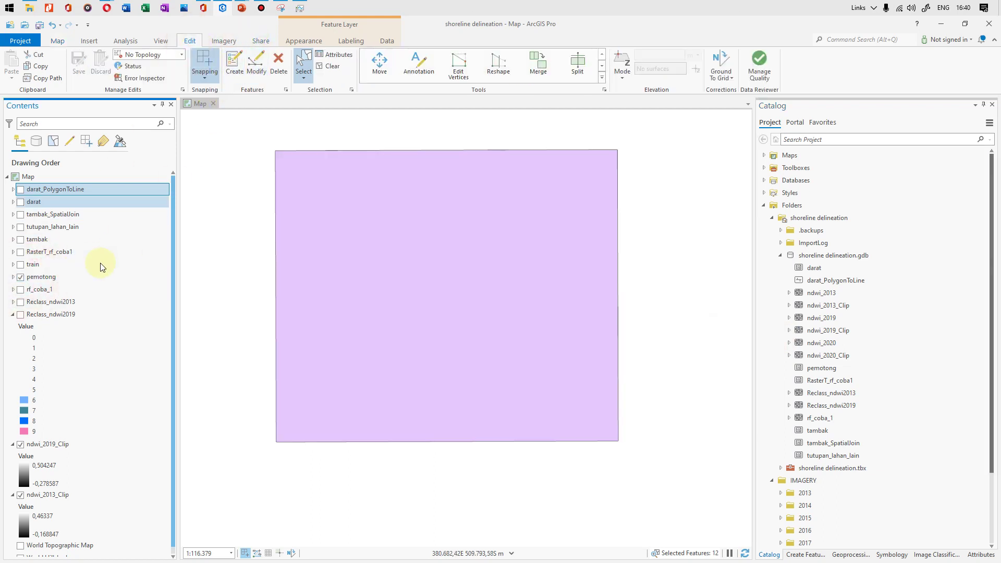
left_click(24, 291)
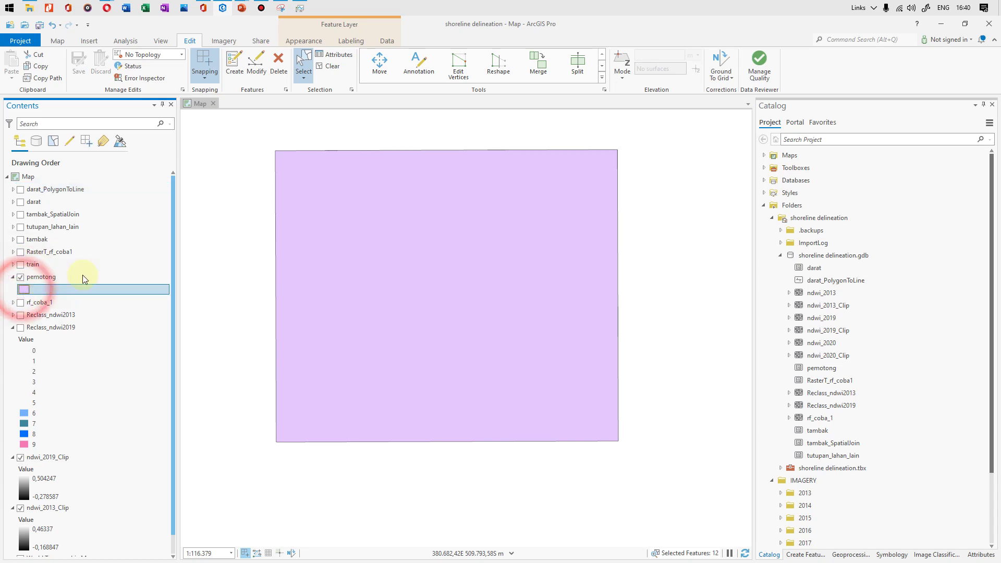
left_click(802, 137)
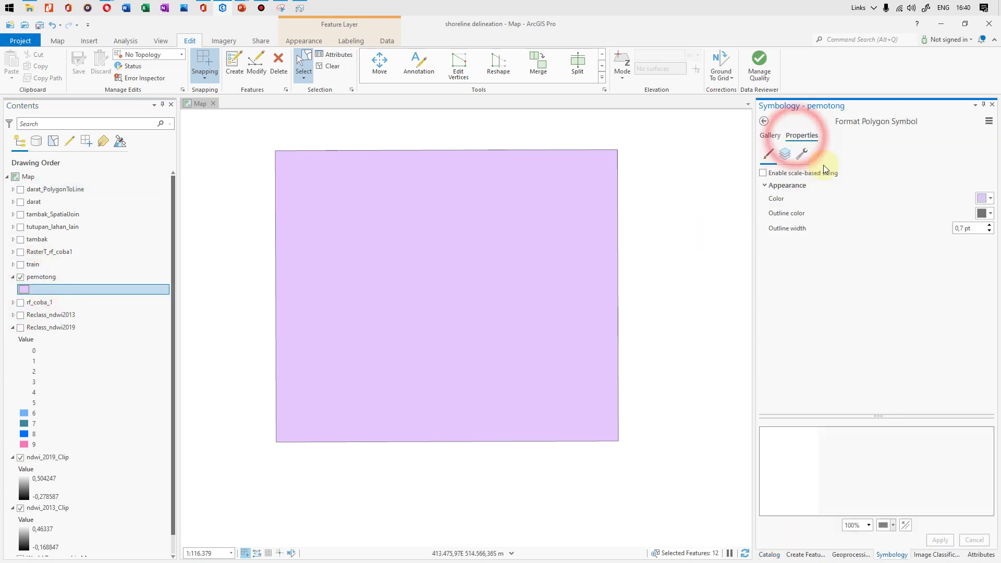
left_click(984, 199)
left_click(930, 208)
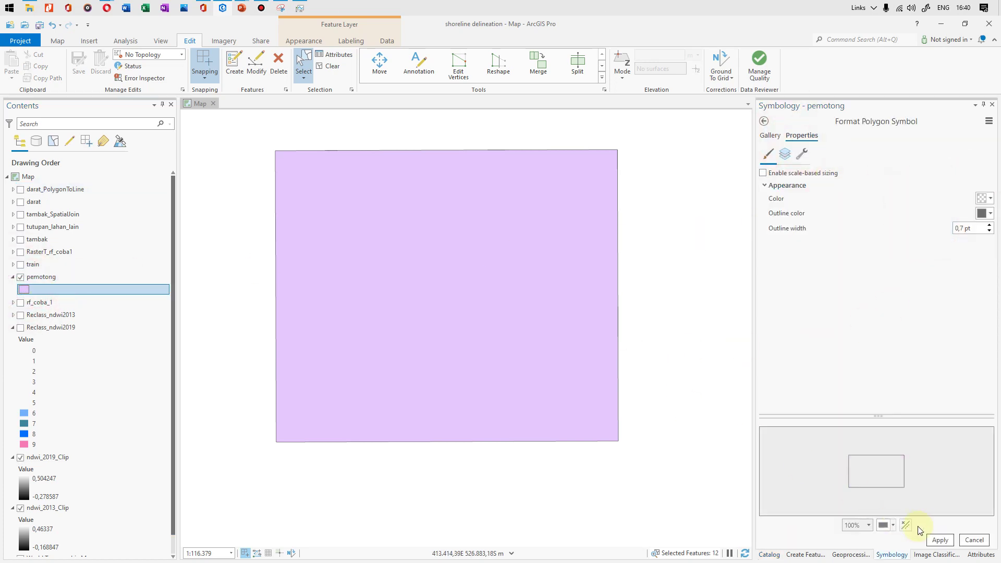
left_click(940, 540)
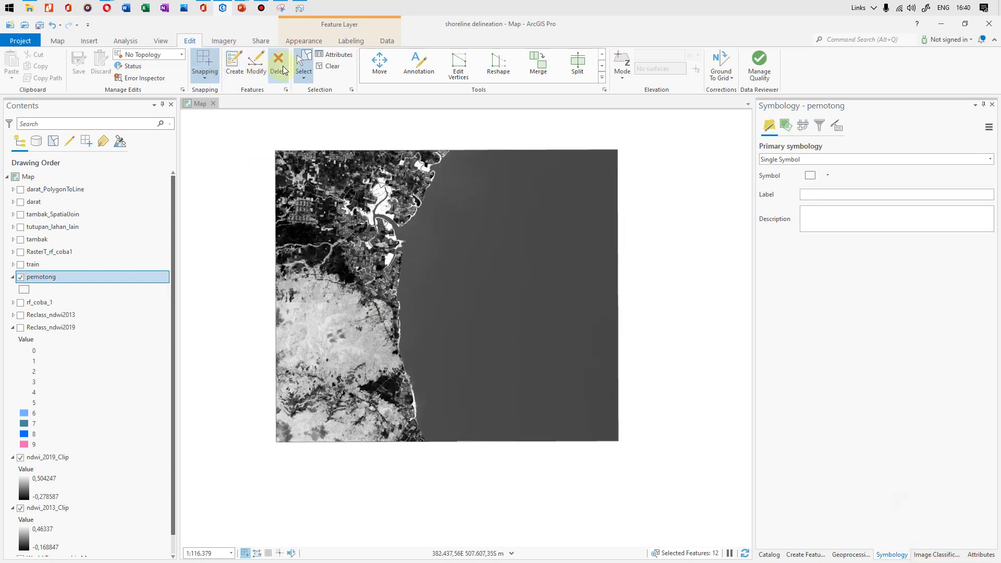
Delete the 12 selected features and the old pemotong polygon.
left_click(279, 66)
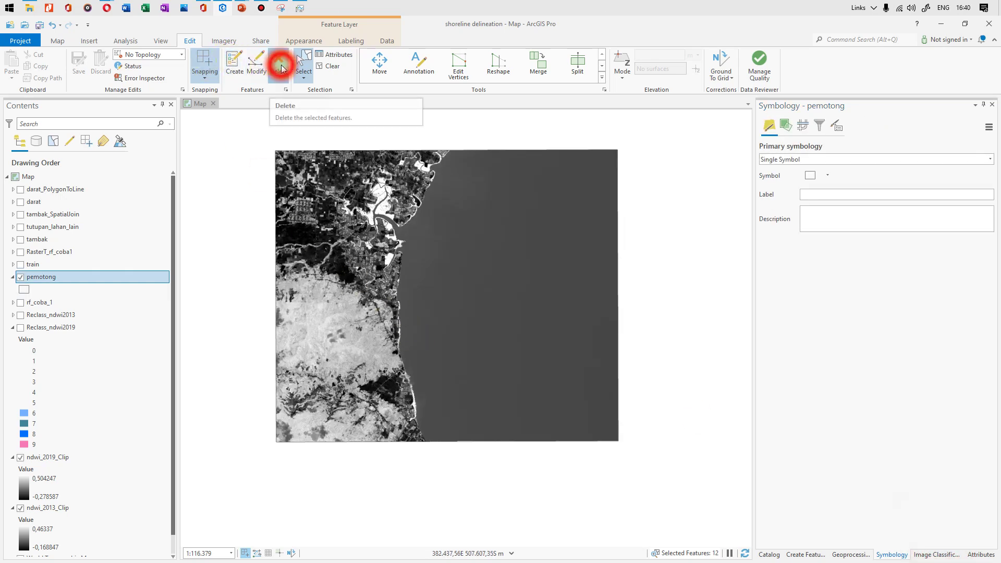
left_click(805, 554)
left_click(782, 185)
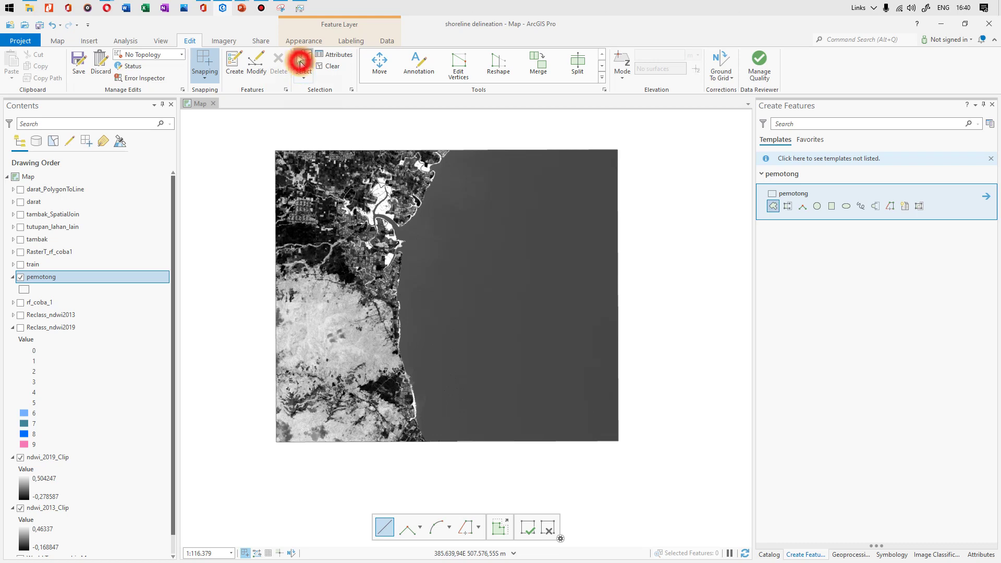
left_click(424, 224)
left_click(279, 66)
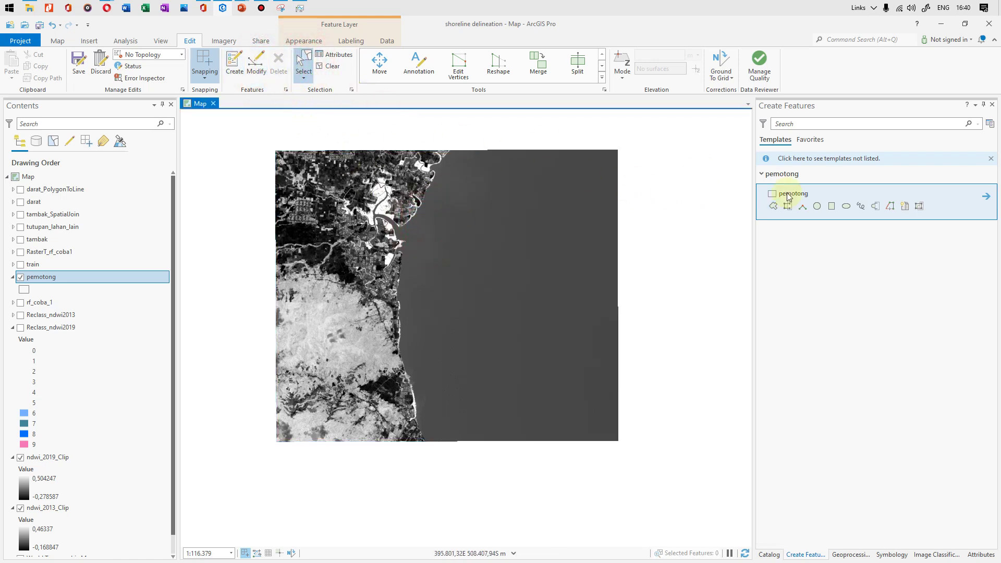
Start a new pemotong polygon tracing the northern coast, river mouth and river channel.
left_click(773, 207)
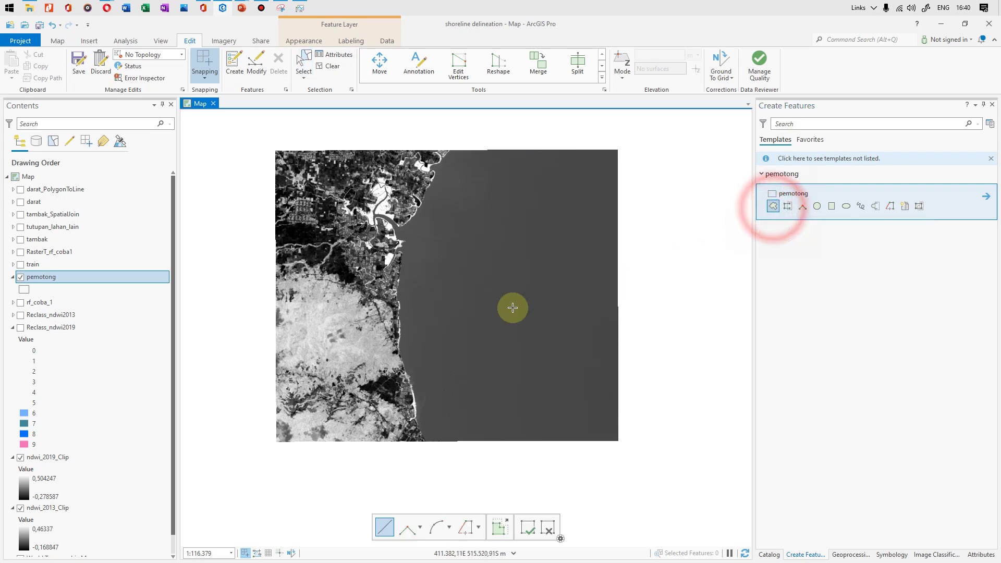
scroll(417, 350, "up", 3)
scroll(417, 263, "down", 3)
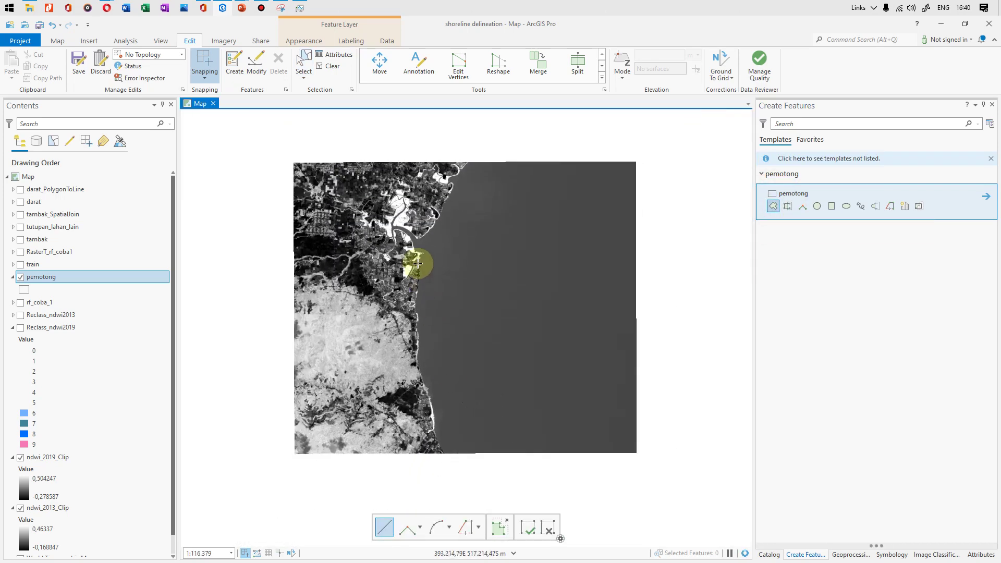
scroll(458, 196, "up", 4)
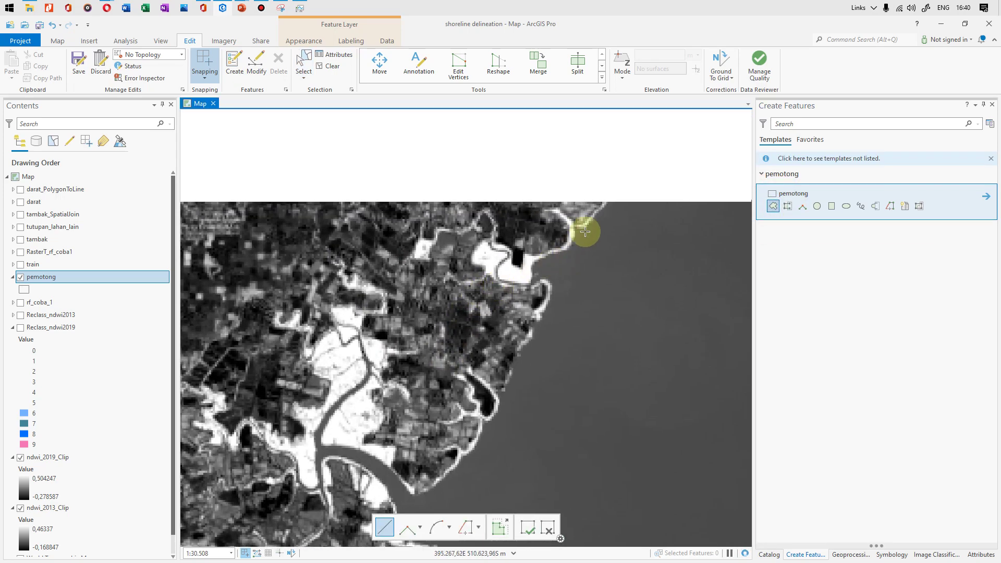
left_click(593, 202)
left_click(567, 219)
left_click(537, 239)
left_click(518, 264)
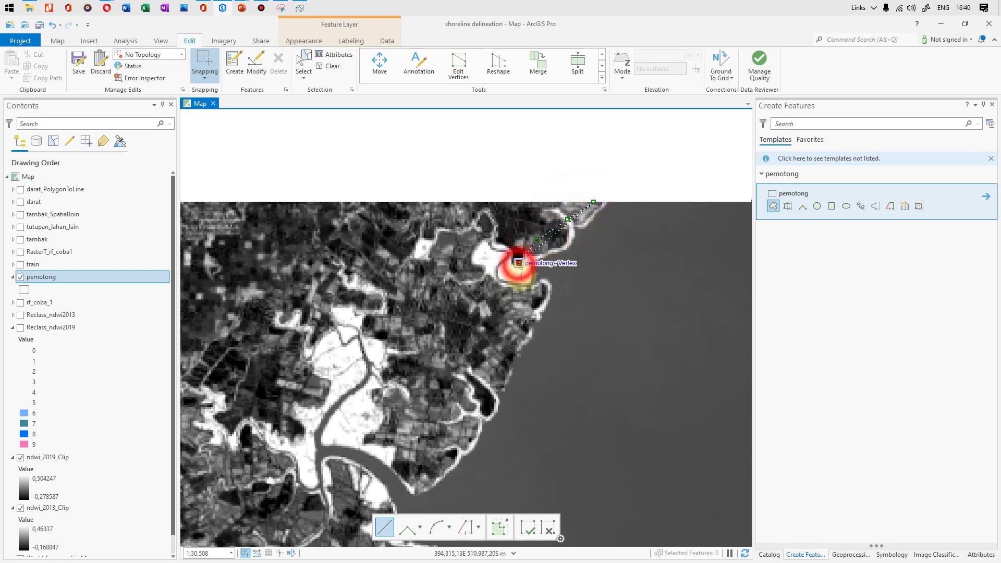
left_click(542, 286)
left_click(540, 309)
left_click(522, 335)
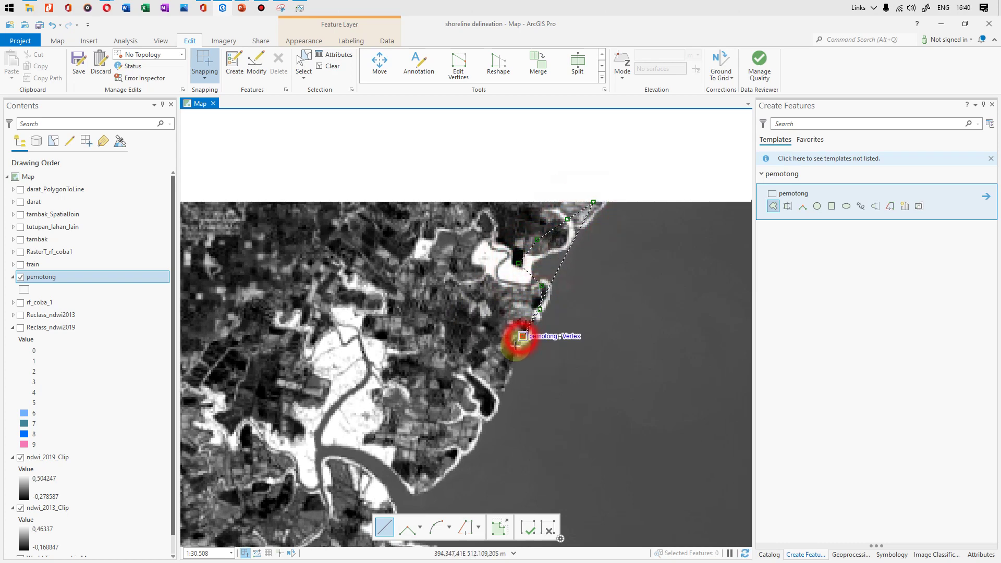
left_click(507, 356)
left_click(496, 381)
left_click(482, 403)
left_click(457, 431)
left_click(430, 471)
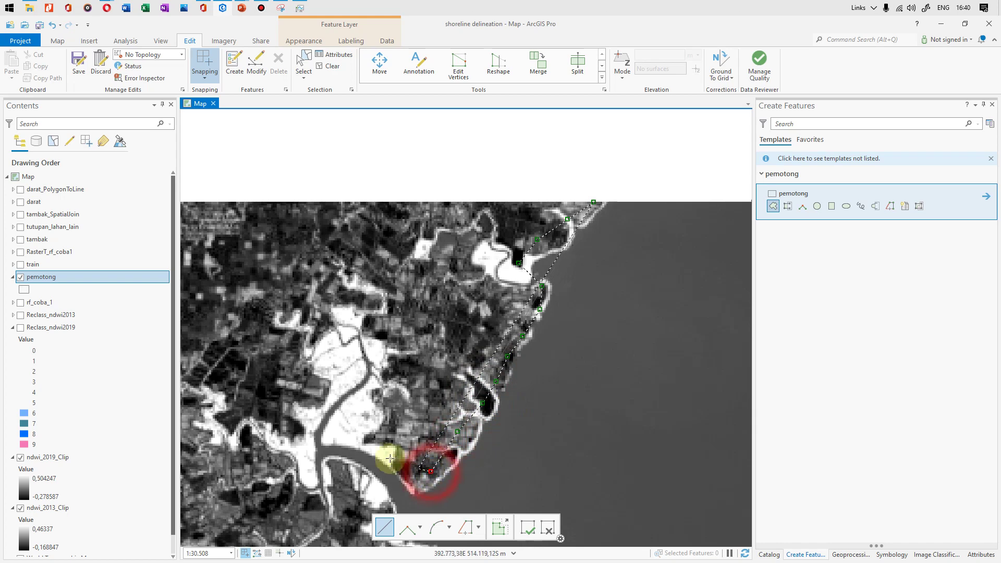
left_click(356, 439)
left_click(373, 393)
left_click(387, 346)
left_click(338, 305)
left_click(324, 358)
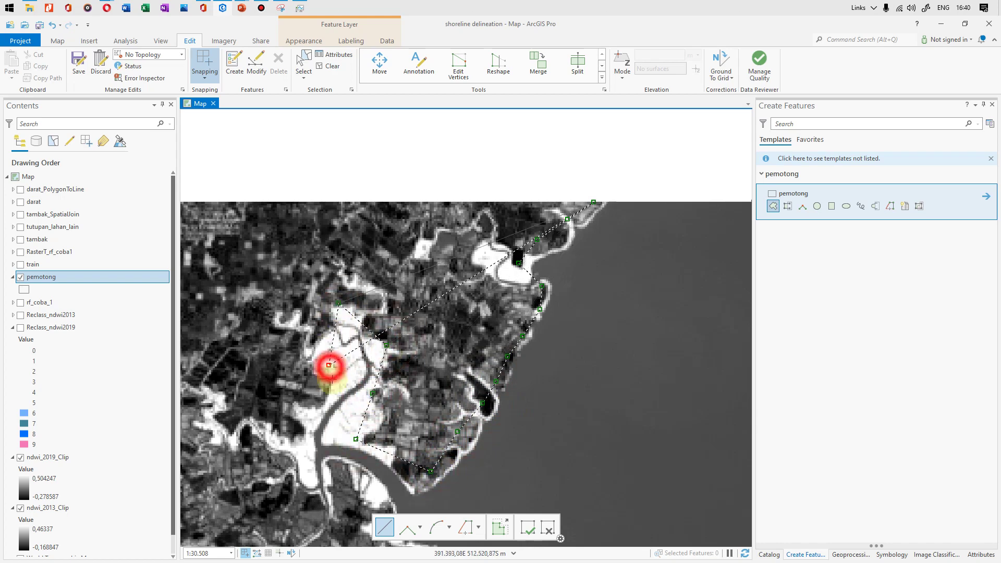
left_click(290, 425)
left_click(244, 439)
left_click(269, 486)
left_click(309, 520)
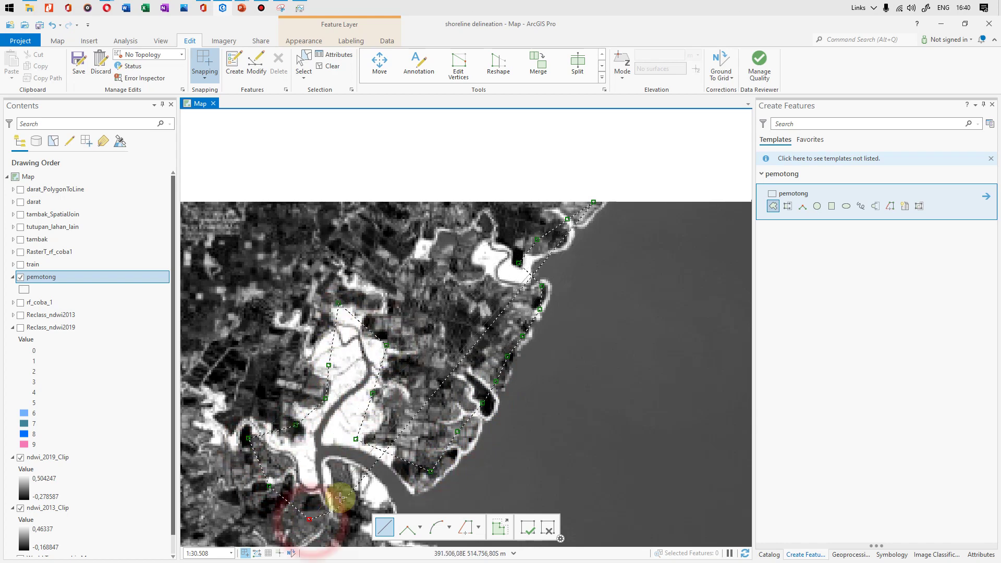
left_click(339, 470)
left_click(362, 490)
Continue the pemotong outline along the southern shoreline.
key("Down")
key("Left")
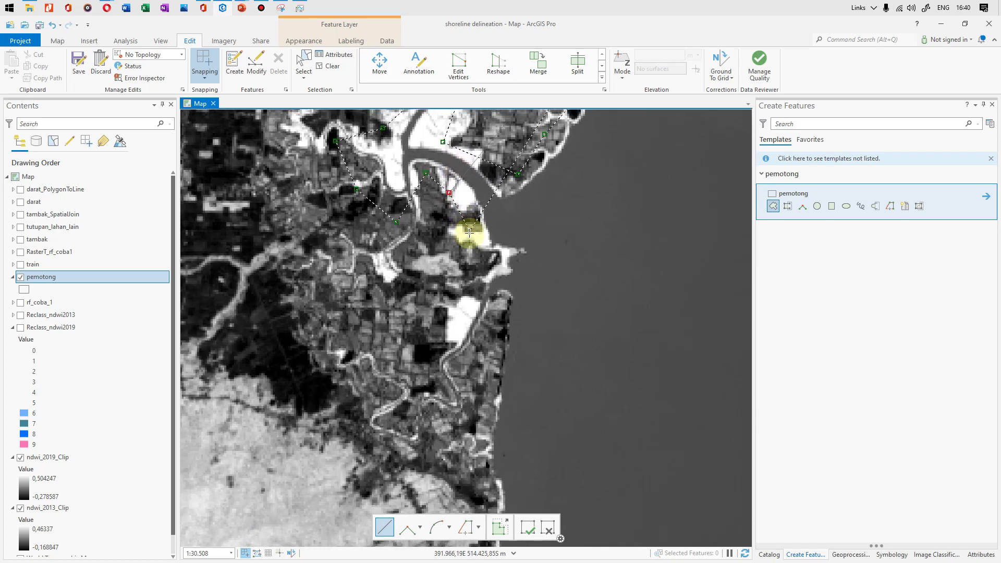
left_click(471, 227)
left_click(476, 254)
left_click(464, 284)
left_click(451, 316)
left_click(444, 334)
left_click(439, 355)
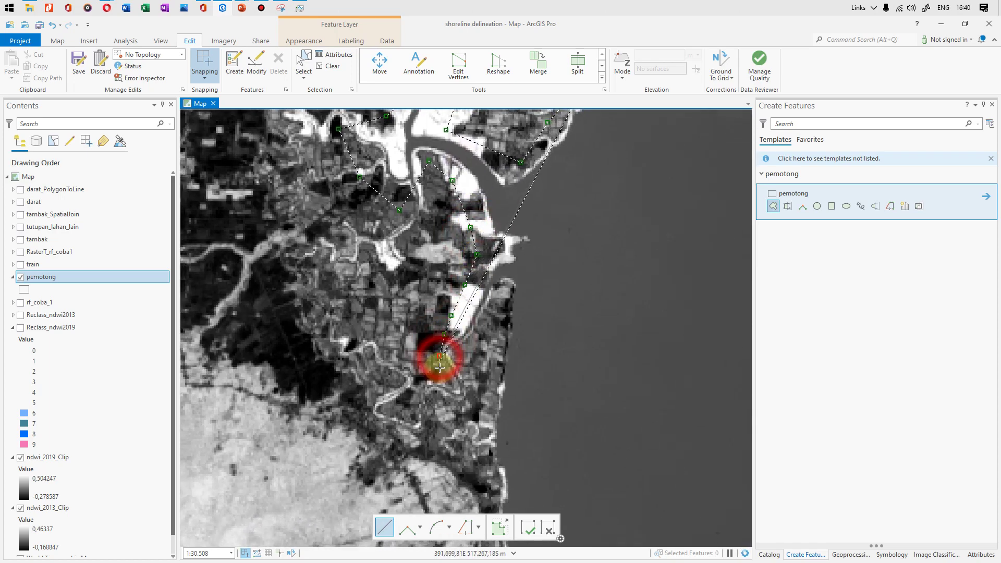
left_click(441, 374)
left_click(451, 383)
left_click(466, 351)
left_click(492, 319)
left_click(503, 296)
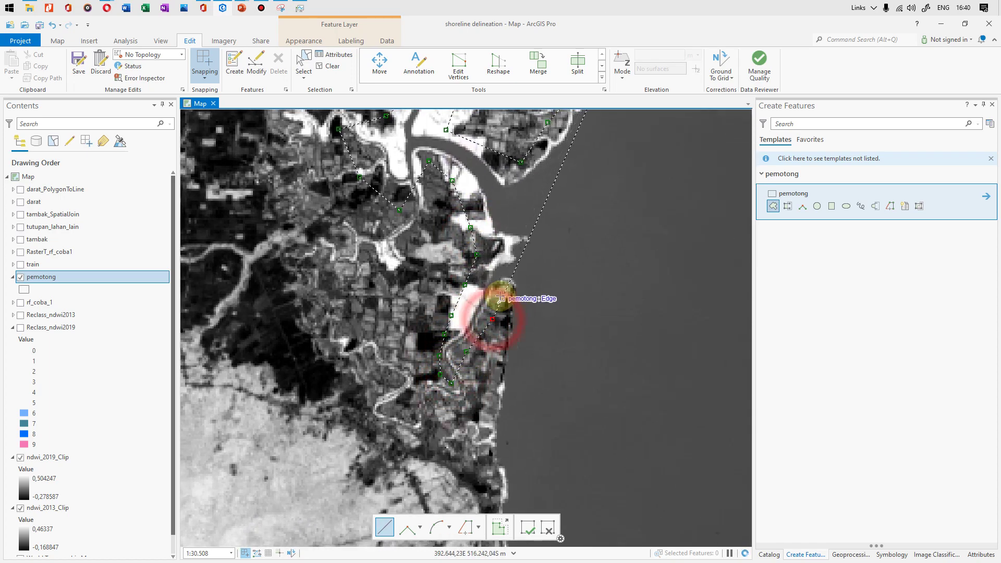
left_click(498, 345)
left_click(496, 382)
left_click(492, 436)
left_click(488, 459)
left_click(489, 478)
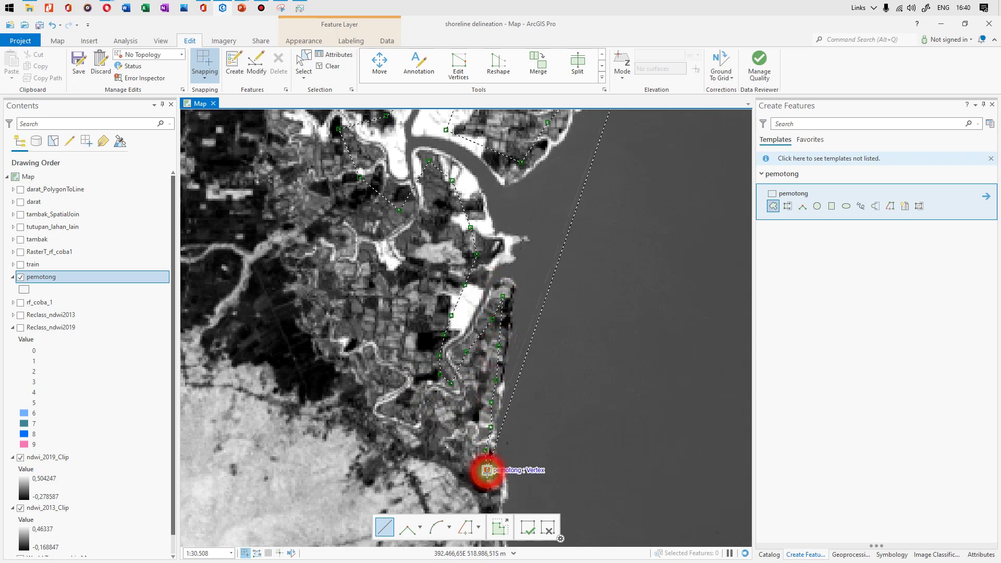
Trace down the southern coast to the imagery's bottom edge and close the polygon at the top-right corner.
key("Down")
left_click(493, 198)
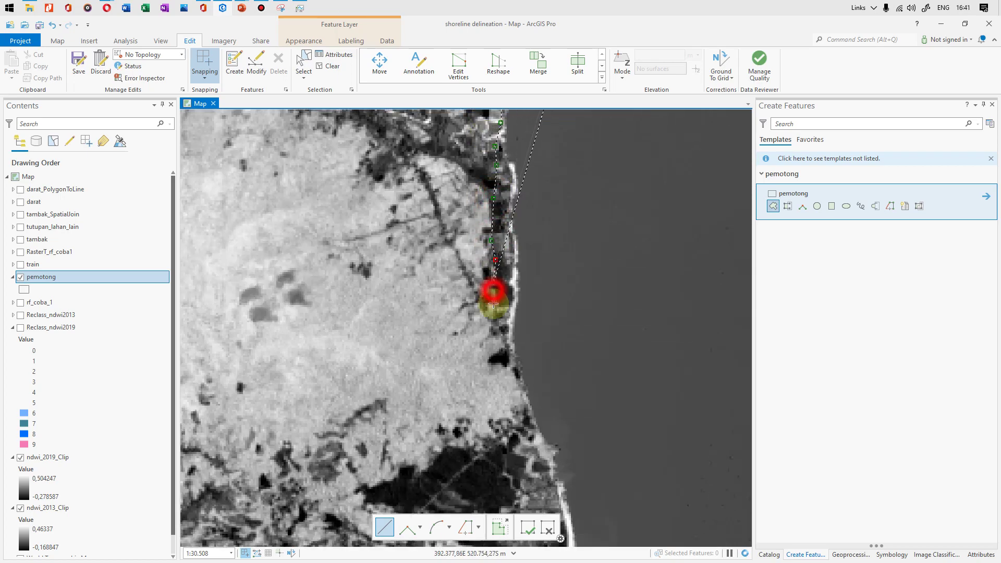
left_click(492, 353)
left_click(500, 383)
left_click(508, 417)
left_click(520, 440)
key("Down")
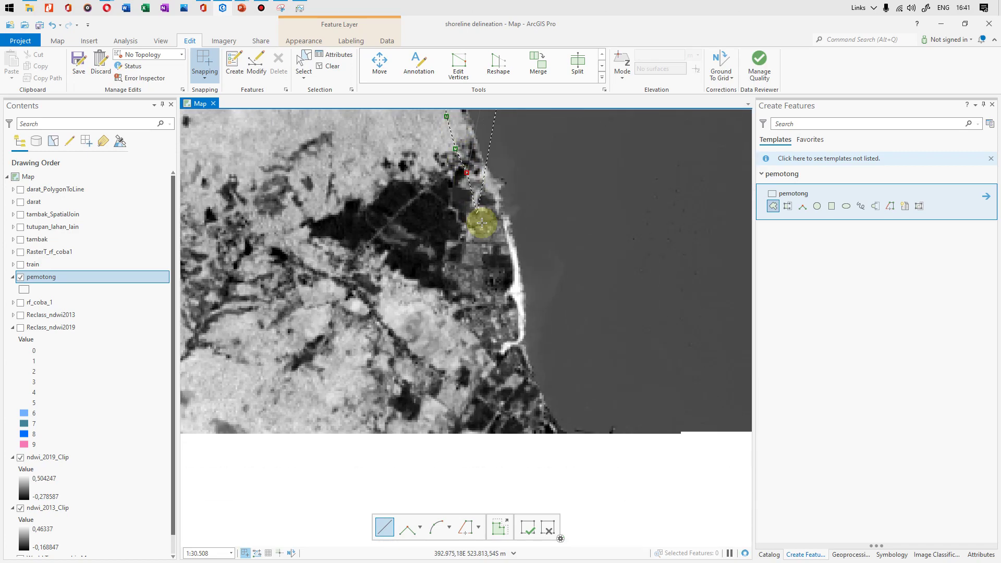
left_click(481, 225)
left_click(490, 262)
left_click(496, 294)
left_click(500, 321)
left_click(509, 350)
left_click(516, 382)
left_click(525, 411)
left_click(535, 432)
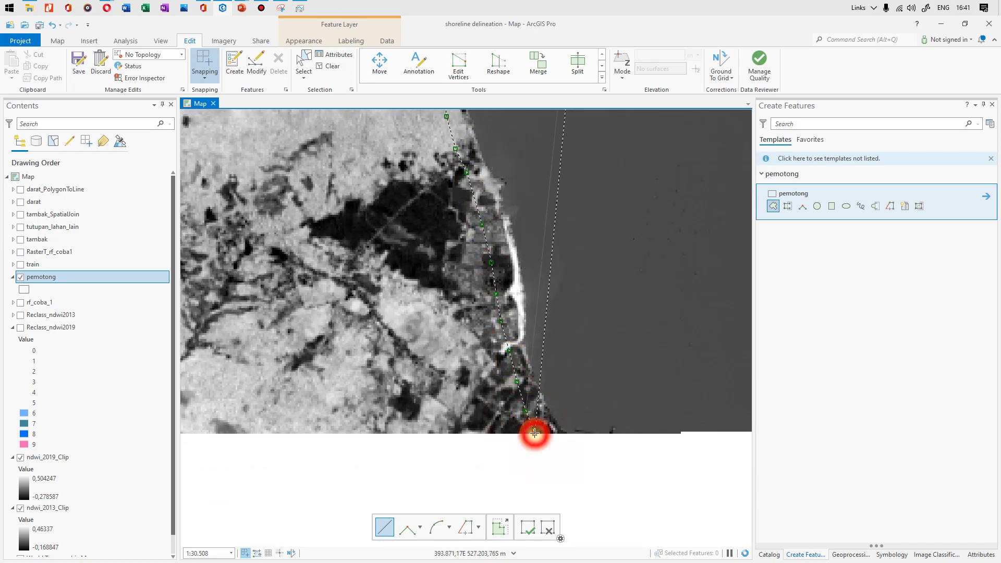
scroll(441, 376, "down", 4)
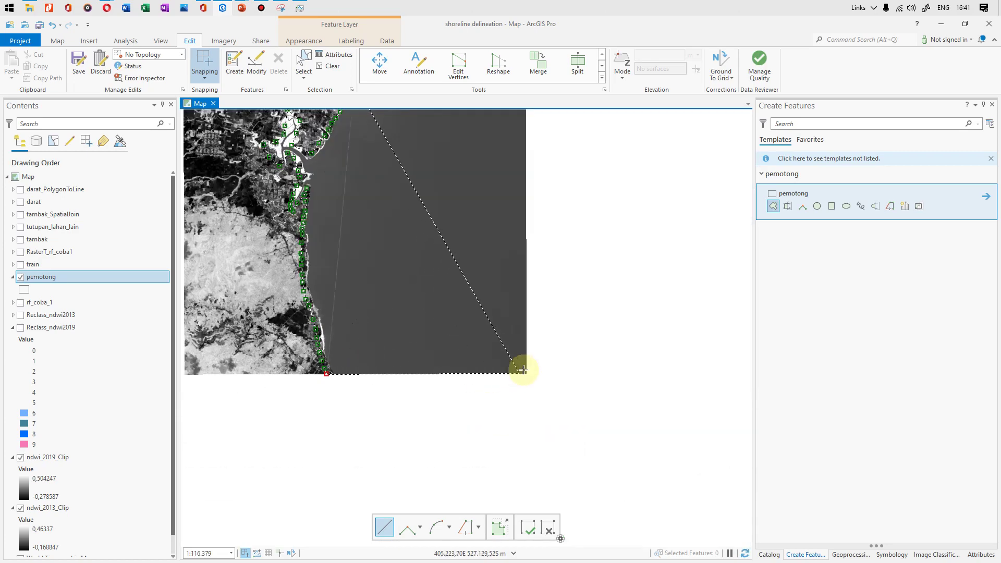
left_click(390, 371)
left_click(518, 370)
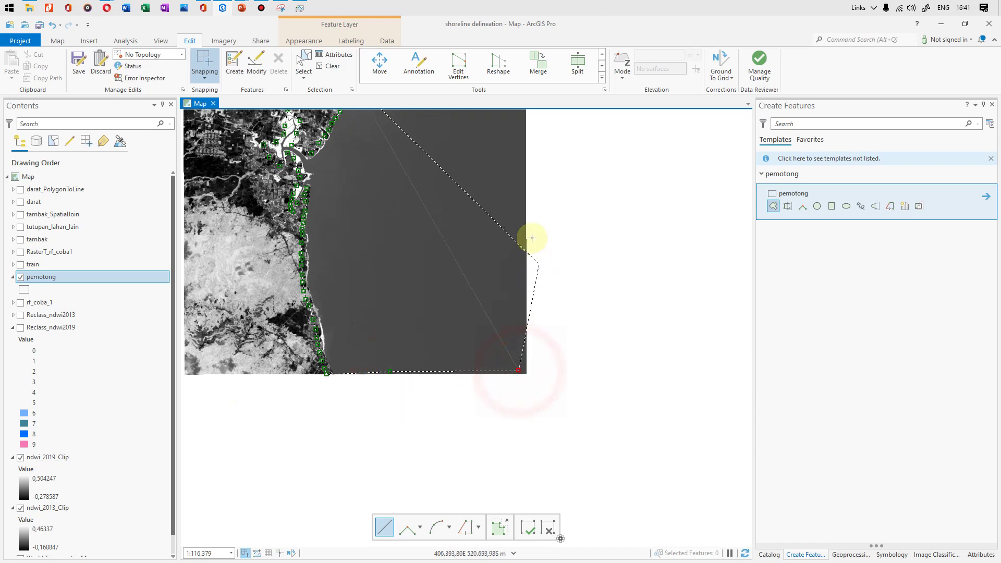
key("Up")
key("Up")
key("Up")
key("Up")
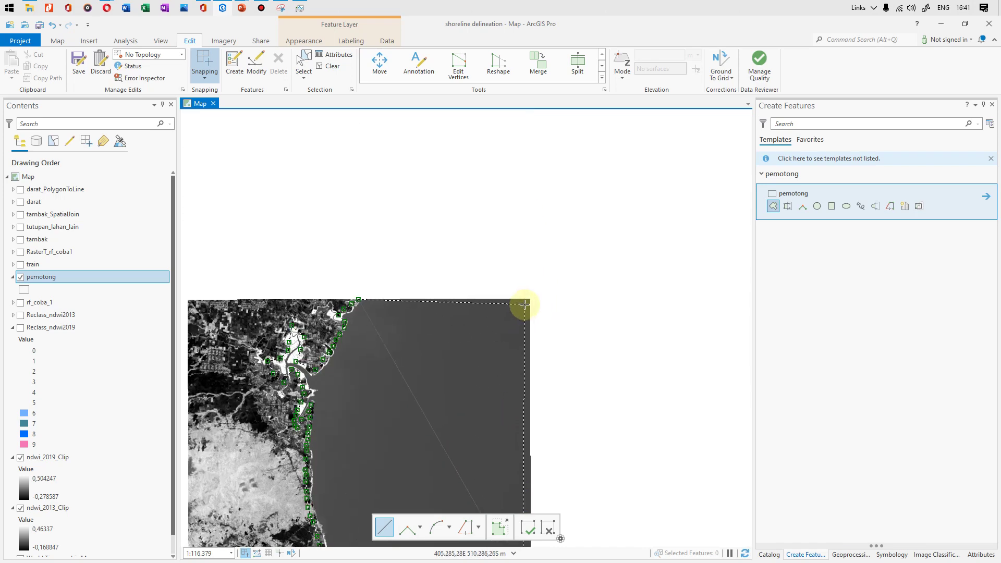
double_click(524, 304)
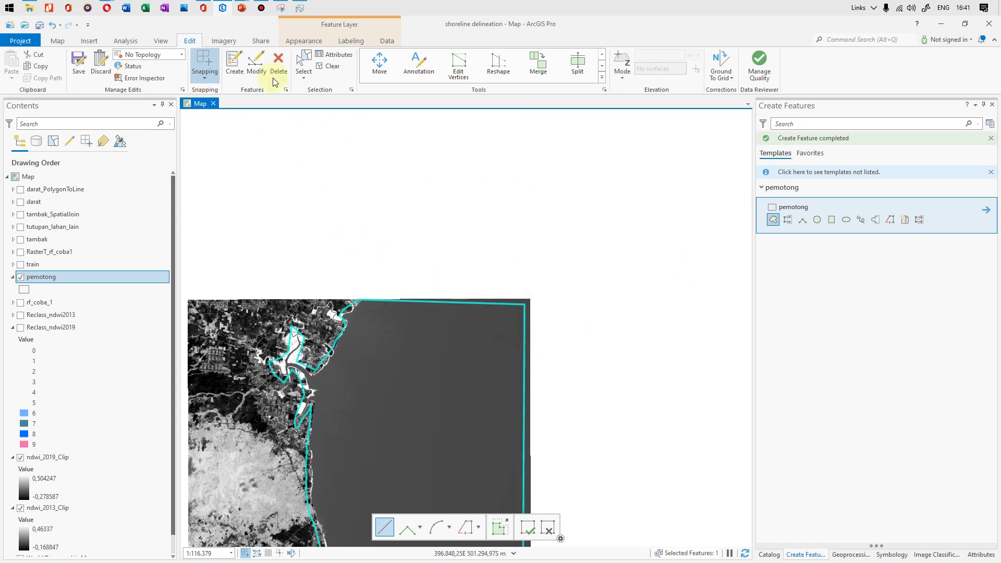
Save all pending edits.
left_click(79, 61)
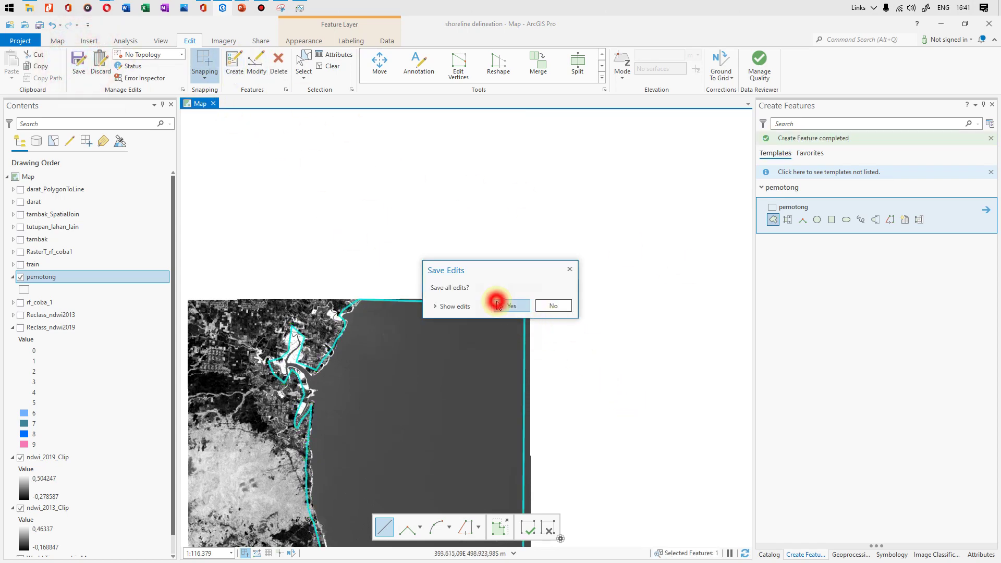
left_click(508, 305)
key("Up")
key("Up")
key("Up")
key("Up")
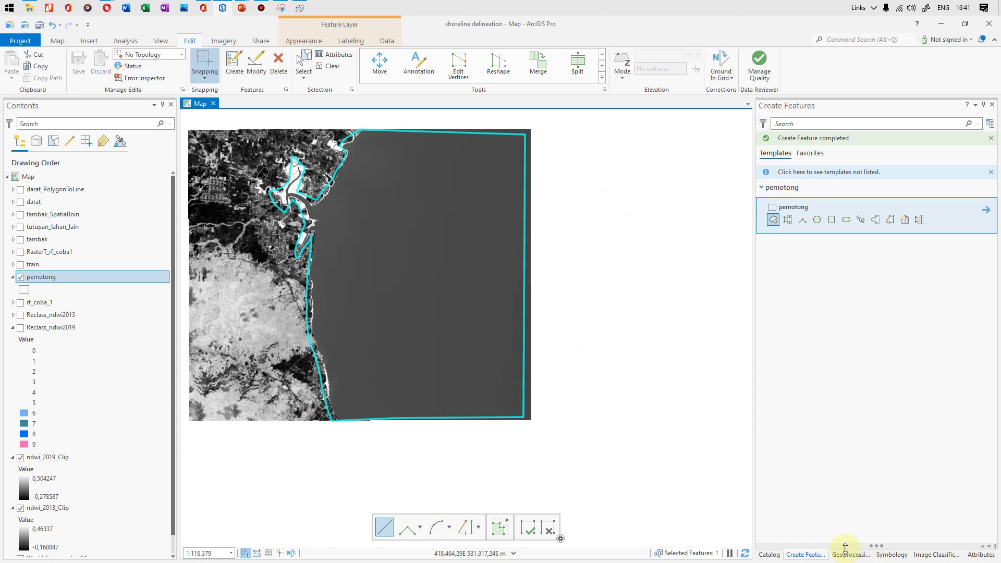
Clip Reclass_ndwi2019 to the pemotong polygon using its clipping geometry, trimming the output name's prefix.
left_click(765, 556)
left_click(850, 554)
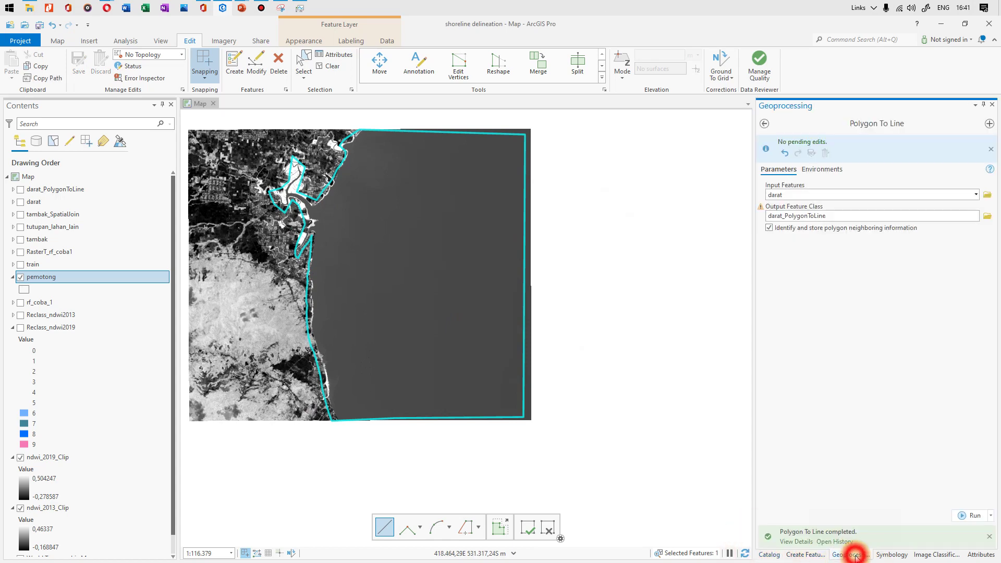
left_click(766, 123)
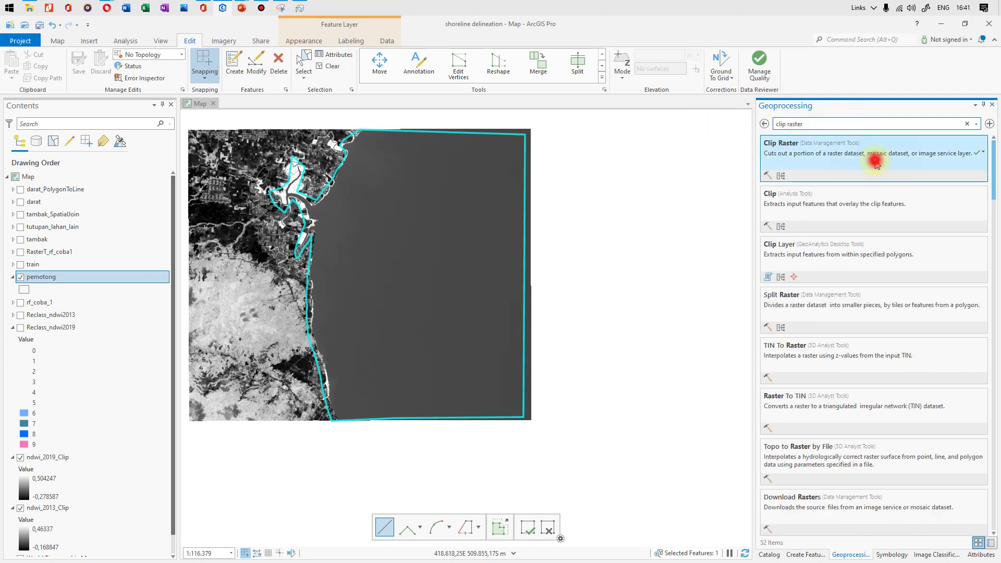
left_click(952, 165)
left_click(976, 167)
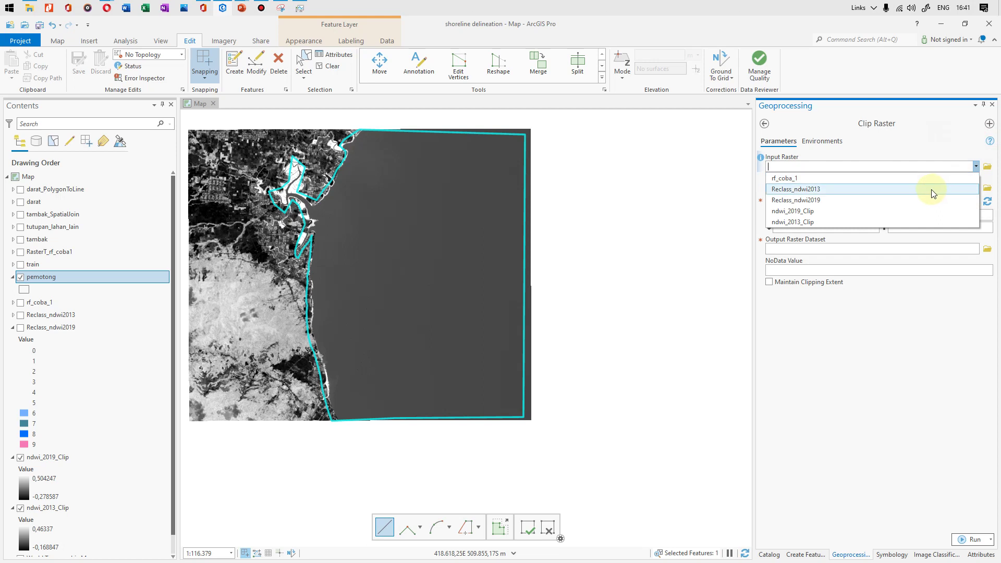
left_click(904, 199)
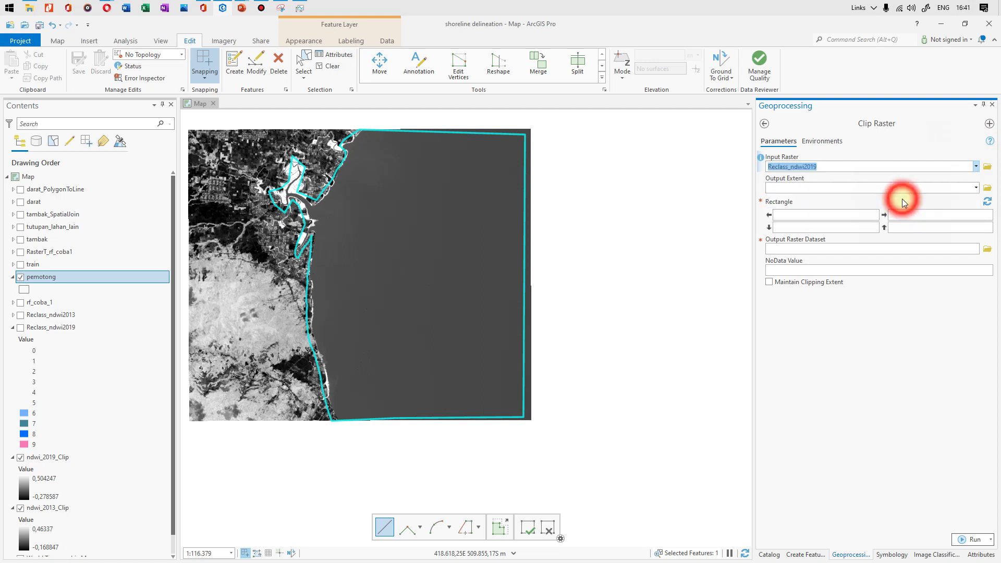
left_click(974, 189)
left_click(907, 276)
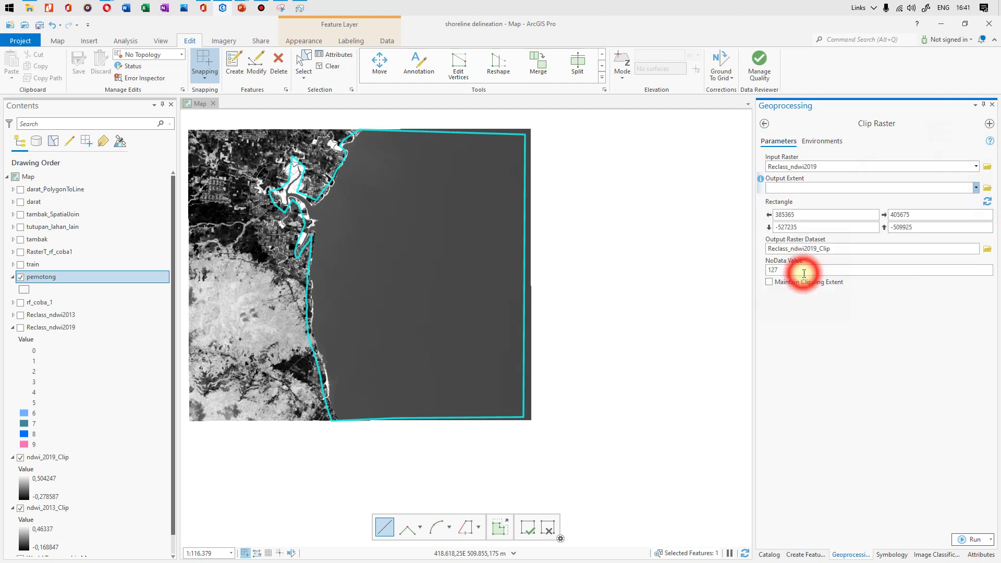
left_click(778, 240)
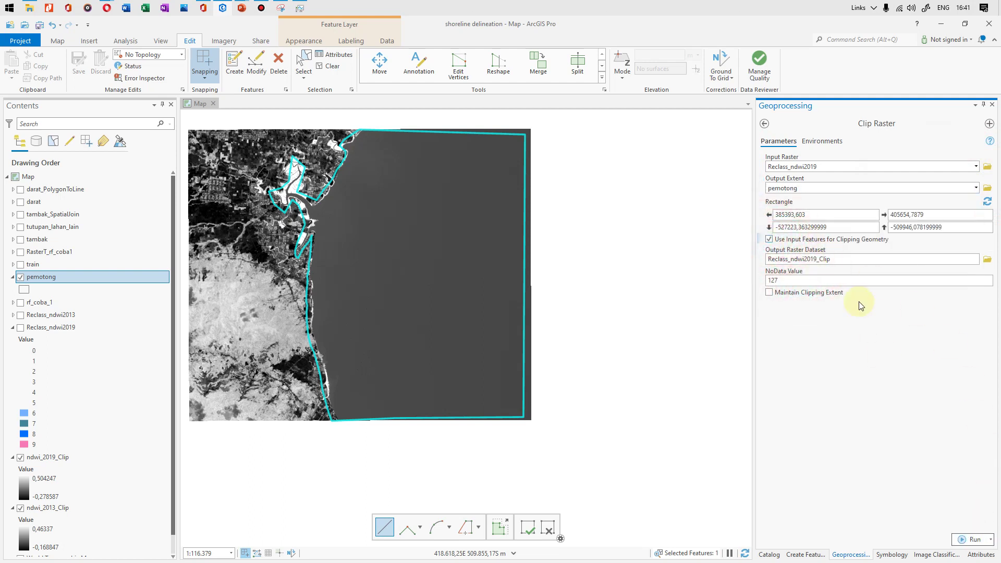
left_click(837, 259)
left_click_drag(916, 259, 939, 261)
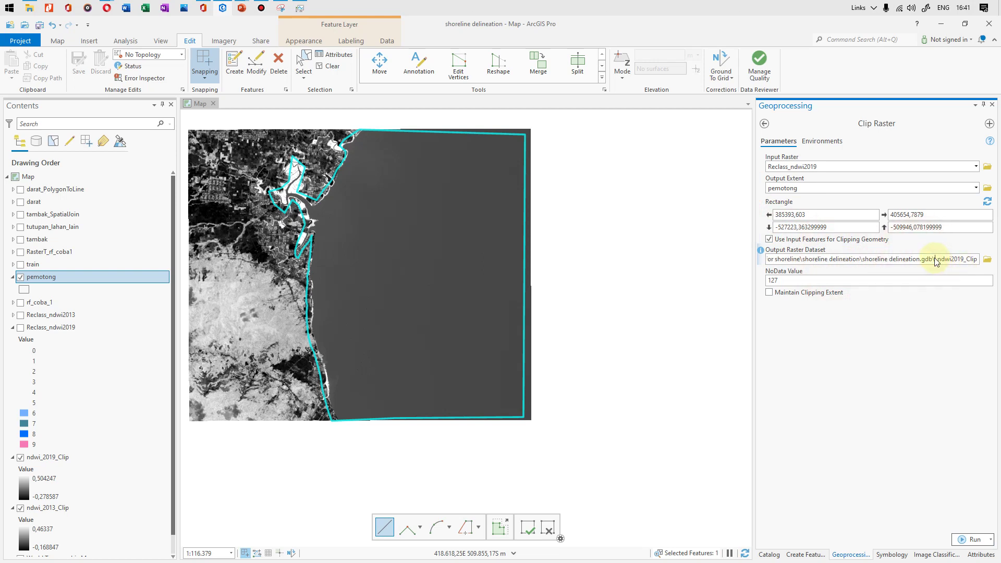
left_click(974, 540)
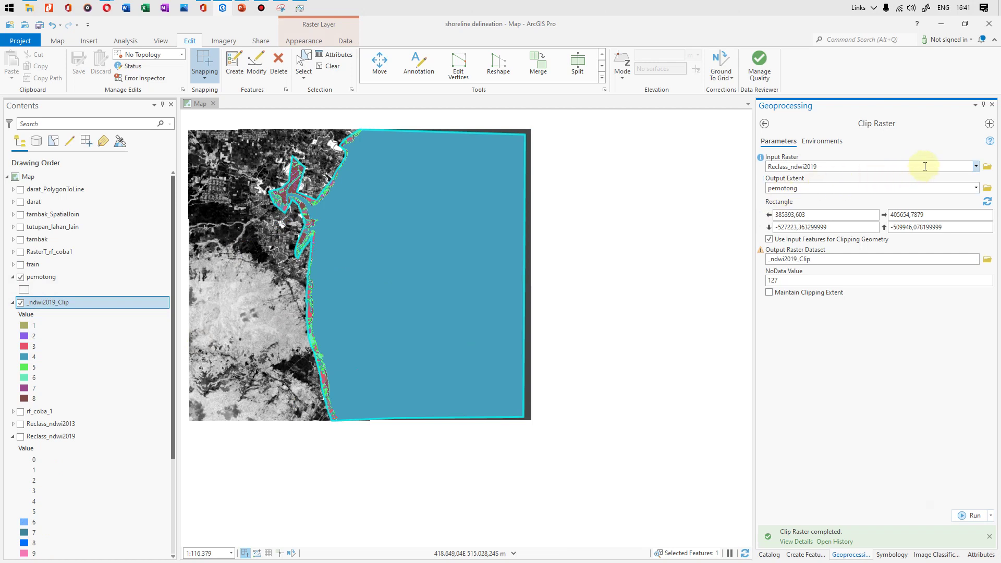
Rerun Clip Raster with ndwi_2019_Clip as input, producing ndwi2019_Clip.
left_click(974, 166)
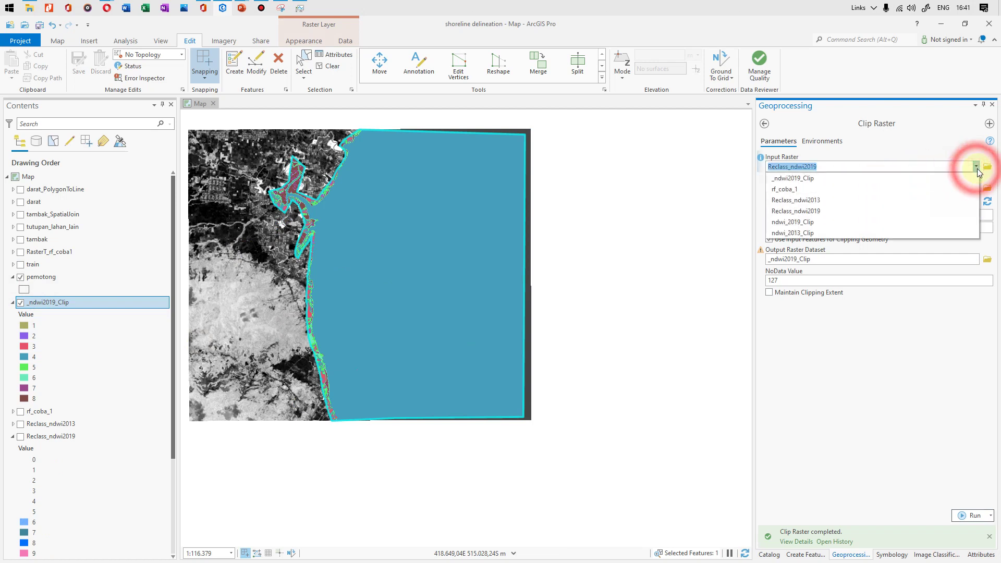
left_click(867, 224)
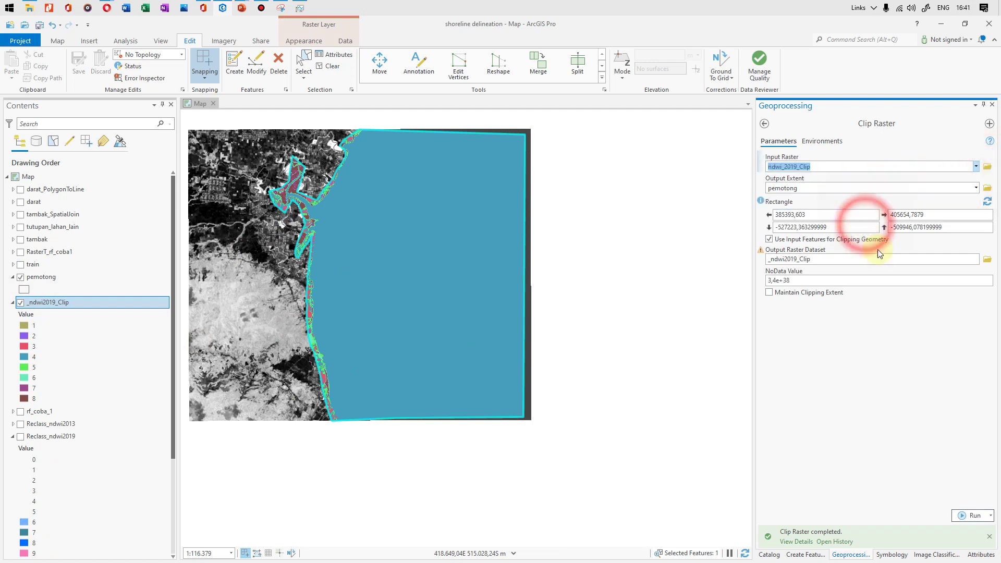
left_click(772, 261)
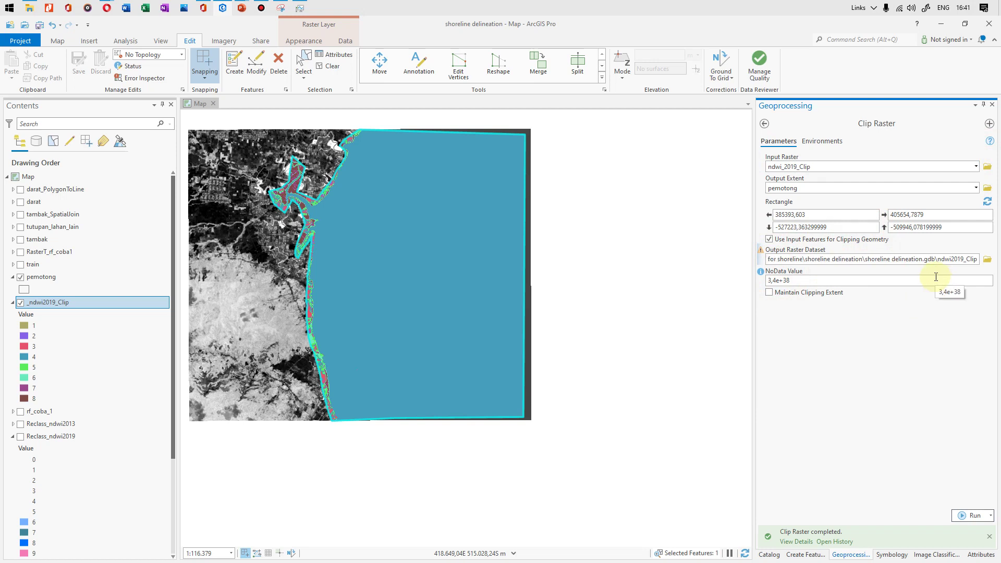
left_click(967, 513)
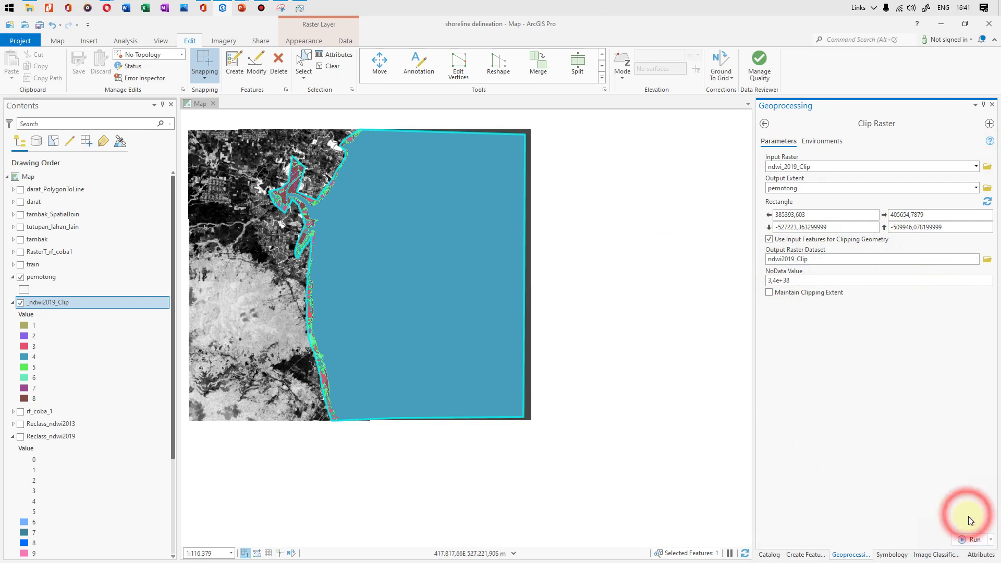
Remove the mistaken _ndwi2019_Clip layer and hide the original ndwi_2019_Clip raster.
left_click(186, 310)
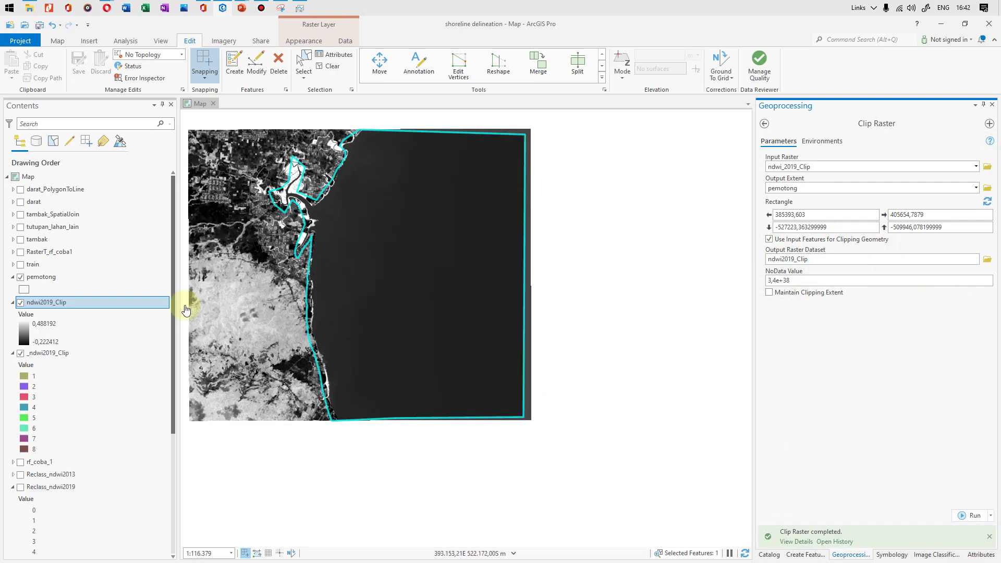
right_click(49, 352)
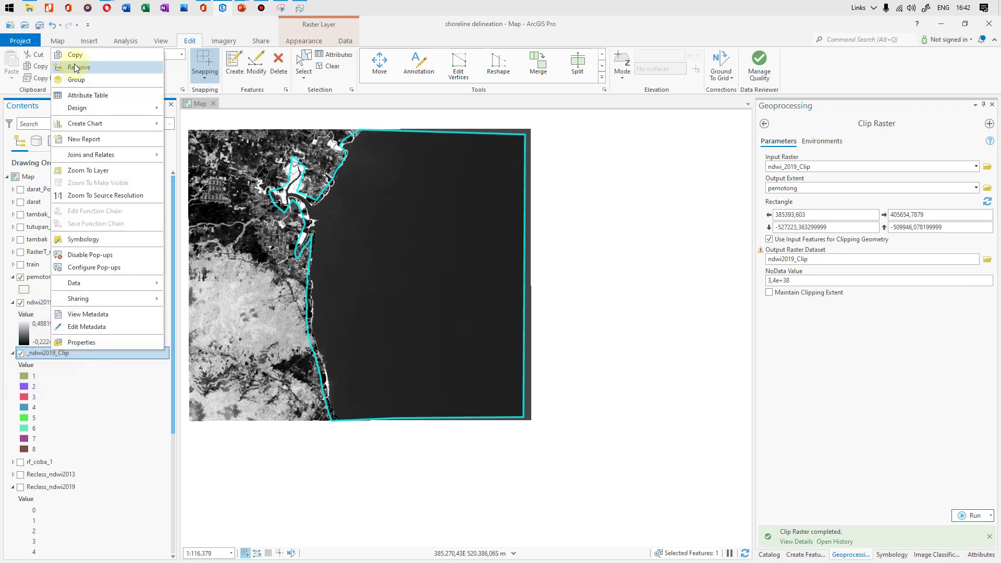
left_click(76, 70)
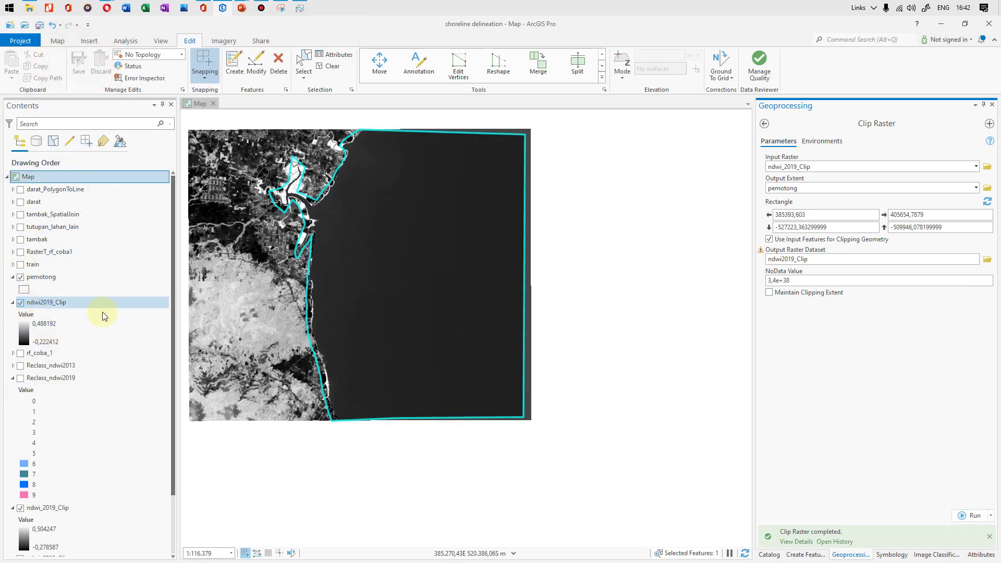
left_click(23, 509)
scroll(22, 508, "down", 2)
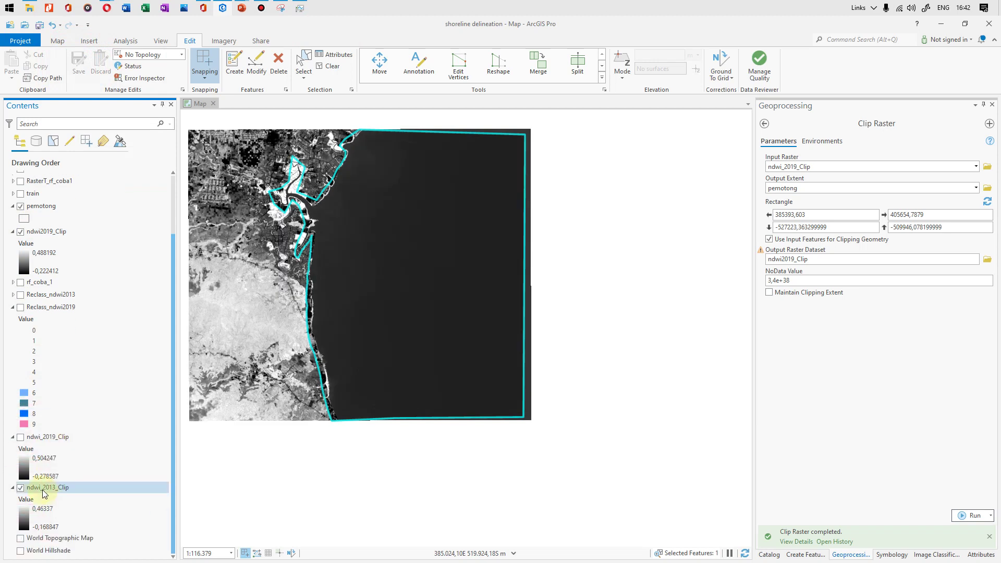
left_click(21, 437)
left_click_drag(403, 411, 422, 322)
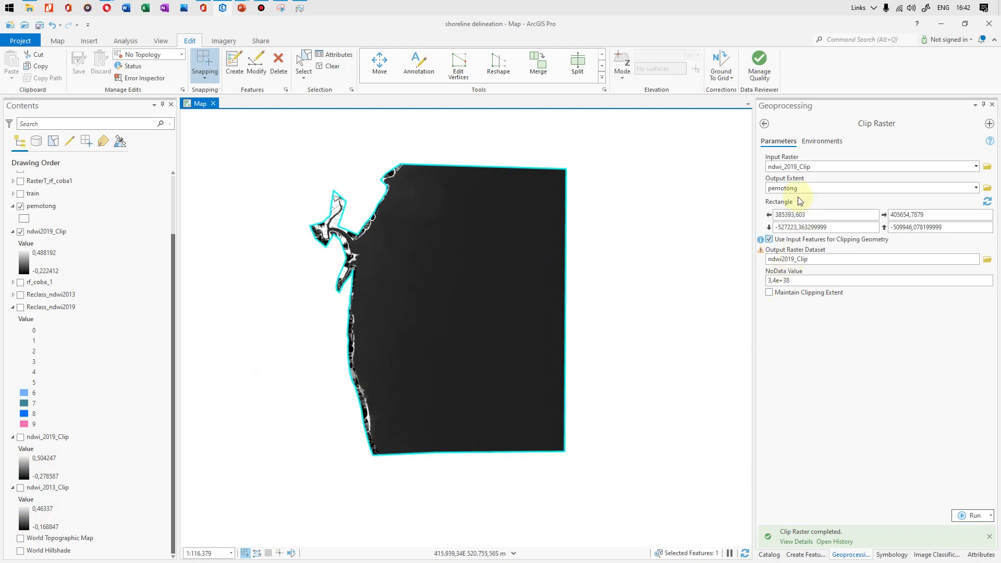
left_click(764, 124)
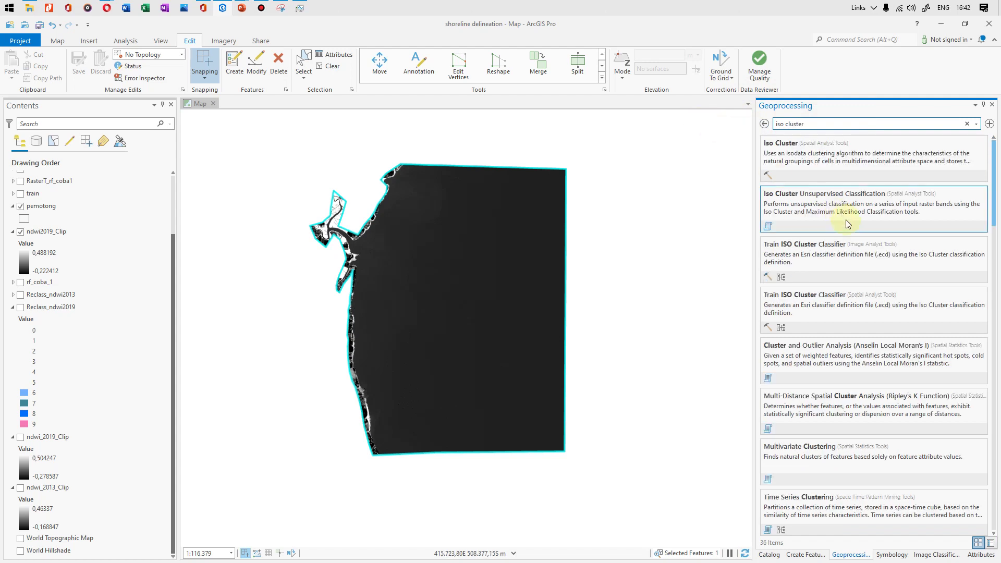
Run Iso Cluster Unsupervised Classification on ndwi2019_Clip with 2 classes.
left_click(844, 218)
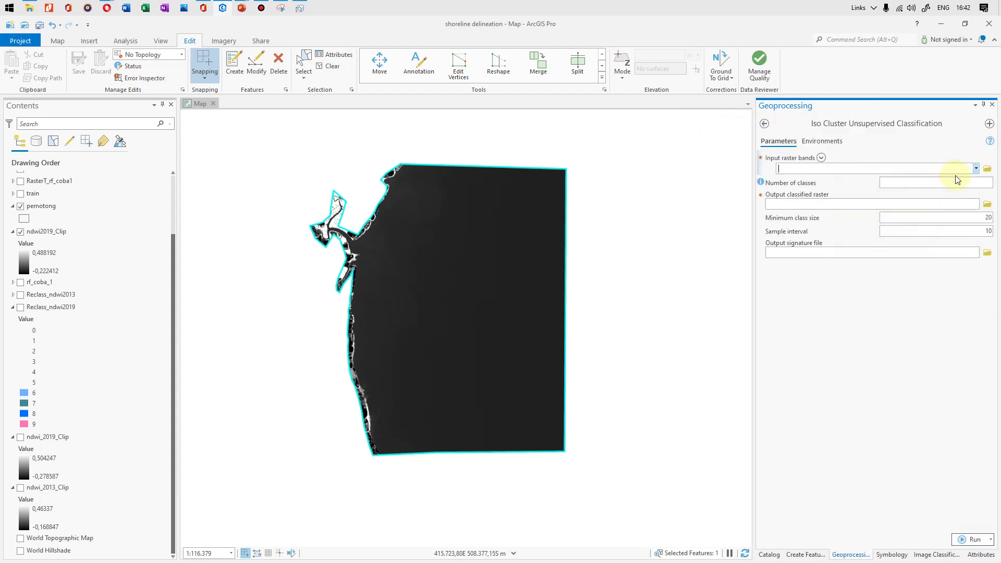
left_click(975, 169)
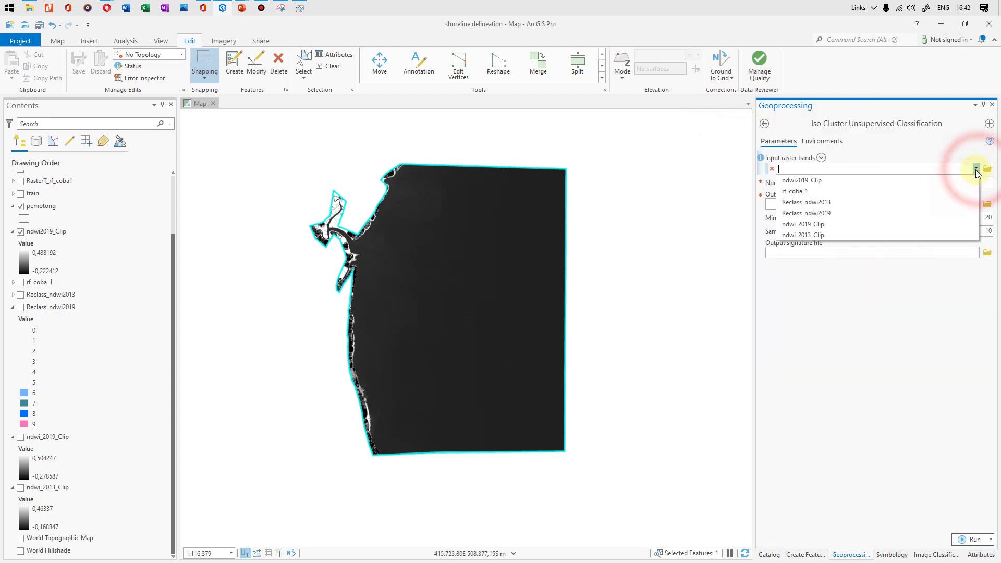
left_click(948, 180)
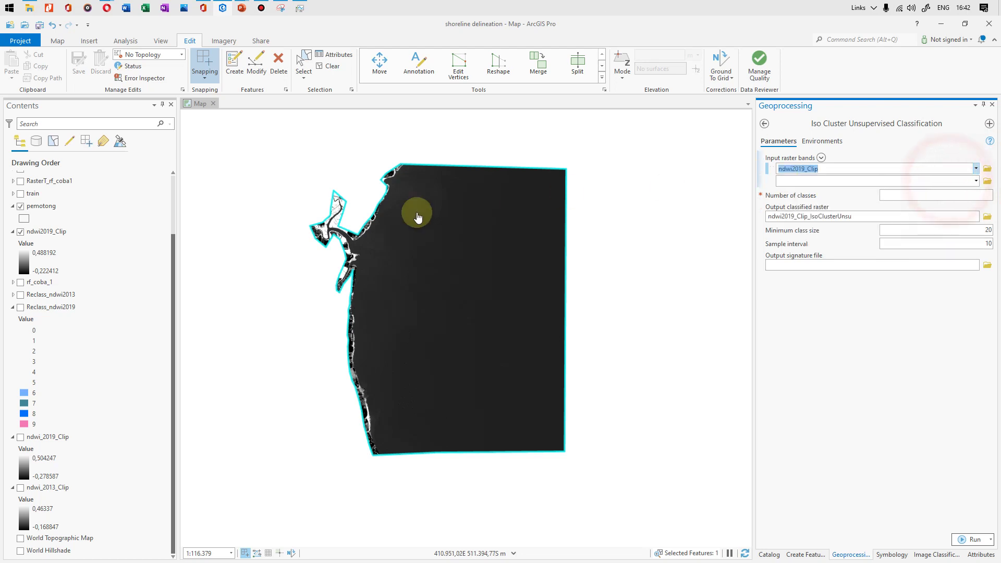
left_click(963, 194)
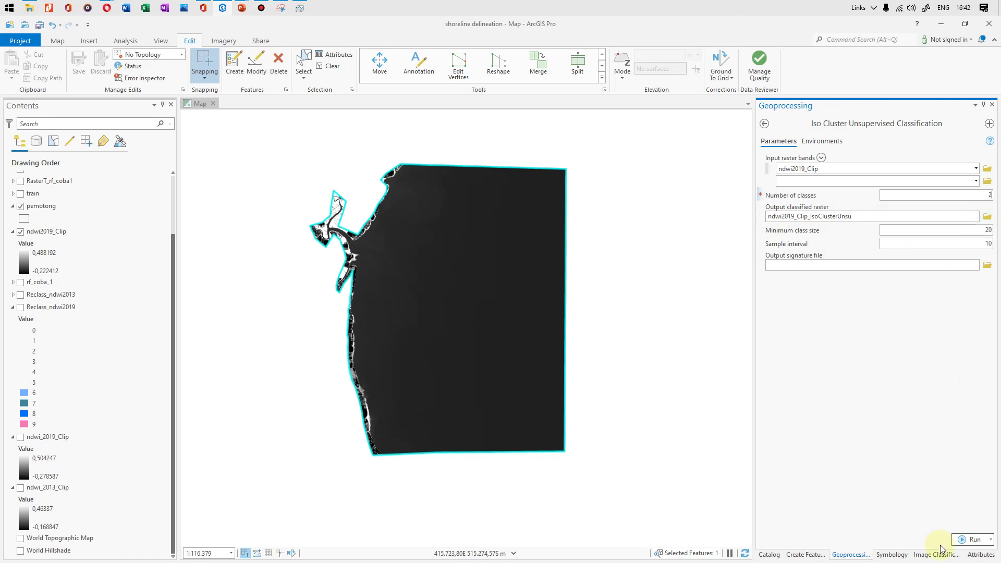
left_click(963, 540)
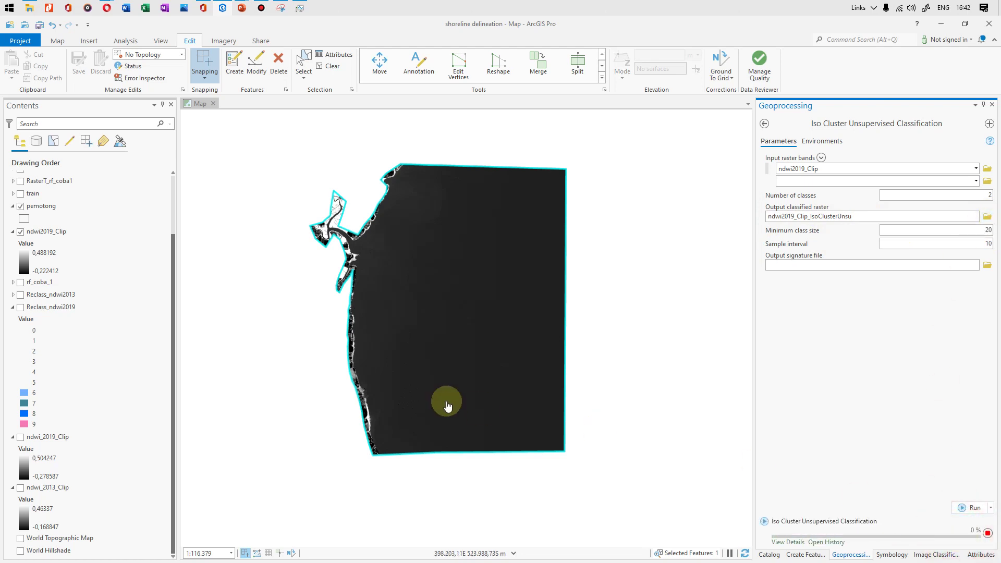
Inspect the classified coastline and confirm the number of classes is 2.
scroll(396, 357, "up", 3)
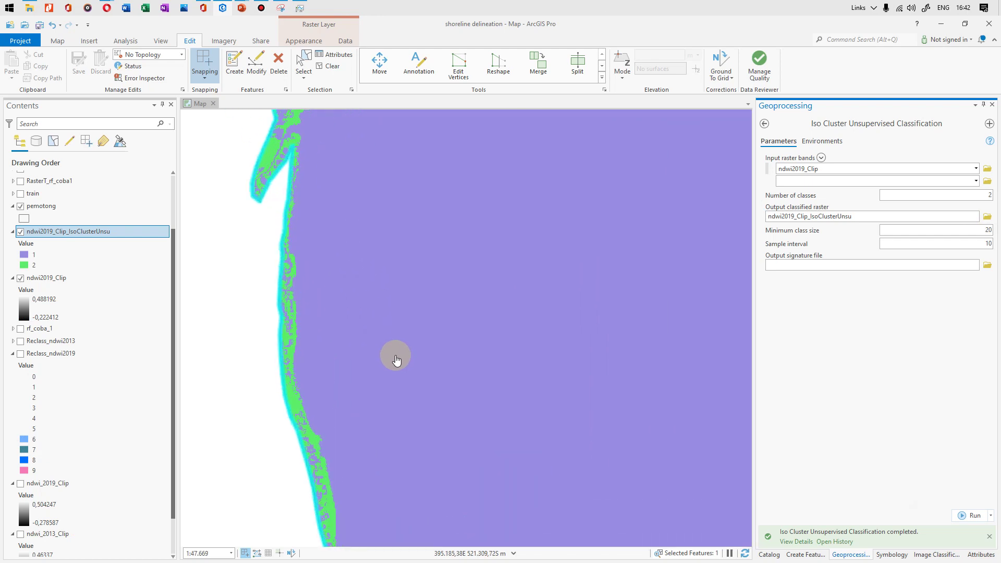
left_click_drag(382, 272, 389, 431)
scroll(384, 417, "down", 2)
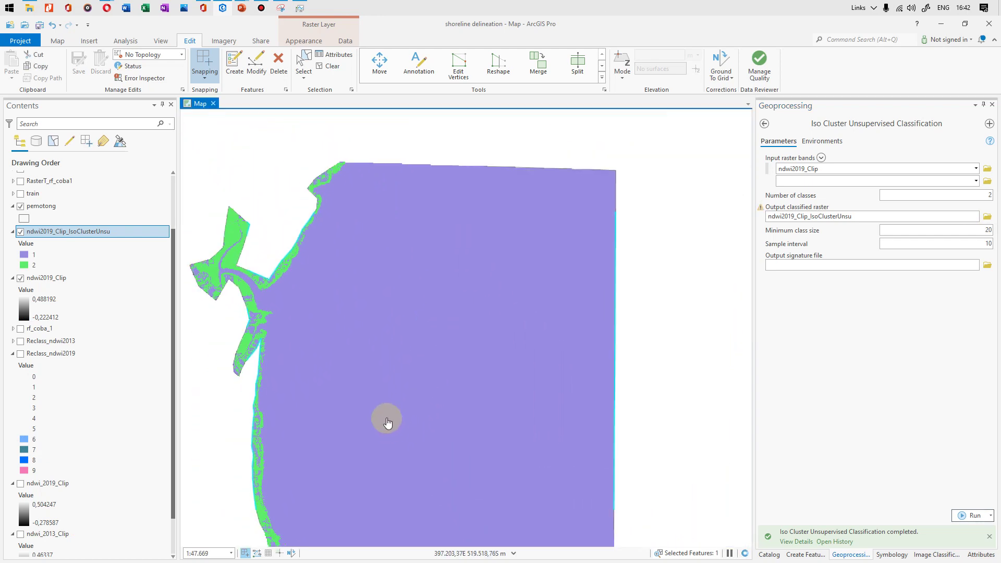
left_click_drag(377, 341, 398, 344)
double_click(982, 196)
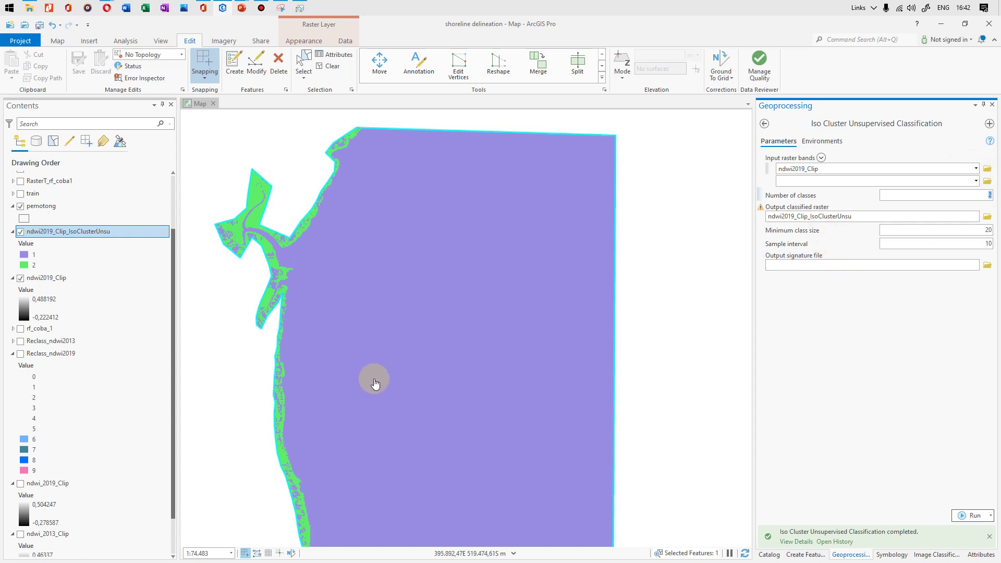
left_click_drag(326, 261, 372, 350)
scroll(376, 306, "up", 3)
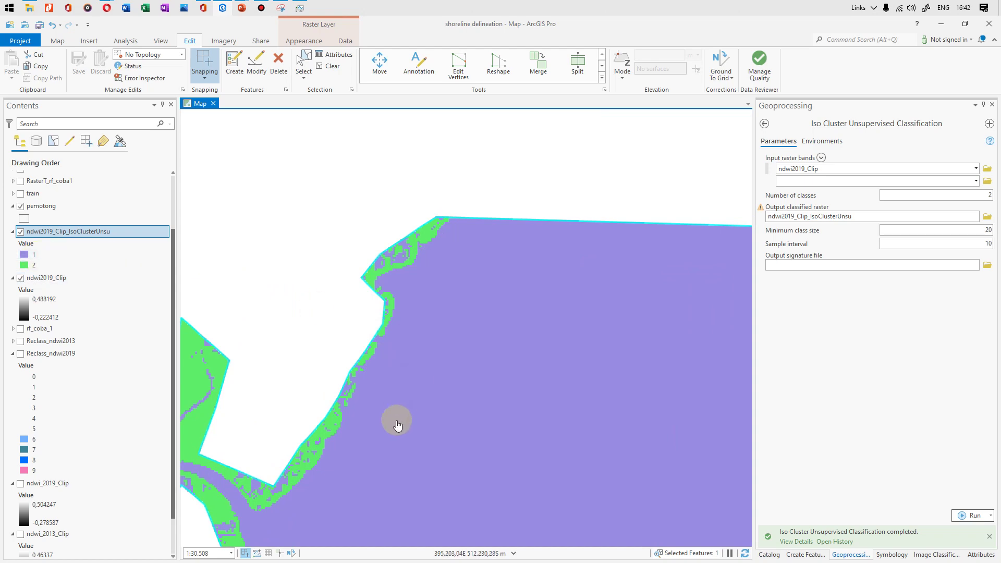
left_click_drag(398, 425, 385, 279)
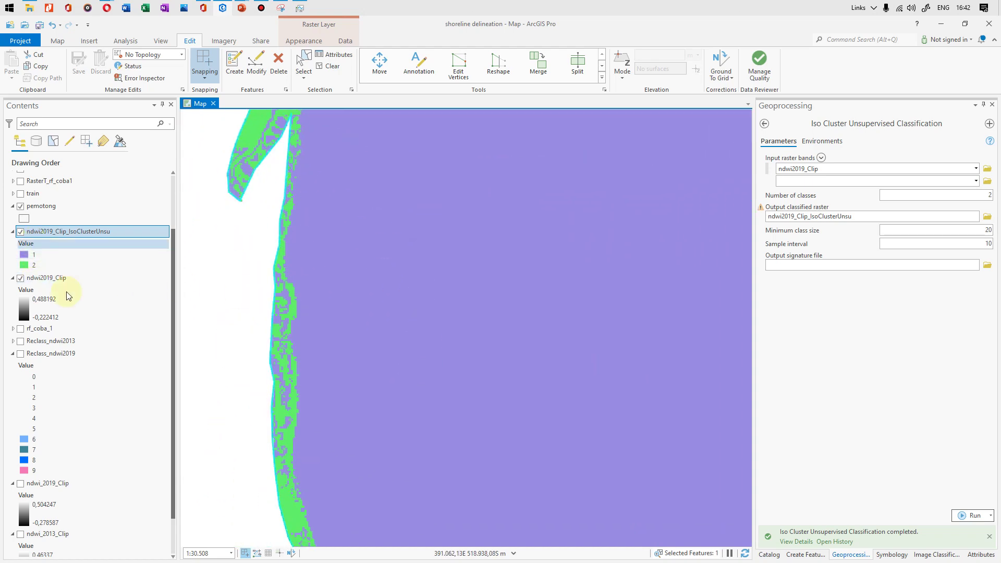
Hide the classified layer, show ndwi_2019_Clip and zoom out to the full clipped scene.
left_click(22, 233)
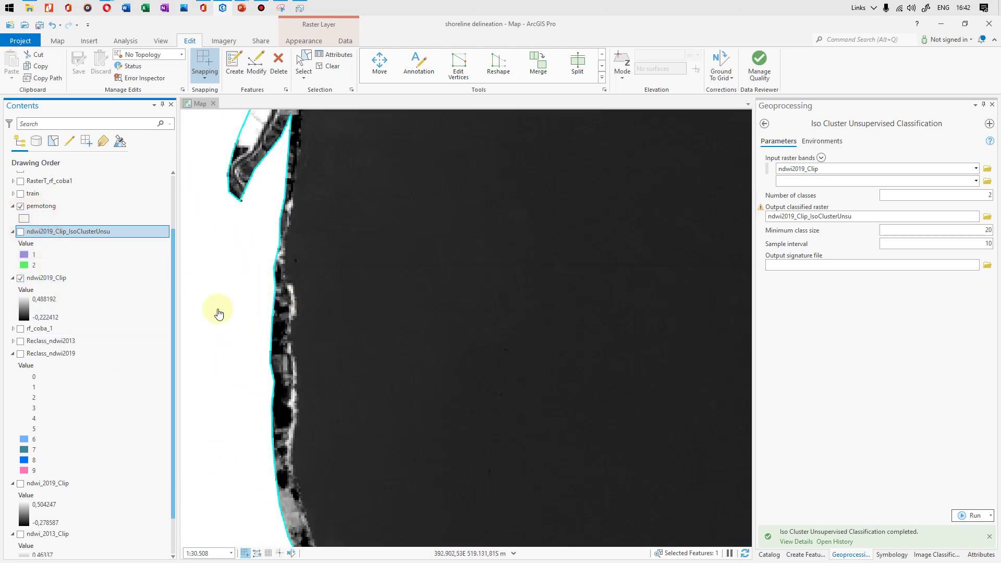
left_click(21, 485)
scroll(370, 374, "down", 4)
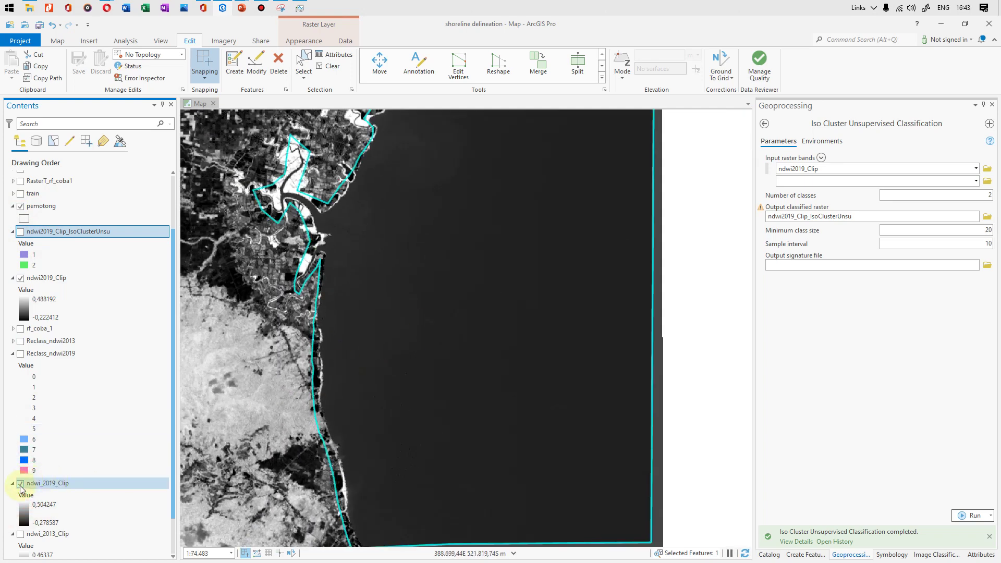
left_click(21, 483)
scroll(32, 465, "down", 1)
left_click(20, 459)
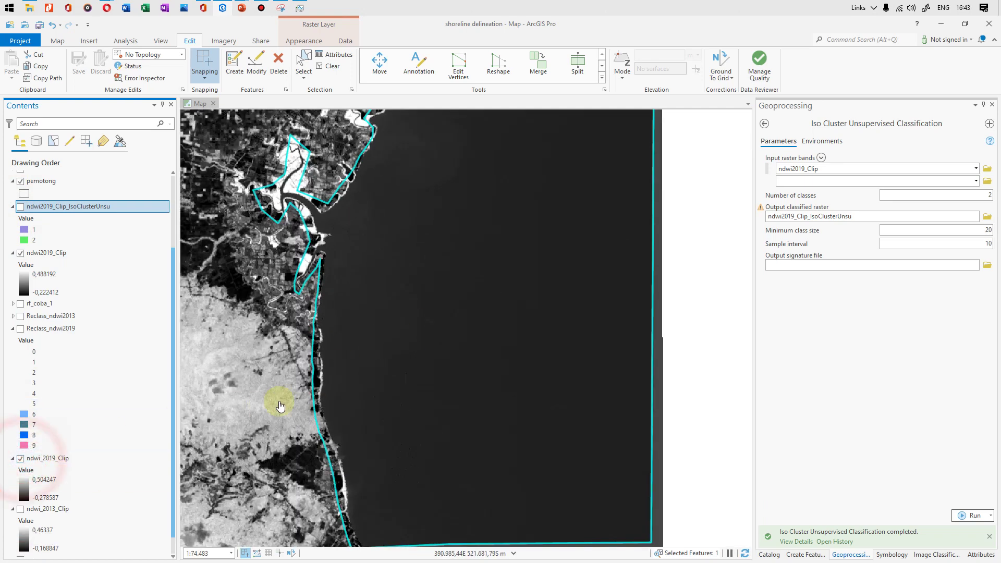
scroll(266, 404, "down", 4)
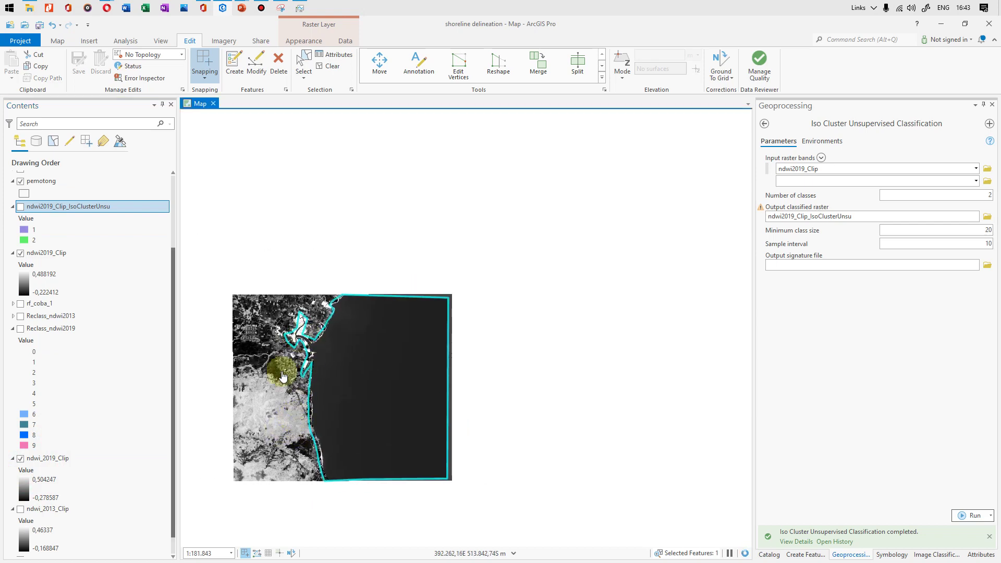
Run Iso Cluster classification on ndwi_2019_Clip with the output renamed coba_fail.
left_click(975, 170)
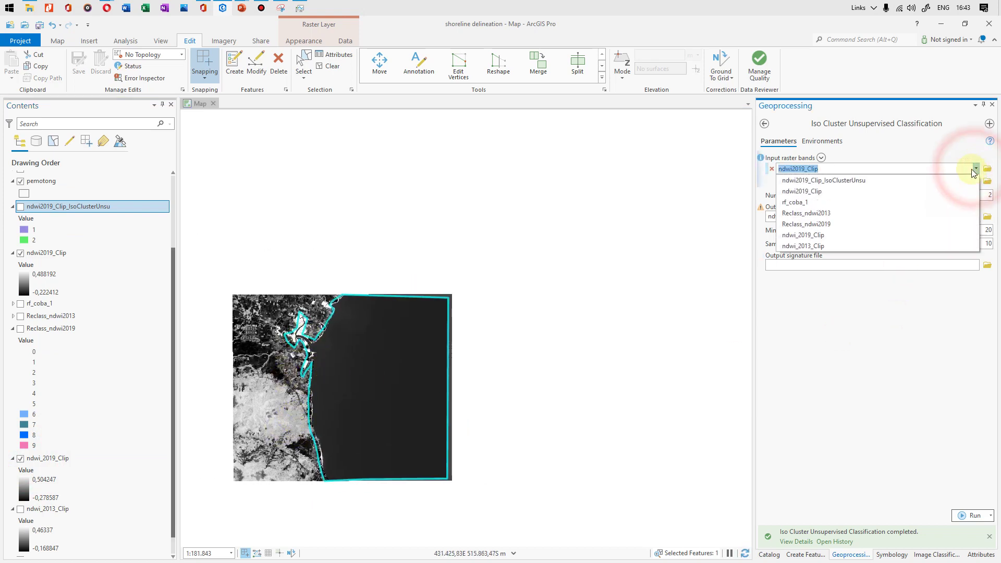
left_click(858, 235)
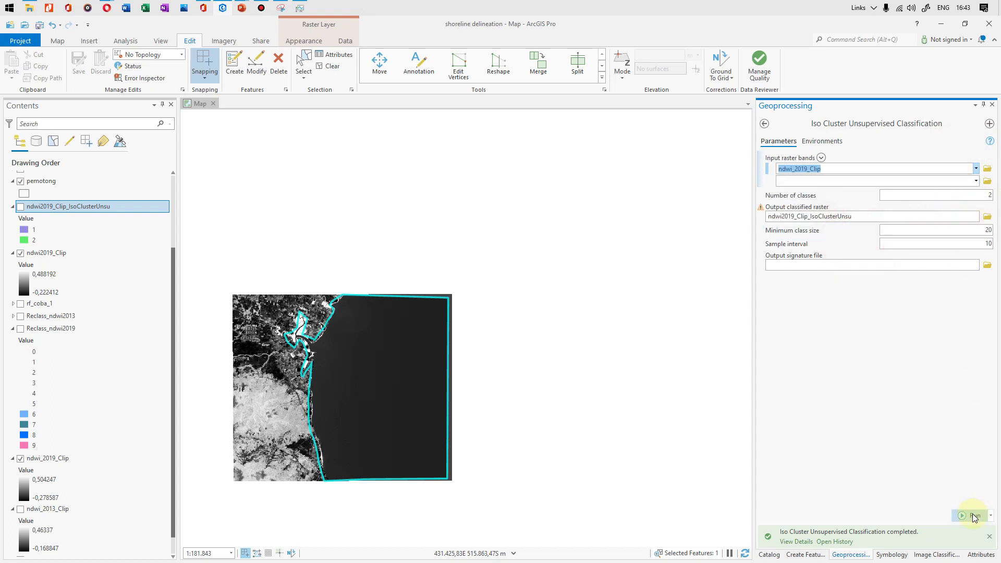
left_click(870, 217)
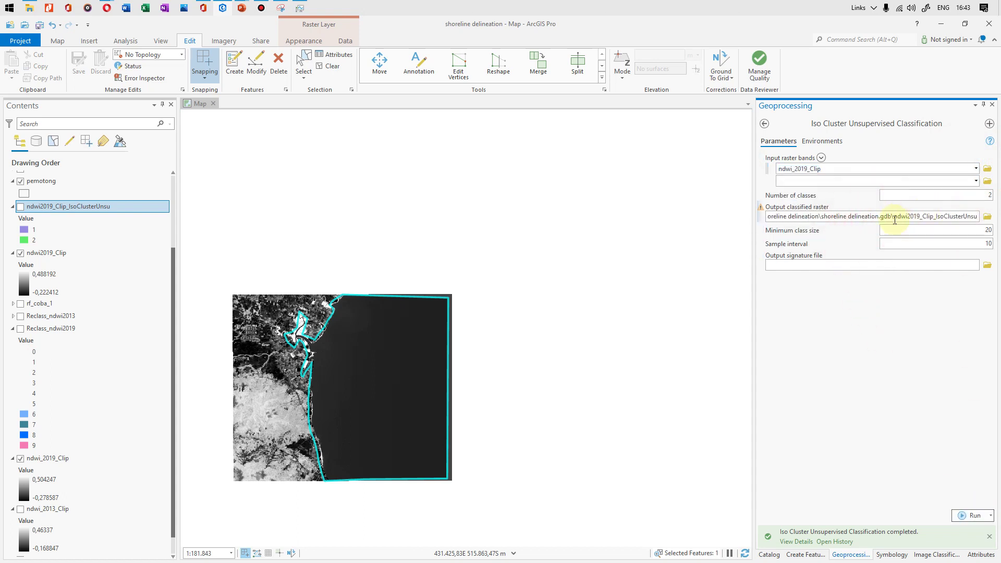
left_click_drag(894, 219, 976, 219)
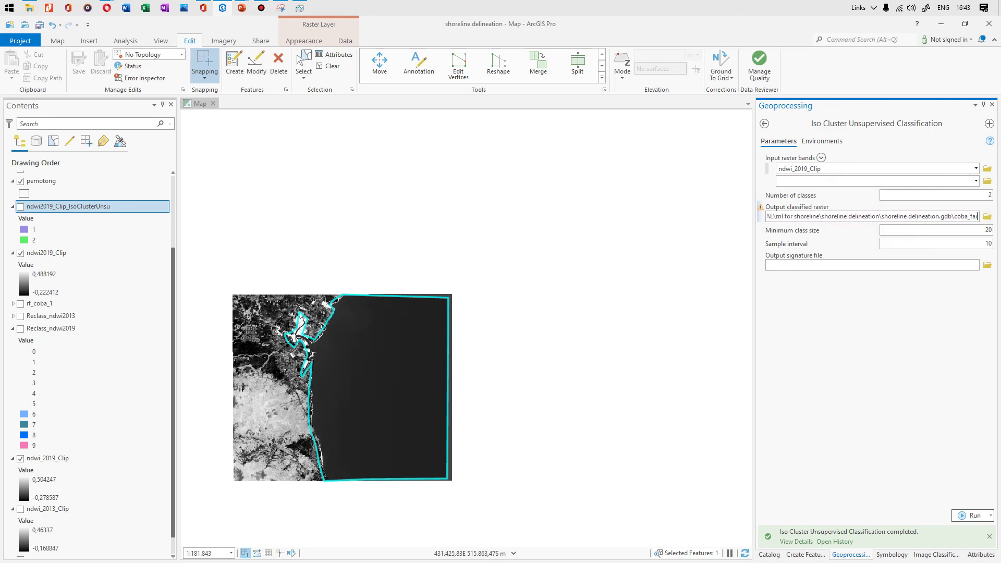
left_click(965, 517)
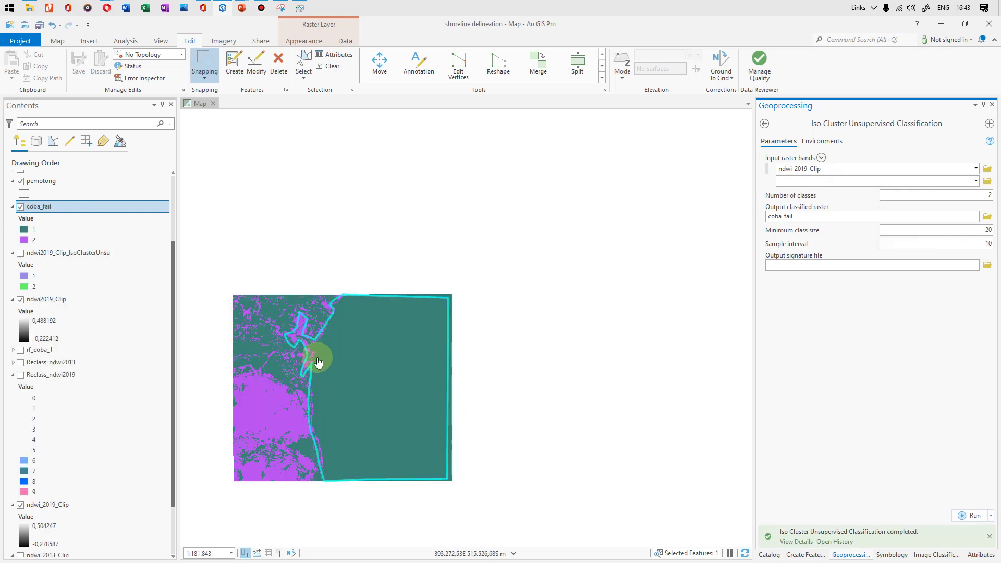
Pan and zoom along the classified shoreline and river mouth to inspect coba_fail.
scroll(312, 364, "up", 3)
scroll(417, 392, "up", 4)
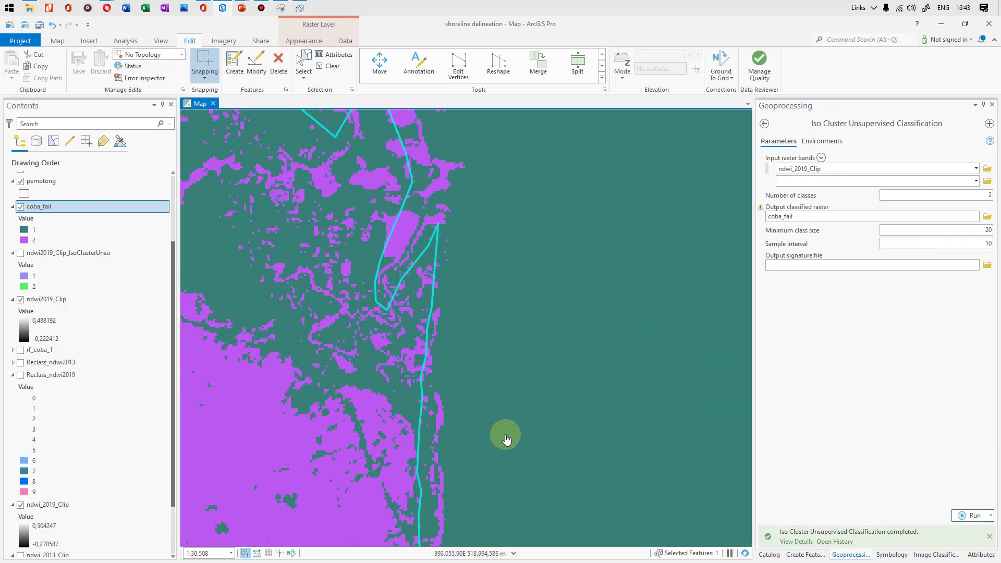
left_click_drag(461, 435, 508, 467)
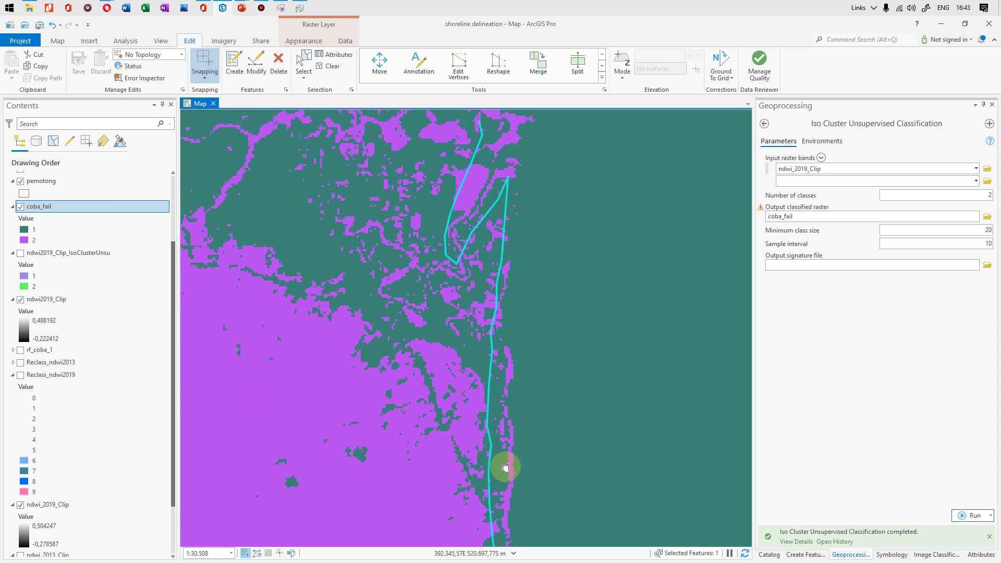
left_click_drag(340, 349, 516, 376)
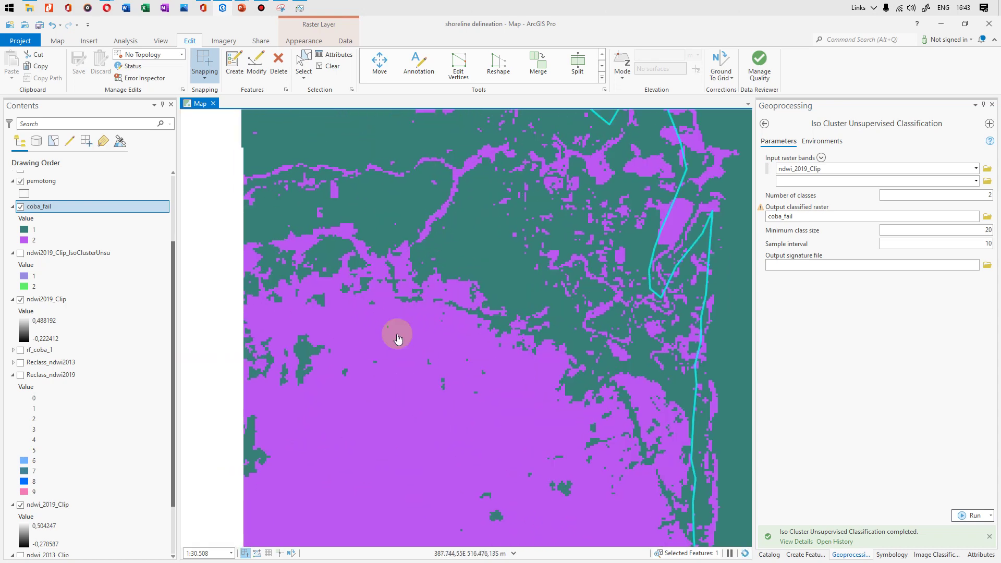
left_click_drag(412, 144, 329, 326)
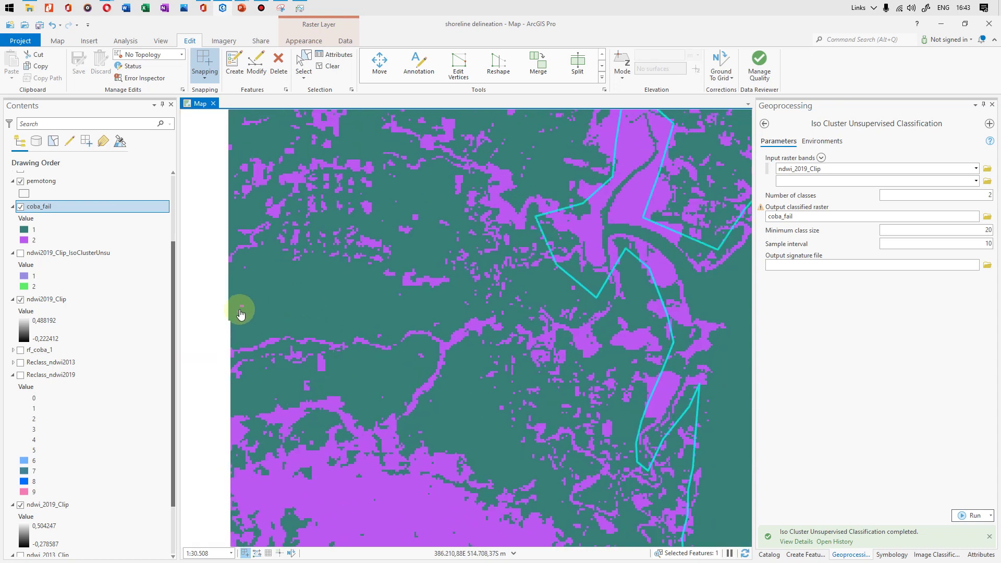
left_click_drag(552, 378, 402, 339)
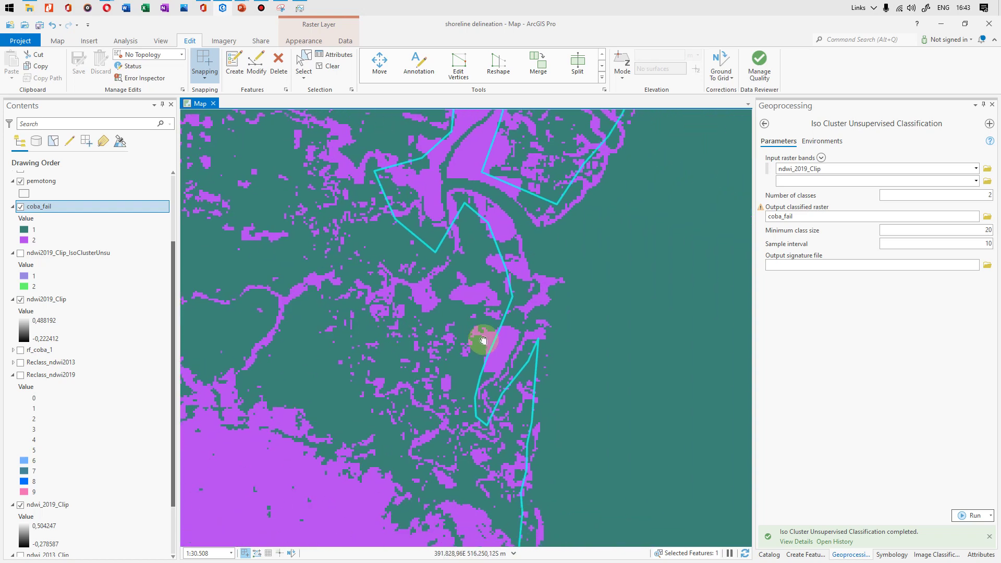
left_click_drag(483, 340, 398, 398)
scroll(466, 415, "down", 4)
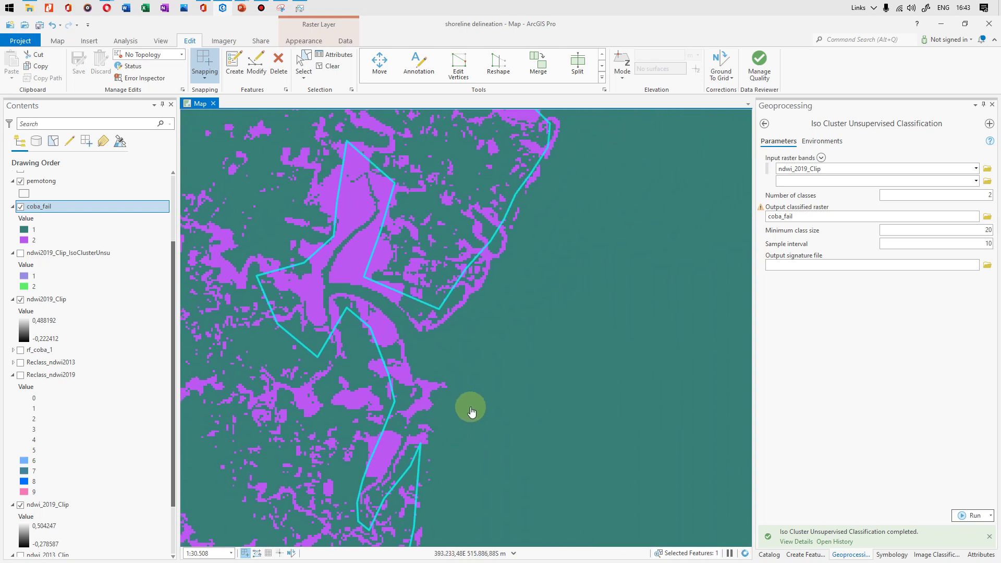
left_click_drag(518, 381, 503, 307)
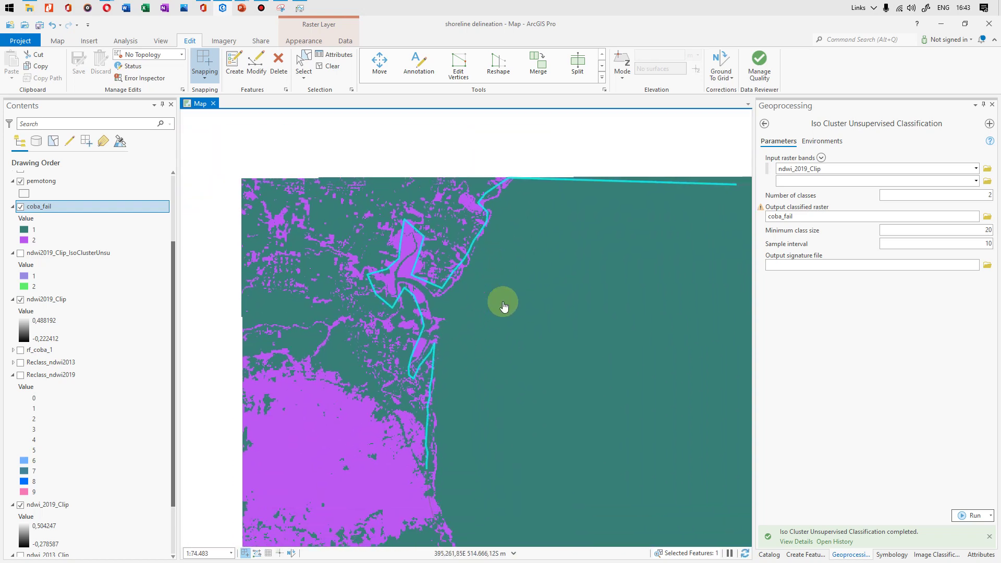
left_click_drag(509, 370, 512, 310)
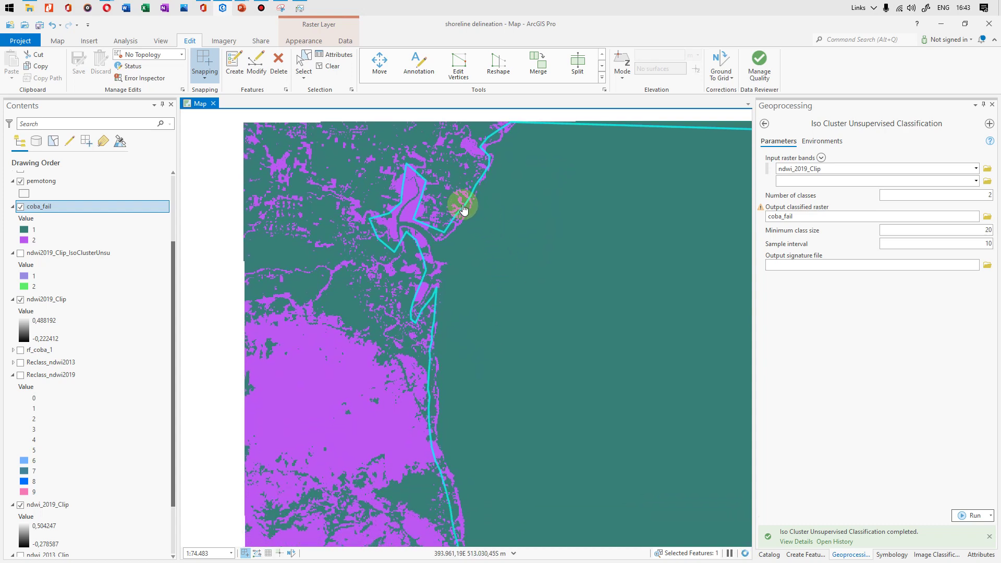
left_click_drag(425, 233, 399, 249)
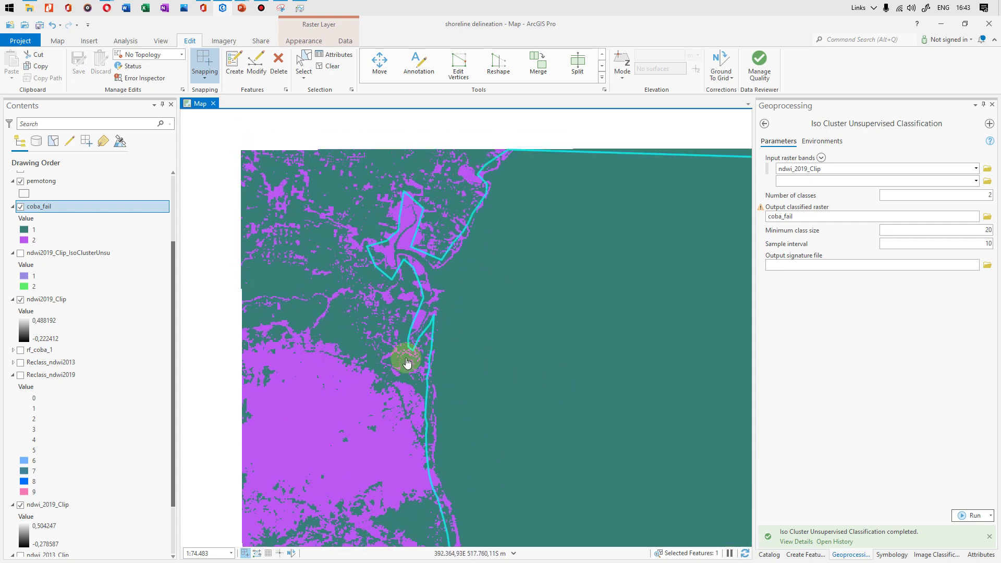
left_click_drag(407, 362, 394, 201)
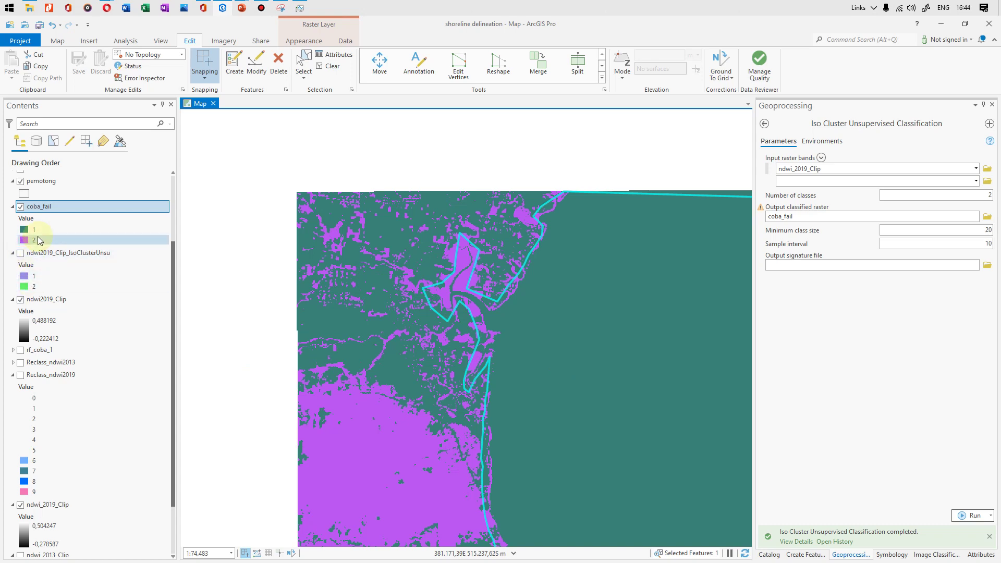
scroll(47, 241, "up", 2)
Remove the coba_fail layer and show the ndwi2019_Clip_IsoClusterUnsu classification.
right_click(60, 255)
left_click(87, 275)
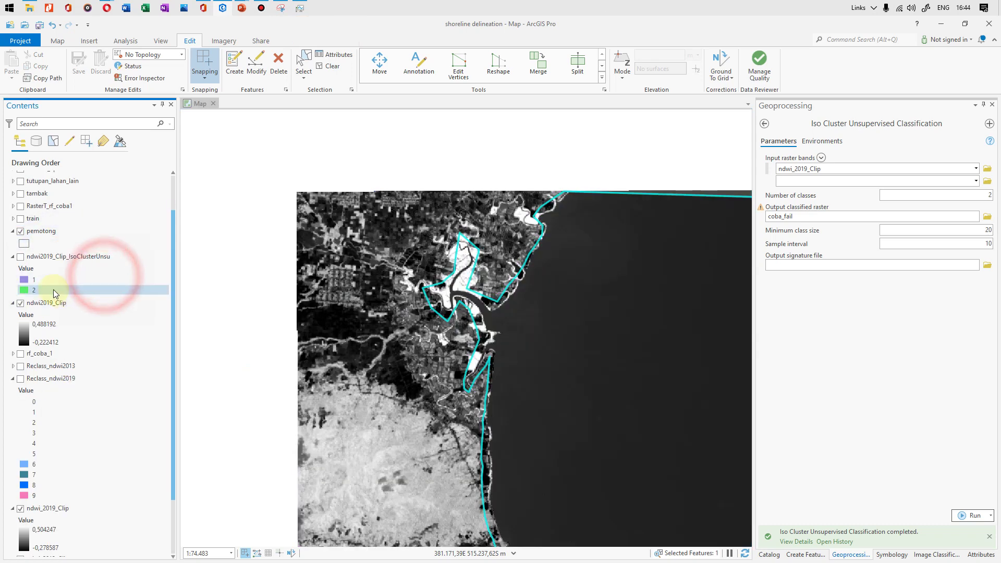
left_click(20, 256)
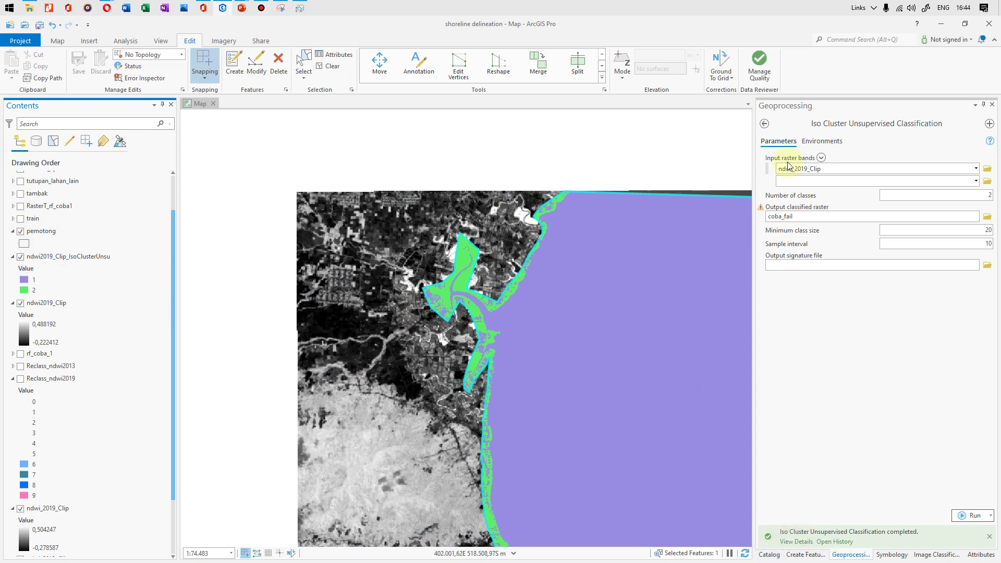
Convert ndwi2019_Clip_IsoClusterUnsu to unsimplified polygons with Raster to Polygon, output iso_ndwi2019.
left_click(764, 125)
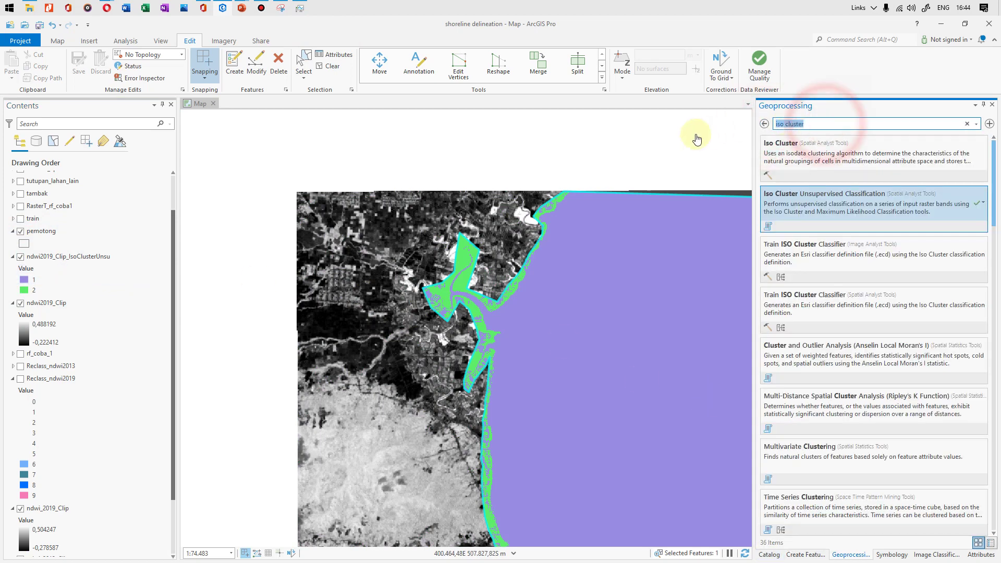
type("raster poly")
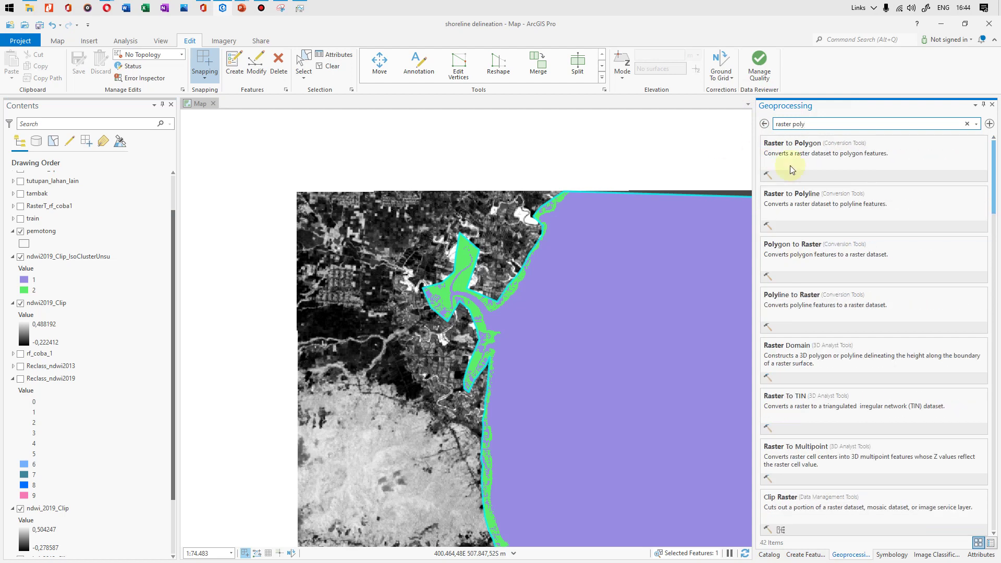
left_click(817, 167)
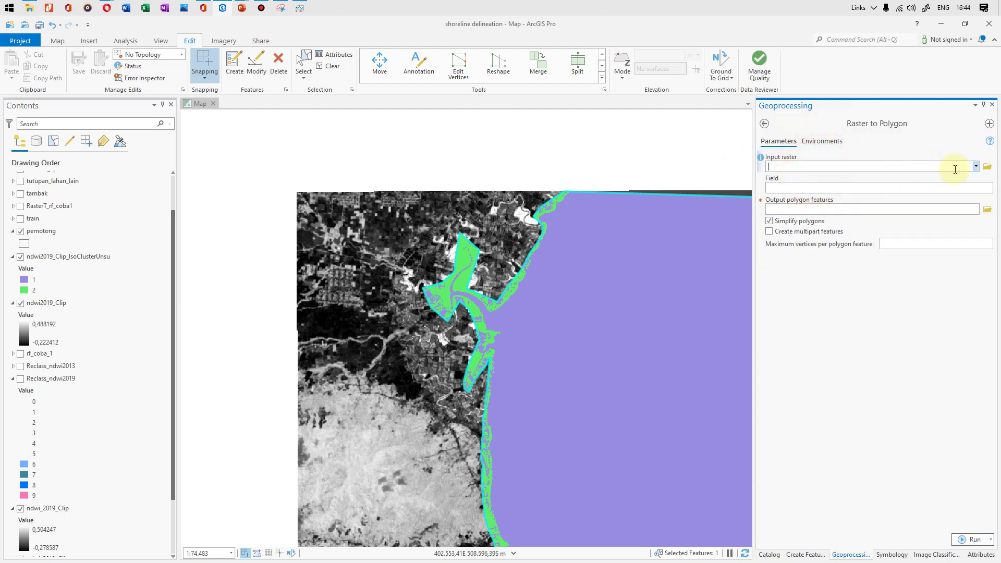
left_click(976, 167)
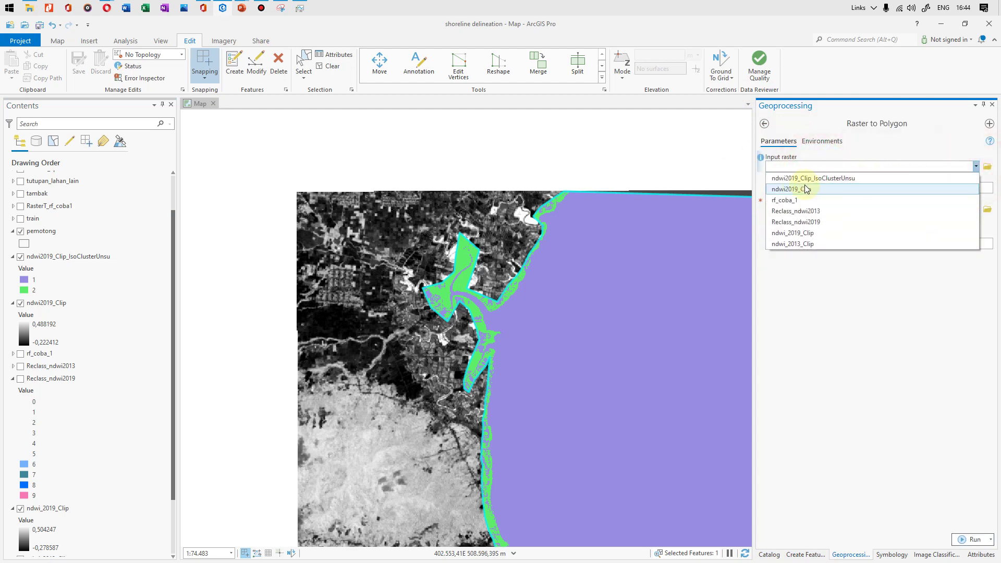
left_click(829, 179)
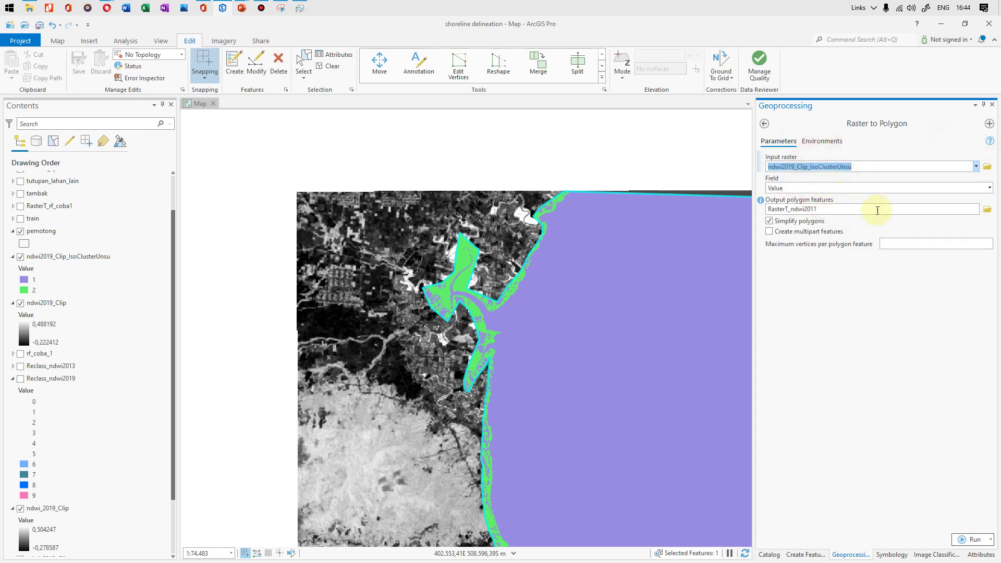
left_click(770, 222)
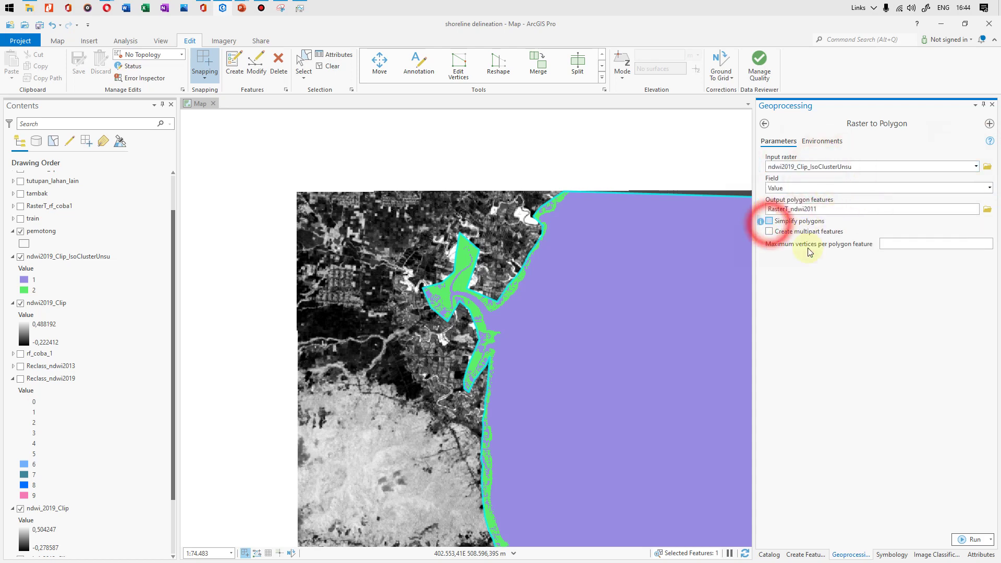
left_click(819, 213)
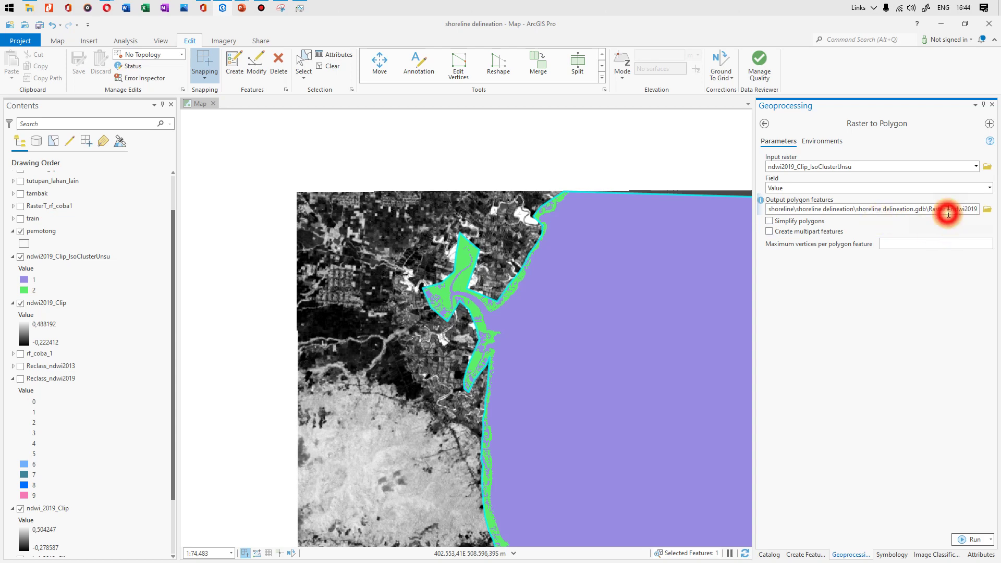
left_click_drag(948, 214, 933, 213)
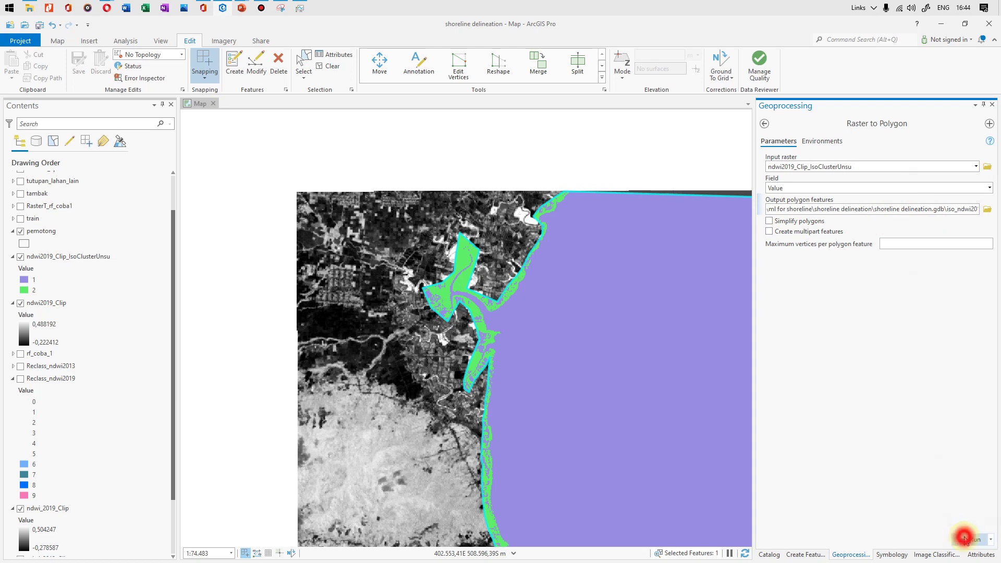
left_click(964, 539)
left_click(18, 258)
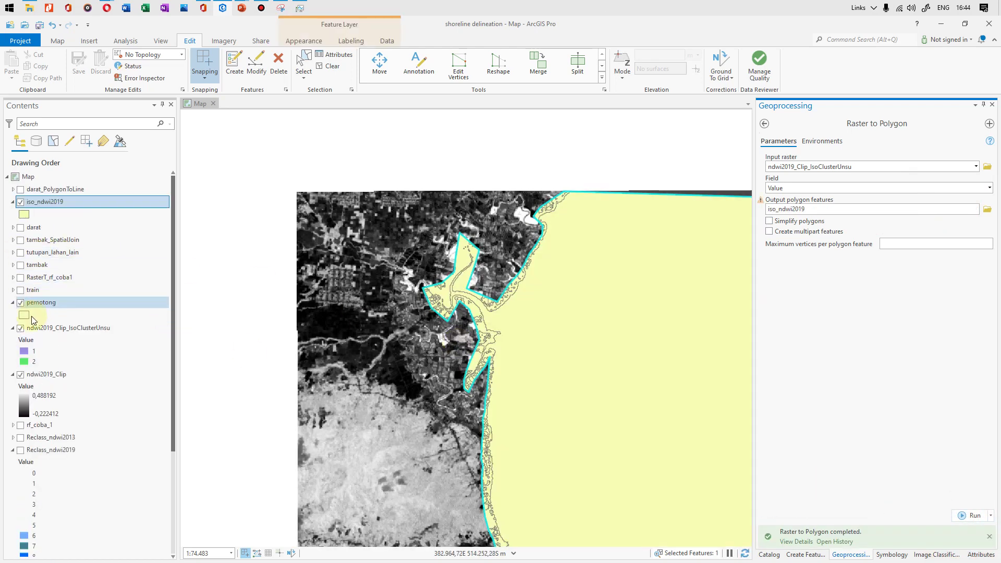
Hide the pemotong outline and collapse the layer legends in Contents.
left_click(20, 328)
left_click(21, 302)
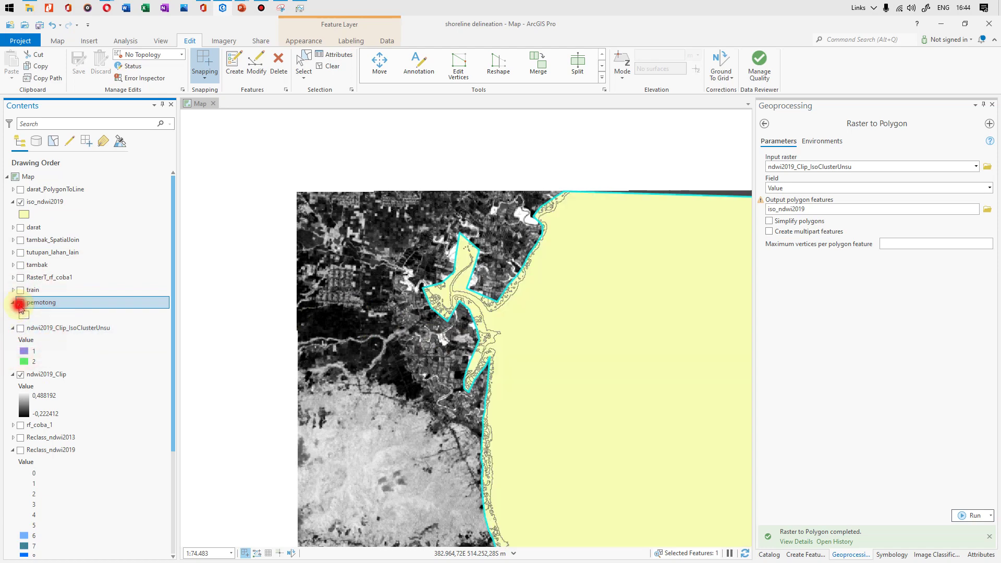
scroll(22, 260, "down", 5)
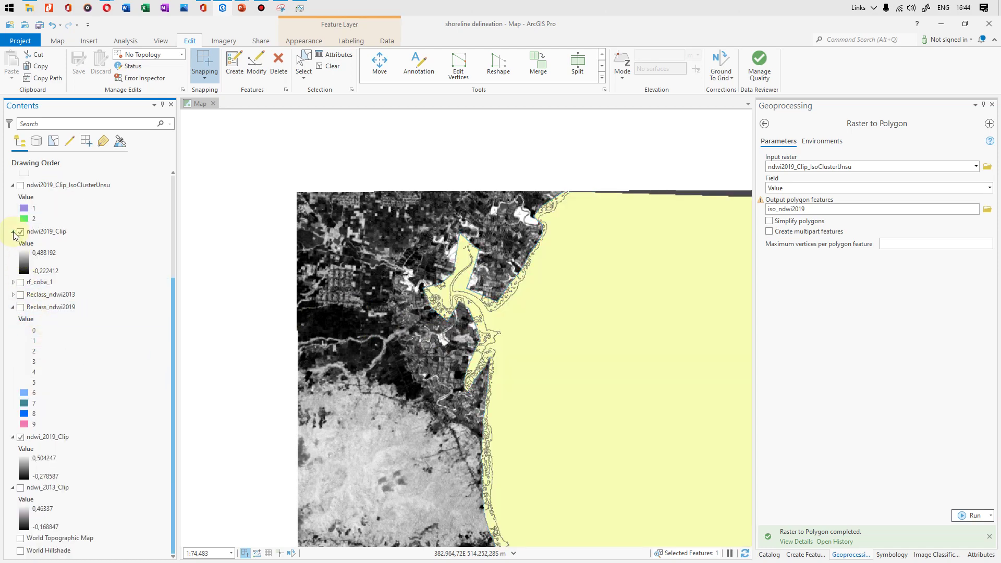
left_click(12, 234)
left_click(12, 230)
left_click(12, 227)
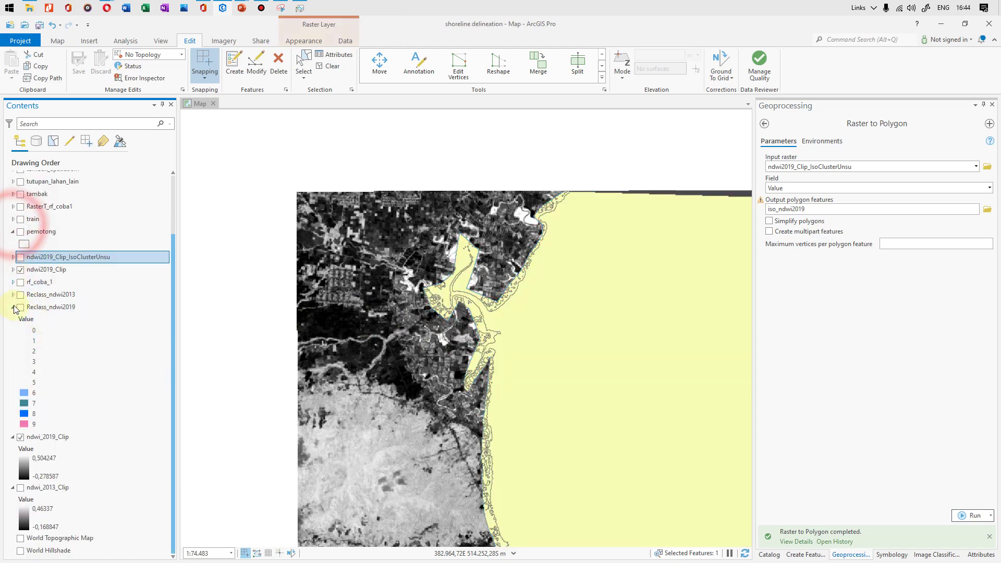
left_click(13, 302)
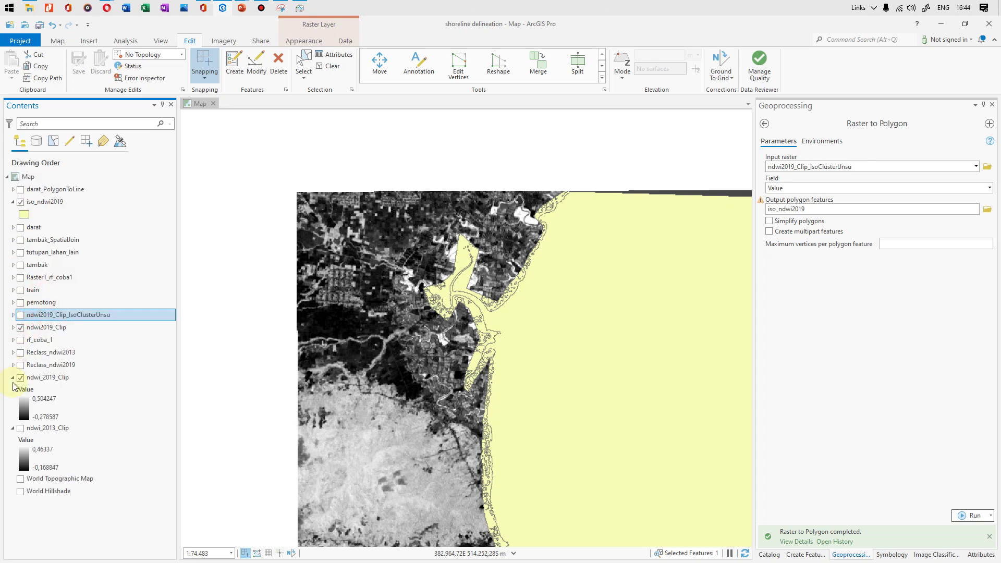
Pan along the stepped iso_ndwi2019 polygon edges and select a coastal polygon.
left_click_drag(611, 419, 378, 318)
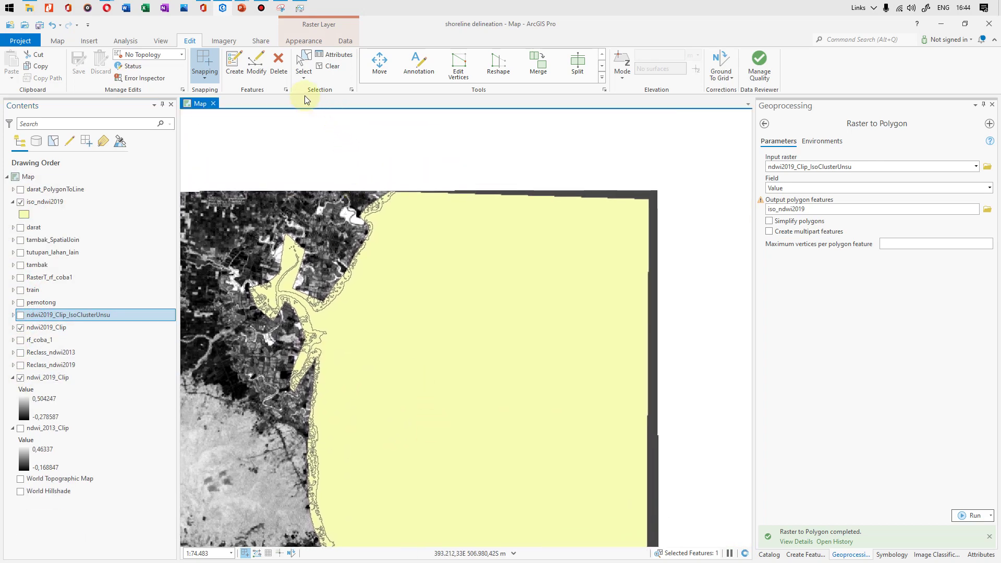
left_click(303, 64)
scroll(394, 279, "up", 5)
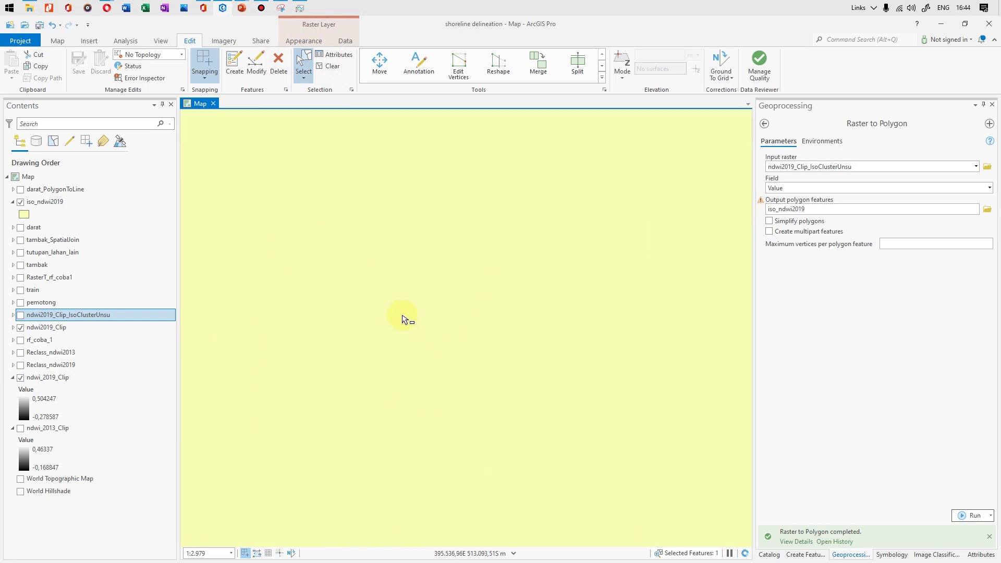
scroll(402, 319, "down", 3)
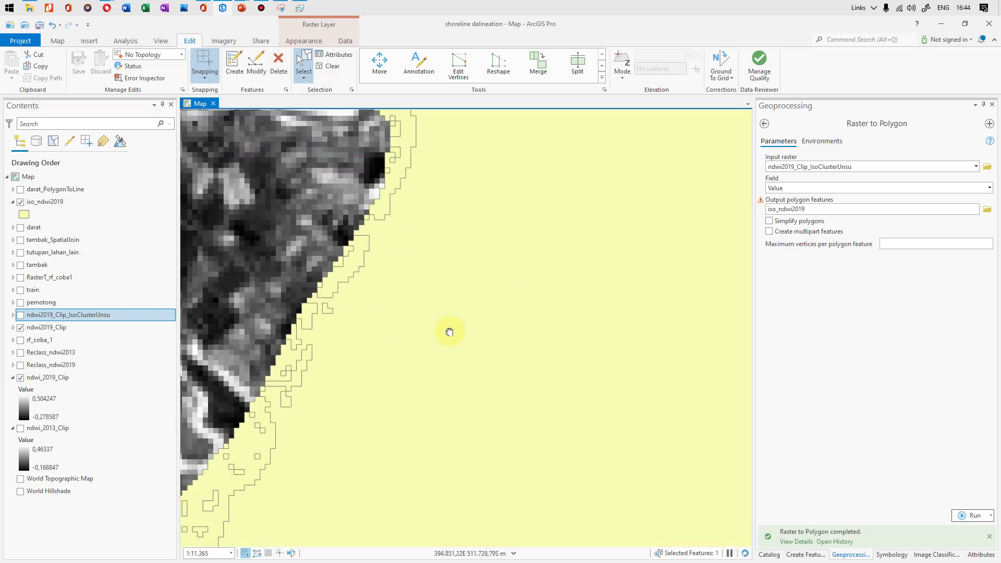
left_click_drag(449, 332, 542, 388)
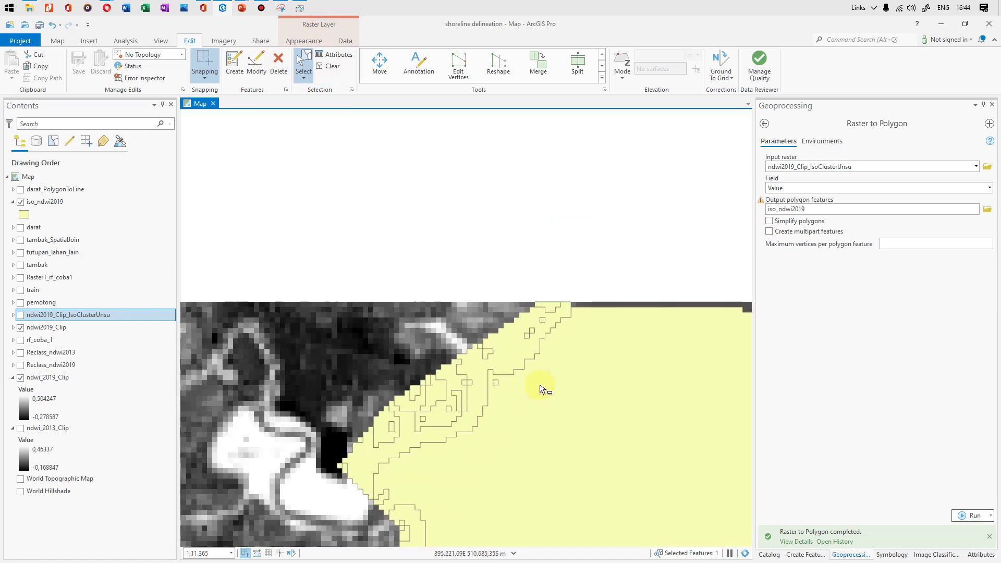
left_click(543, 345)
left_click_drag(505, 462, 495, 320)
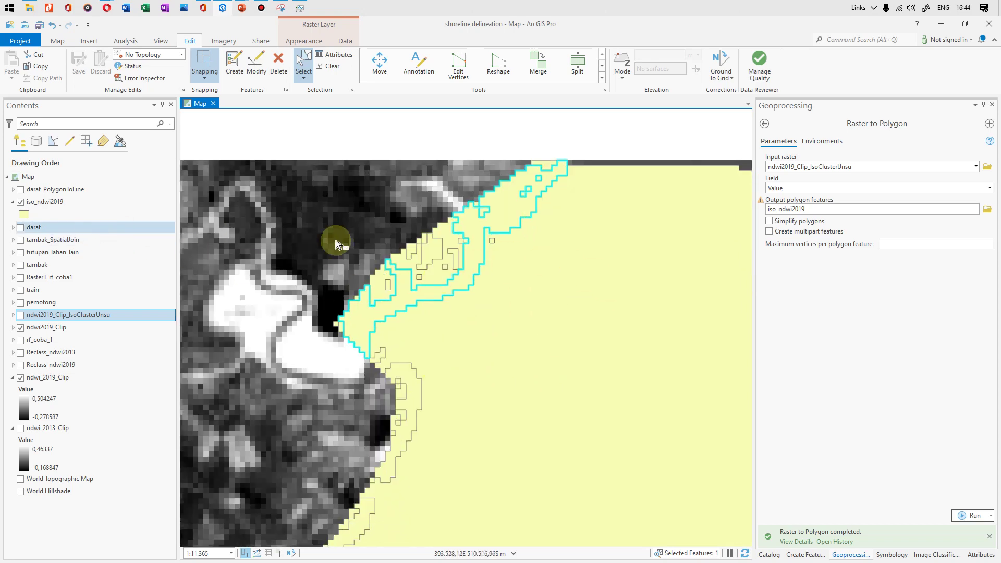
Clear the selection and run Feature To Line on iso_ndwi2019 to create darat_PolygonToLine_FeatureT.
left_click(764, 123)
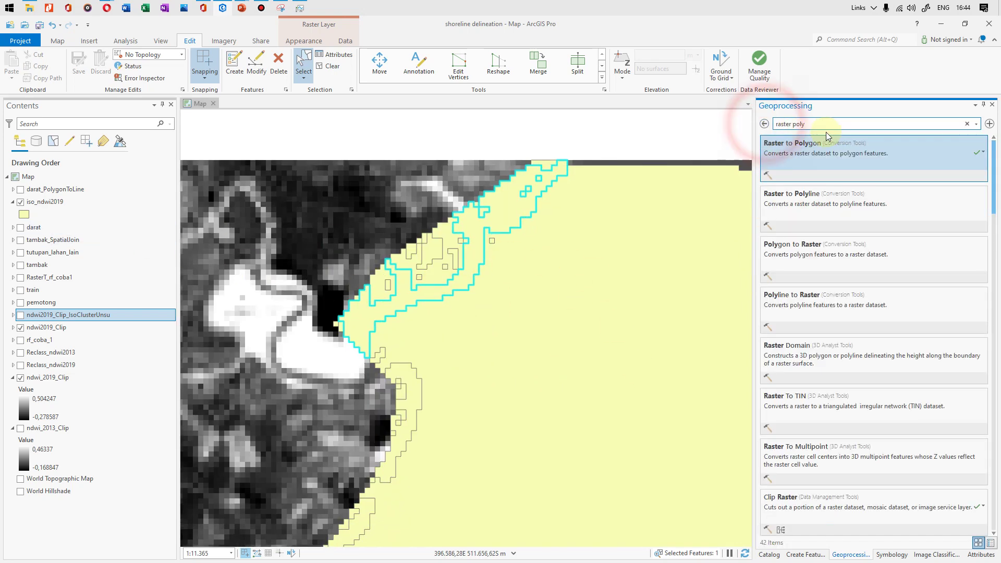
type("pol")
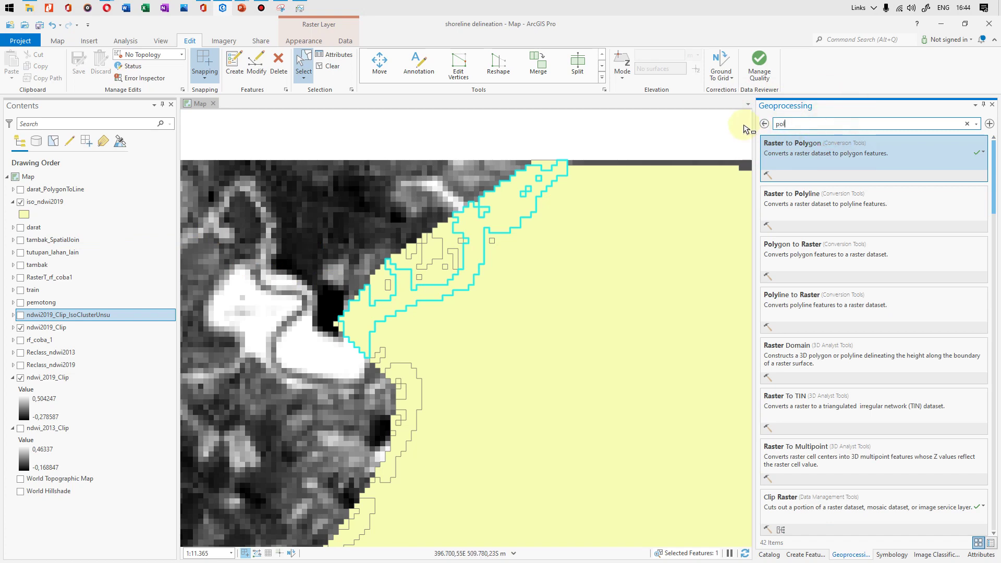
type("y to line")
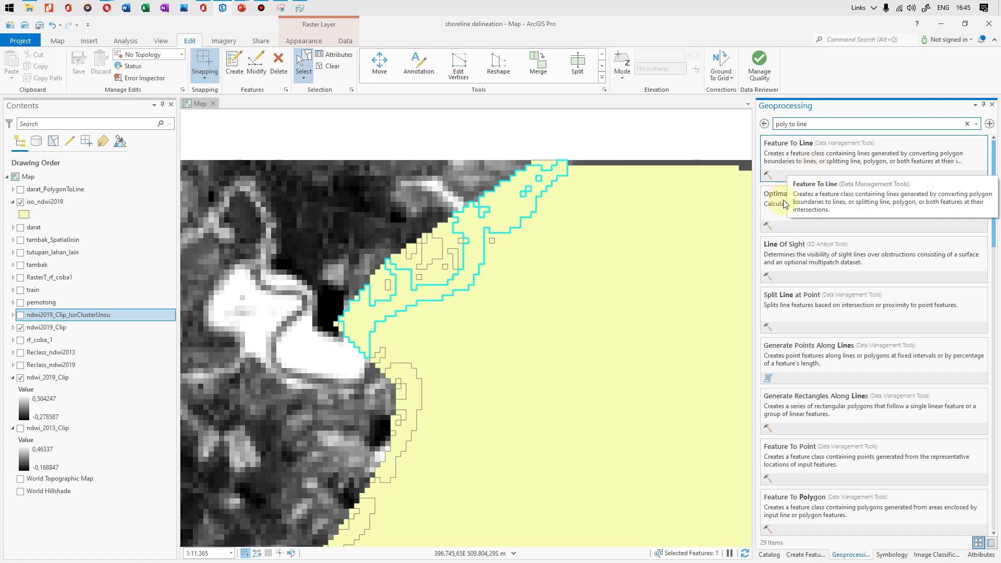
left_click(813, 167)
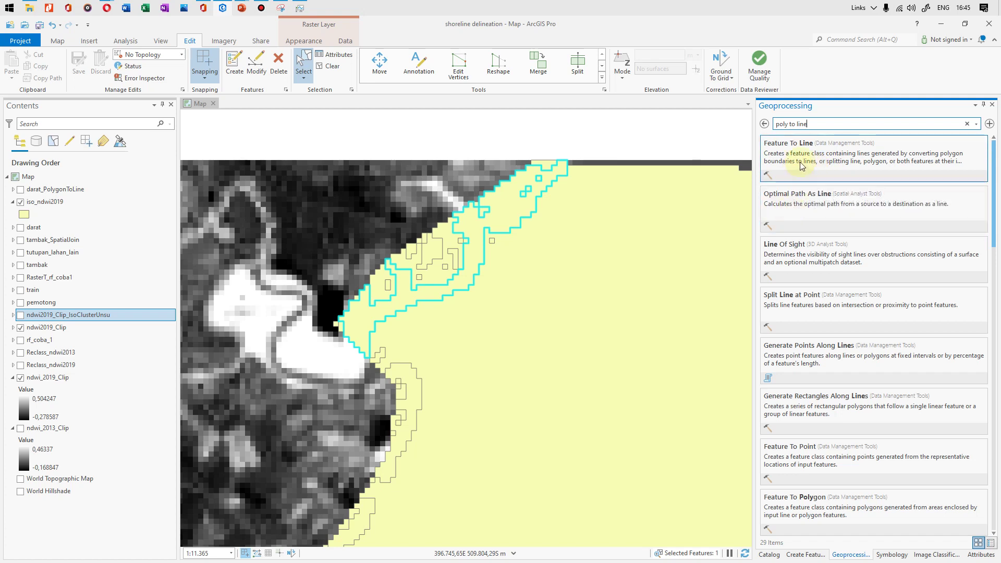
left_click(329, 66)
left_click(975, 169)
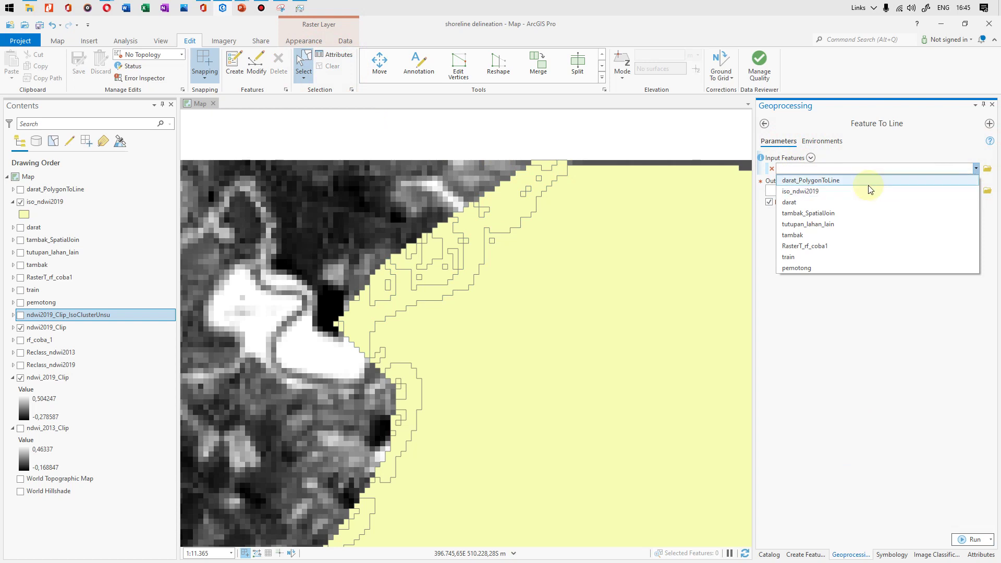
left_click(886, 182)
left_click(976, 169)
left_click(894, 193)
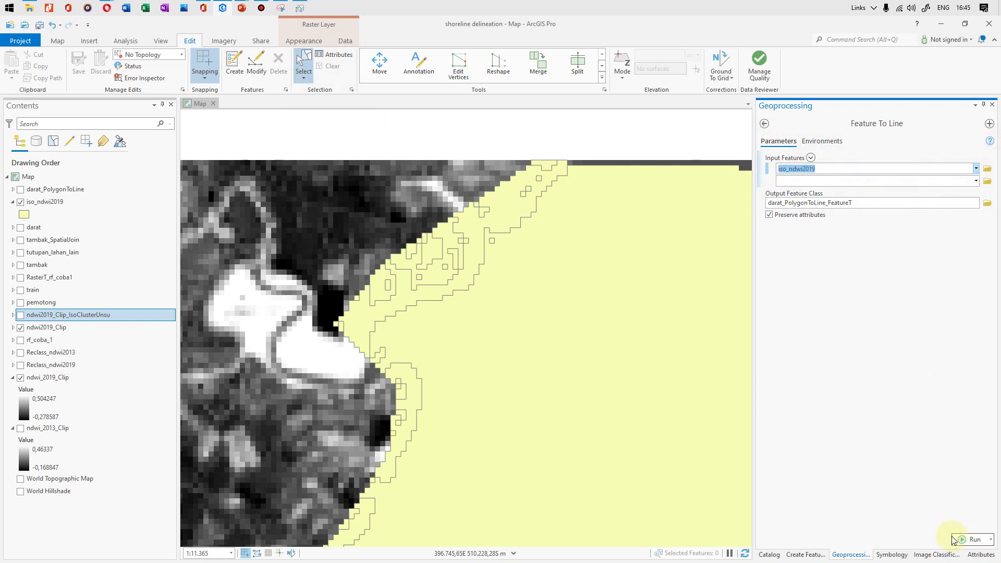
left_click(965, 544)
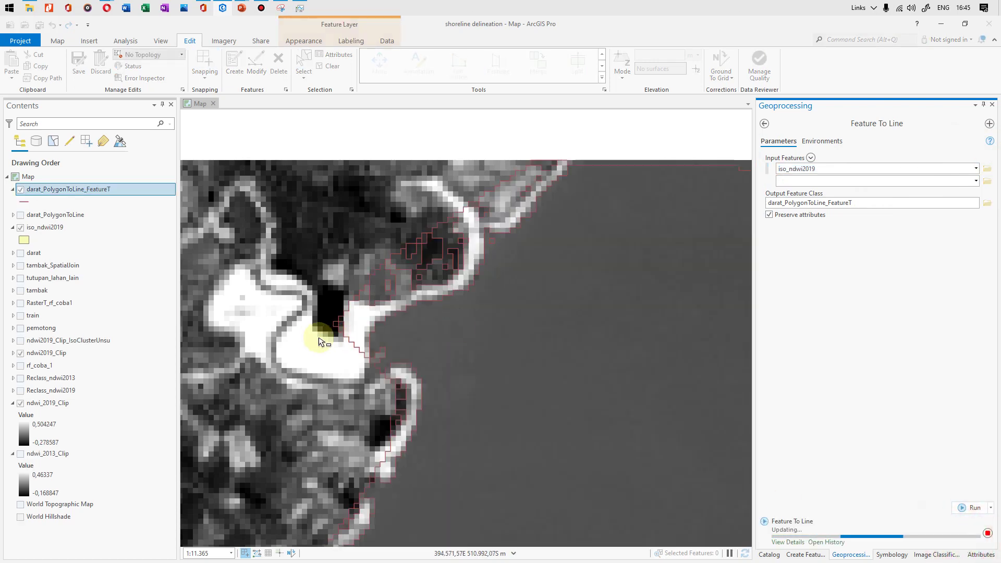
Hide the iso_ndwi2019 polygons and collapse their legend.
left_click(21, 230)
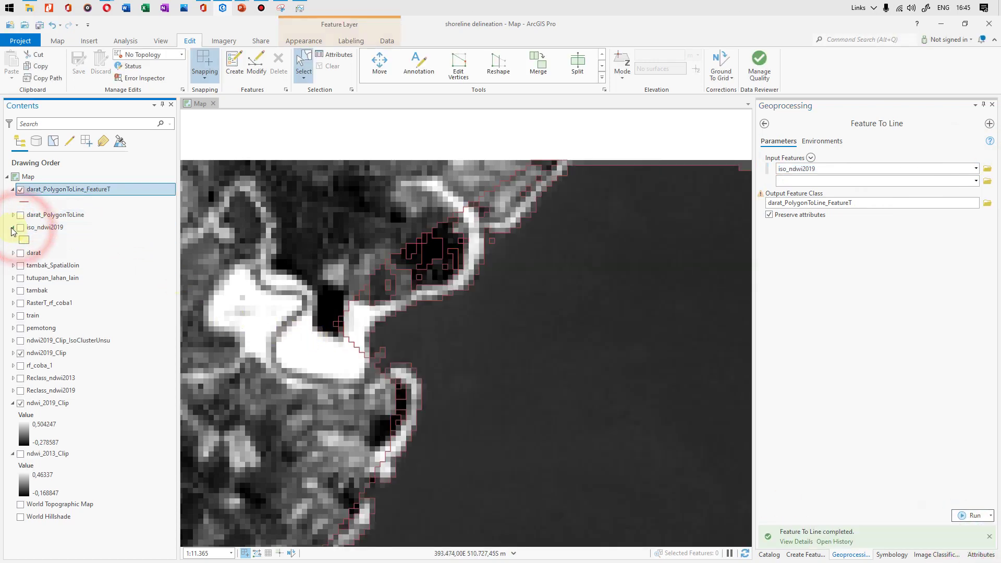
left_click(20, 229)
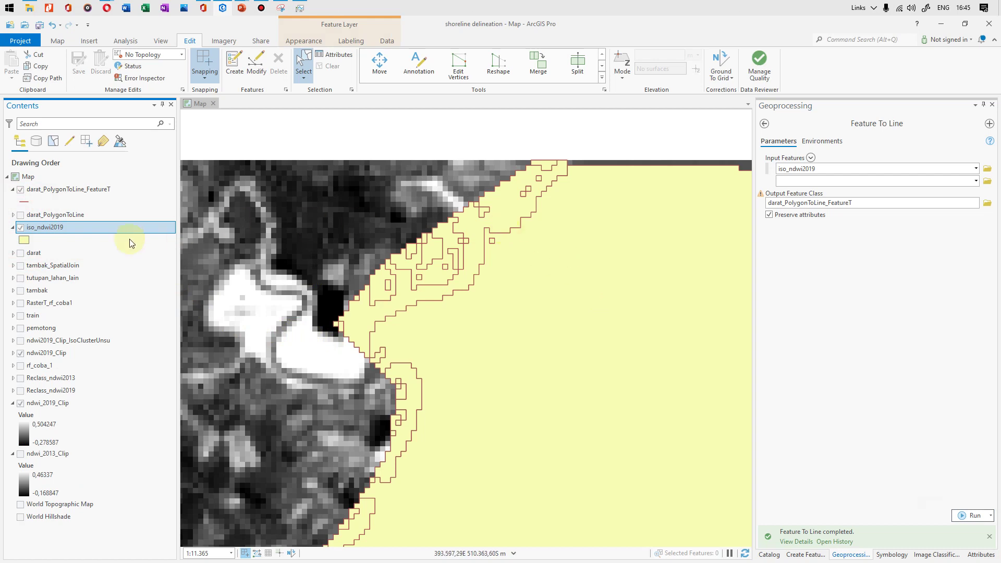
left_click(20, 228)
left_click(13, 228)
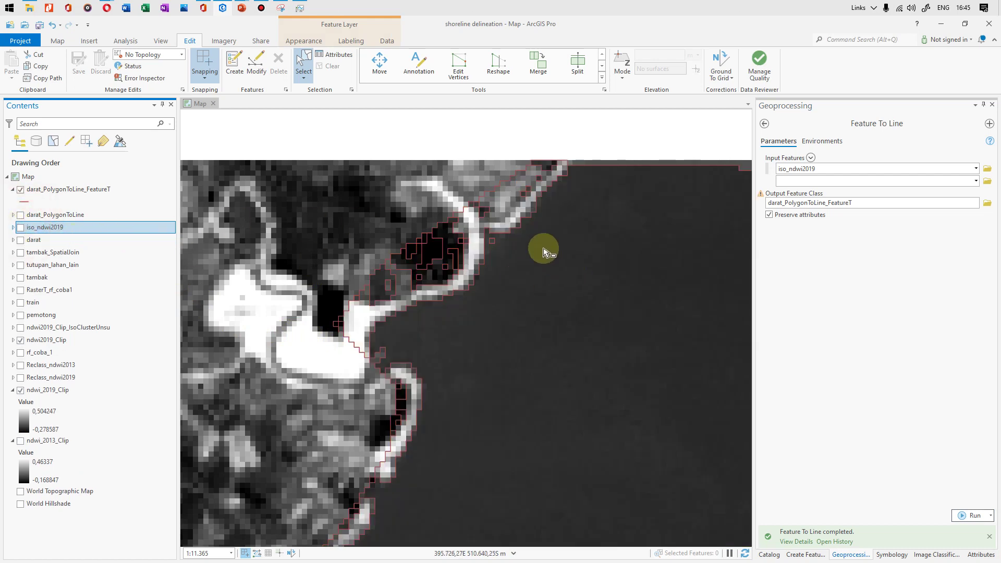
Select the first shoreline line segments along the southern stretch of coast.
left_click(518, 227)
left_click_drag(466, 397, 453, 284)
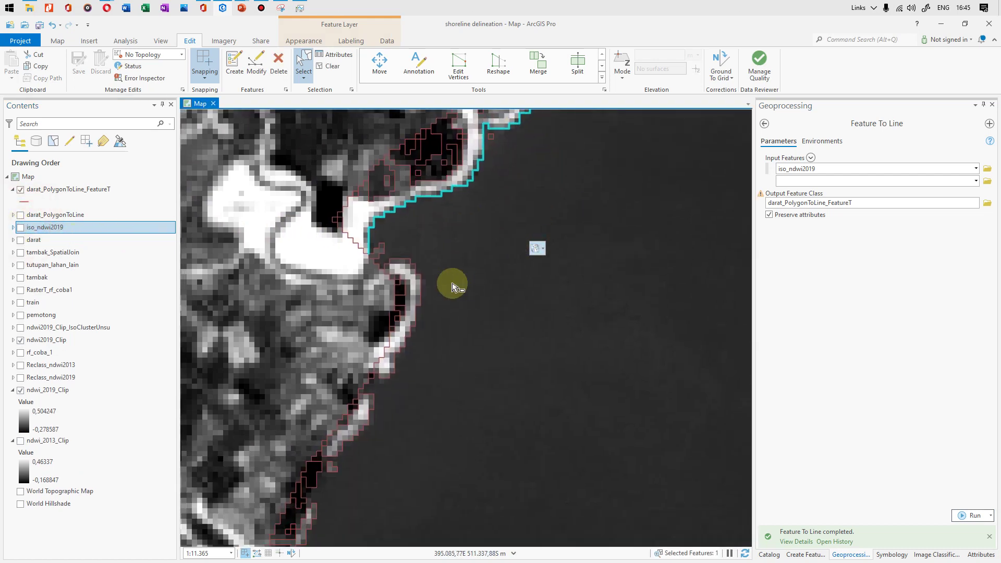
left_click_drag(376, 251, 388, 270)
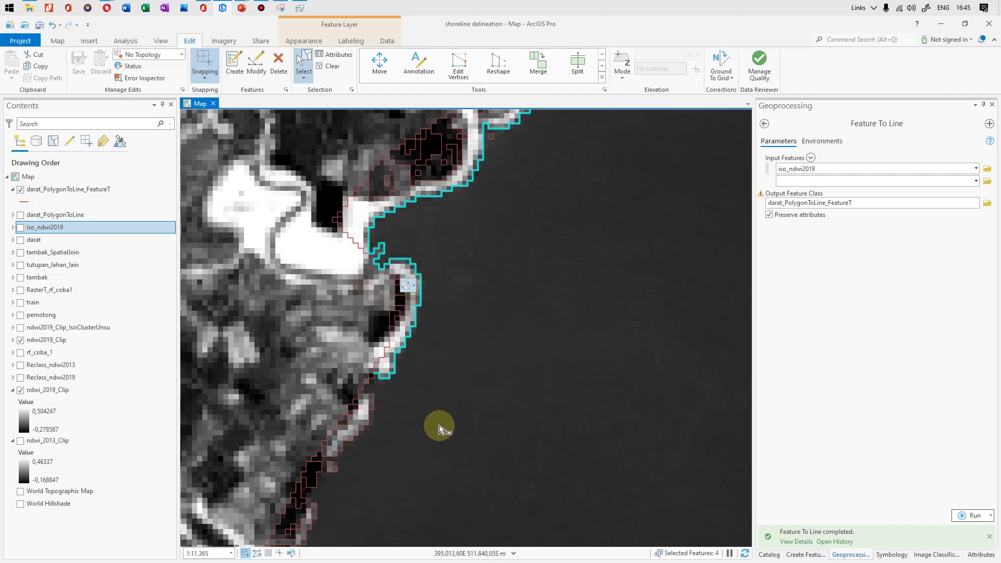
left_click_drag(438, 424, 480, 277)
left_click(431, 237)
left_click(437, 238)
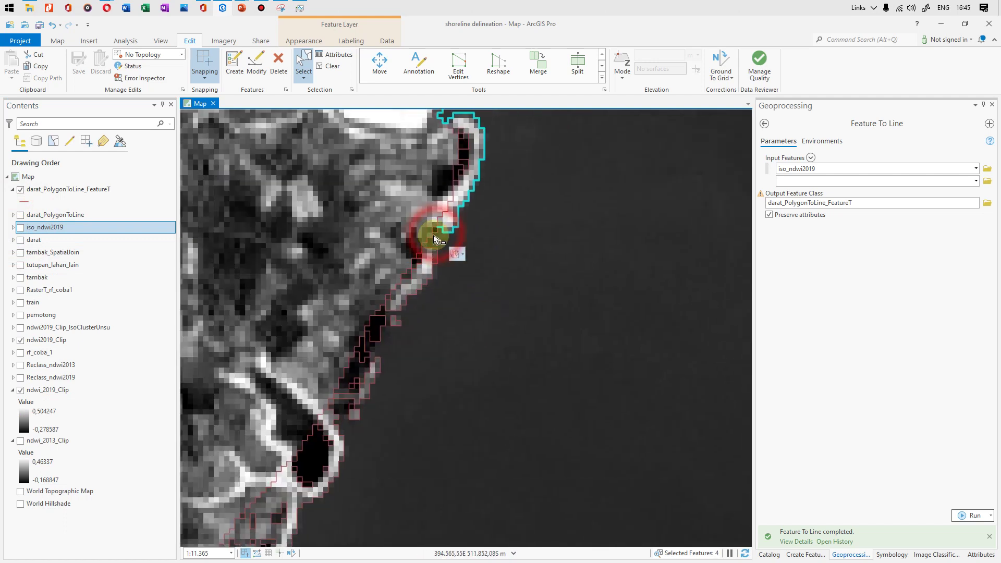
left_click(437, 239)
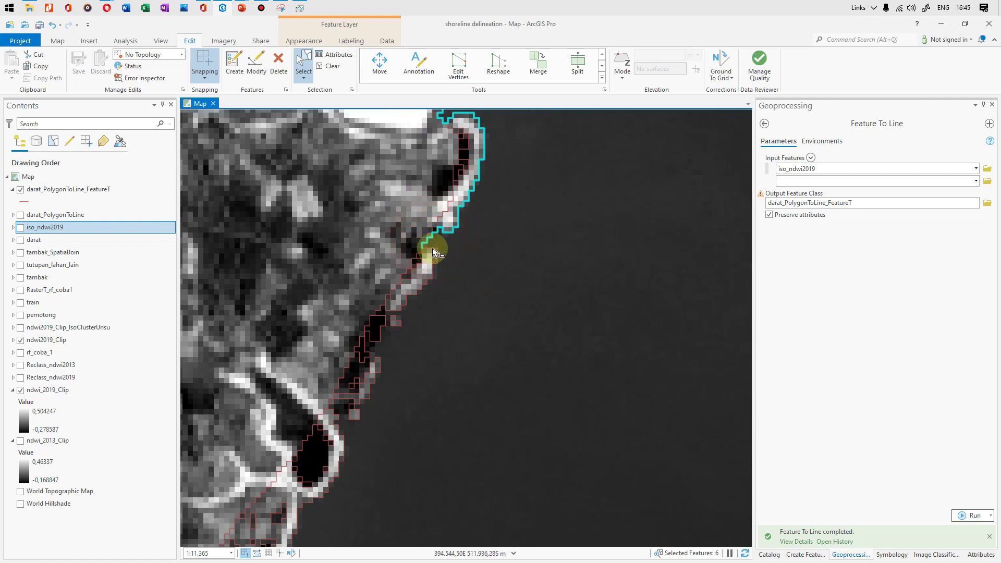
left_click(433, 253)
Add the northern shoreline segments and single-cell outlines to the selection.
left_click_drag(406, 326, 434, 229)
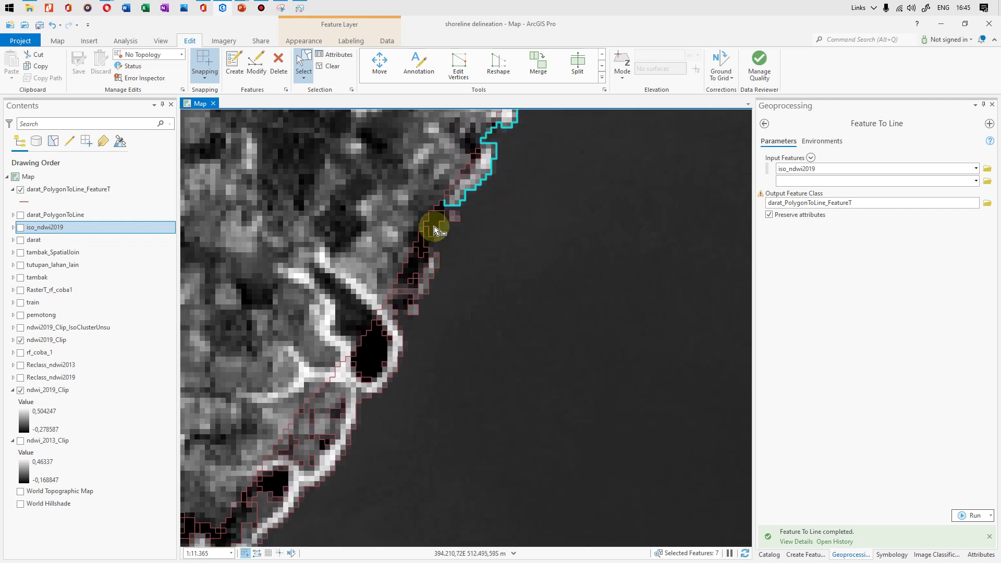
left_click(438, 211)
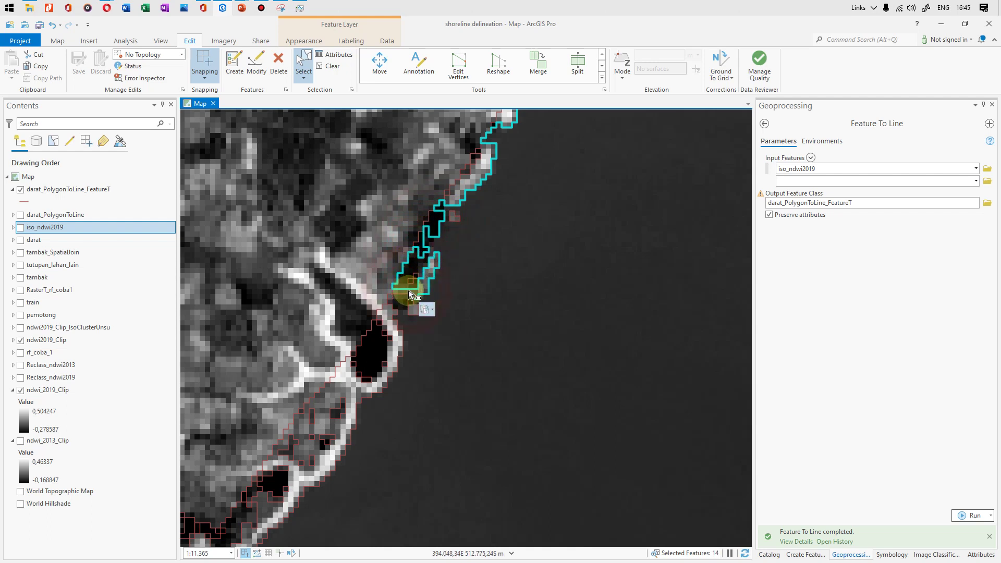
scroll(465, 279, "up", 2)
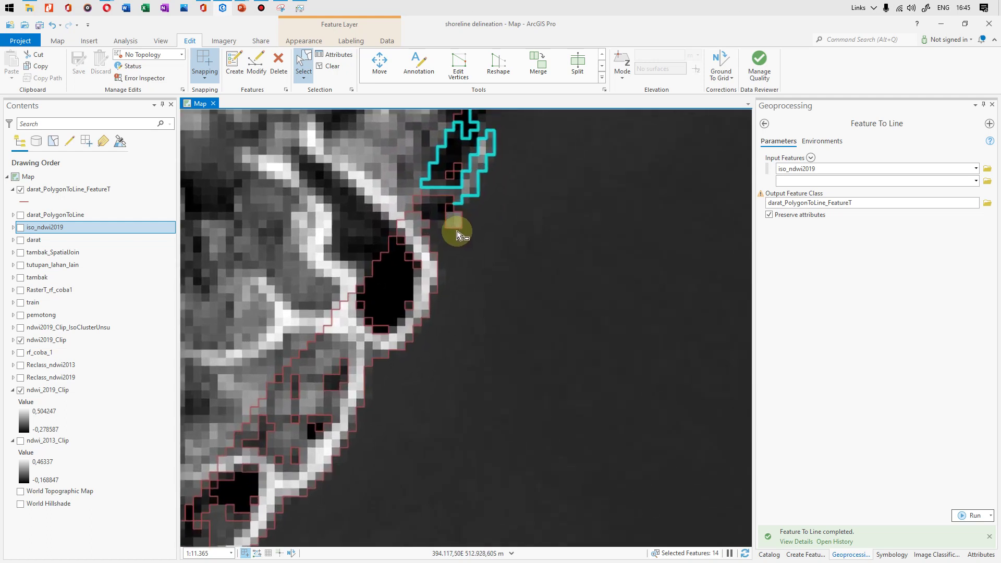
scroll(456, 235, "up", 3)
left_click(446, 174, "shift")
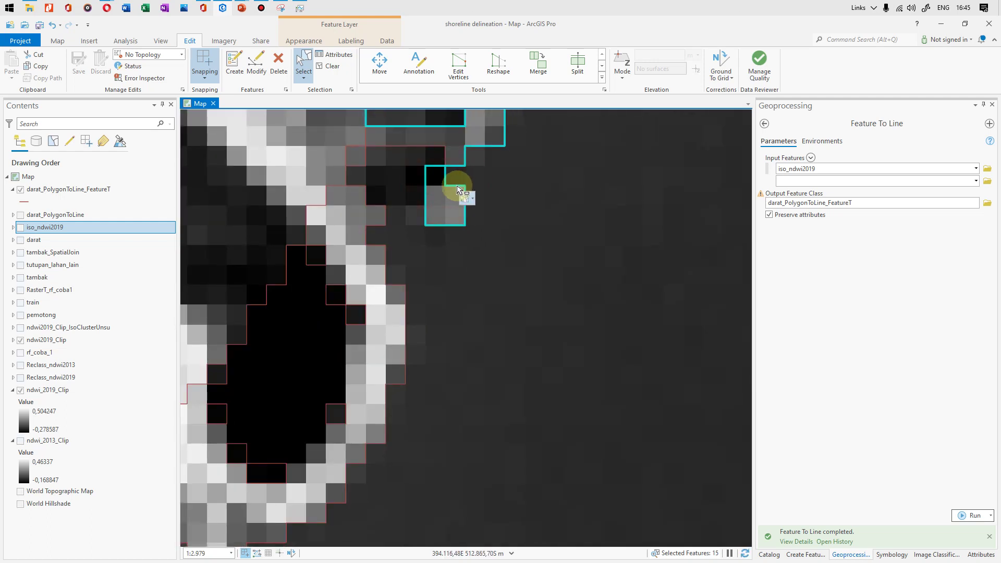
left_click(446, 156, "shift")
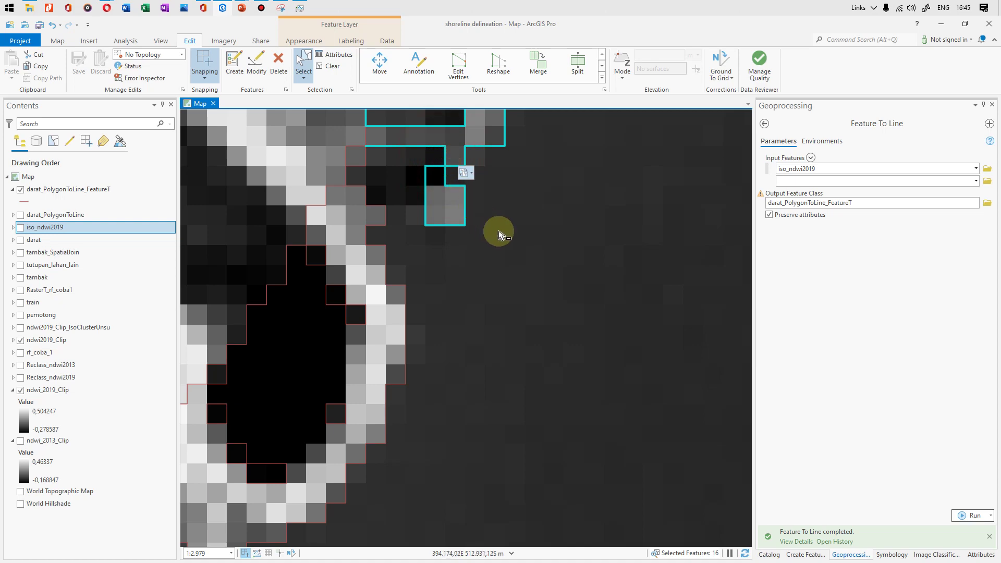
scroll(518, 370, "down", 2)
left_click_drag(574, 305, 524, 330)
scroll(524, 329, "down", 3)
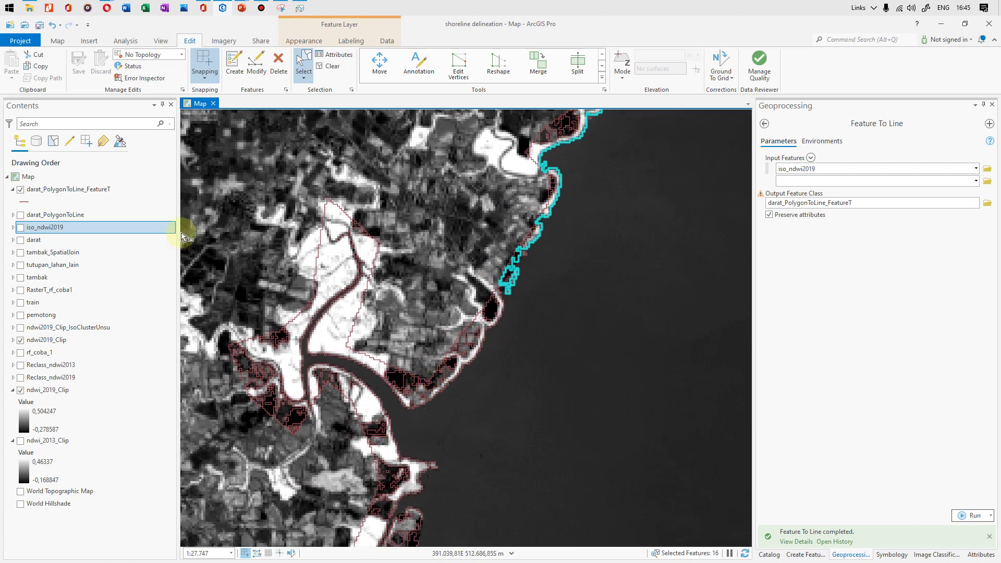
Start Export Features for the line layer and name the output hasil_2019.shp.
right_click(67, 189)
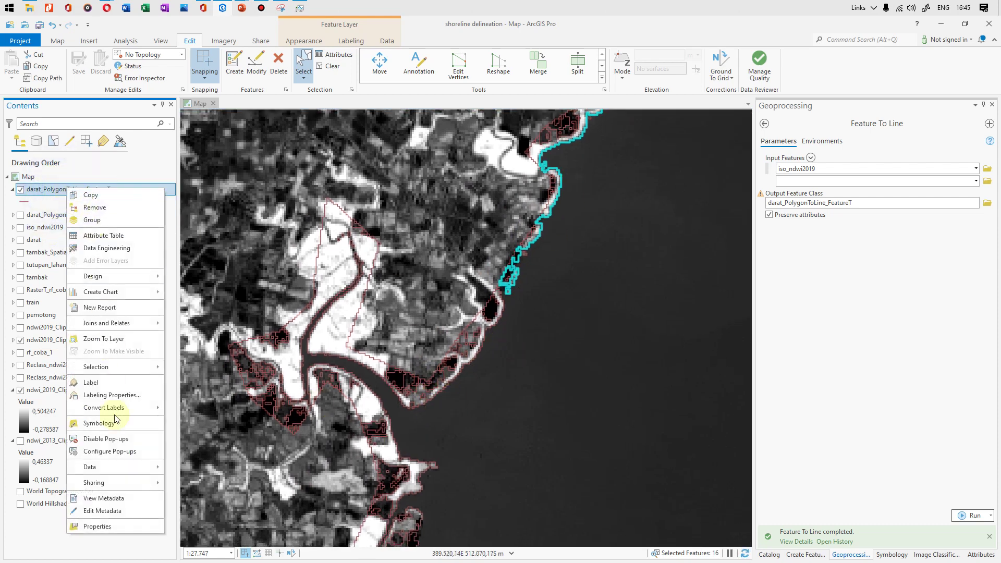
mouse_move(138, 470)
left_click(189, 464)
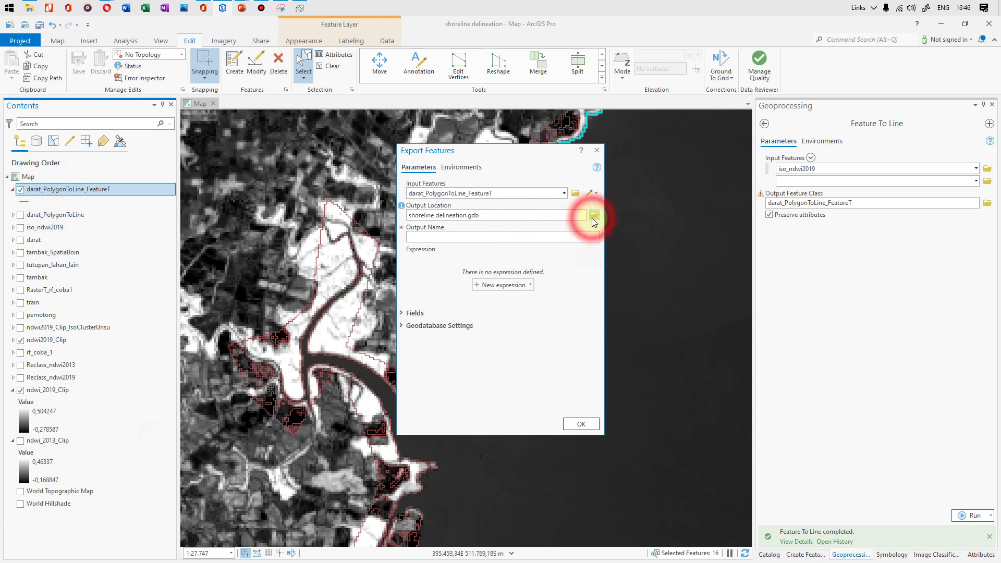
left_click(593, 216)
left_click(584, 311)
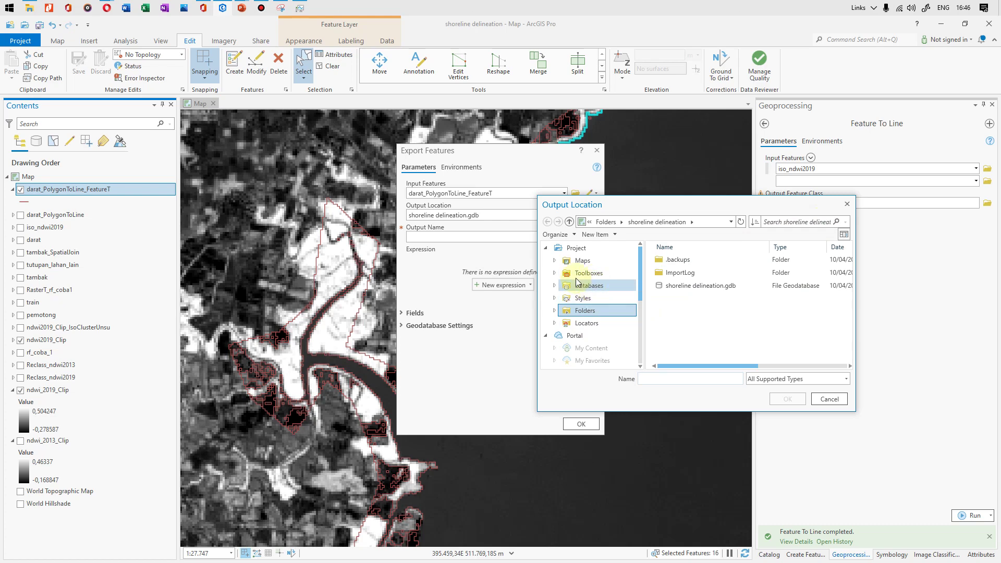
left_click(584, 310)
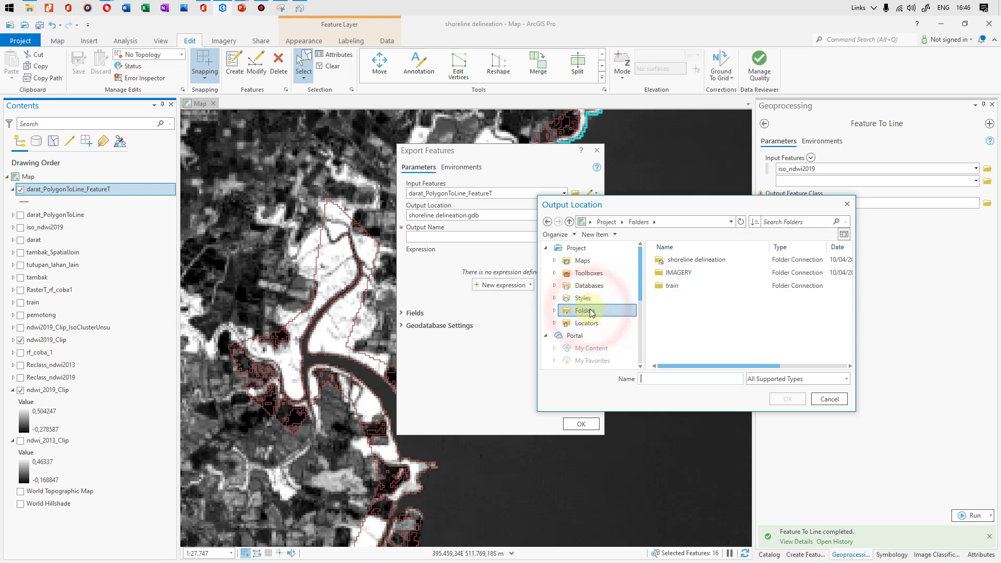
left_click(656, 381)
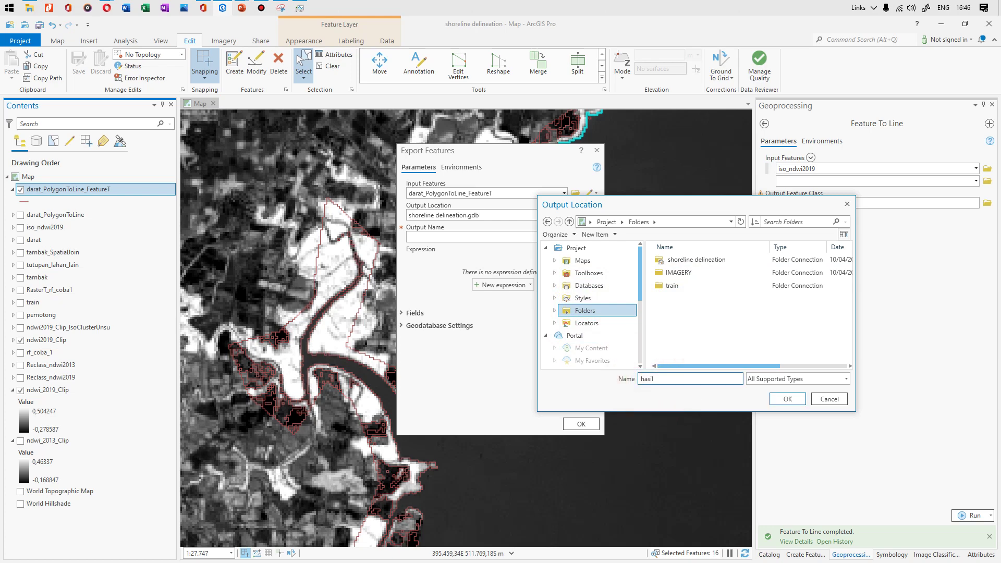
left_click(785, 401)
left_click(768, 339)
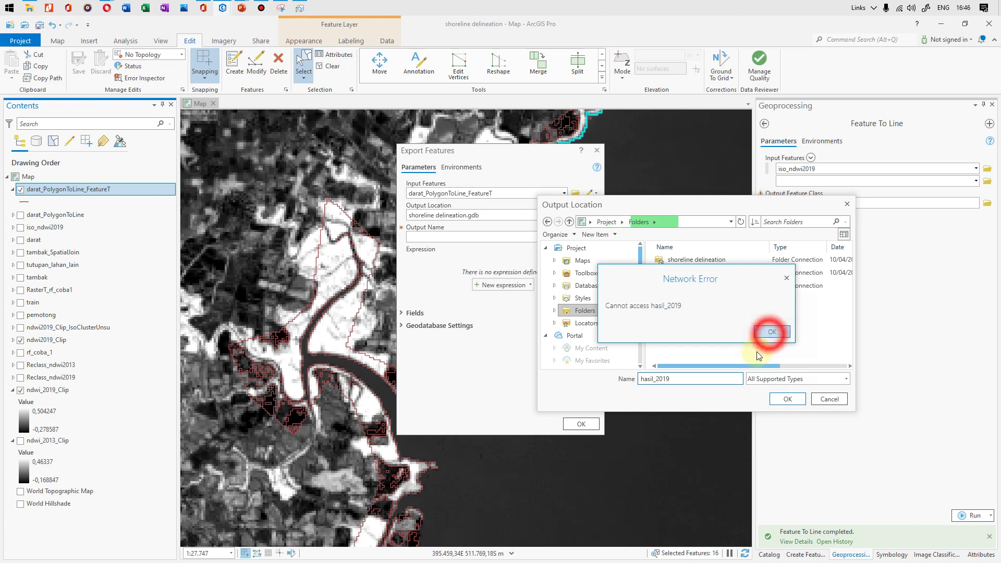
left_click(698, 379)
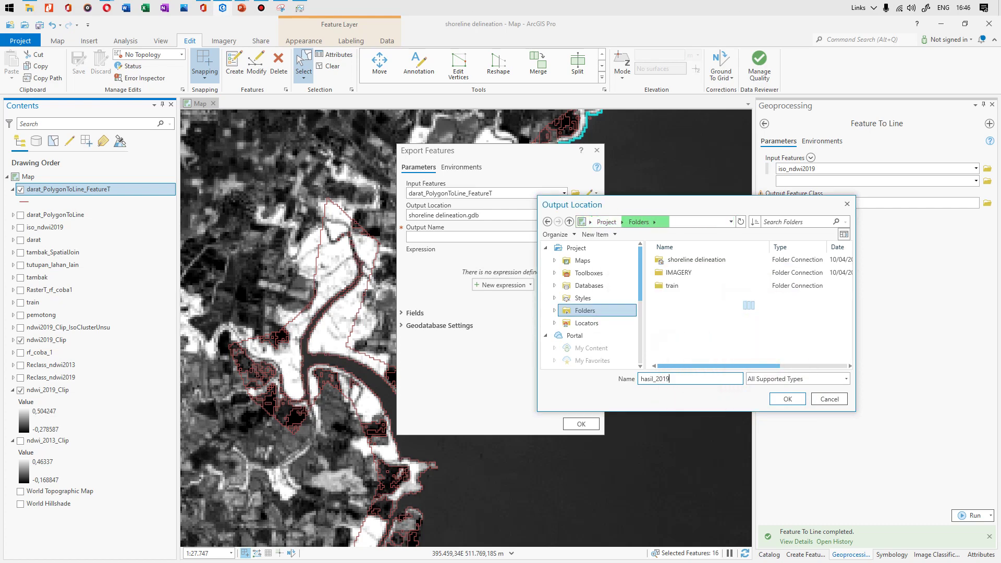
type(".shp")
key("Return")
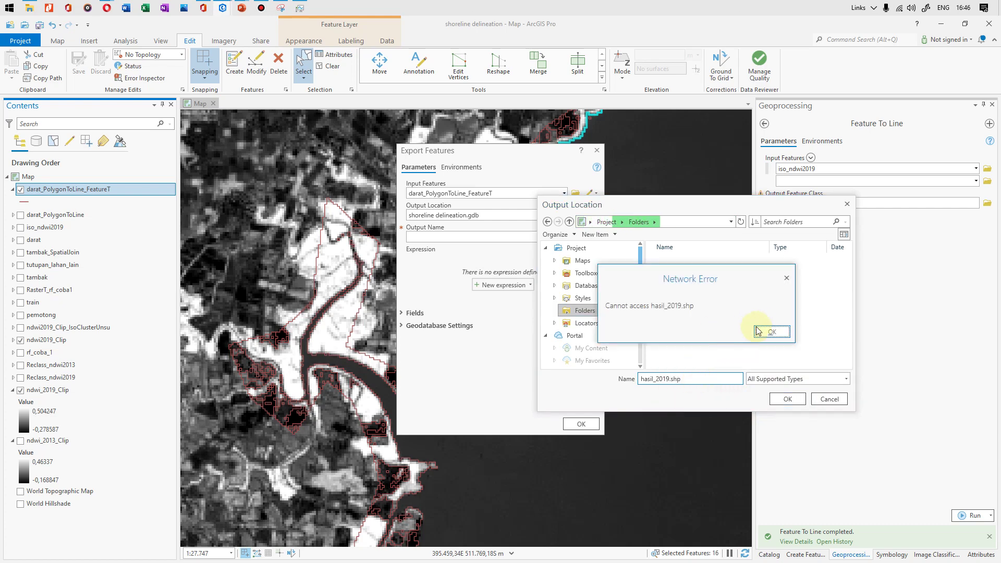
left_click(758, 331)
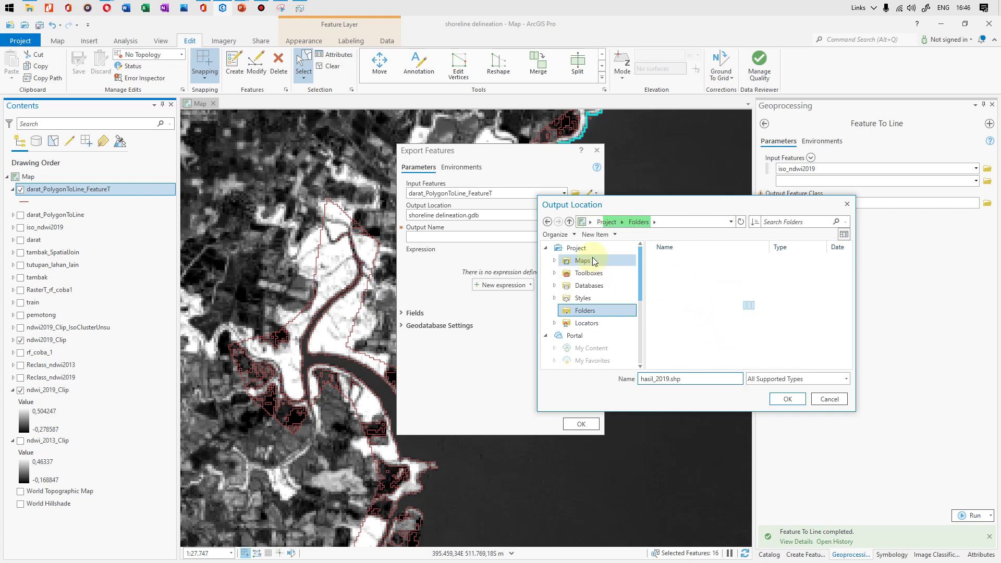
Set the output location to the IMAGERY folder and run the export.
left_click(606, 221)
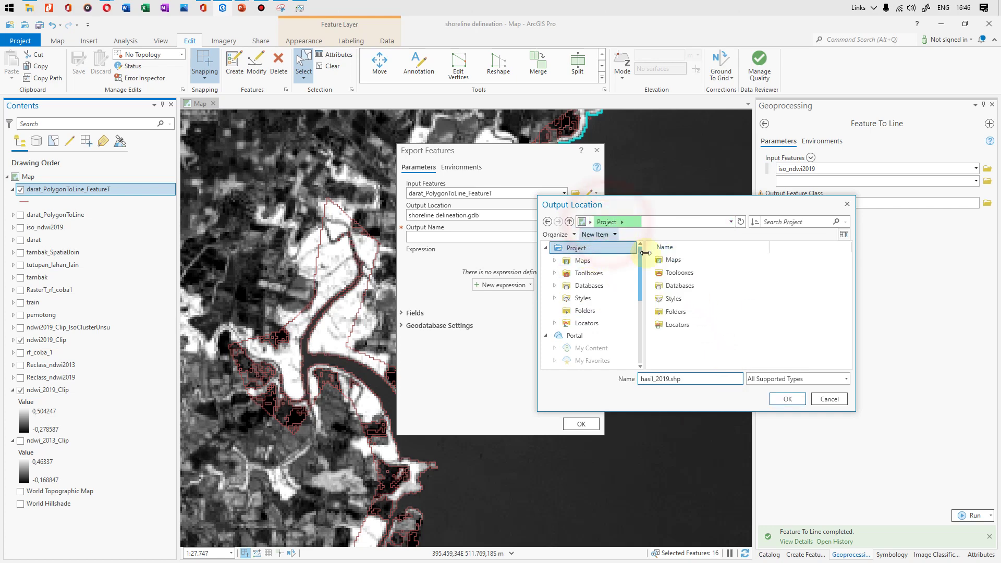
double_click(675, 310)
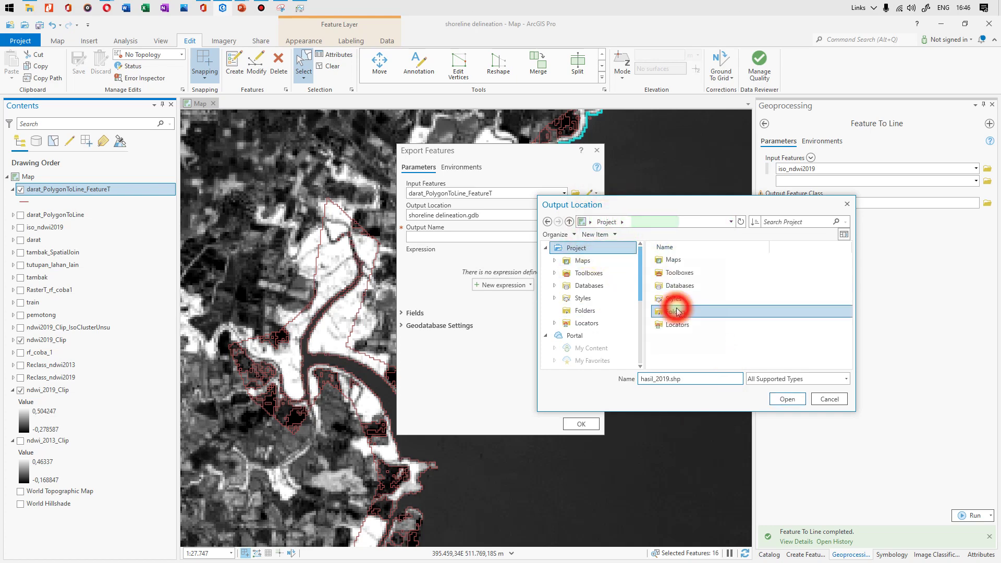
left_click(605, 223)
left_click_drag(684, 380, 570, 386)
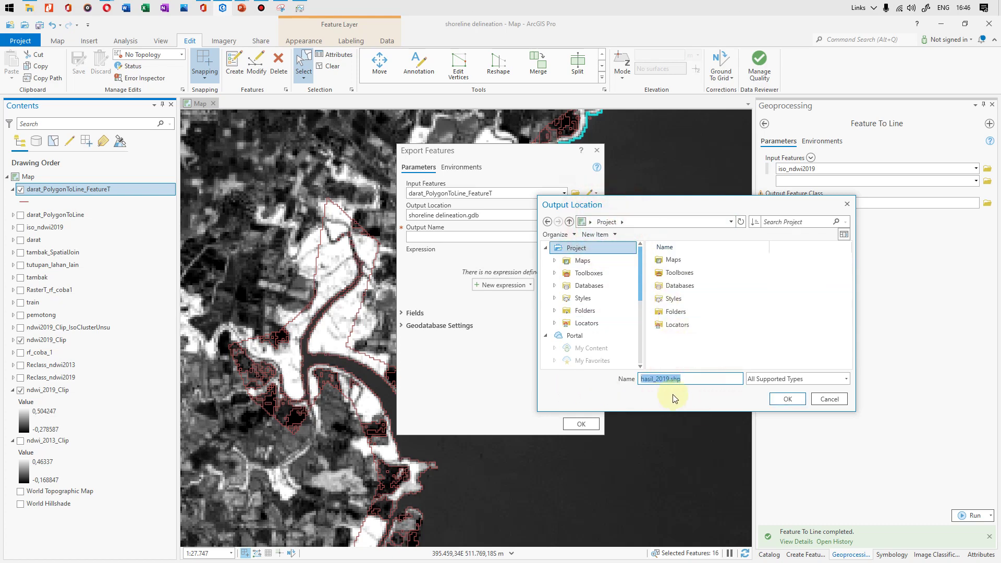
key("BackSpace")
double_click(676, 313)
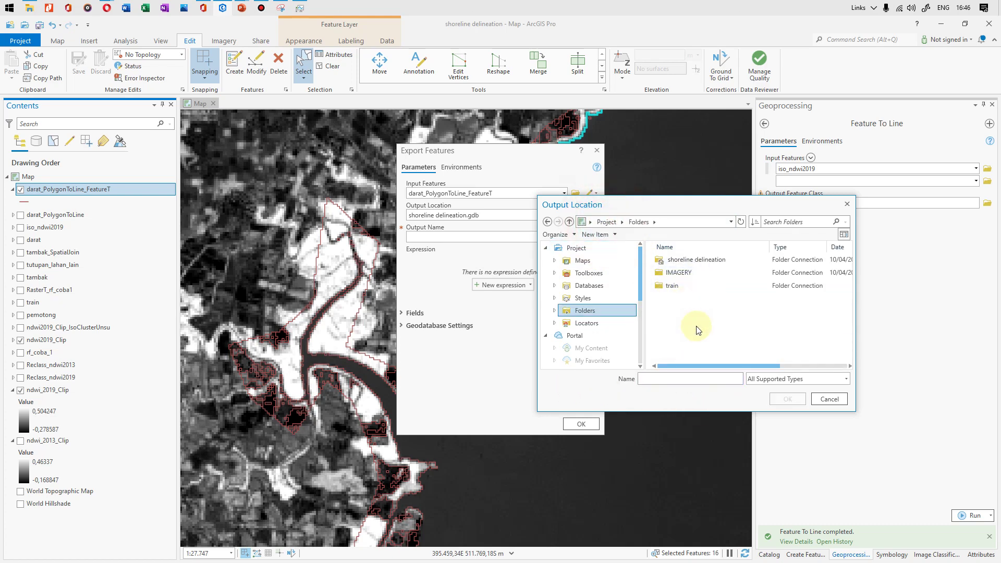
left_click(677, 273)
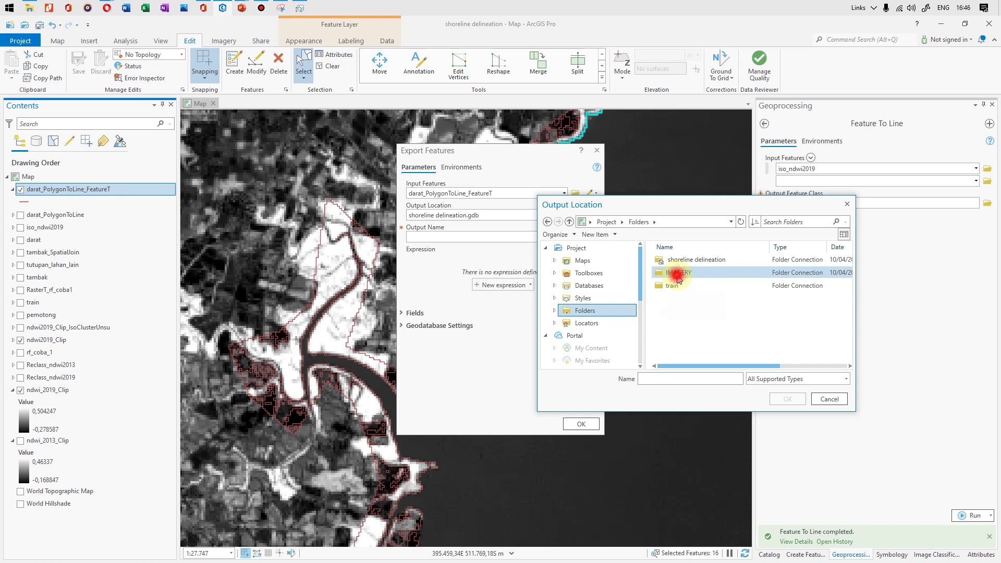
left_click(784, 399)
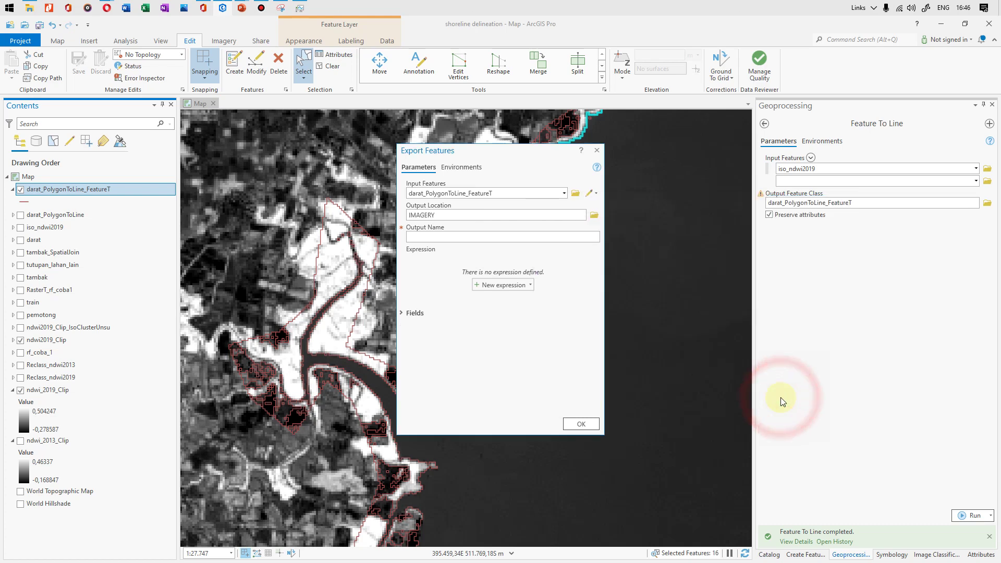
left_click(475, 238)
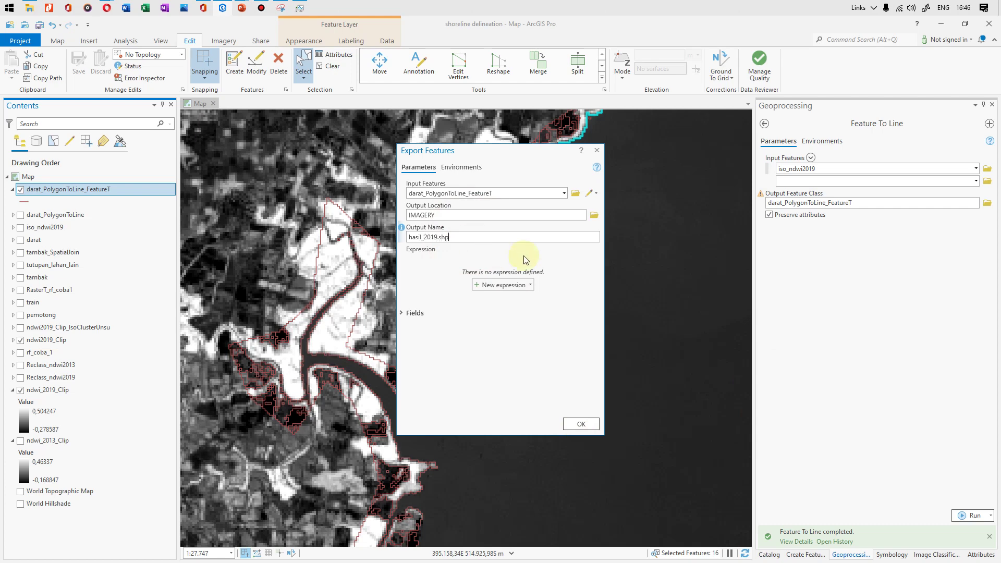
left_click(587, 426)
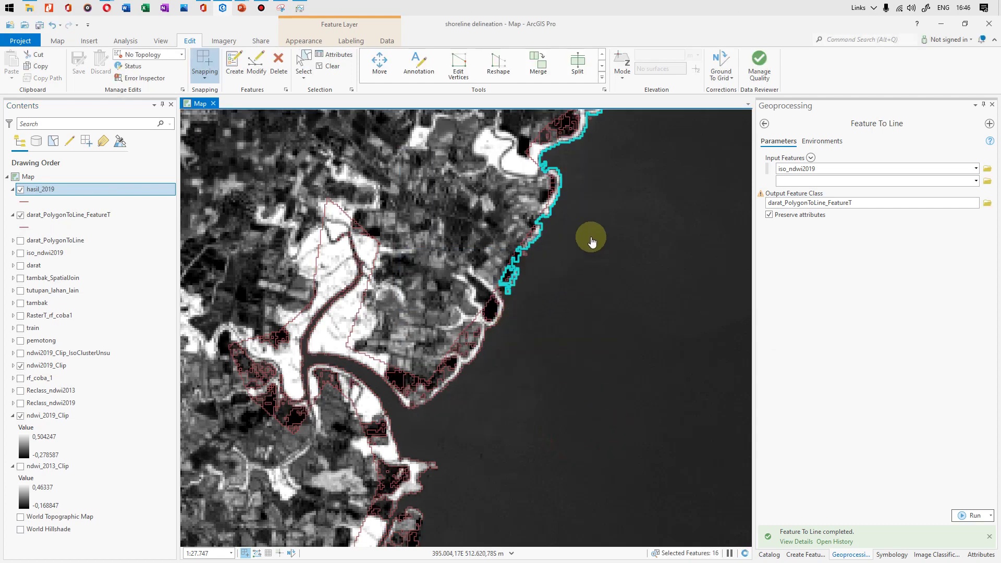
Open Clip Raster and choose ndwi_2013_Clip as the input raster.
left_click_drag(587, 239, 511, 218)
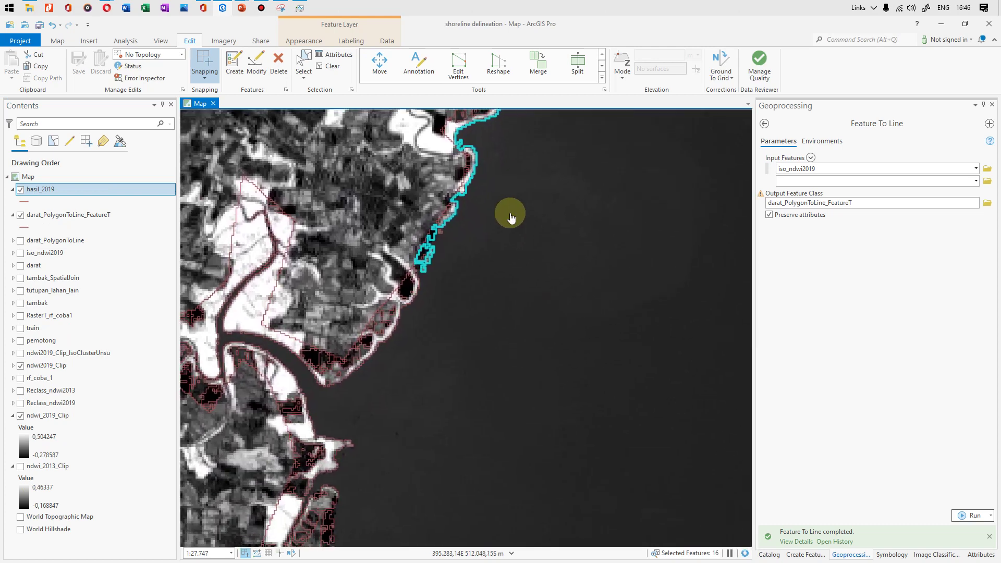
left_click(764, 123)
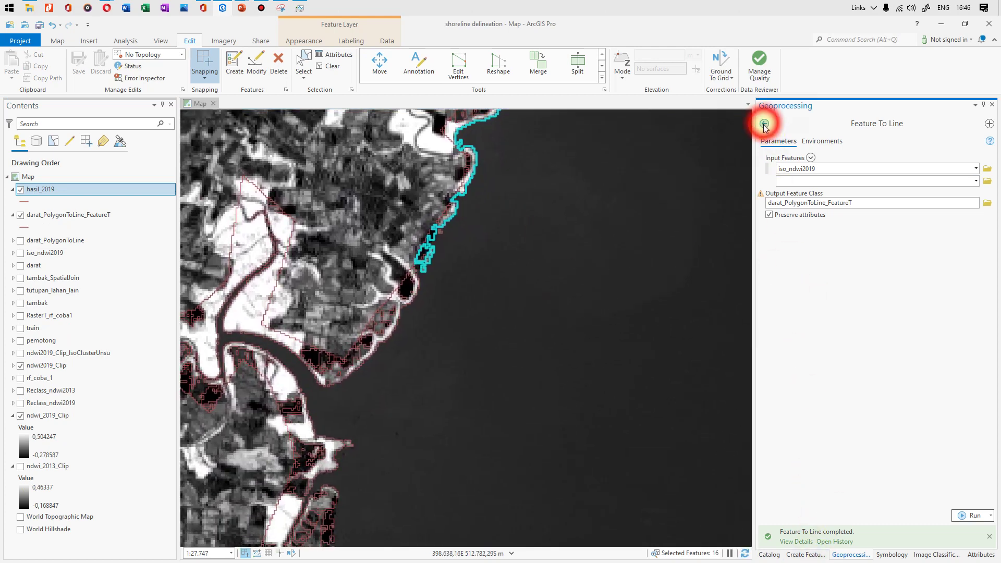
left_click(818, 123)
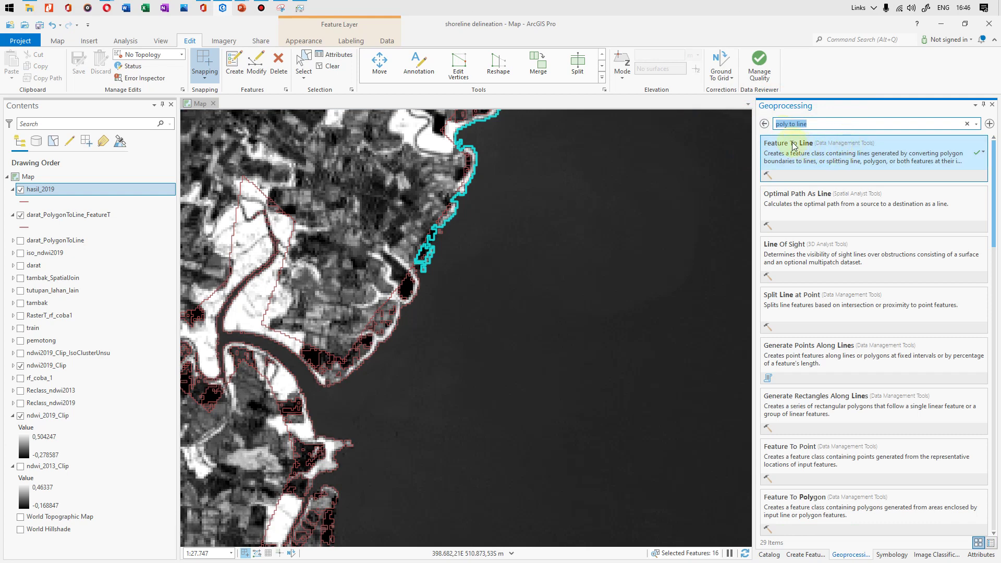
type("ra")
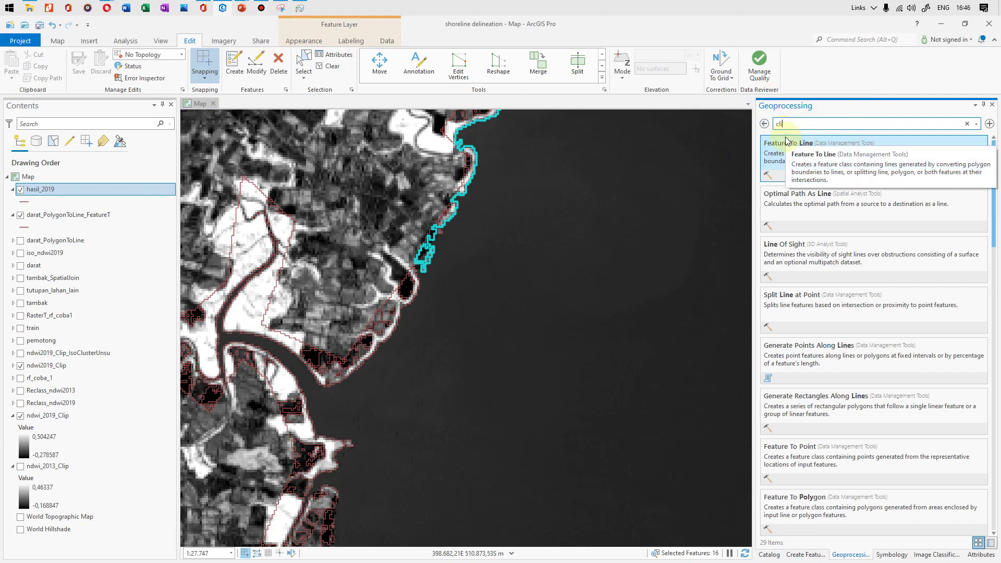
type("ip raster")
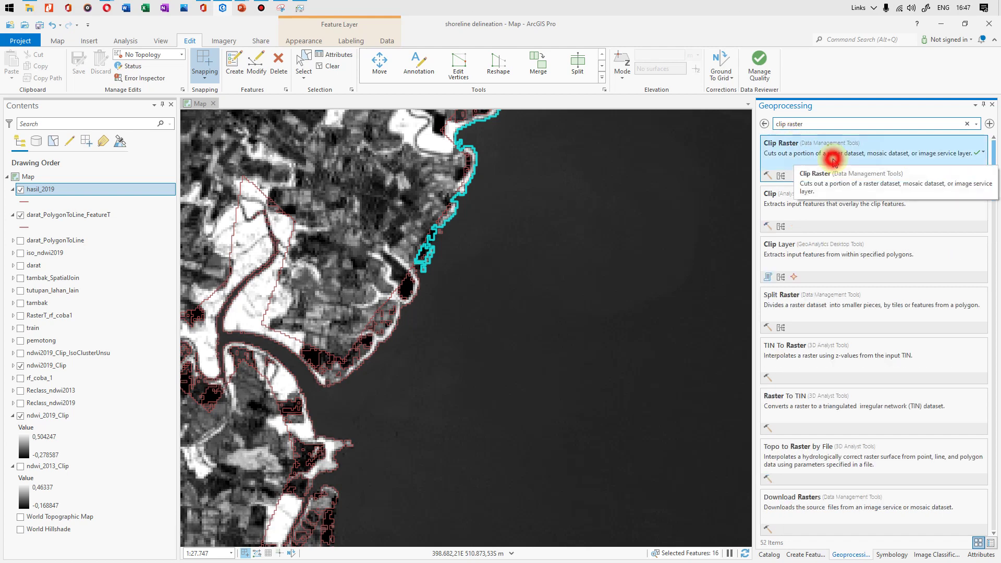
left_click(829, 162)
left_click(975, 168)
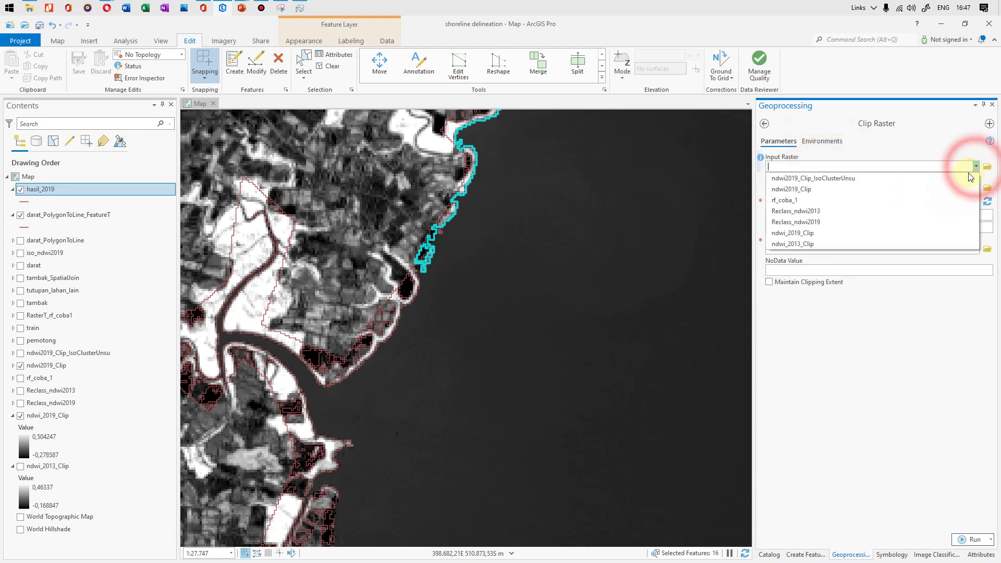
left_click(800, 244)
Clip to the pemotong polygon geometry with output named ndwi2013_Clip and run.
left_click(977, 189)
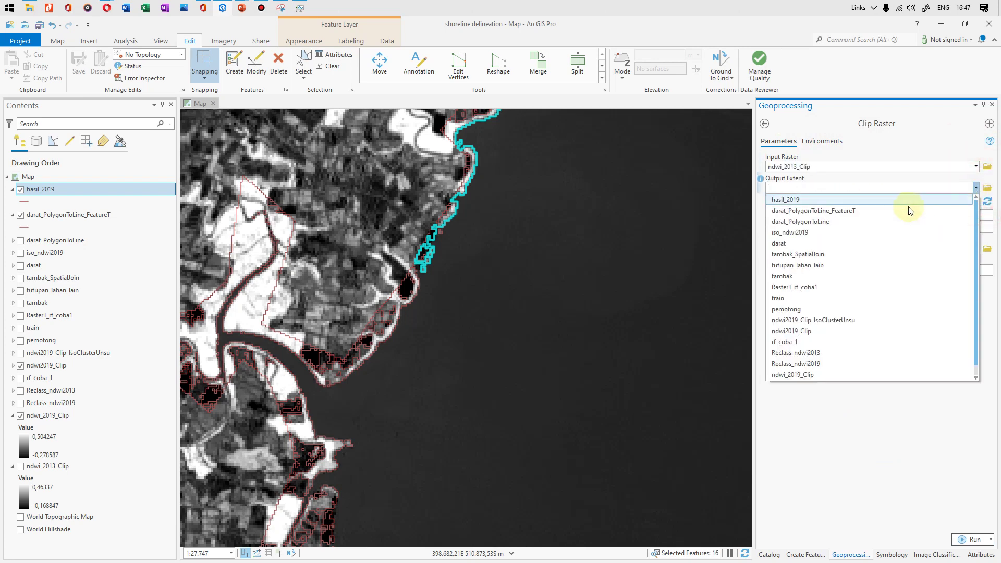
left_click(795, 307)
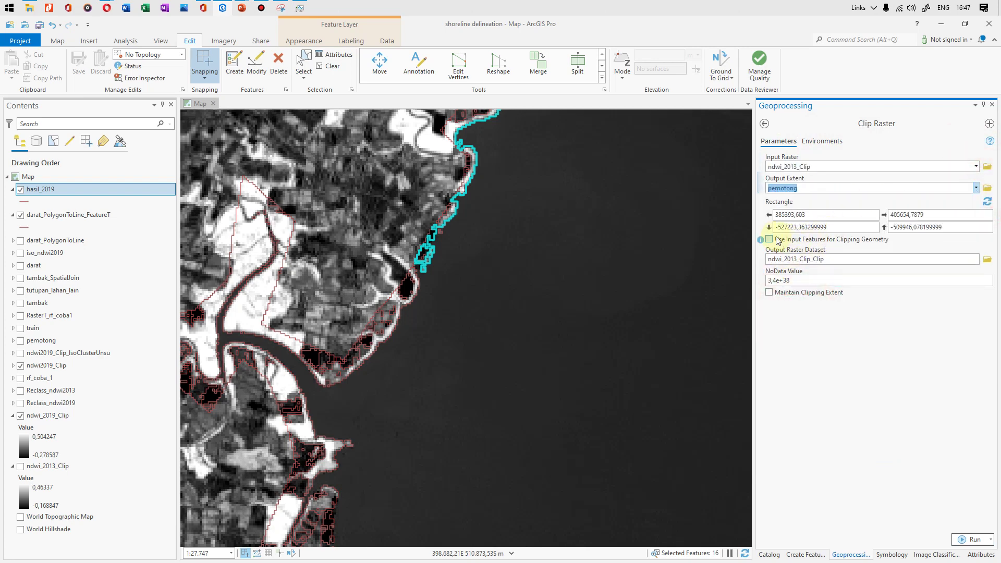
left_click(769, 239)
left_click(828, 263)
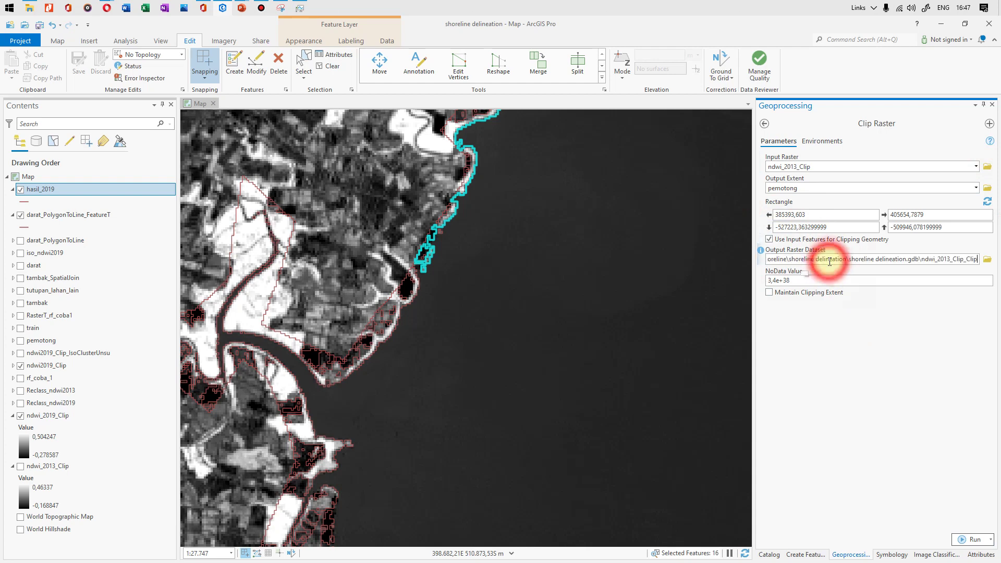
left_click(937, 261)
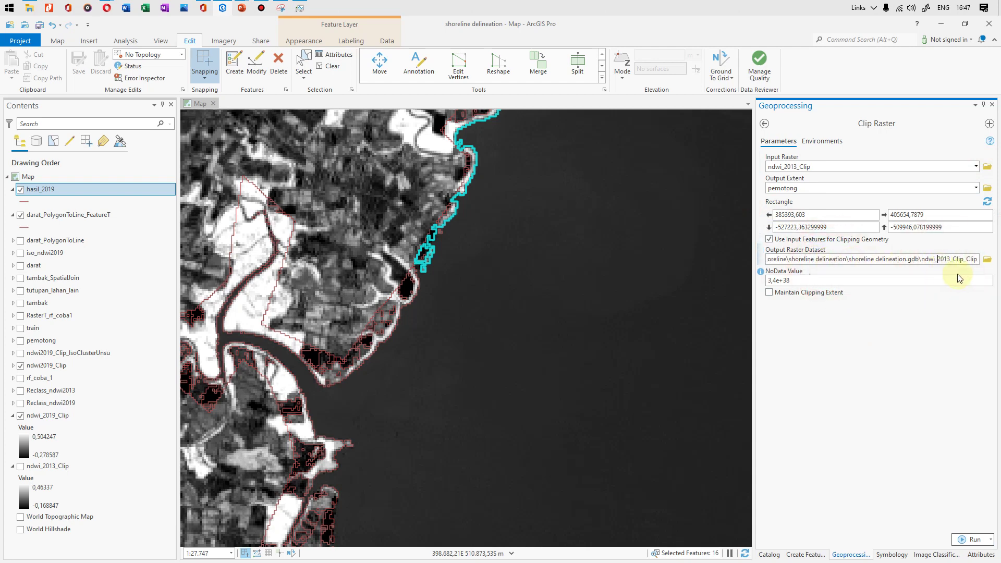
left_click_drag(976, 259, 963, 258)
left_click(972, 540)
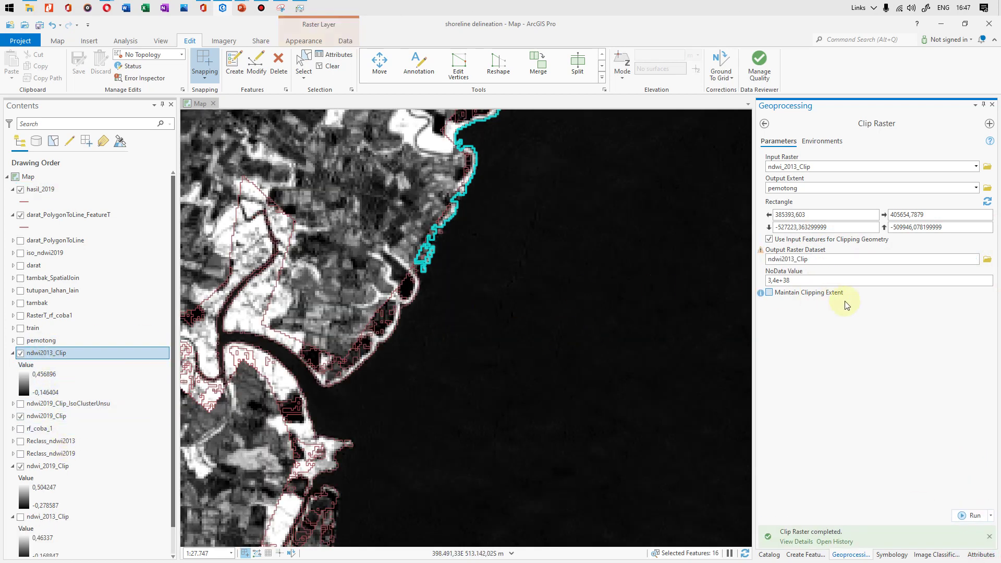
left_click(765, 123)
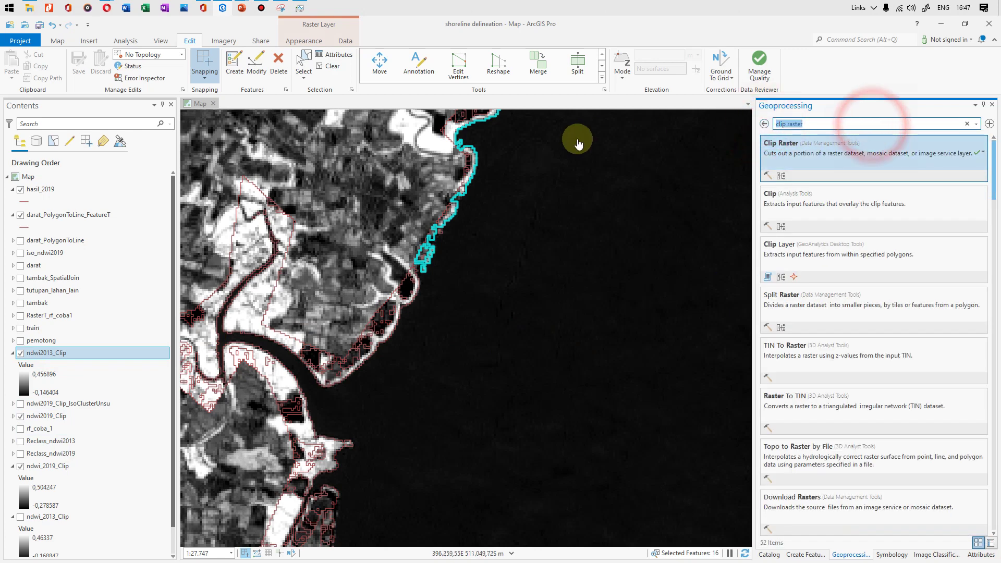
Run Iso Cluster Unsupervised Classification on ndwi2013_Clip with 2 classes.
type("iso ")
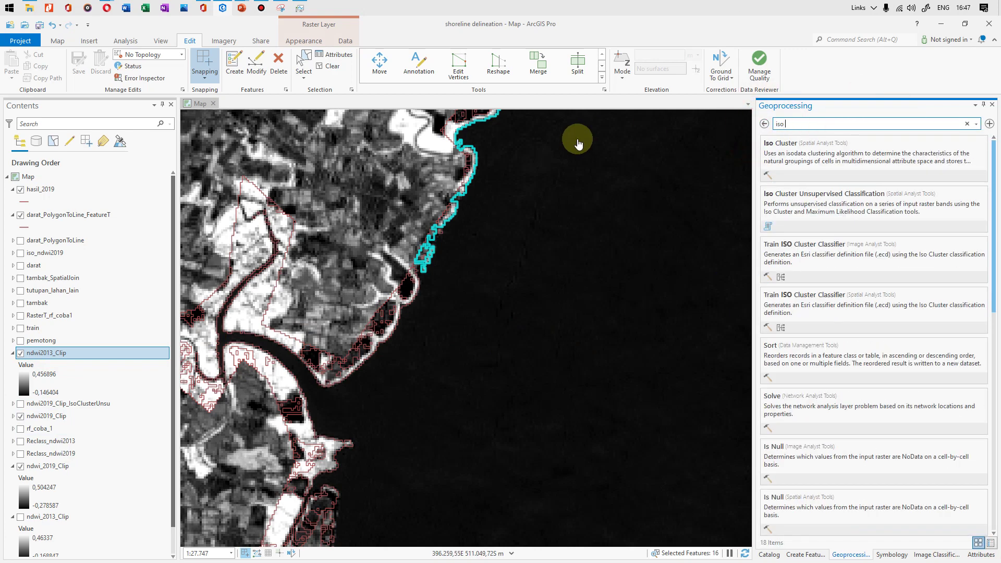
type("cluster")
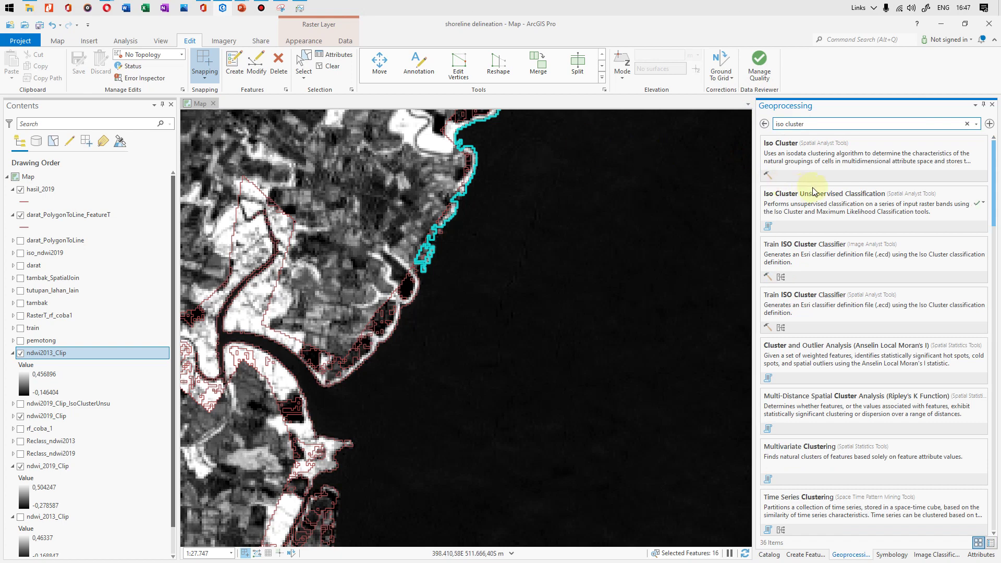
left_click(828, 172)
double_click(834, 199)
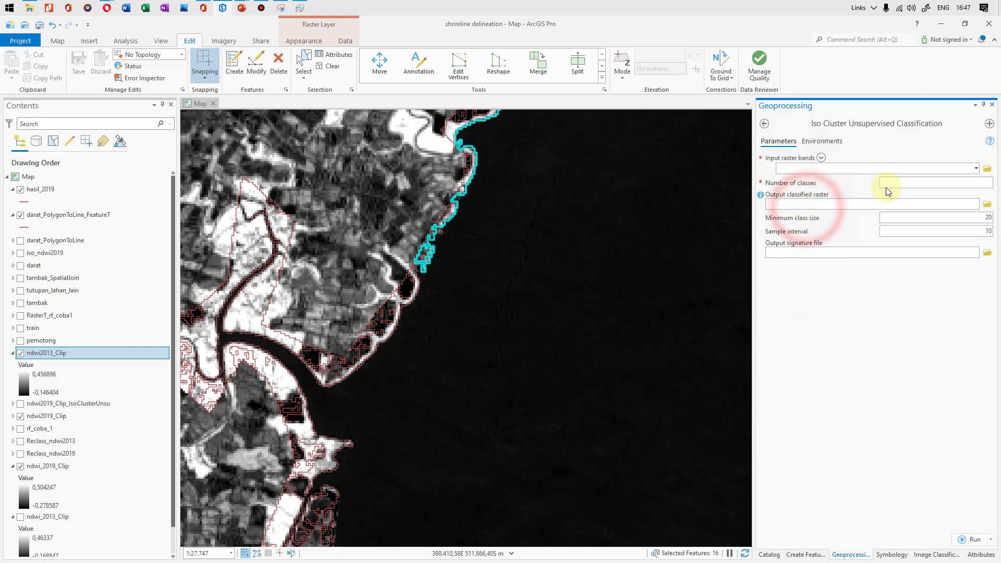
left_click(976, 169)
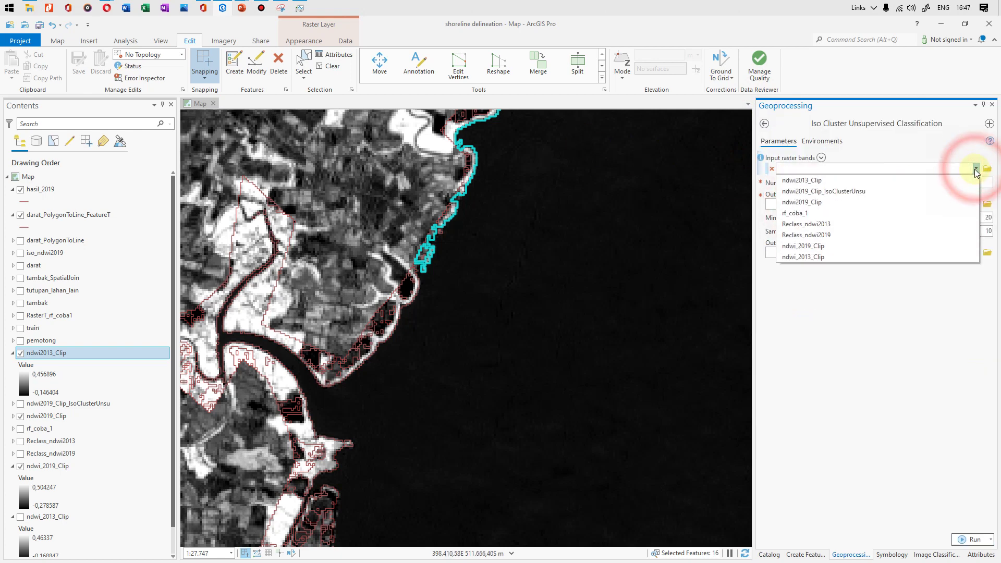
left_click(938, 181)
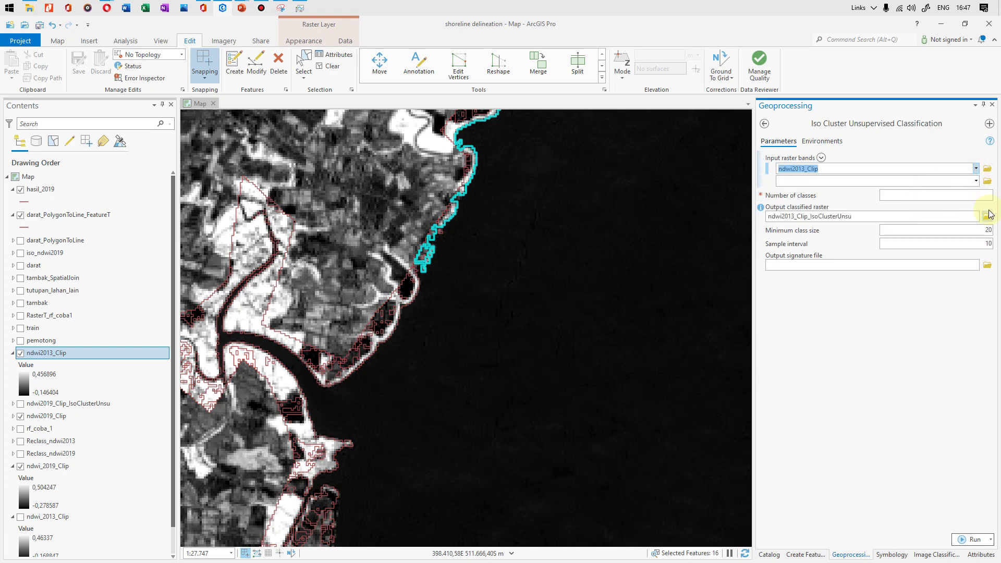
left_click(982, 195)
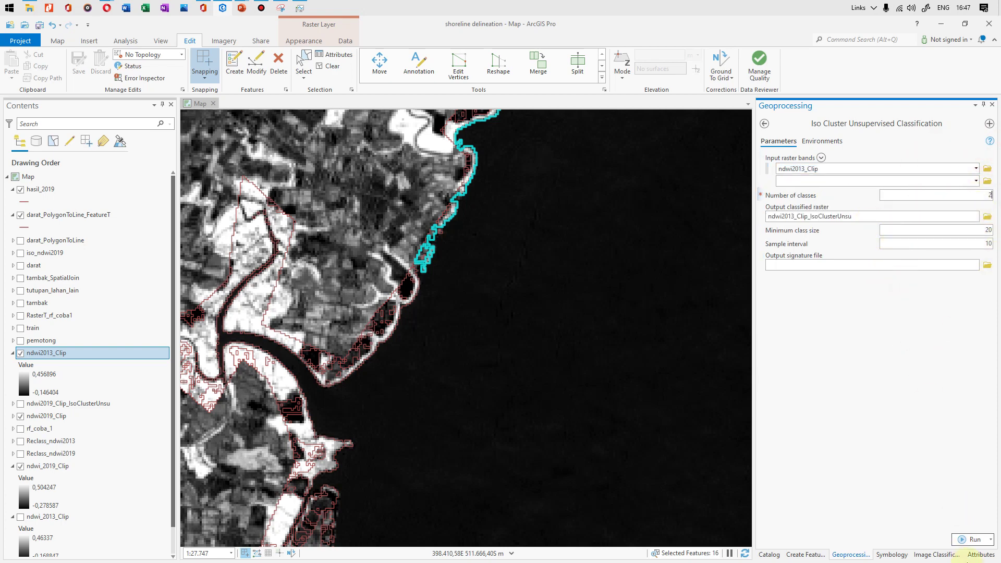
left_click(968, 541)
mouse_move(967, 542)
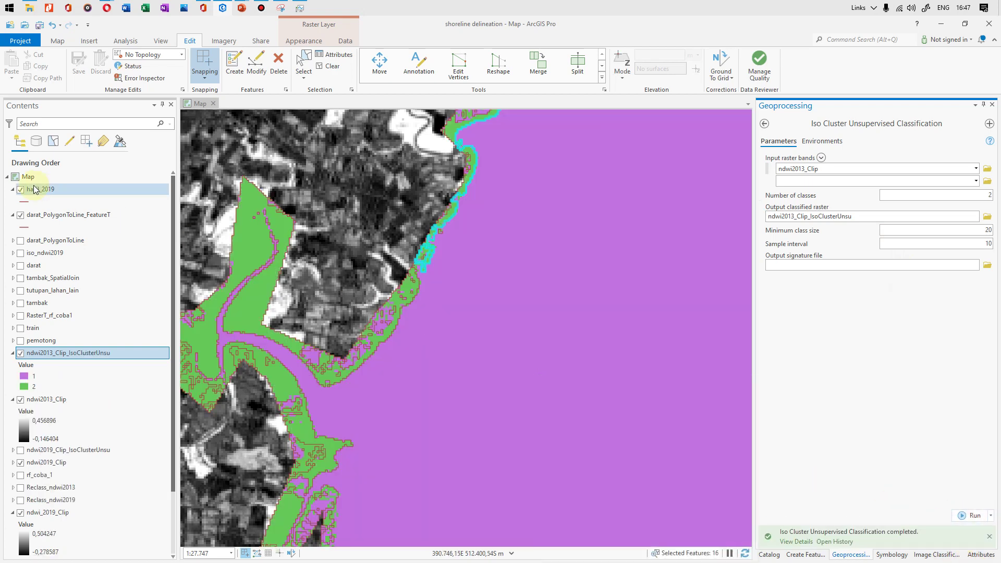
left_click(328, 66)
left_click_drag(530, 227, 507, 342)
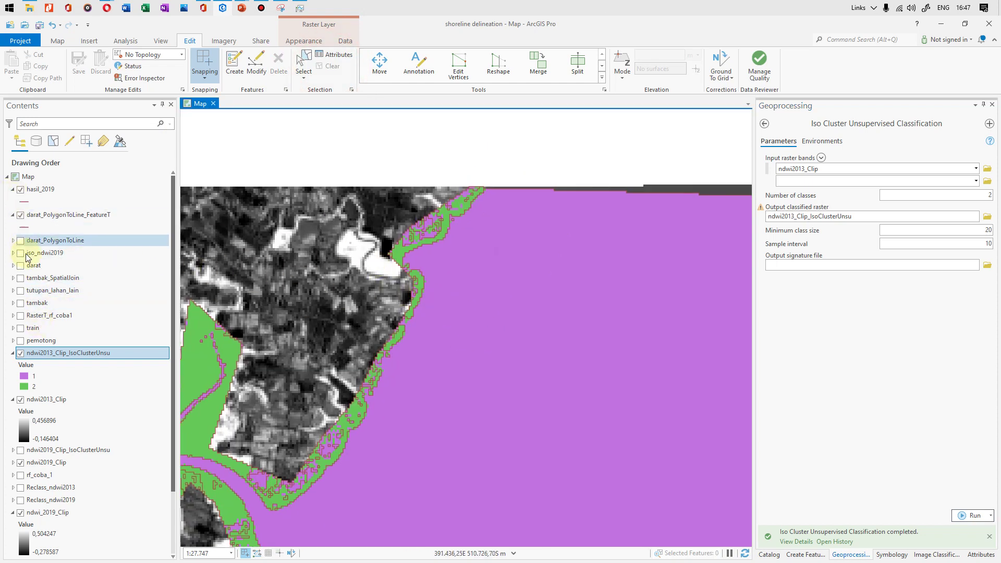
left_click(19, 462)
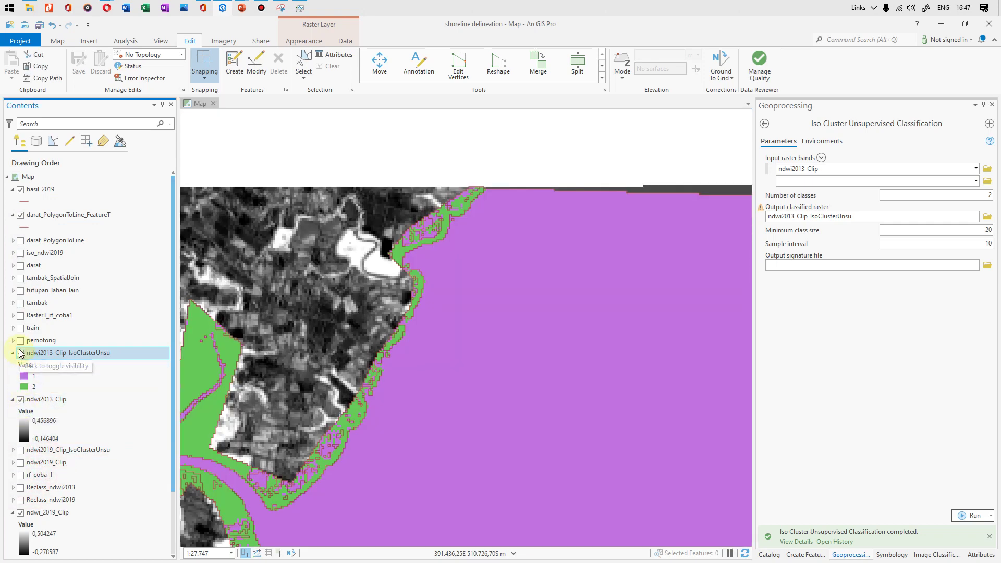
left_click(21, 215)
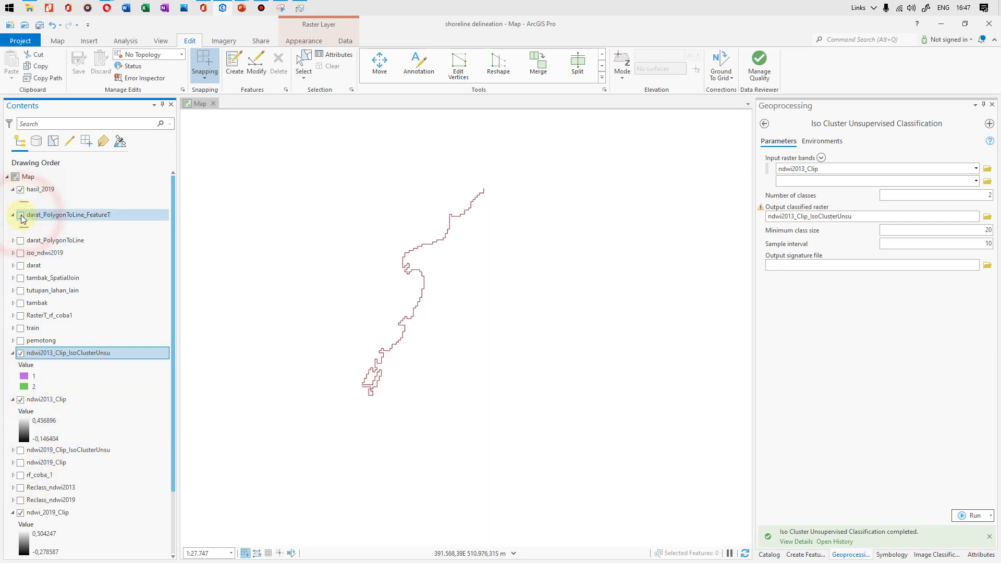
left_click(20, 191)
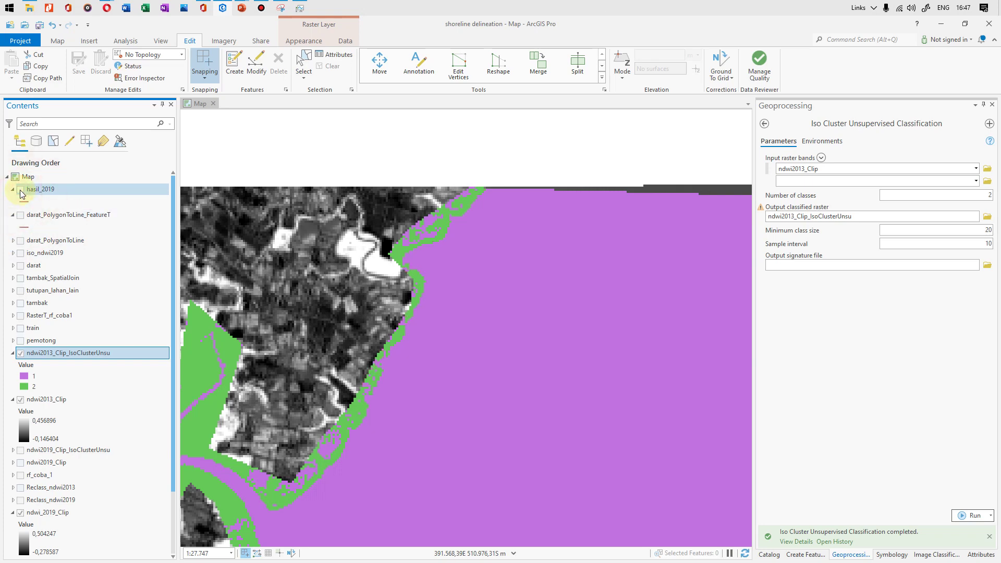
left_click(21, 190)
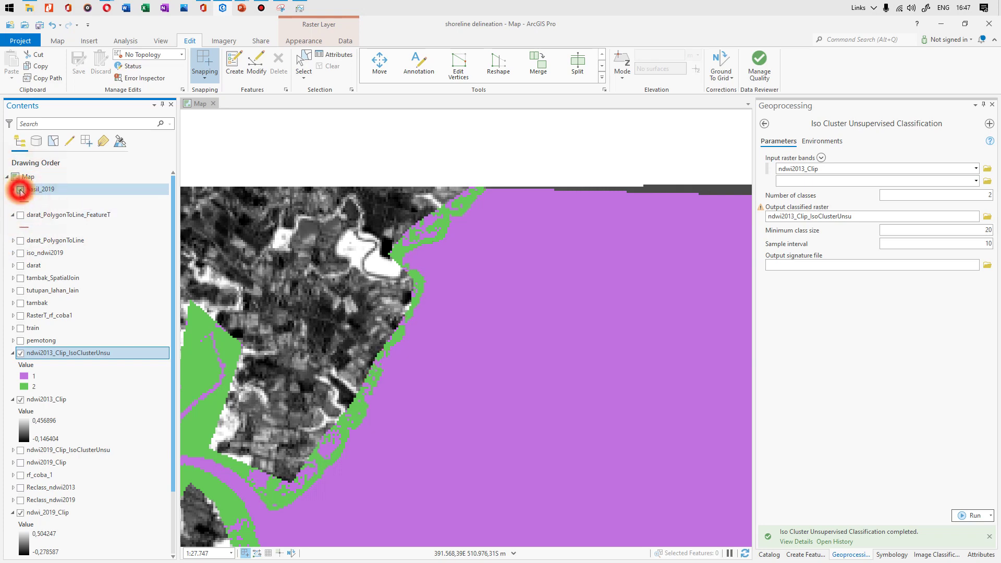
scroll(401, 295, "up", 3)
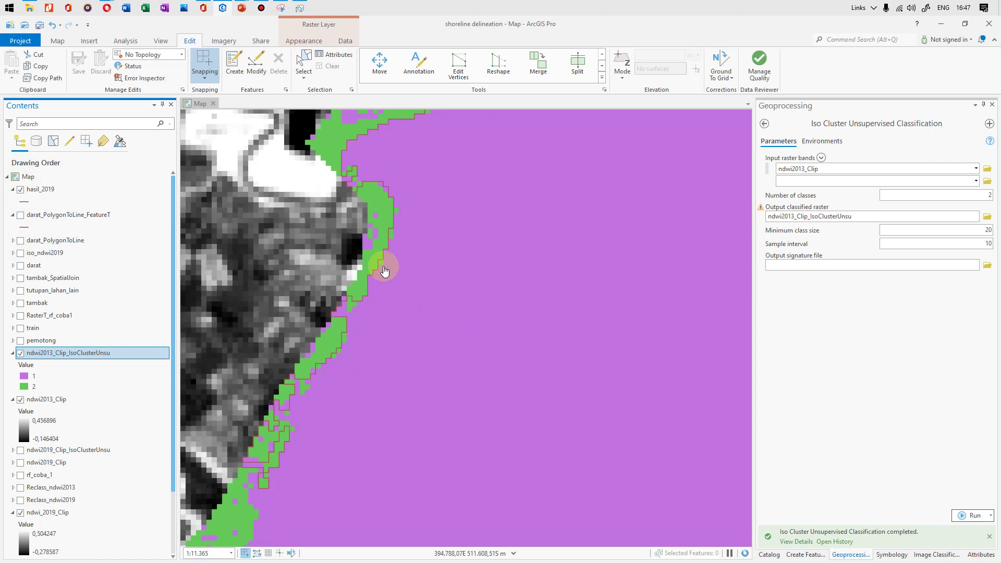
left_click_drag(398, 320, 439, 288)
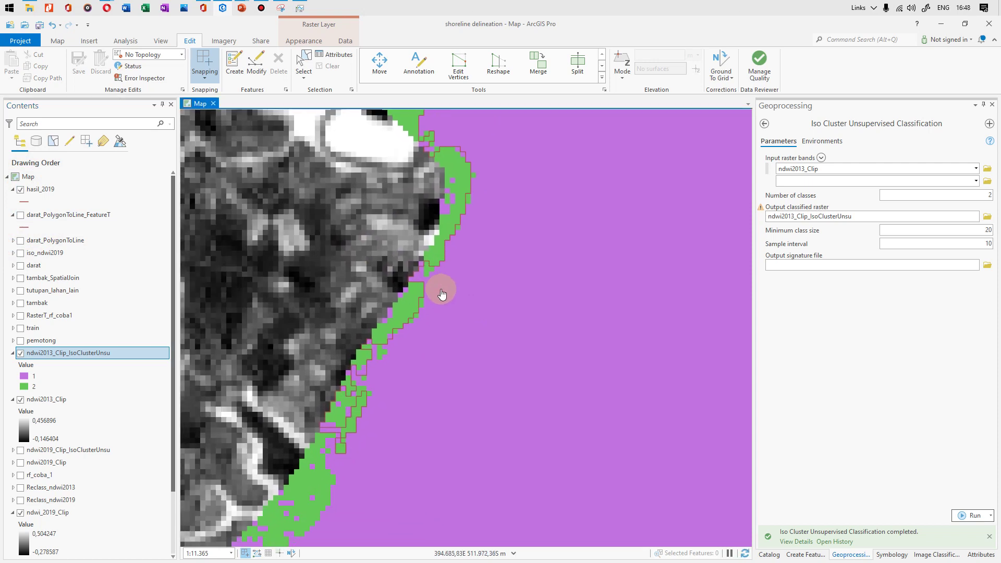
left_click(21, 190)
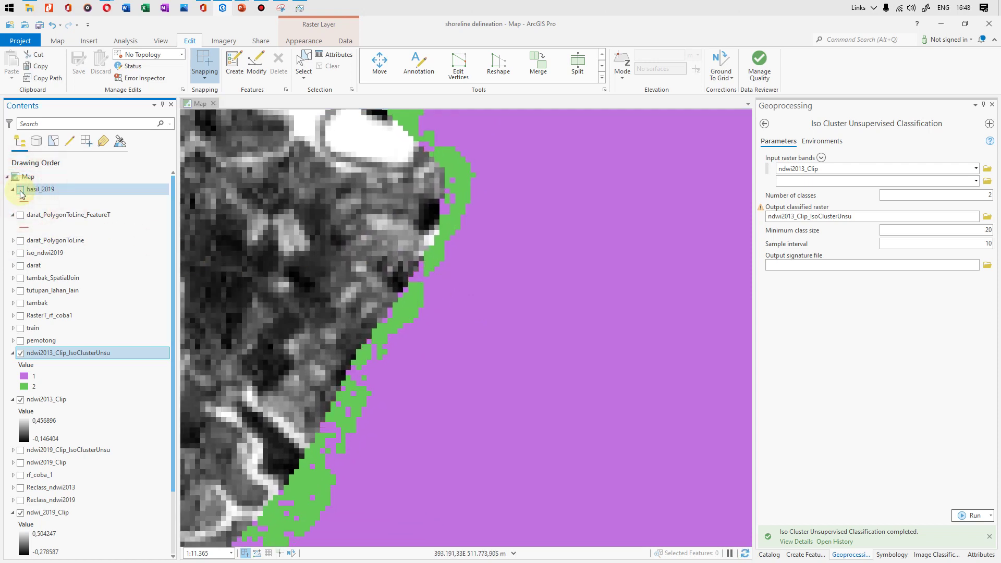
left_click(20, 190)
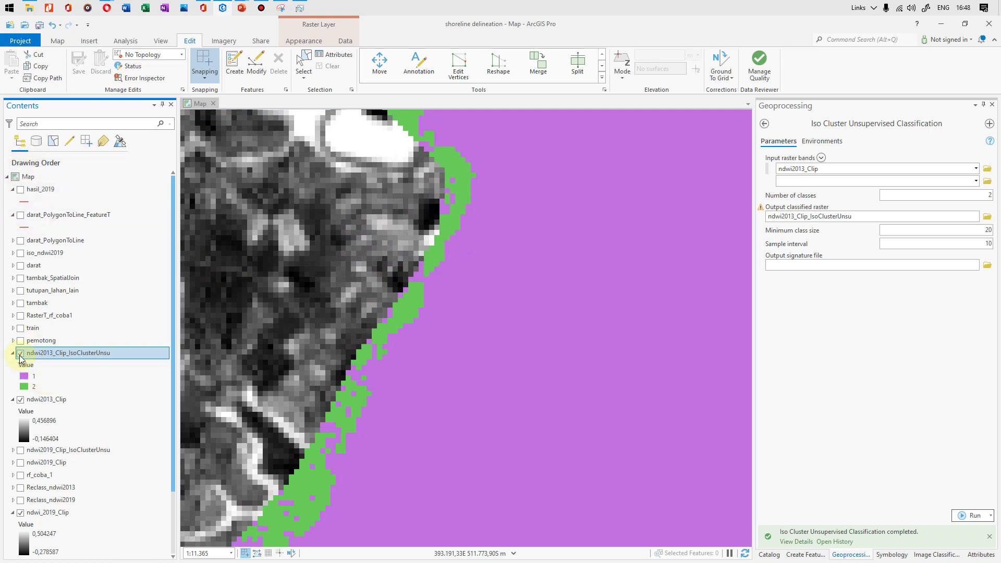
left_click(20, 354)
left_click(20, 353)
left_click(20, 353)
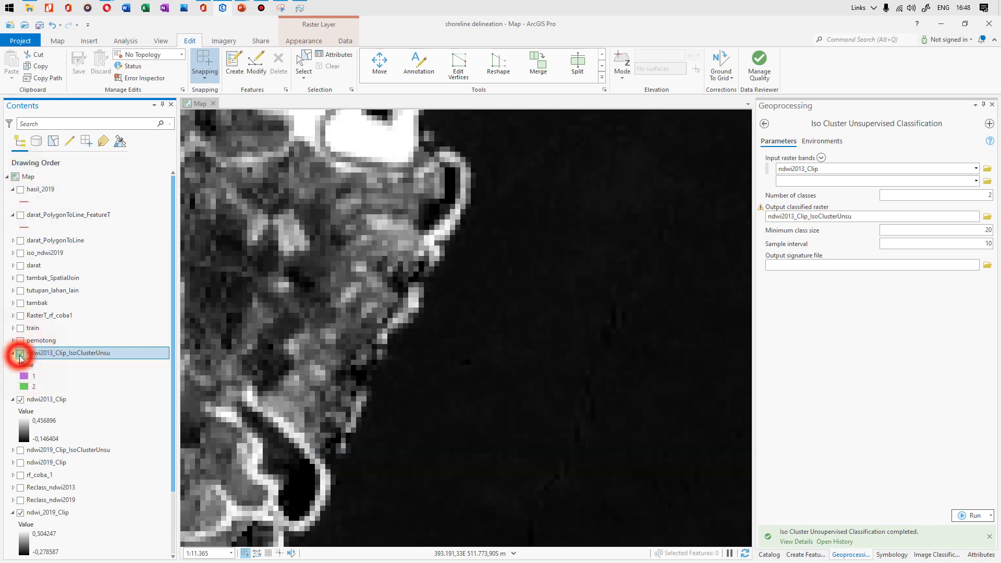
left_click(20, 353)
left_click_drag(447, 268, 448, 303)
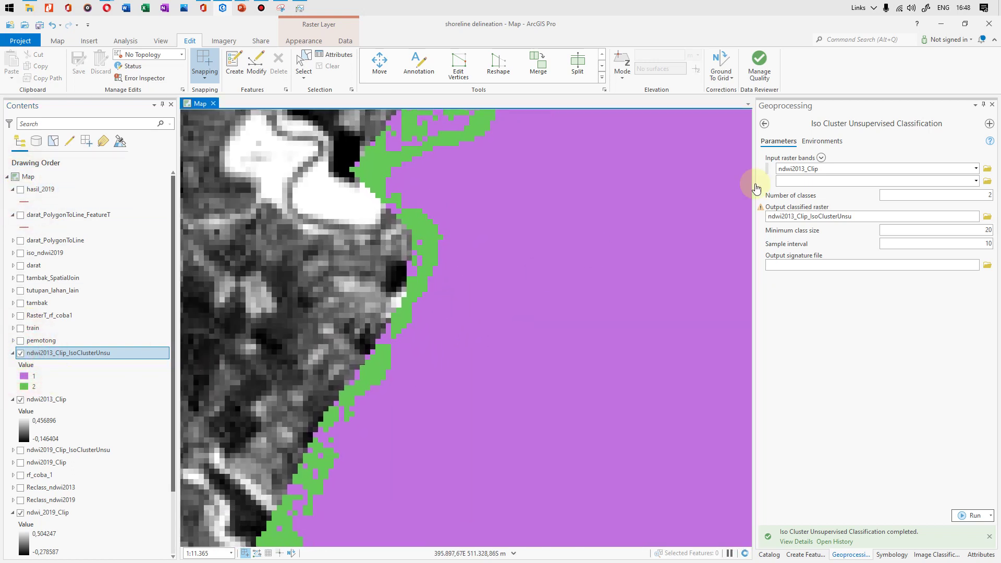
Convert ndwi2013_Clip_IsoClusterUnsu to unsimplified polygons, producing RasterT_ndwi2012.
left_click(764, 121)
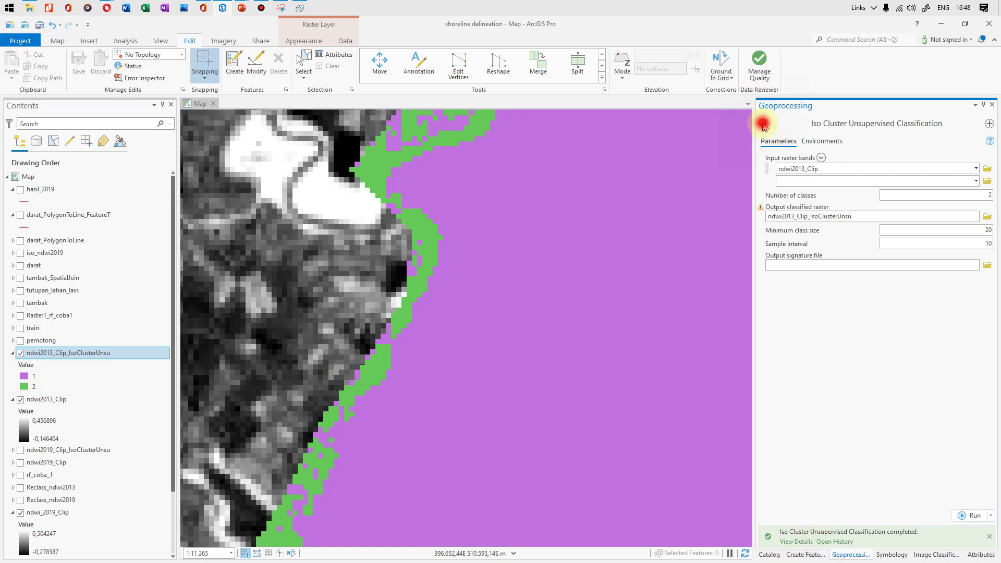
triple_click(822, 121)
type("i")
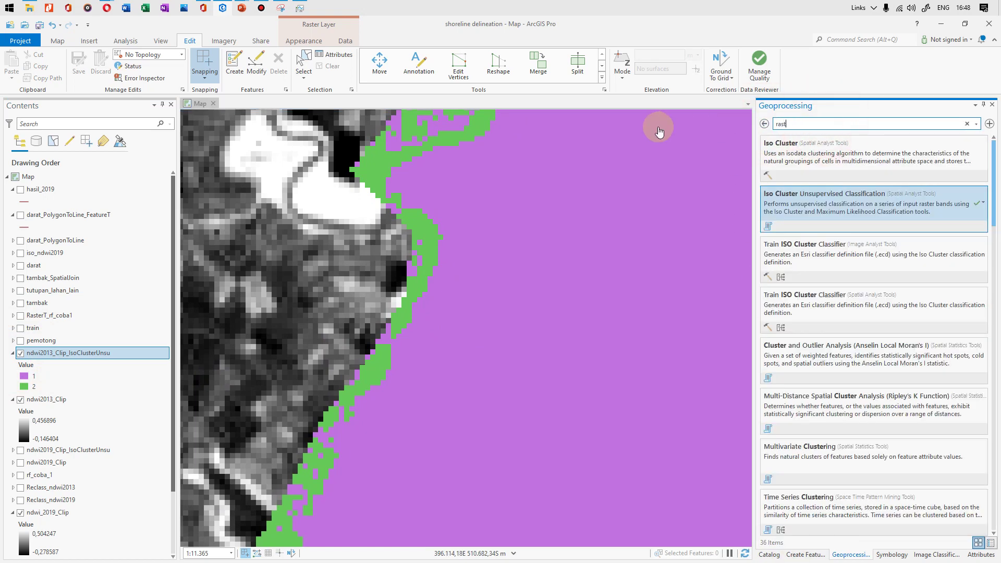
type("aster to")
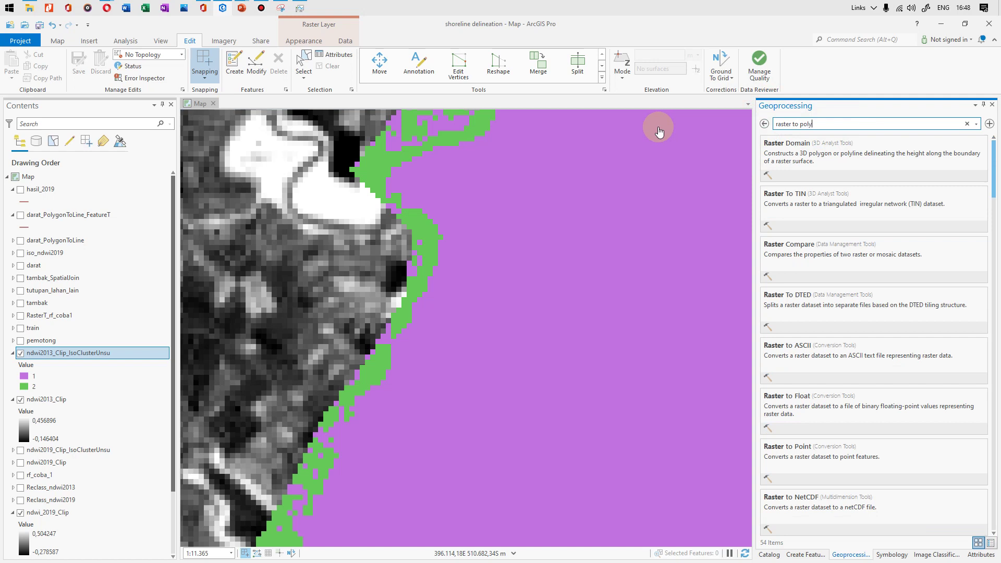
type(" poly")
left_click(831, 161)
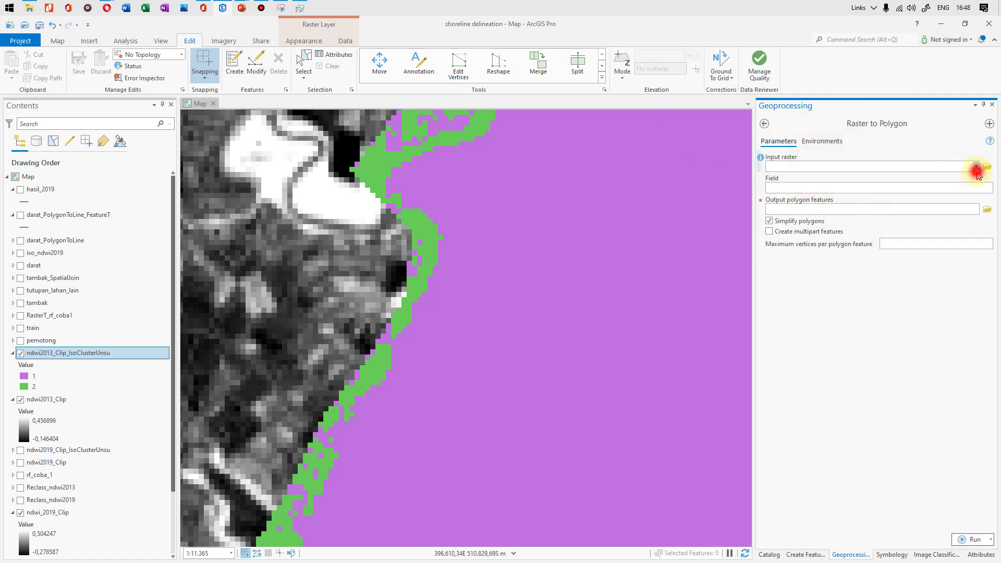
left_click(978, 173)
left_click(936, 174)
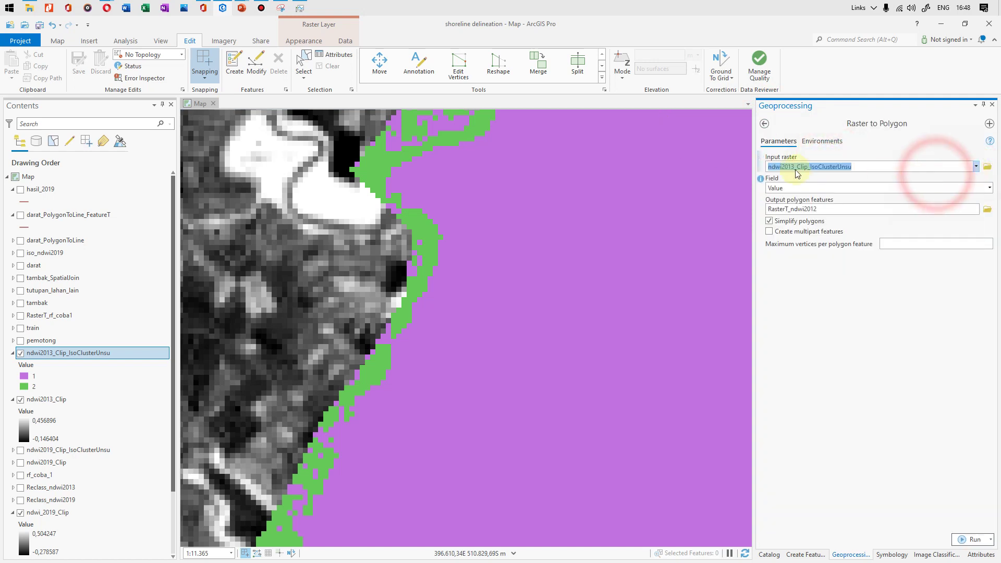
left_click(770, 221)
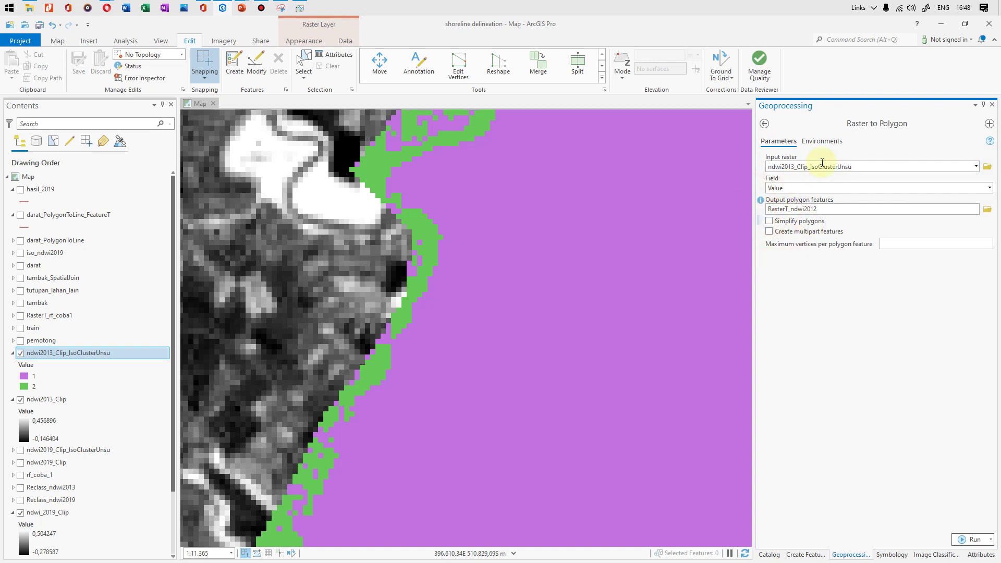
left_click(967, 541)
mouse_move(951, 532)
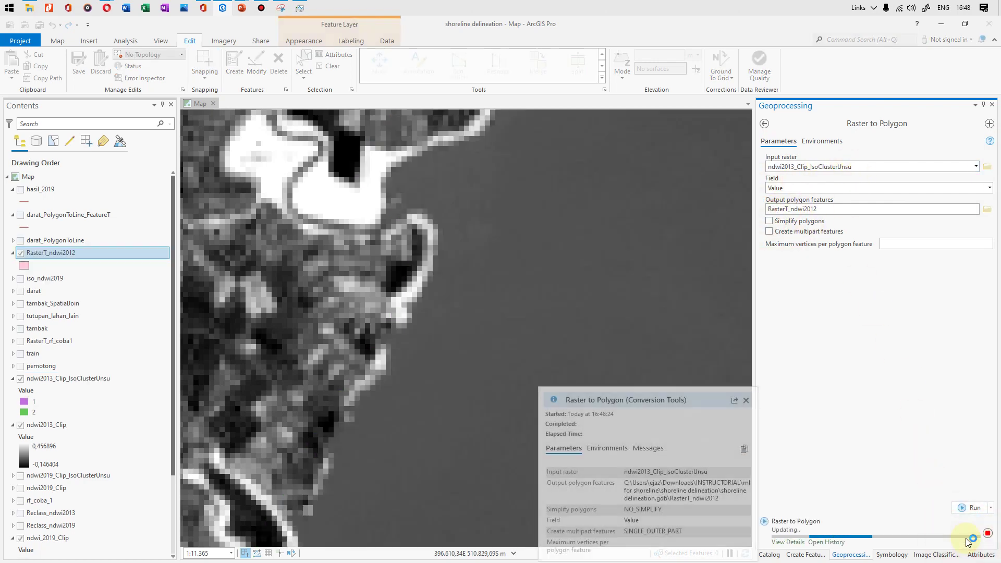
left_click(764, 124)
Run Feature To Line on the RasterT_ndwi2012 polygons to create the RasterT_ndwi2012_FeatureToLi line layer.
left_click(827, 123)
key("ctrl+a")
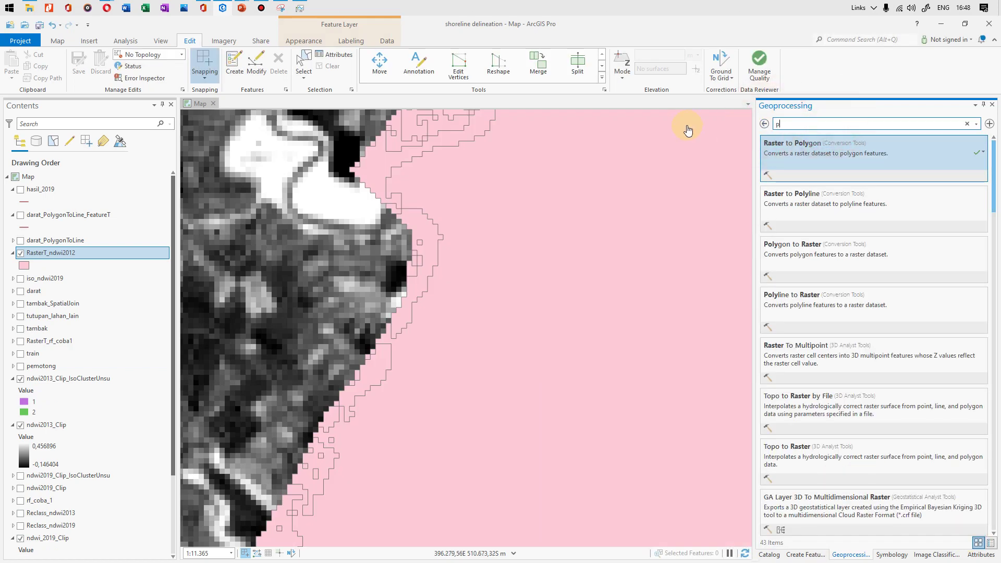
type("poly to line")
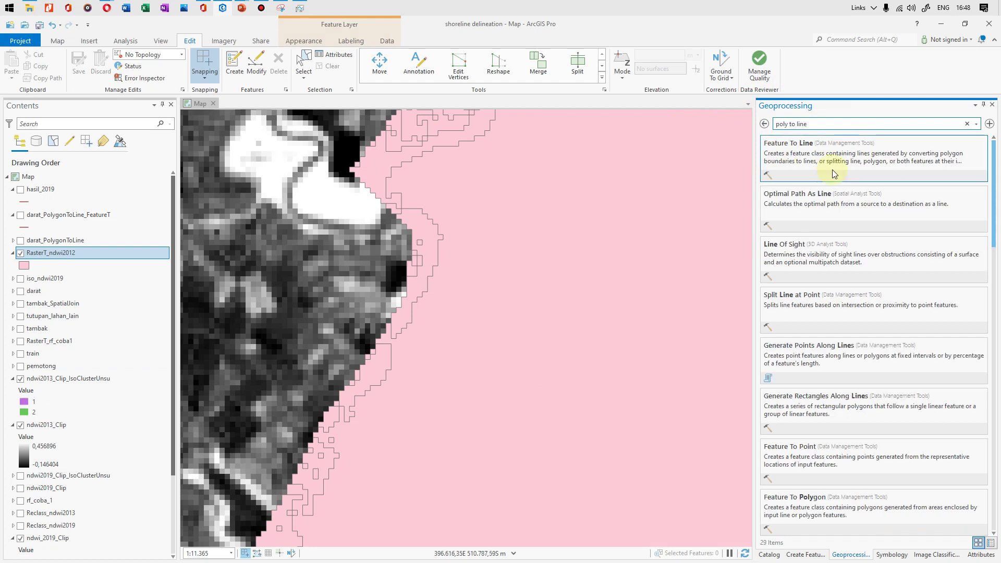
left_click(832, 170)
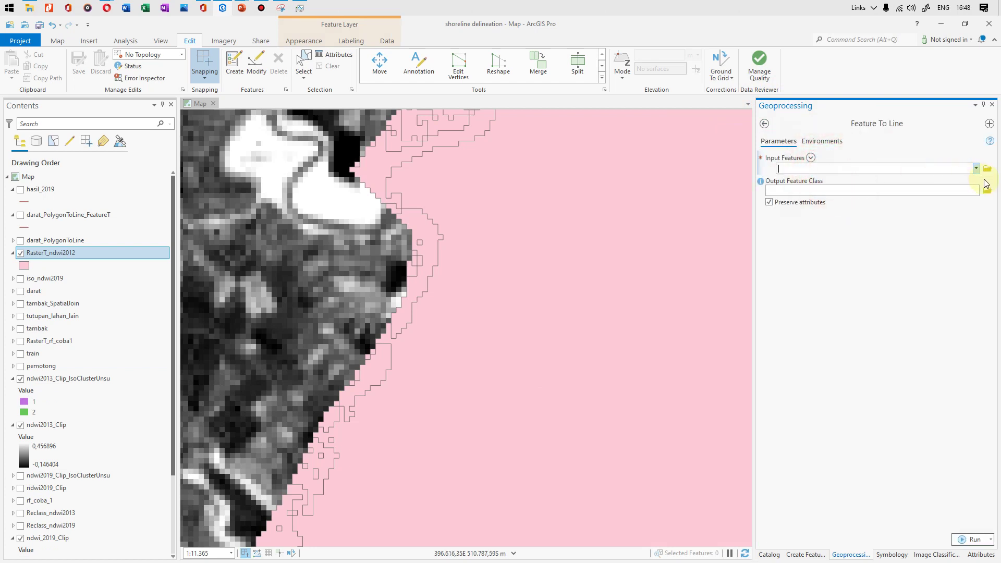
left_click(976, 169)
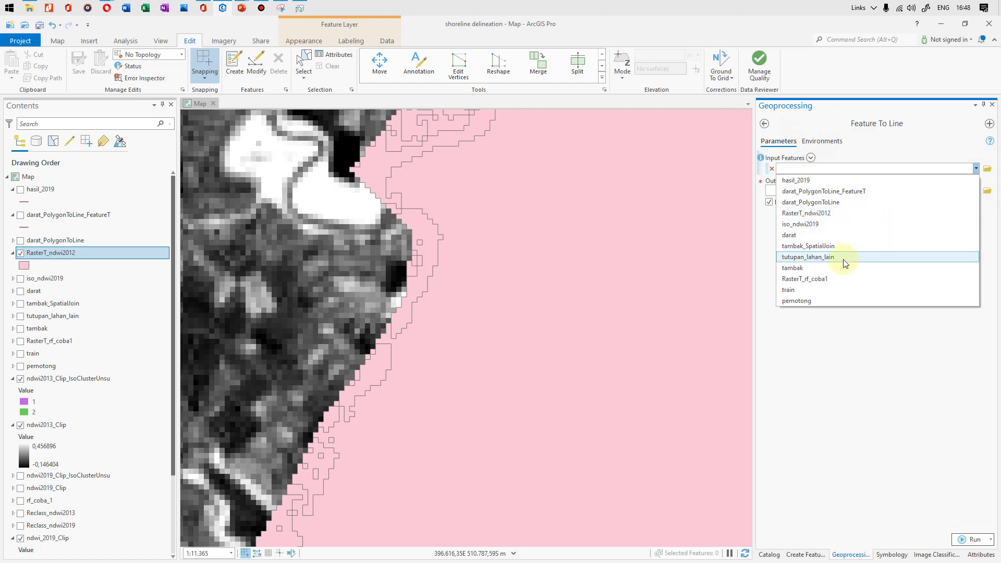
left_click(829, 213)
double_click(902, 206)
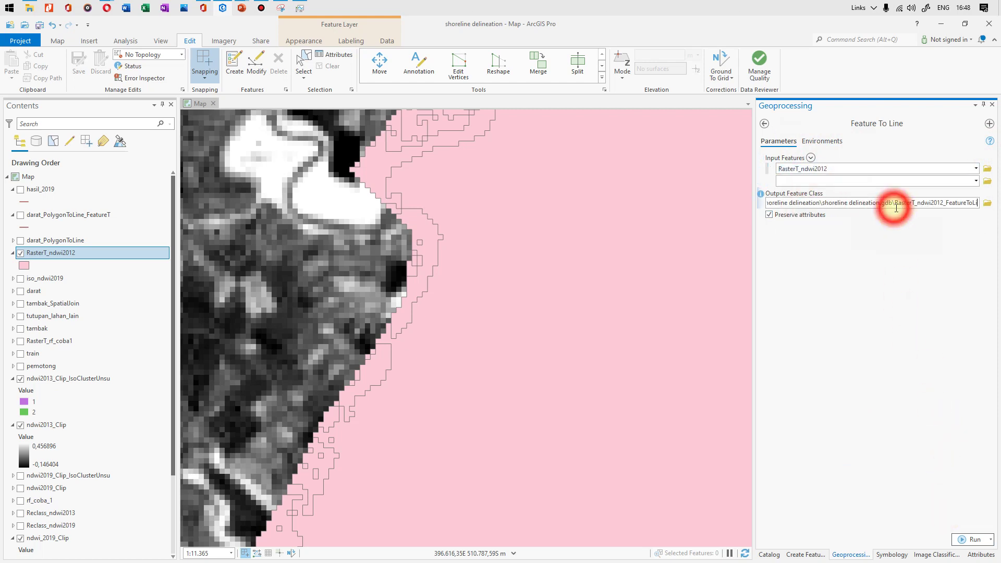
left_click(899, 206)
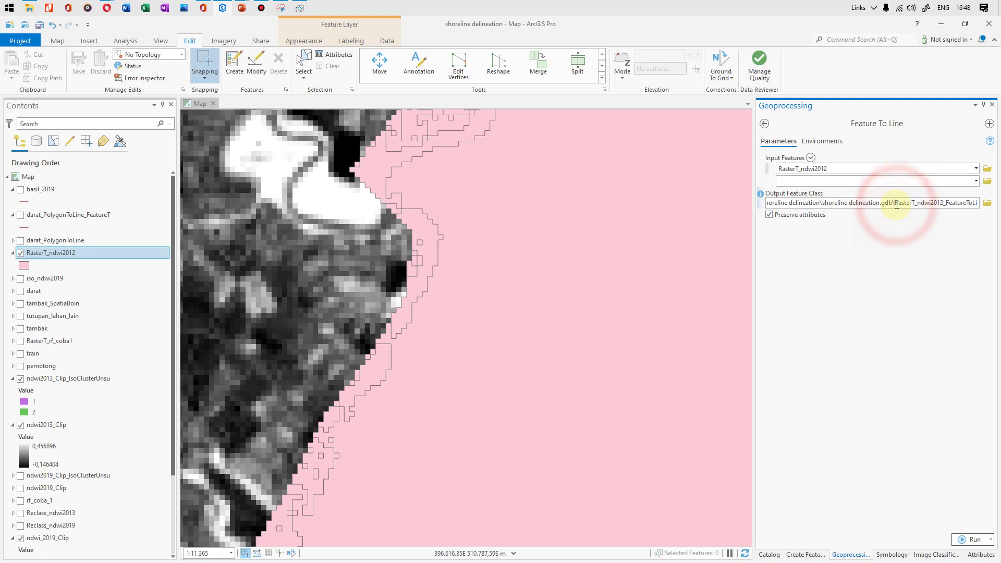
left_click_drag(895, 203, 981, 207)
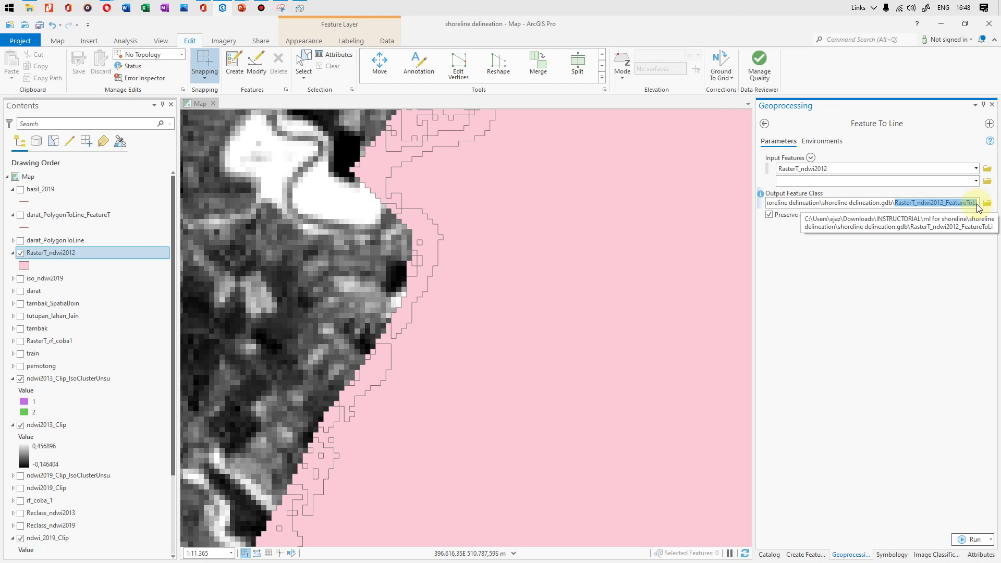
left_click(965, 540)
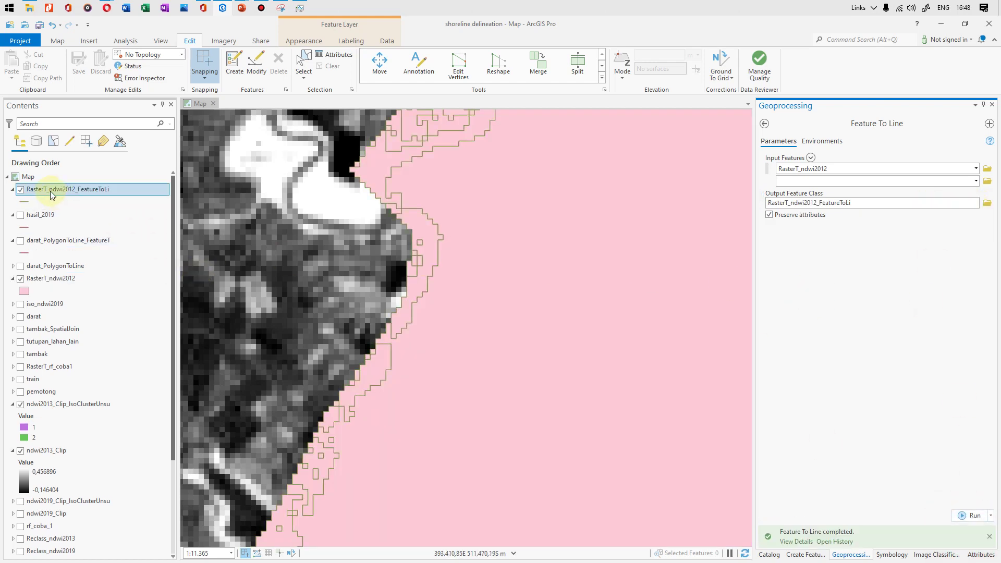
left_click_drag(436, 196, 384, 358)
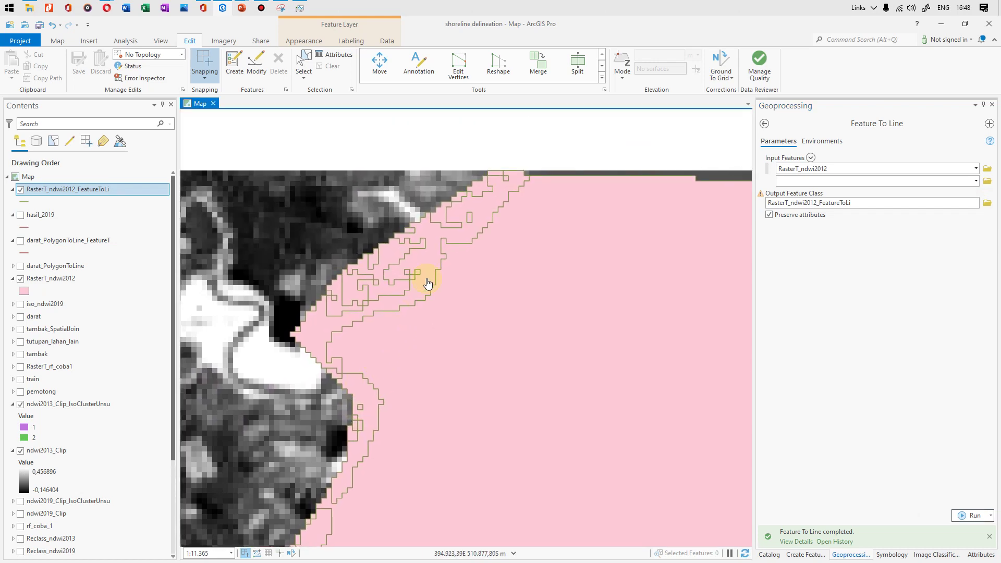
Show the darat_PolygonToLine_FeatureT and hasil_2019 lines, colouring hasil_2019 bright red.
left_click(20, 241)
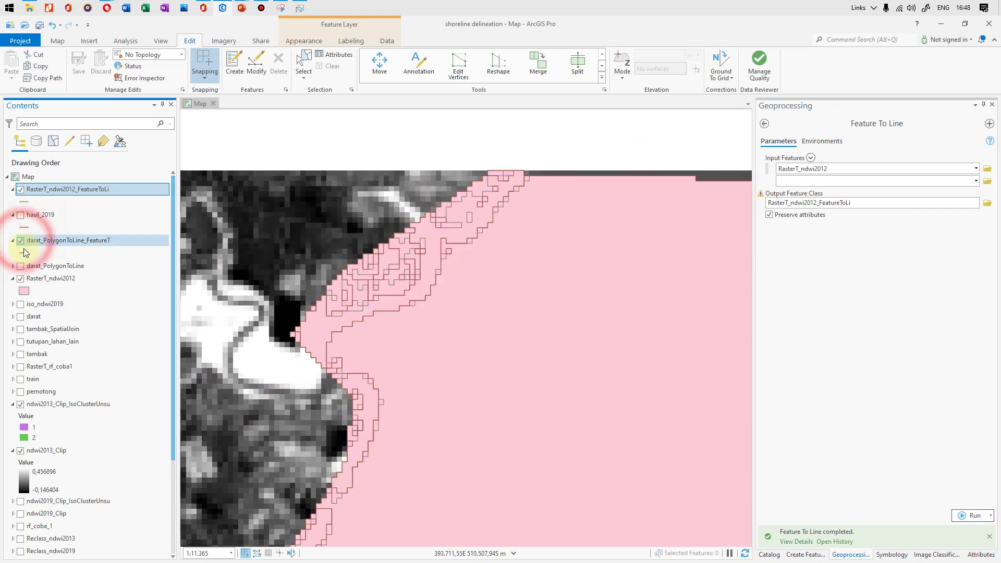
left_click(21, 253)
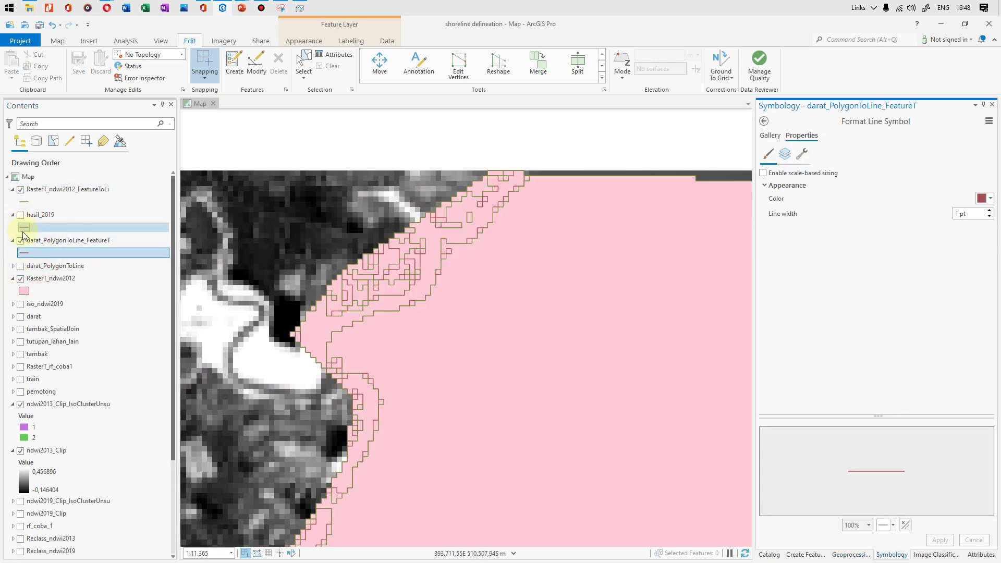
left_click(21, 242)
left_click(21, 215)
left_click(23, 227)
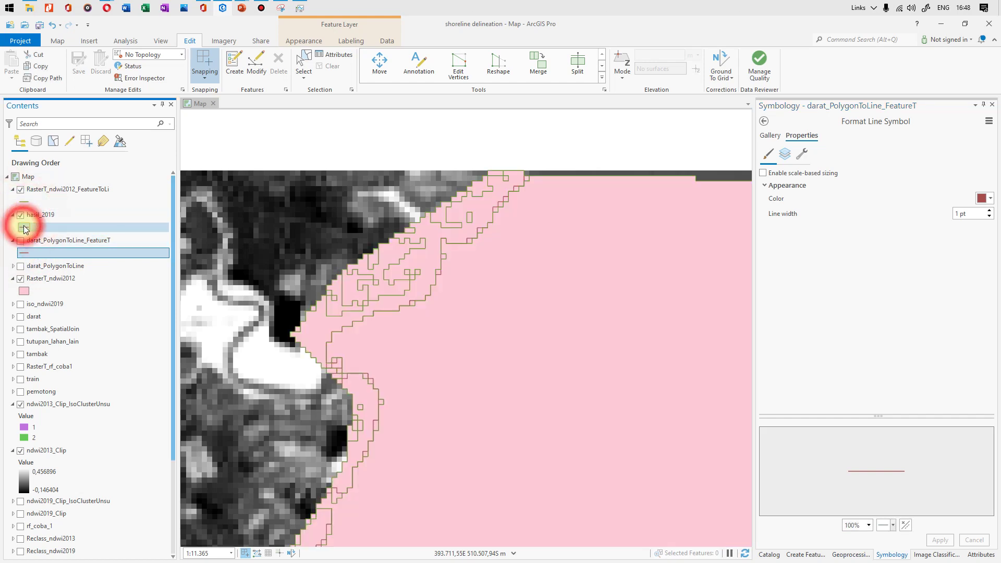
left_click(985, 198)
left_click(881, 266)
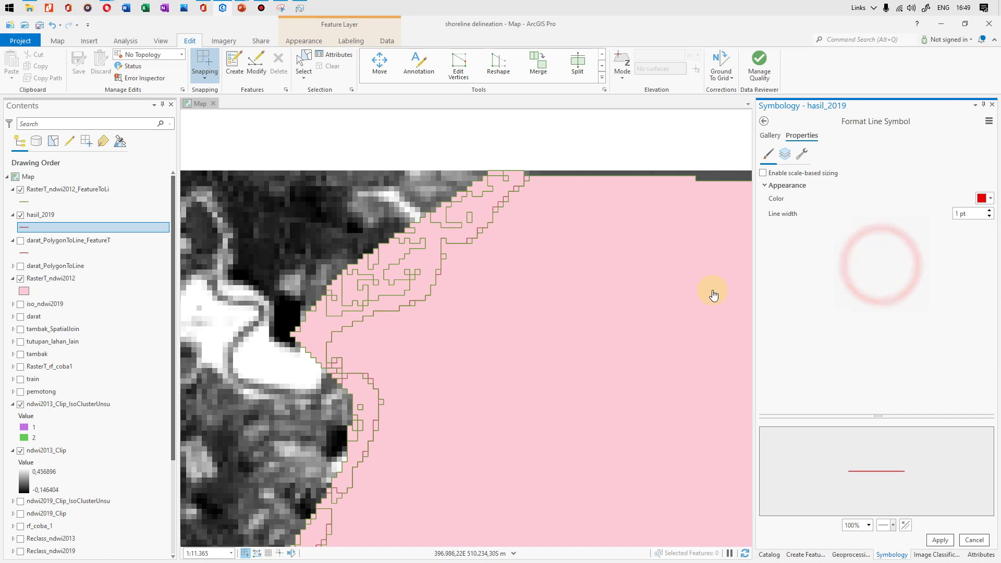
left_click_drag(460, 386, 588, 284)
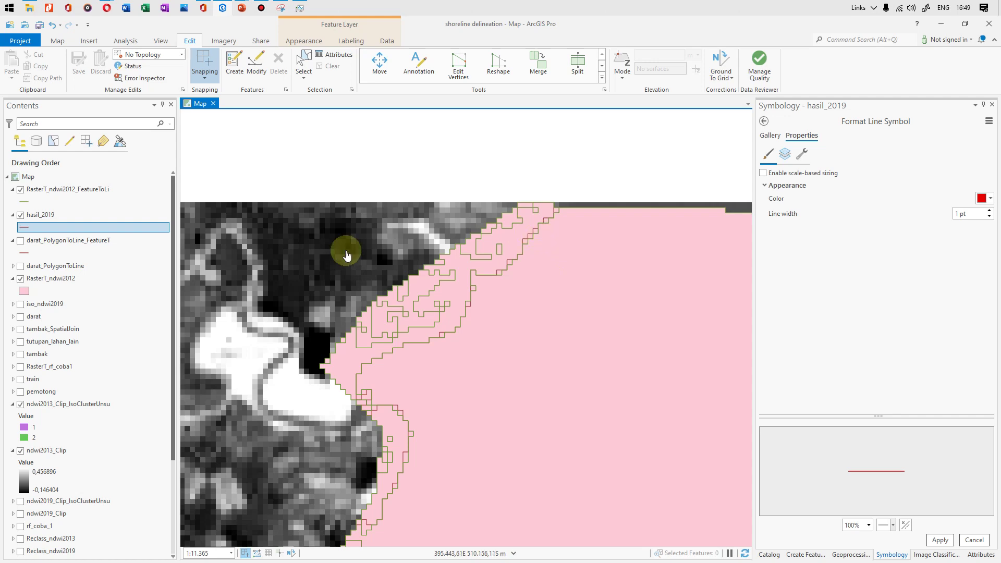
left_click(44, 190)
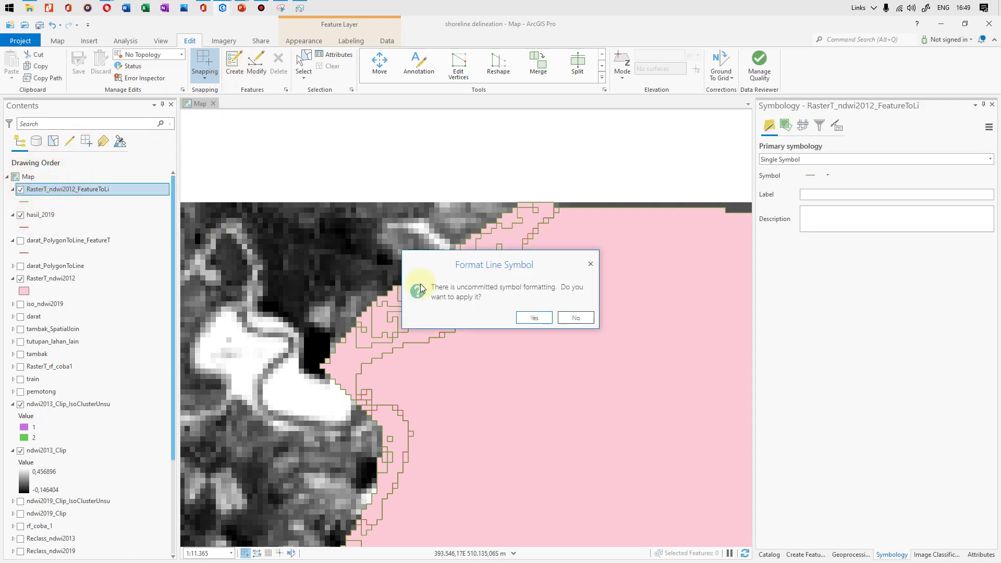
left_click(591, 269)
Select the first 2012 shoreline pieces: the long line, upper stepped segment and lower-right segment.
left_click(303, 62)
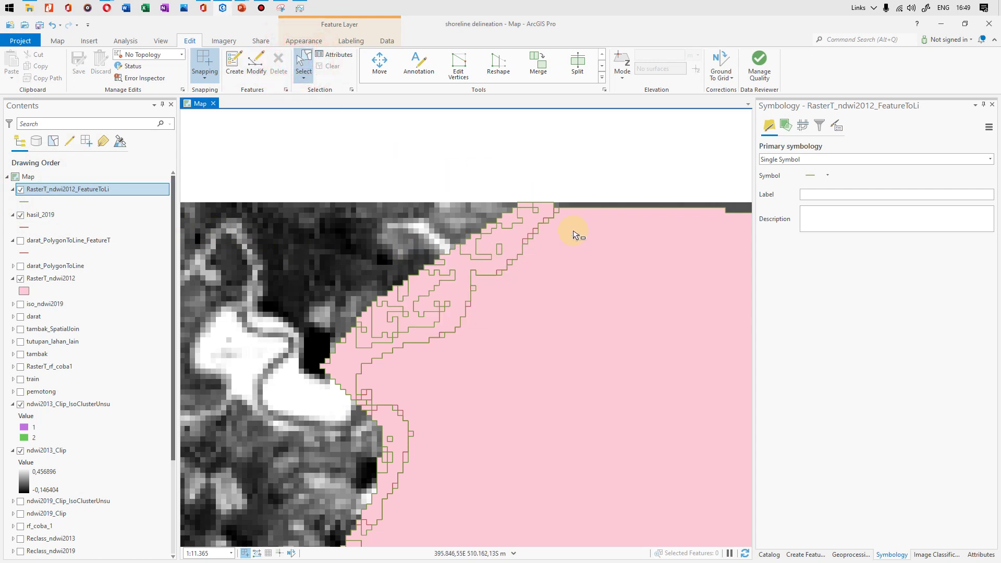
left_click(548, 225)
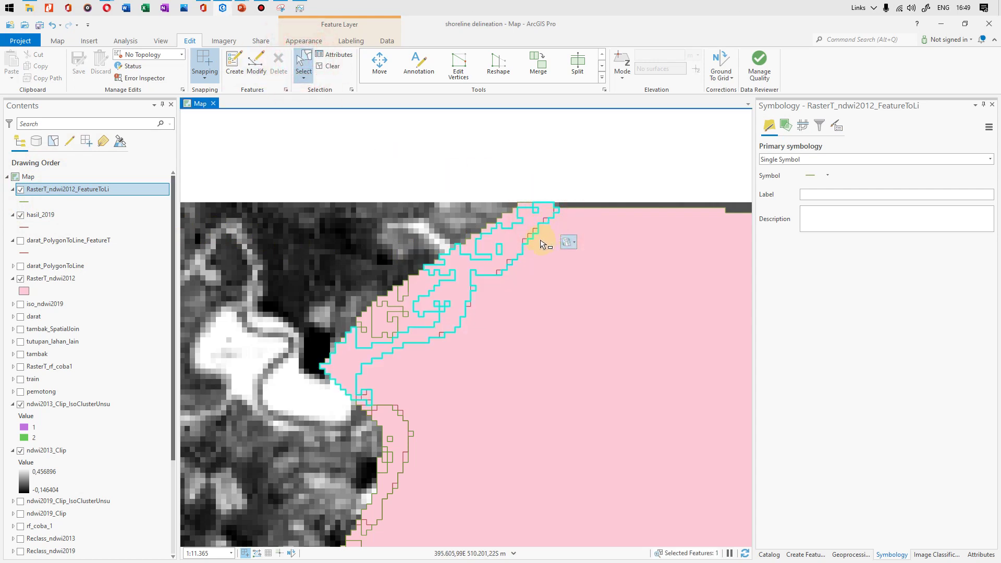
scroll(542, 243, "up", 3)
scroll(550, 214, "down", 2)
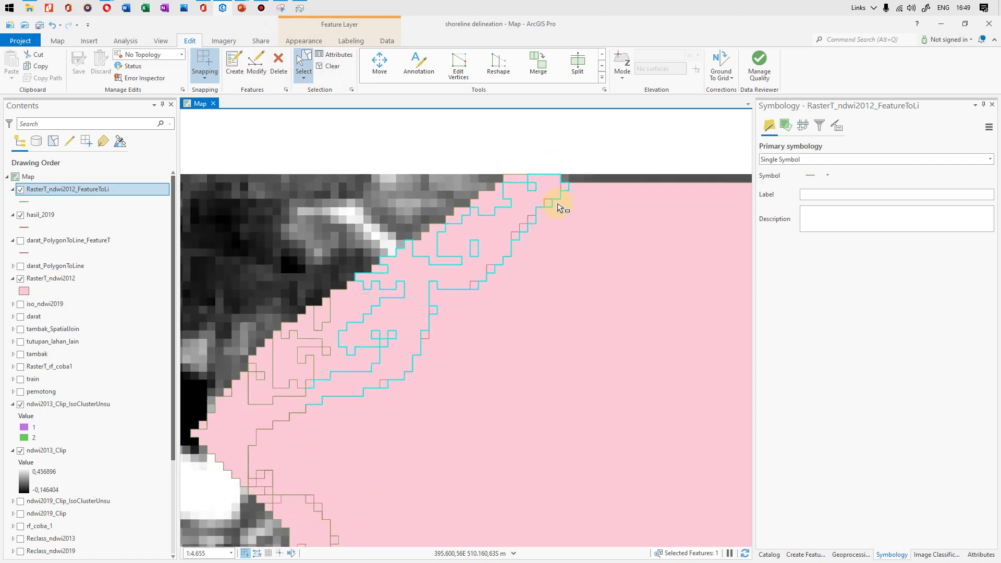
left_click(560, 181)
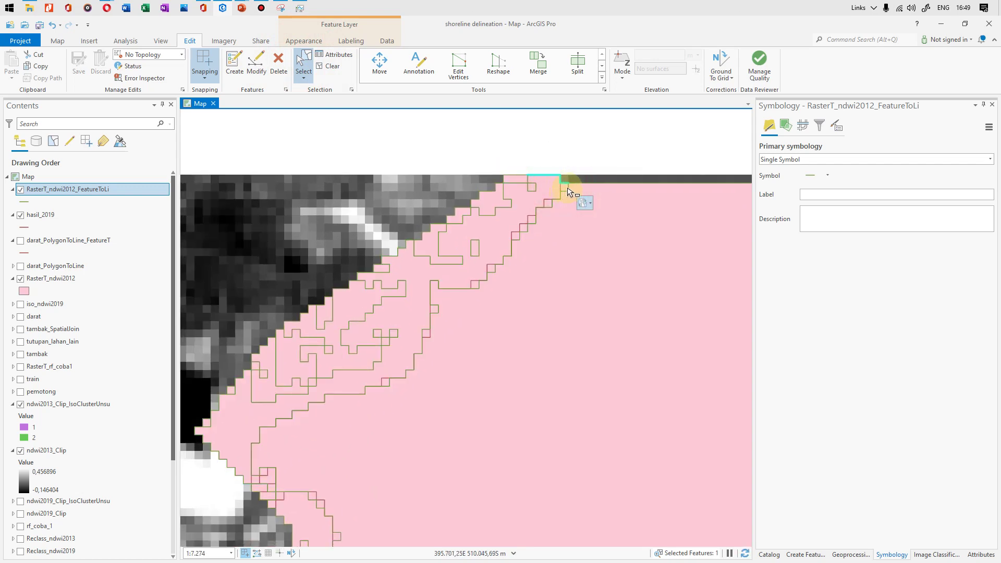
left_click(565, 185)
left_click(332, 66)
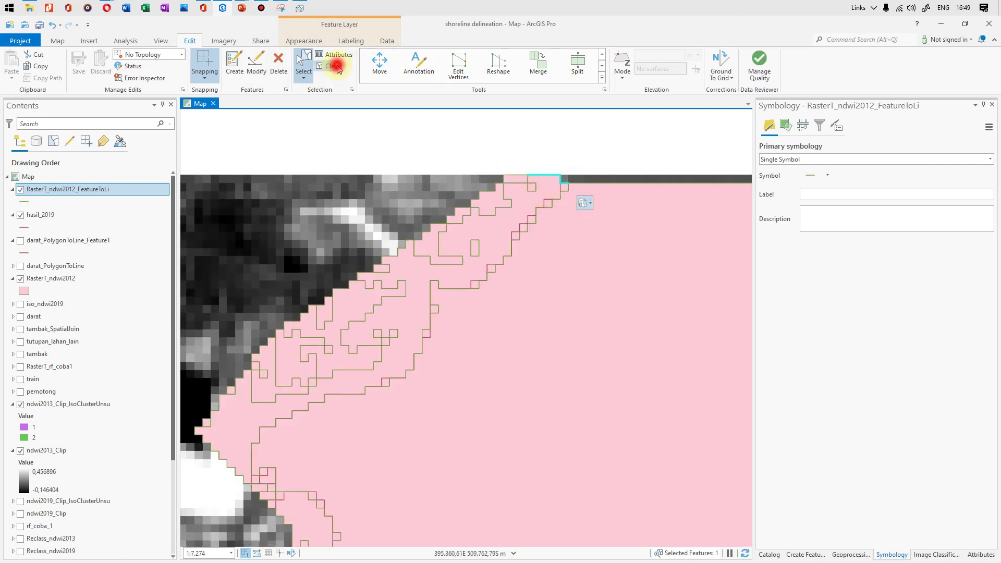
left_click(568, 192)
scroll(458, 377, "up", 2)
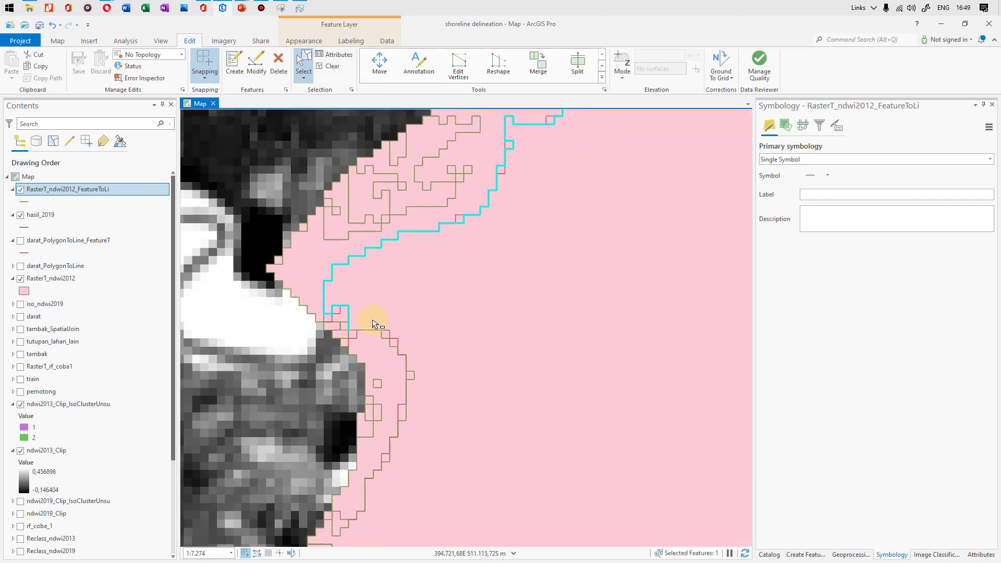
scroll(375, 320, "up", 2)
left_click(326, 346)
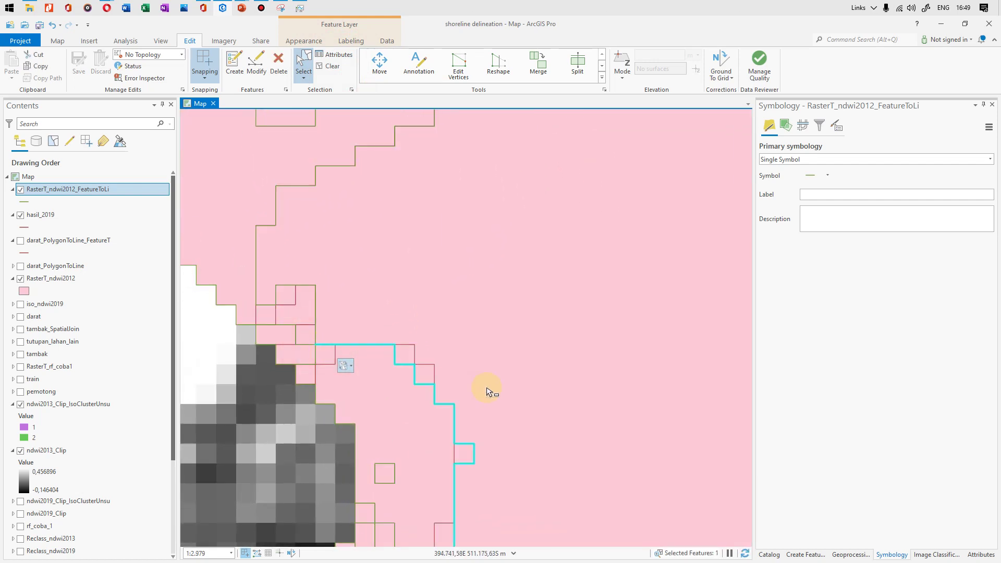
left_click(277, 286)
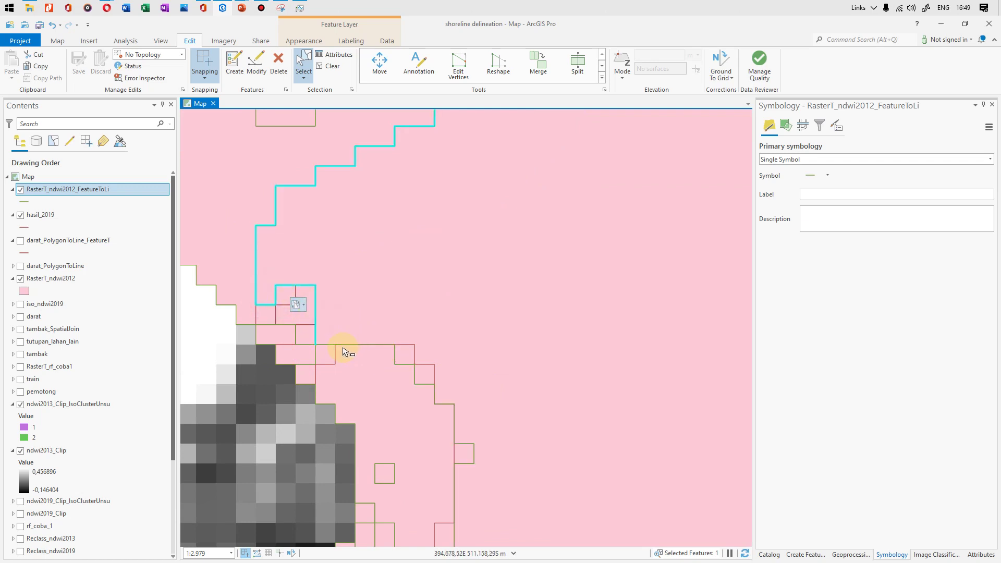
left_click(325, 347, "shift")
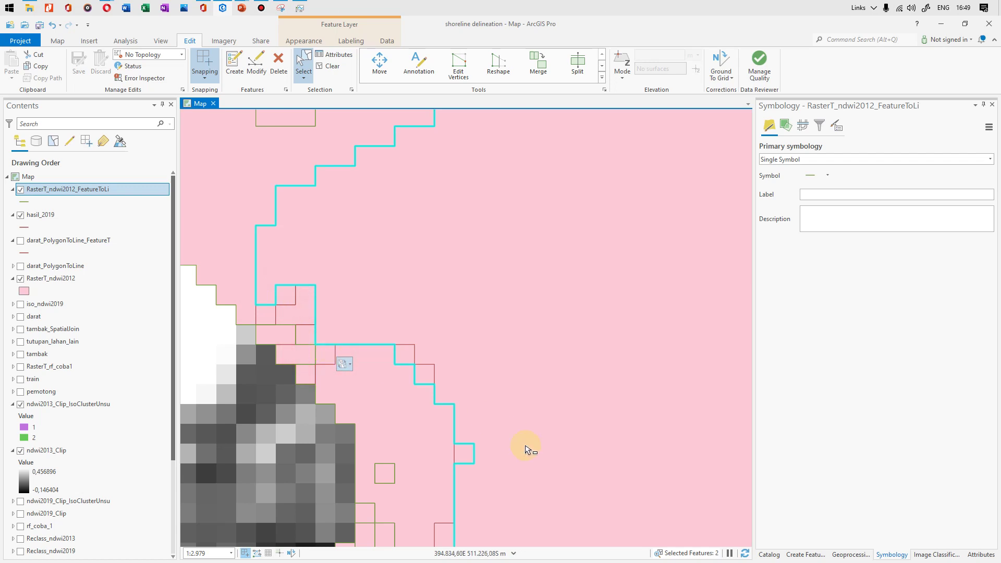
Add the remaining stepped shoreline segments along the coast until ten are selected.
left_click_drag(527, 446, 527, 207)
left_click_drag(476, 407, 588, 250)
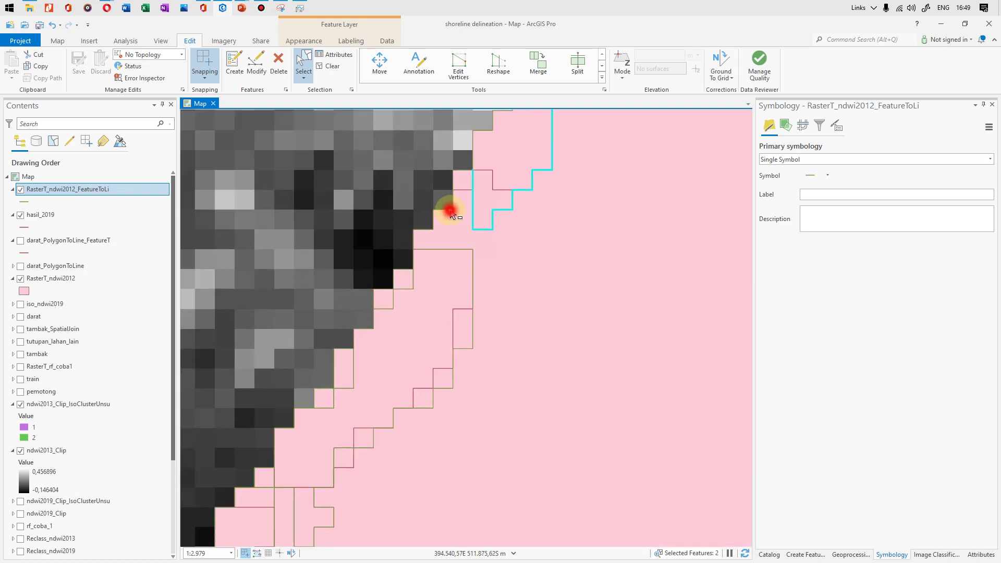
left_click(450, 212, "shift")
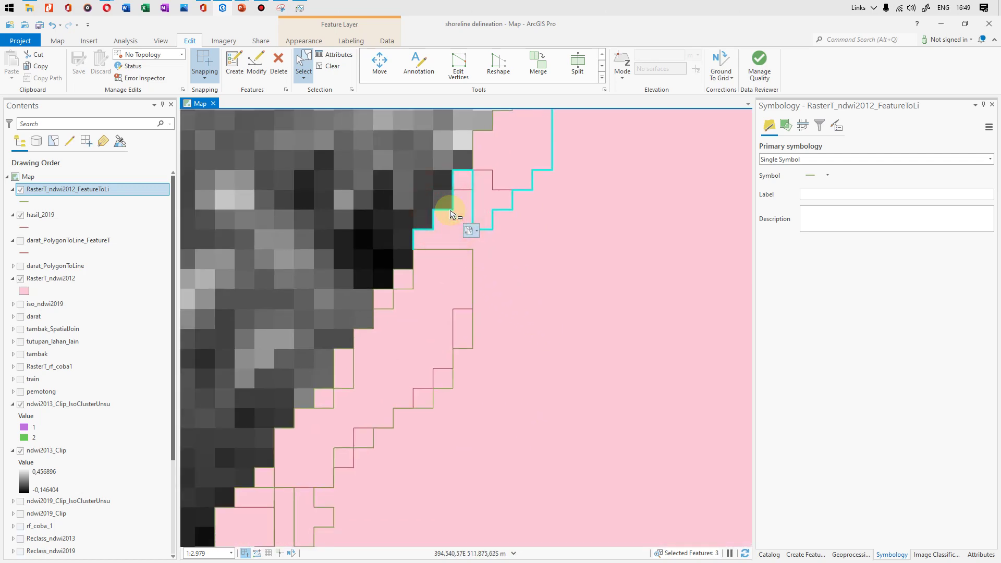
left_click(433, 249, "shift")
left_click_drag(495, 425, 592, 223)
left_click_drag(511, 339, 564, 253)
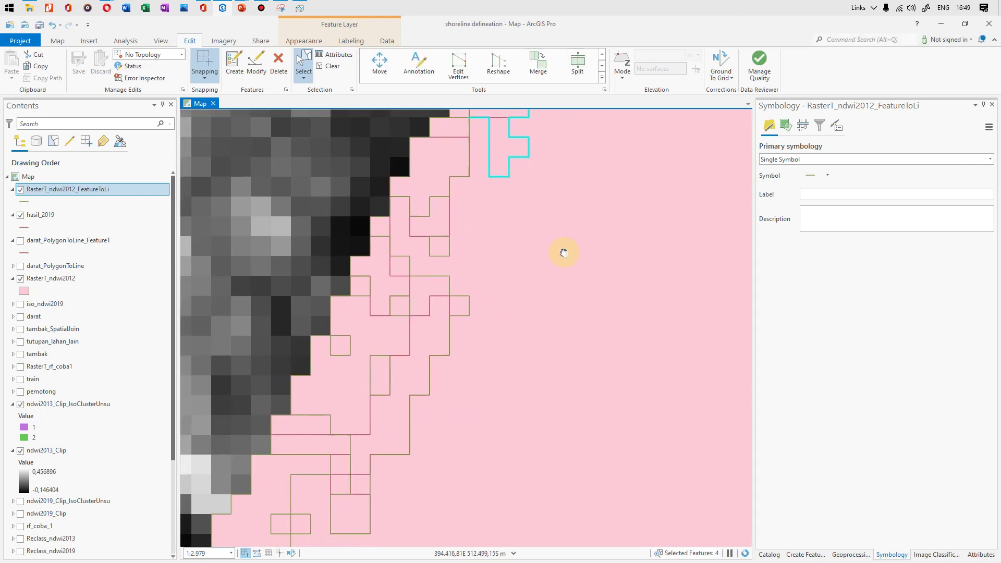
left_click(468, 127, "shift")
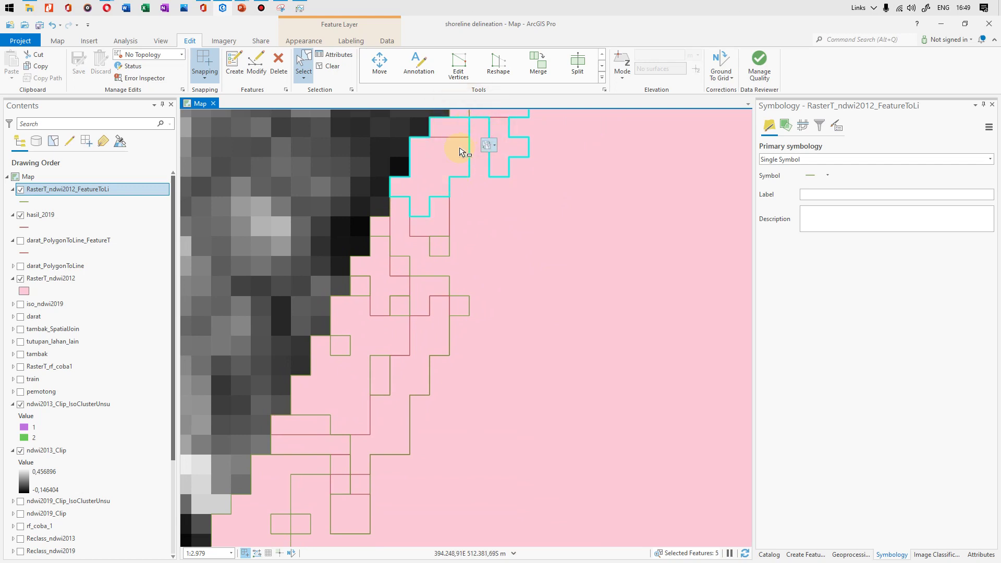
left_click(470, 132, "shift")
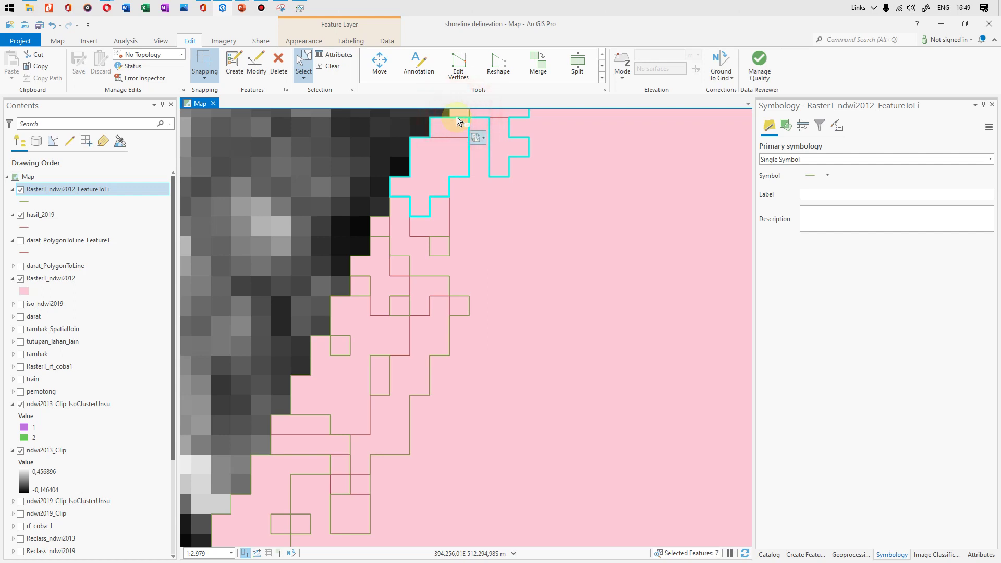
left_click(456, 119, "shift")
left_click(392, 233, "shift")
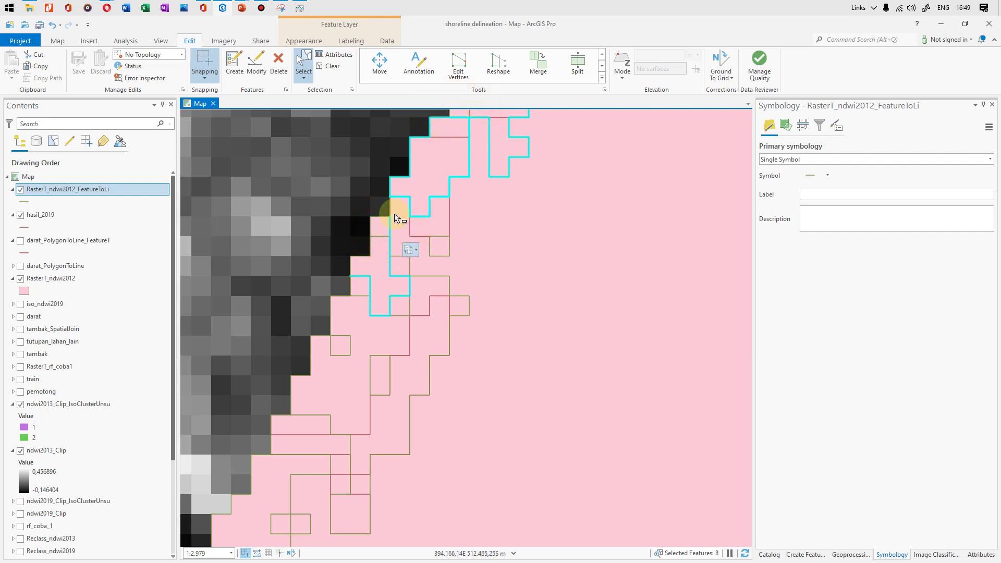
left_click(391, 206, "shift")
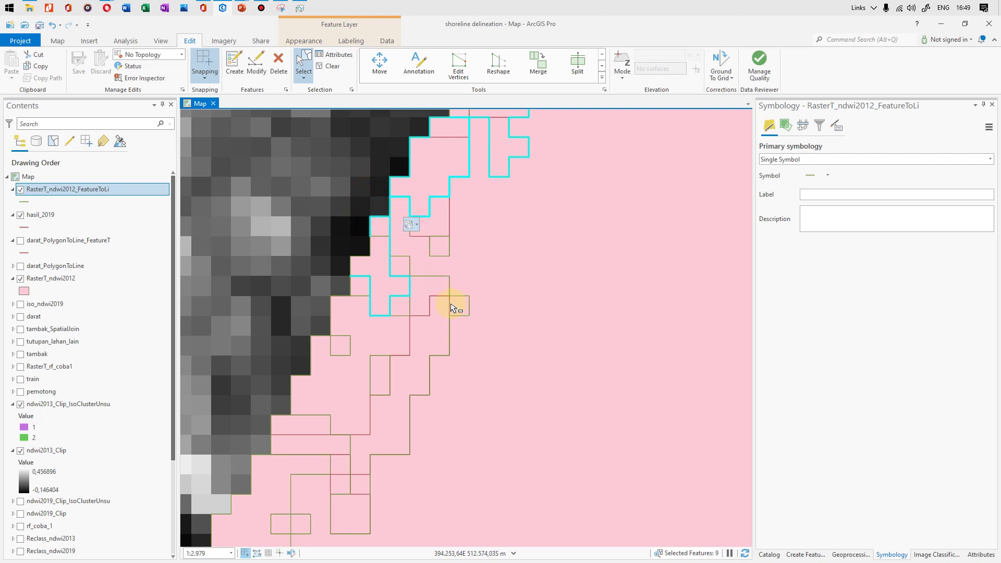
left_click(422, 280, "shift")
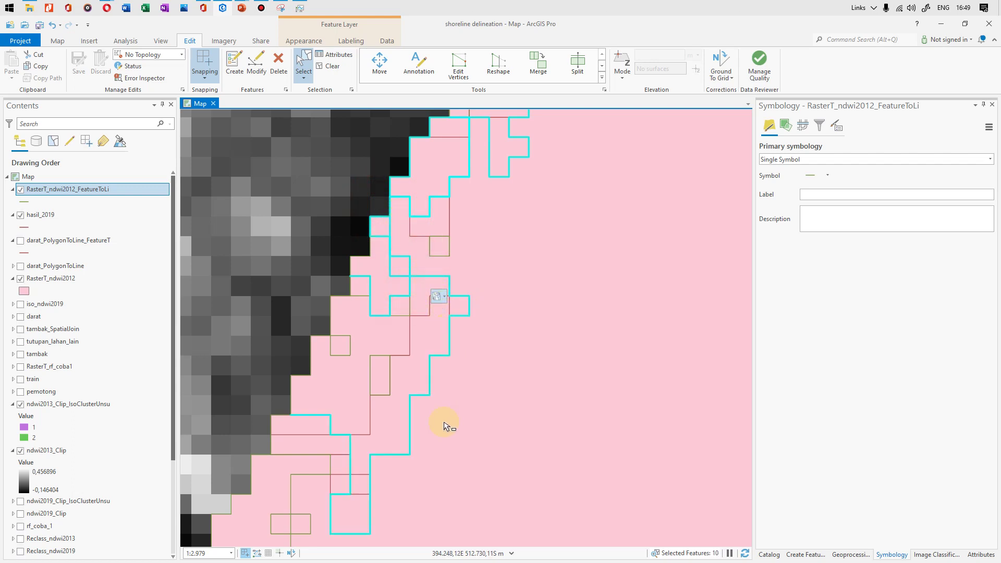
left_click_drag(434, 449, 451, 435)
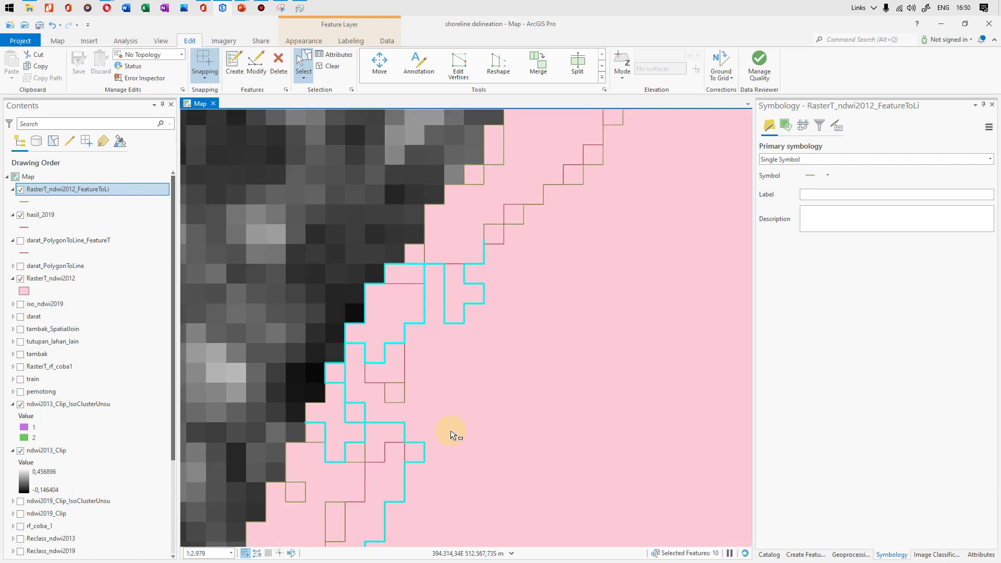
Export the selected 2012 shoreline segments to the IMAGERY folder as hasil_2013.shp.
right_click(98, 191)
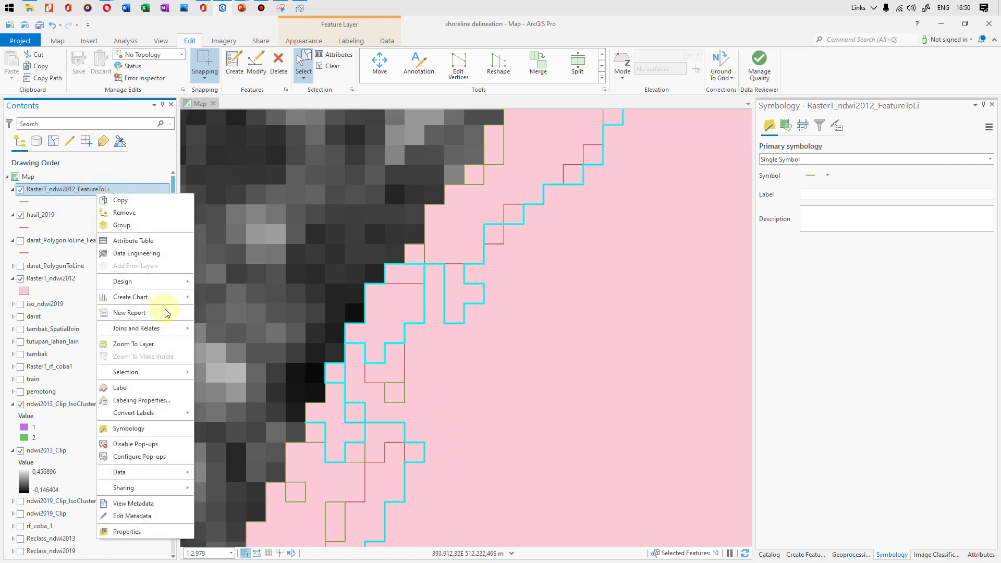
left_click(156, 472)
left_click(217, 472)
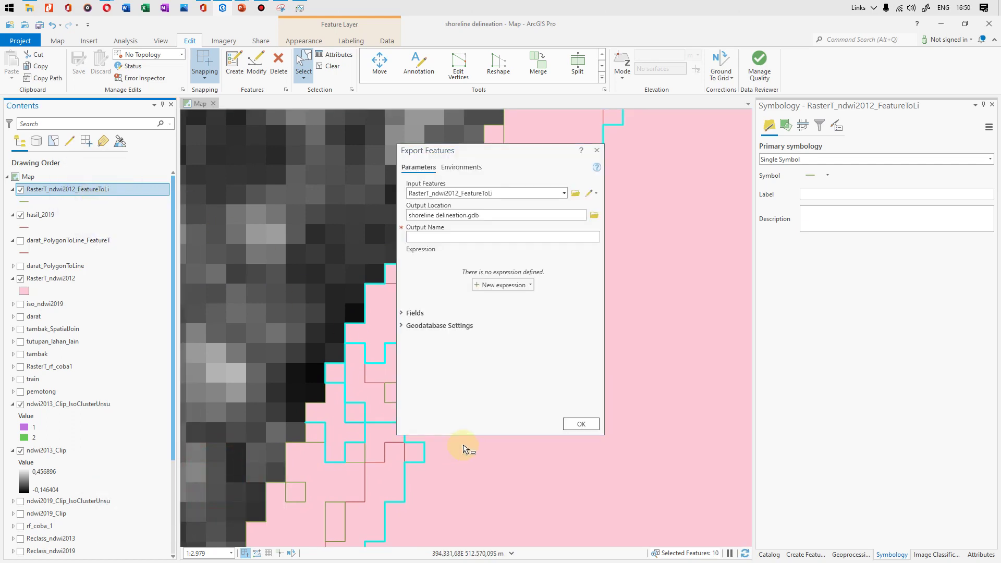
left_click(567, 238)
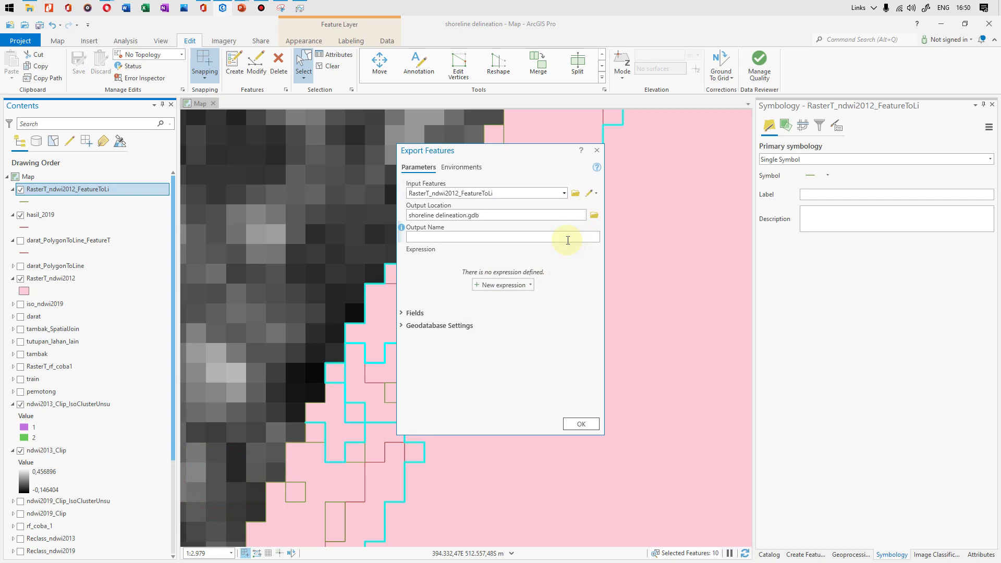
left_click(594, 216)
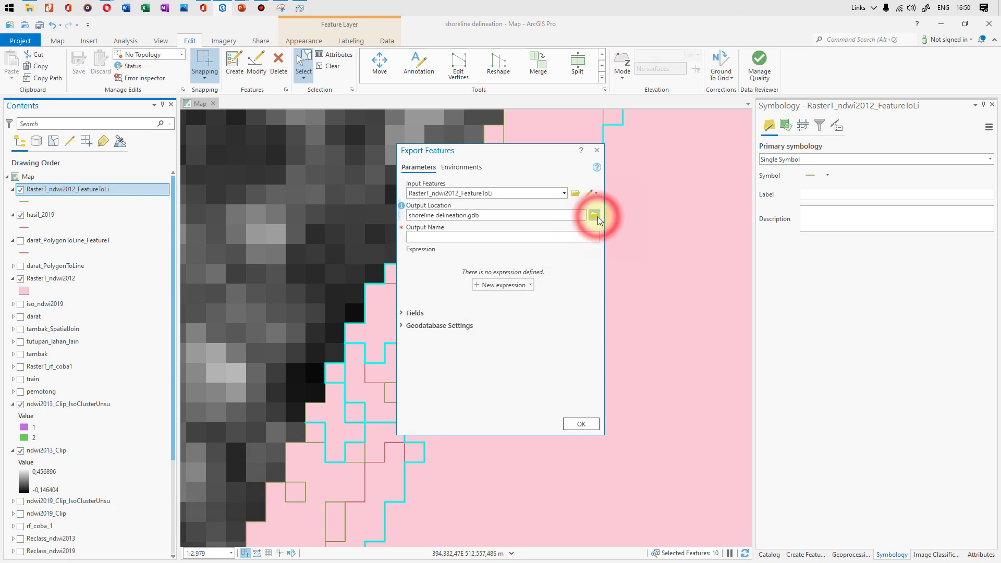
left_click(678, 313)
double_click(677, 313)
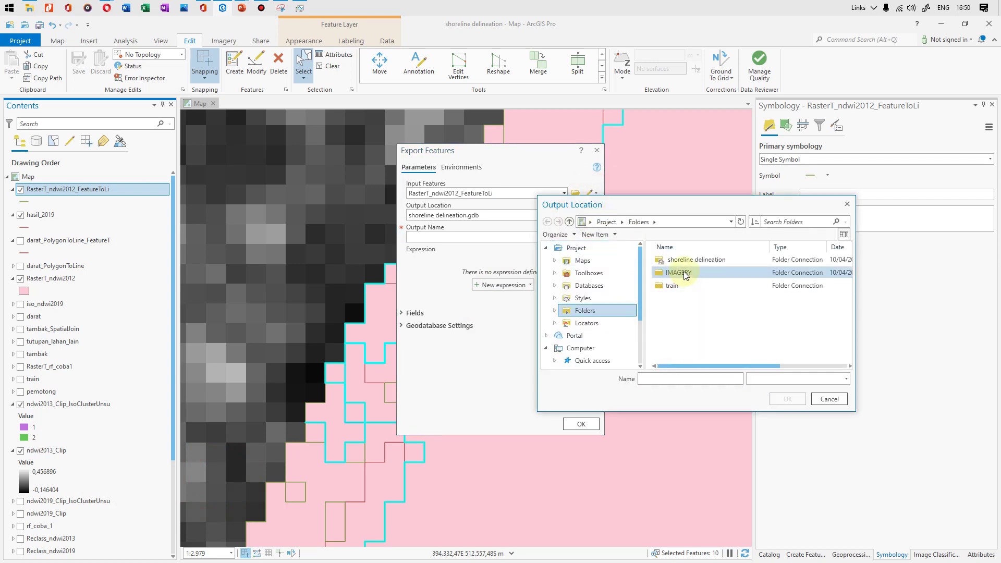
left_click(675, 272)
left_click(787, 399)
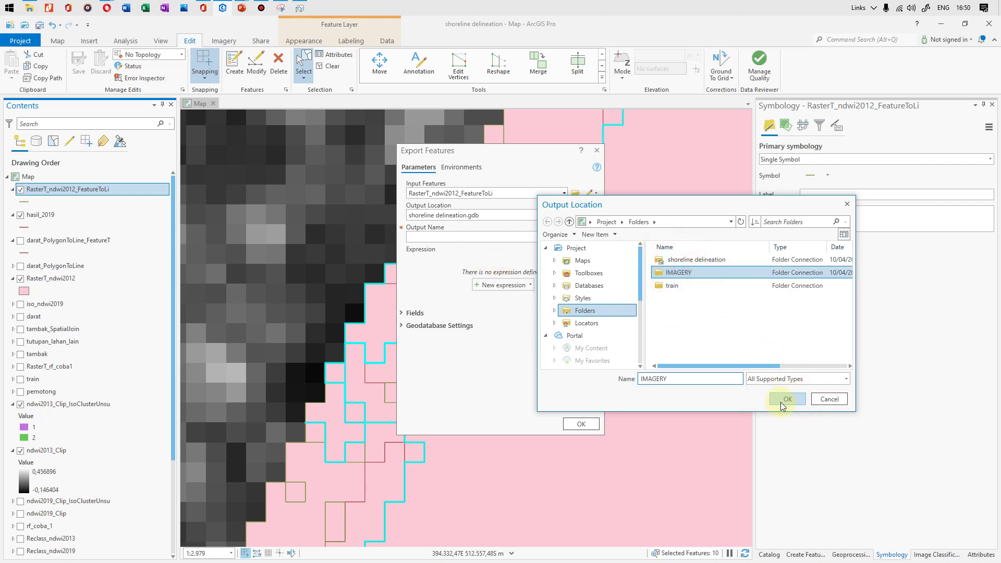
left_click(787, 399)
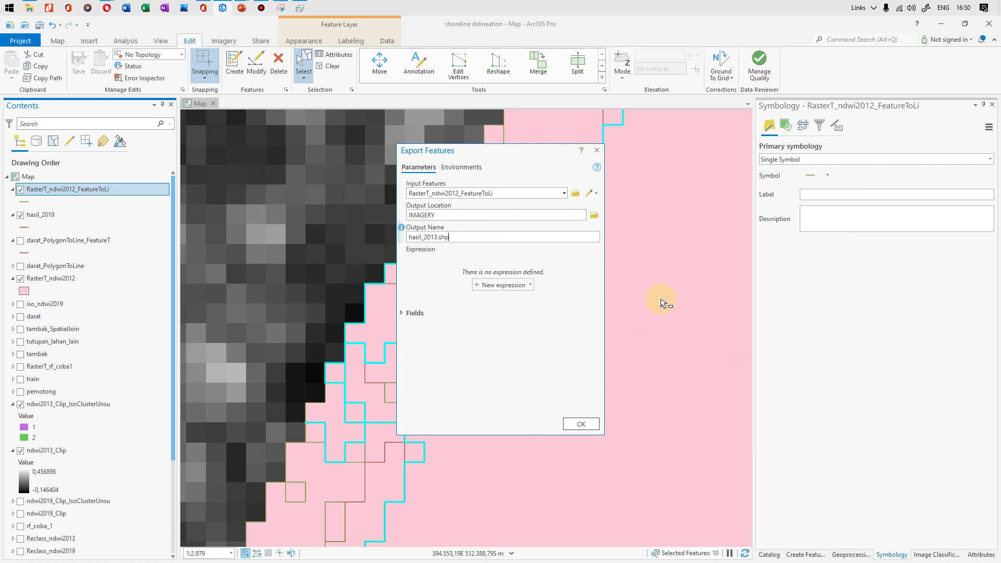
left_click(579, 430)
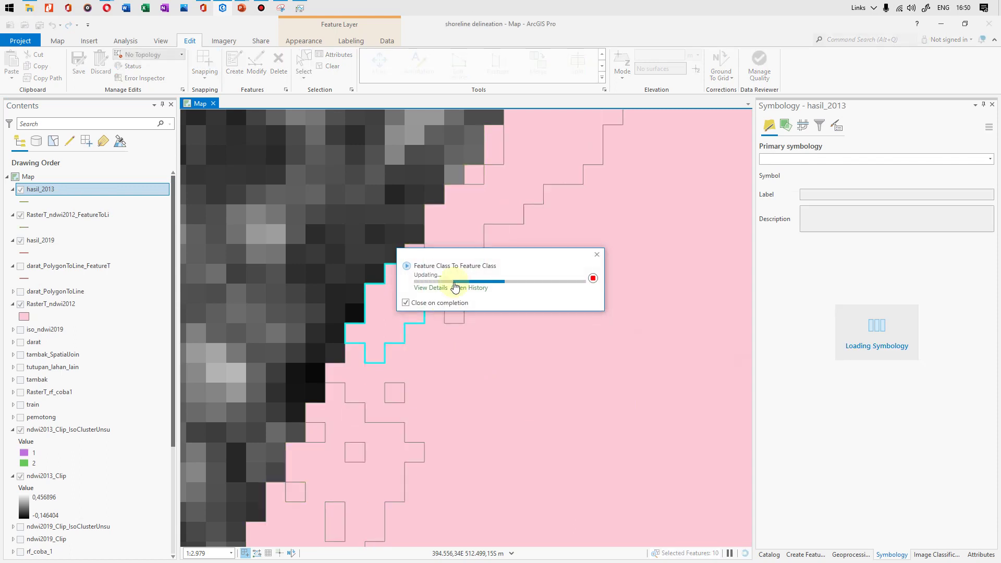
Collapse the line layer entries and hide all rasters, leaving only hasil_2013 and hasil_2019 lines visible.
left_click(14, 219)
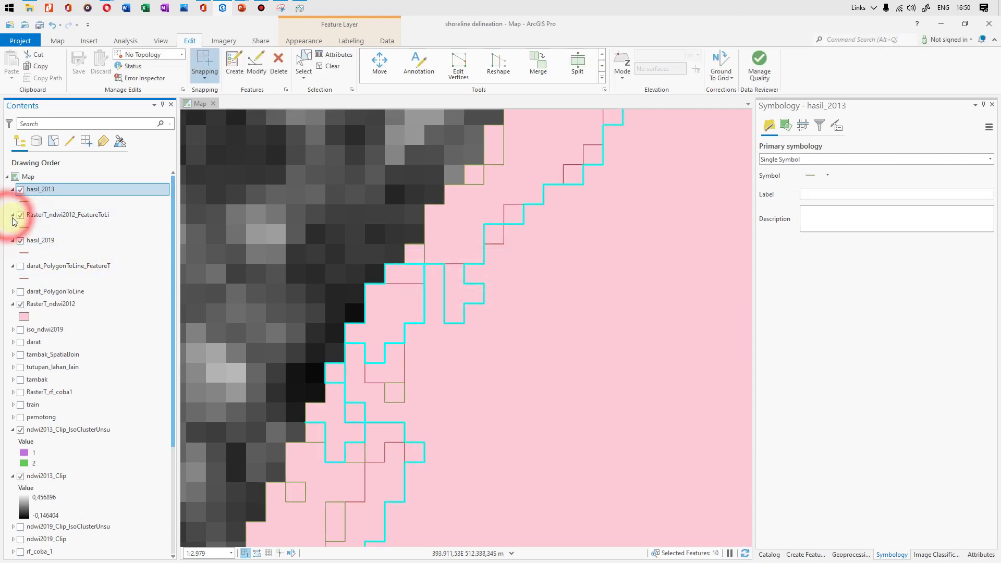
left_click(13, 254)
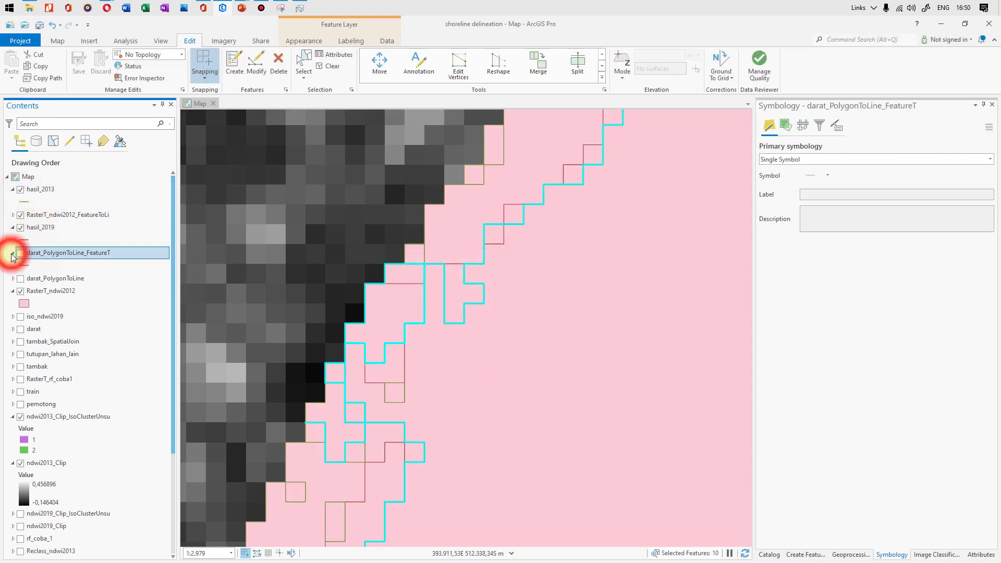
left_click(11, 254)
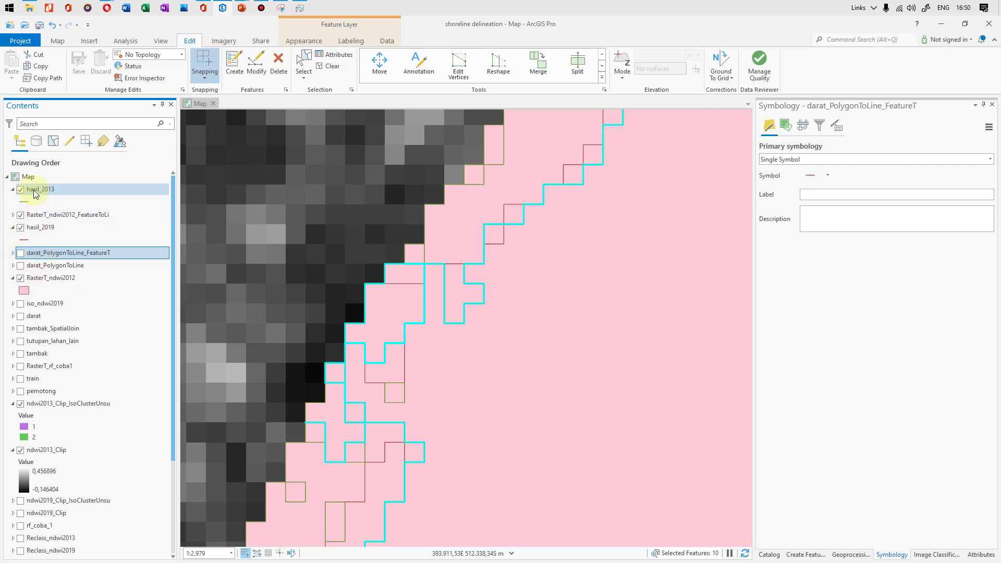
left_click(20, 214)
left_click(20, 227)
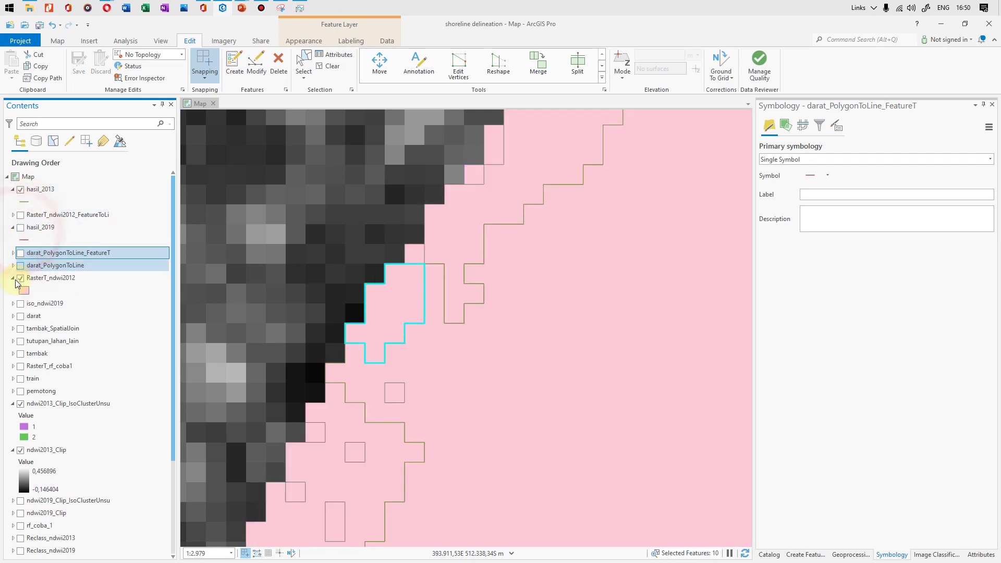
left_click(19, 278)
left_click(20, 228)
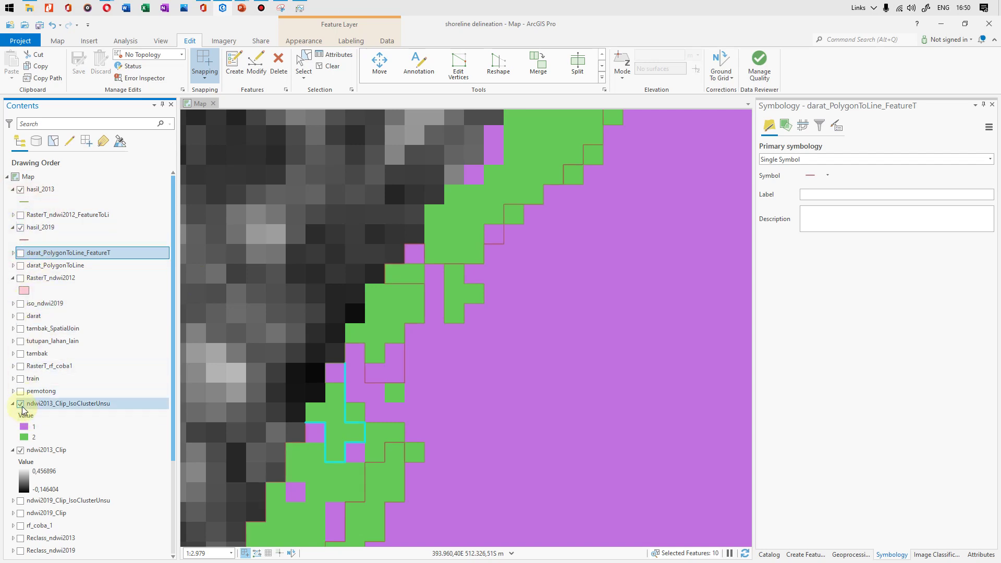
left_click(21, 403)
left_click(20, 450)
scroll(31, 443, "down", 3)
left_click(20, 436)
left_click(21, 437)
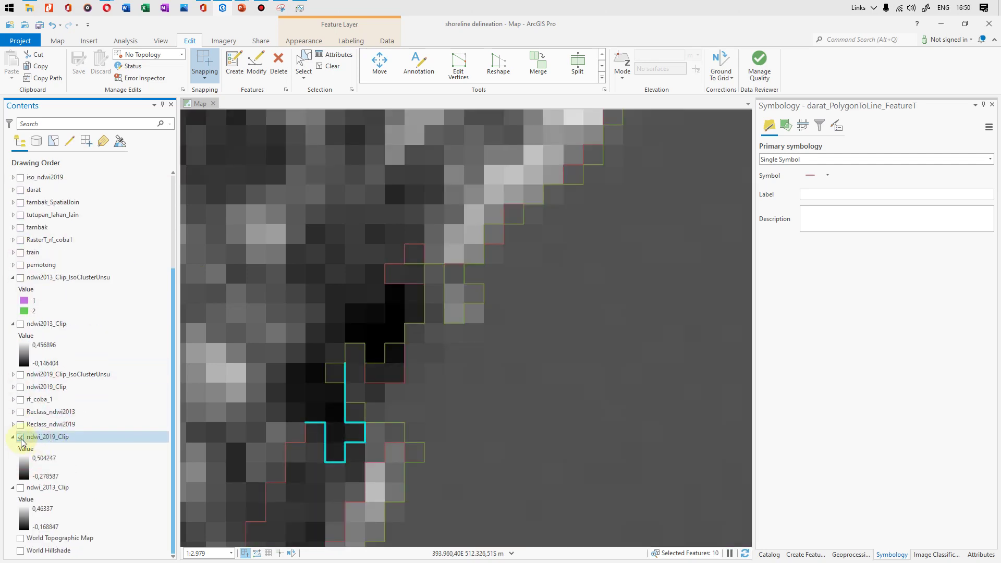
scroll(476, 353, "down", 4)
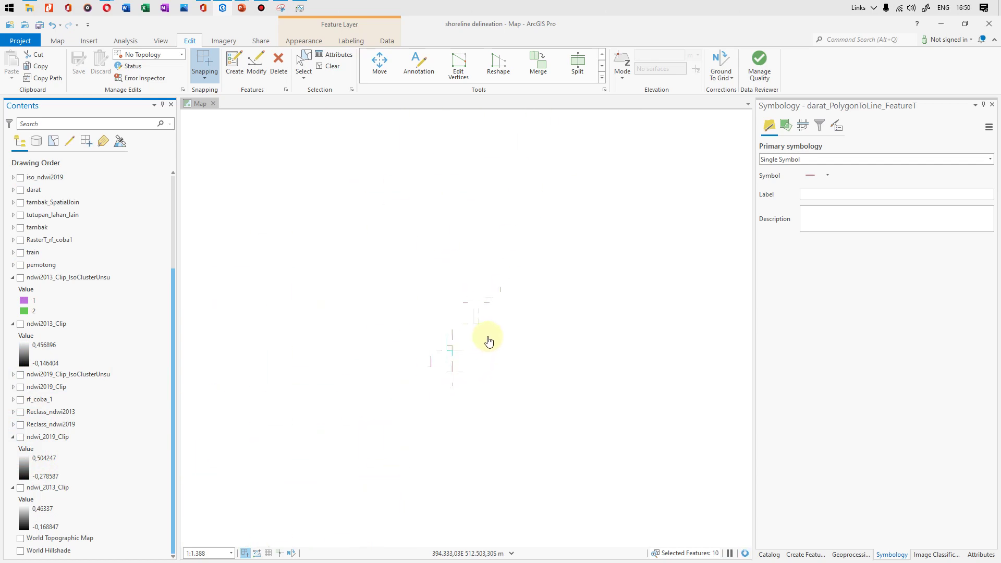
scroll(504, 336, "up", 2)
Clear the feature selection and pan to another stretch of shoreline.
left_click(499, 400)
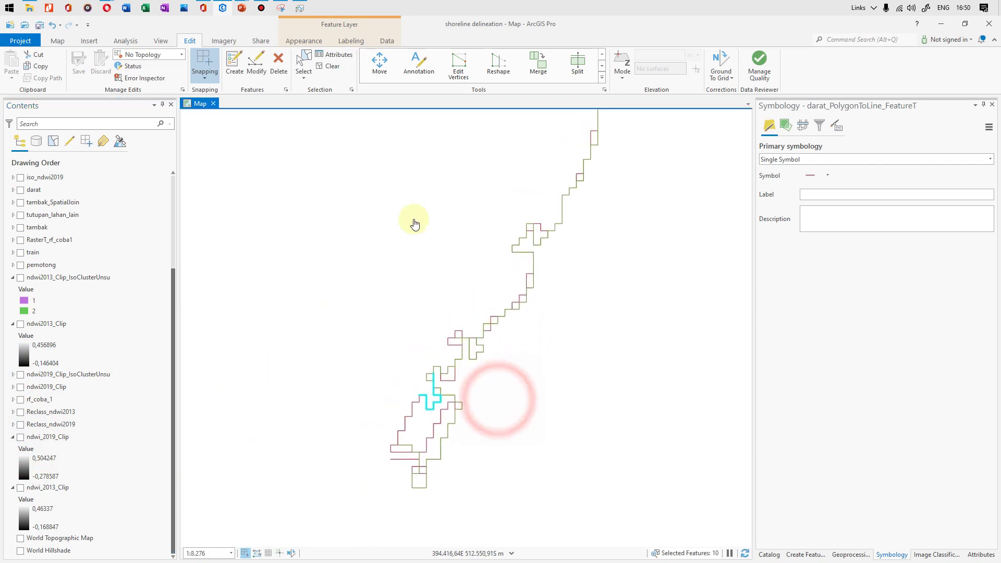
left_click(328, 67)
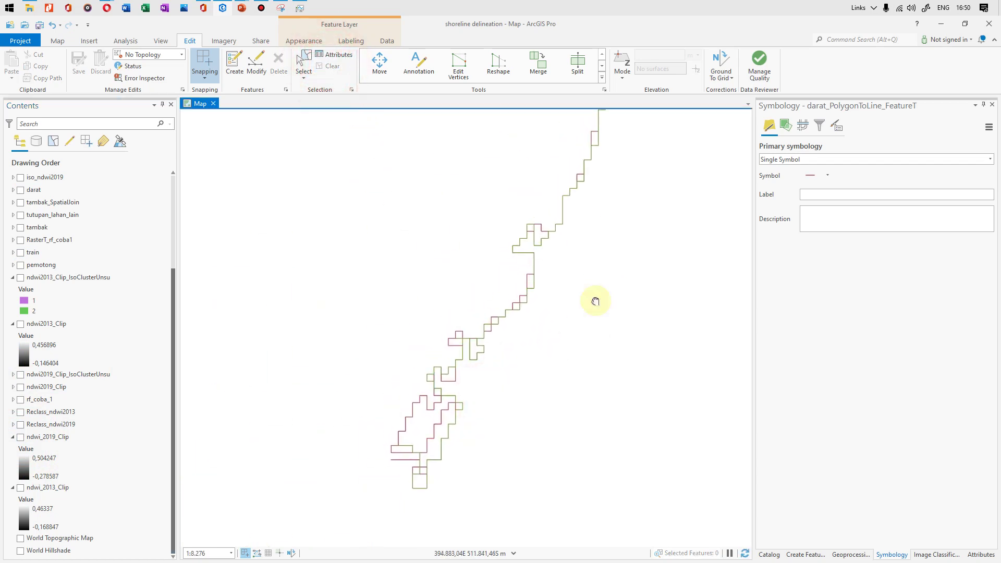
left_click_drag(593, 302, 512, 429)
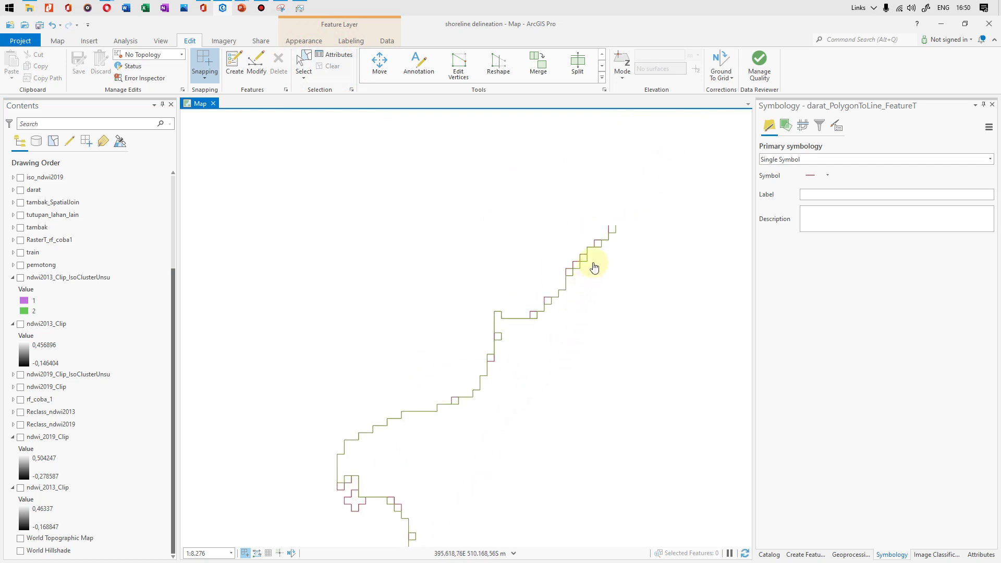
scroll(72, 339, "up", 3)
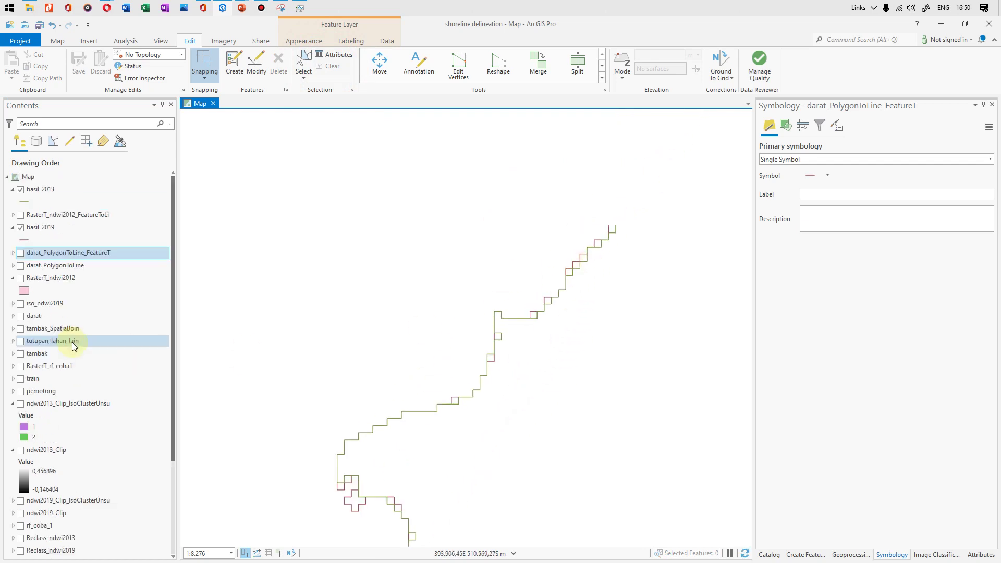
Move the ndwi2012 line layer below hasil_2019, then toggle hasil_2013 and hasil_2019 to compare them.
left_click(12, 189)
left_click_drag(32, 204, 22, 223)
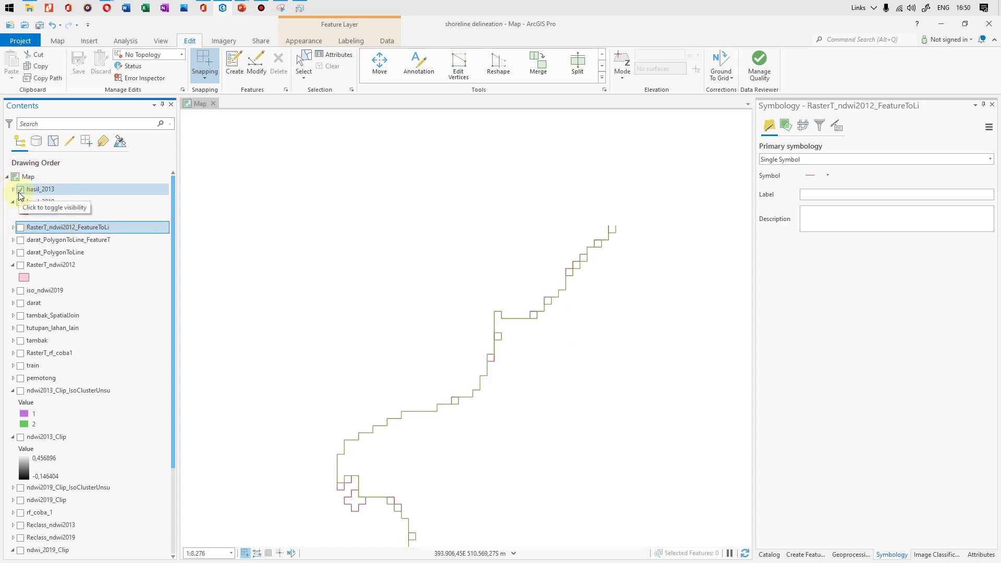
left_click(19, 190)
left_click(20, 190)
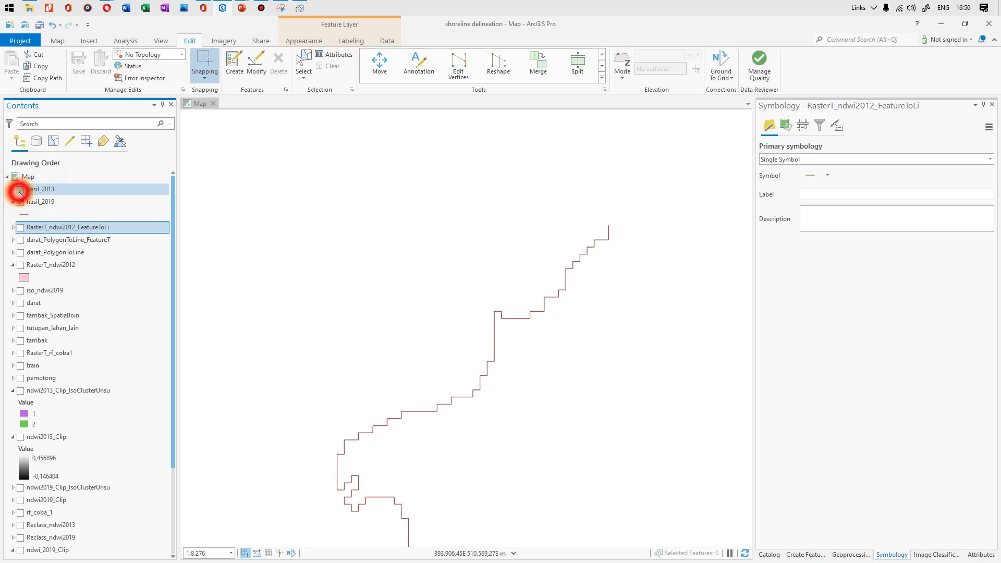
left_click(20, 202)
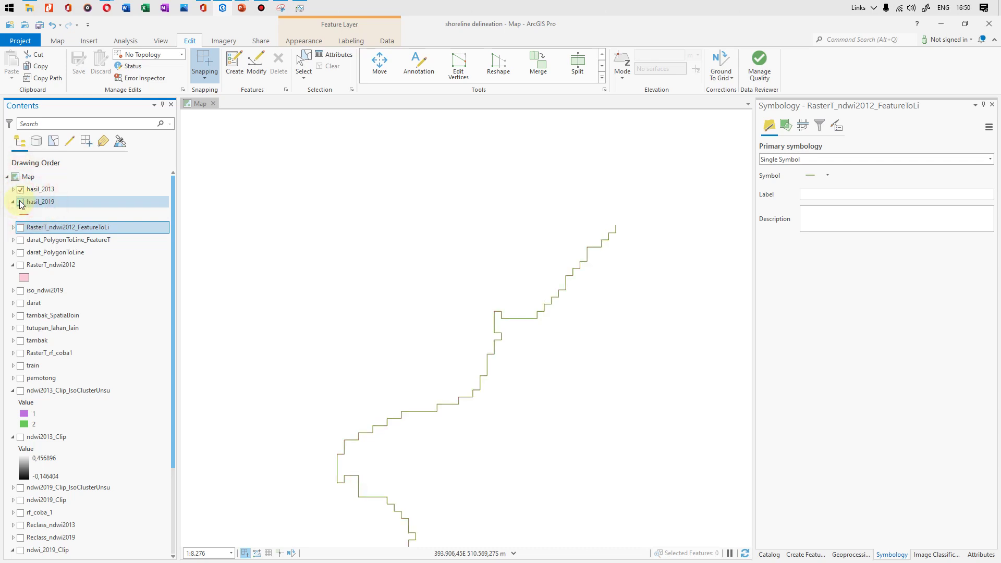
left_click(20, 203)
left_click(19, 202)
left_click(20, 203)
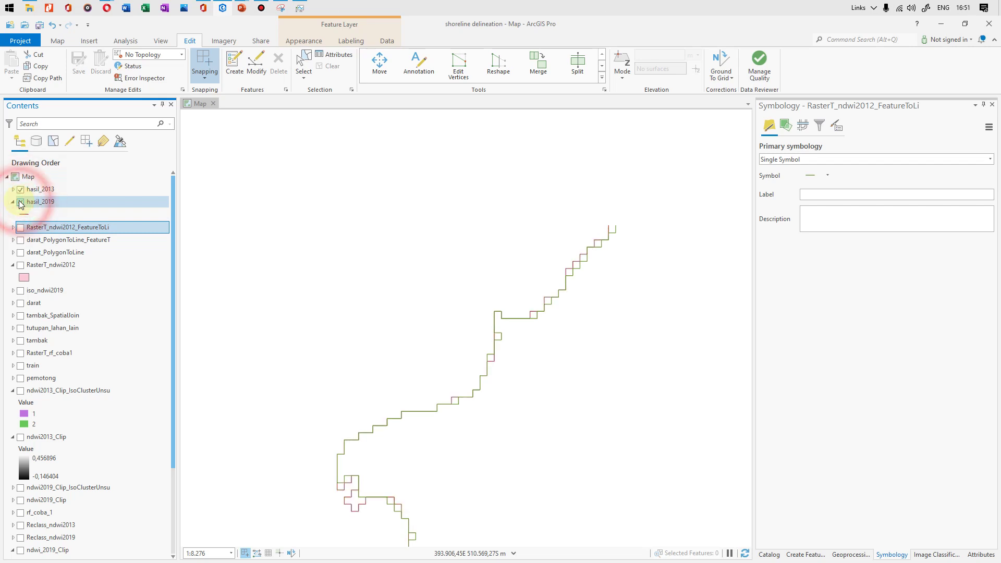
left_click(20, 202)
left_click(20, 203)
left_click(20, 202)
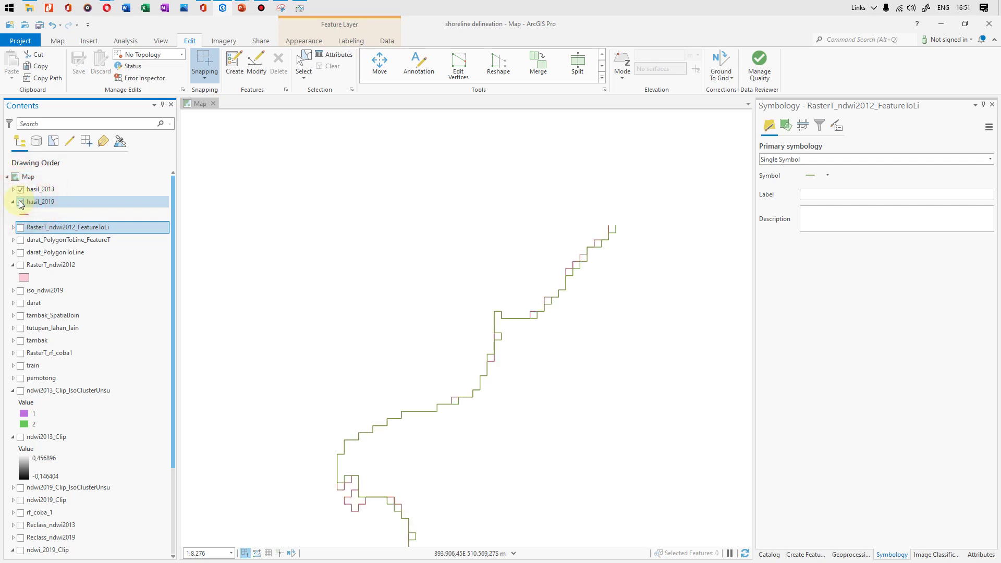
left_click(20, 202)
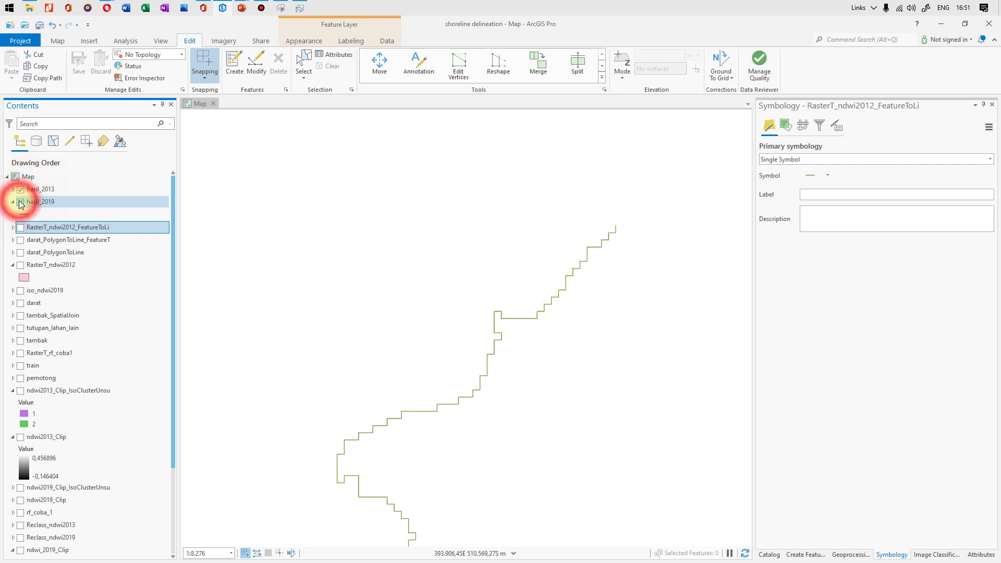
Pan to the southern shoreline stretch and inspect a hasil_2019 line's attributes.
left_click_drag(443, 391, 424, 347)
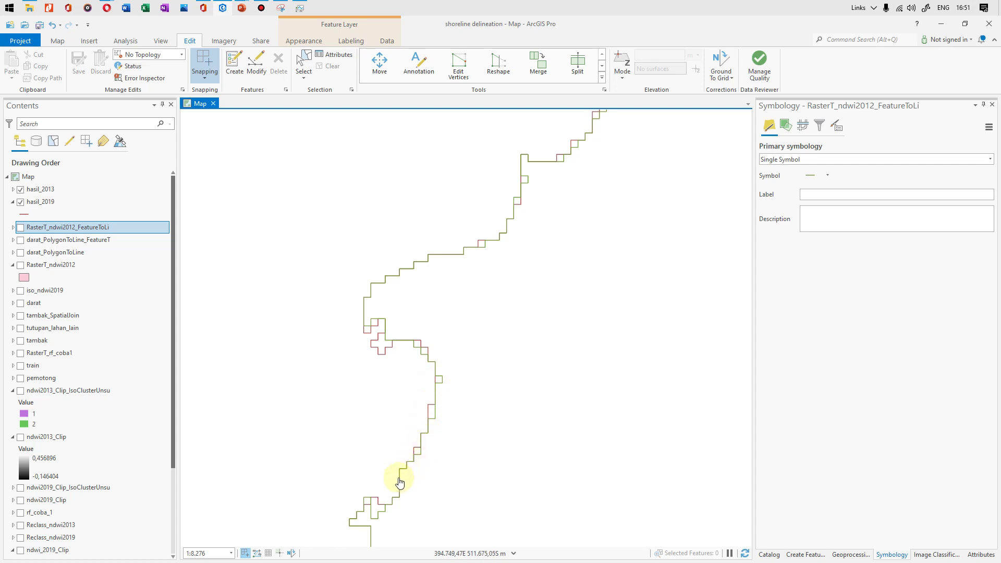
left_click_drag(395, 506, 414, 408)
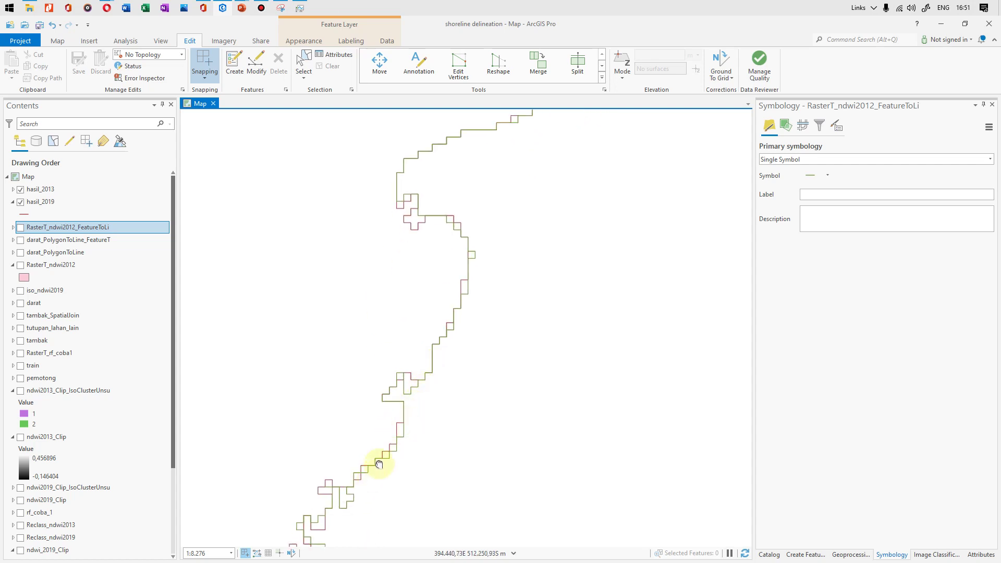
left_click_drag(375, 460, 369, 400)
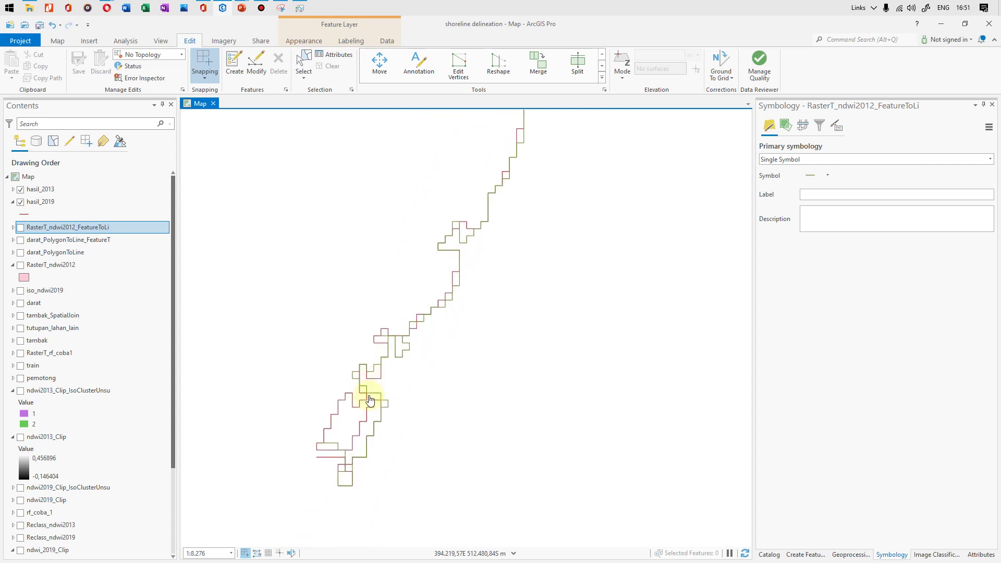
left_click(339, 414)
left_click(339, 414)
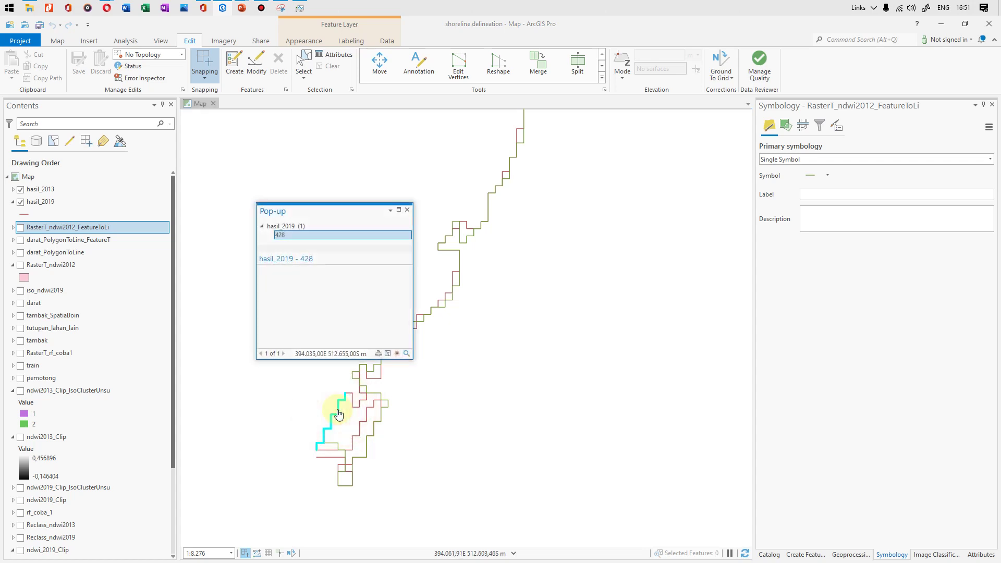
left_click(407, 209)
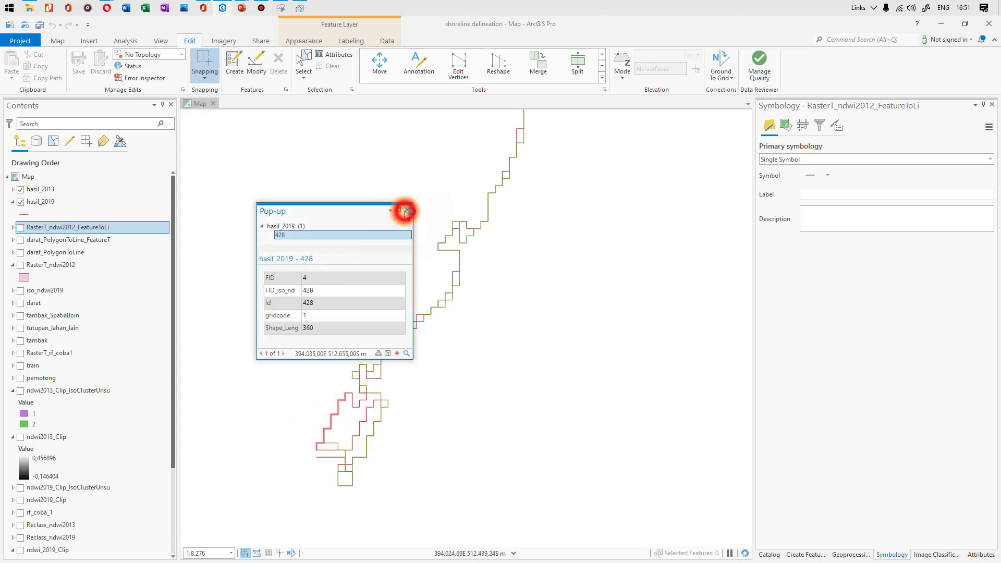
Inspect a hasil_2019 shoreline feature's attributes and select a stray segment near the southern tip.
left_click(256, 61)
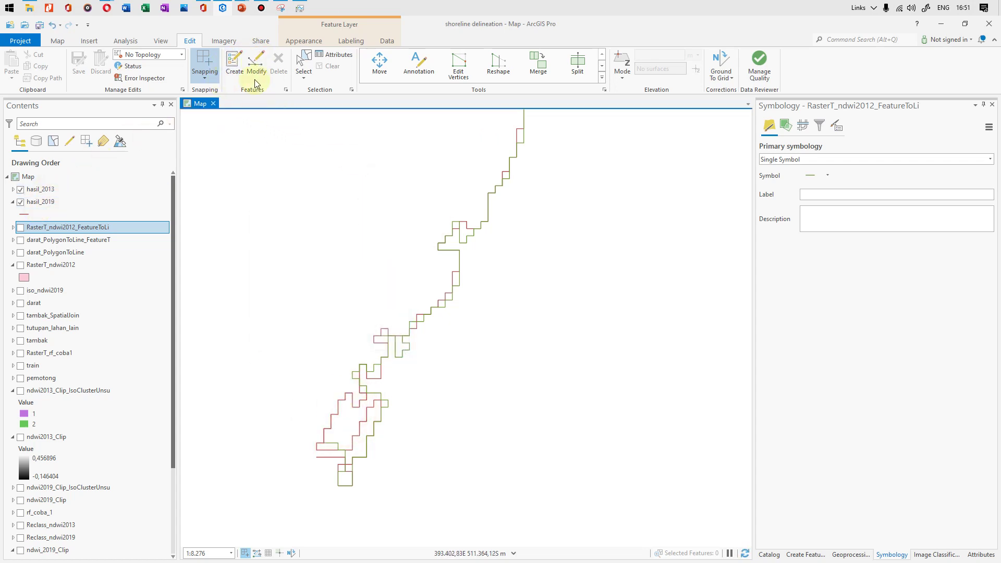
left_click(257, 65)
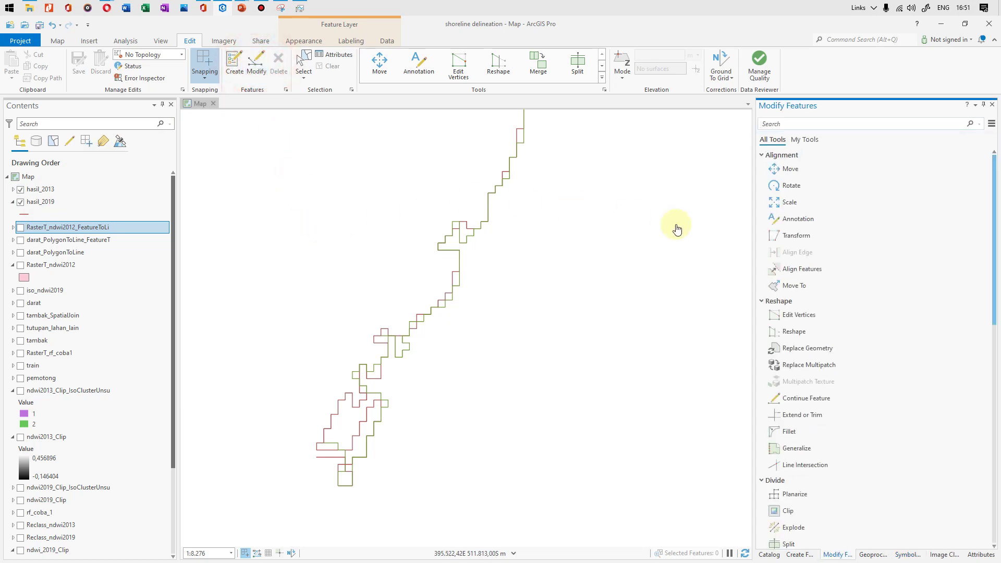
scroll(836, 383, "down", 10)
scroll(468, 385, "down", 2)
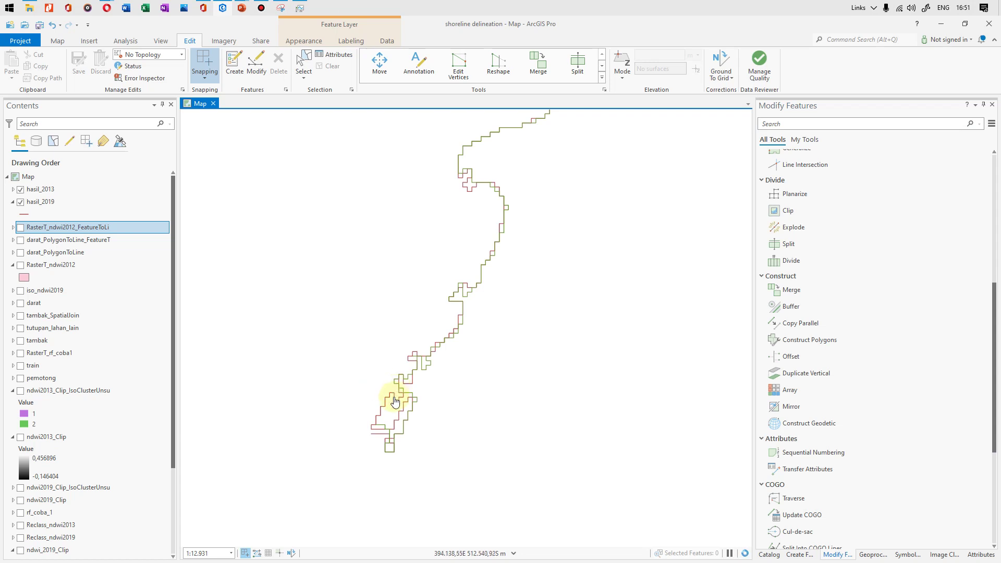
left_click(393, 395)
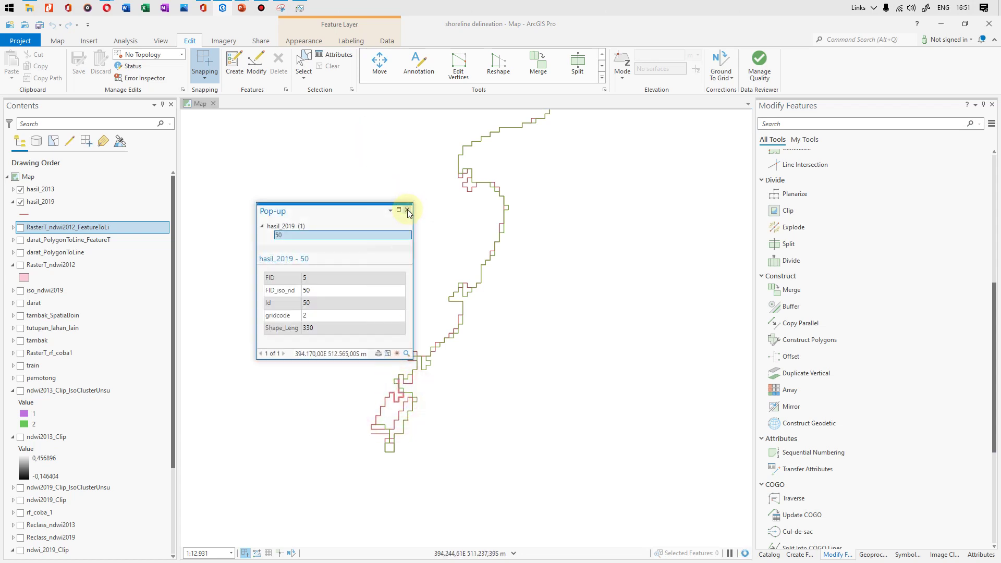
left_click(408, 211)
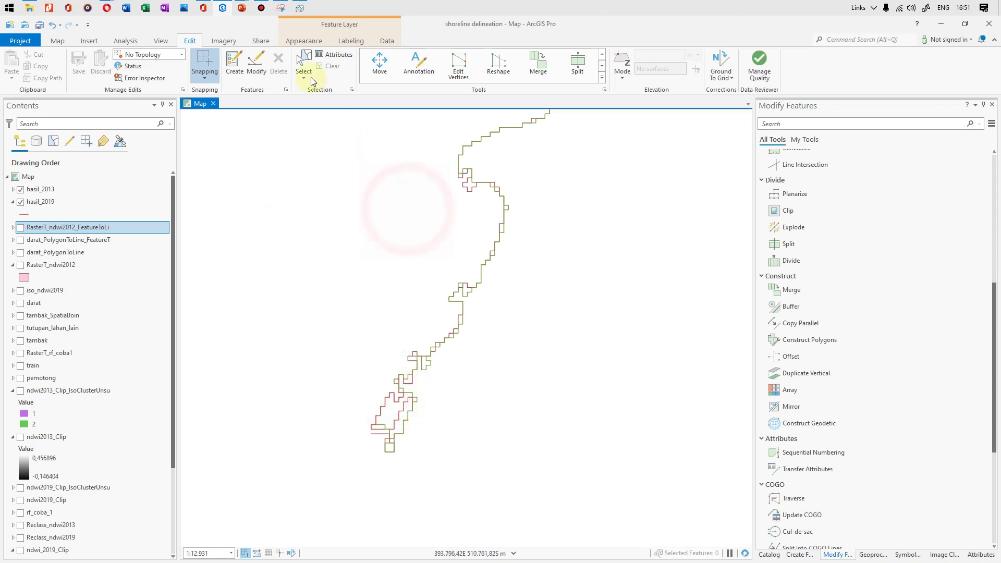
left_click(393, 397)
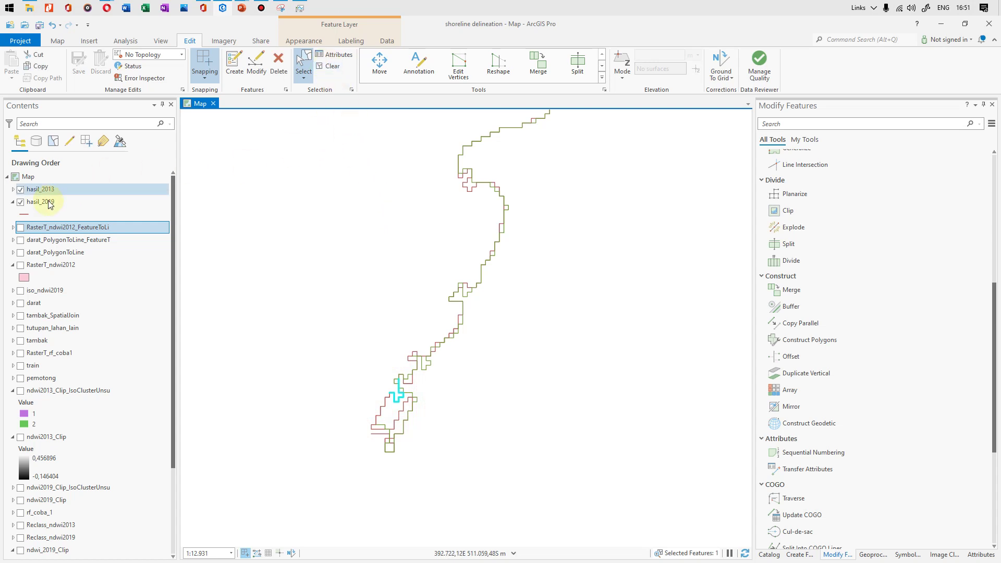
Toggle hasil_2013 and hasil_2019 to compare, then clear the selection and show only hasil_2019.
left_click(22, 191)
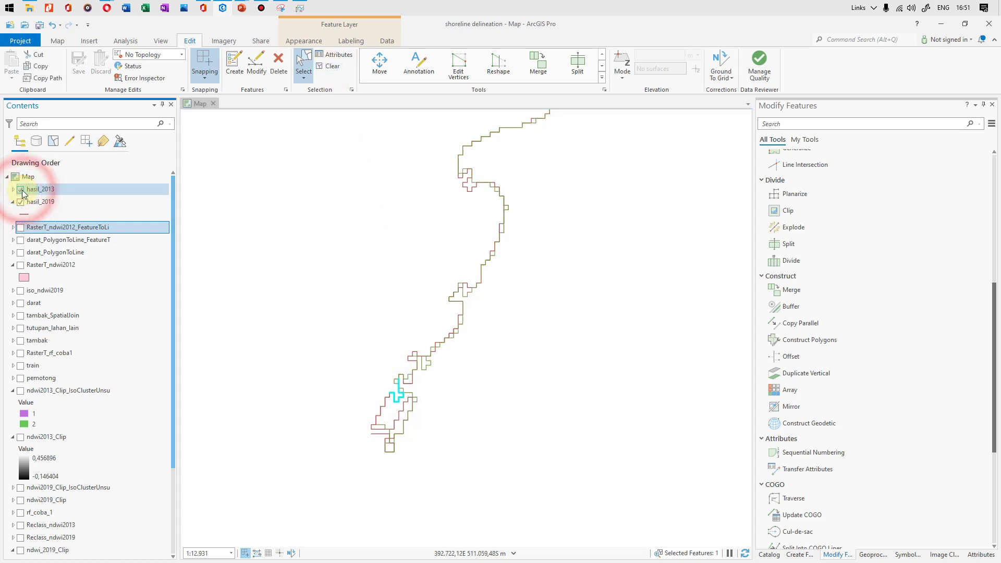
left_click(21, 203)
left_click(21, 203)
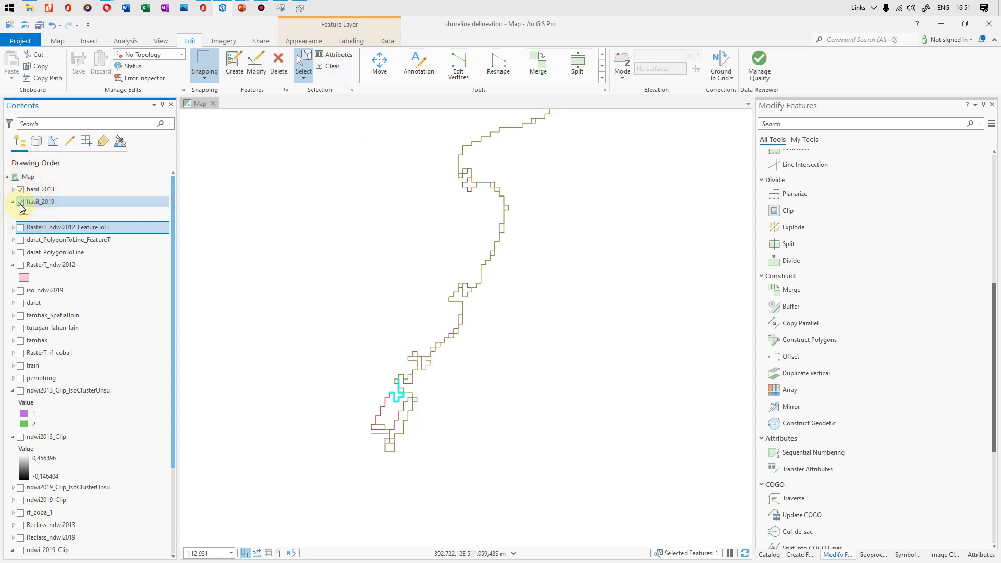
left_click(21, 190)
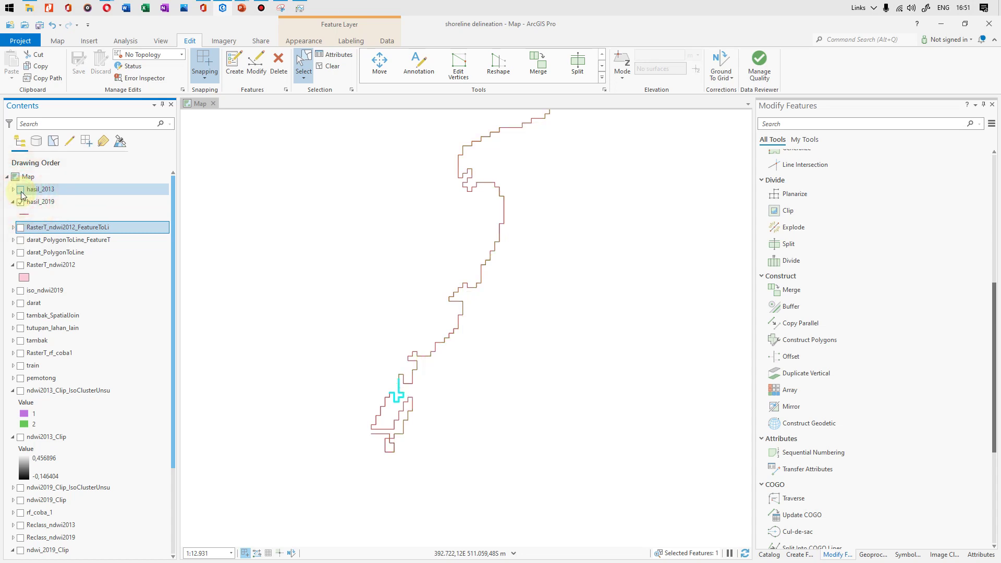
left_click(21, 191)
left_click(21, 191)
left_click(21, 191)
left_click(20, 192)
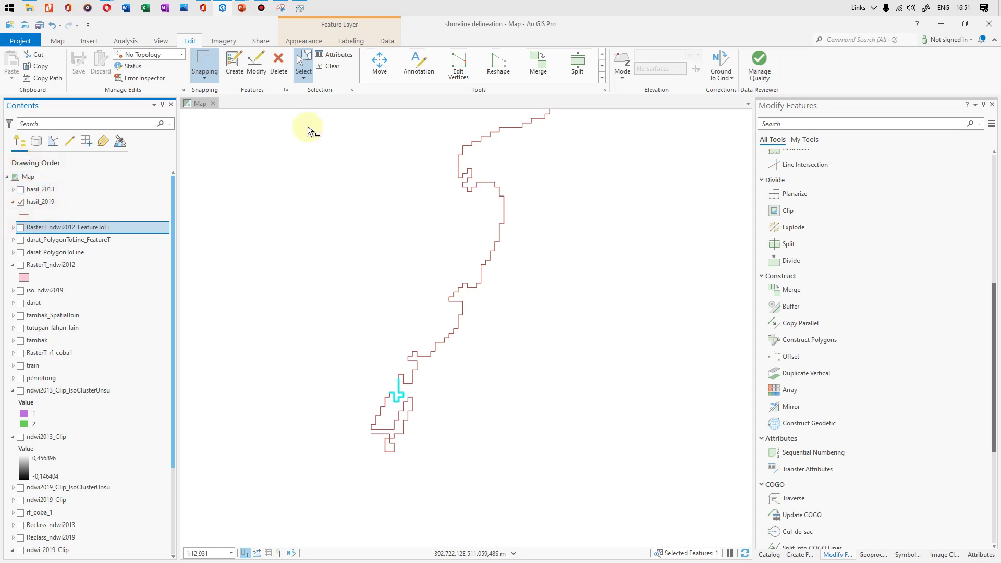
left_click(330, 67)
scroll(500, 393, "up", 1)
scroll(550, 228, "down", 1)
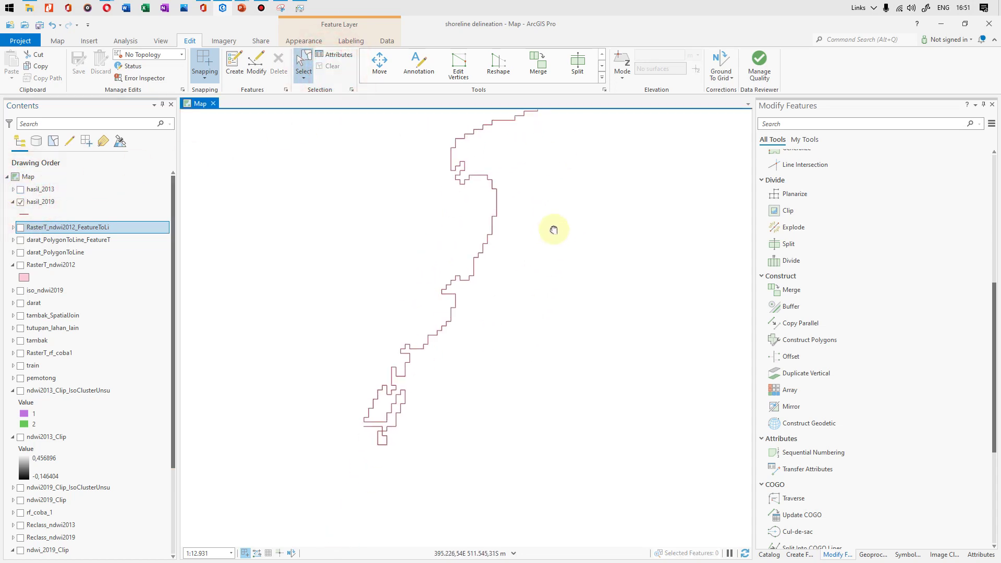
left_click(21, 201)
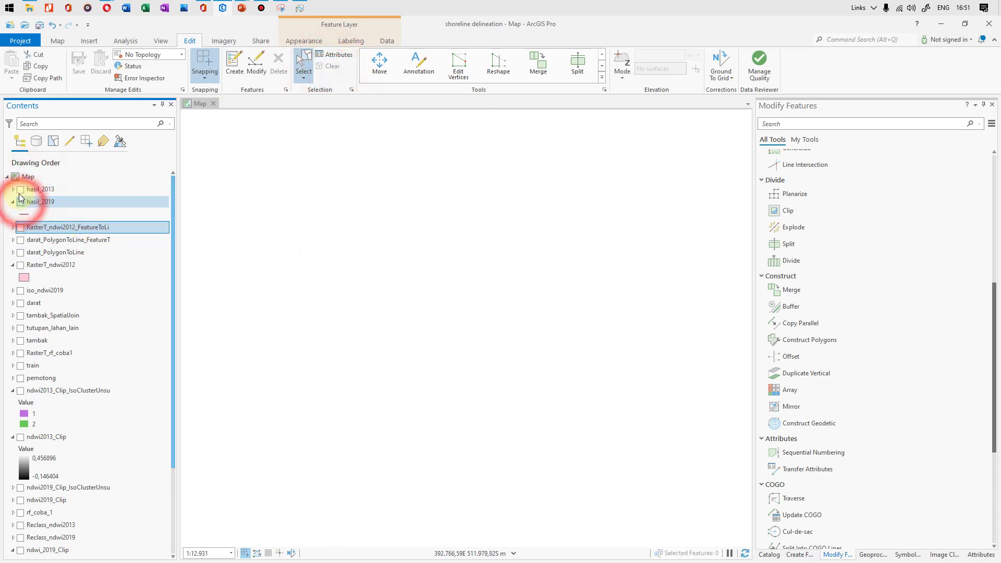
left_click(21, 190)
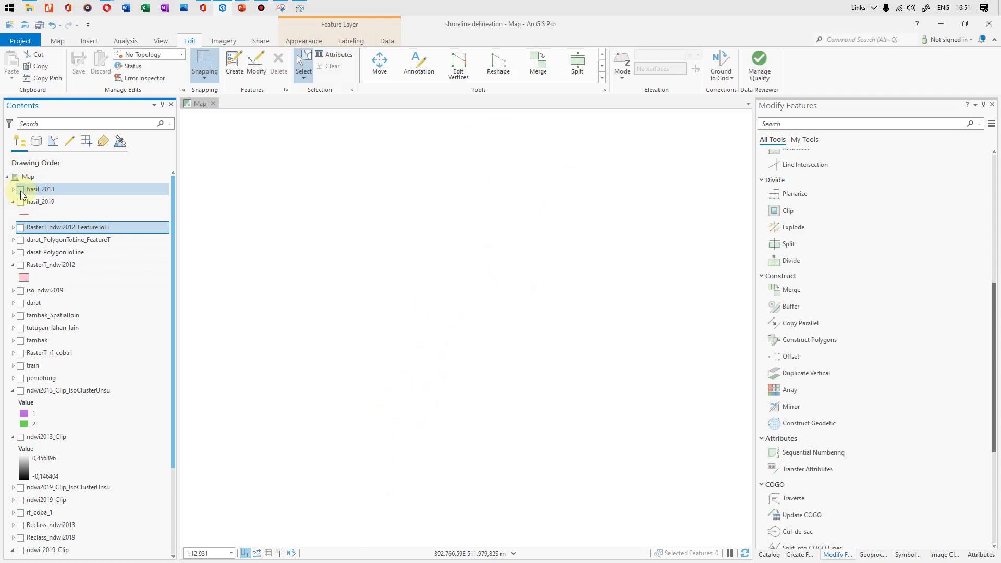
left_click(21, 189)
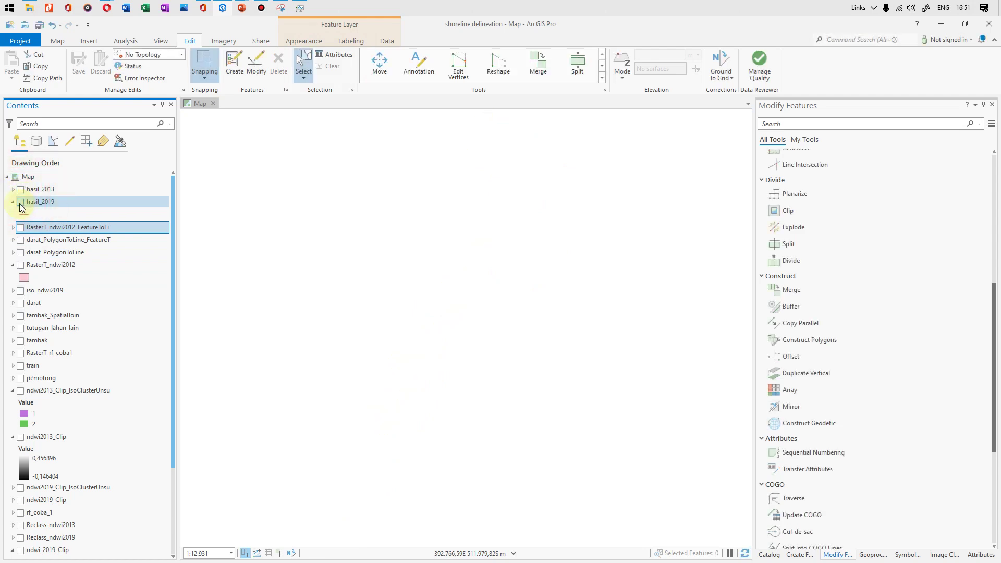
left_click(21, 202)
scroll(380, 398, "up", 3)
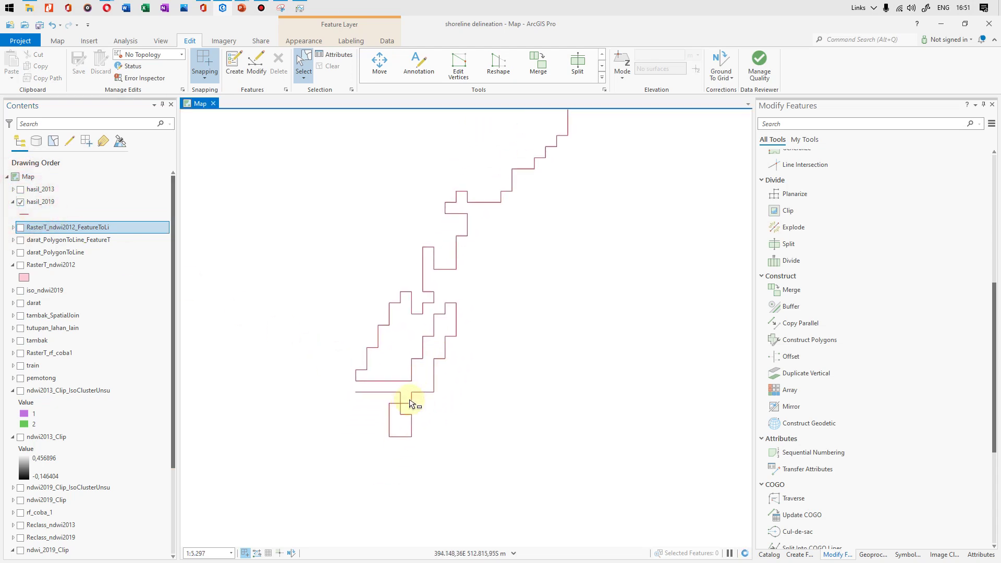
Delete the stray horizontal segment and the small stray loop at hasil_2019's southern tip.
left_click(397, 396)
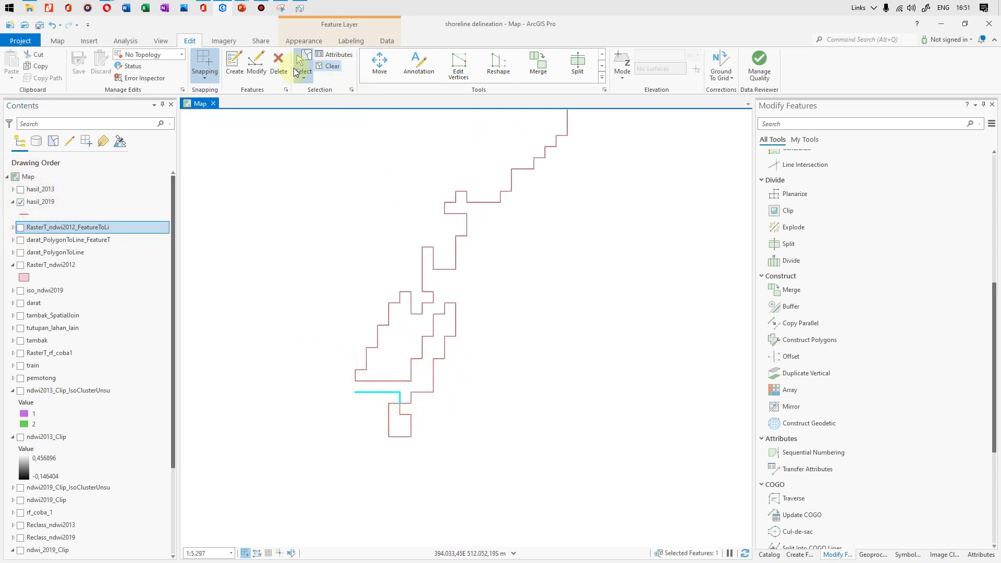
left_click(278, 64)
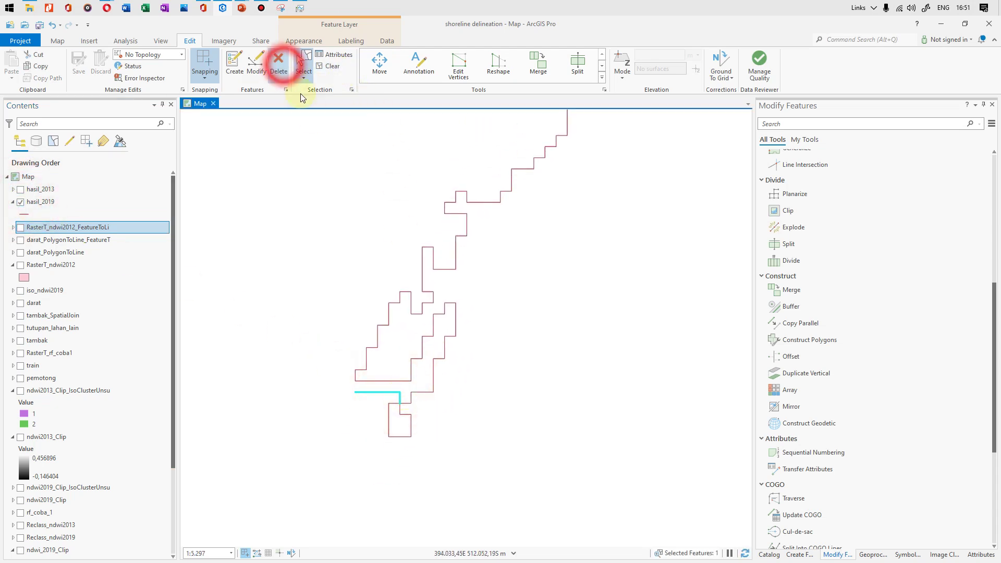
left_click(395, 408)
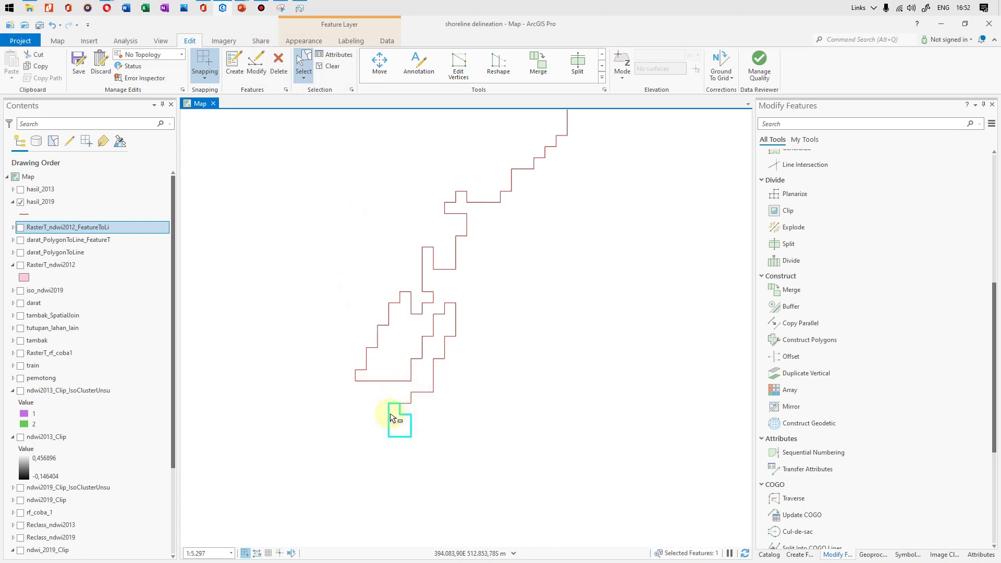
left_click(328, 66)
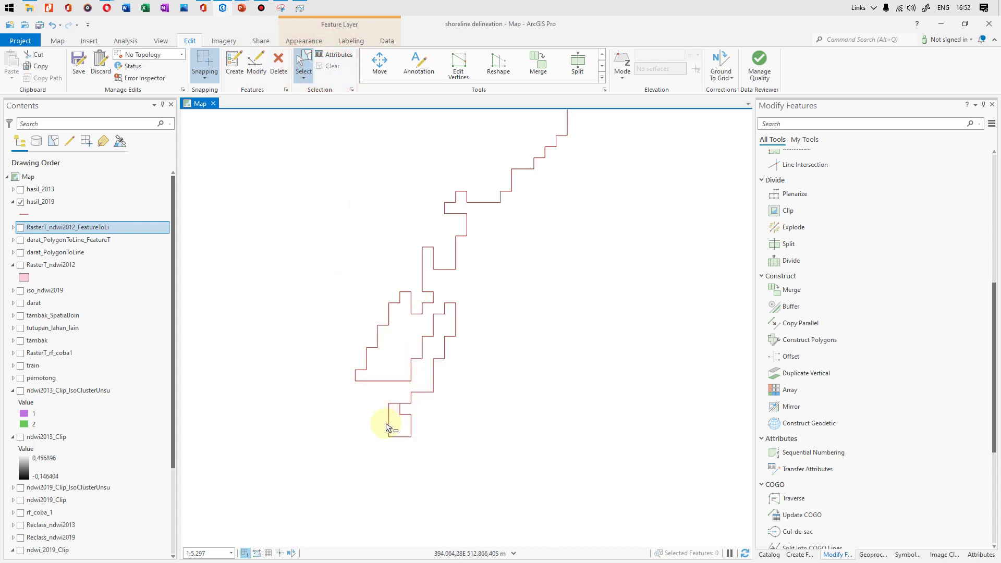
left_click(390, 429)
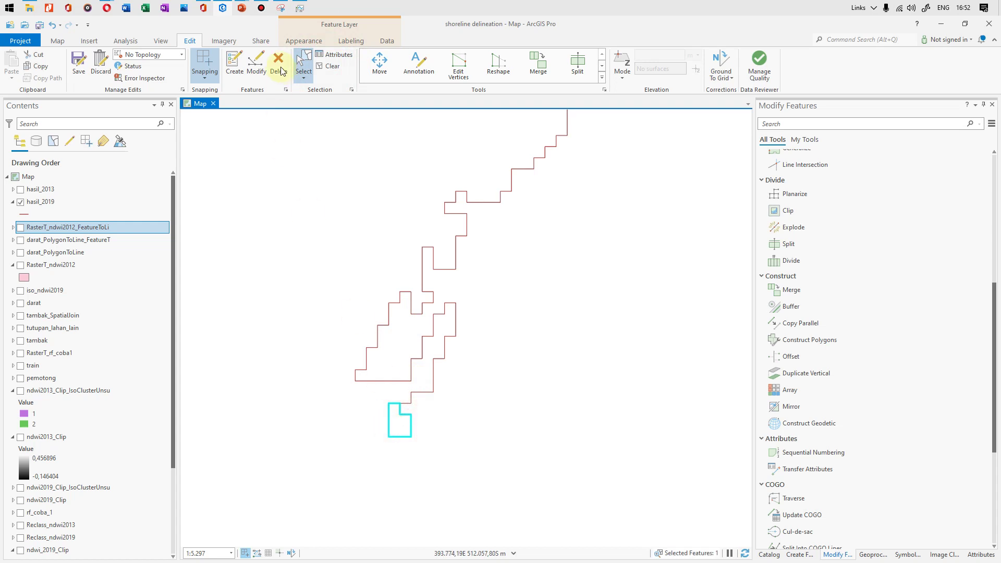
left_click(279, 65)
scroll(482, 352, "down", 2)
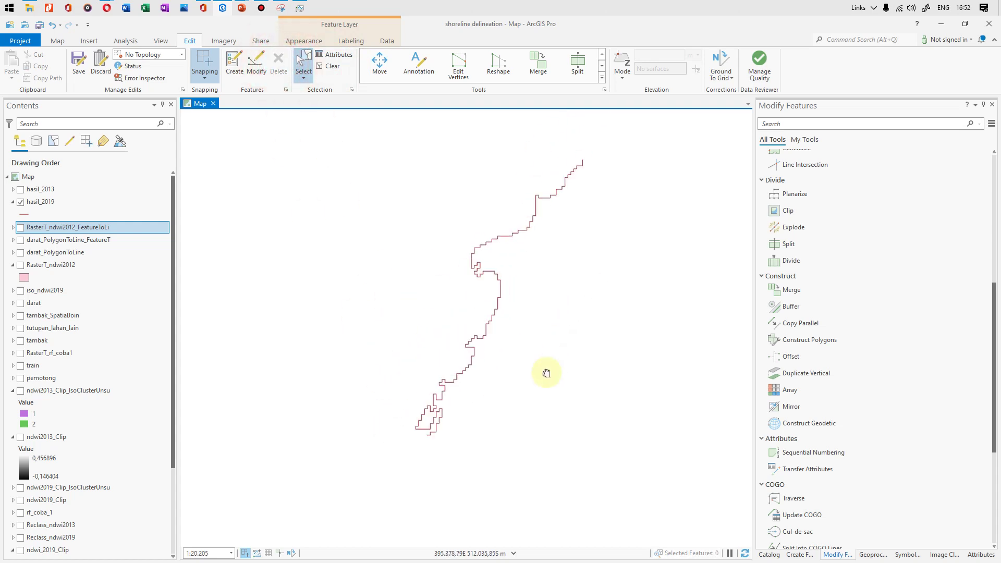
Turn on hasil_2013 and flick it off and on against hasil_2019, ending visible.
left_click(20, 190)
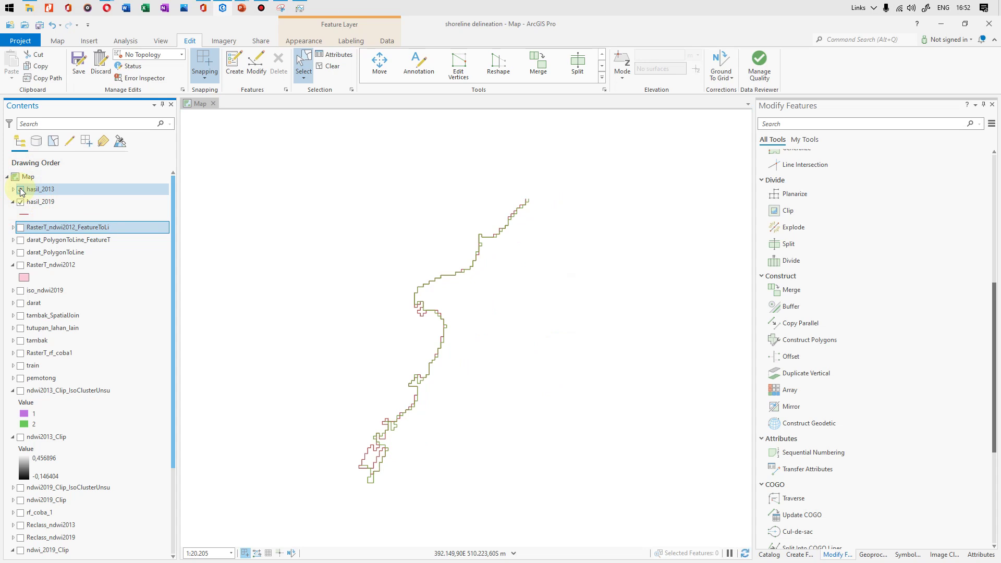
left_click(21, 190)
left_click(21, 189)
left_click(21, 190)
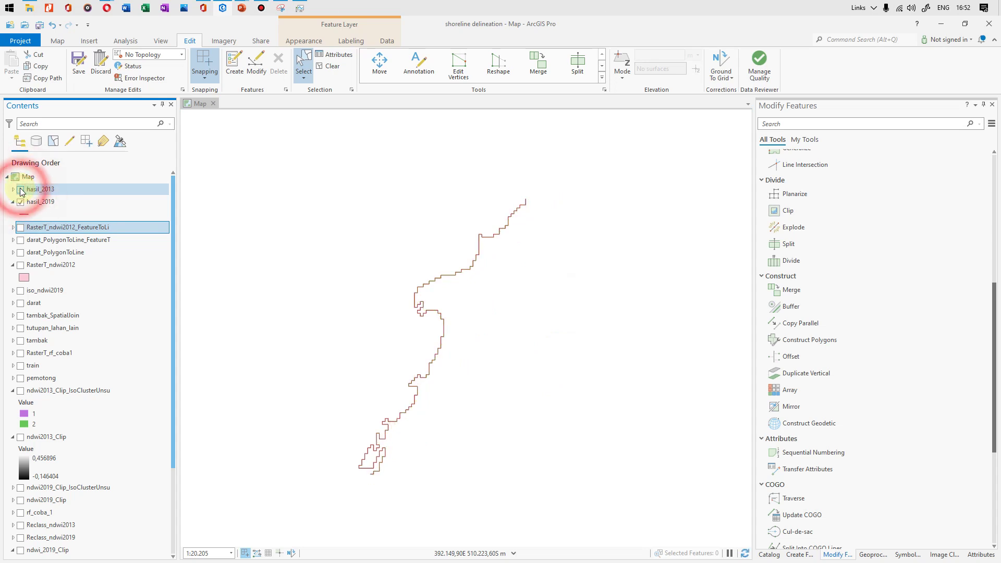
left_click(21, 190)
left_click(21, 189)
left_click(21, 190)
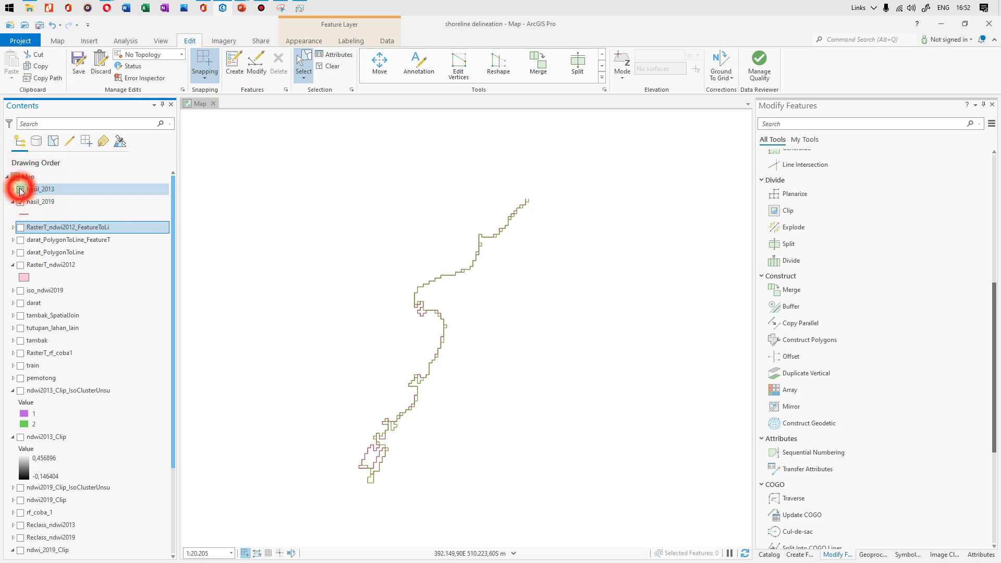
left_click(21, 189)
left_click(21, 189)
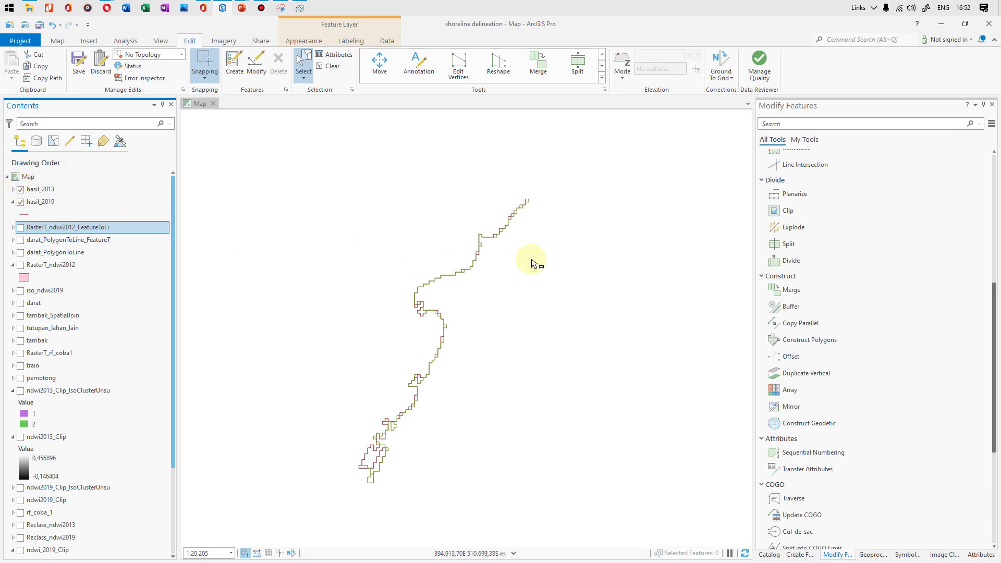
Zoom and pan along the coast to compare the overlaid hasil_2013 and hasil_2019 lines.
scroll(426, 326, "up", 4)
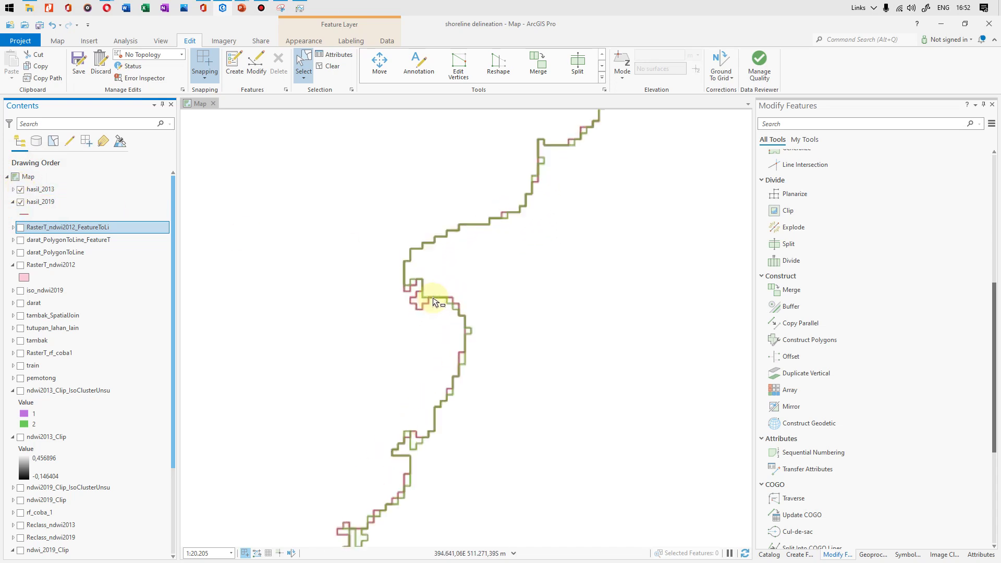
mouse_move(467, 251)
left_mouse_down()
mouse_move(447, 357)
mouse_move(476, 252)
left_mouse_up()
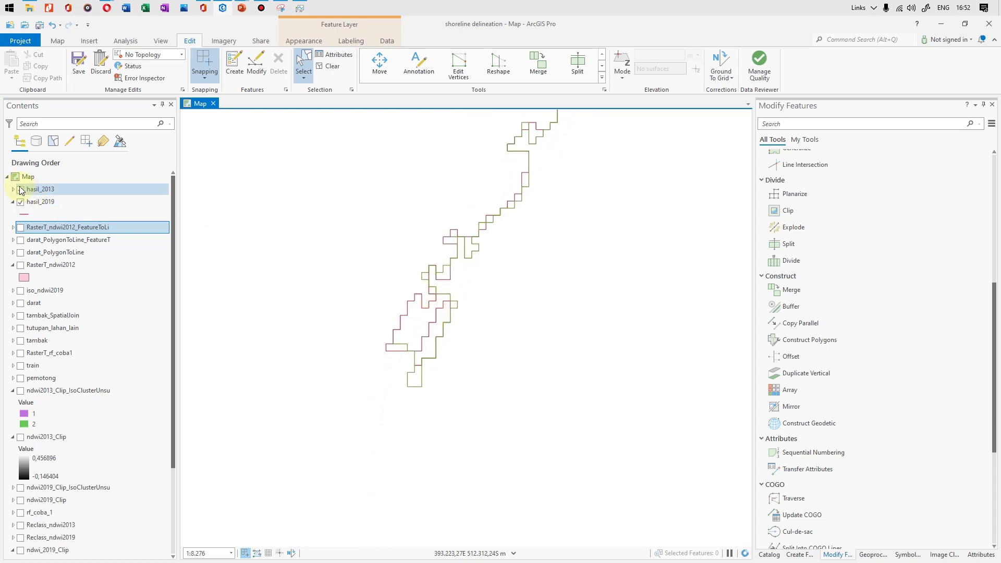
left_click_drag(540, 162, 464, 368)
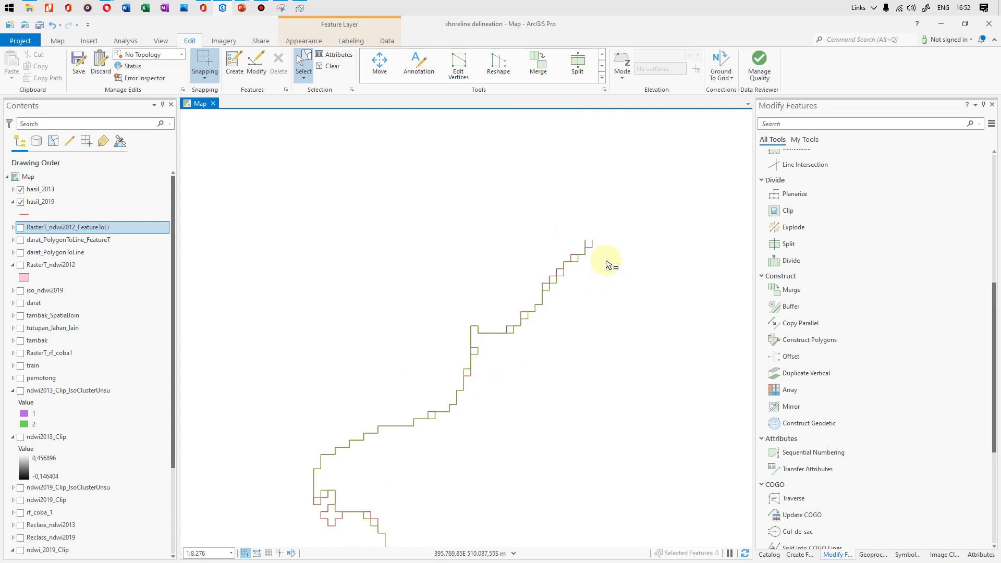
left_click_drag(606, 264, 554, 328)
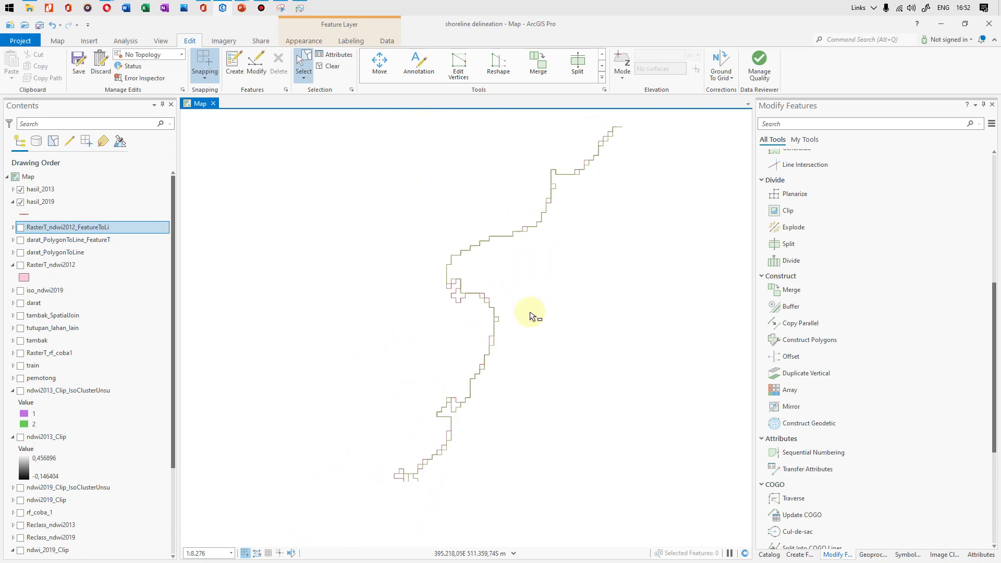
scroll(529, 315, "down", 2)
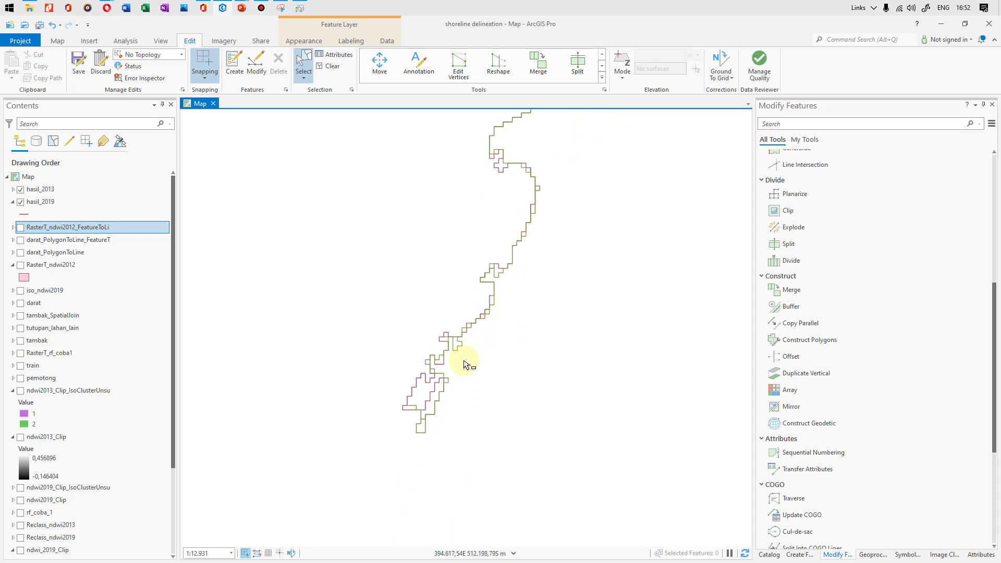
scroll(421, 393, "up", 4)
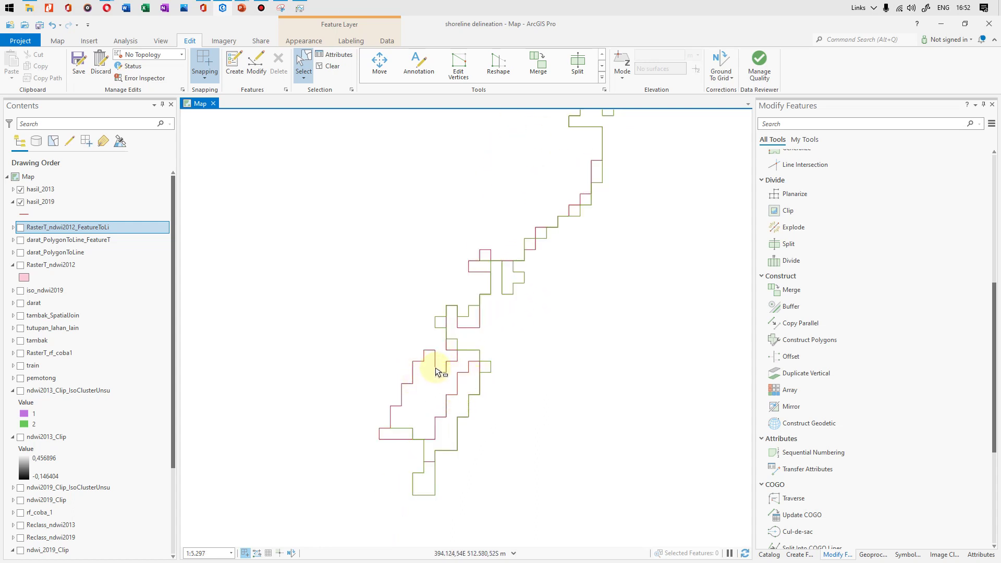
Measure the shoreline shift from a hasil_2019 vertex to the hasil_2013 line, read the length, then close Measure Distance.
left_click(66, 43)
left_click(432, 62)
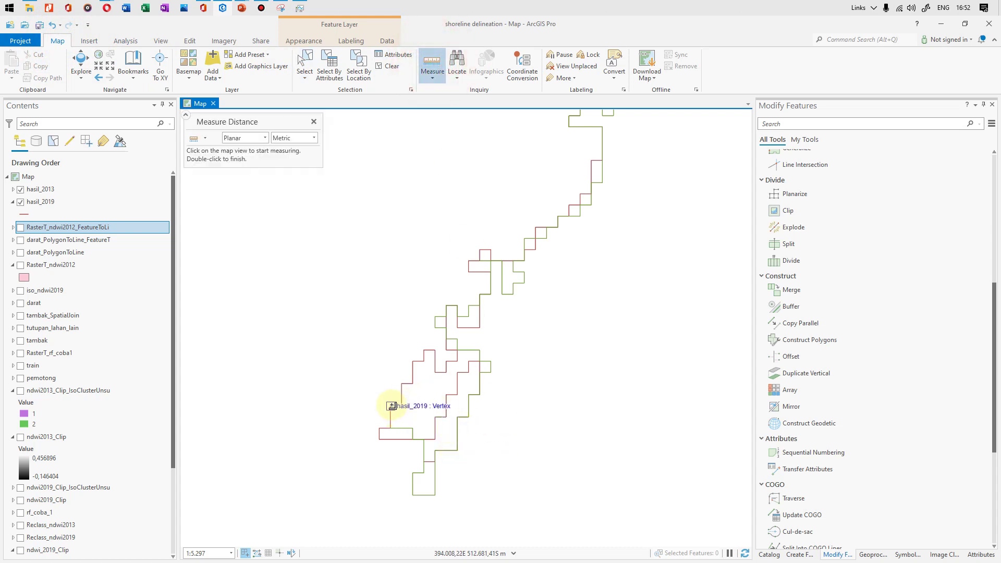
left_click(391, 406)
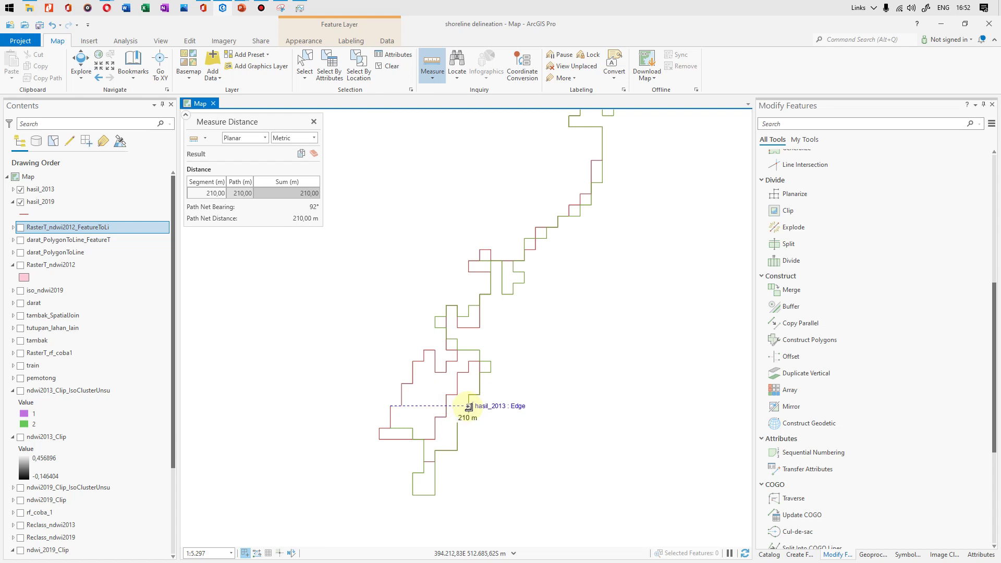
left_click(469, 407)
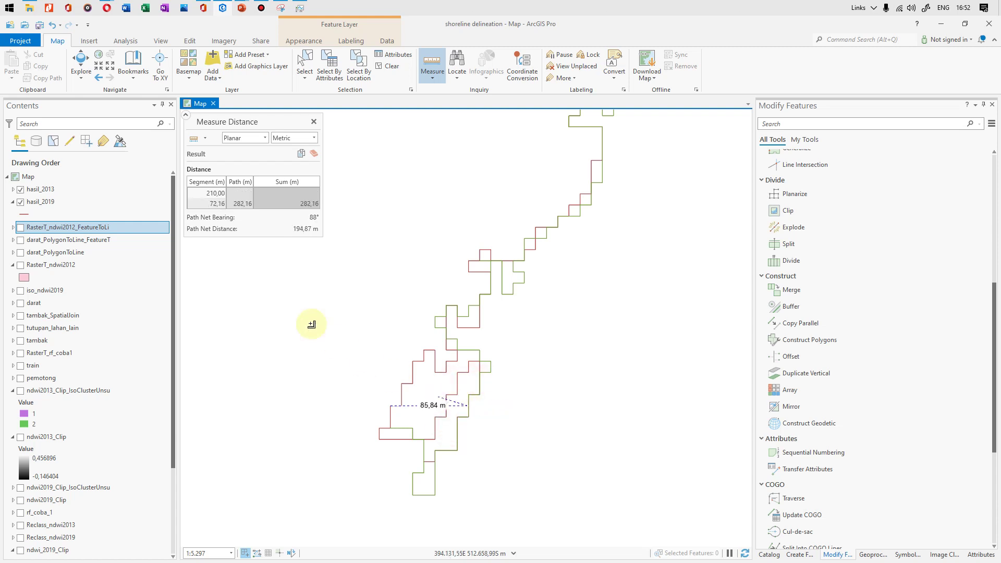
left_click(213, 197)
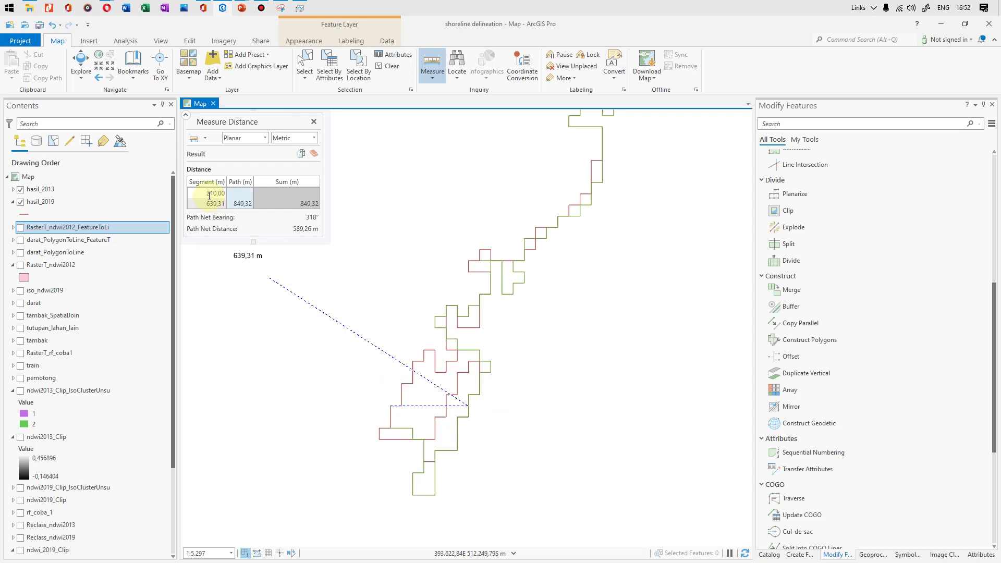
double_click(208, 194)
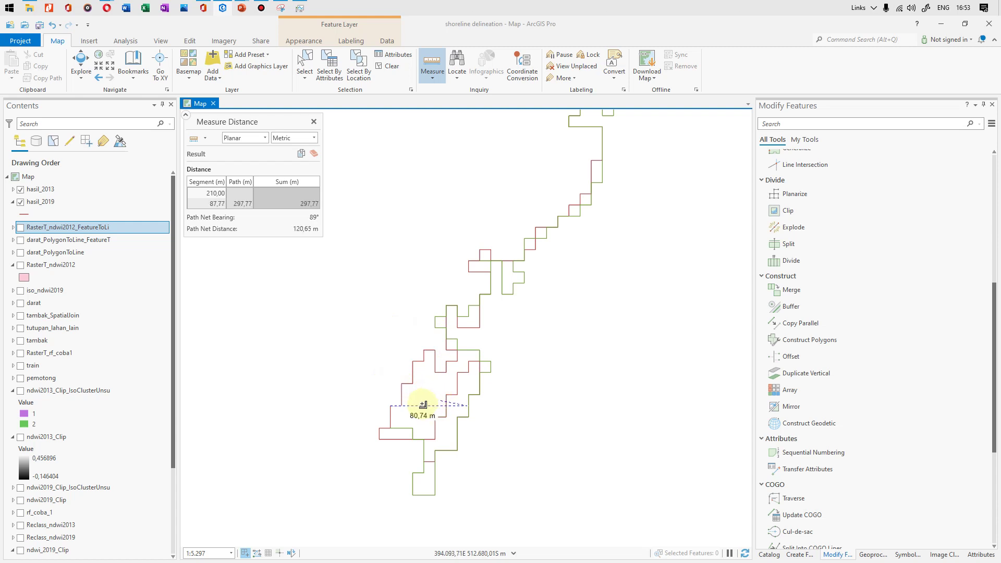
left_click(313, 122)
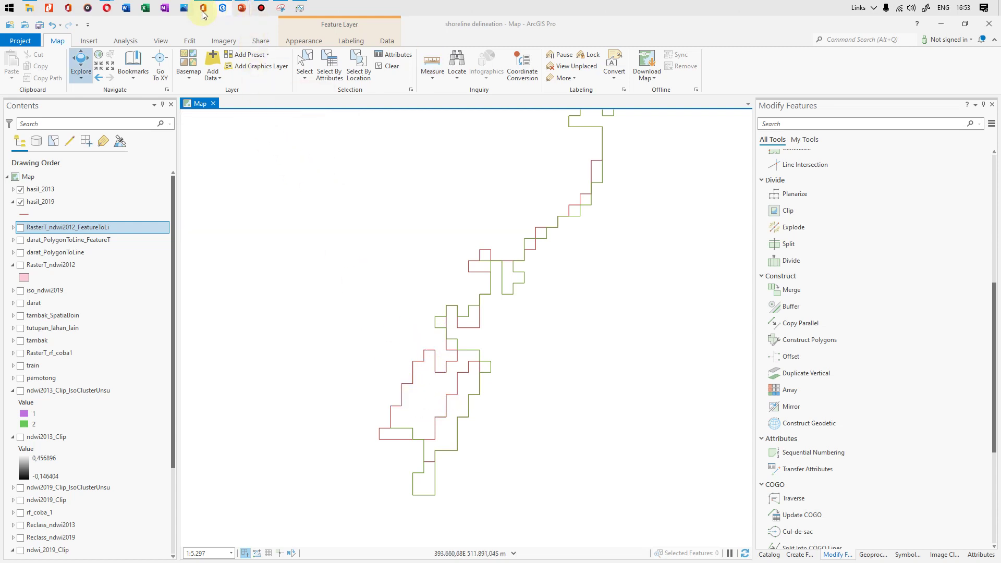
mouse_move(204, 18)
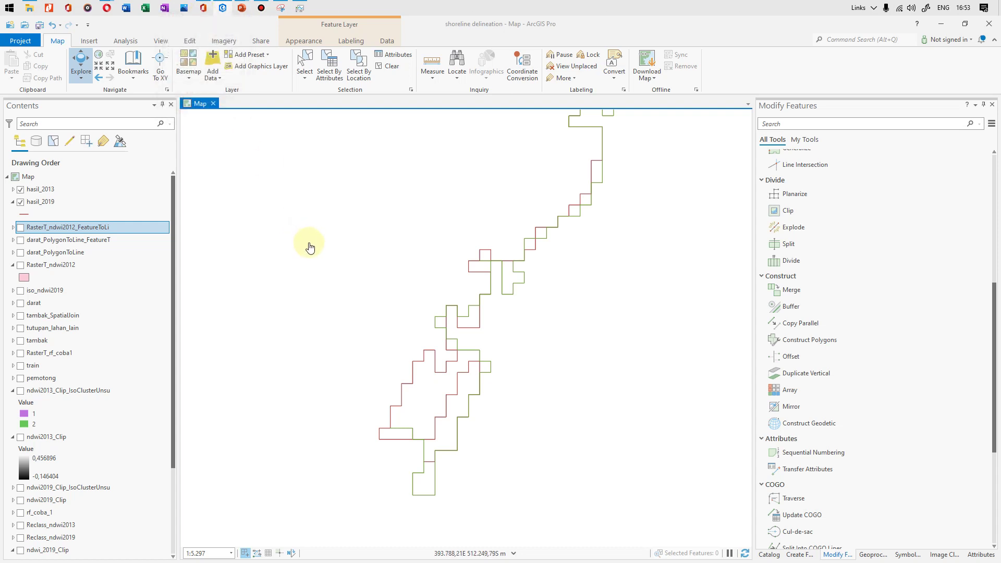
Switch to the PowerPoint slideshow, advance one slide, and exit back to editing view.
mouse_move(243, 8)
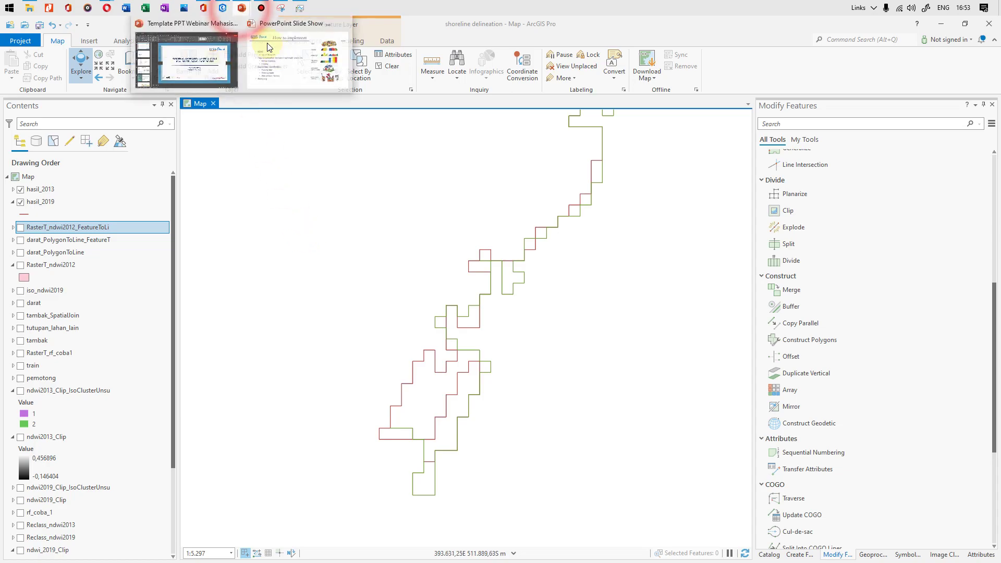
left_click(286, 62)
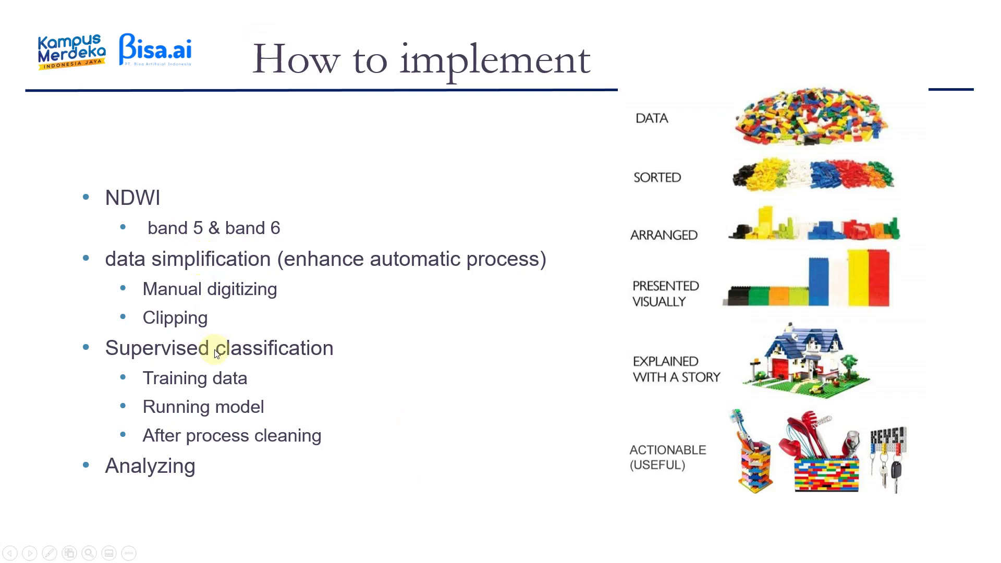
left_click(198, 351)
key("Escape")
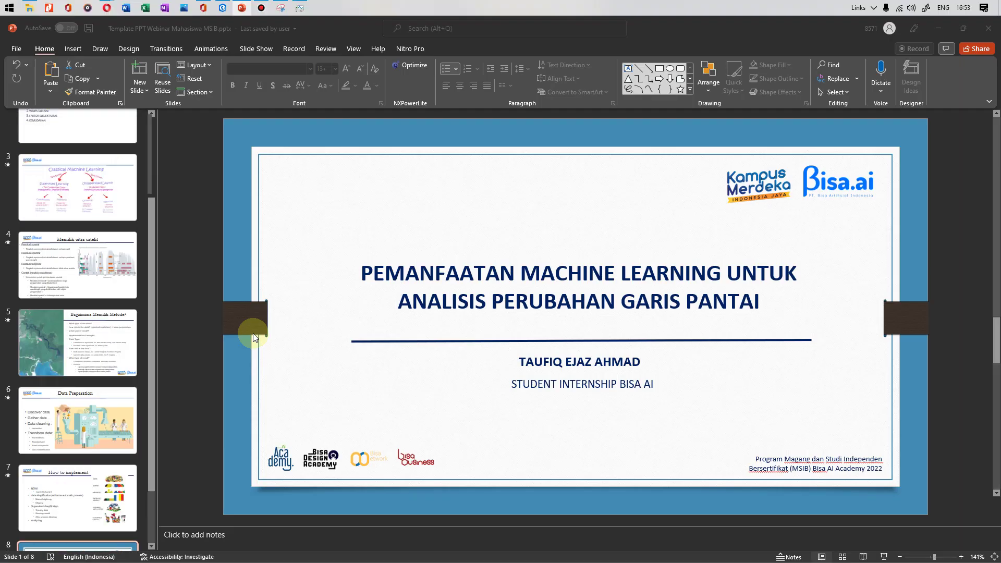
Change slide 7's bullet to read 'Supervised & unsupervised classification'.
scroll(424, 365, "up", 1)
left_click(420, 363)
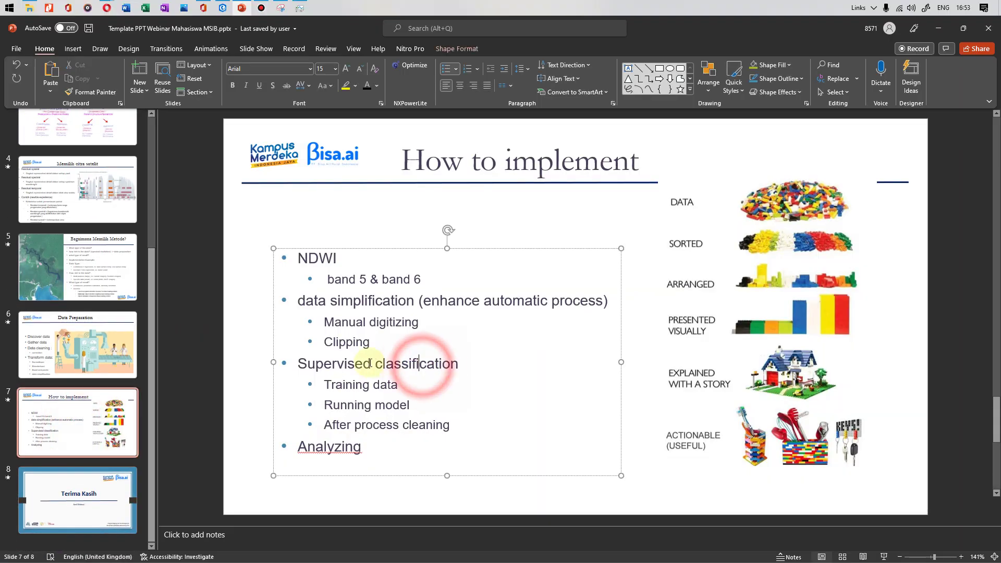
left_click(370, 364)
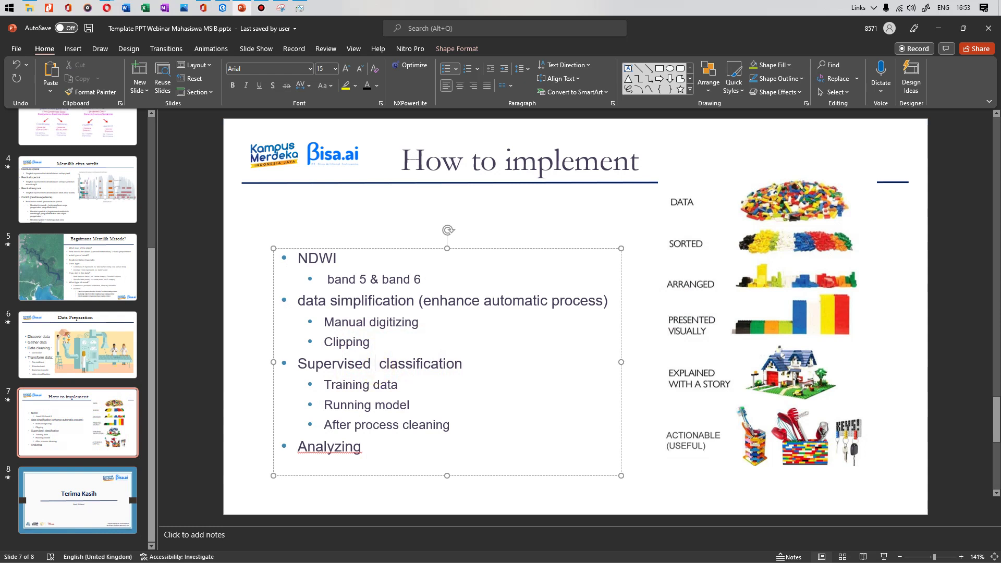
type("& unsuper")
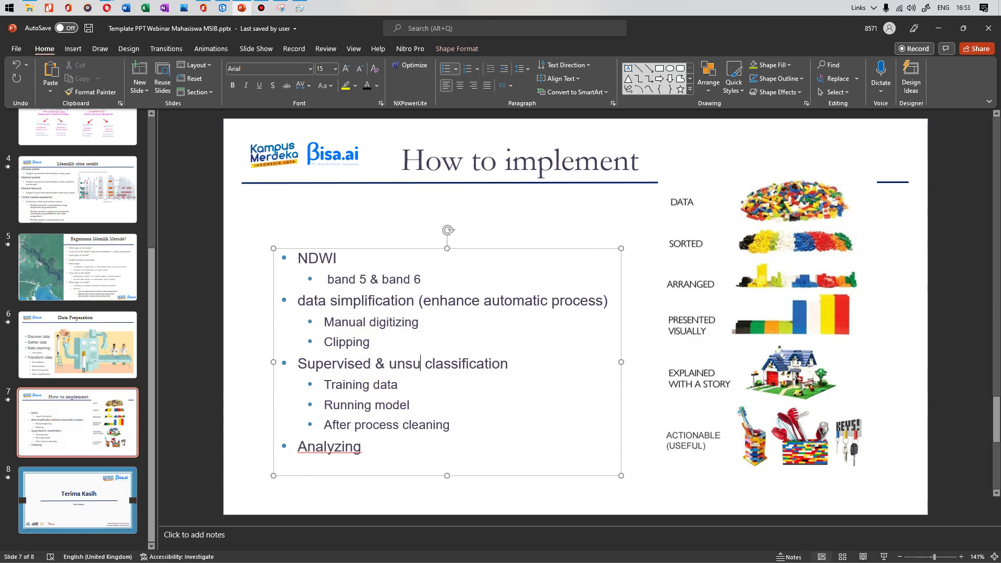
type("vised")
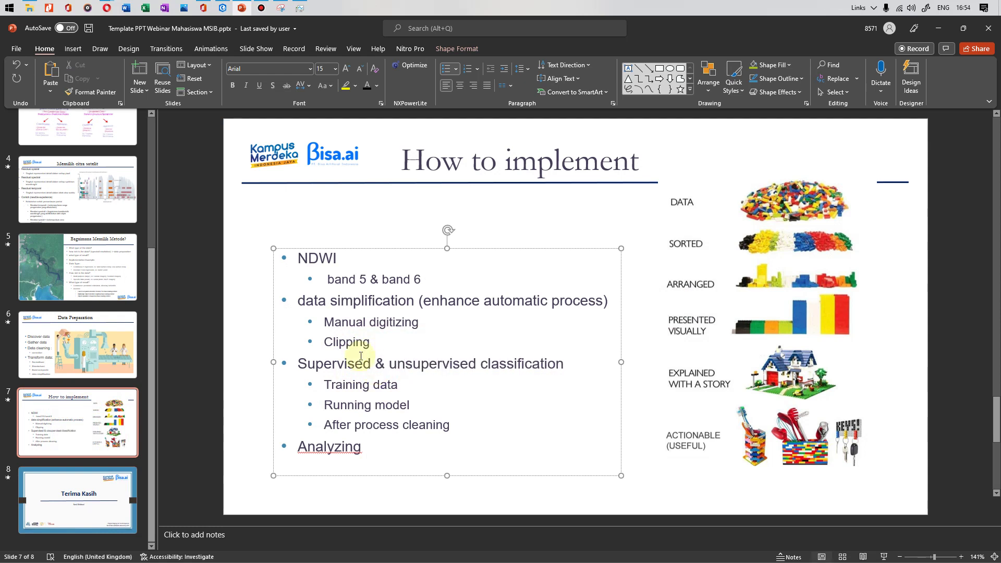
left_click(365, 450)
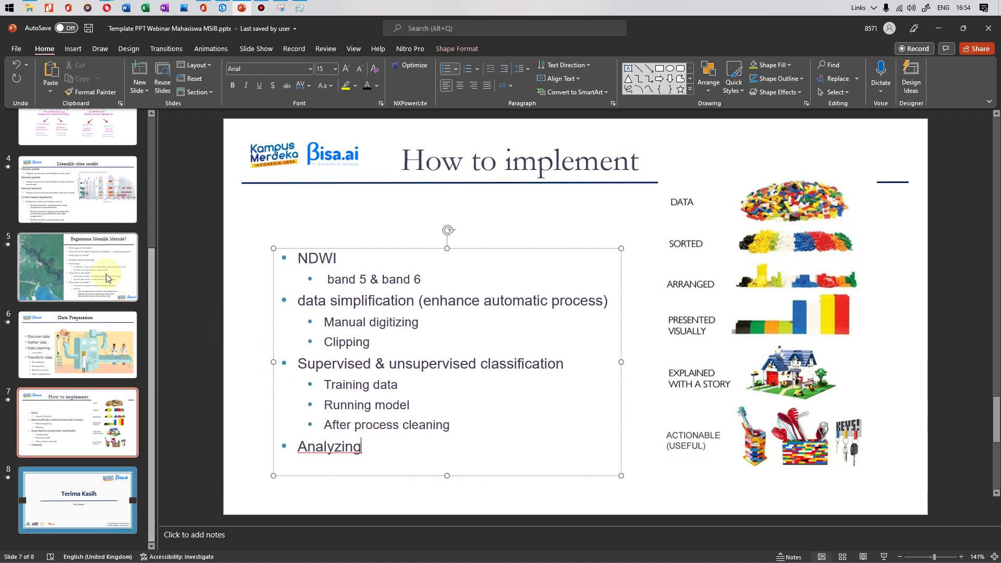
Go to slide 4, 'Memilih citra satelit', then to slide 5, 'Bagaimana Memilih Metode?'.
scroll(107, 279, "up", 1)
left_click(99, 288)
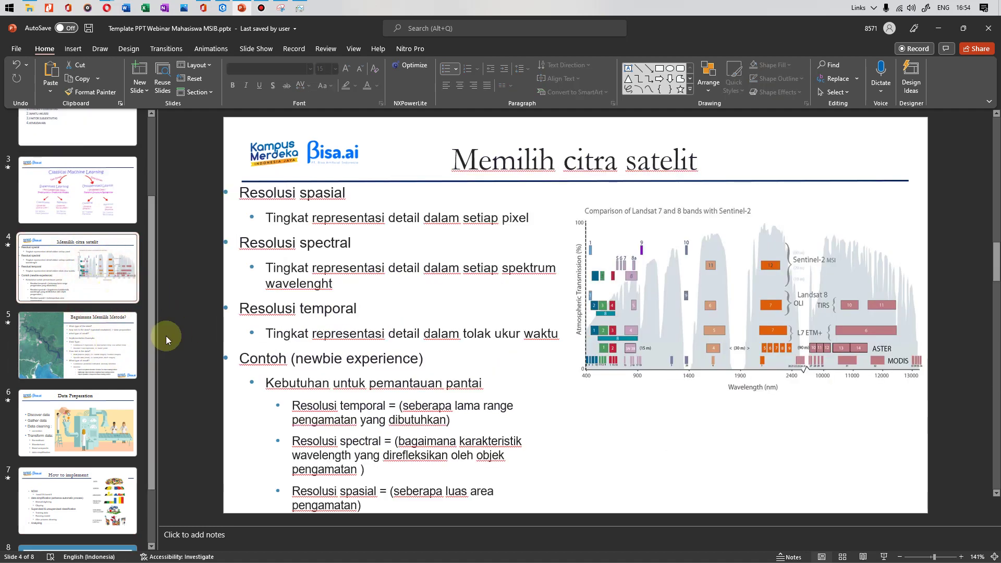
scroll(96, 246, "up", 2)
scroll(96, 246, "up", 1)
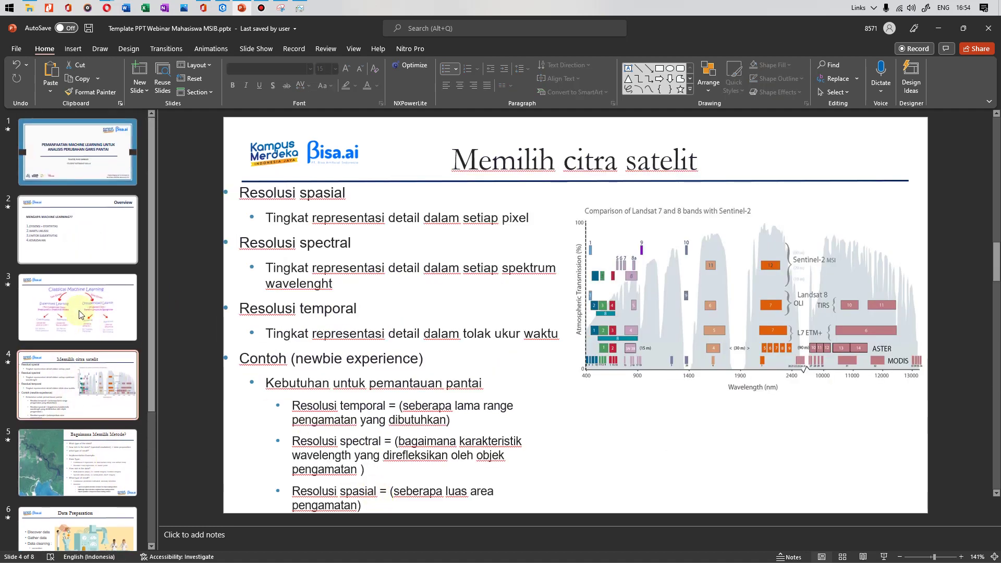
left_click(93, 459)
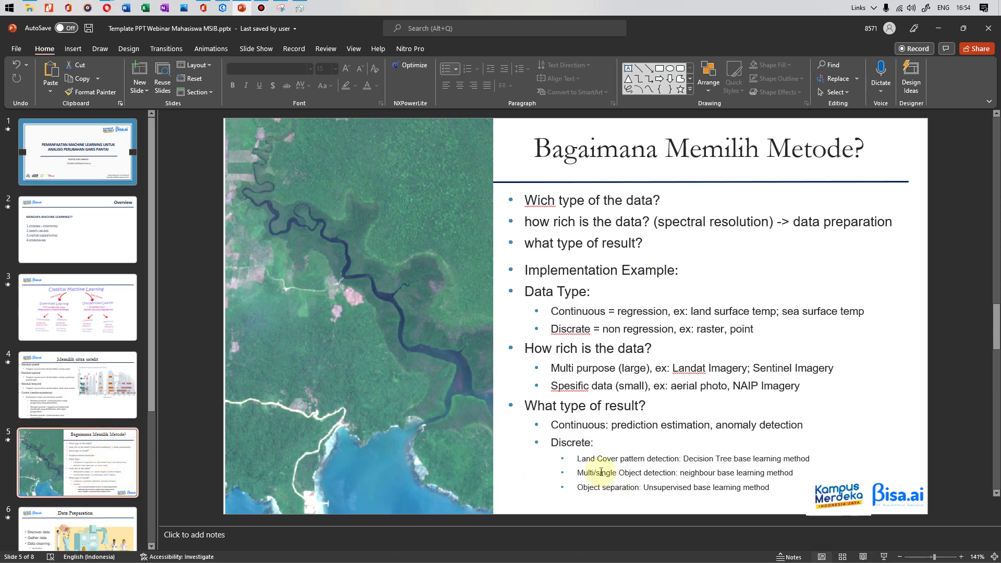